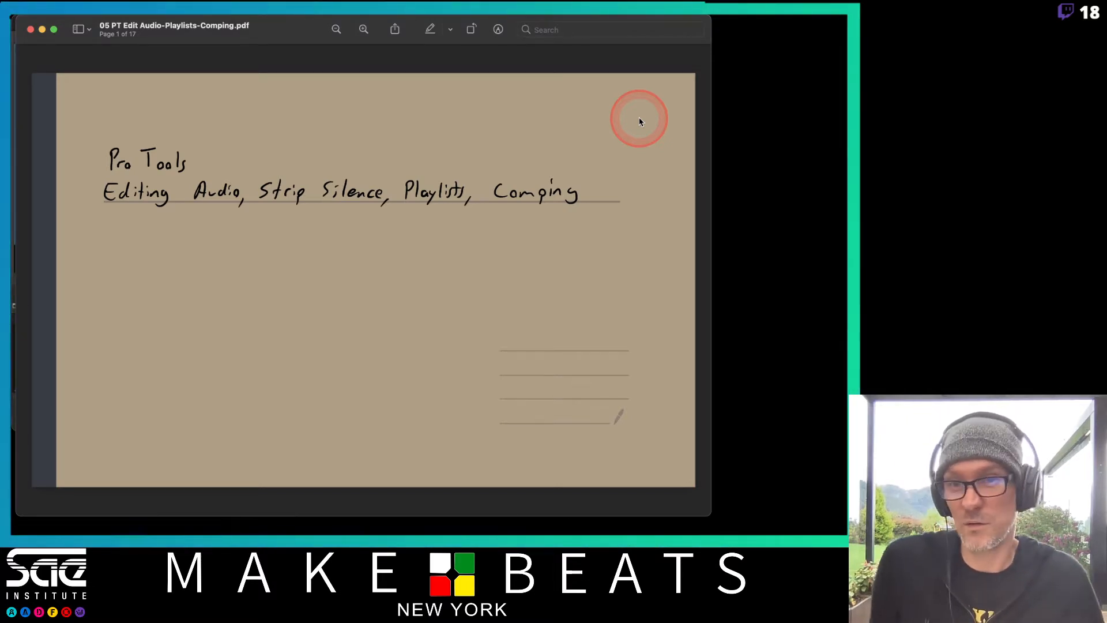
# Switch to Pro Tools and create the new session with Stereo Mix I/O settings and interleaved files enabled
pyautogui.press('super+Tab')
pyautogui.press('super+Tab')
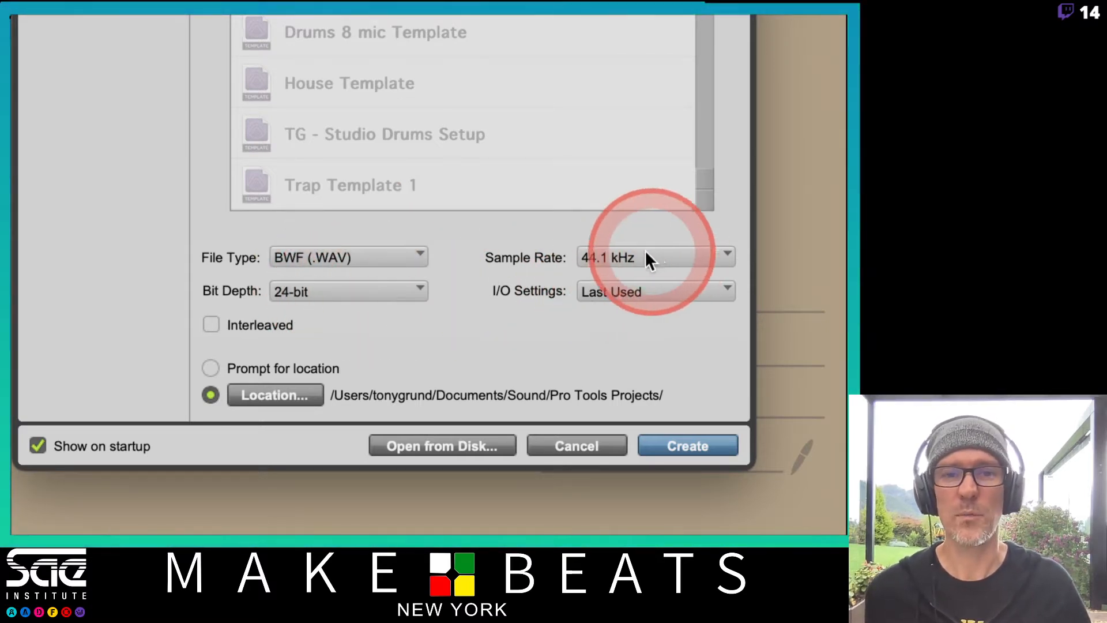
pyautogui.click(626, 295)
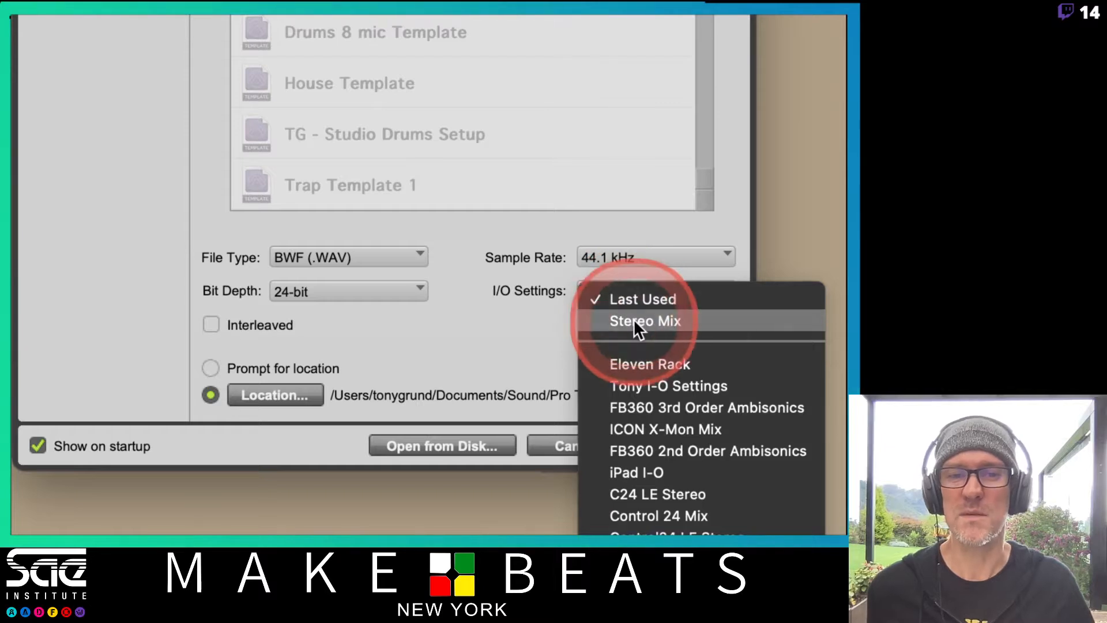
pyautogui.click(634, 321)
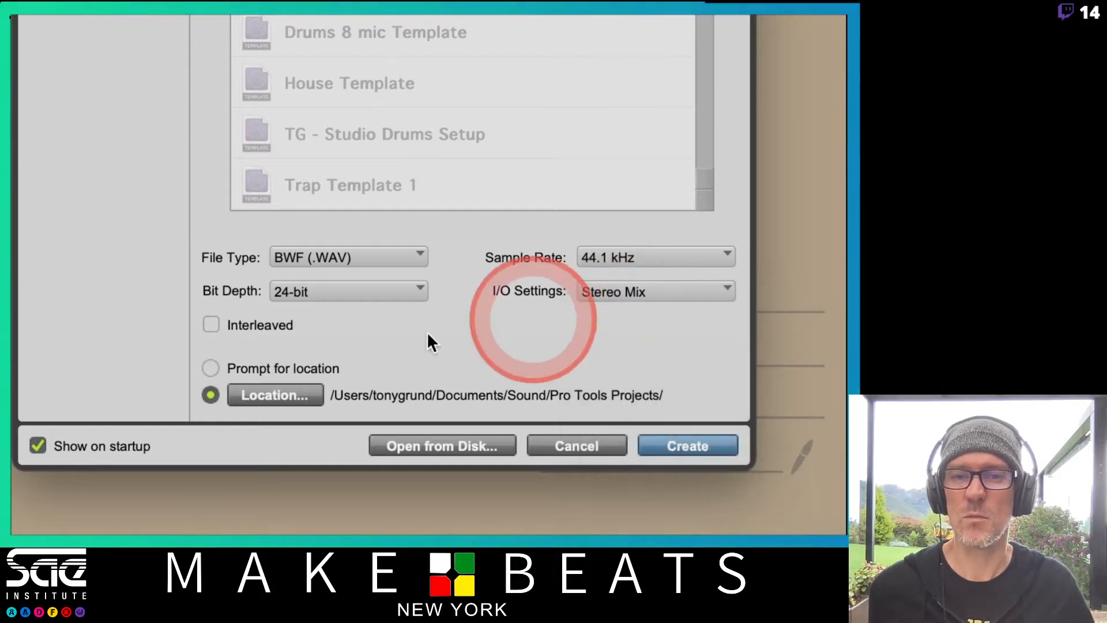
pyautogui.click(212, 323)
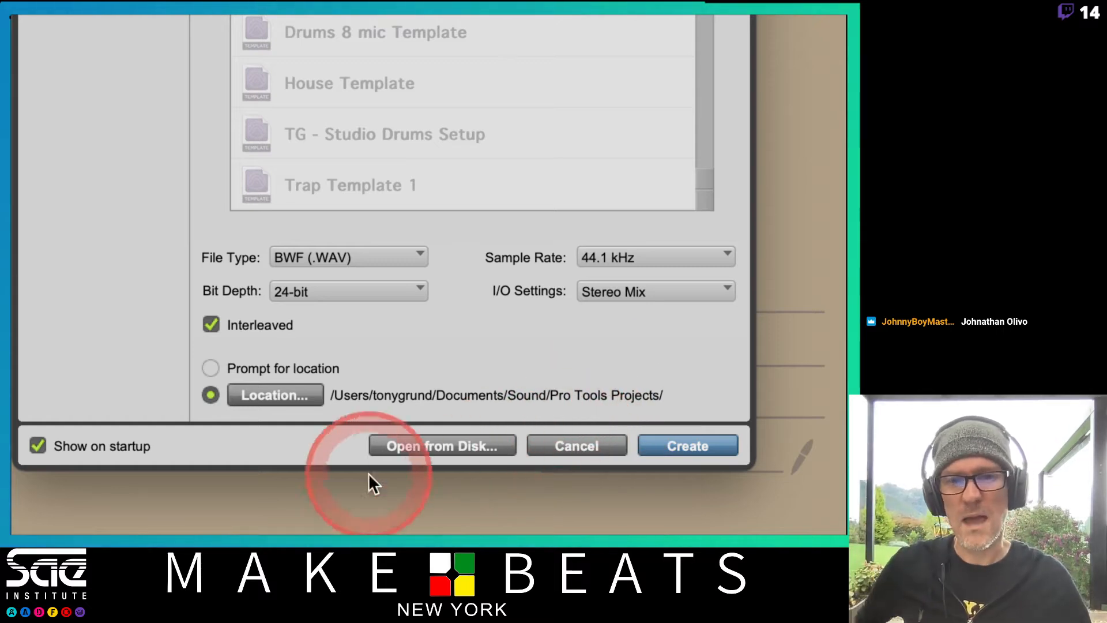
pyautogui.click(668, 448)
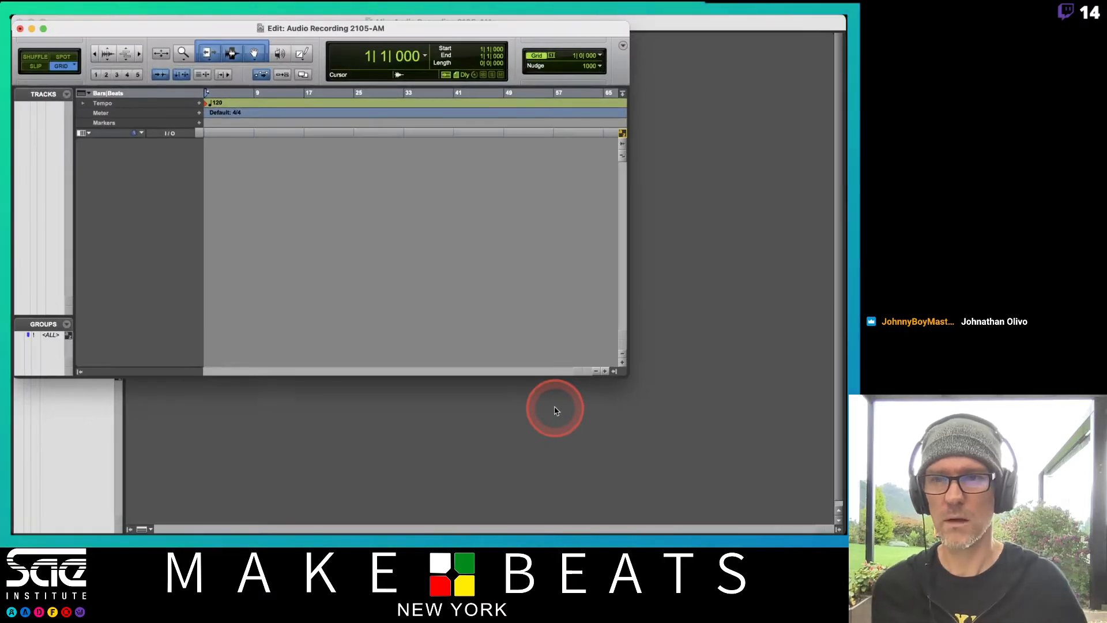
# In Numbers, open Attendance 2105W12-A1, mark the student in row 18 with P for 5/17/21, then save and quit
pyautogui.moveTo(20, 265)
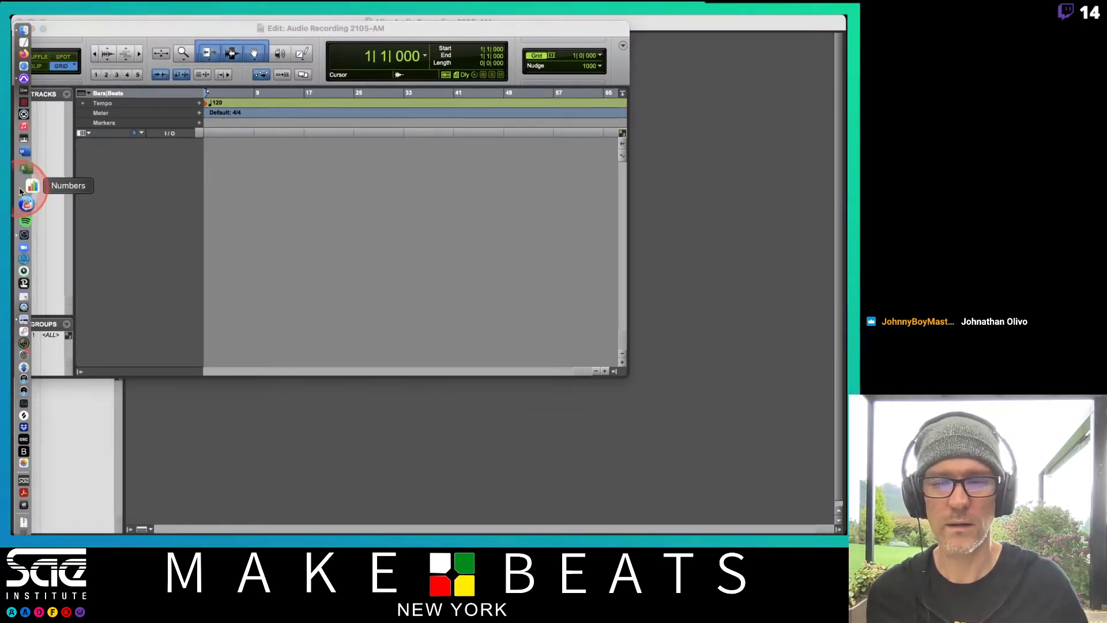
pyautogui.click(20, 190)
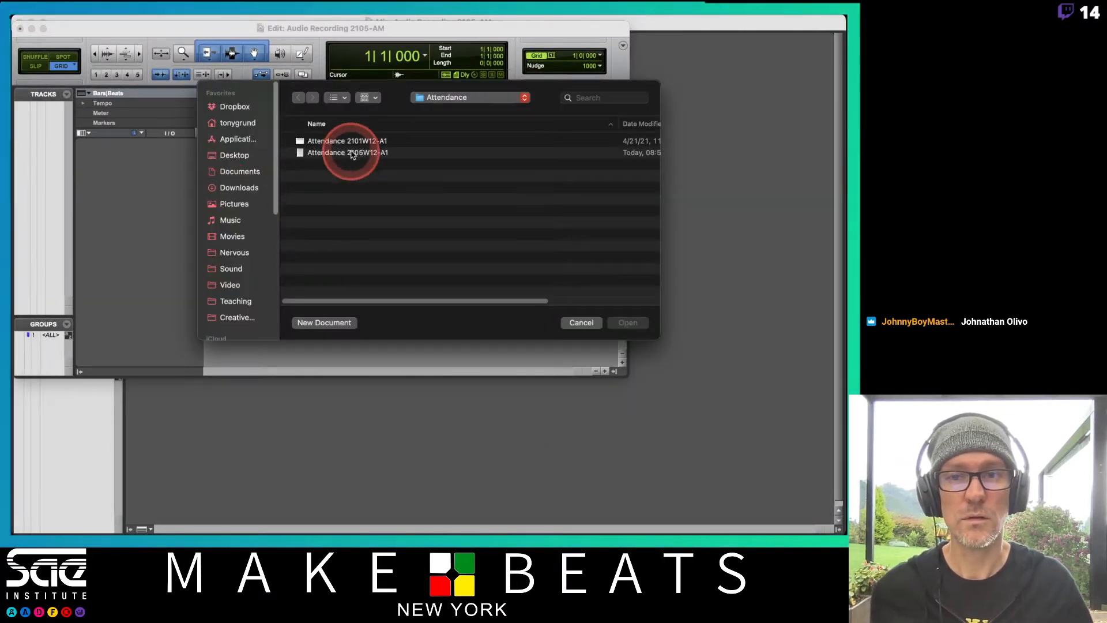
pyautogui.doubleClick(353, 153)
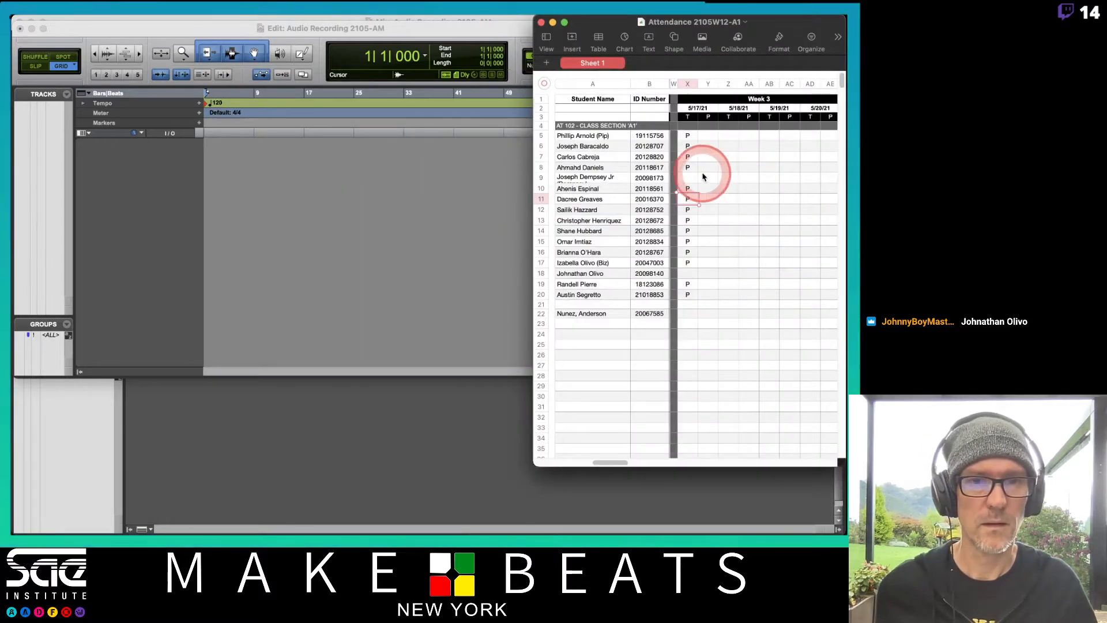
pyautogui.click(692, 275)
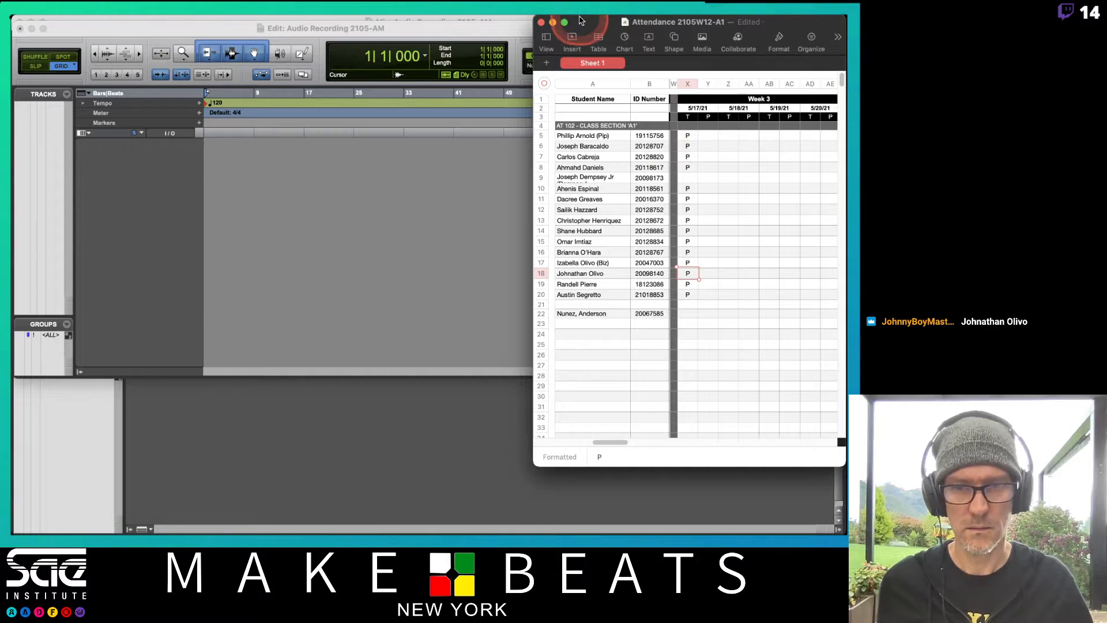
pyautogui.press('super+s')
pyautogui.press('super+q')
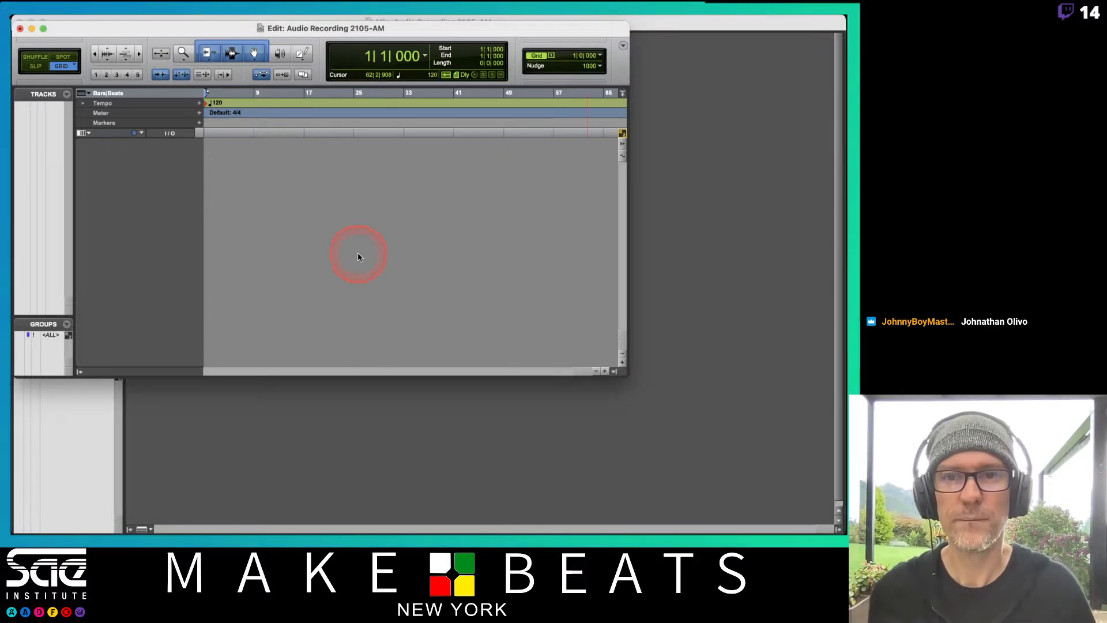
# Enlarge the Edit window to fill the screen, and consult page 2 of the lesson PDF before returning to the session
pyautogui.doubleClick(420, 29)
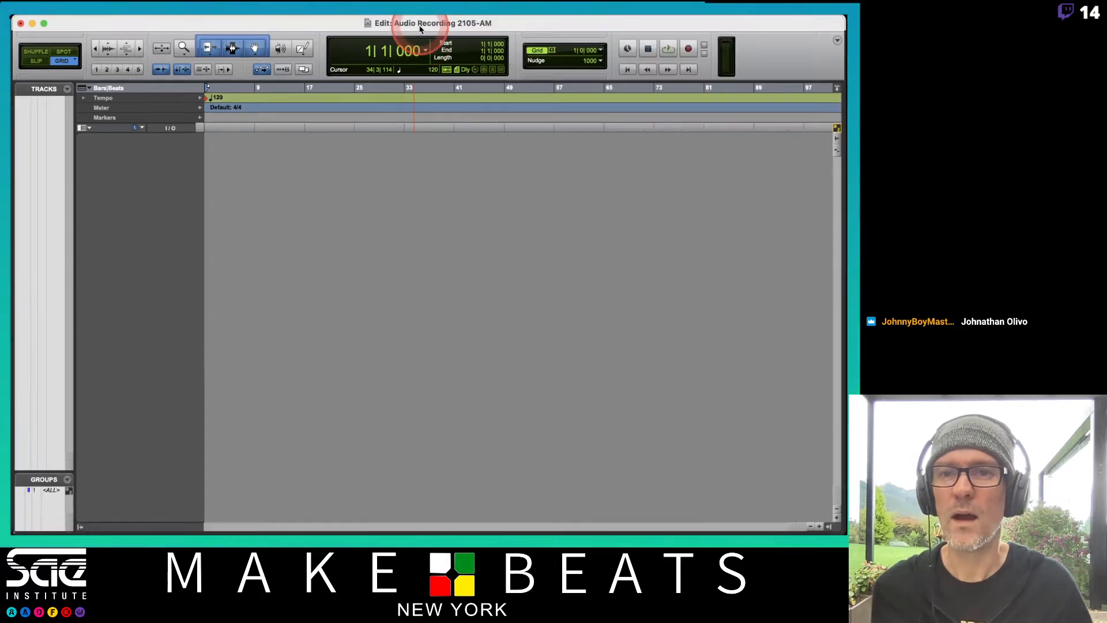
pyautogui.press('super+Tab')
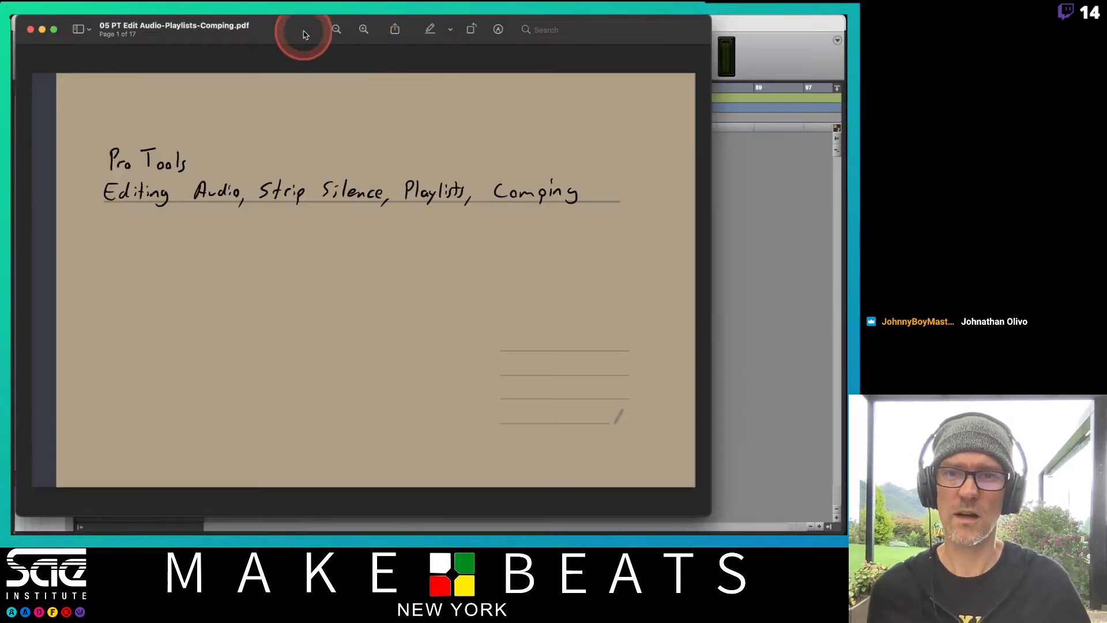
pyautogui.press('Right')
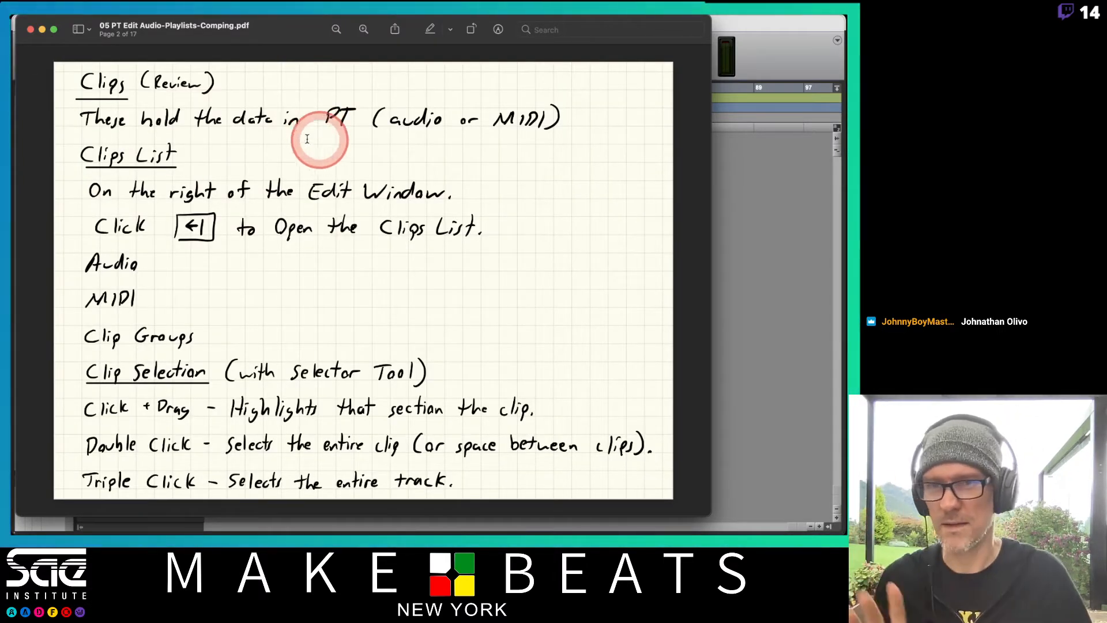
pyautogui.click(751, 24)
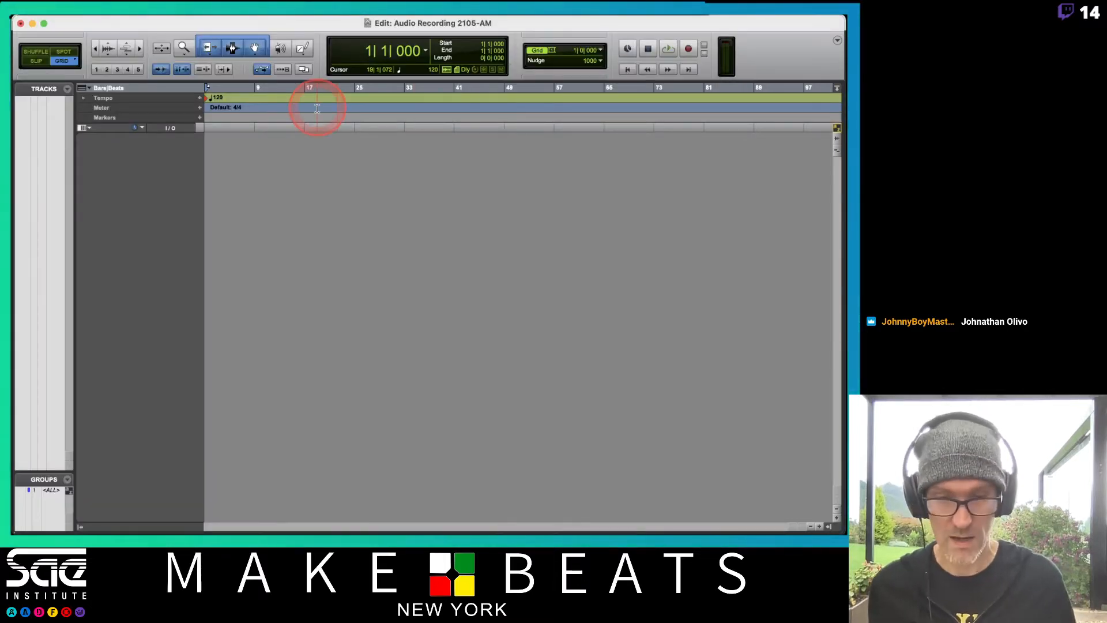
# In the Mix window, create one mono audio track named with the vocalist's first name plus Vox, and turn off narrow mix view
pyautogui.press('super+equal')
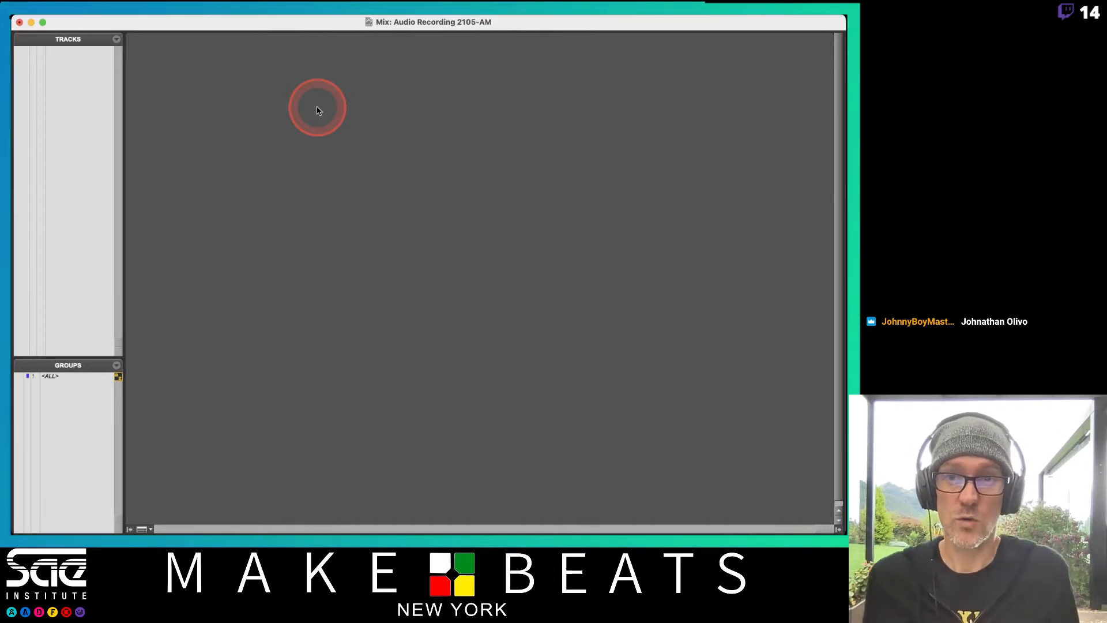
pyautogui.press('super+shift+n')
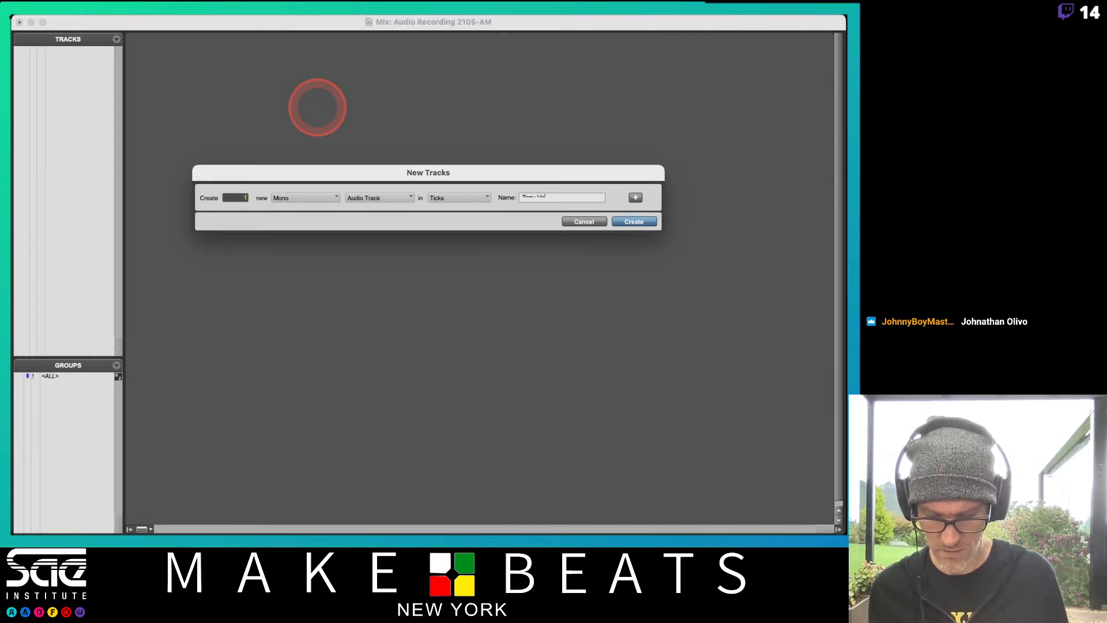
pyautogui.write('Tony Vox')
pyautogui.press('Return')
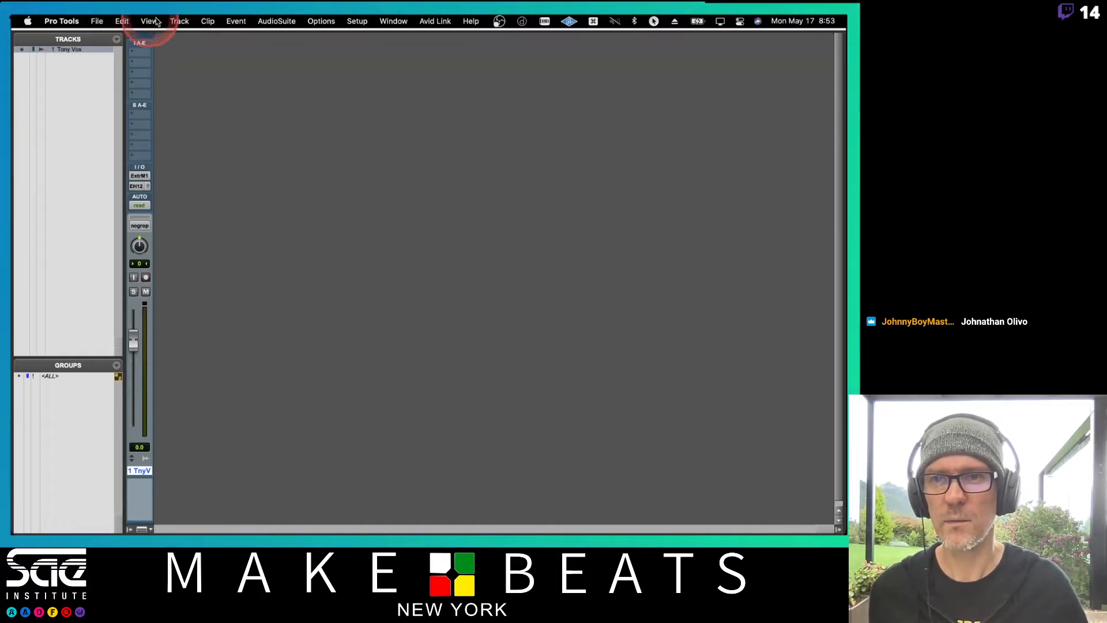
pyautogui.click(149, 21)
pyautogui.click(161, 52)
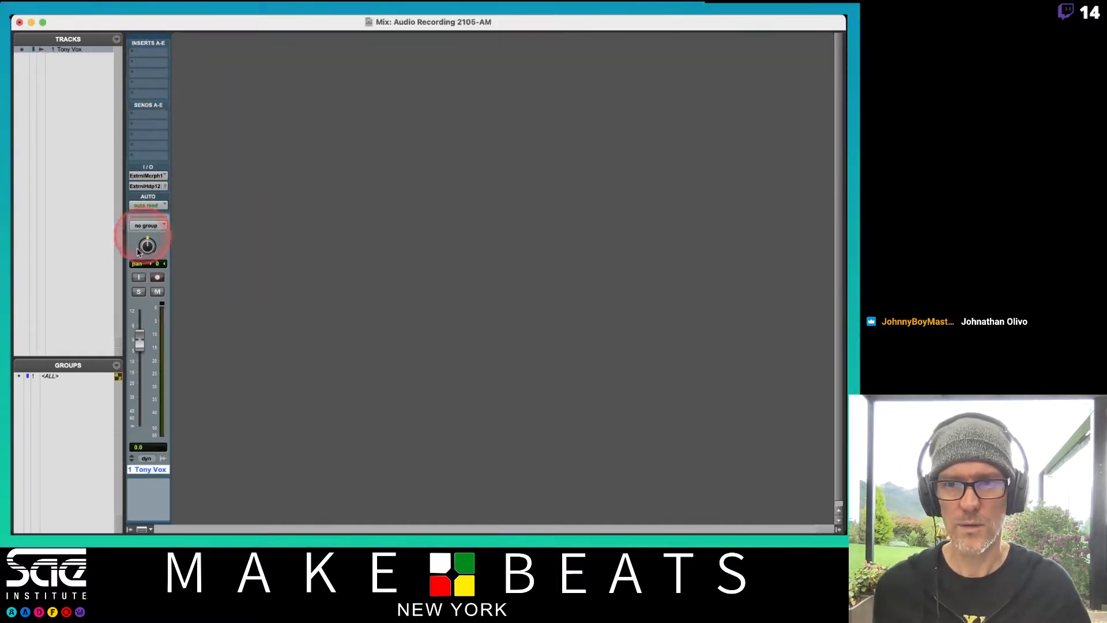
# Open the preferences and review the Processing, Operation, Editing, Mixing and Metering settings
pyautogui.click(356, 21)
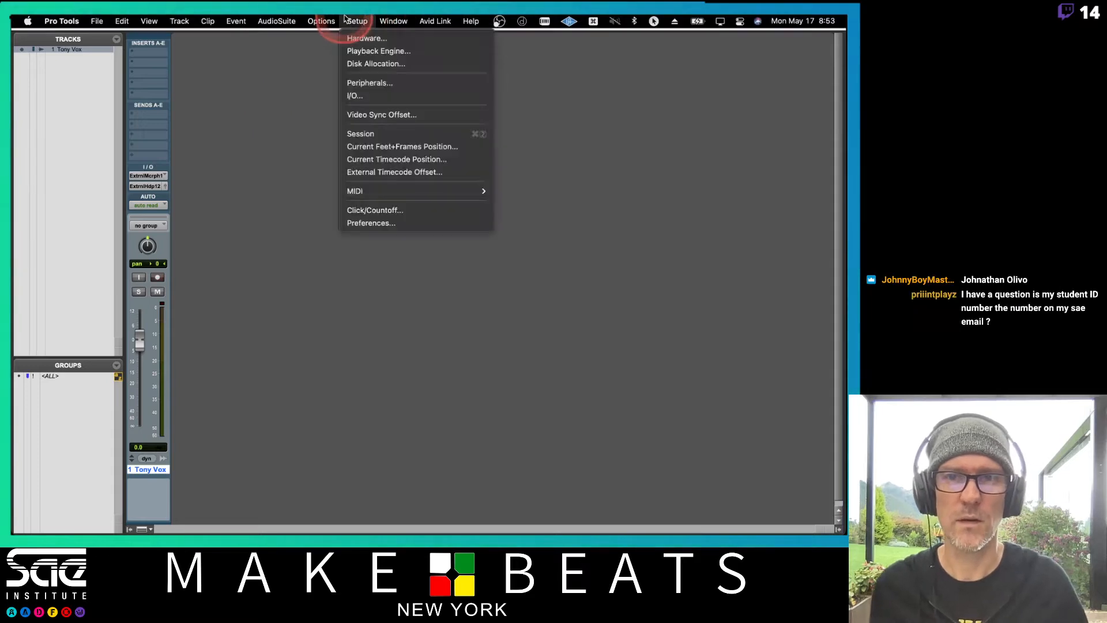
pyautogui.click(370, 223)
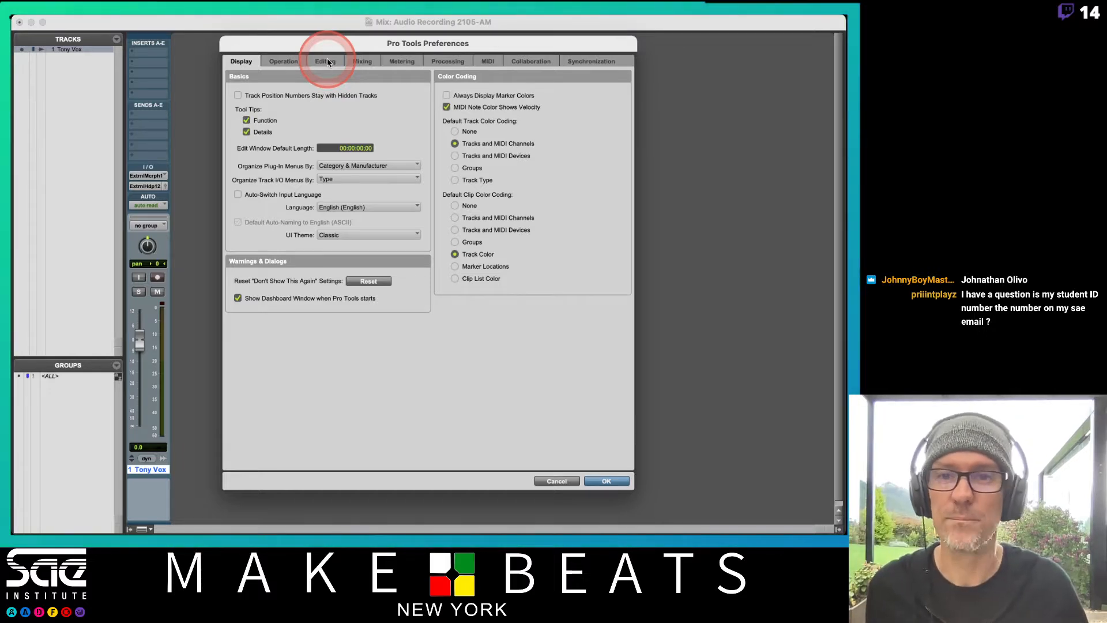
pyautogui.click(447, 61)
pyautogui.click(282, 60)
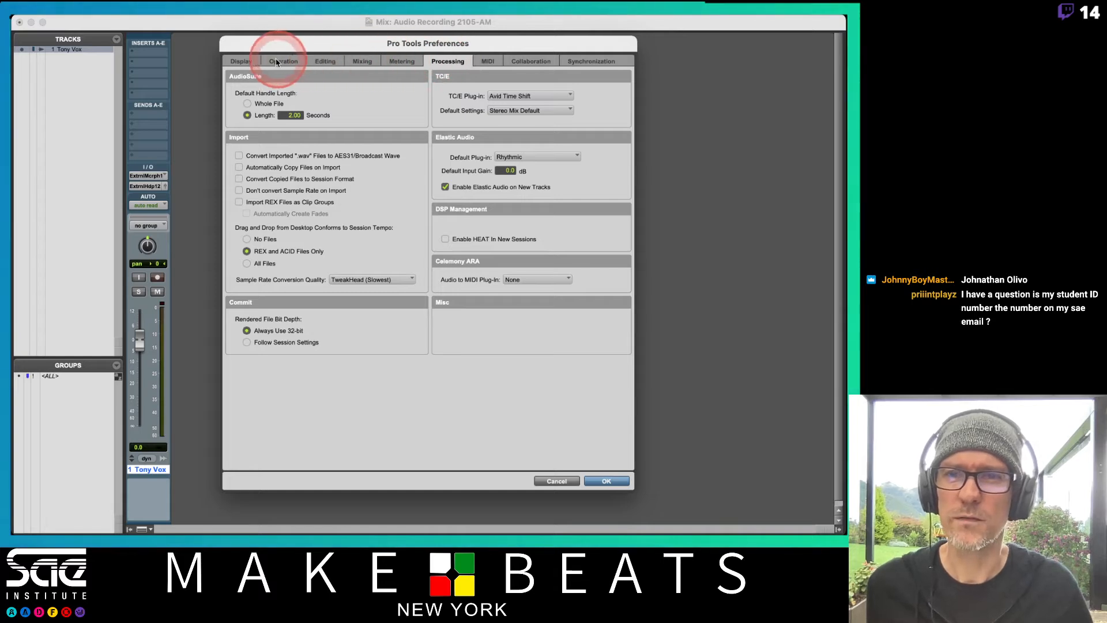
pyautogui.click(324, 161)
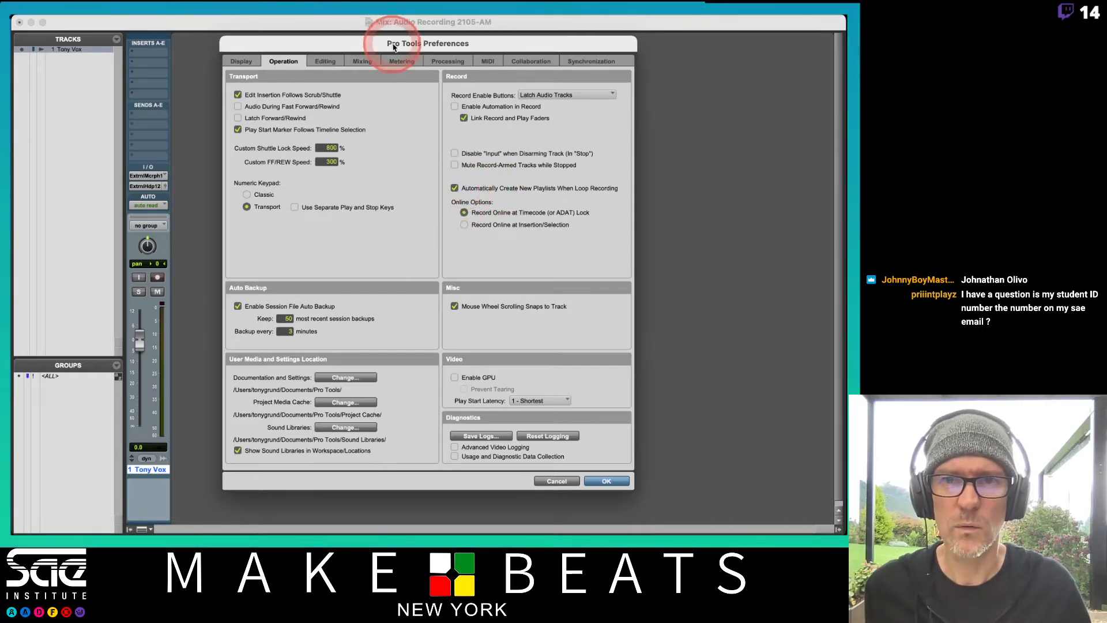
pyautogui.click(330, 63)
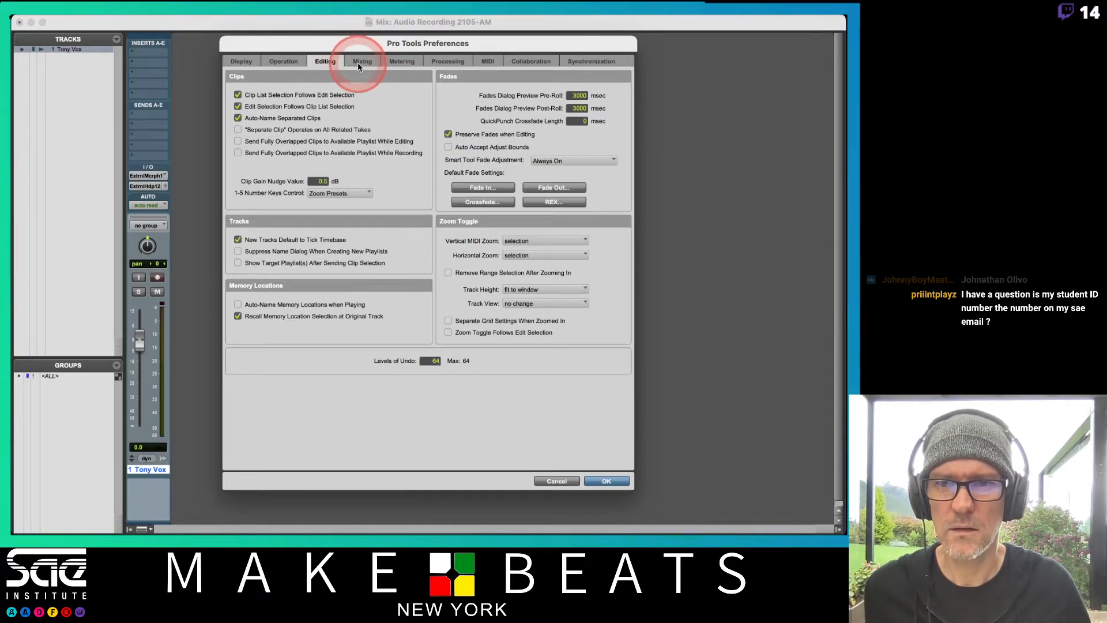
pyautogui.click(358, 62)
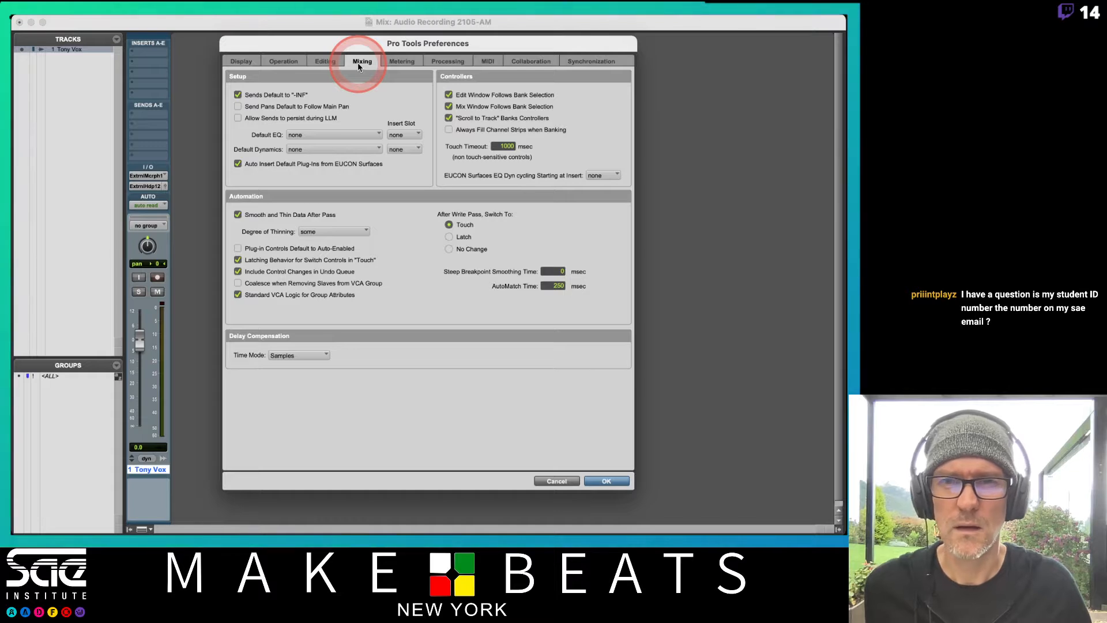
pyautogui.click(411, 62)
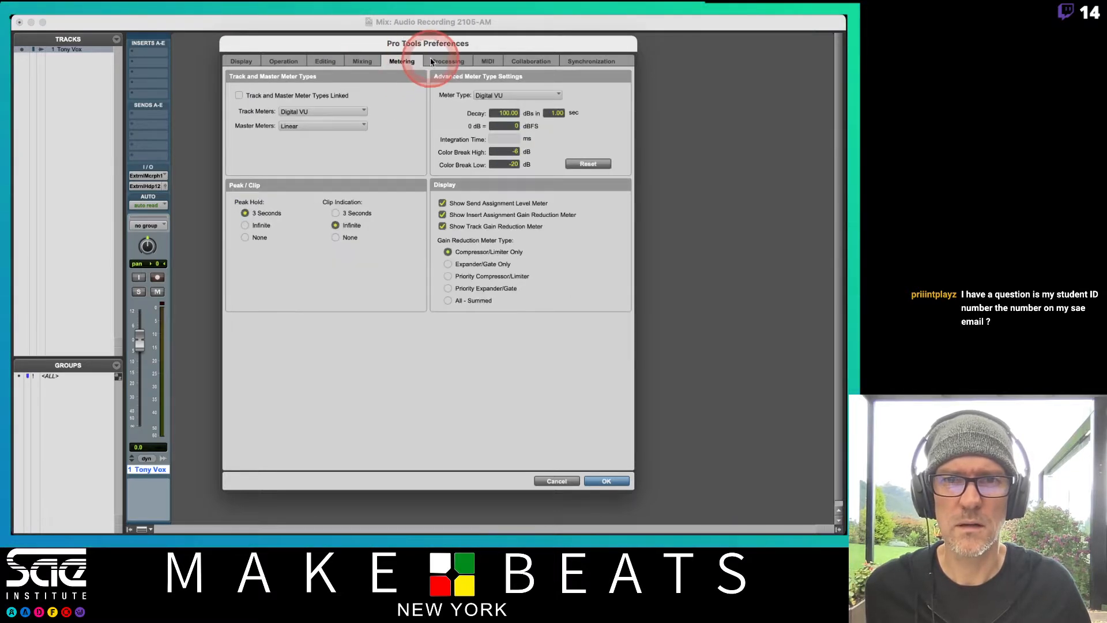
pyautogui.click(441, 63)
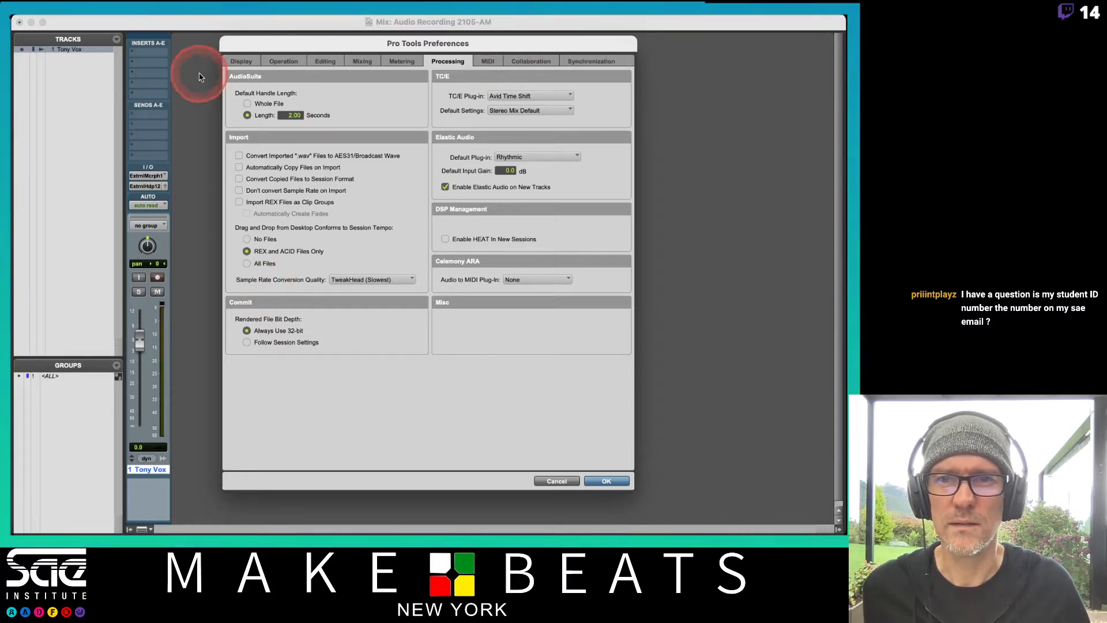
# Recheck the preferences from Display through Metering, look at the Processing settings again, and close the dialog
pyautogui.click(241, 61)
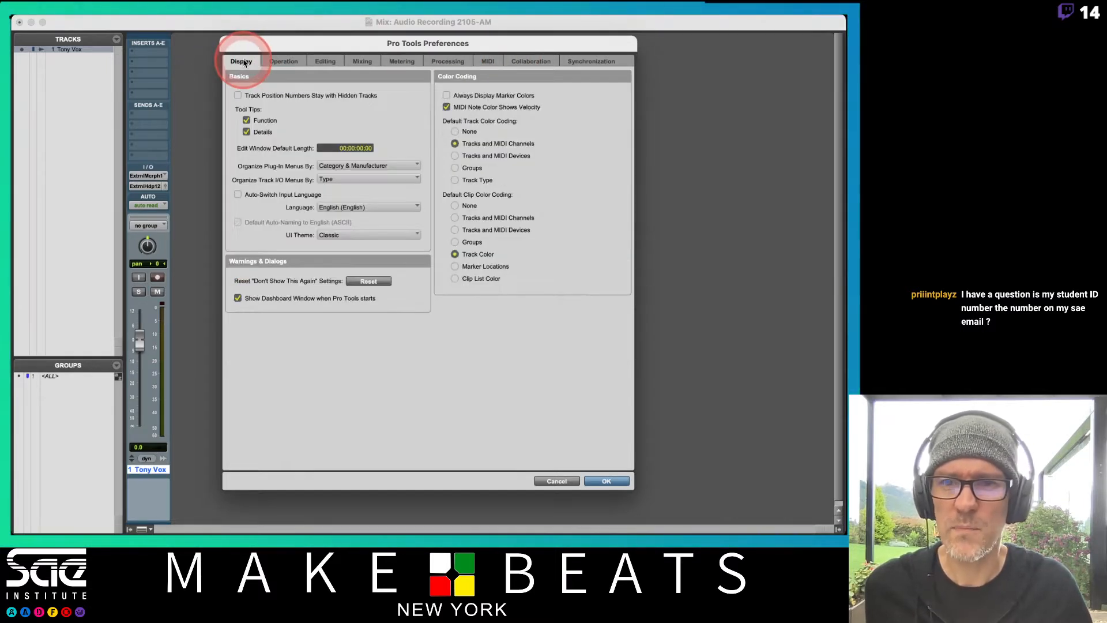
pyautogui.click(284, 63)
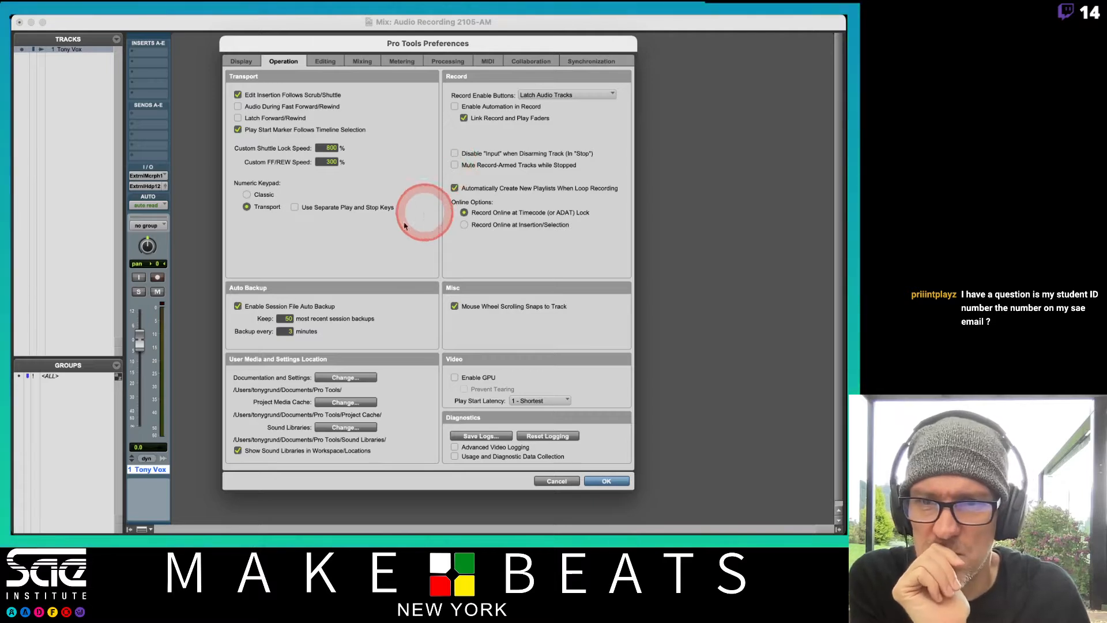
pyautogui.click(326, 61)
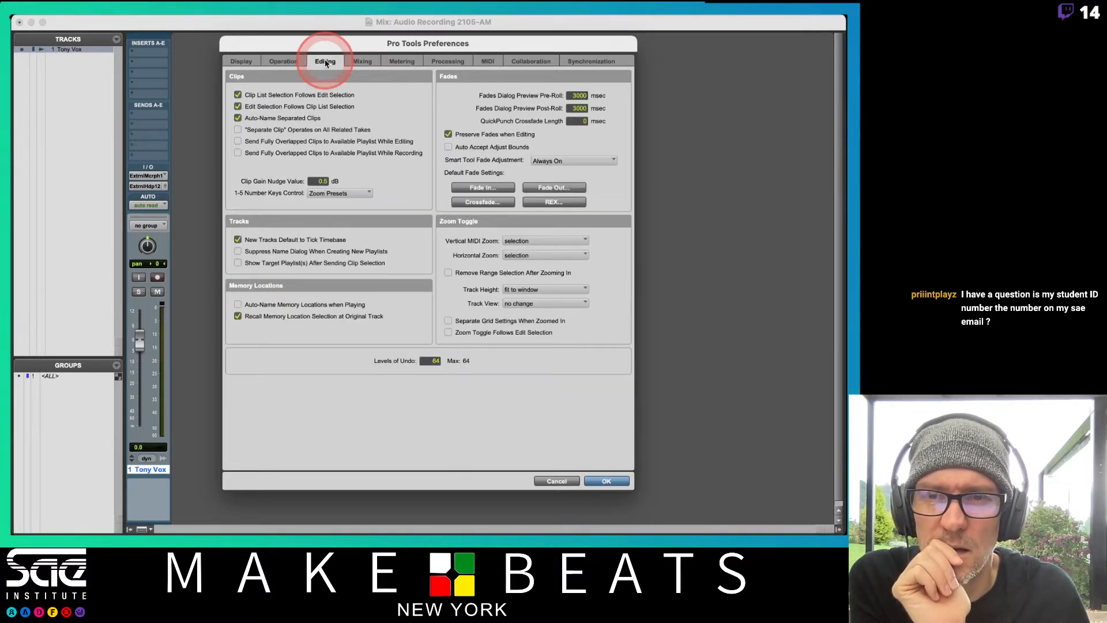
pyautogui.click(362, 61)
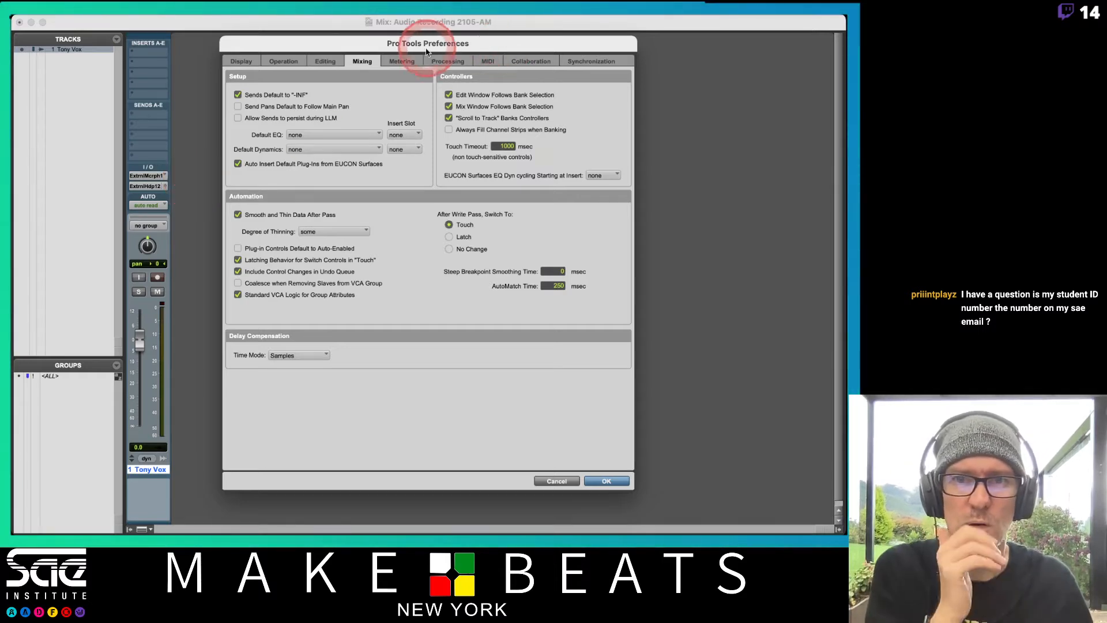
pyautogui.click(407, 61)
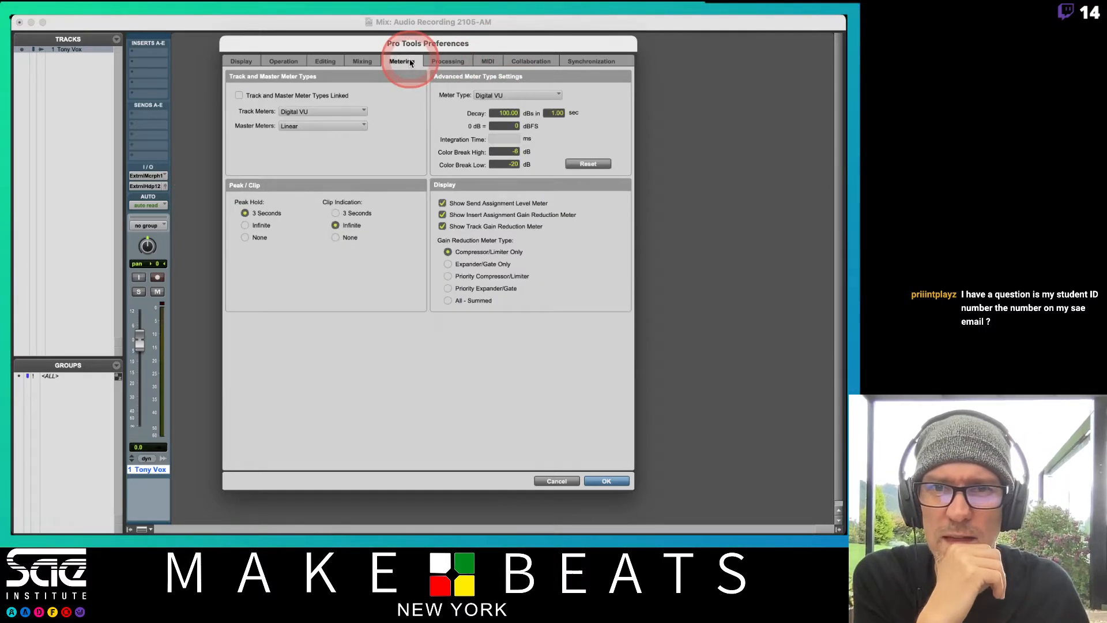
pyautogui.click(353, 61)
pyautogui.click(309, 64)
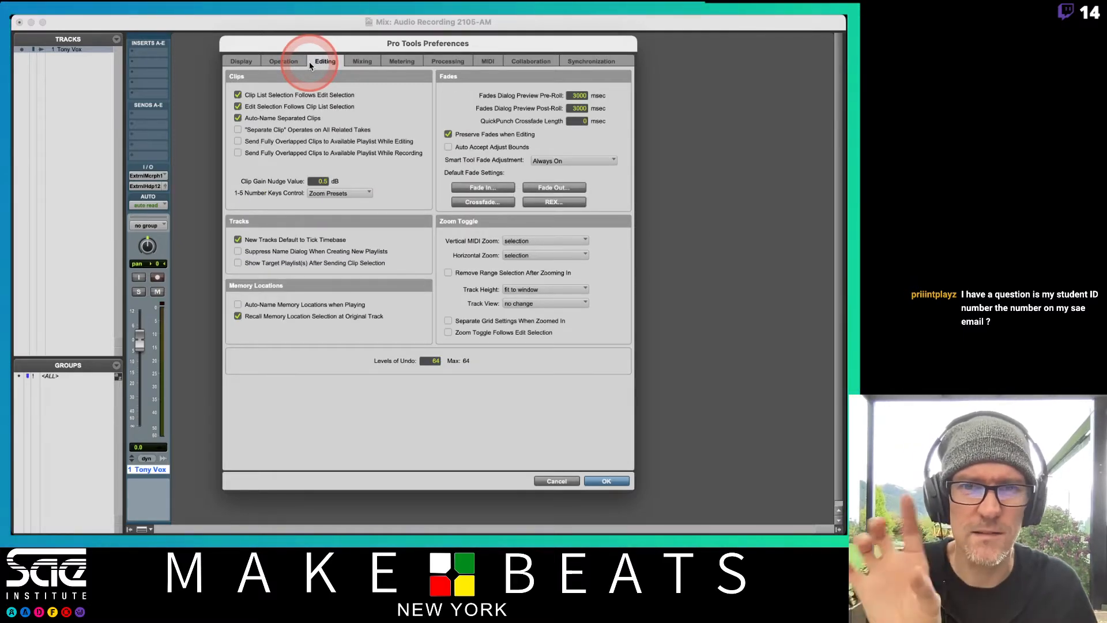
pyautogui.click(287, 62)
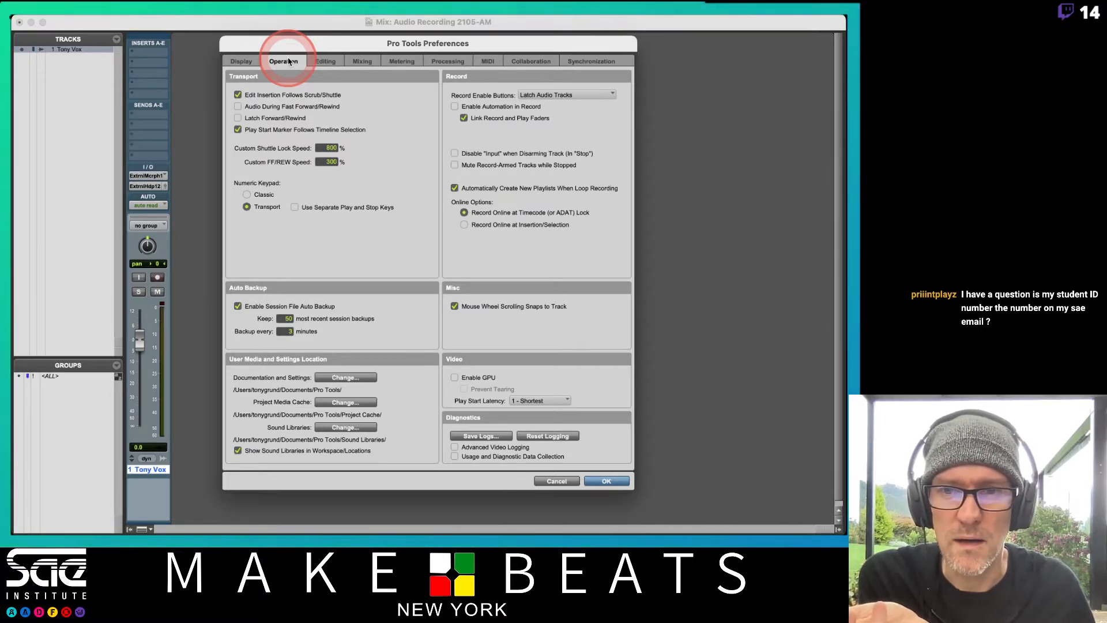
pyautogui.click(241, 61)
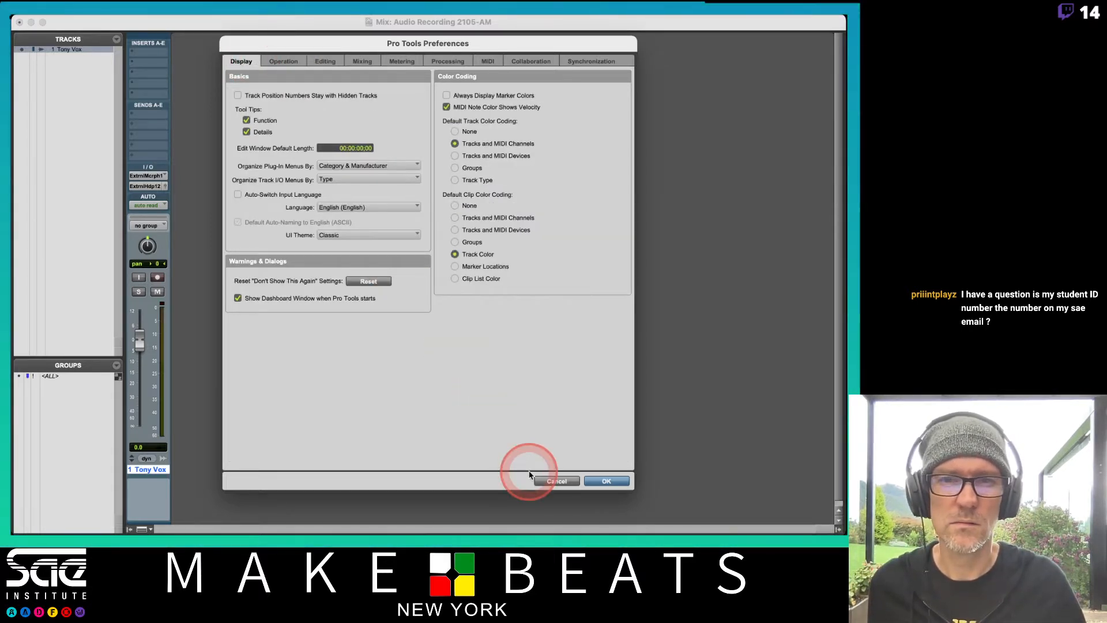
pyautogui.click(459, 61)
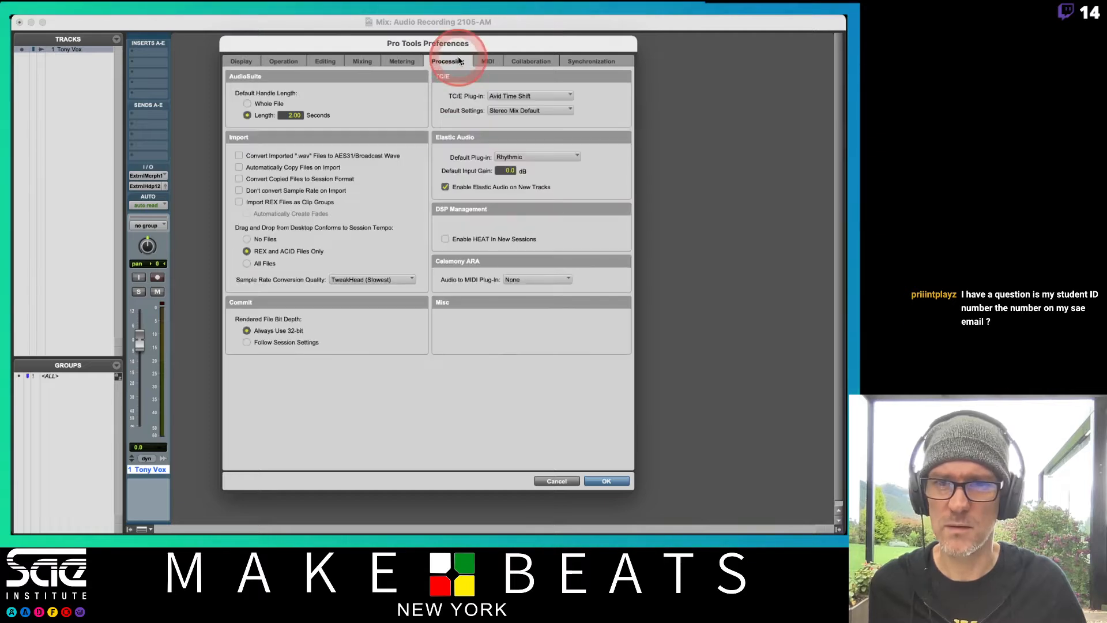
pyautogui.click(603, 481)
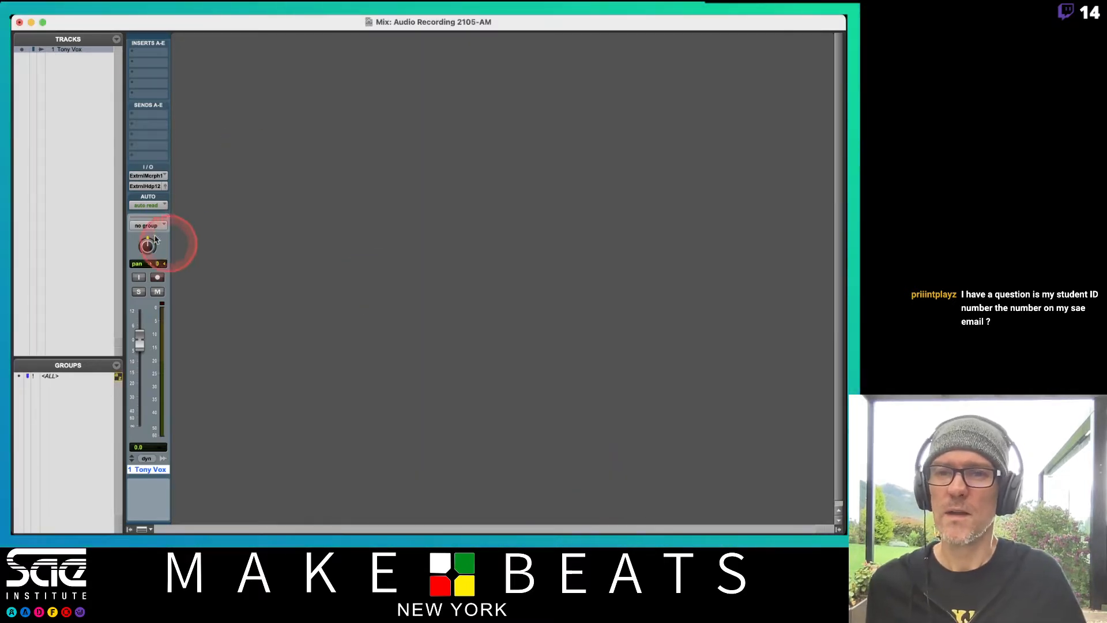
# Switch to the Edit window and increase the vocal track's height so all its controls show
pyautogui.press('super+equal')
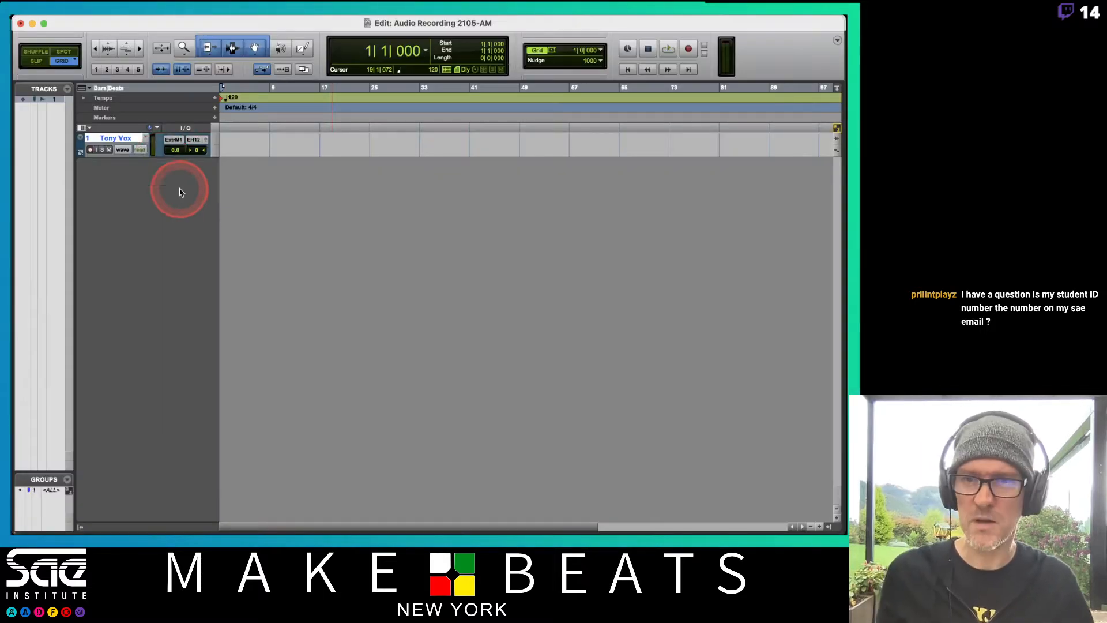
pyautogui.click(219, 144)
pyautogui.click(231, 167)
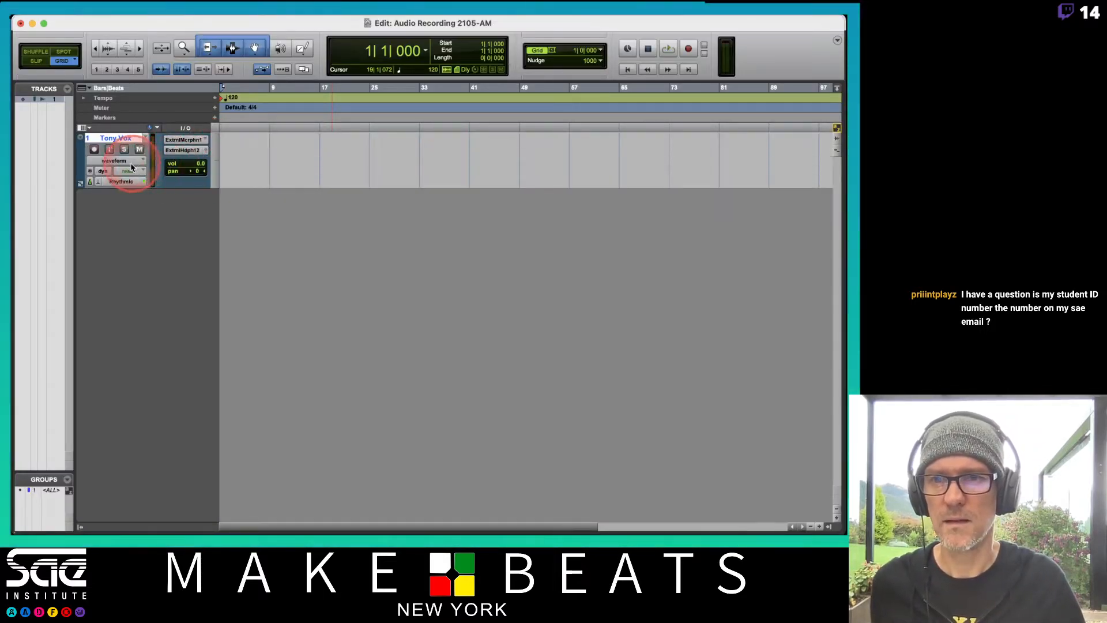
# Disable Rhythmic Elastic Audio on the vocal track, close its plug-in window, and turn on the track's input monitoring
pyautogui.click(123, 182)
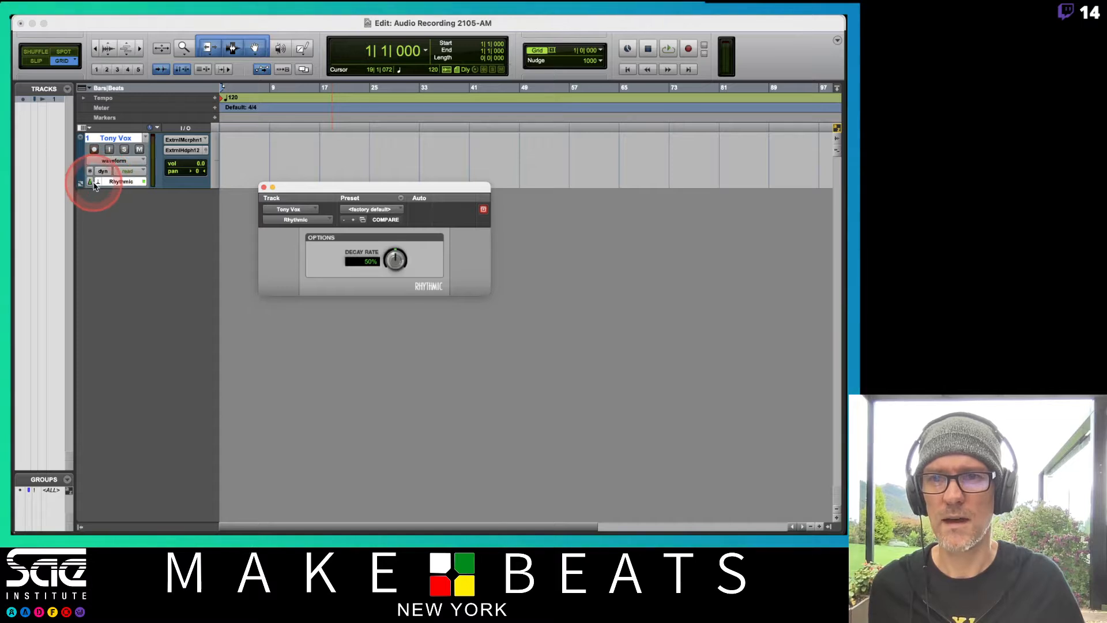
pyautogui.click(95, 185)
pyautogui.click(116, 159)
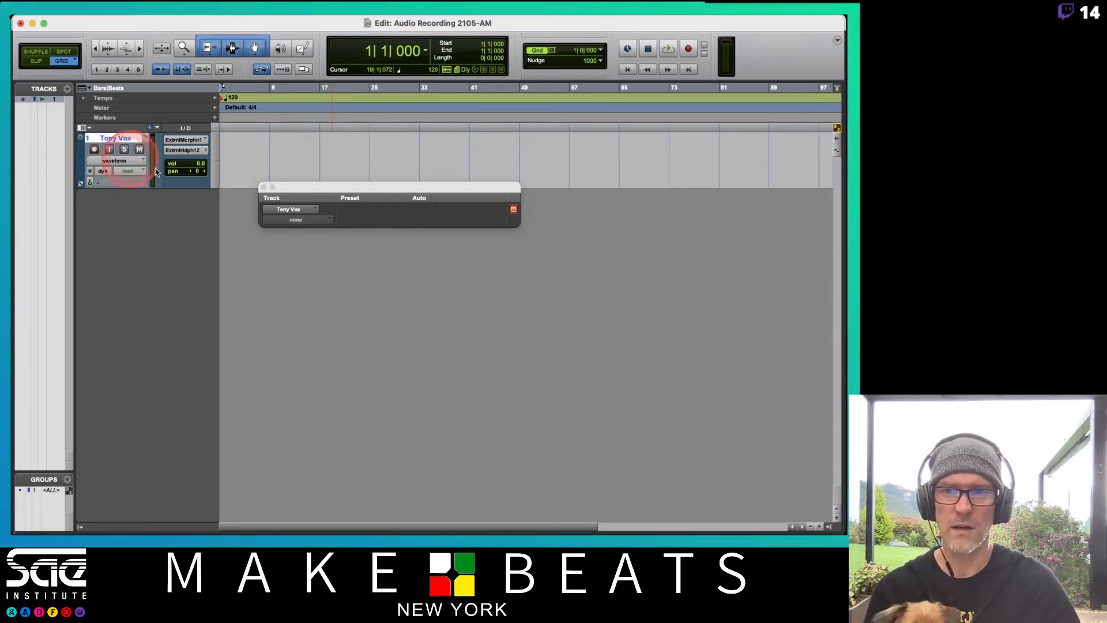
pyautogui.click(262, 187)
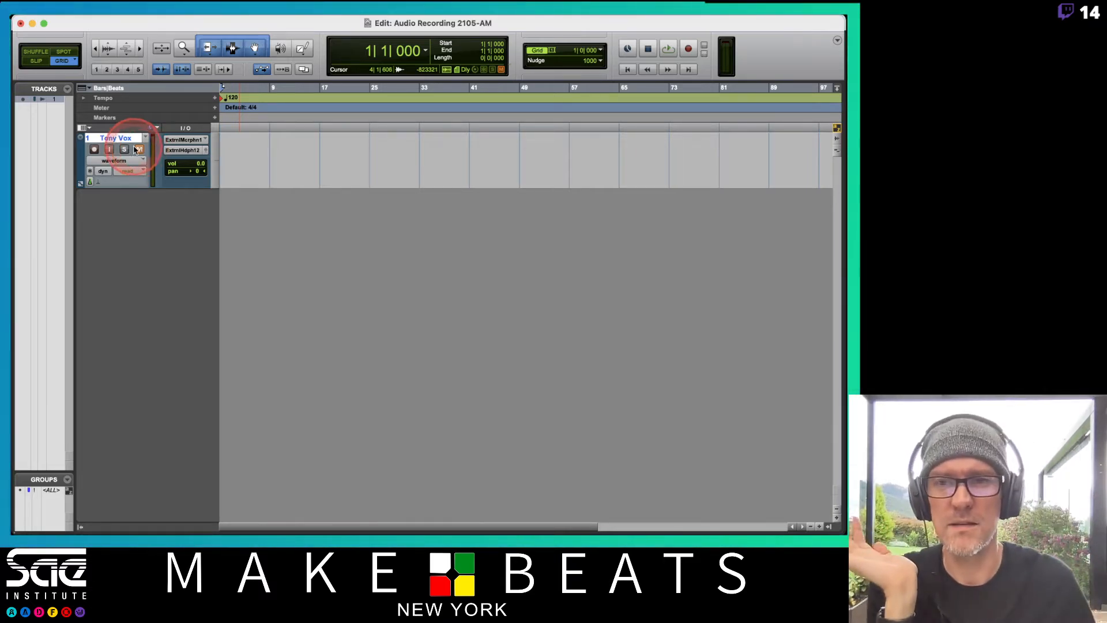
pyautogui.click(109, 151)
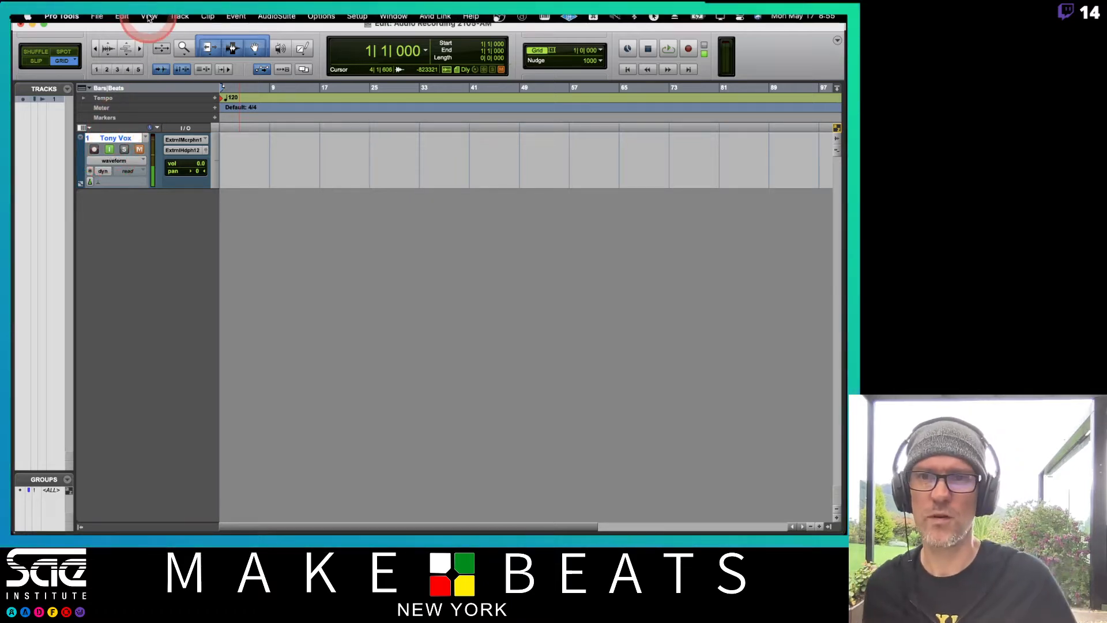
# Create a click track and move it above the vocal track
pyautogui.click(163, 22)
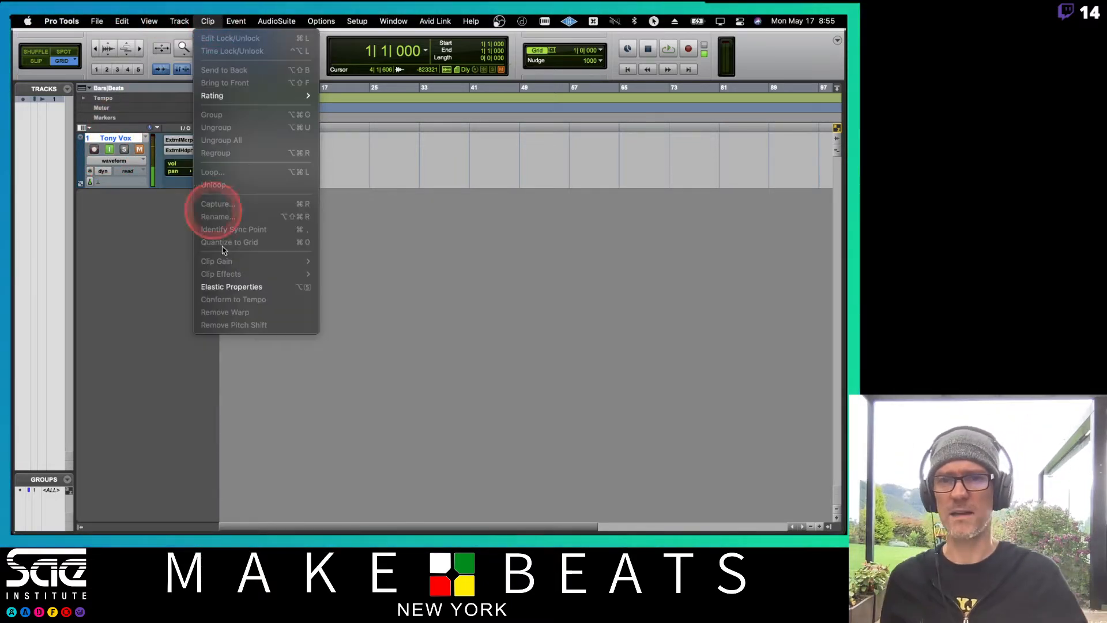
pyautogui.click(108, 20)
pyautogui.moveTo(186, 21)
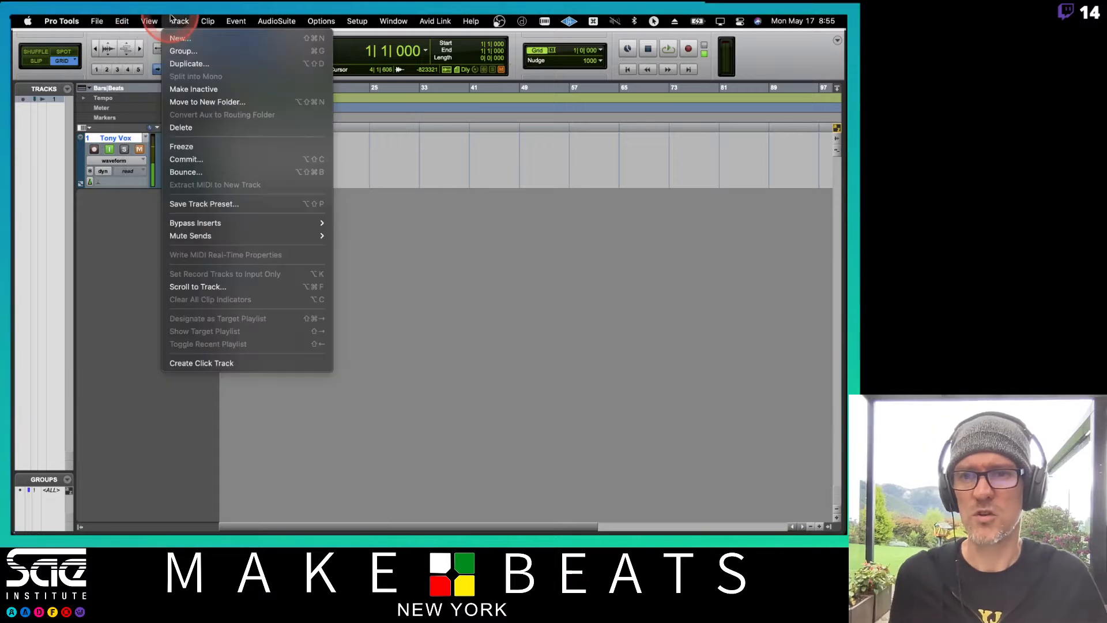
pyautogui.click(191, 362)
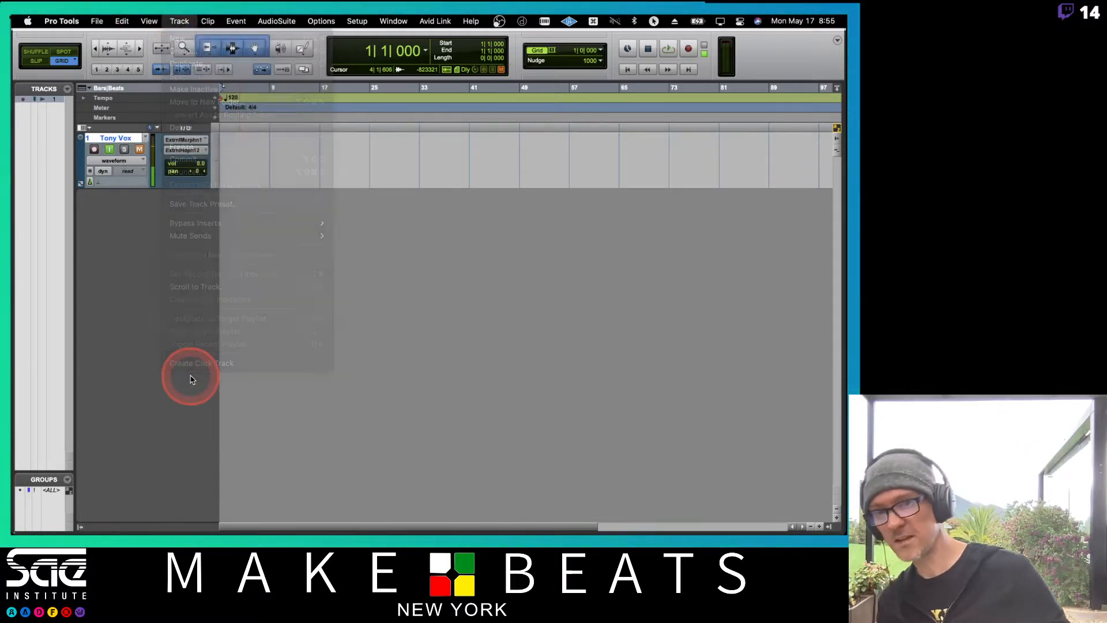
pyautogui.click(193, 19)
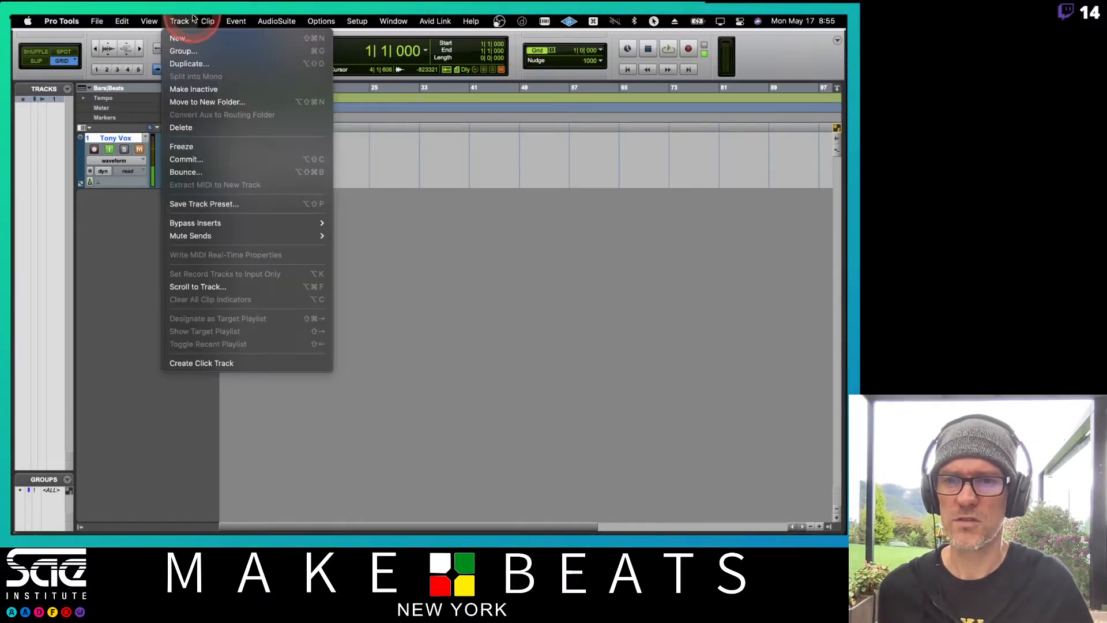
pyautogui.moveTo(193, 17); pyautogui.dragTo(234, 364)
pyautogui.click(128, 195)
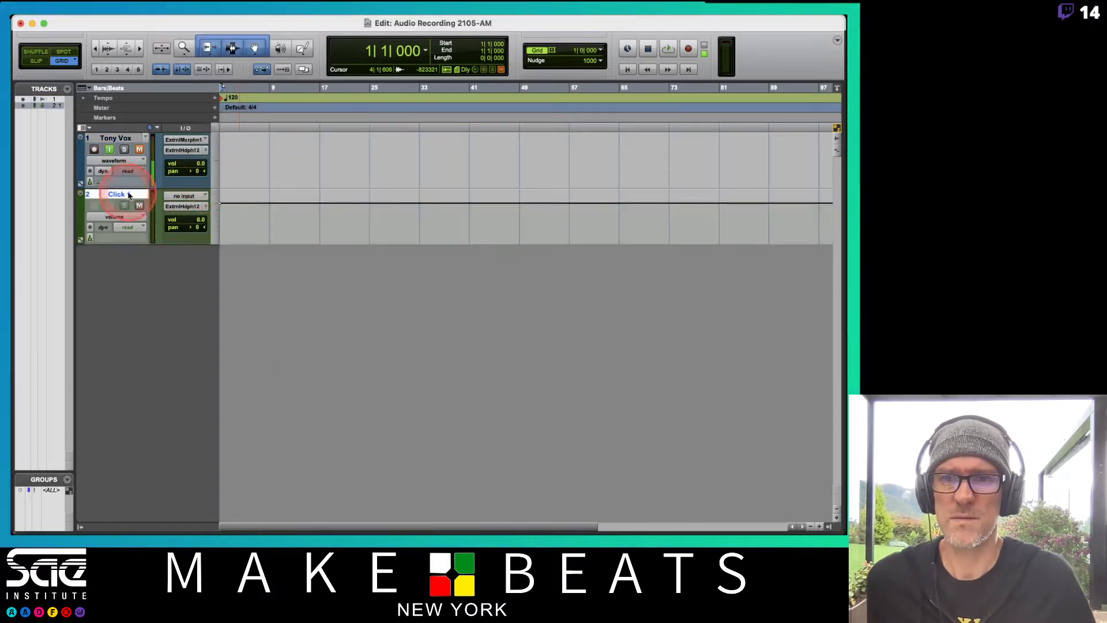
pyautogui.moveTo(128, 195); pyautogui.dragTo(132, 68)
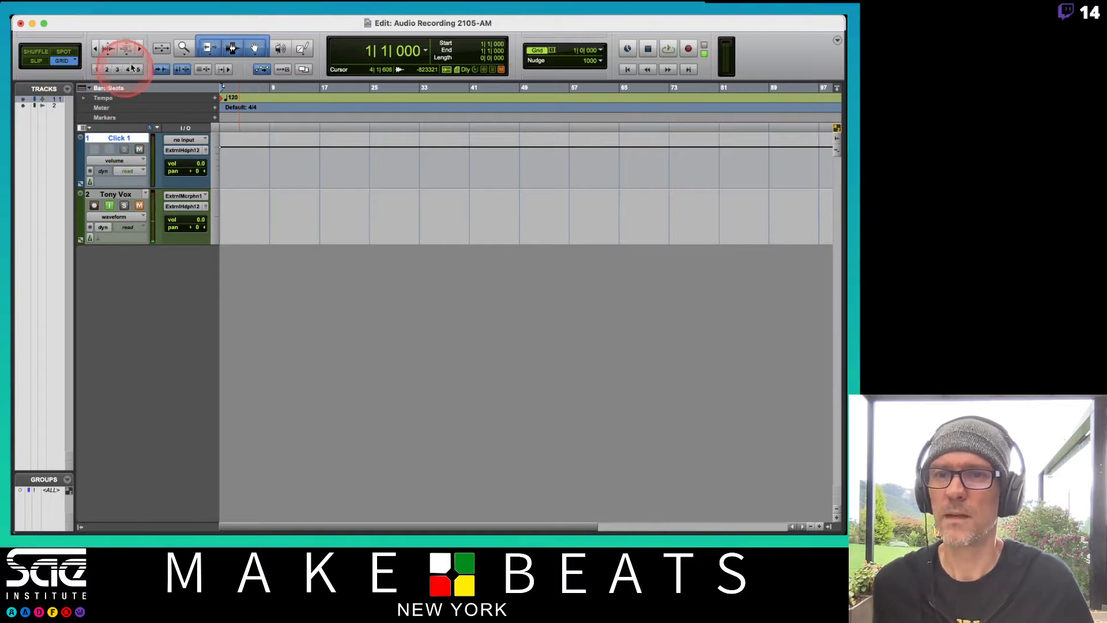
# Play the session from the start to audition the click, then stop playback
pyautogui.click(76, 61)
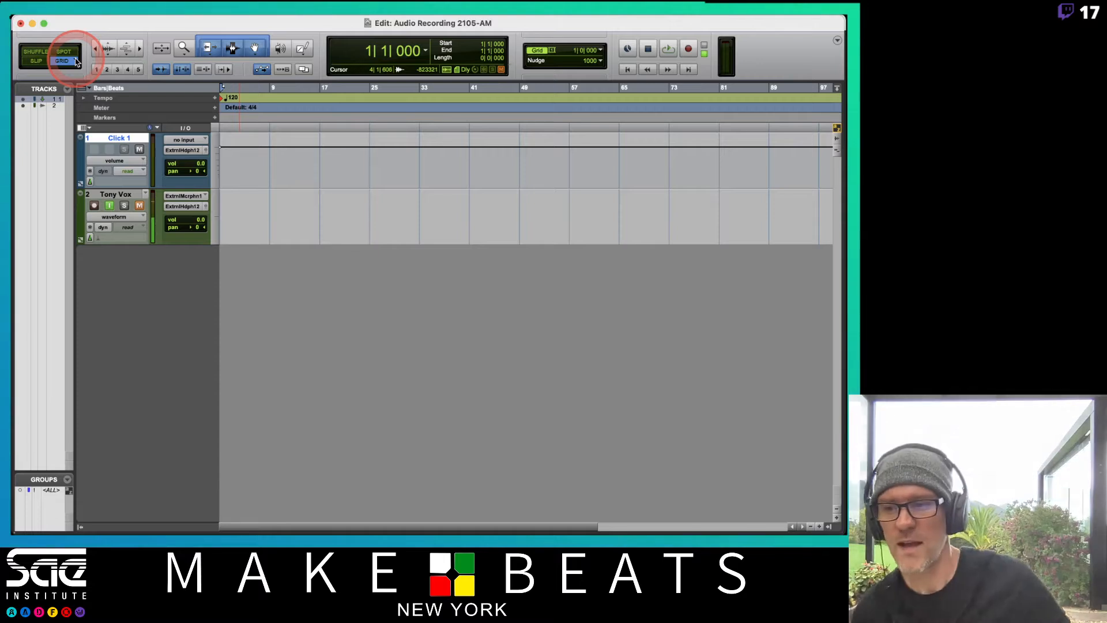
pyautogui.click(138, 171)
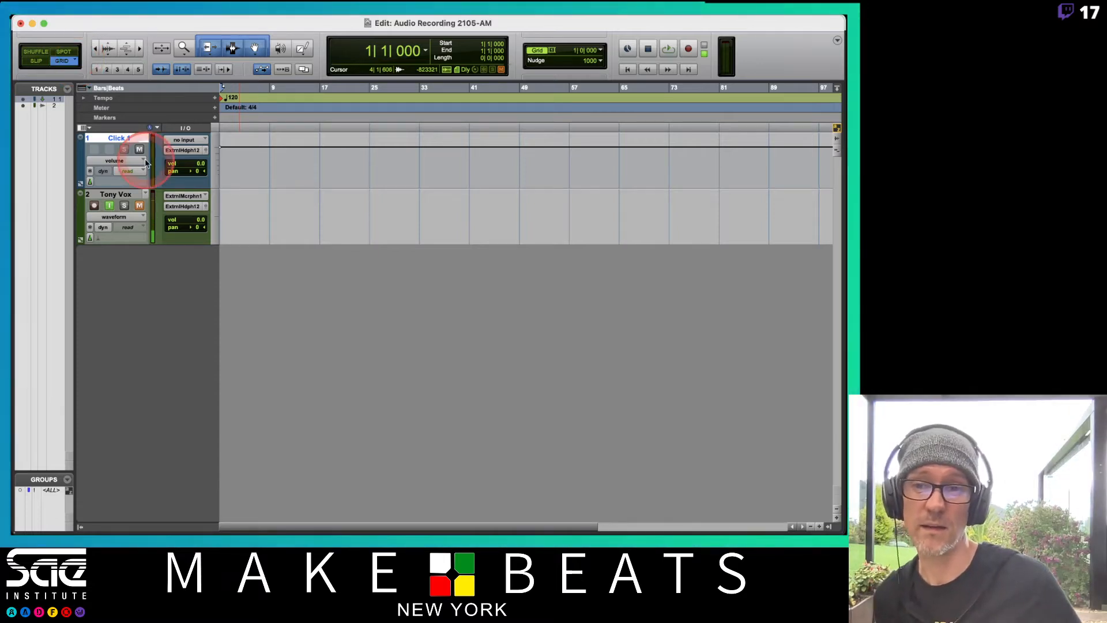
pyautogui.press('space')
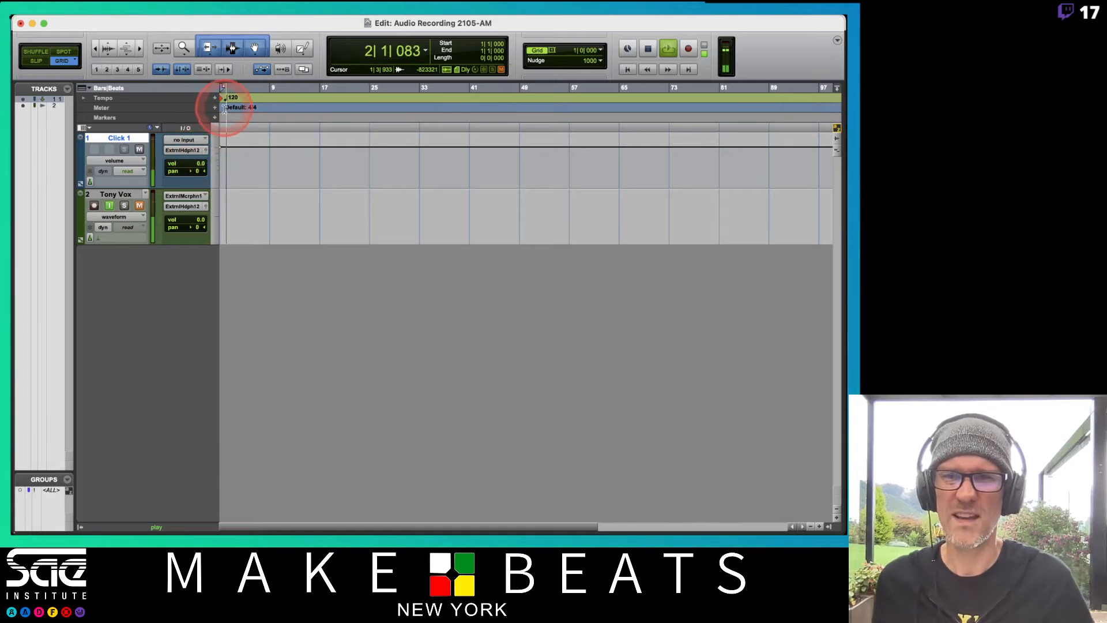
pyautogui.press('t')
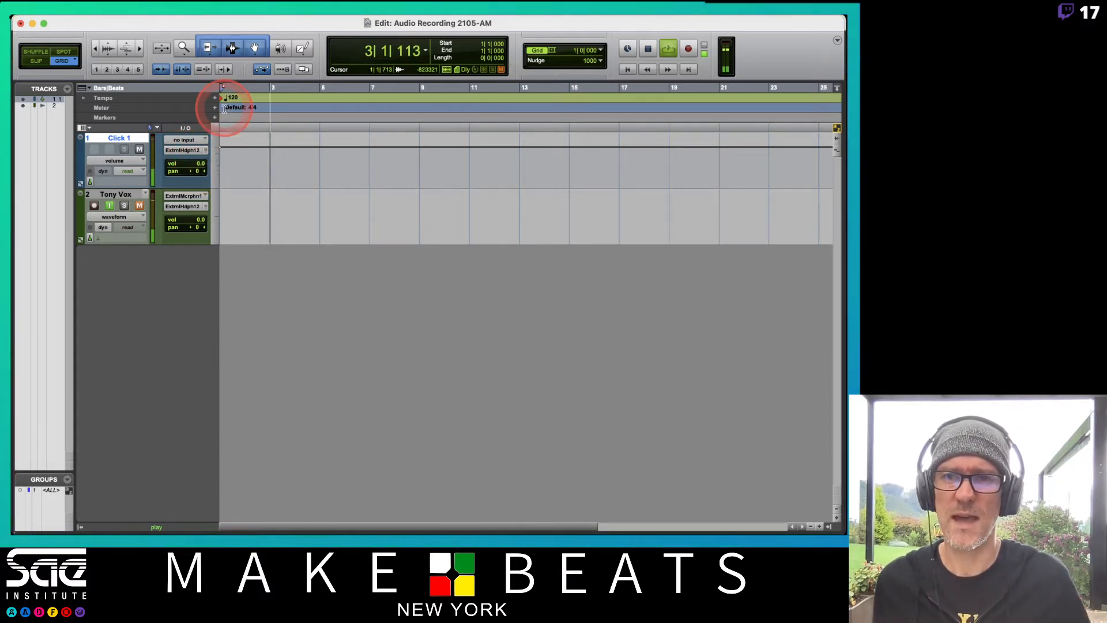
pyautogui.press('space')
pyautogui.press('t')
# Set the session tempo to 90 BPM, then play the click from the start to audition it and stop
pyautogui.doubleClick(222, 98)
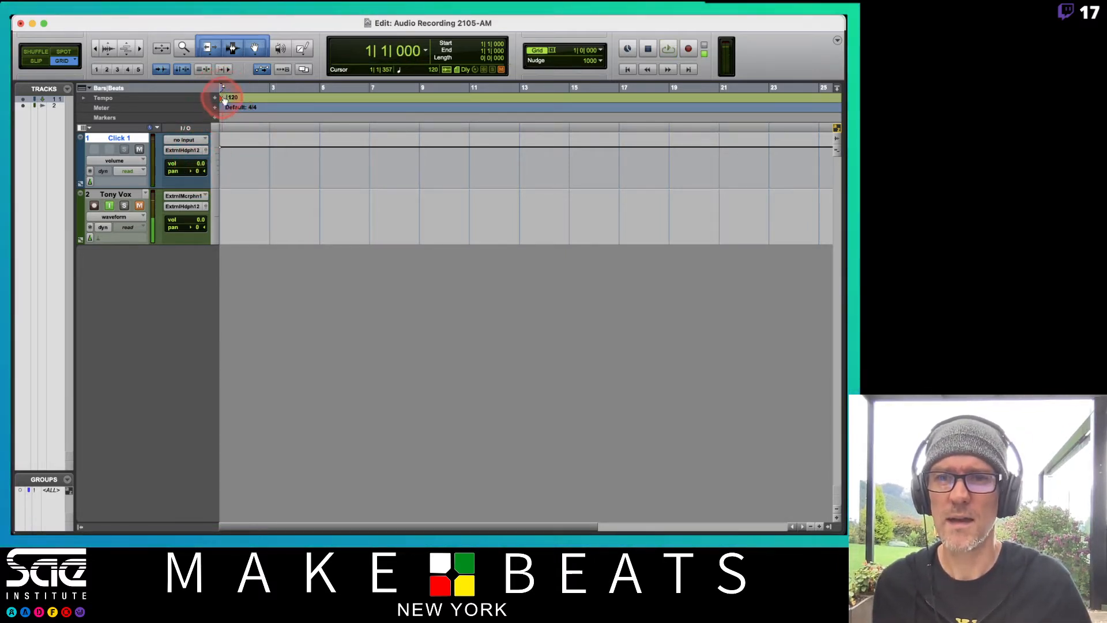
pyautogui.write('90')
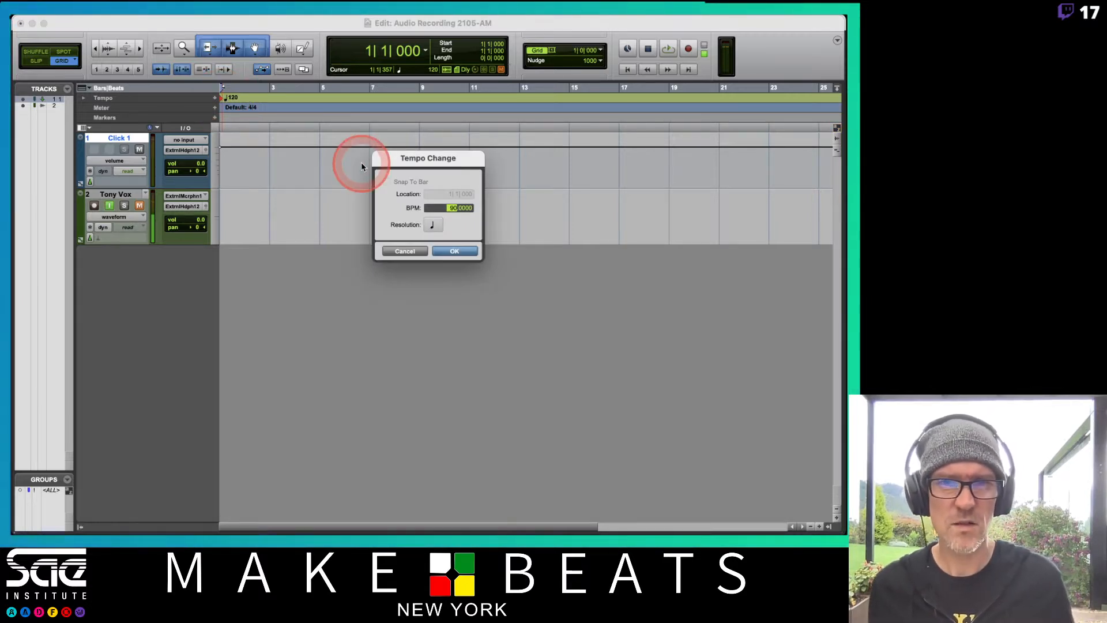
pyautogui.press('Return')
pyautogui.press('space')
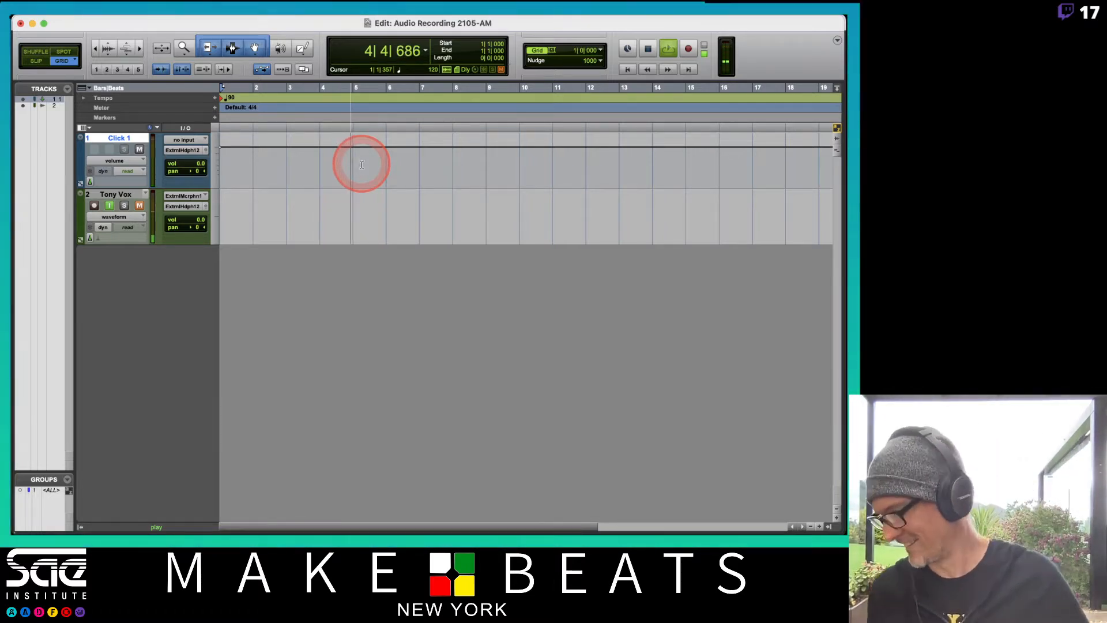
pyautogui.press('space')
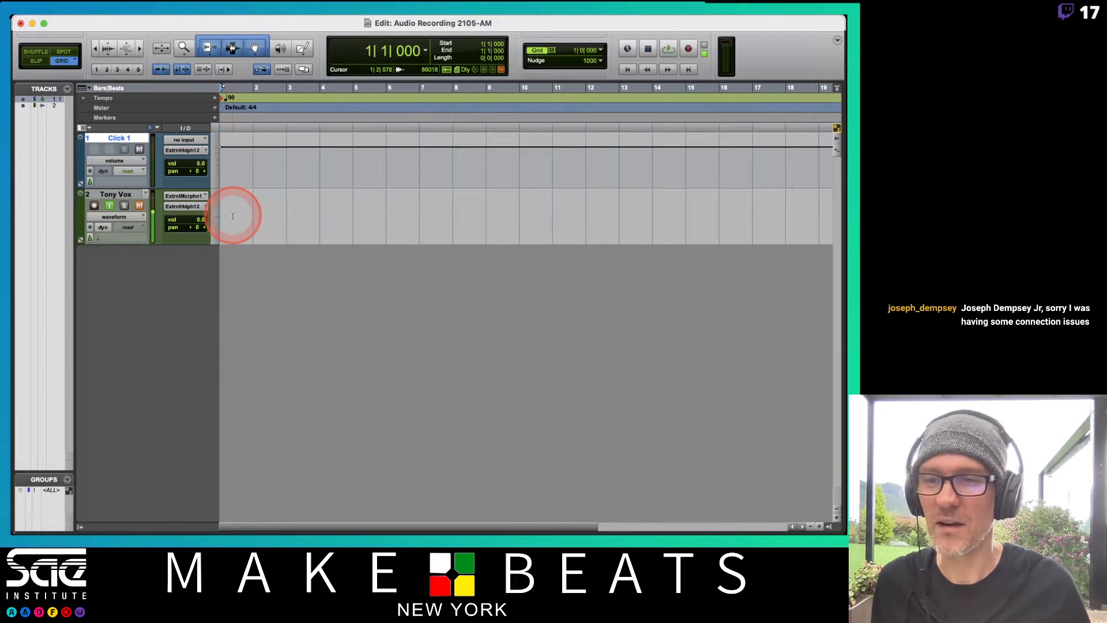
# Switch to Numbers, open Attendance 2105W12-A1, enter P in cell X9 for the late-joining student under 5/17/21, and quit Numbers
pyautogui.press('super+Tab')
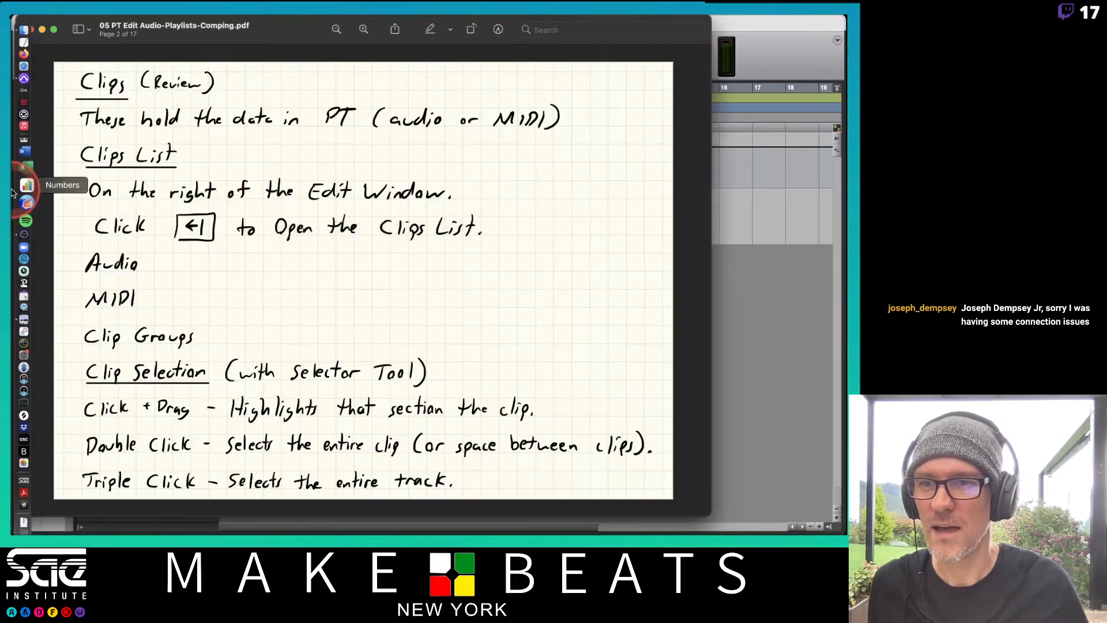
pyautogui.click(24, 192)
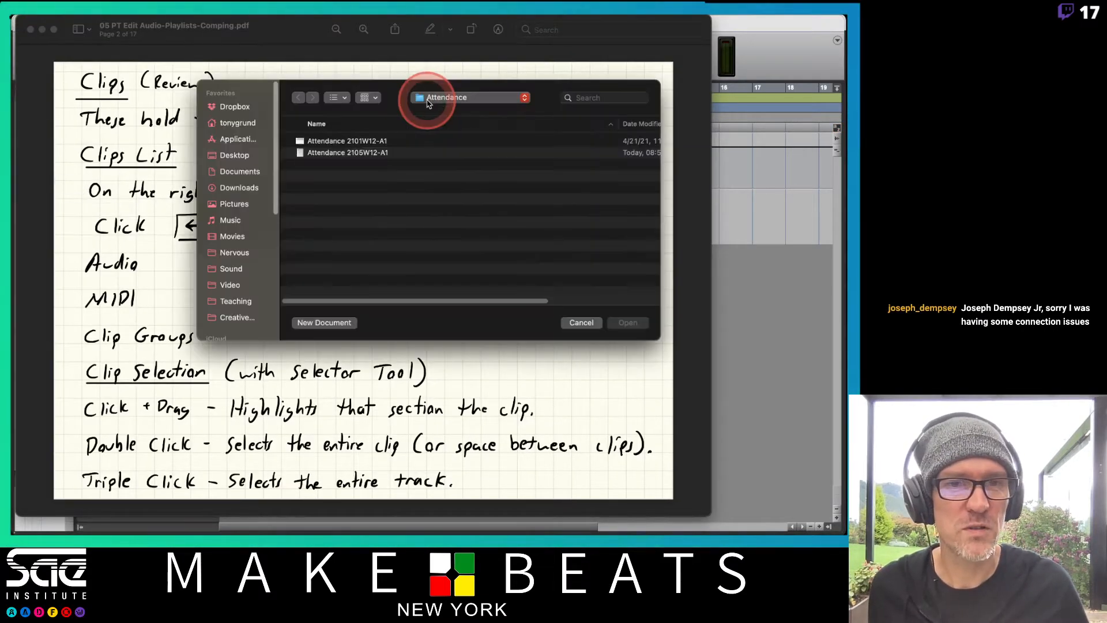
pyautogui.click(351, 154)
pyautogui.doubleClick(352, 154)
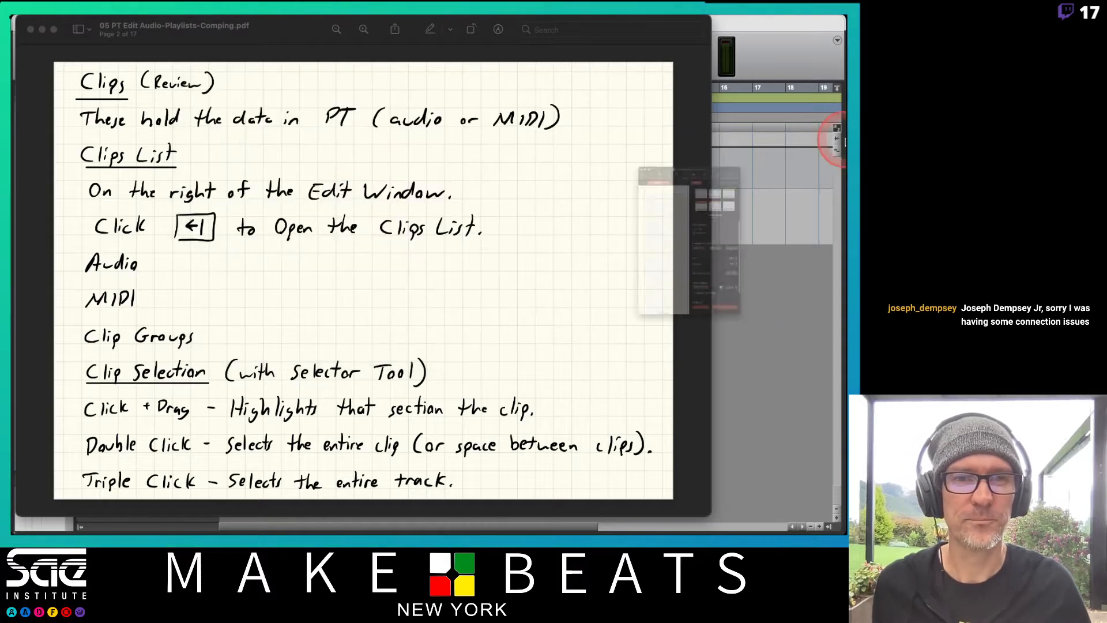
pyautogui.click(691, 179)
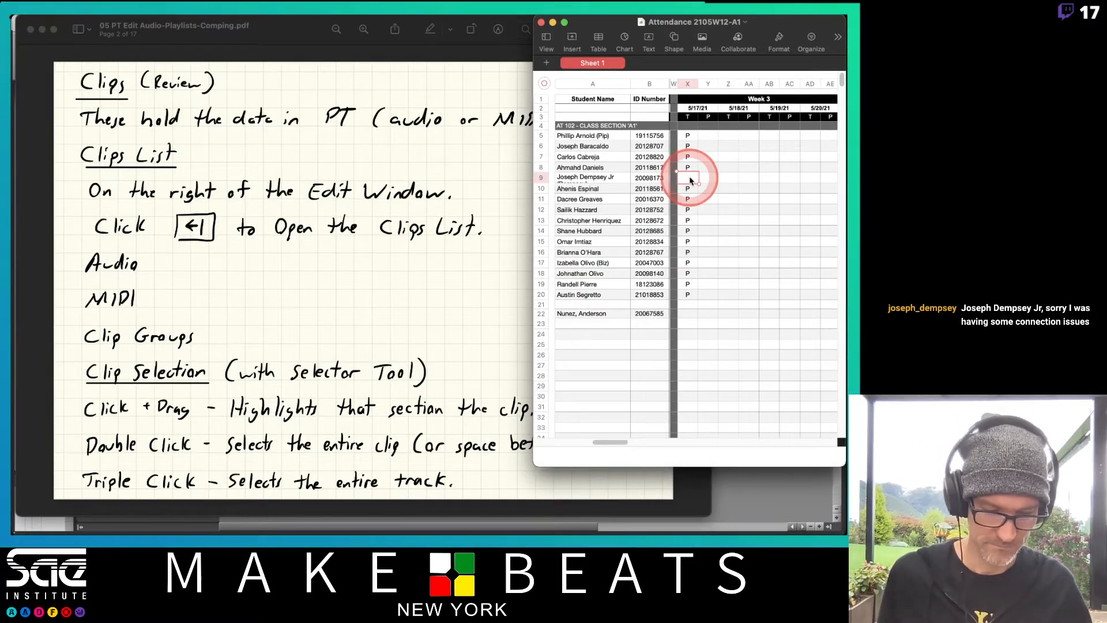
pyautogui.write('P')
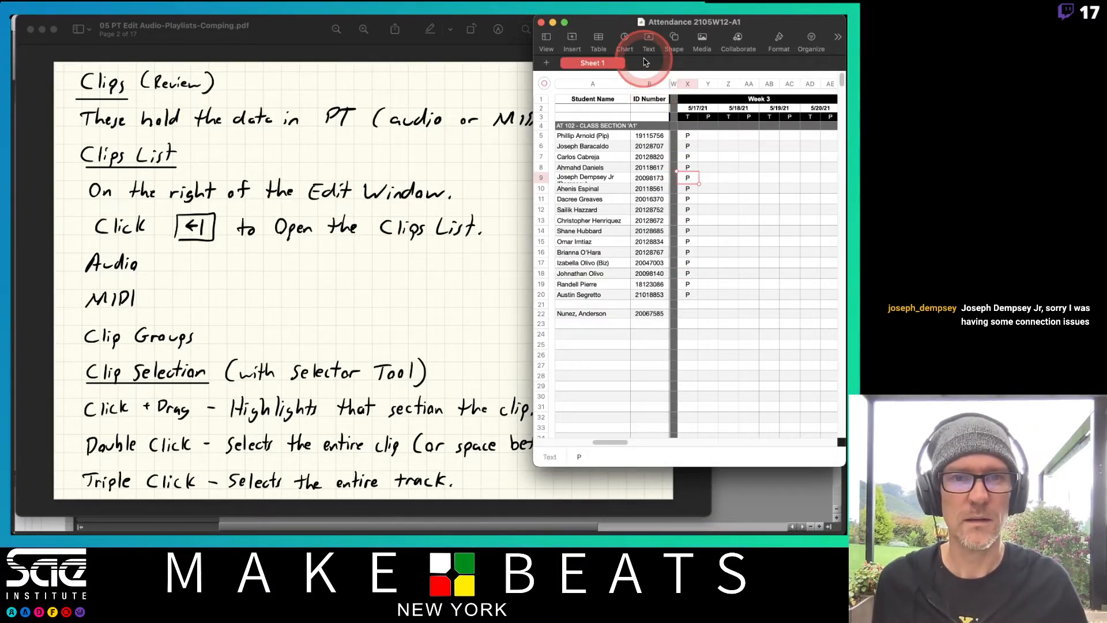
pyautogui.press('super+q')
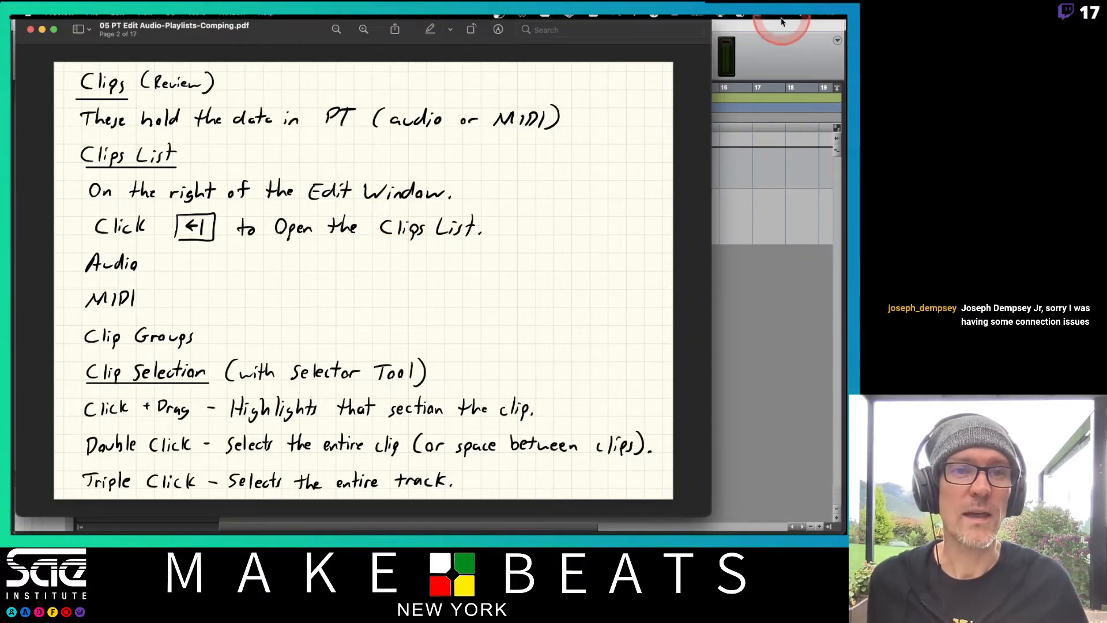
# Switch back to Pro Tools and, while the session plays, set the click track's height to small and the vocal track's to large
pyautogui.click(762, 45)
pyautogui.press('space')
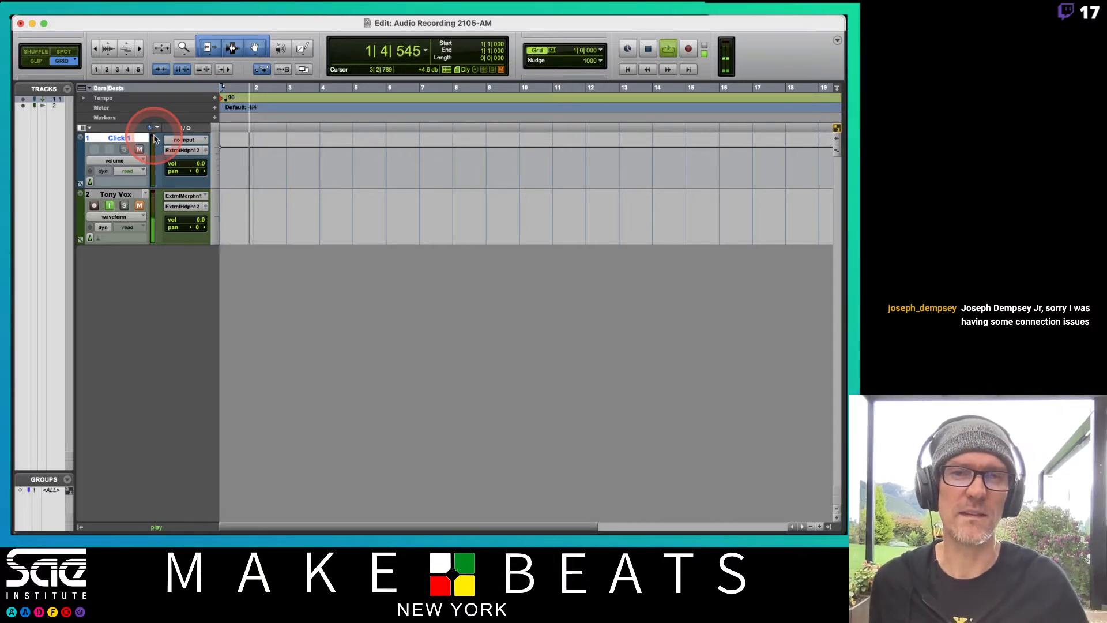
pyautogui.click(213, 173)
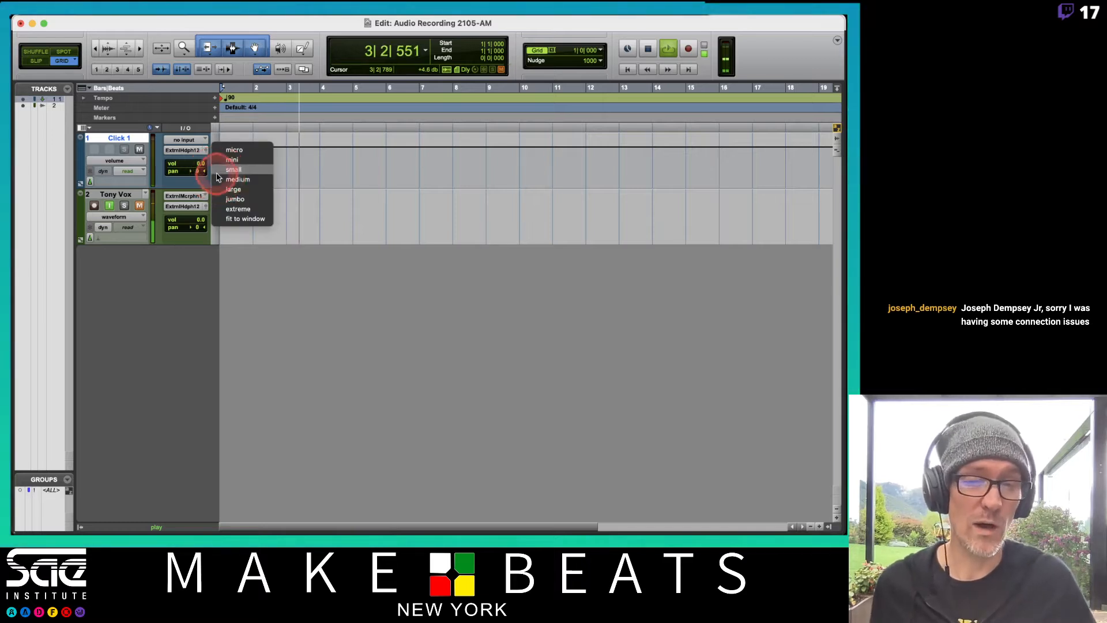
pyautogui.click(216, 171)
pyautogui.click(216, 172)
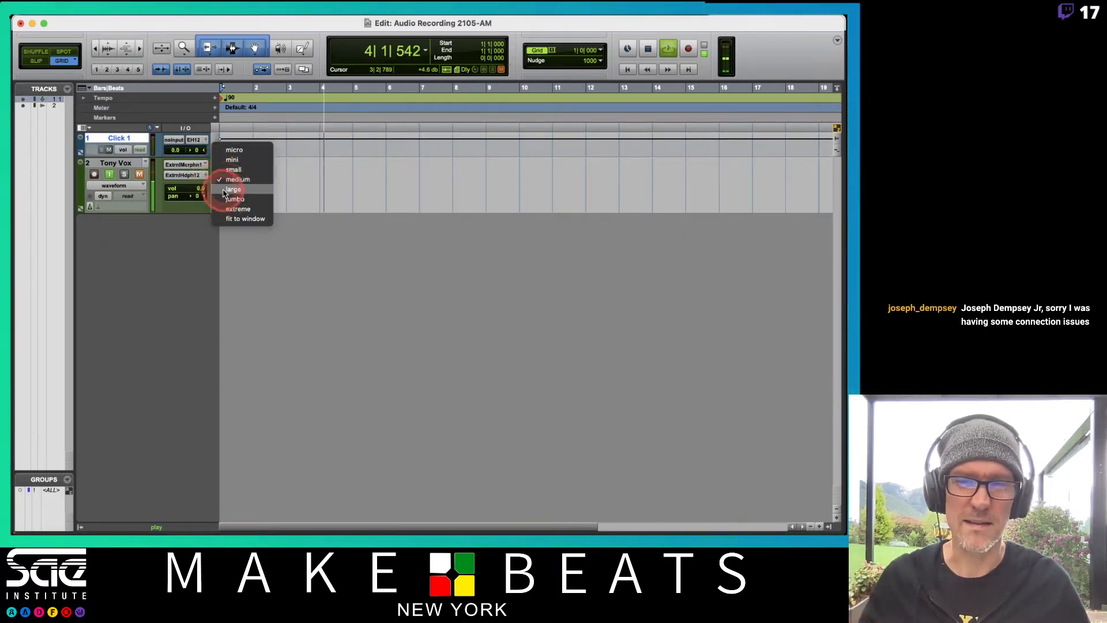
pyautogui.click(223, 191)
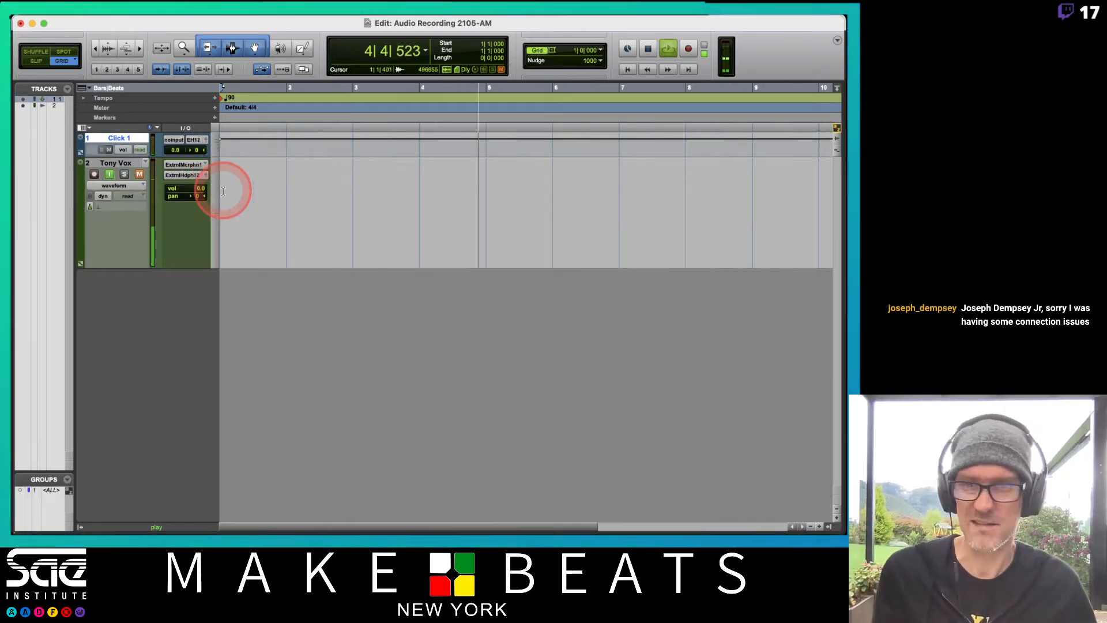
pyautogui.press('super+bracketright')
pyautogui.press('super+bracketright')
pyautogui.press('super+bracketleft')
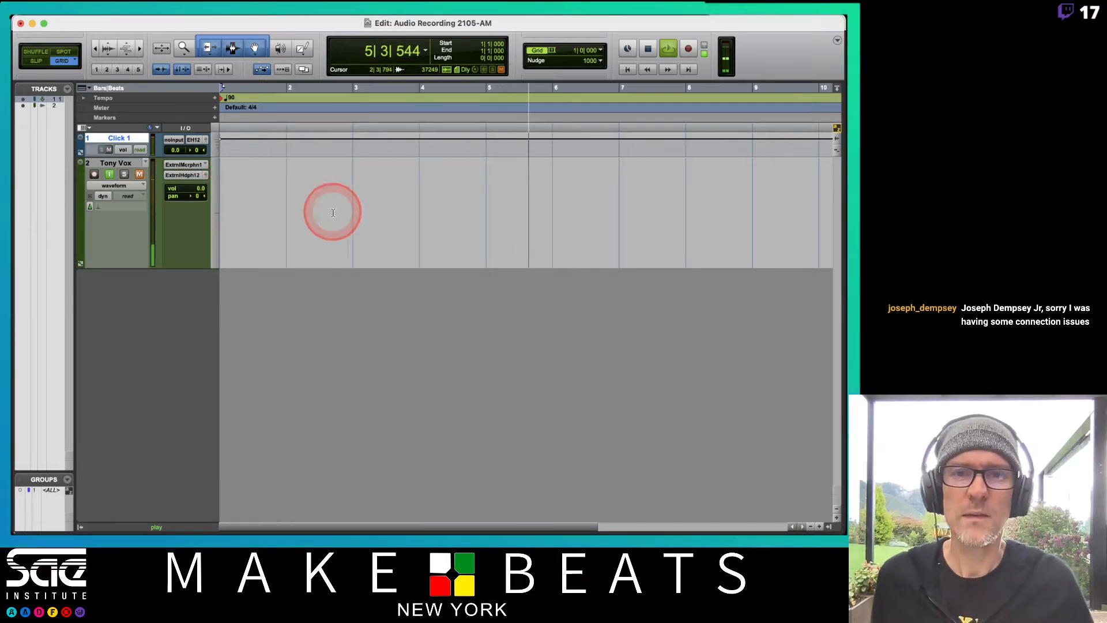
pyautogui.press('space')
# Set the grid value to a 1/4 note
pyautogui.click(542, 52)
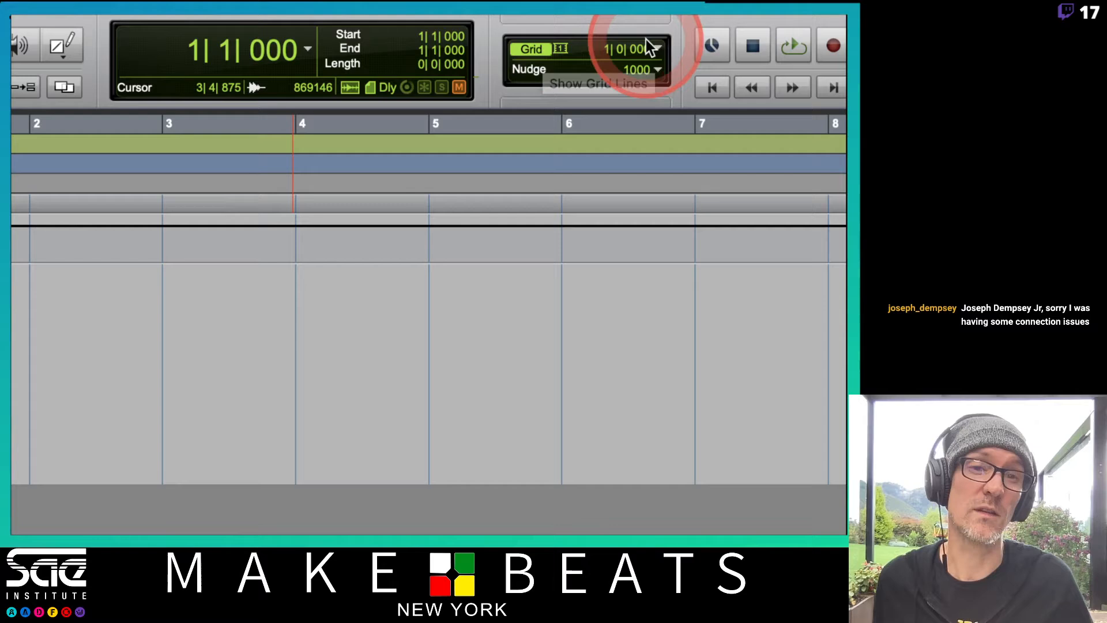
pyautogui.click(600, 50)
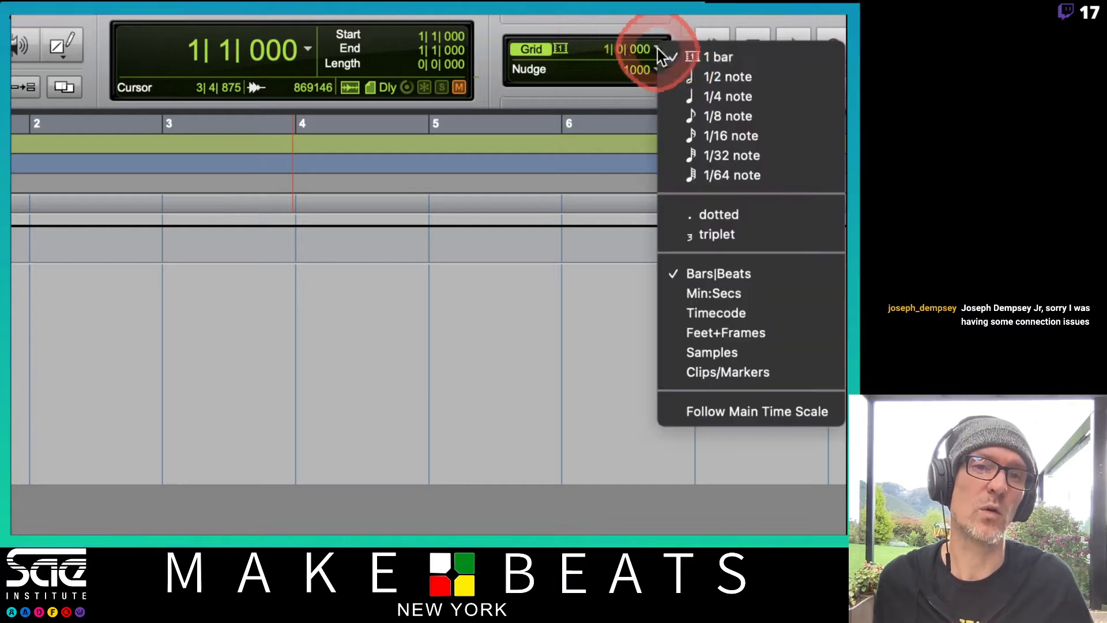
pyautogui.click(686, 95)
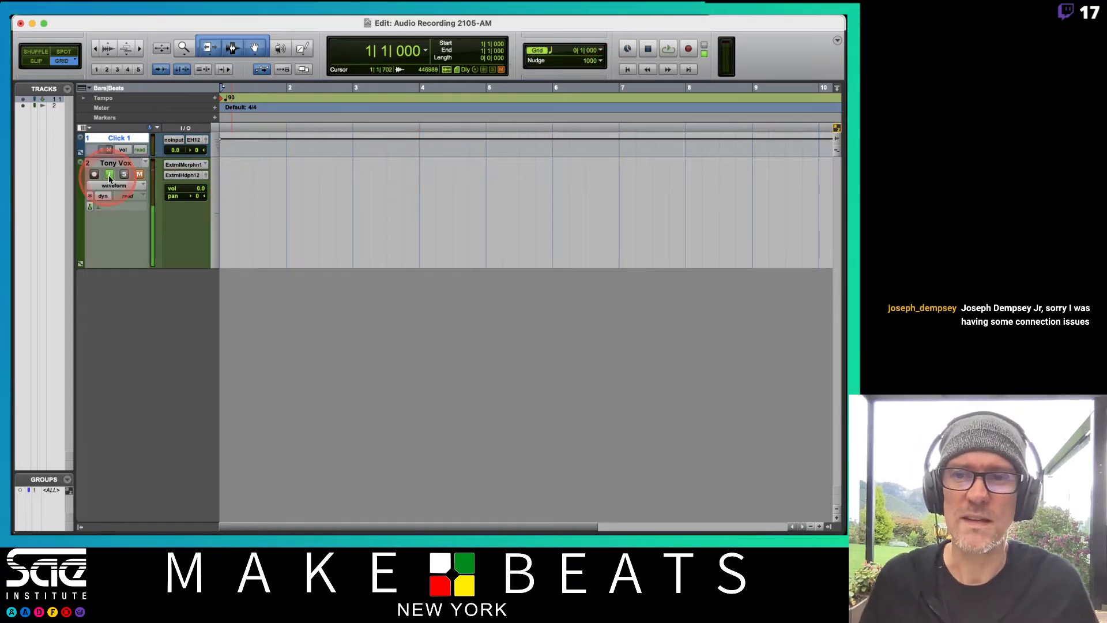
# Record-enable the vocal track, keeping it muted, and record a take of about four bars from the session start
pyautogui.click(139, 174)
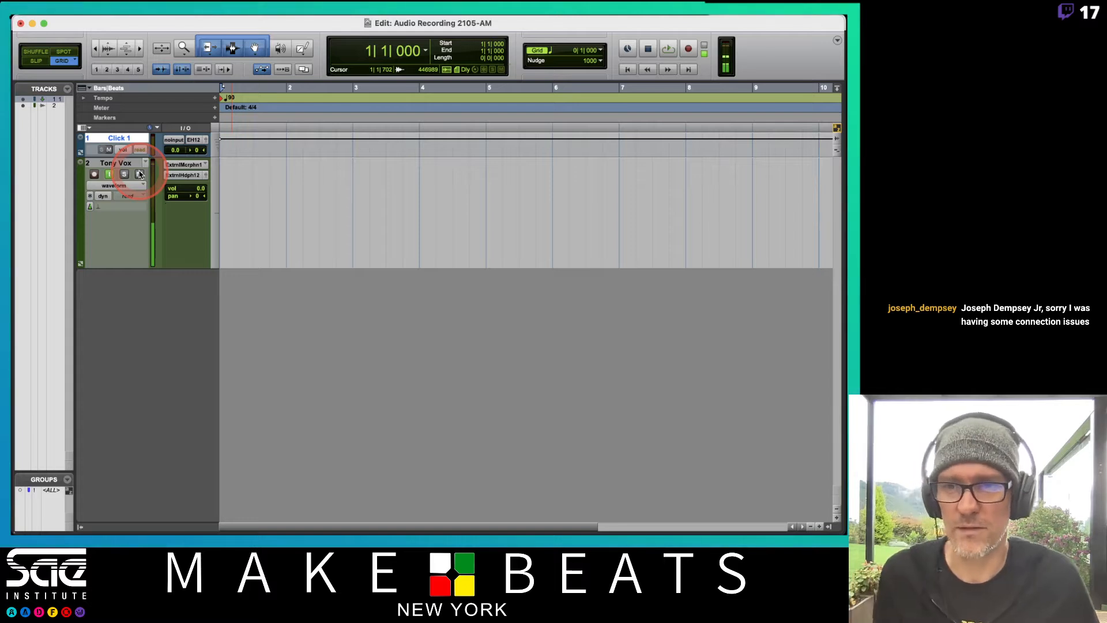
pyautogui.click(95, 174)
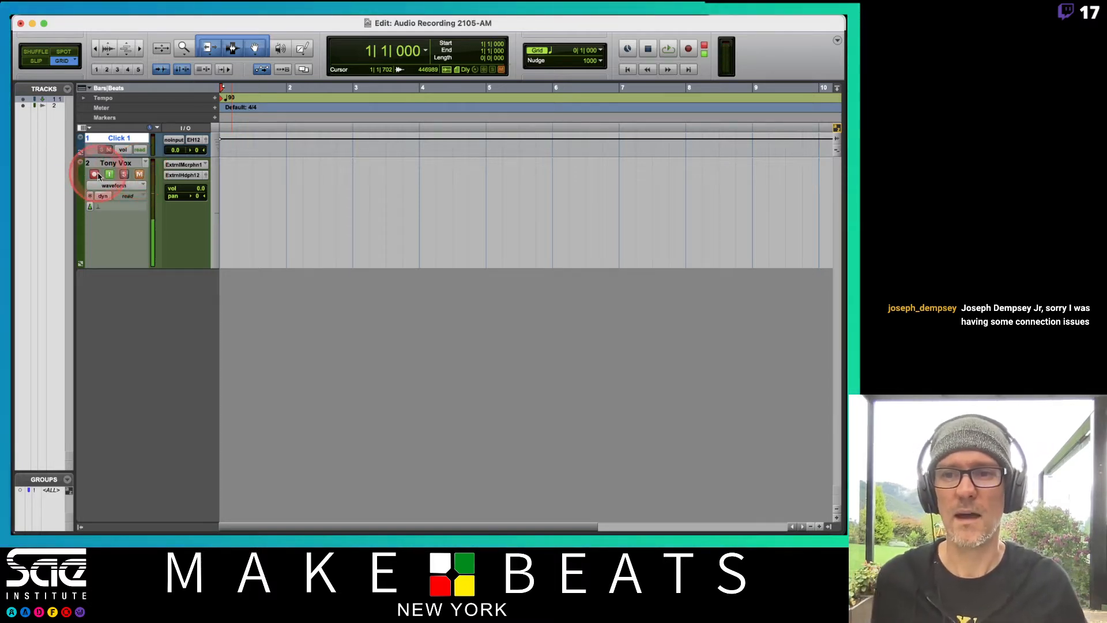
pyautogui.click(154, 163)
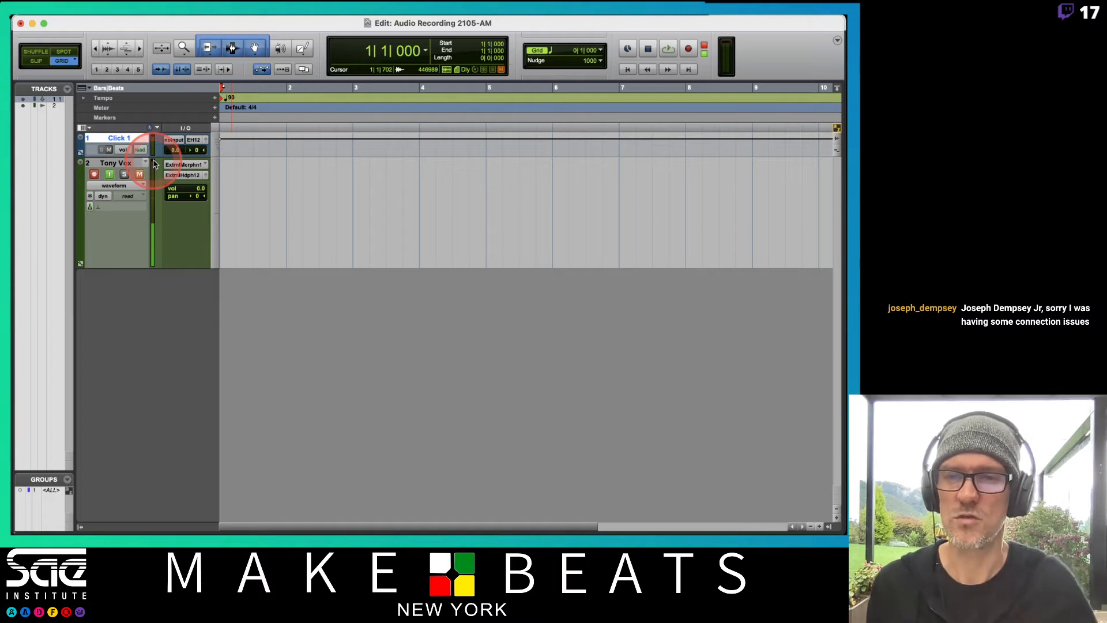
pyautogui.press('super+space')
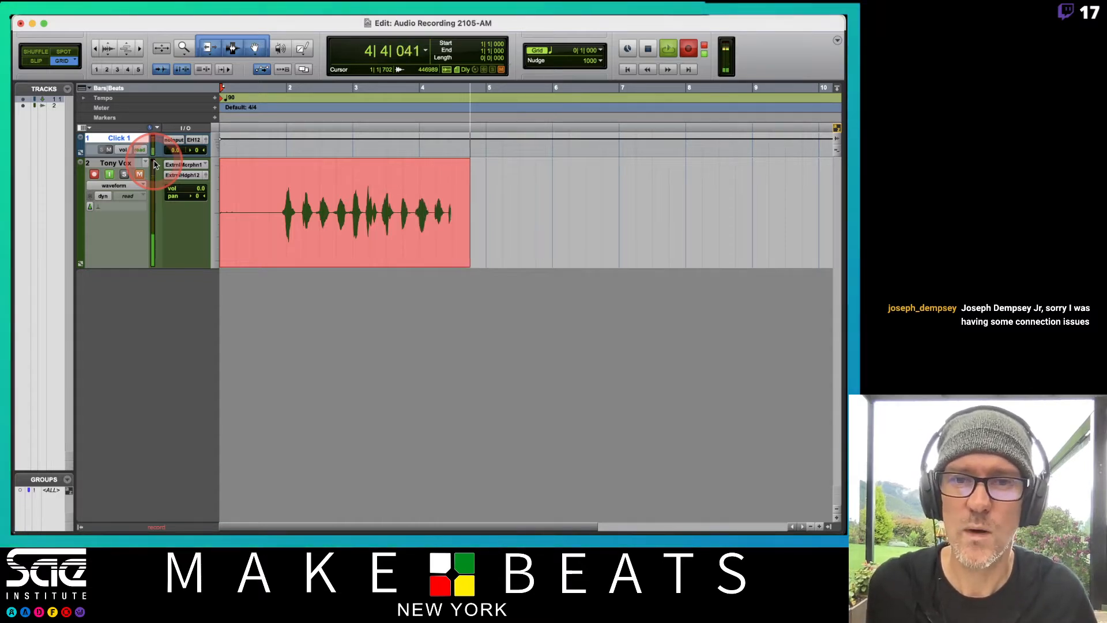
pyautogui.press('space')
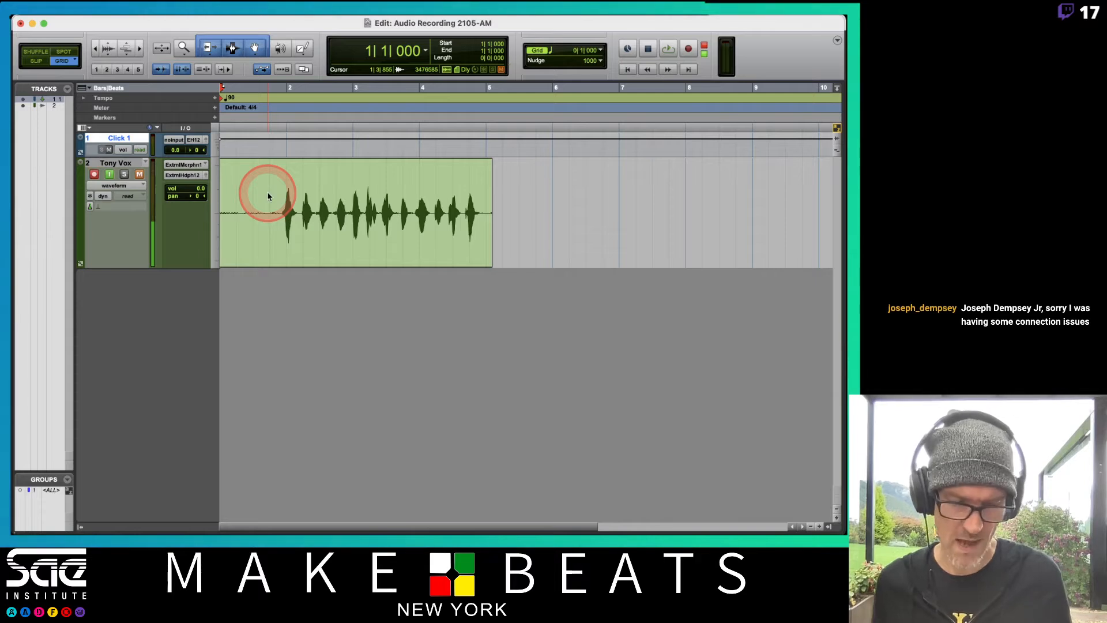
# Enlarge the recorded waveform vertically to inspect its quiet passages, then return it to its normal display height
pyautogui.press('super+alt+bracketright')
pyautogui.press('super+alt+bracketright')
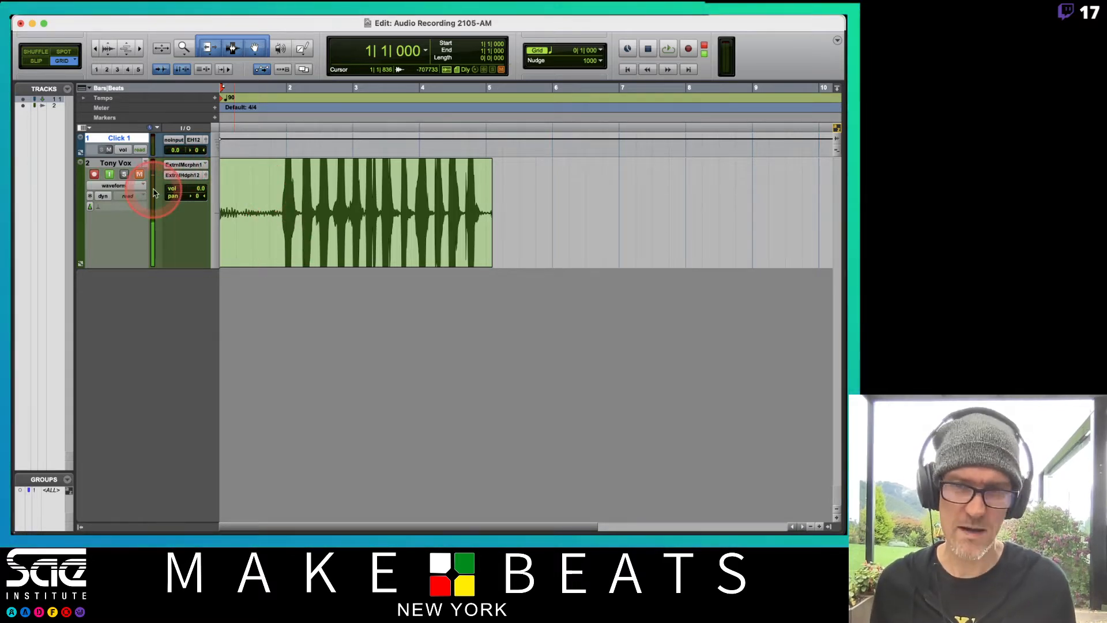
pyautogui.press('super+alt+bracketleft')
pyautogui.press('super+alt+bracketleft')
pyautogui.press('super+alt+bracketleft')
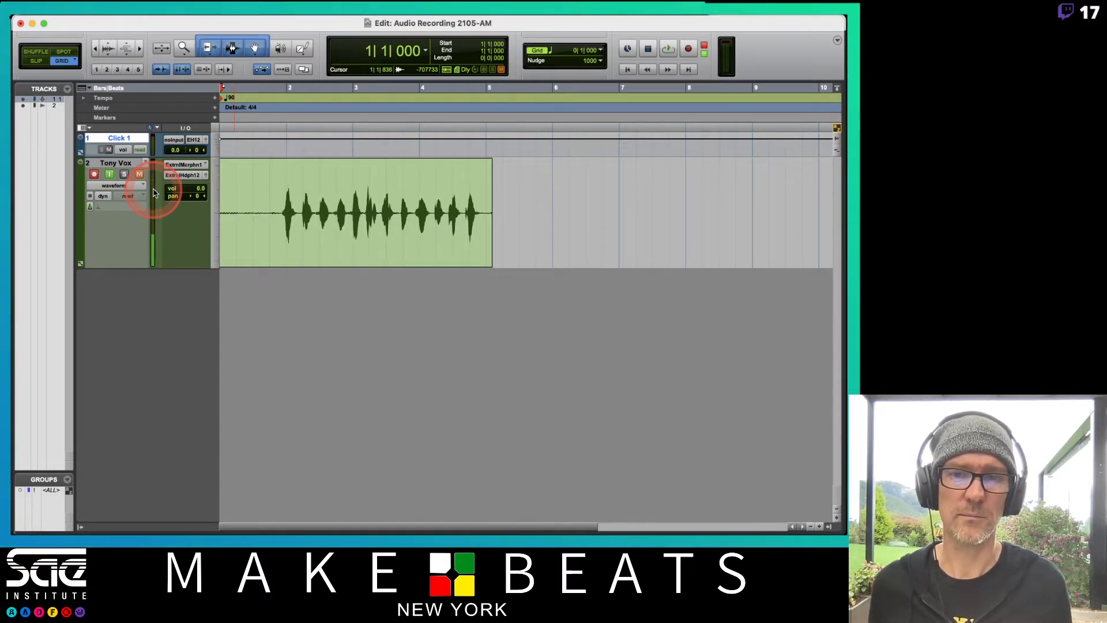
# Turn off record-enable, mute and input monitoring on the vocal track
pyautogui.click(94, 174)
pyautogui.click(141, 176)
pyautogui.click(114, 173)
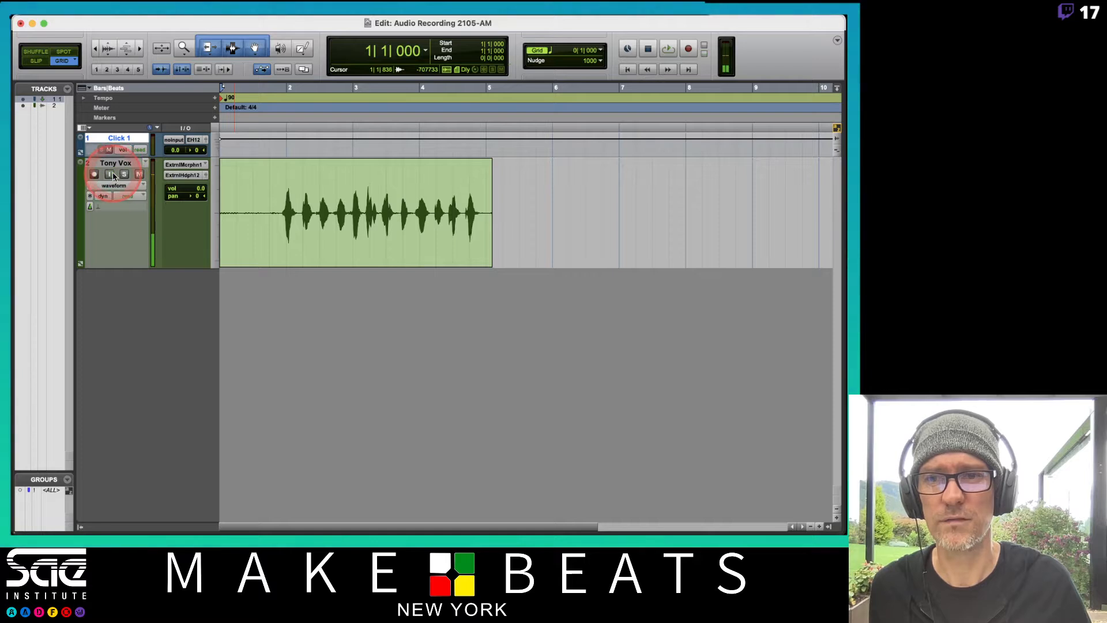
# Play the recorded take with the system volume raised, then switch the computer's sound output to External Headphones
pyautogui.press('space')
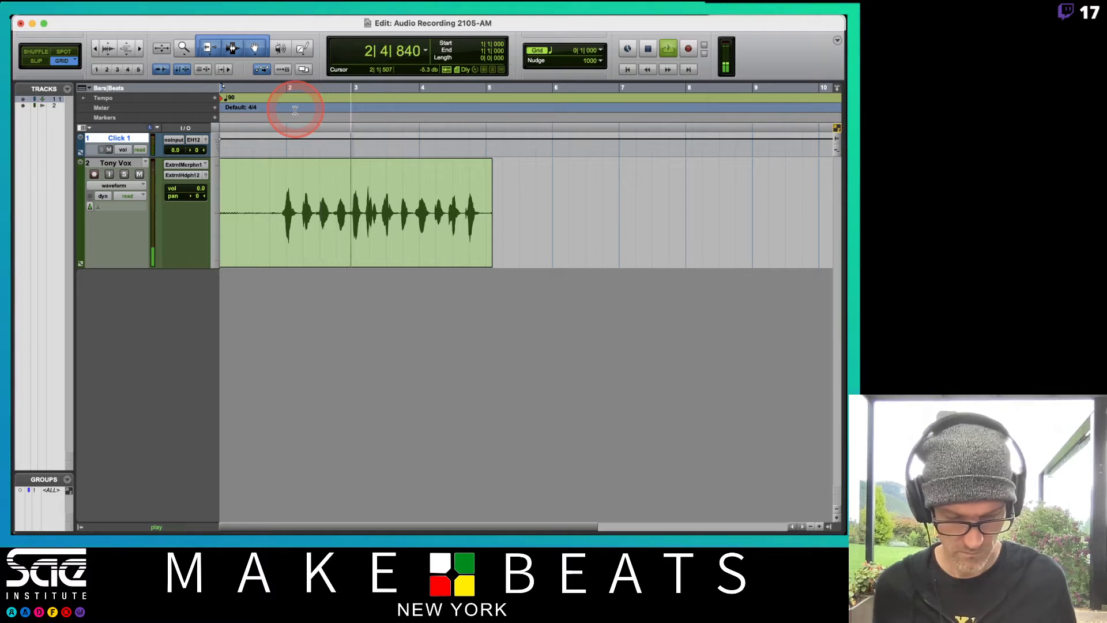
pyautogui.press('XF86AudioRaiseVolume')
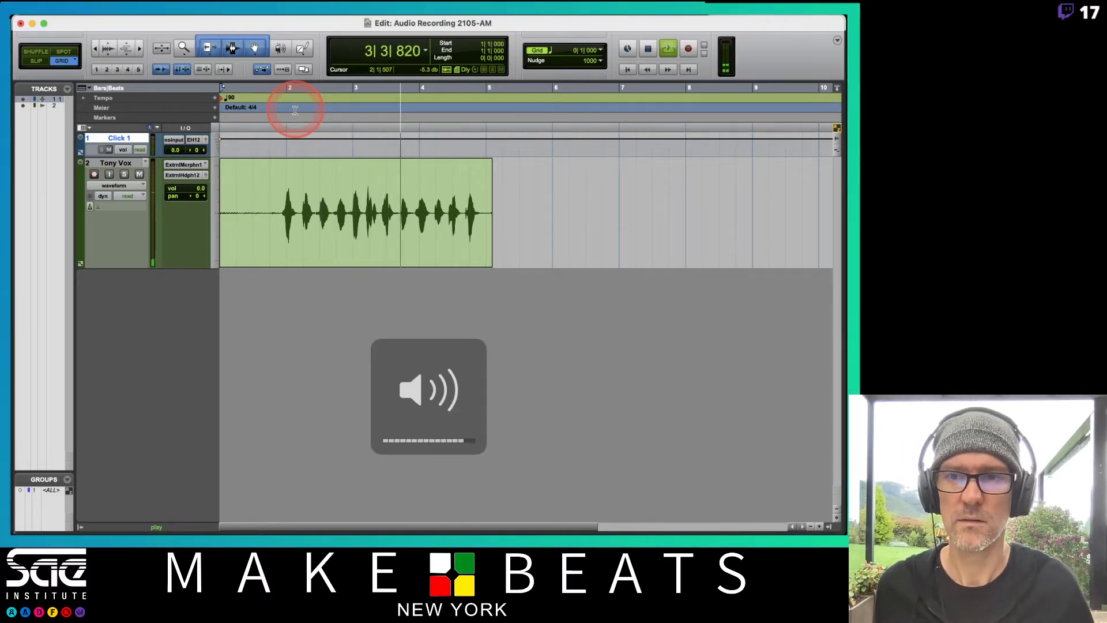
pyautogui.moveTo(570, 17)
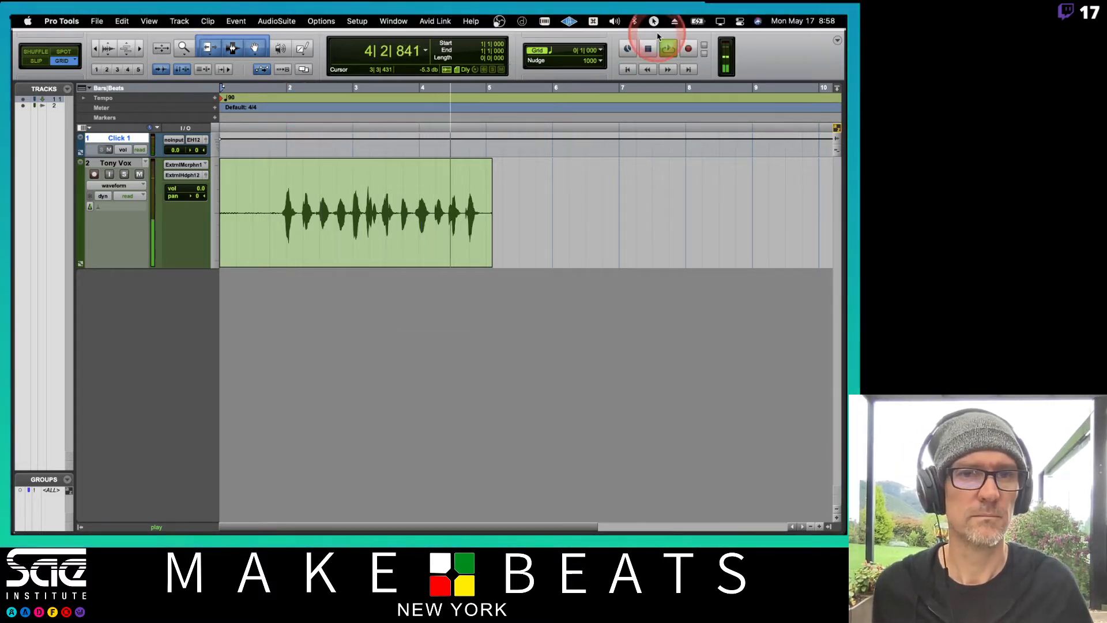
pyautogui.click(614, 22)
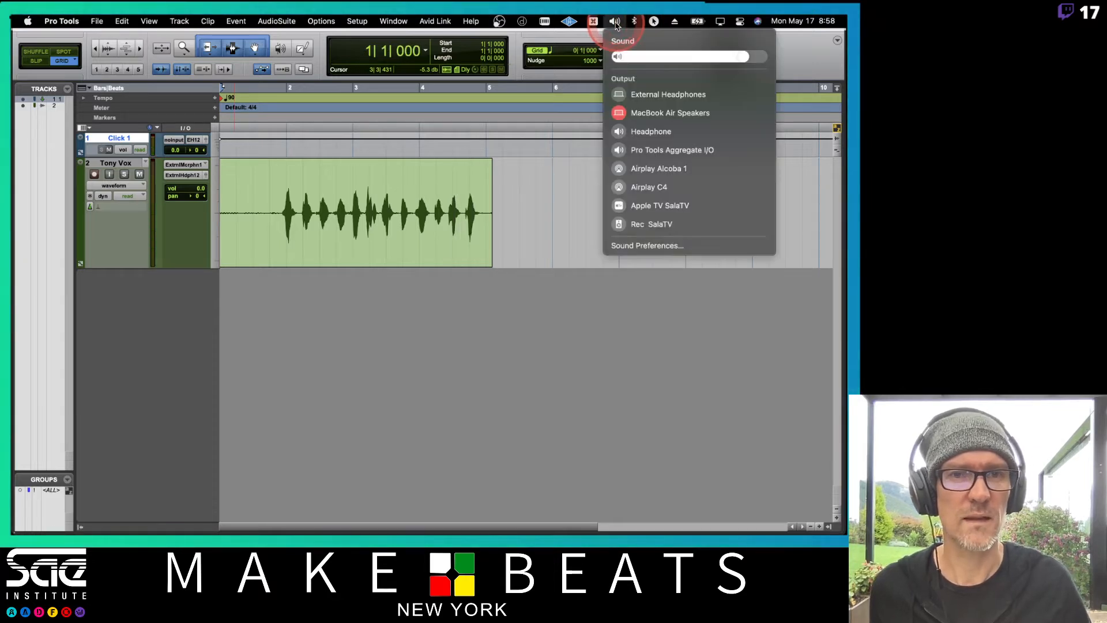
pyautogui.click(619, 94)
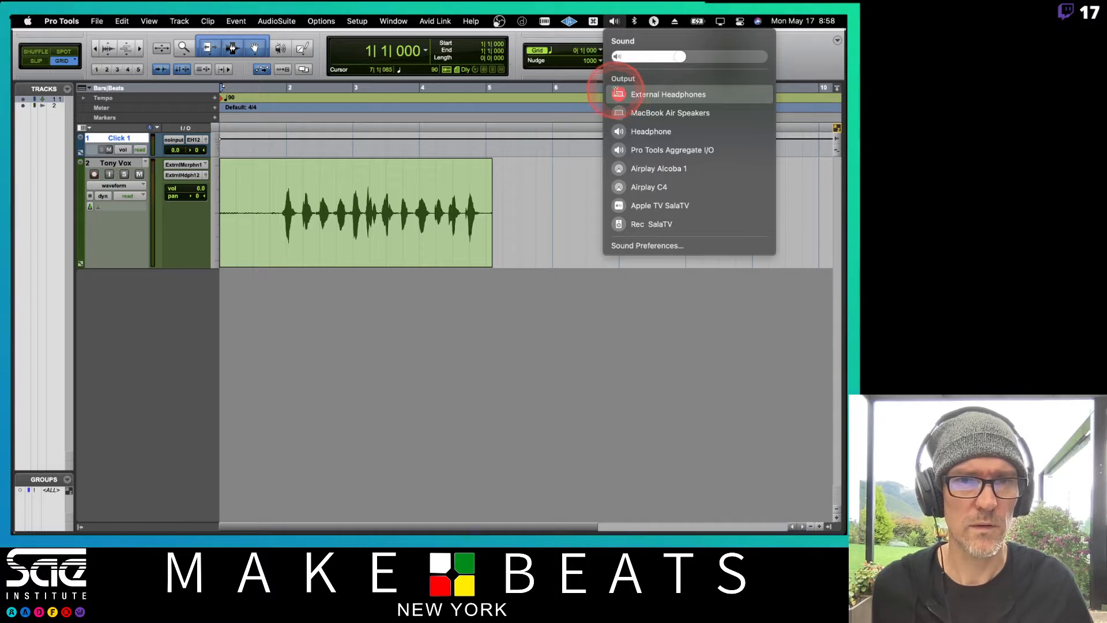
# Play the take from beat 1|4, raise the headphone volume during playback, then stop
pyautogui.click(268, 151)
pyautogui.press('space')
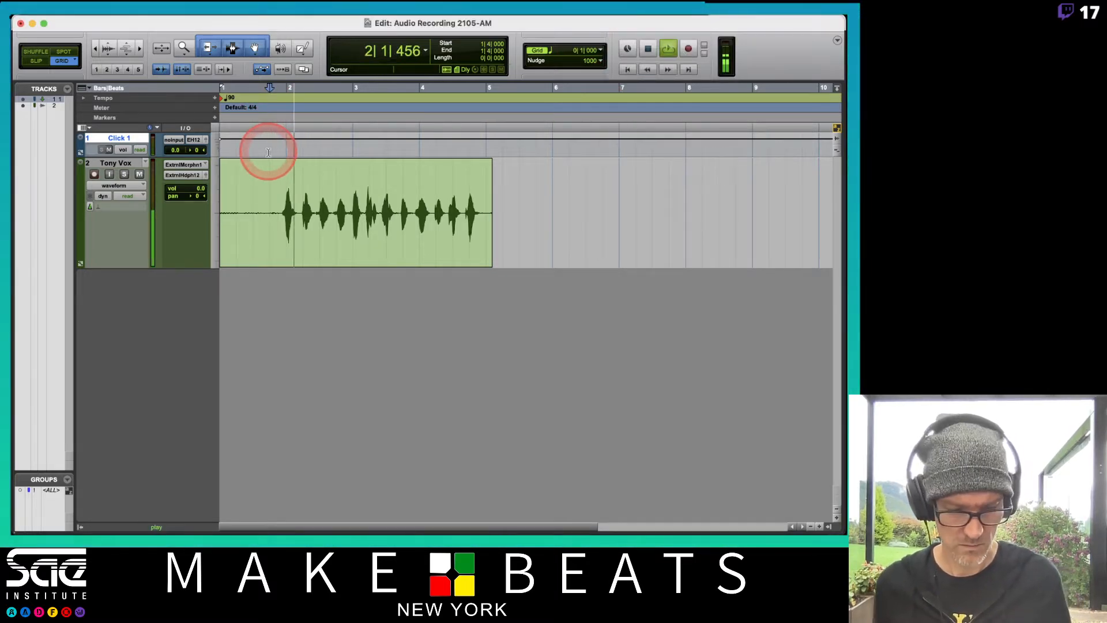
pyautogui.press('XF86AudioRaiseVolume')
pyautogui.press('XF86AudioRaiseVolume')
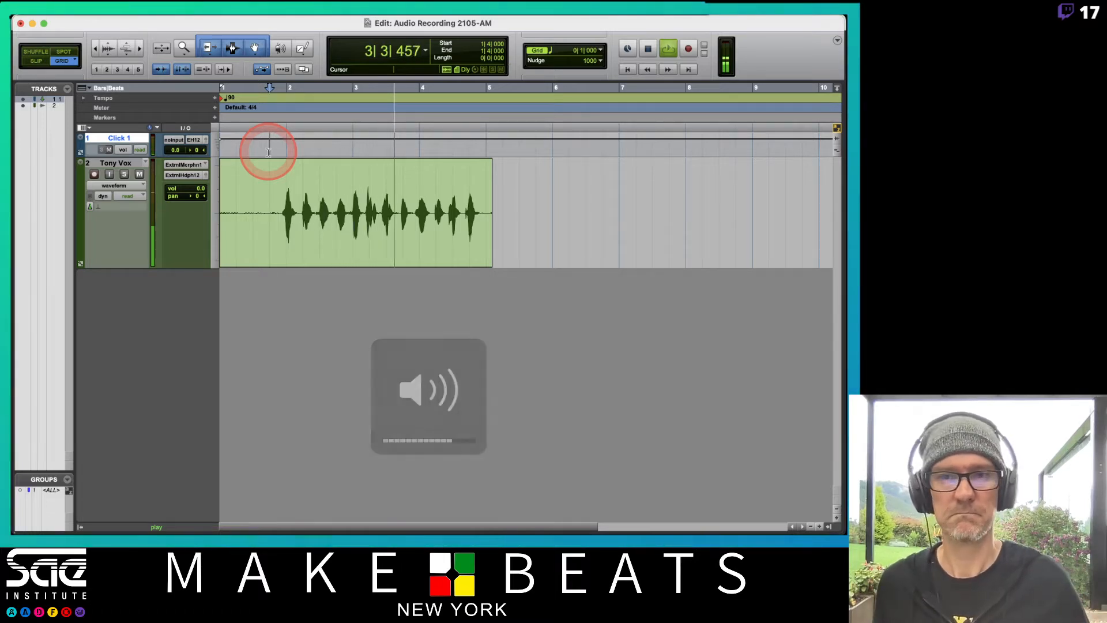
pyautogui.press('space')
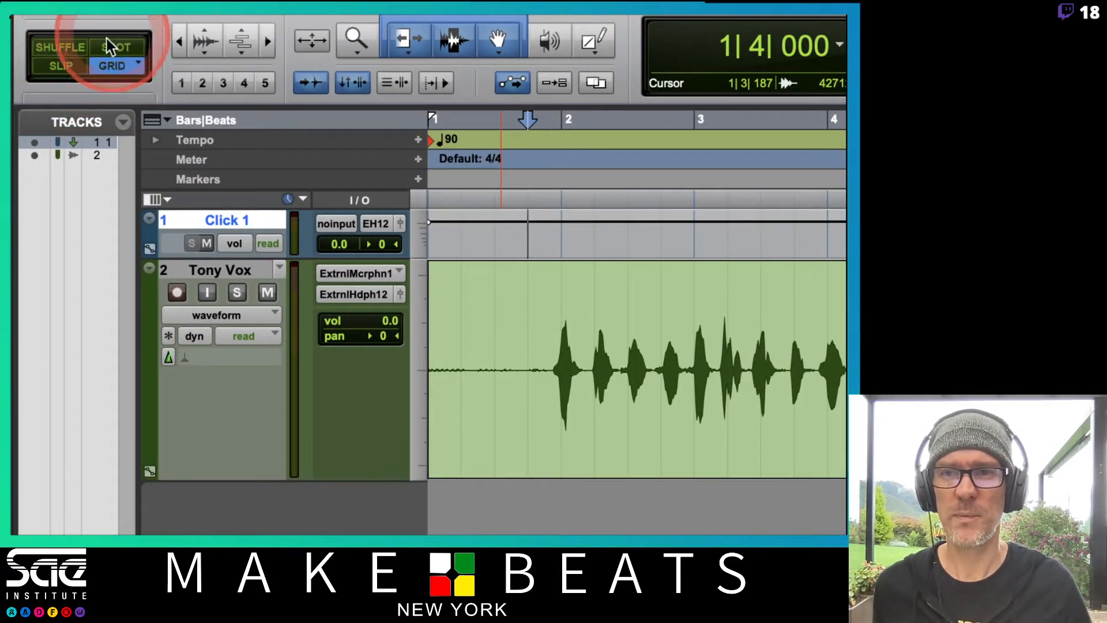
# Switch the edit mode to Slip
pyautogui.click(51, 68)
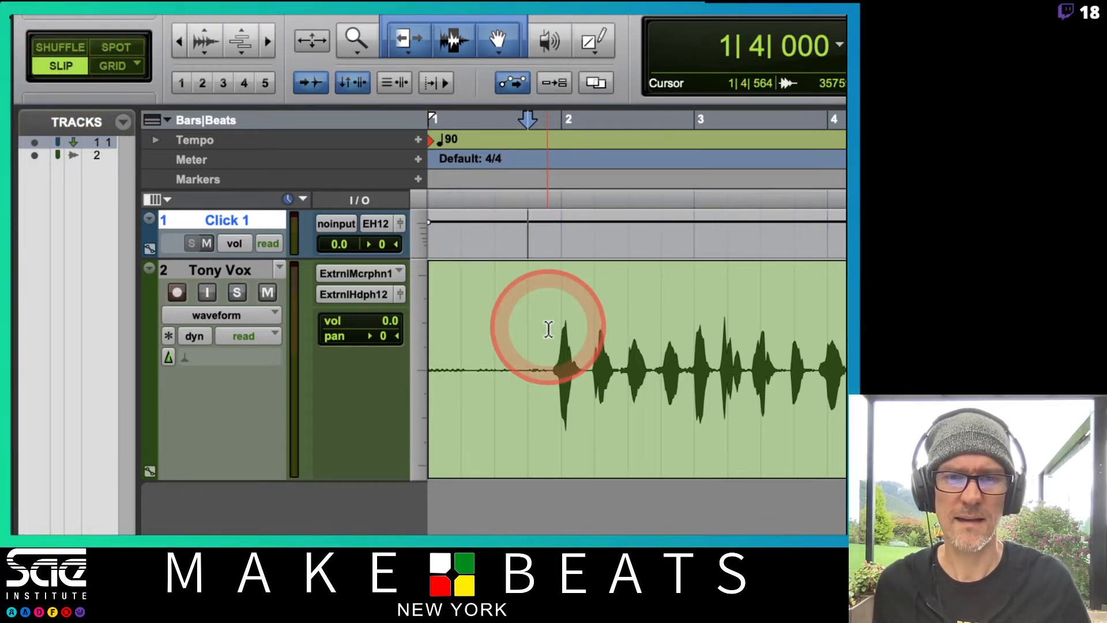
# Delete the silence before the first word of the vocal clip, from the start up to about 1|4|664, using the Selector tool
pyautogui.moveTo(548, 325); pyautogui.dragTo(395, 334)
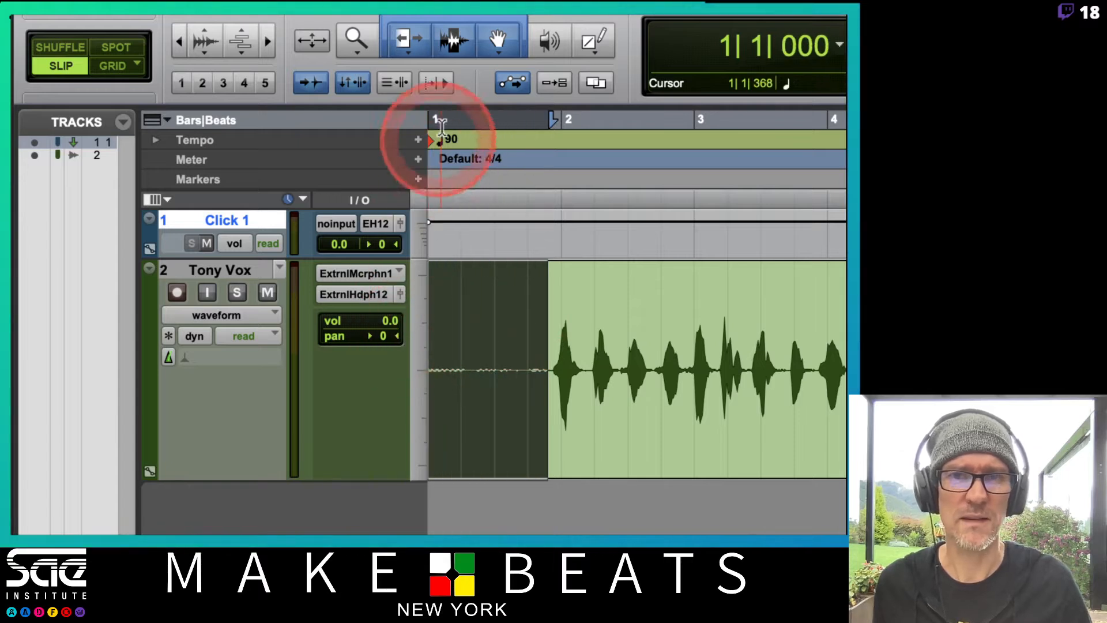
pyautogui.click(454, 53)
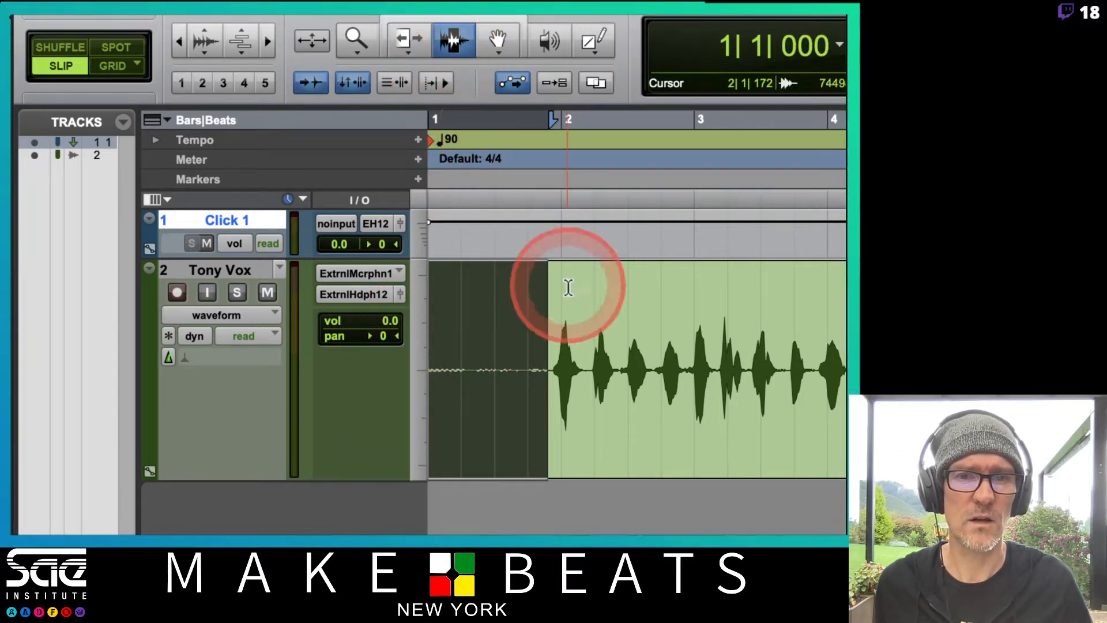
pyautogui.moveTo(549, 348); pyautogui.dragTo(404, 352)
pyautogui.click(404, 352)
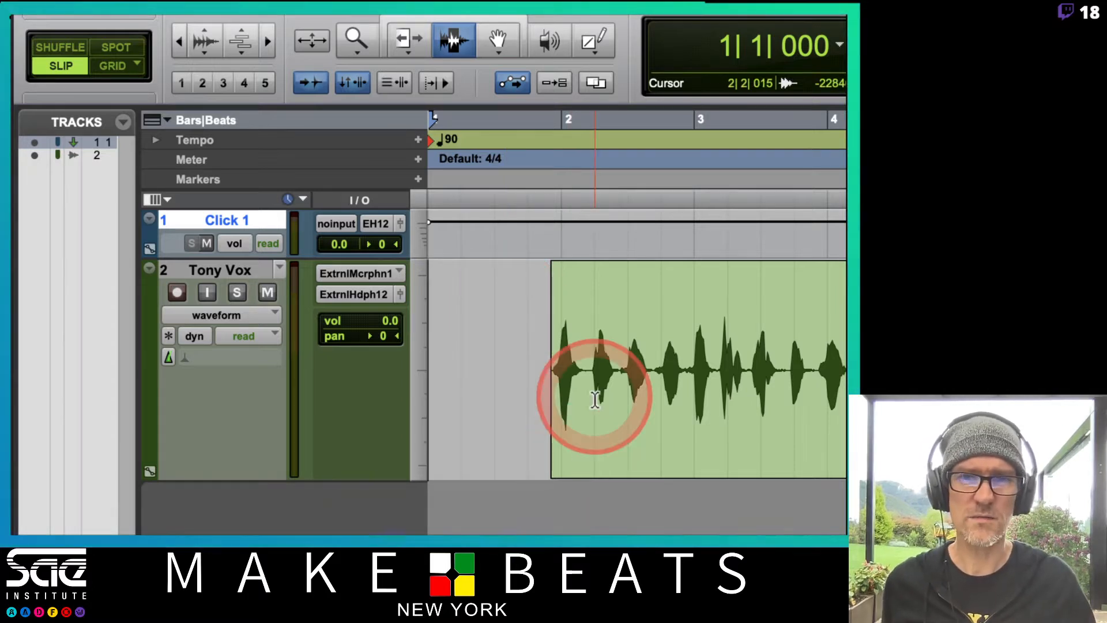
# Select the remaining vocal clip with the Grabber tool and trim its end back to about 4|4|803 with the Trim tool
pyautogui.click(493, 41)
pyautogui.click(593, 392)
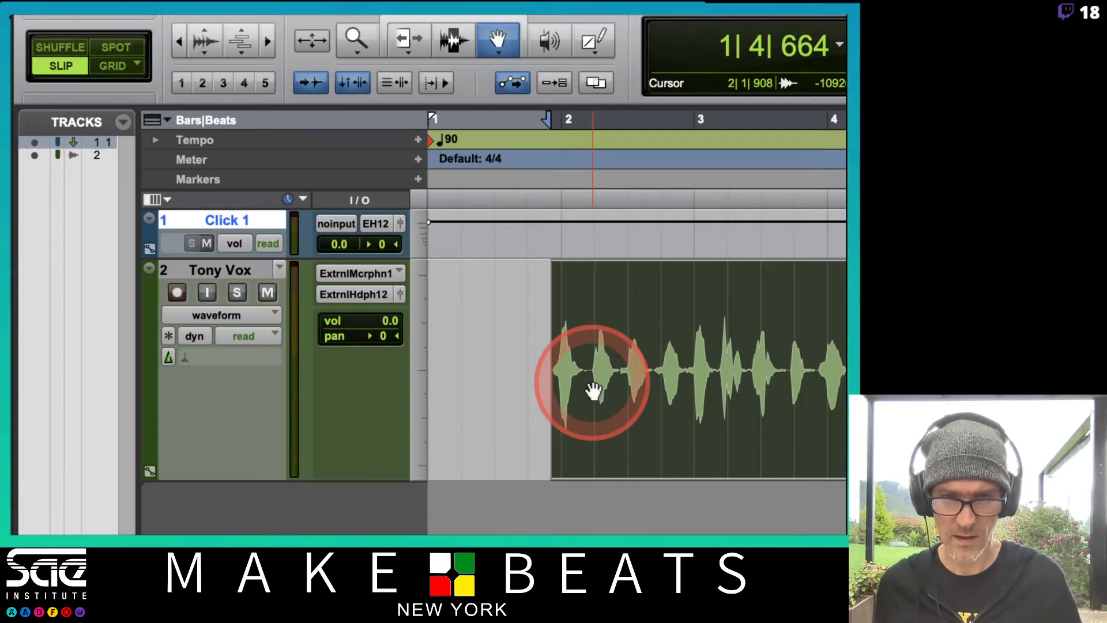
pyautogui.hscroll(5, 663, 494)
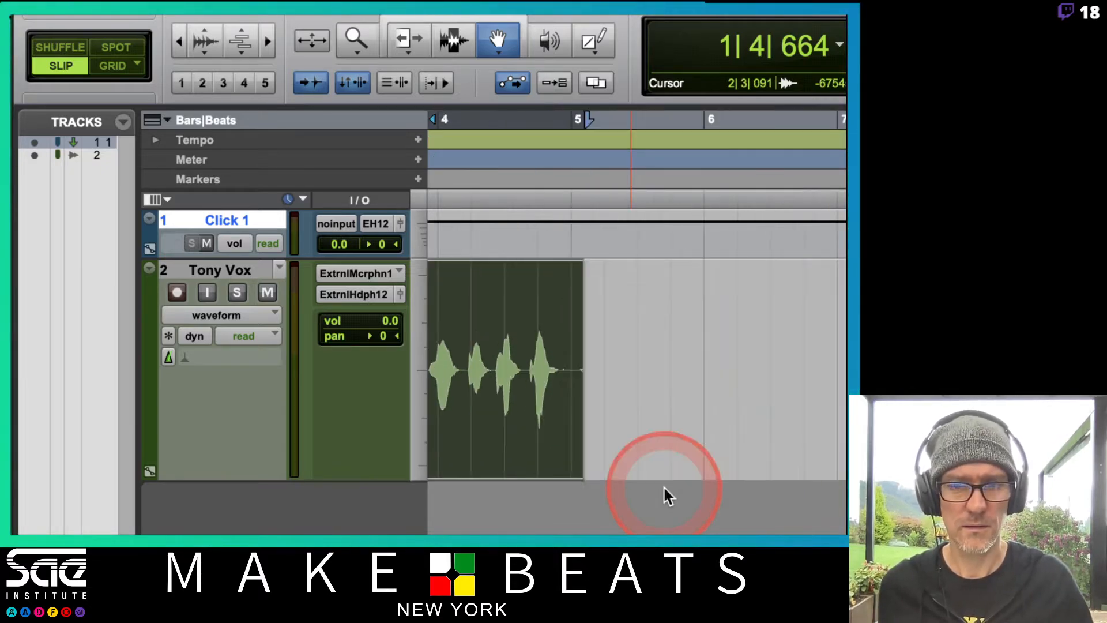
pyautogui.press('t')
pyautogui.press('t')
pyautogui.press('t')
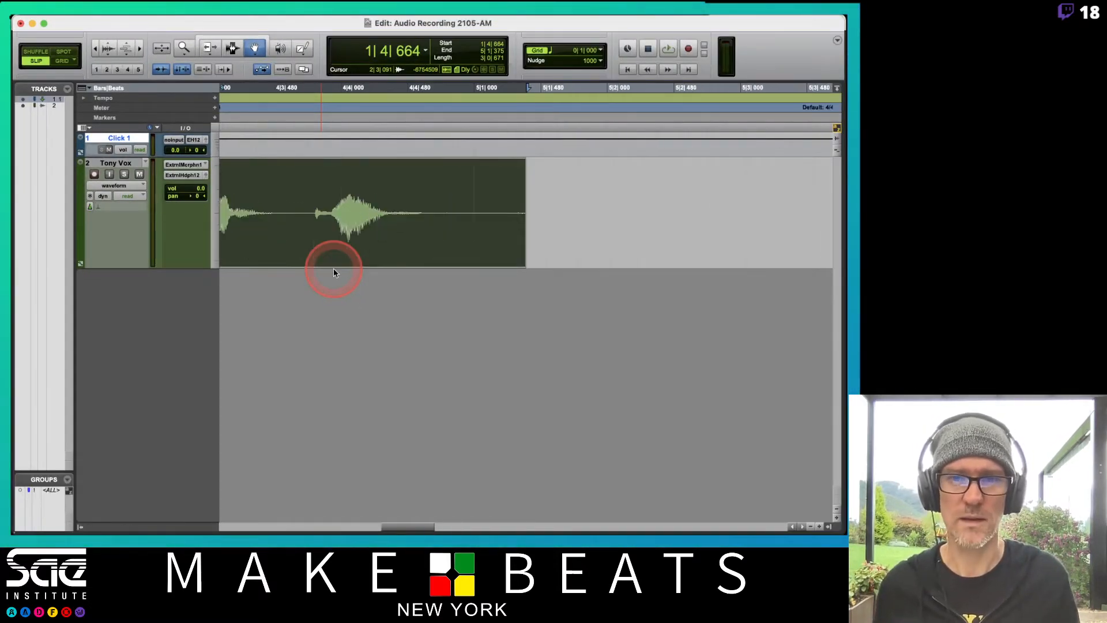
pyautogui.press('t')
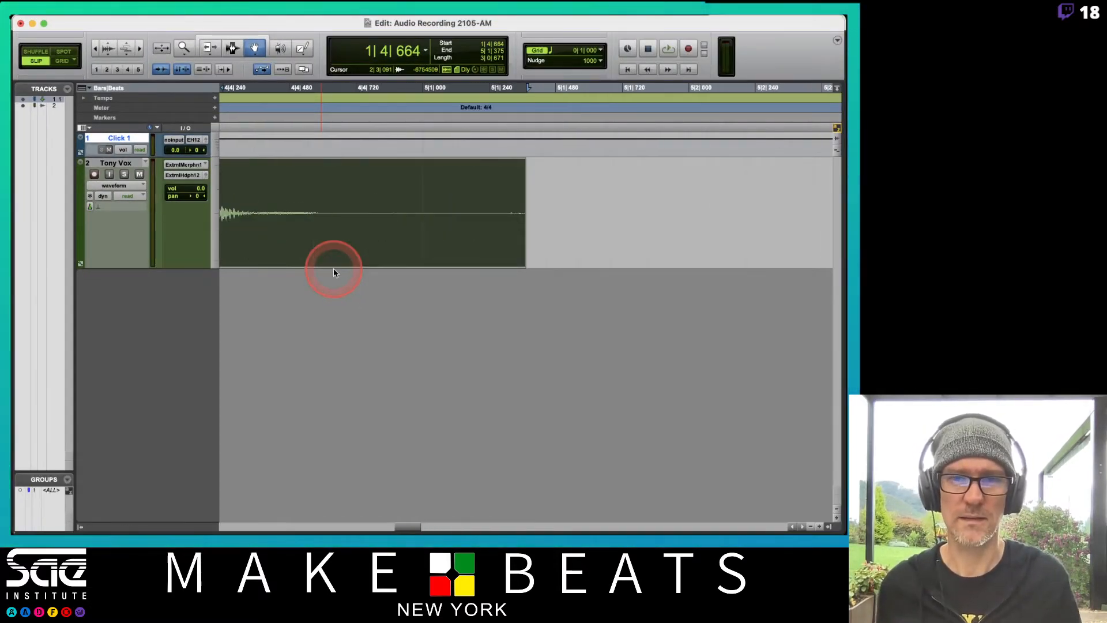
pyautogui.click(209, 49)
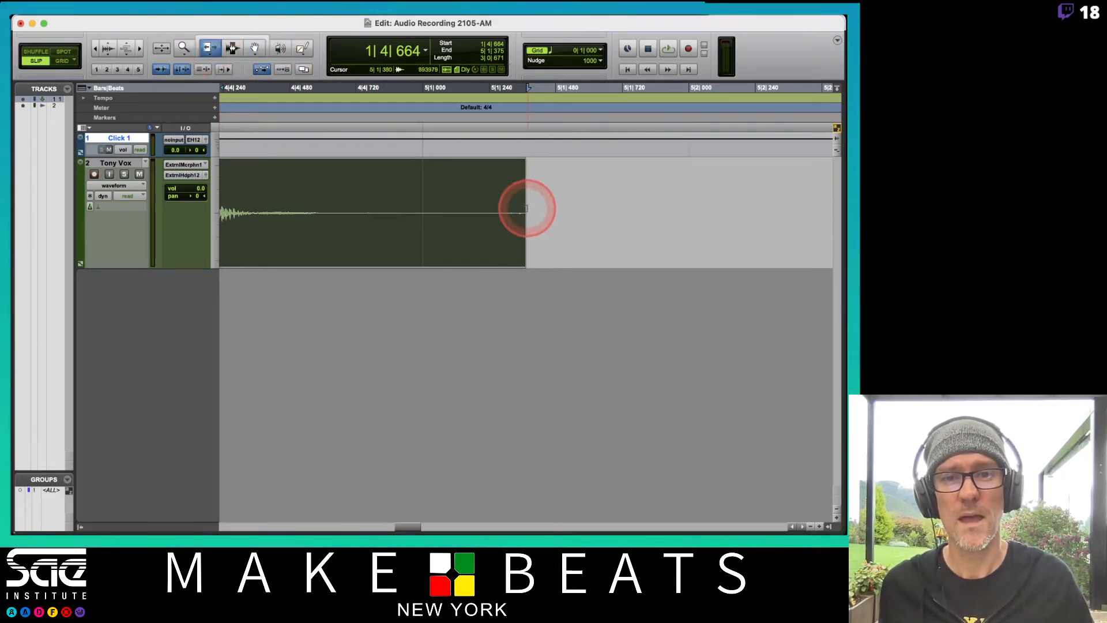
pyautogui.moveTo(523, 209); pyautogui.dragTo(377, 220)
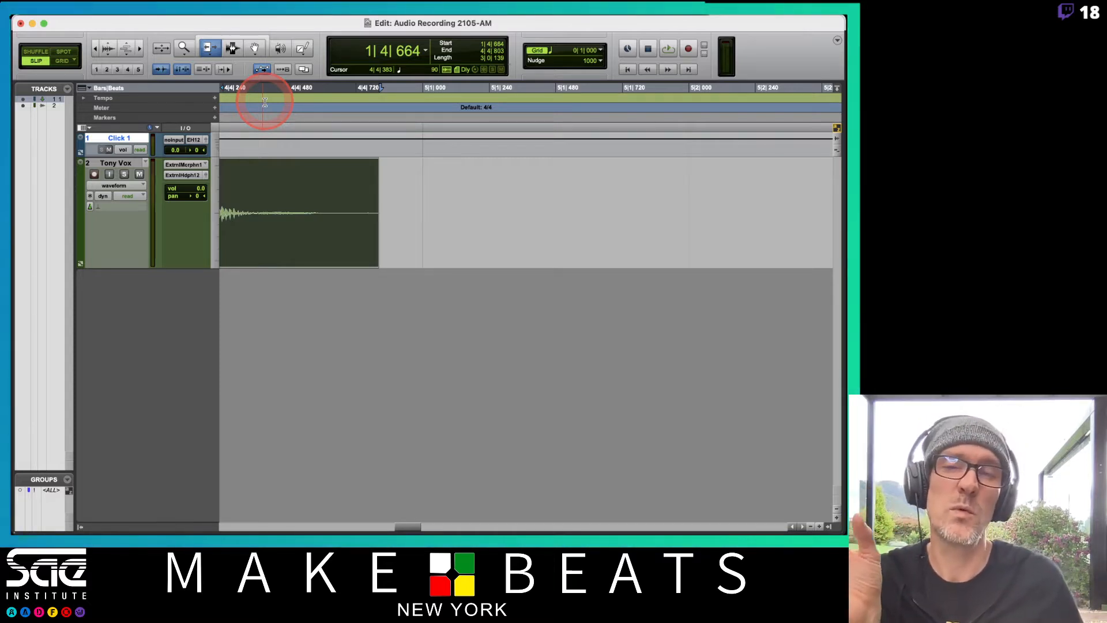
# Activate the Smart tool and extend the start of the vocal clip to about 1|4|614
pyautogui.click(221, 53)
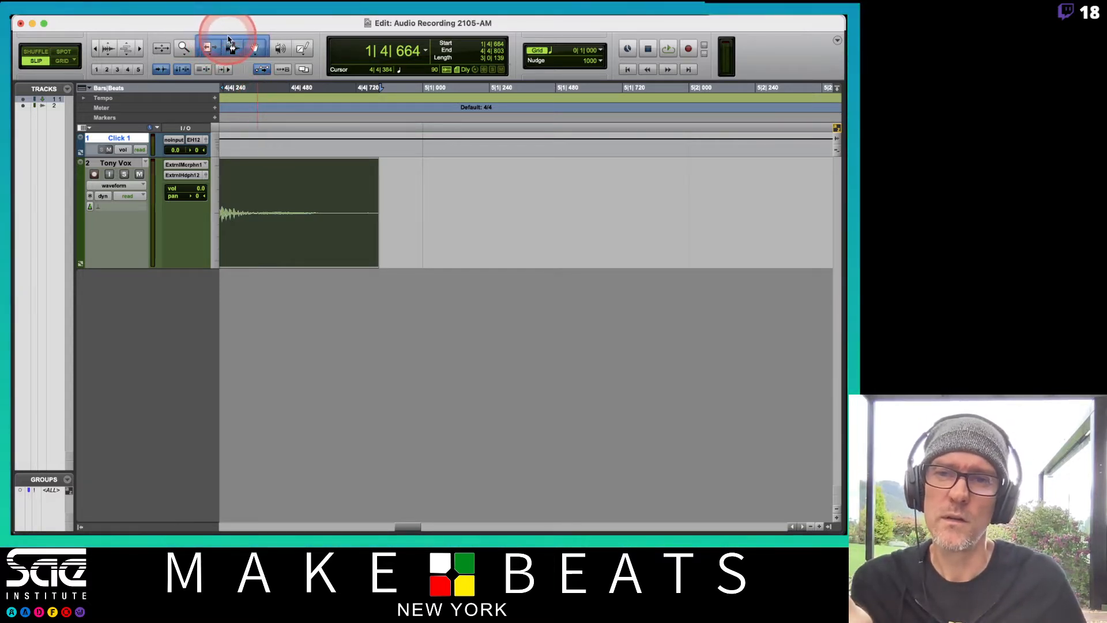
pyautogui.click(237, 51)
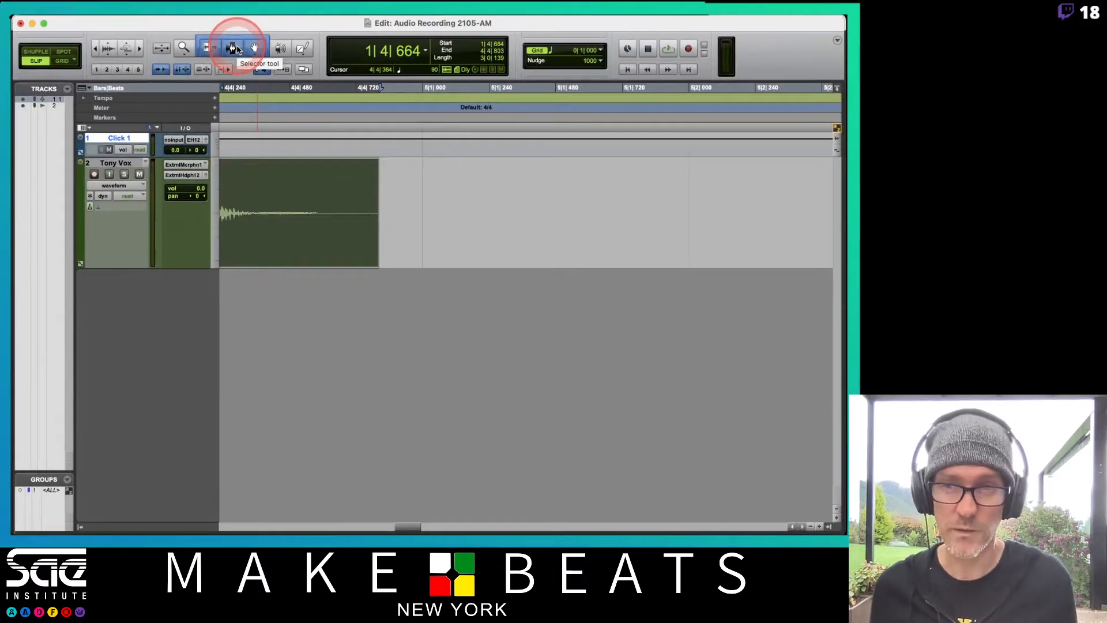
pyautogui.click(362, 327)
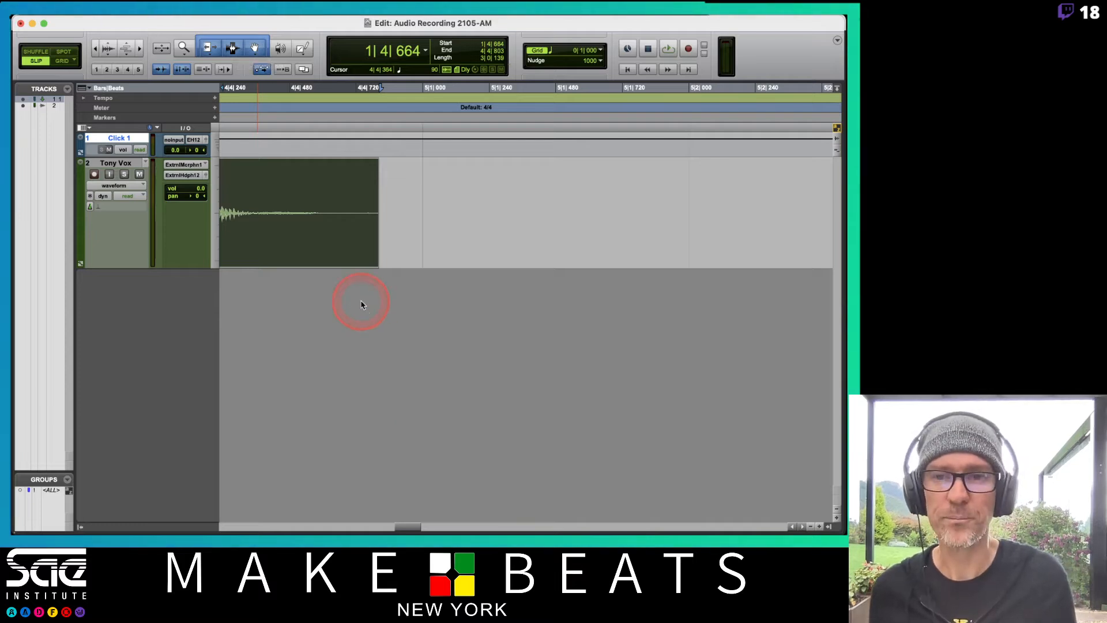
pyautogui.press('r')
pyautogui.press('r')
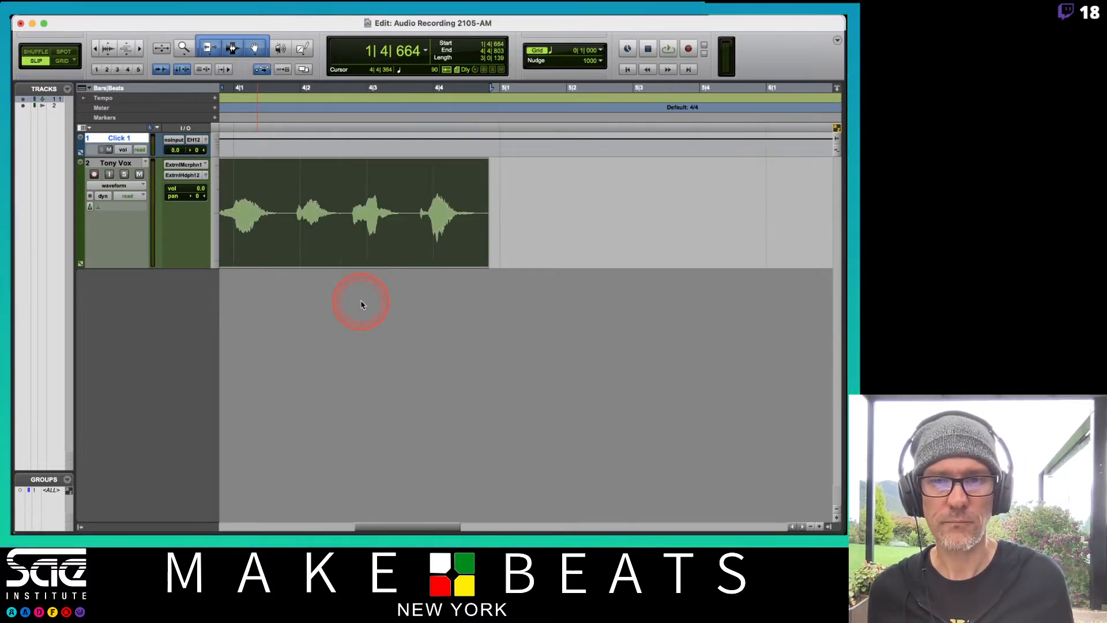
pyautogui.press('Left')
pyautogui.moveTo(466, 195)
pyautogui.mouseDown()
pyautogui.moveTo(400, 200)
pyautogui.moveTo(470, 208)
pyautogui.moveTo(361, 206)
pyautogui.moveTo(461, 210)
pyautogui.mouseUp()
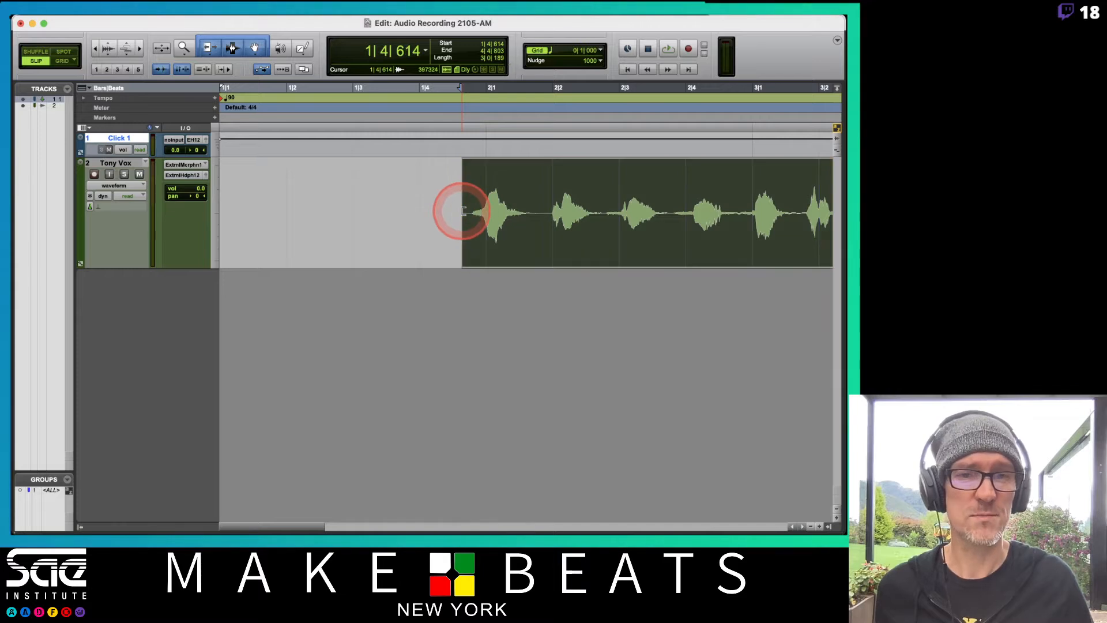
# With the Smart tool, select the vocal range from about 2|4|753 to 3|2|789, and grab the whole clip
pyautogui.hscroll(10, 382, 220)
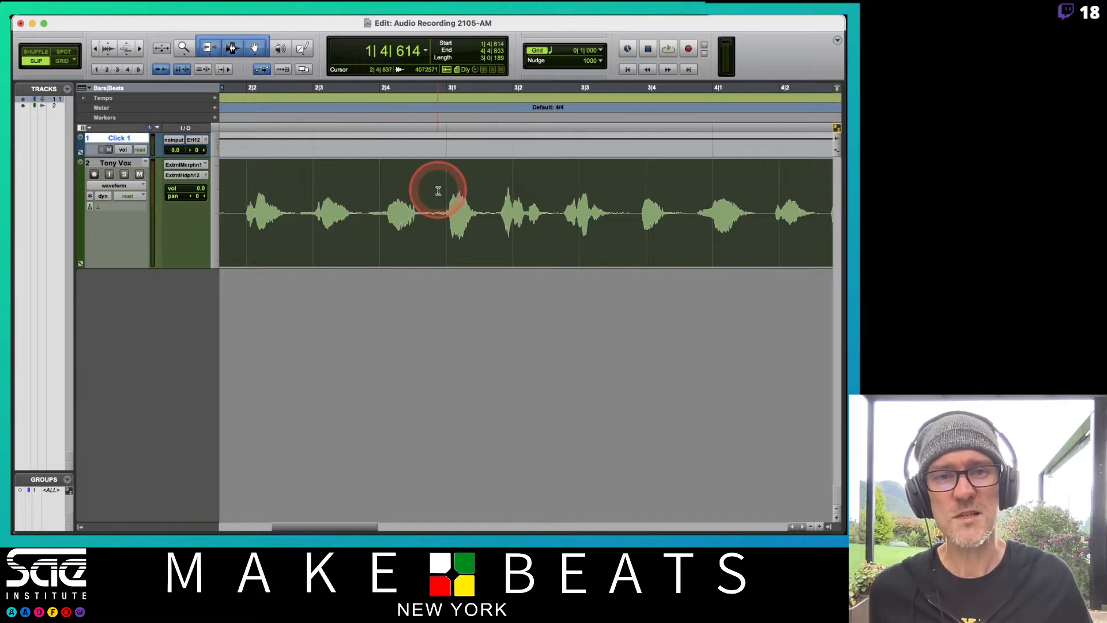
pyautogui.press('r')
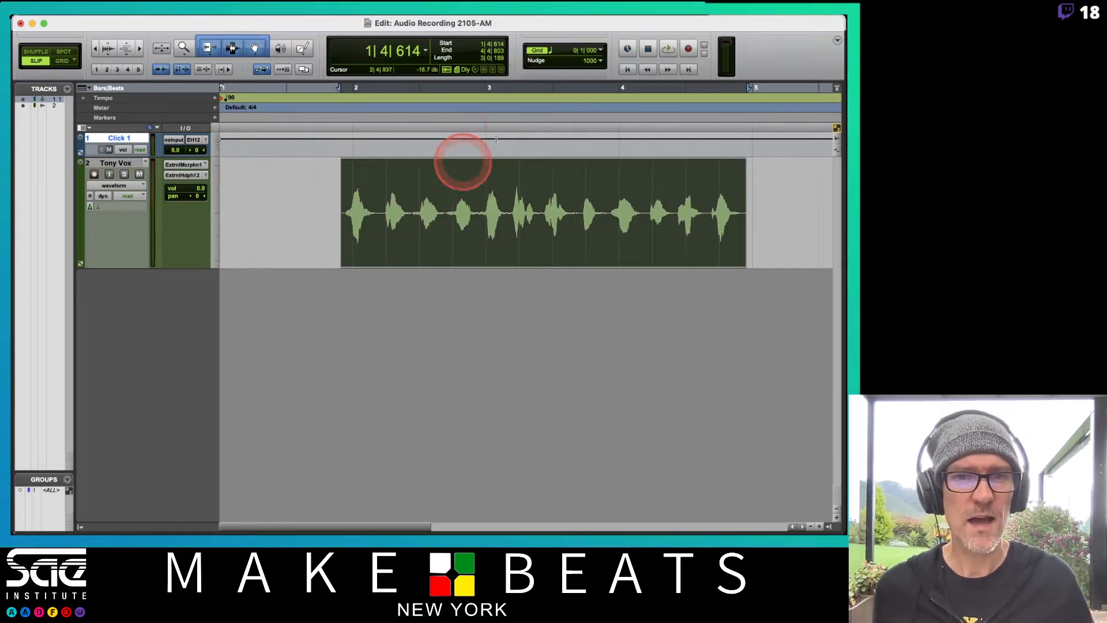
pyautogui.hscroll(1, 544, 213)
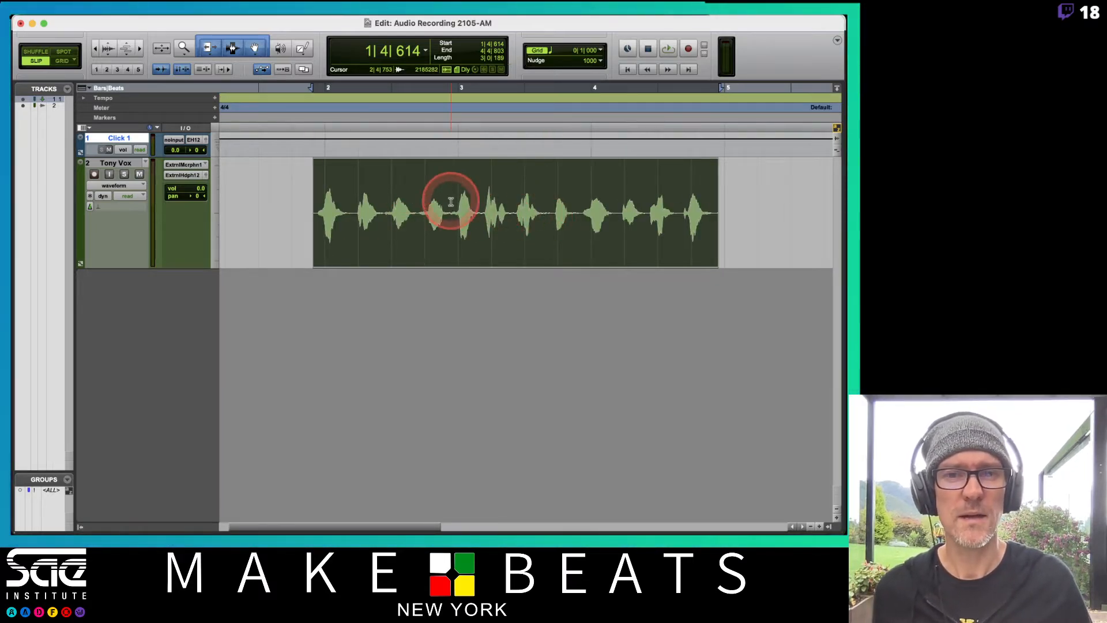
pyautogui.moveTo(451, 196); pyautogui.dragTo(518, 199)
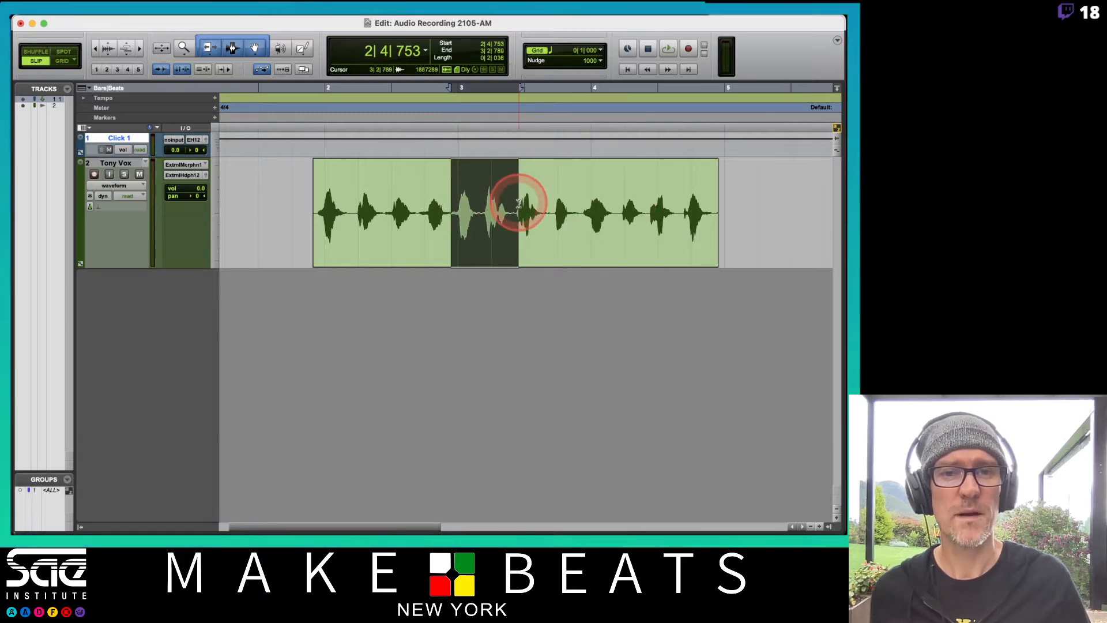
pyautogui.click(496, 237)
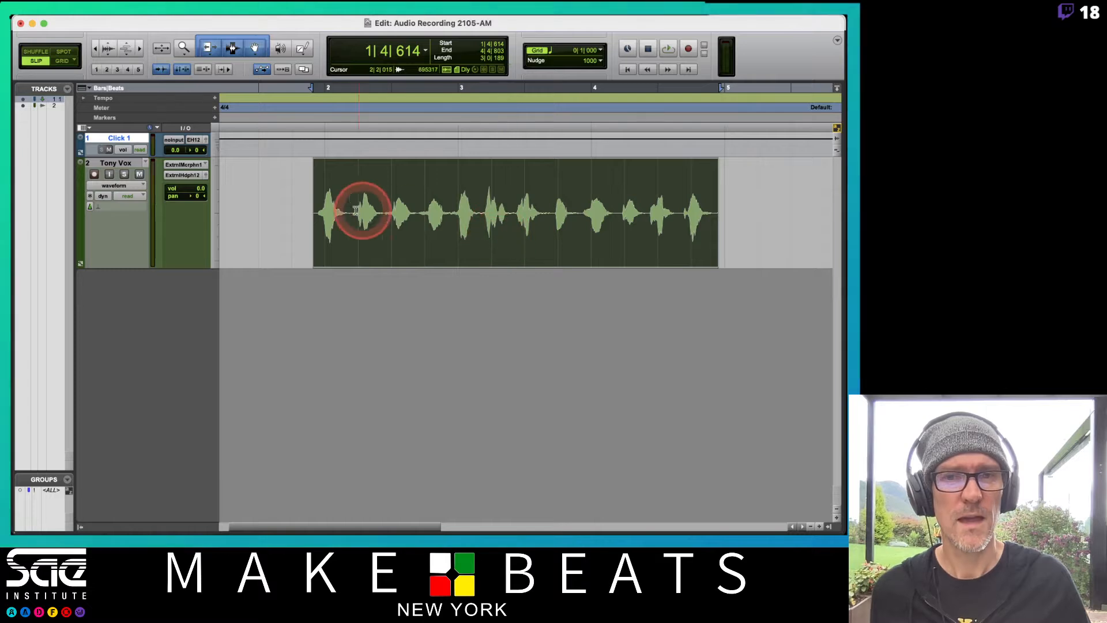
# Trim the vocal clip's start to about 1|4|681 and its end to about 4|4|730 with the Smart tool
pyautogui.moveTo(318, 209)
pyautogui.mouseDown()
pyautogui.moveTo(249, 210)
pyautogui.moveTo(304, 207)
pyautogui.moveTo(282, 217)
pyautogui.moveTo(315, 218)
pyautogui.mouseUp()
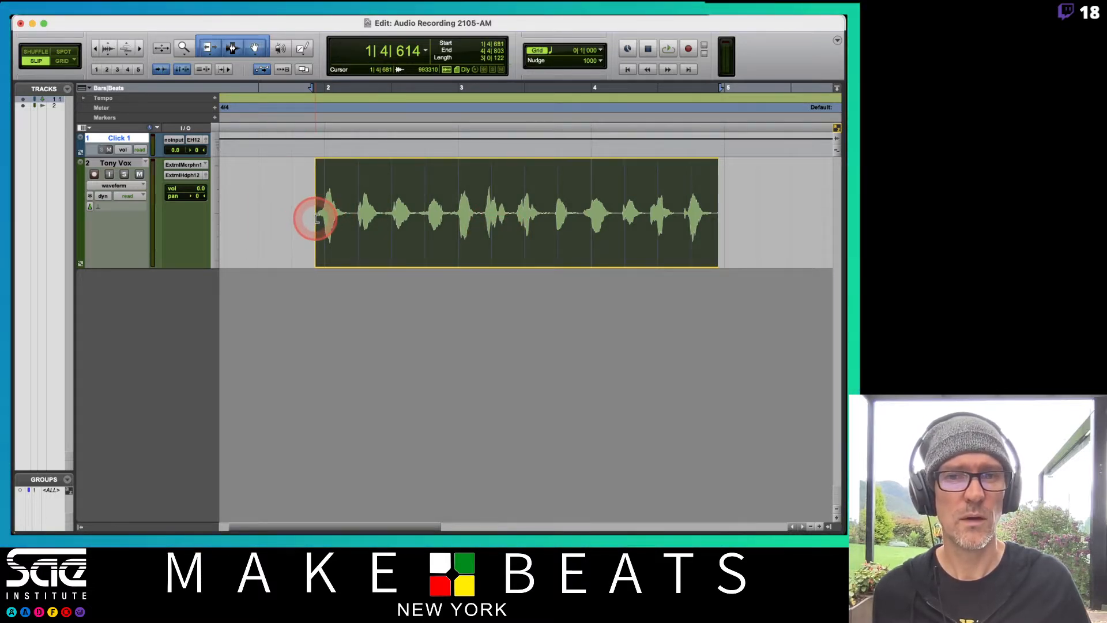
pyautogui.click(714, 207)
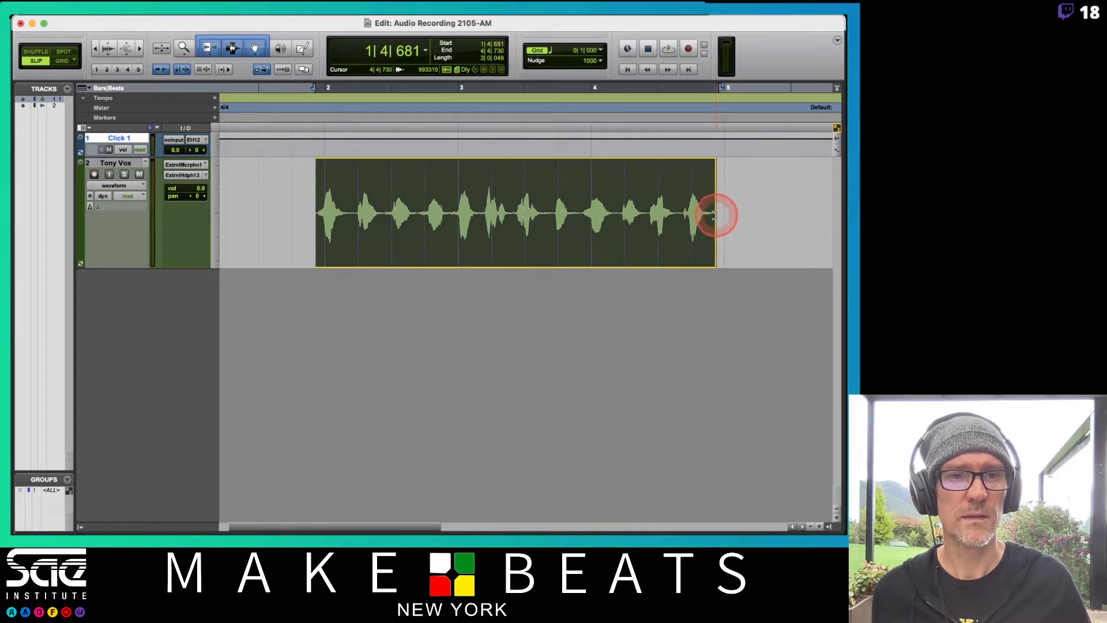
pyautogui.click(521, 177)
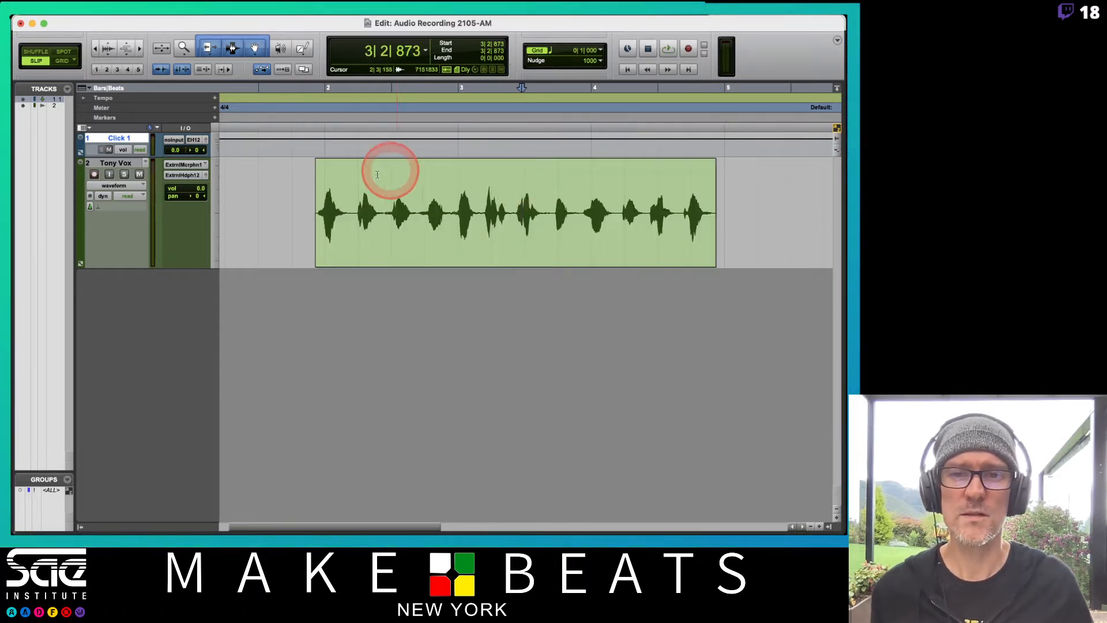
# Add a fade-in up to about 1|4|865 and a fade-out from about 4|4|346 on the vocal clip
pyautogui.moveTo(316, 164); pyautogui.dragTo(322, 165)
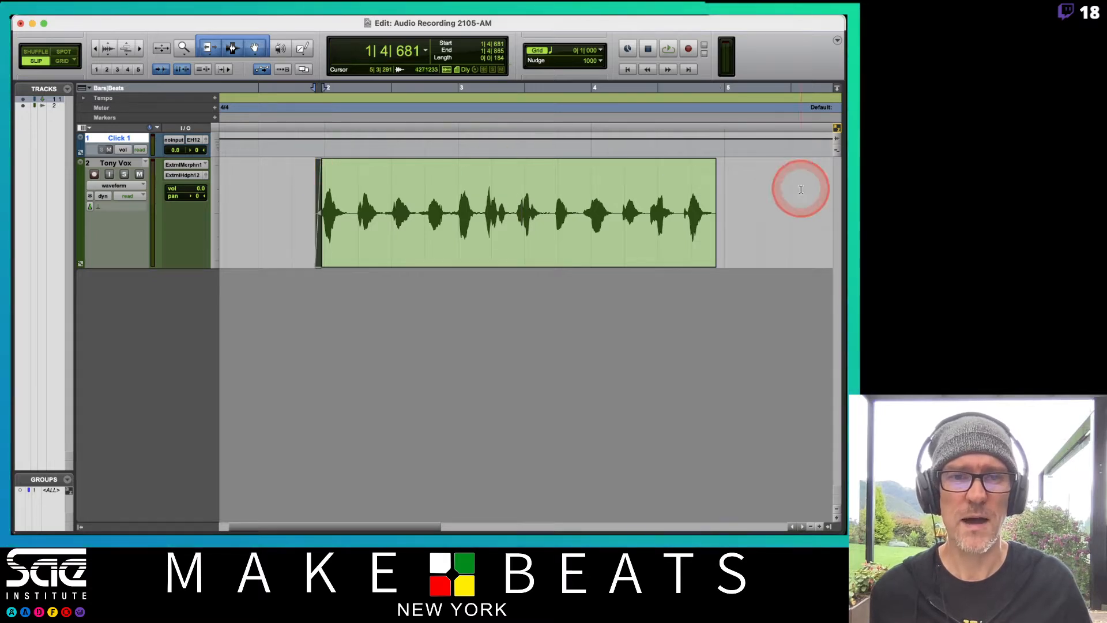
pyautogui.moveTo(714, 165); pyautogui.dragTo(699, 164)
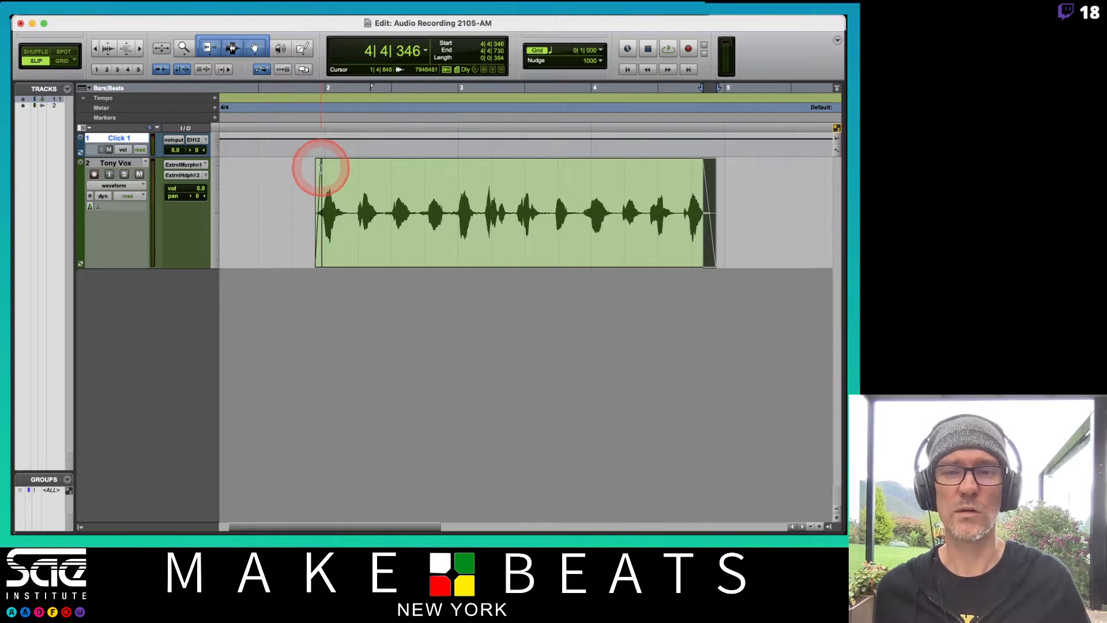
pyautogui.click(500, 199)
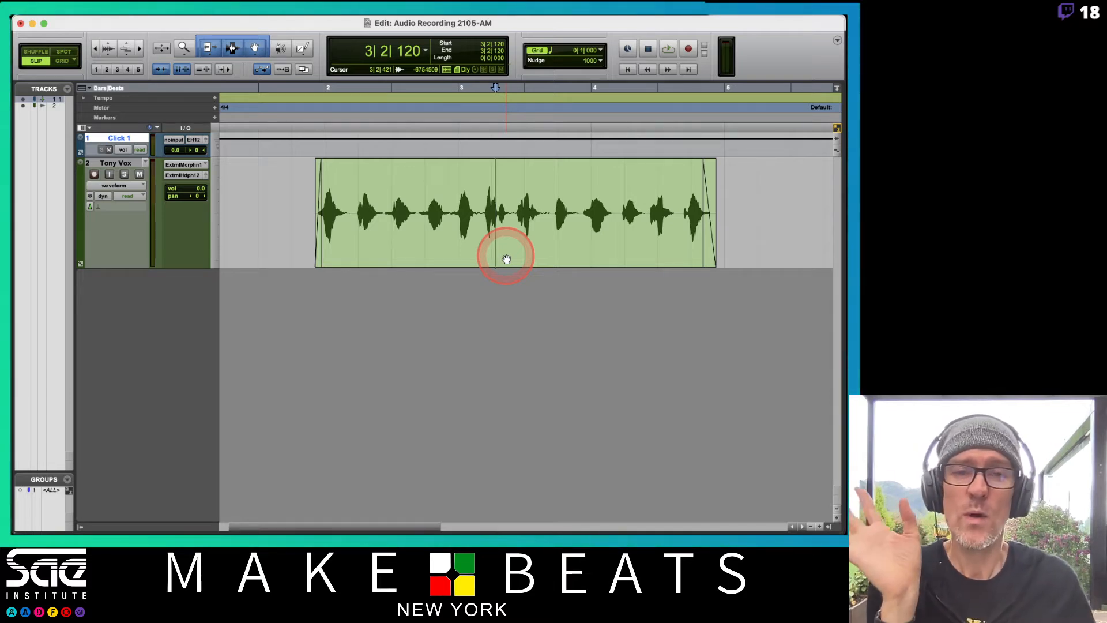
# Duplicate the vocal track without its Active Playlist, keeping the other data options enabled
pyautogui.click(106, 169)
pyautogui.rightClick(107, 169)
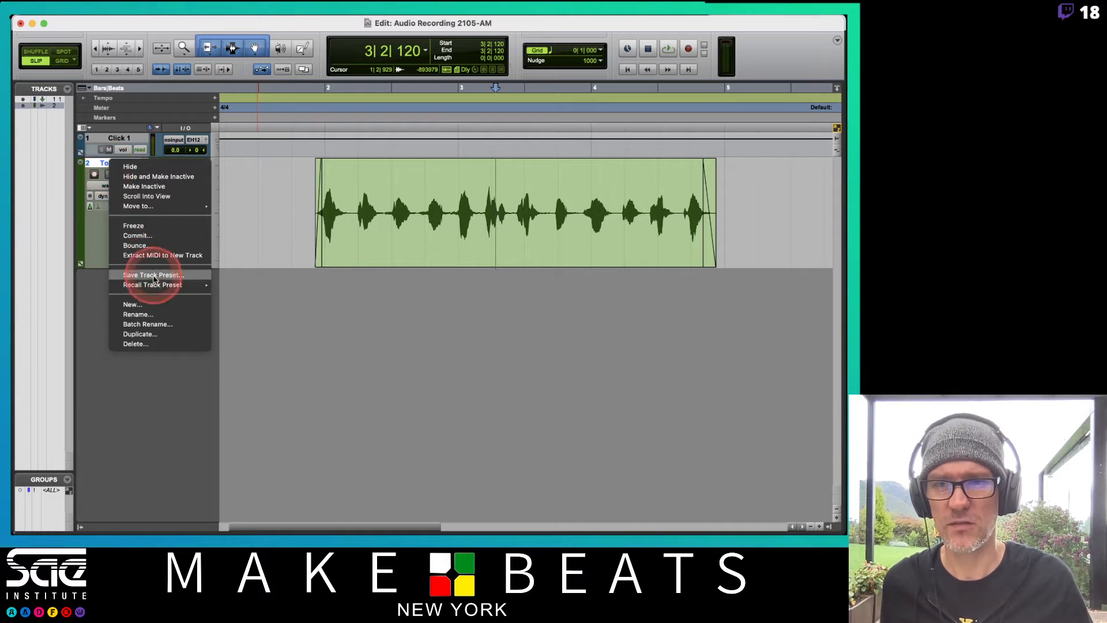
pyautogui.click(143, 335)
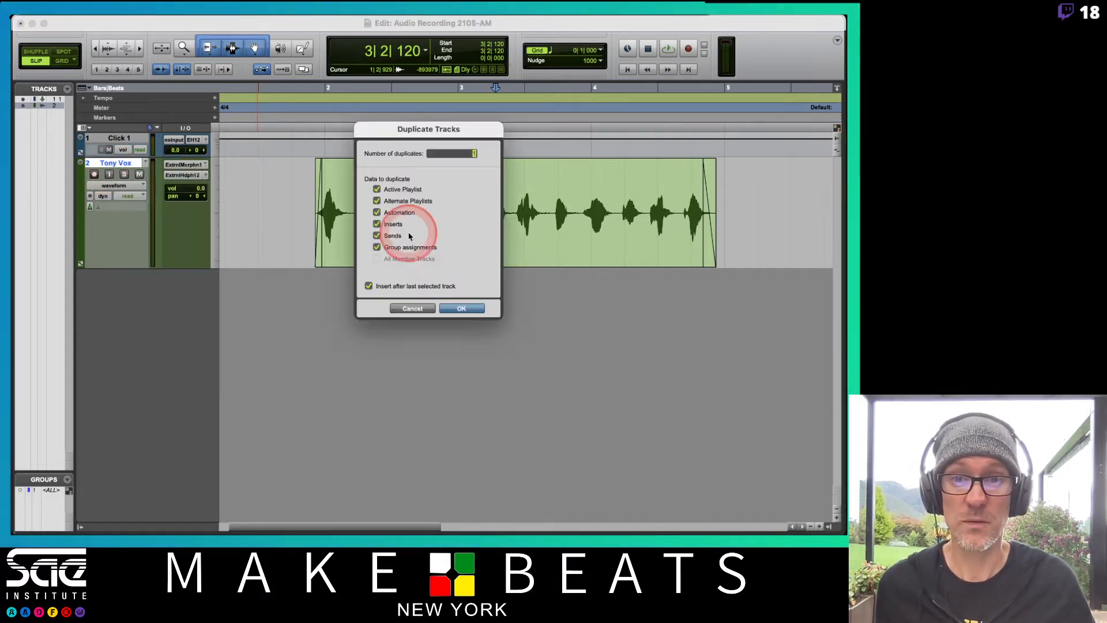
pyautogui.click(377, 189)
pyautogui.click(376, 196)
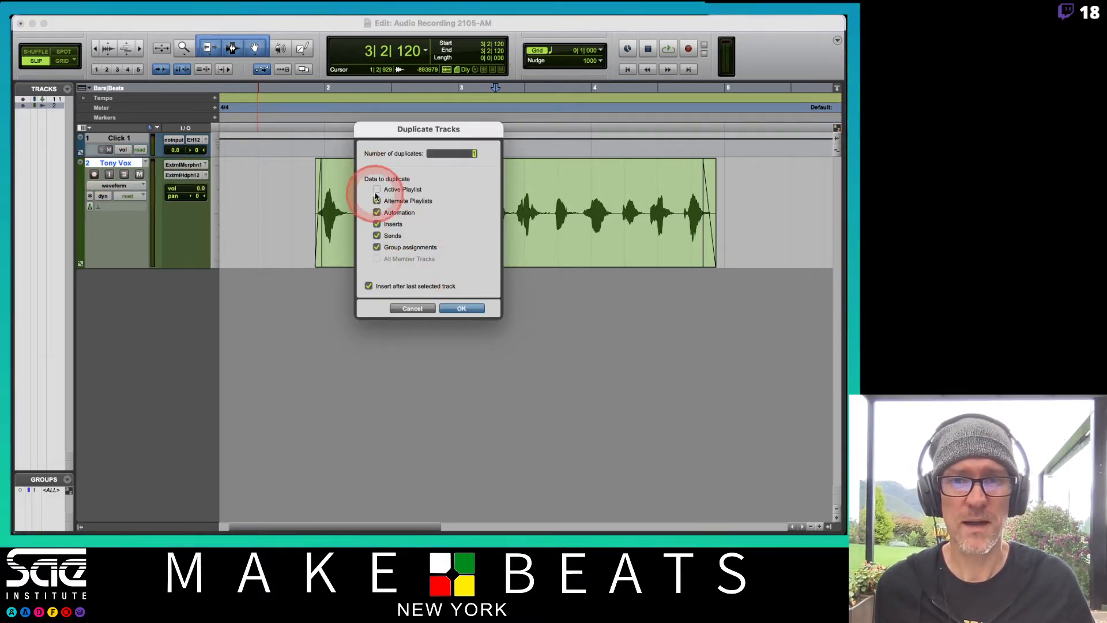
pyautogui.click(462, 308)
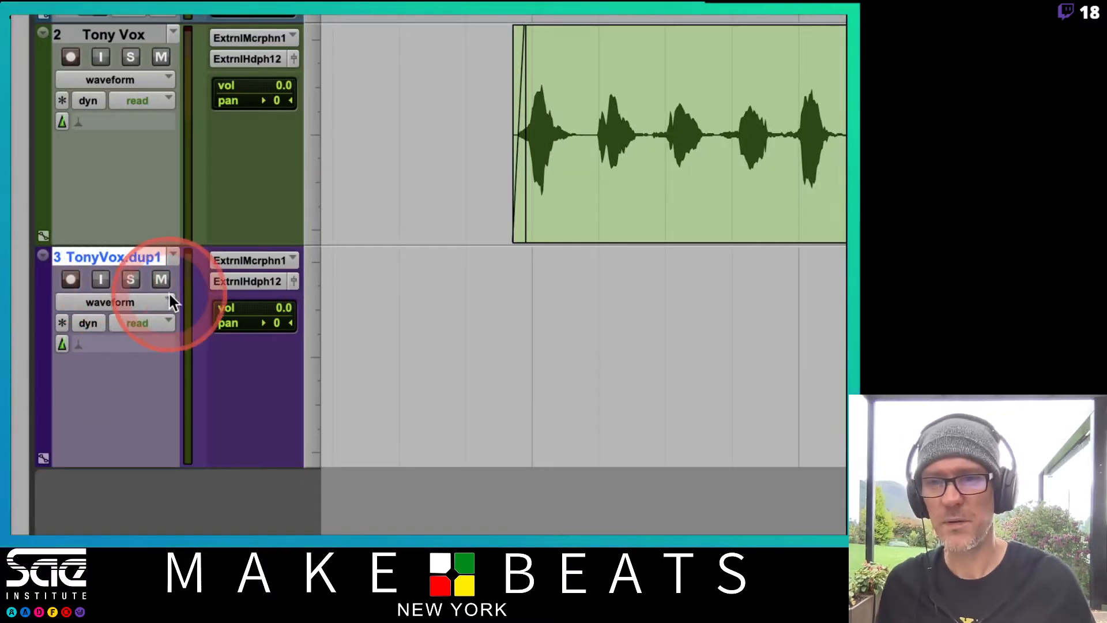
# Rename the duplicated vocal track so that its name ends in 02 instead of .dup1
pyautogui.click(249, 261)
pyautogui.click(402, 179)
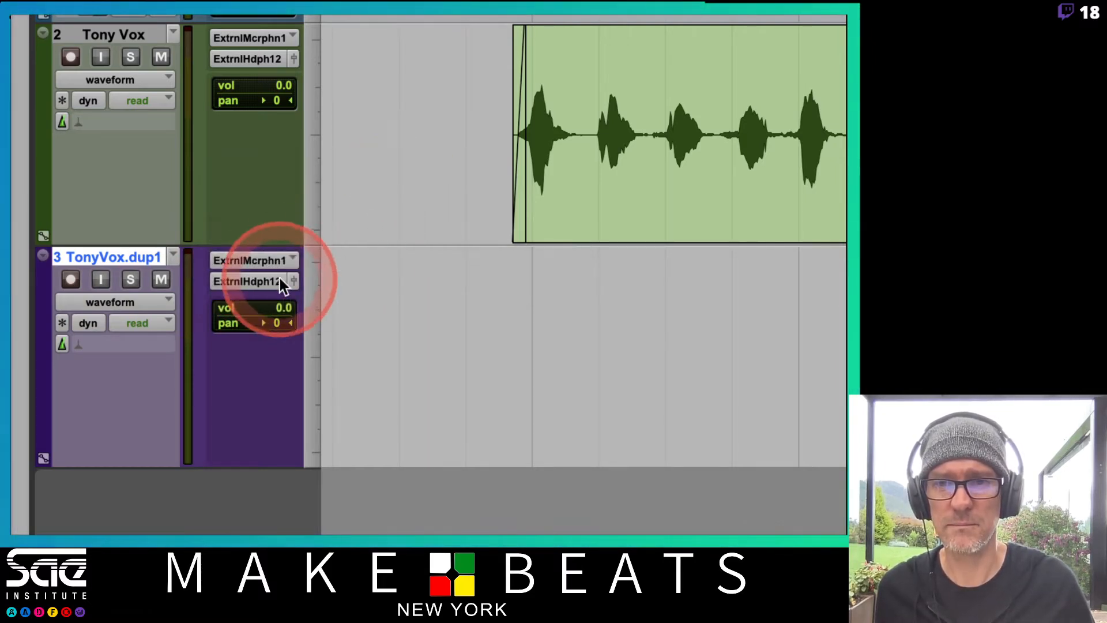
pyautogui.doubleClick(130, 260)
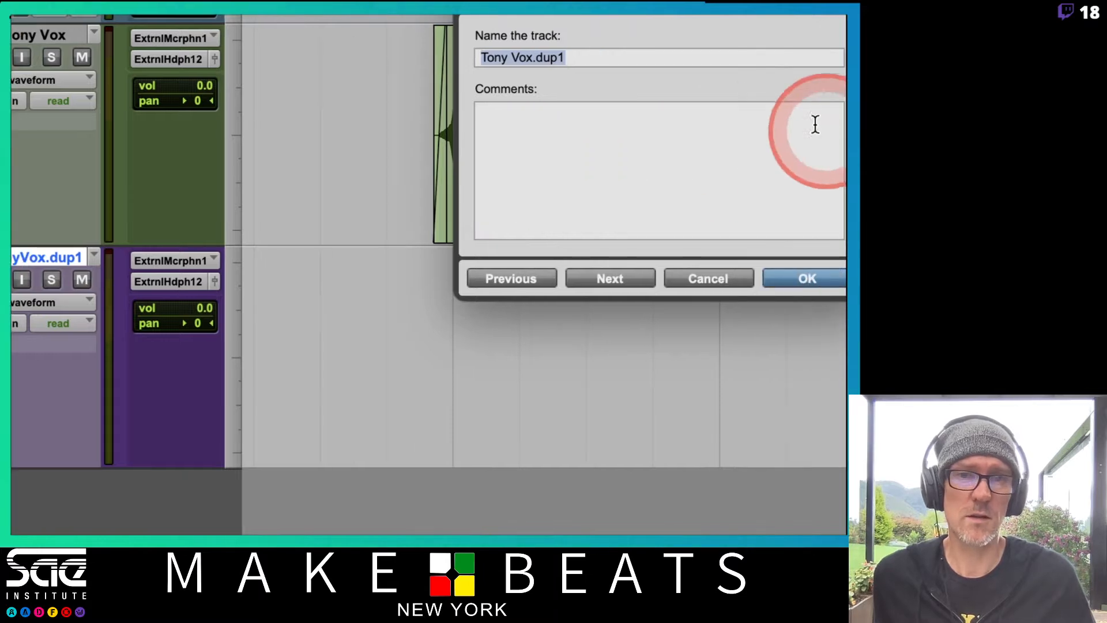
pyautogui.click(710, 56)
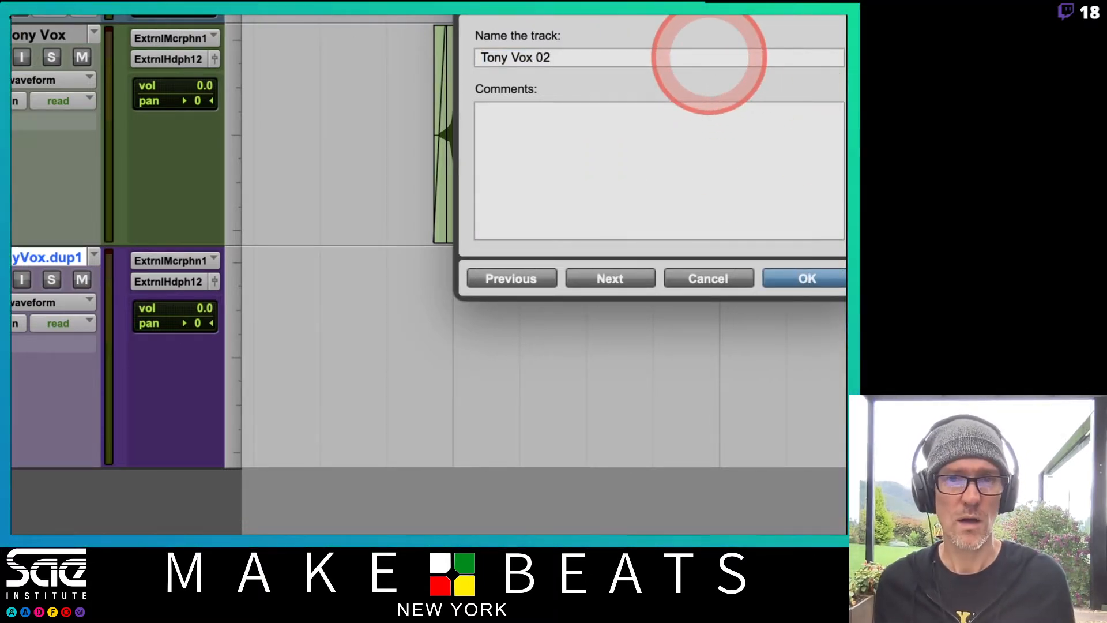
pyautogui.press('Return')
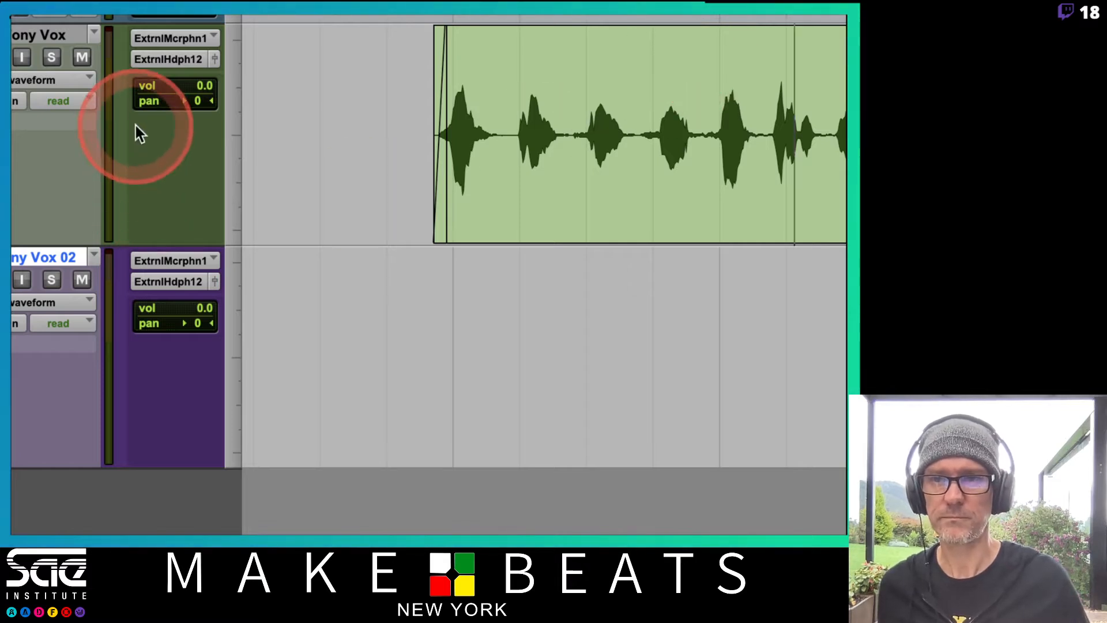
# Add 01 to the end of the original vocal track's name
pyautogui.doubleClick(65, 35)
pyautogui.press('Right')
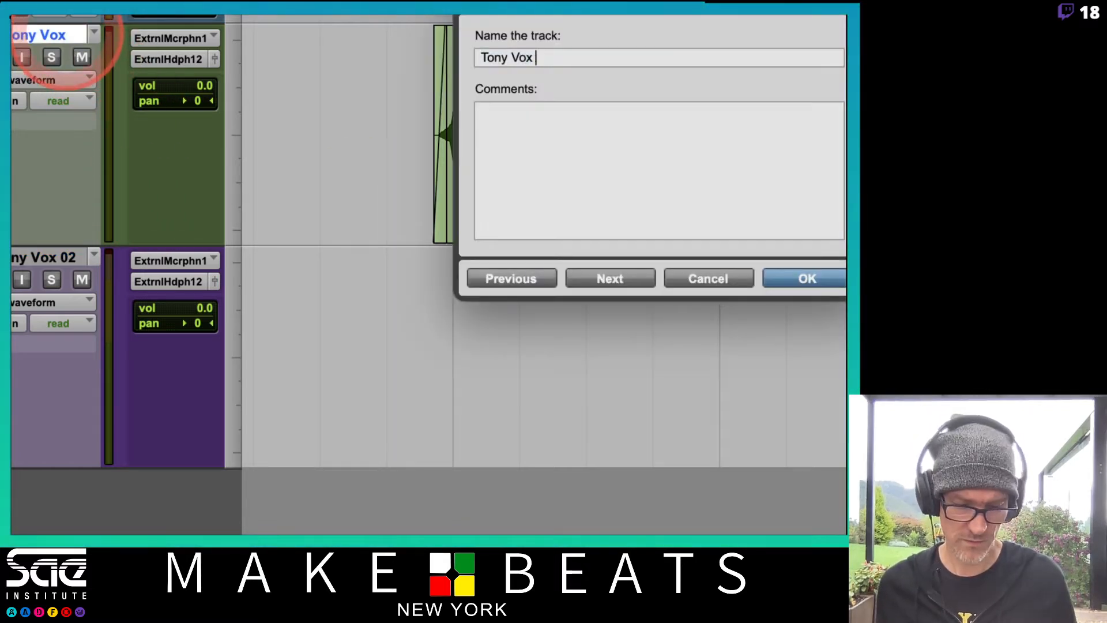
pyautogui.press('Return')
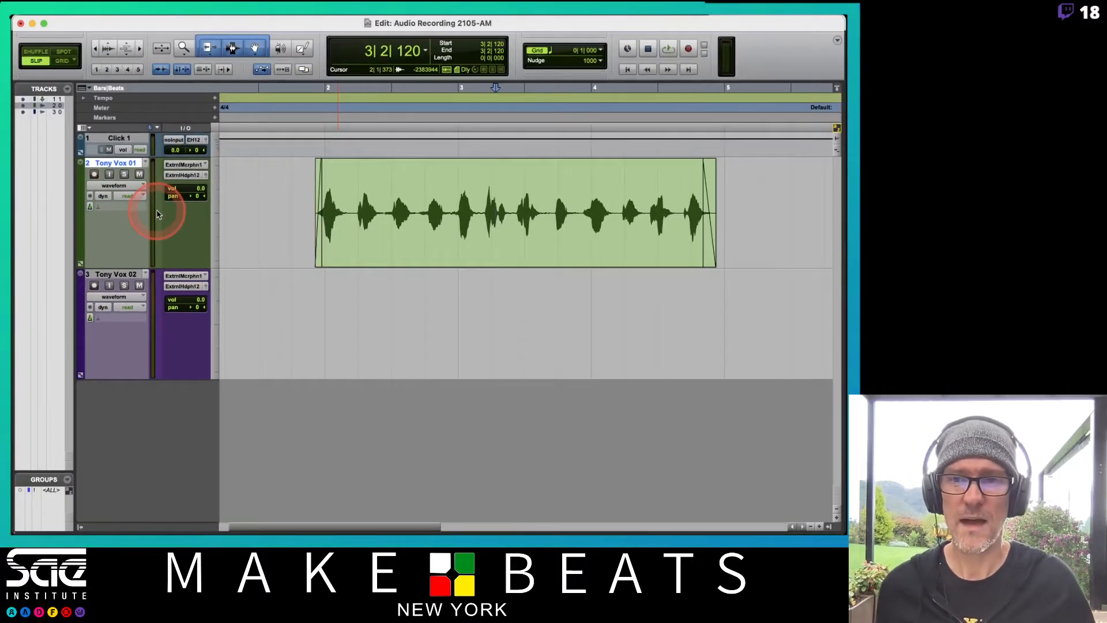
# Mute the first vocal track, and enable input monitoring and recording on the second vocal track
pyautogui.click(139, 174)
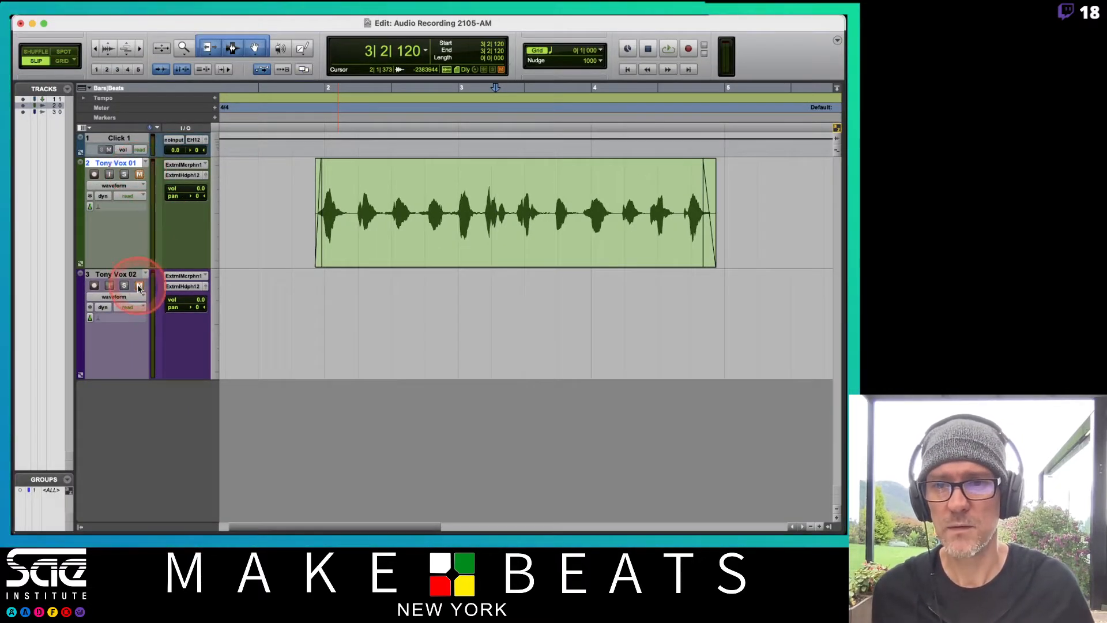
pyautogui.click(111, 286)
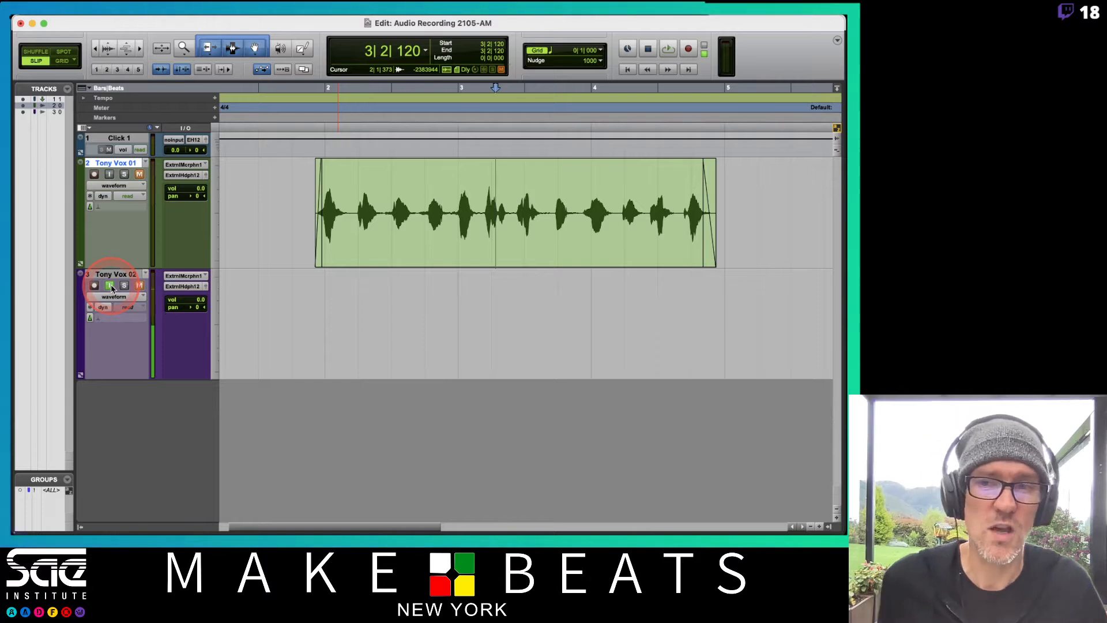
pyautogui.click(97, 286)
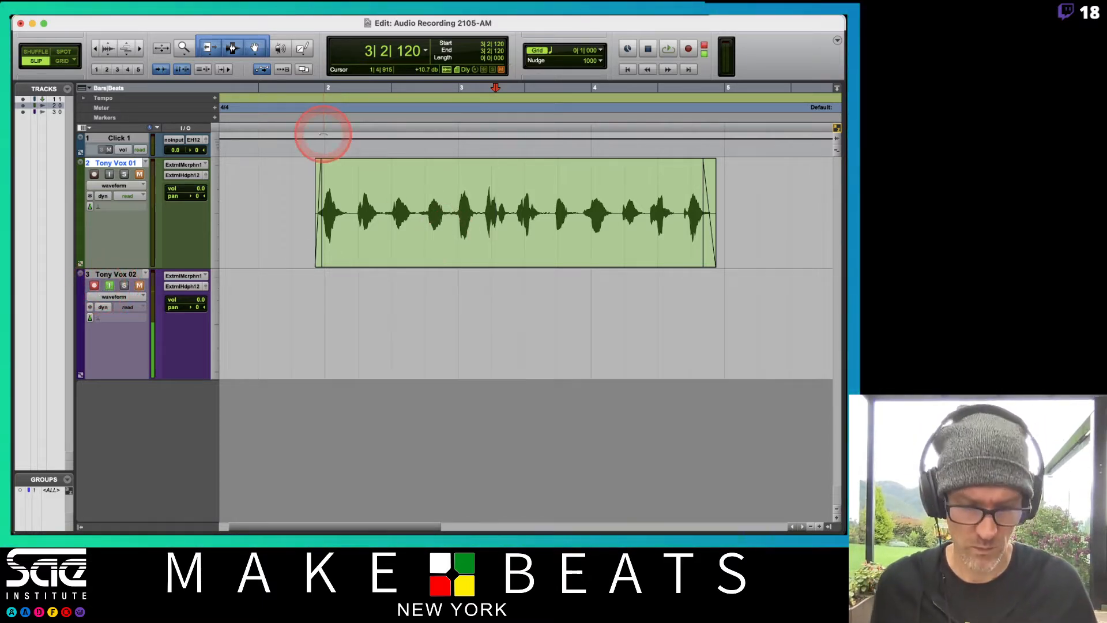
# Record a take on the second vocal track from 1|1|000 to just past bar 5, and turn off its record arming and input monitoring
pyautogui.press('Return')
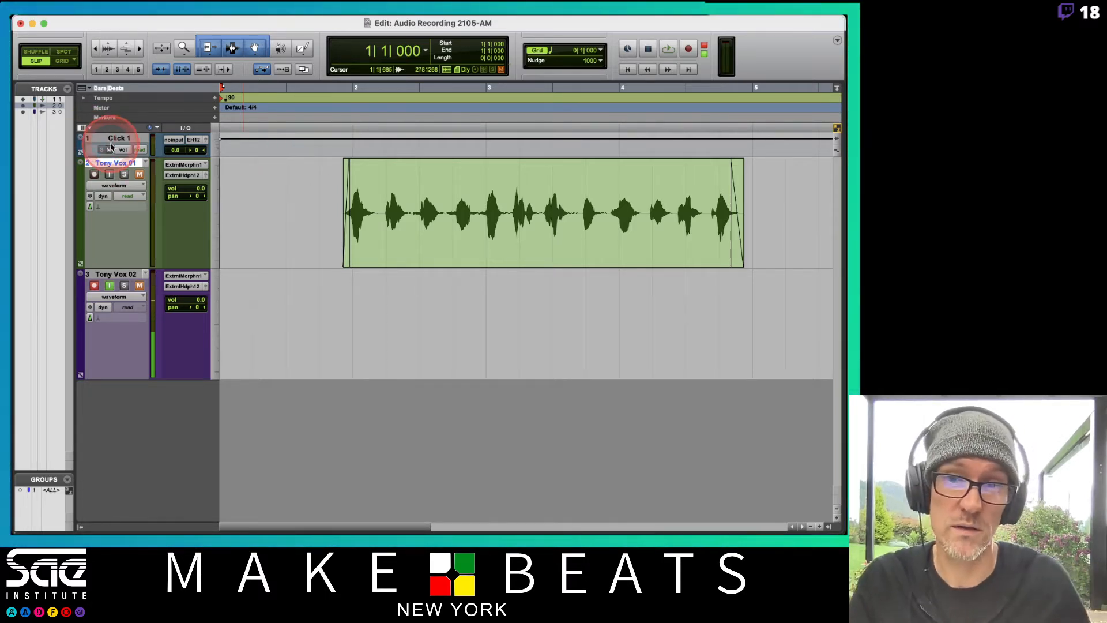
pyautogui.press('super+space')
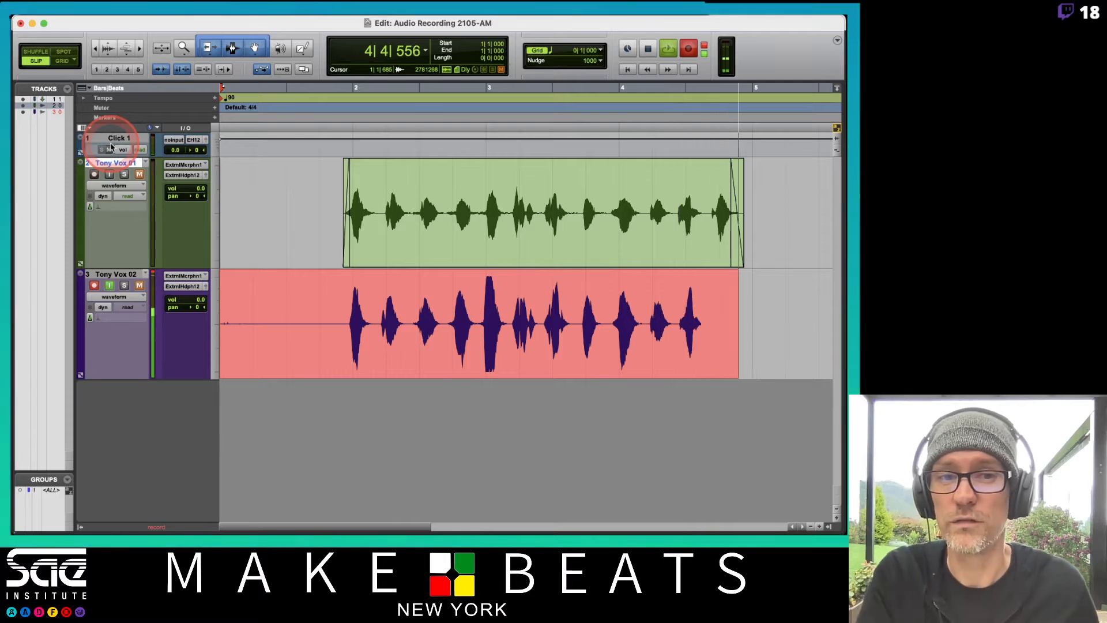
pyautogui.press('space')
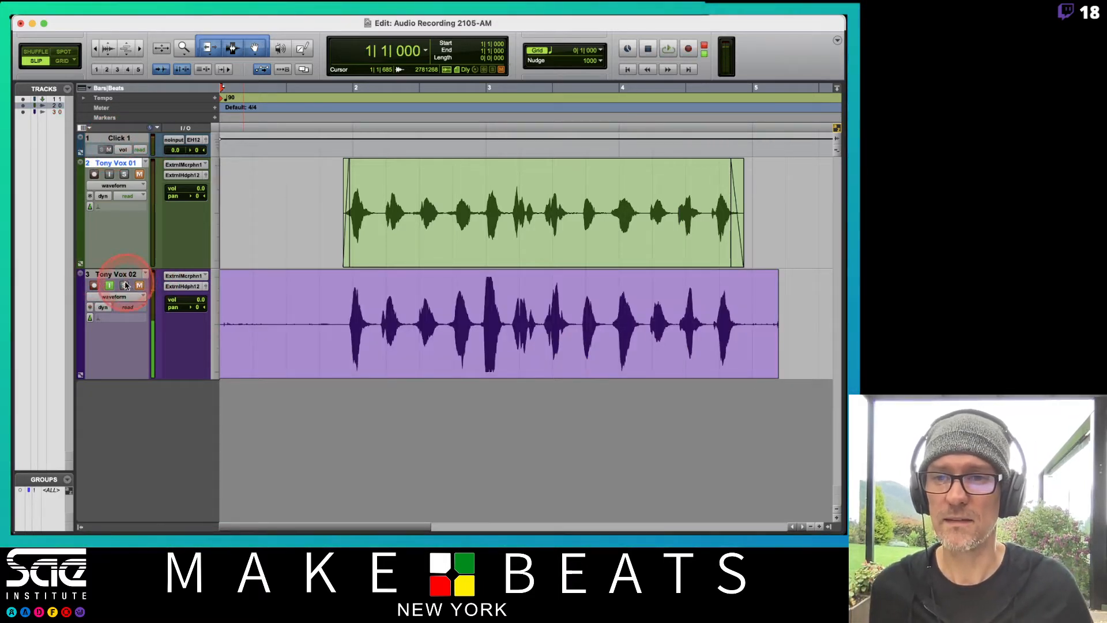
pyautogui.click(94, 285)
pyautogui.click(109, 284)
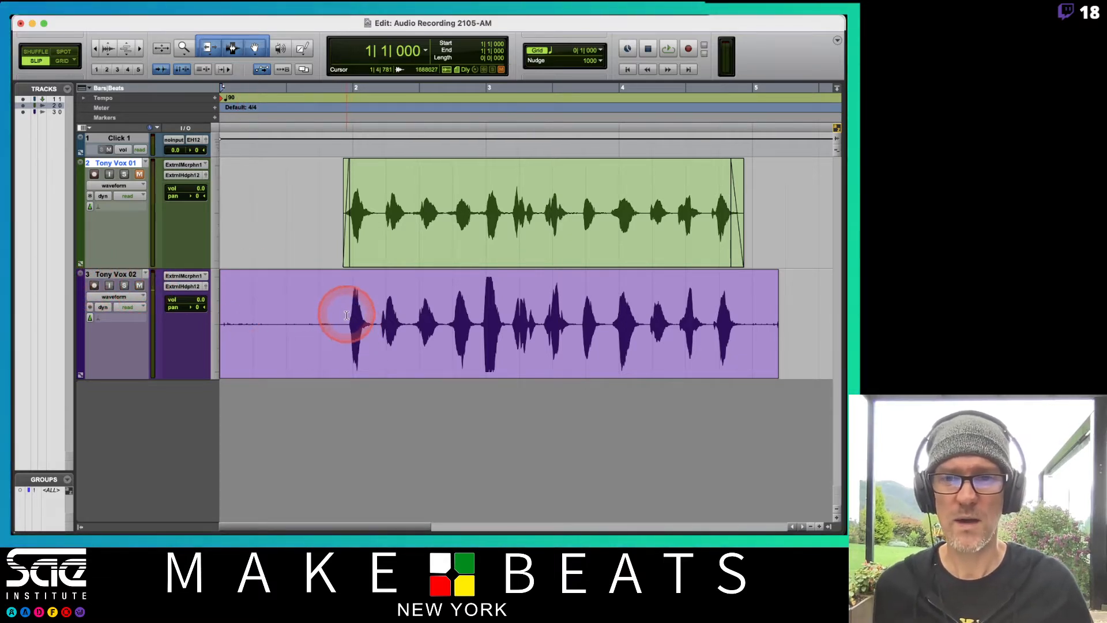
# Delete the silence before the first word and after 4|4|847 from the second vocal take
pyautogui.moveTo(345, 318); pyautogui.dragTo(162, 315)
pyautogui.press('Delete')
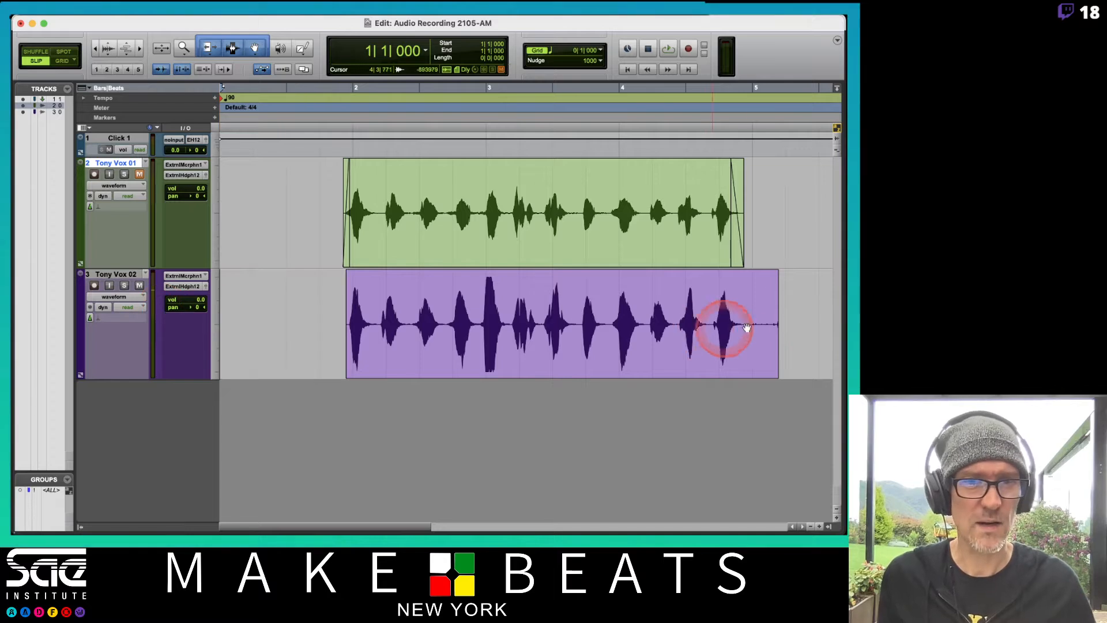
pyautogui.moveTo(793, 306); pyautogui.dragTo(747, 312)
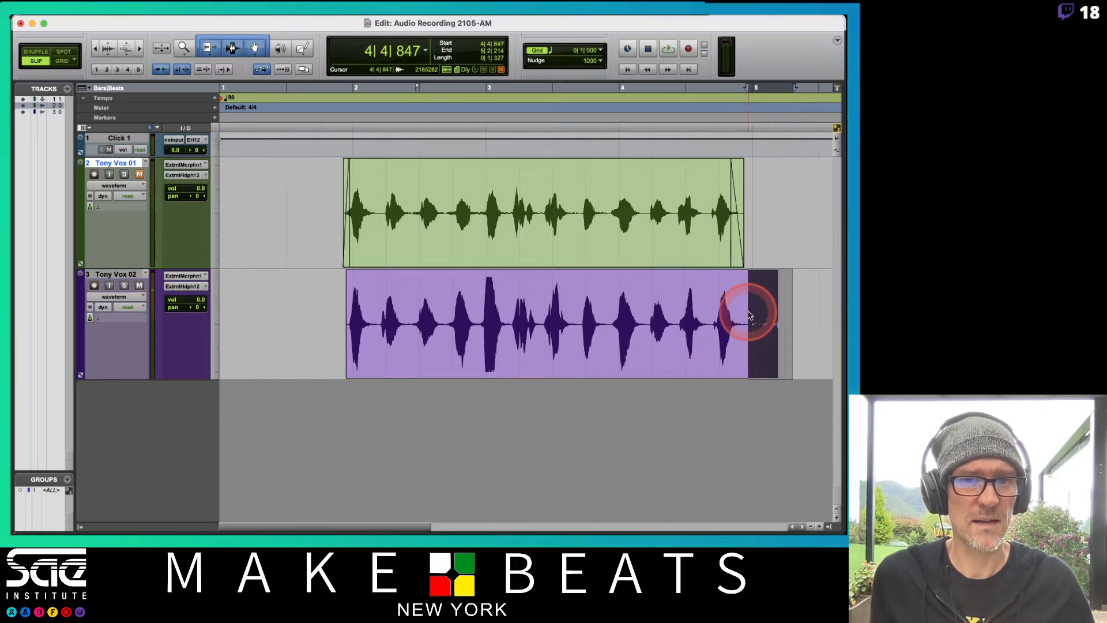
pyautogui.press('Delete')
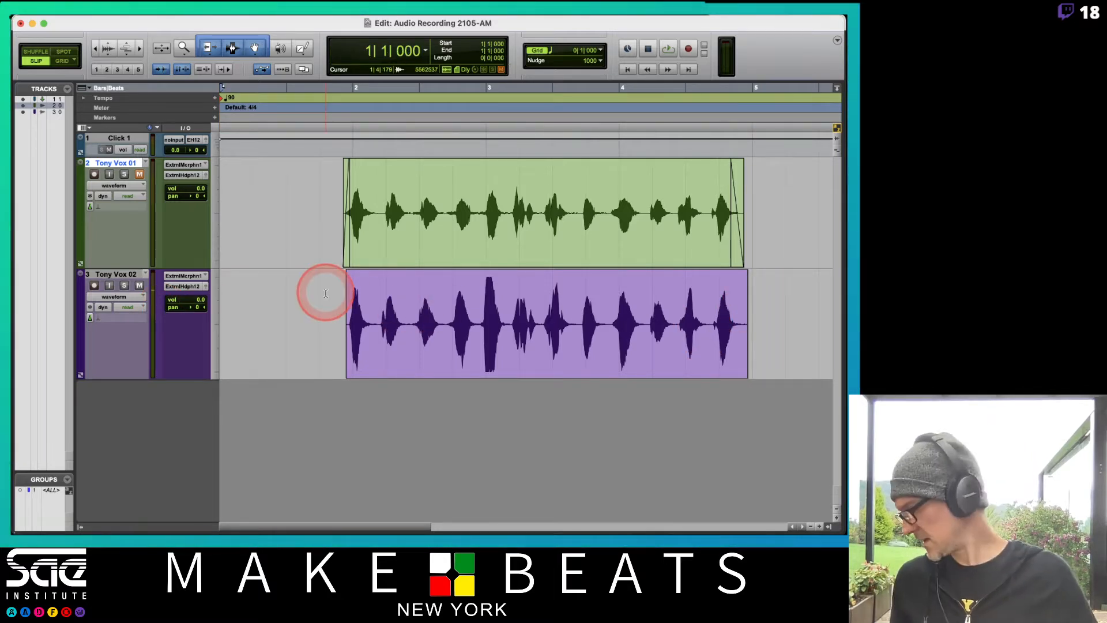
# Mute the click track and play back the second vocal take from 1|1|000
pyautogui.click(242, 188)
pyautogui.click(109, 151)
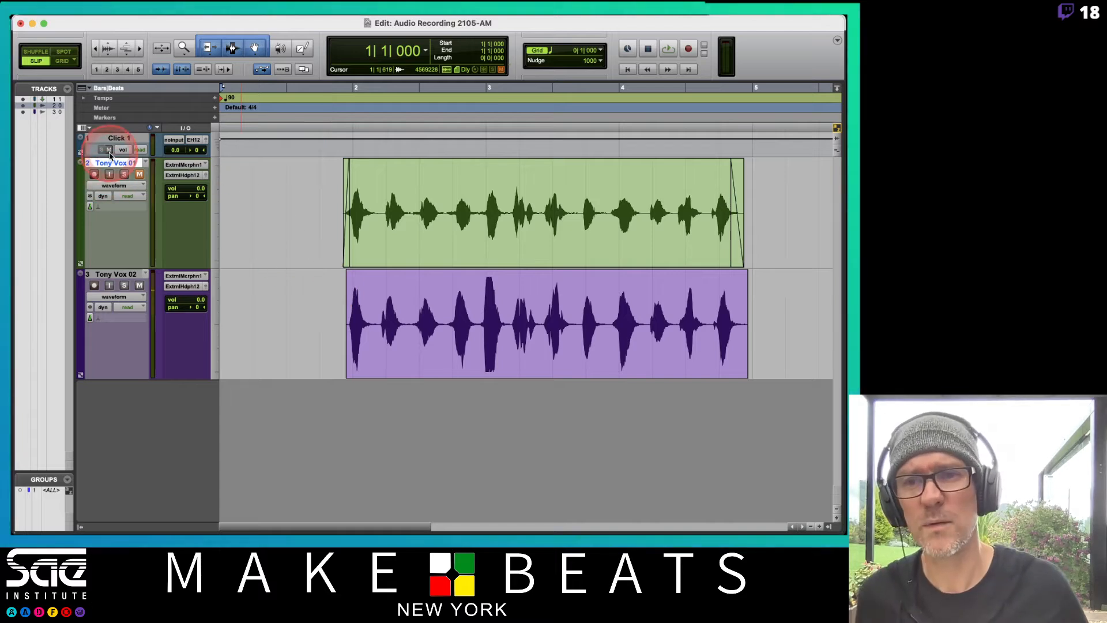
pyautogui.press('space')
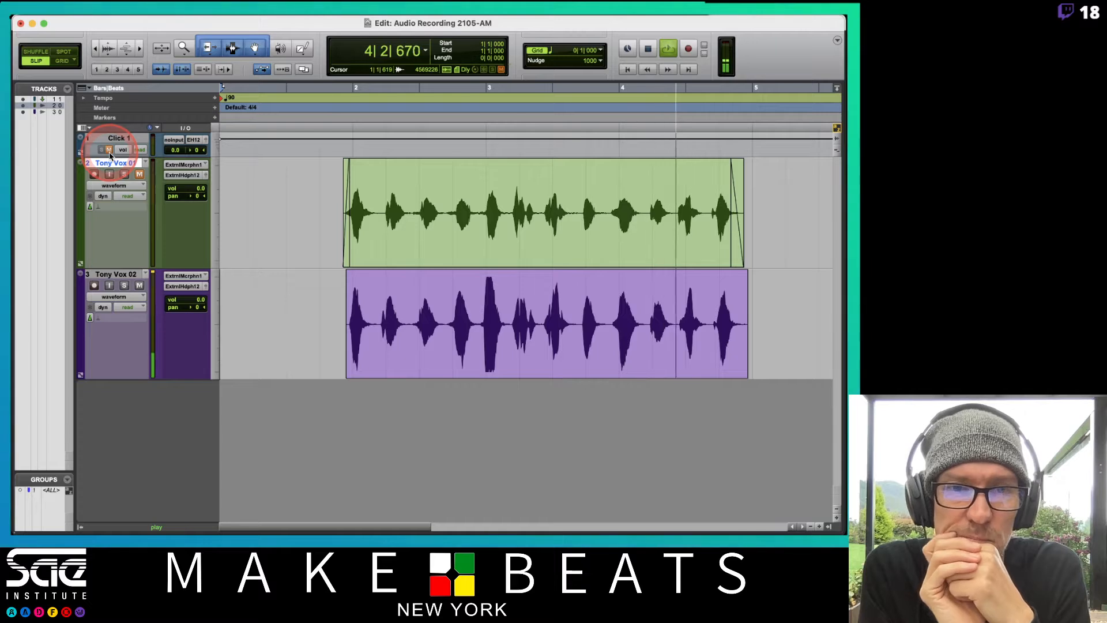
pyautogui.press('space')
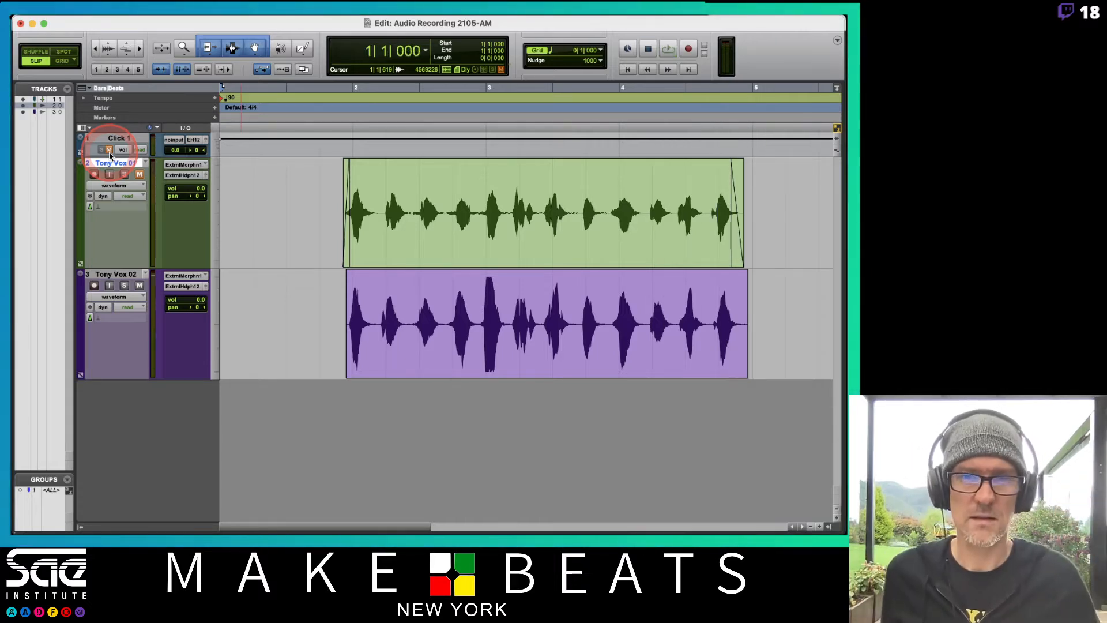
# Play back the second vocal take from 2|3|677 and again from 1|4|464 to check the loud peak near bar 3
pyautogui.click(337, 21)
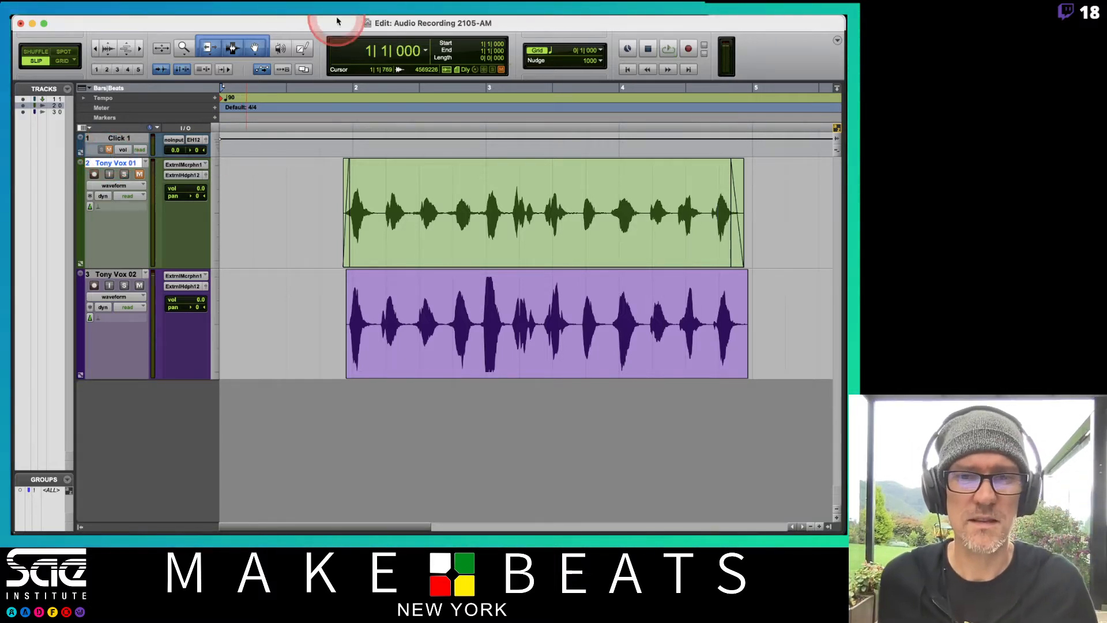
pyautogui.click(443, 297)
pyautogui.press('space')
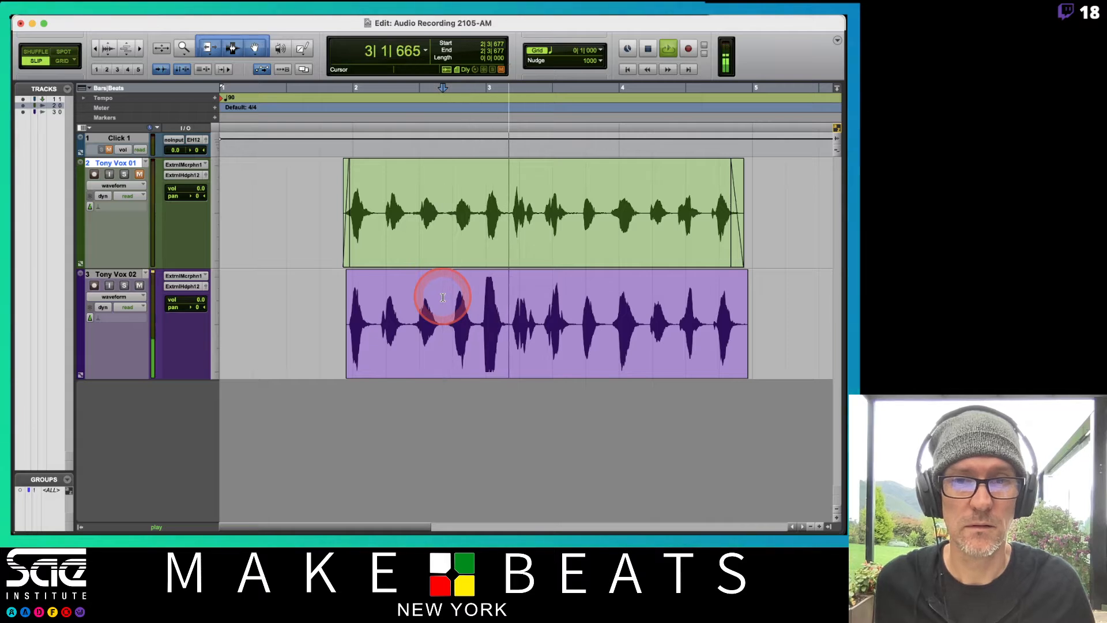
pyautogui.press('space')
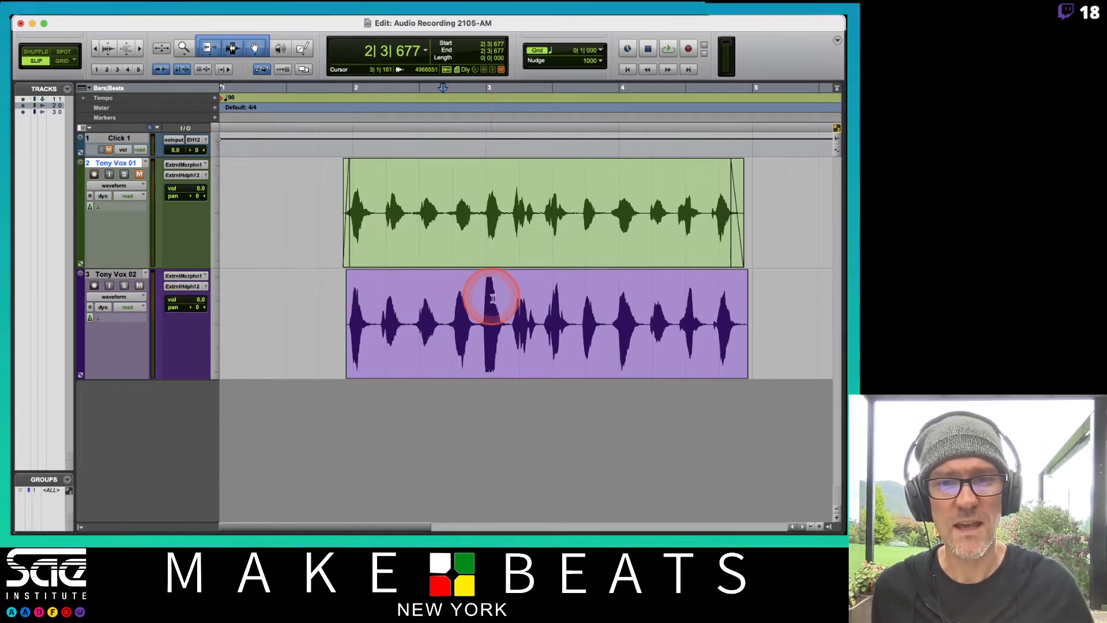
pyautogui.press('super+e')
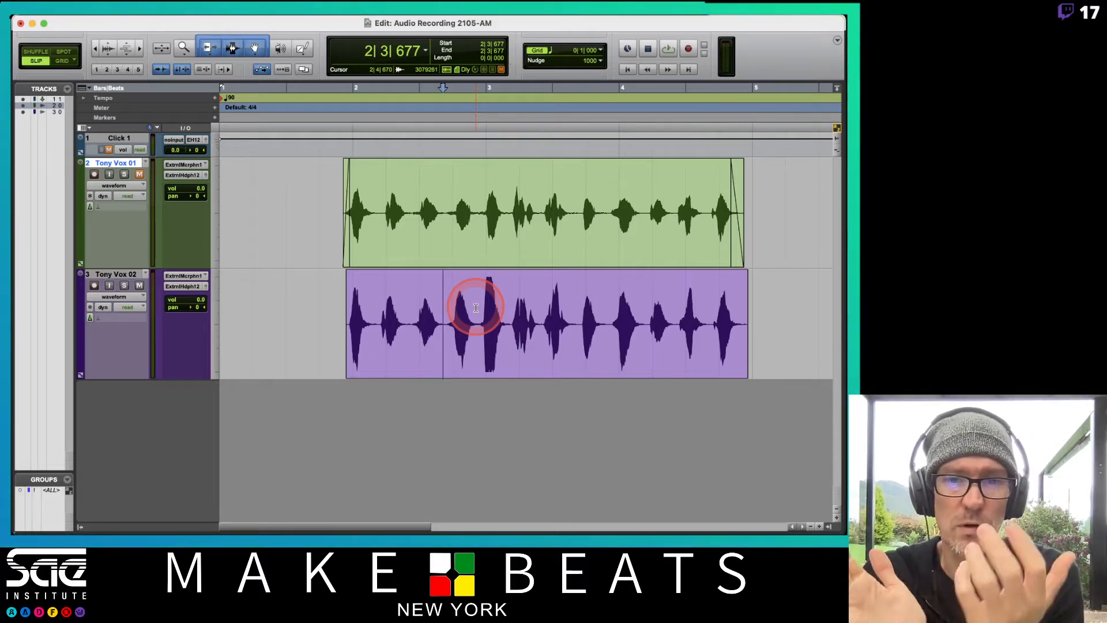
pyautogui.click(336, 304)
pyautogui.press('space')
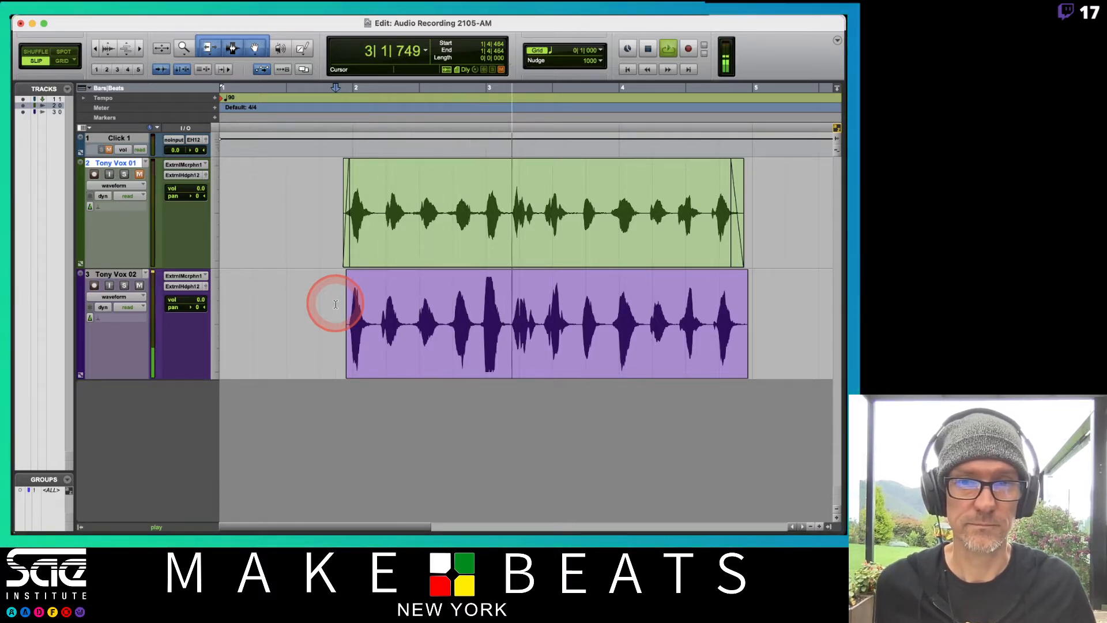
pyautogui.press('space')
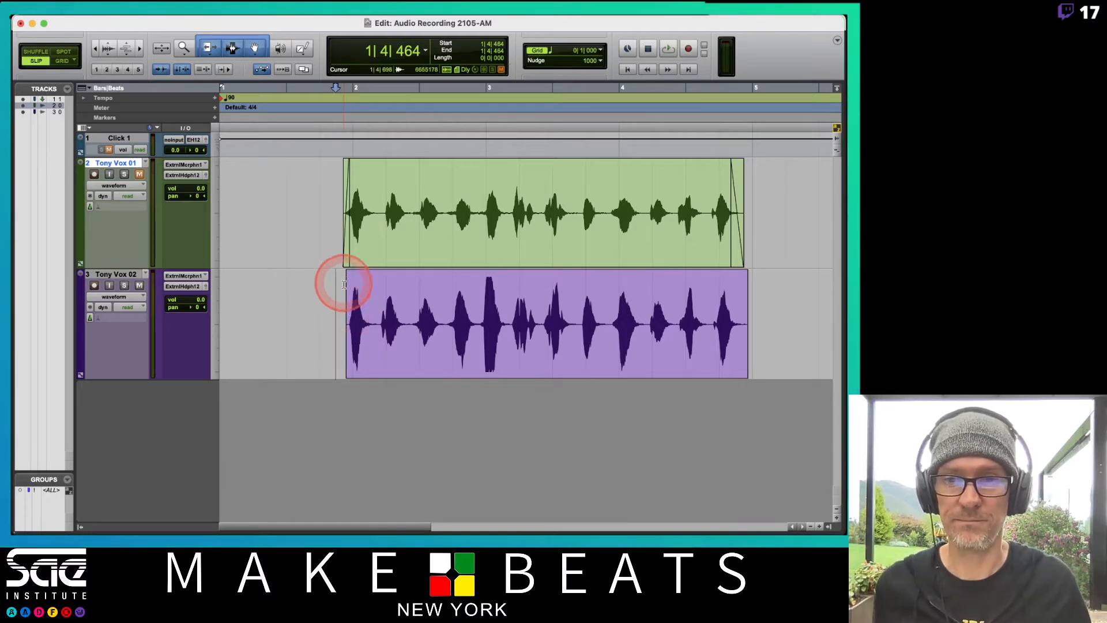
# Extend the second vocal clip so it starts at about 1|4|681 and ends at about 5|1|155
pyautogui.click(347, 317)
pyautogui.moveTo(343, 318); pyautogui.dragTo(343, 319)
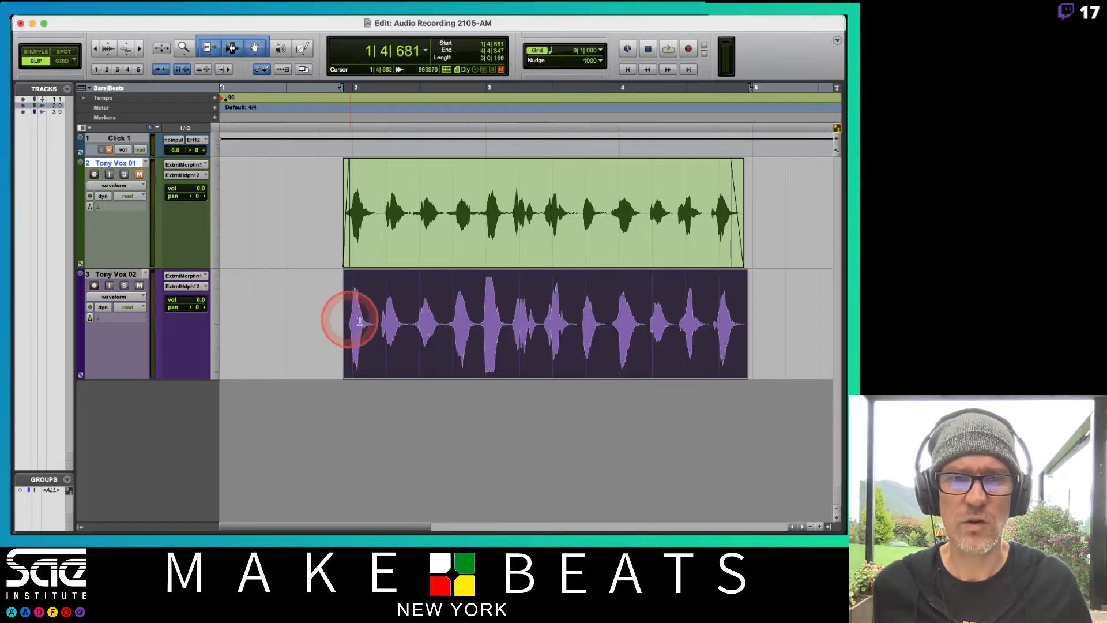
pyautogui.moveTo(747, 325); pyautogui.dragTo(757, 326)
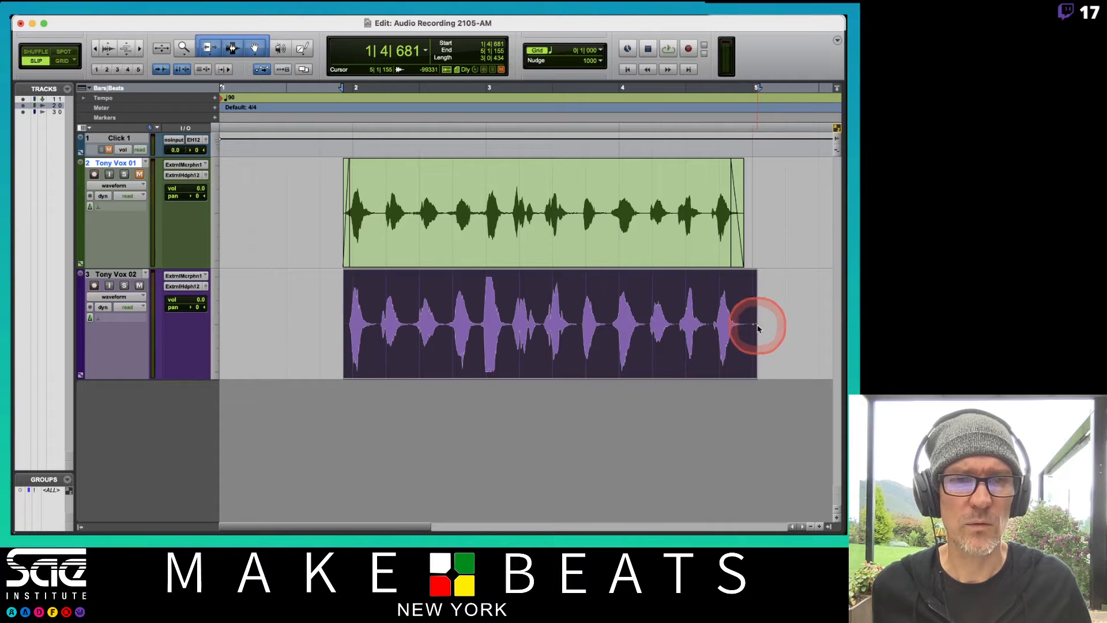
# Add a fade-out from about 4|4|830 and a fade-in up to about 1|4|848 on the second vocal clip
pyautogui.moveTo(754, 274); pyautogui.dragTo(747, 275)
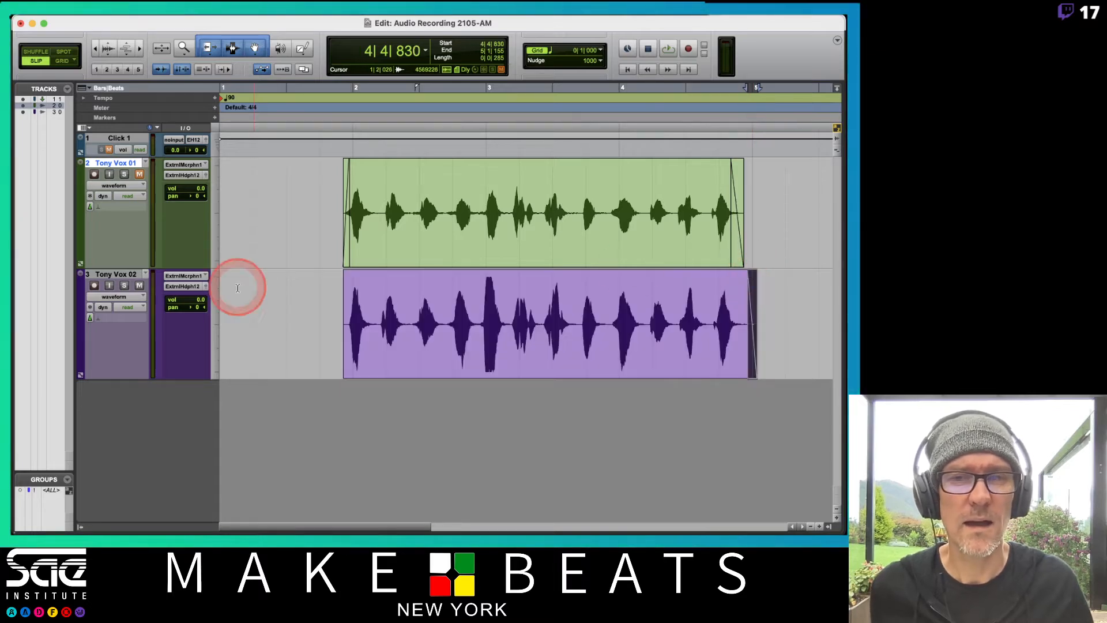
pyautogui.moveTo(346, 273); pyautogui.dragTo(349, 274)
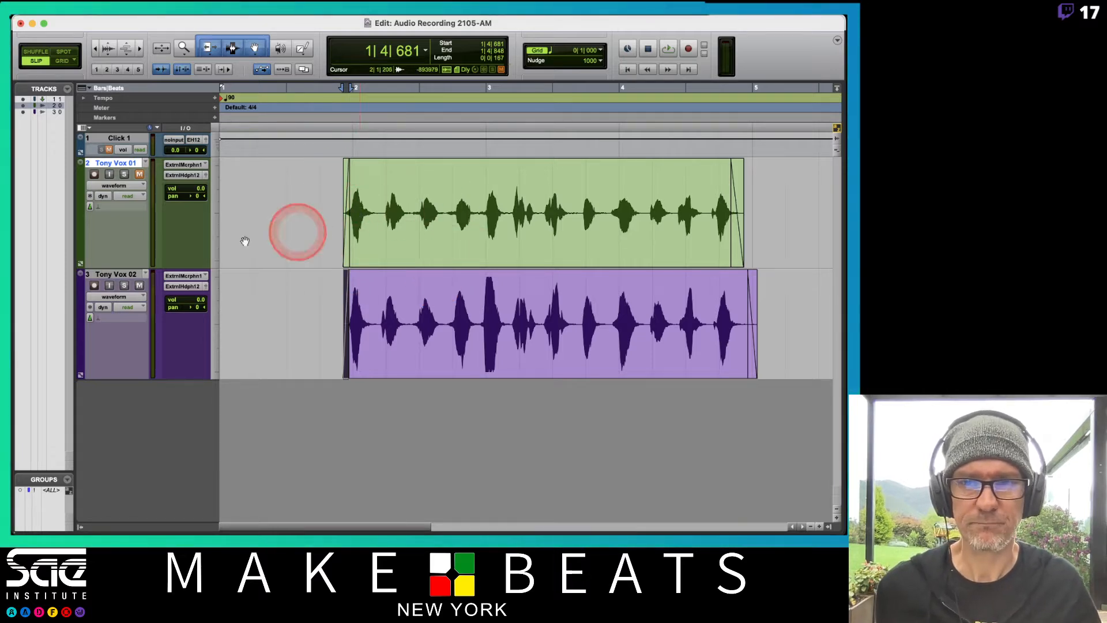
# Create one mono audio track in ticks directly below the click track, with a vocal name ending in Comp
pyautogui.click(148, 288)
pyautogui.click(128, 139)
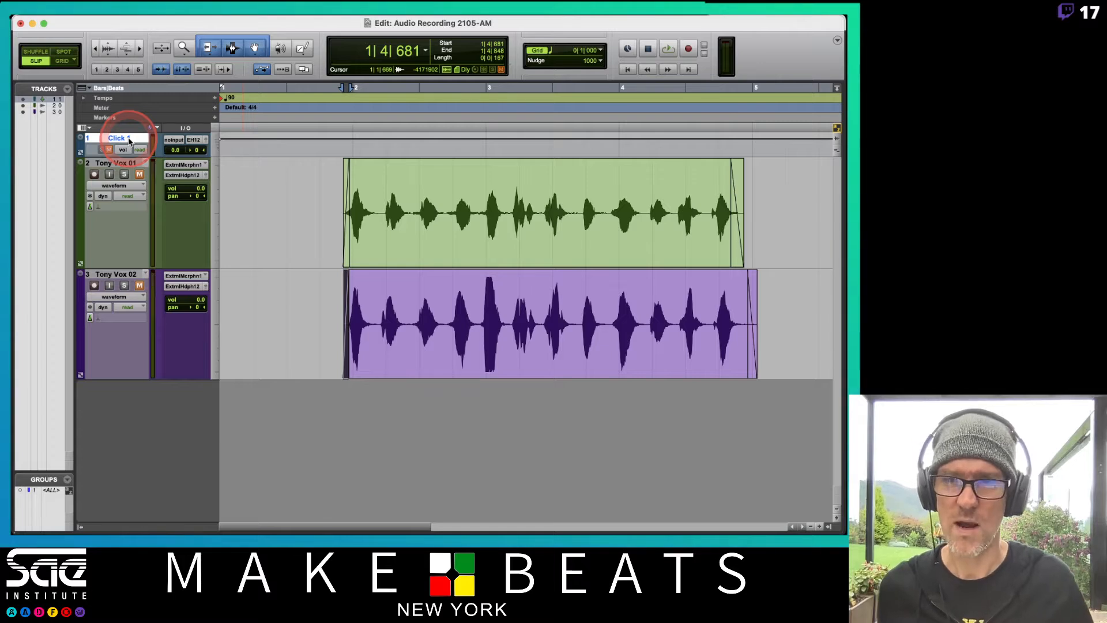
pyautogui.press('super+shift+n')
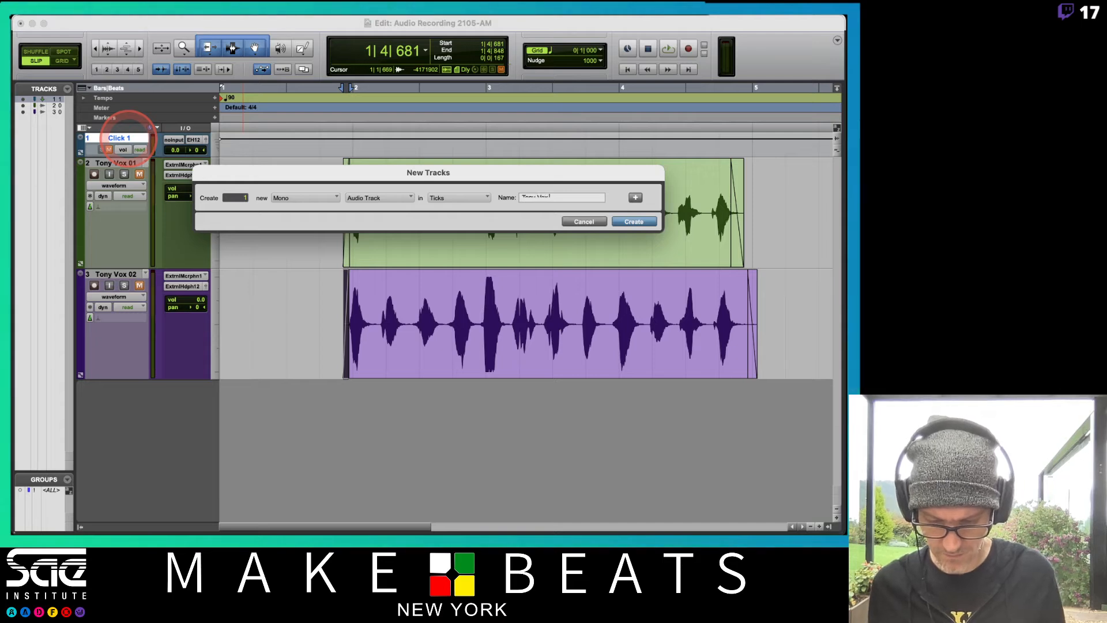
pyautogui.press('Return')
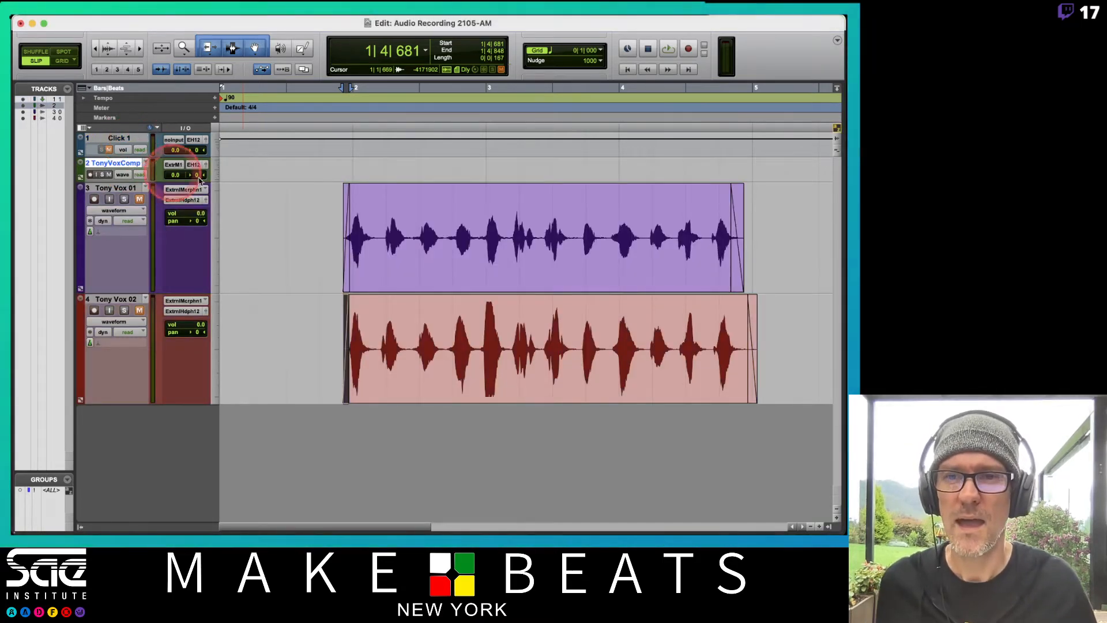
# Enlarge the comp track's height and set its Elastic Audio to None
pyautogui.click(215, 169)
pyautogui.click(238, 182)
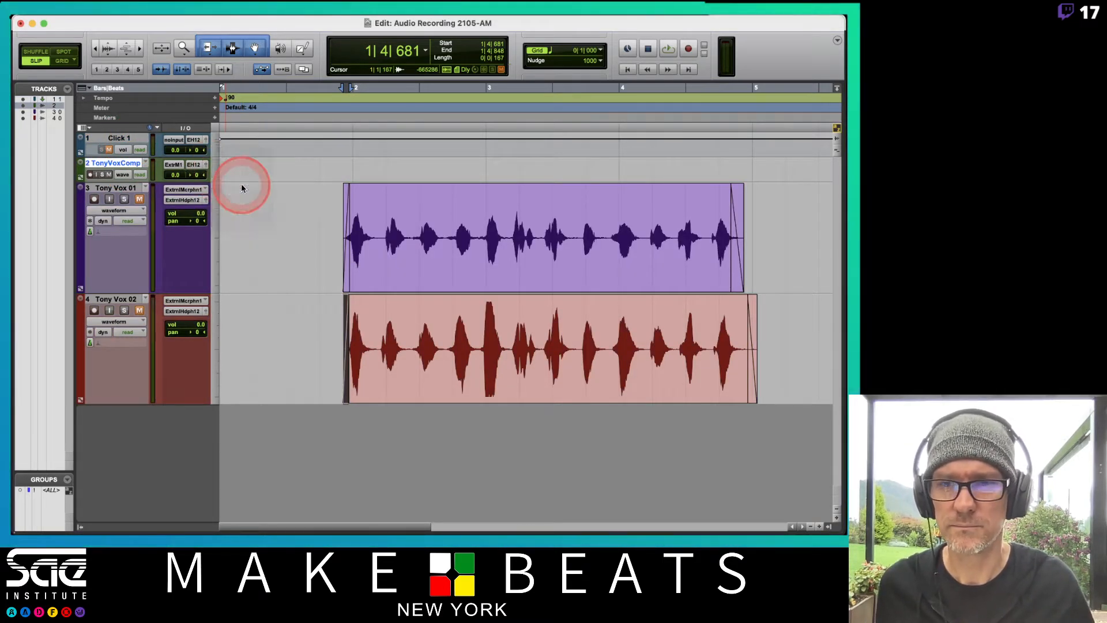
pyautogui.click(98, 209)
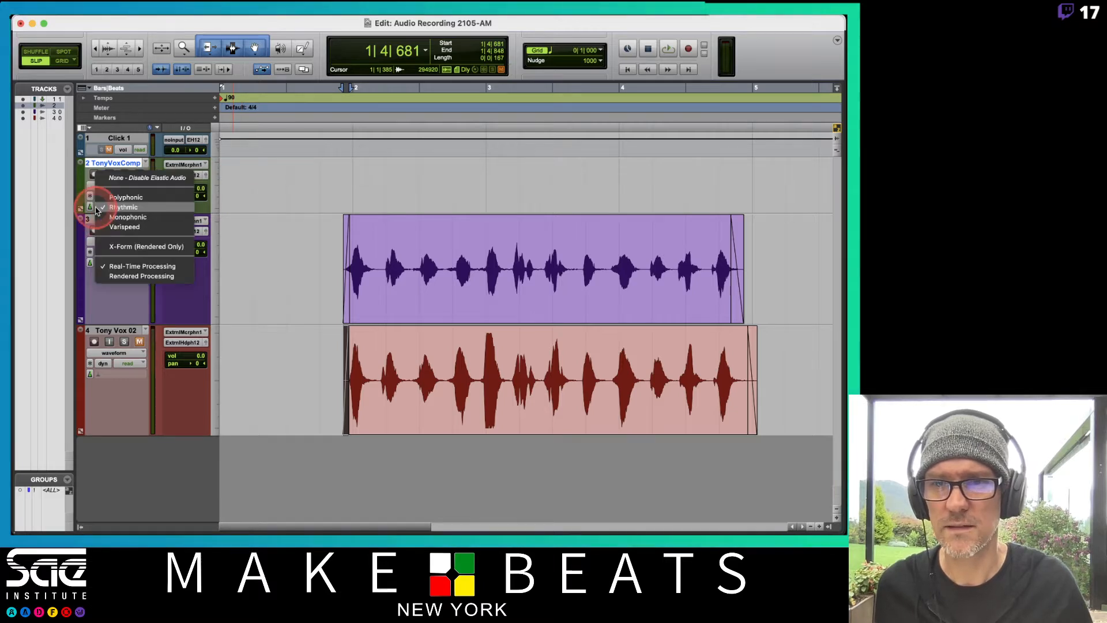
pyautogui.click(126, 179)
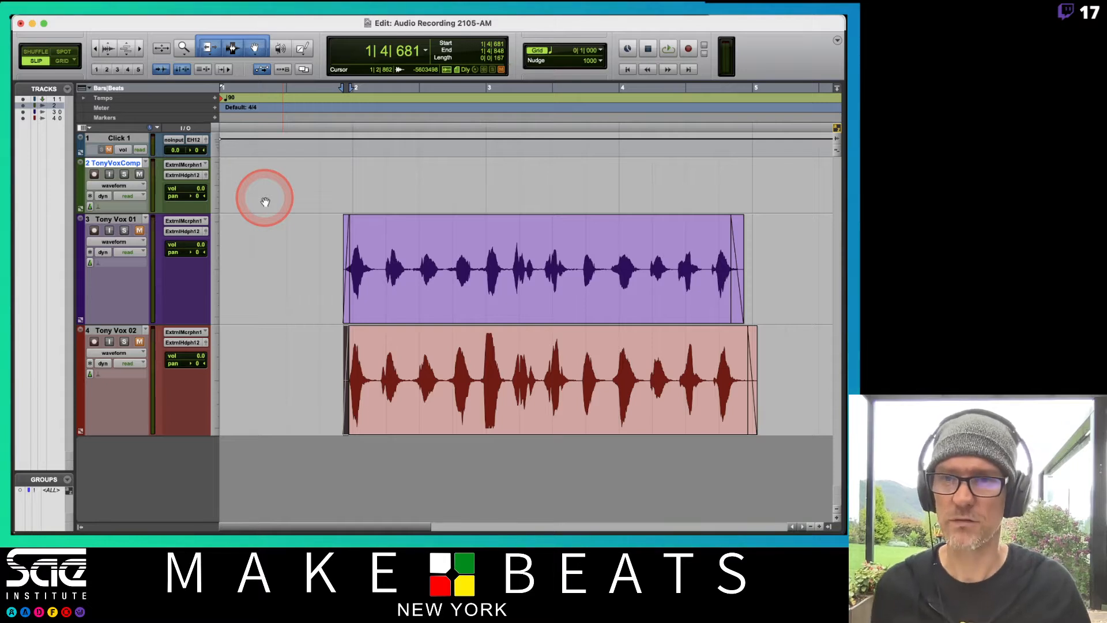
# Switch the edit mode to Relative Grid and play back the unmuted first vocal track from 1|4|000
pyautogui.click(78, 61)
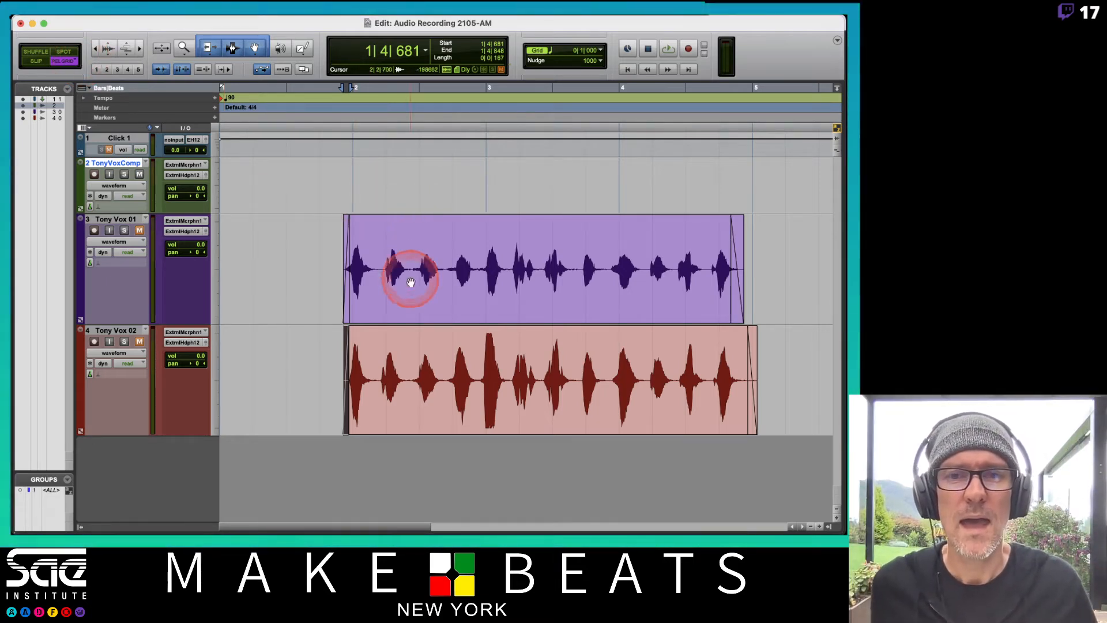
pyautogui.click(133, 231)
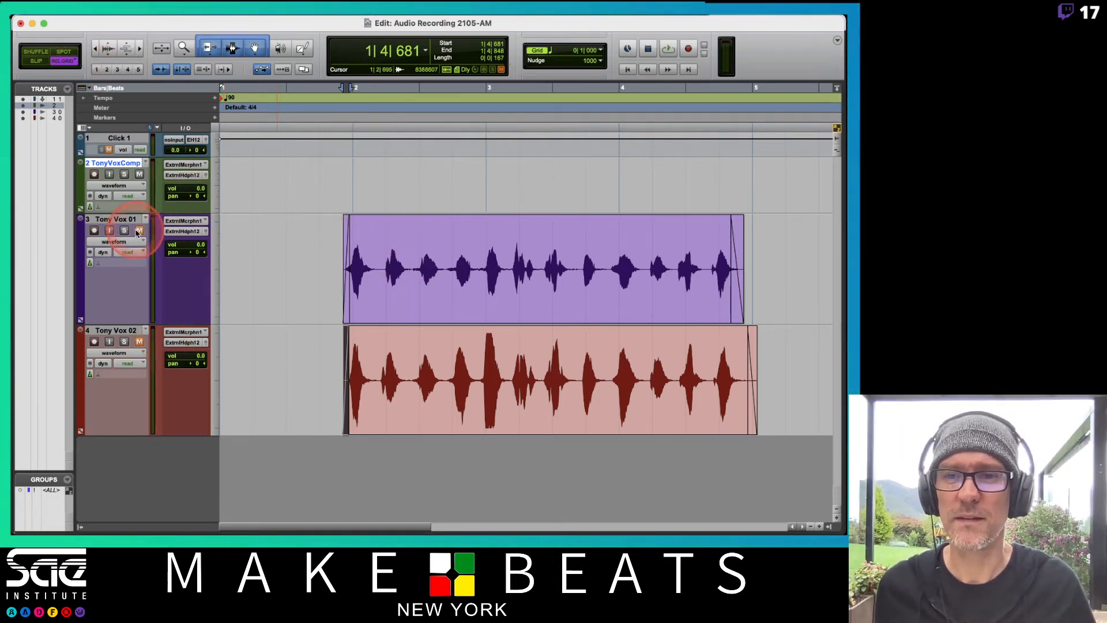
pyautogui.click(323, 238)
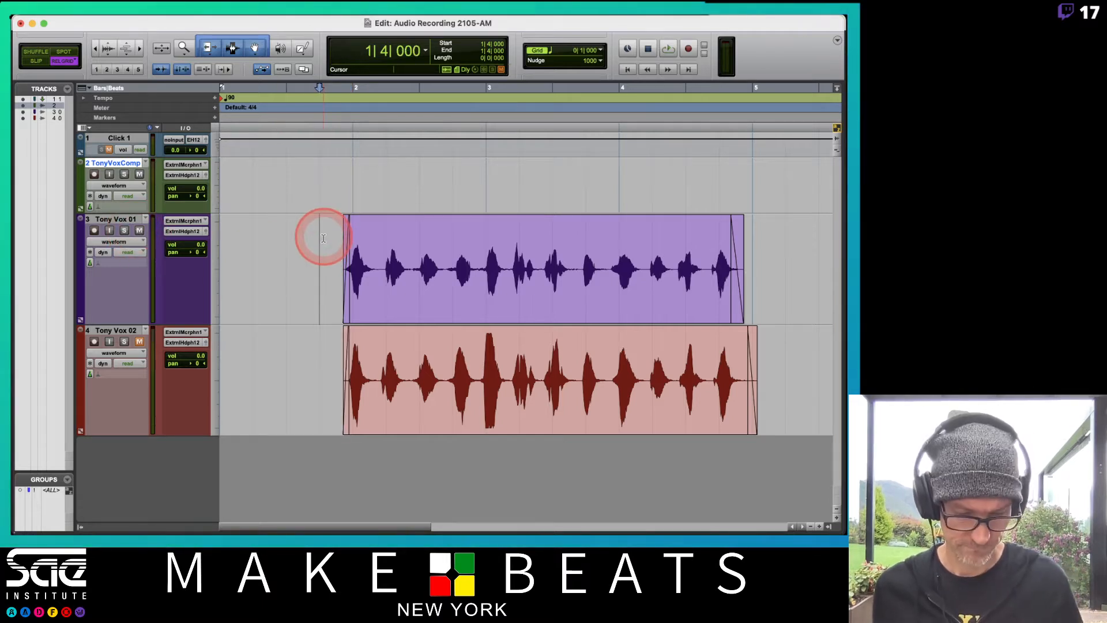
pyautogui.press('space')
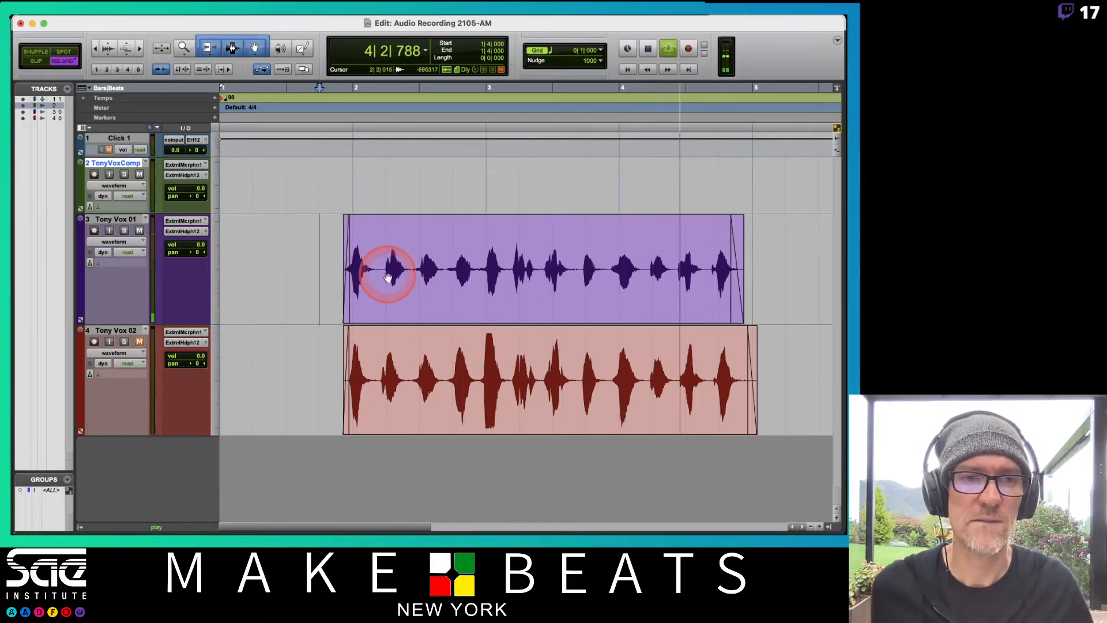
pyautogui.press('space')
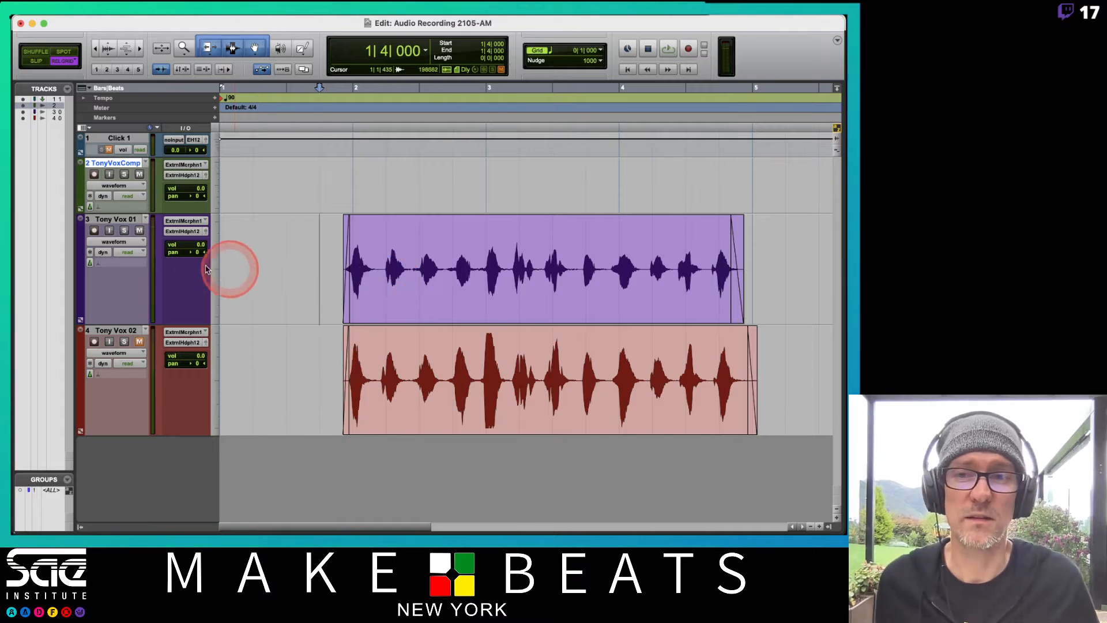
# Unmute the second vocal track with the first one muted and play it back from 1|4|000
pyautogui.click(141, 345)
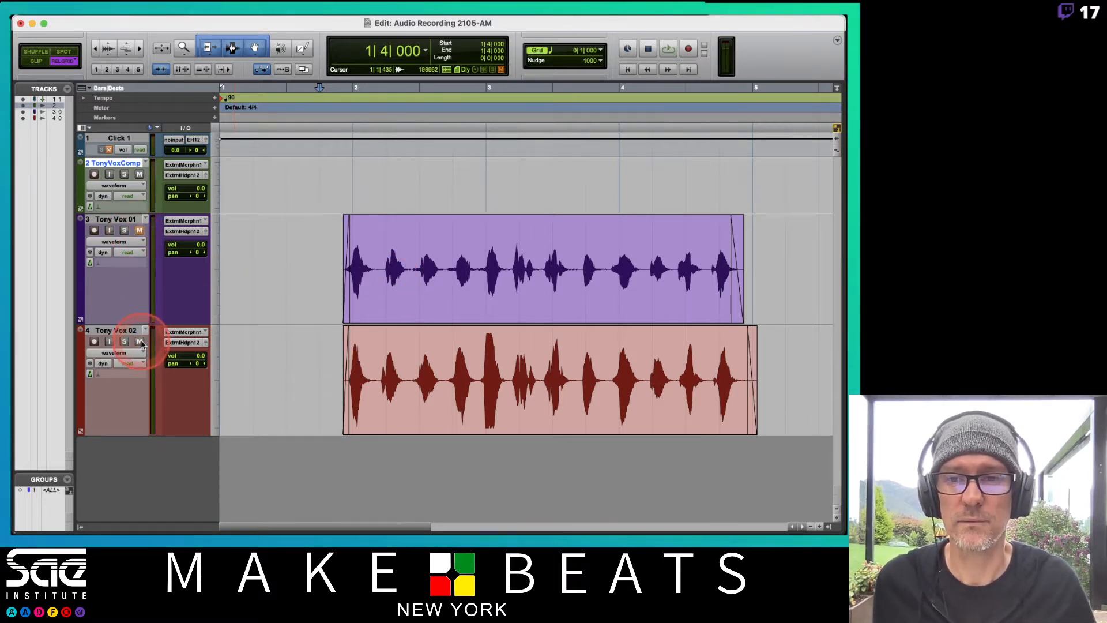
pyautogui.press('space')
pyautogui.click(248, 367)
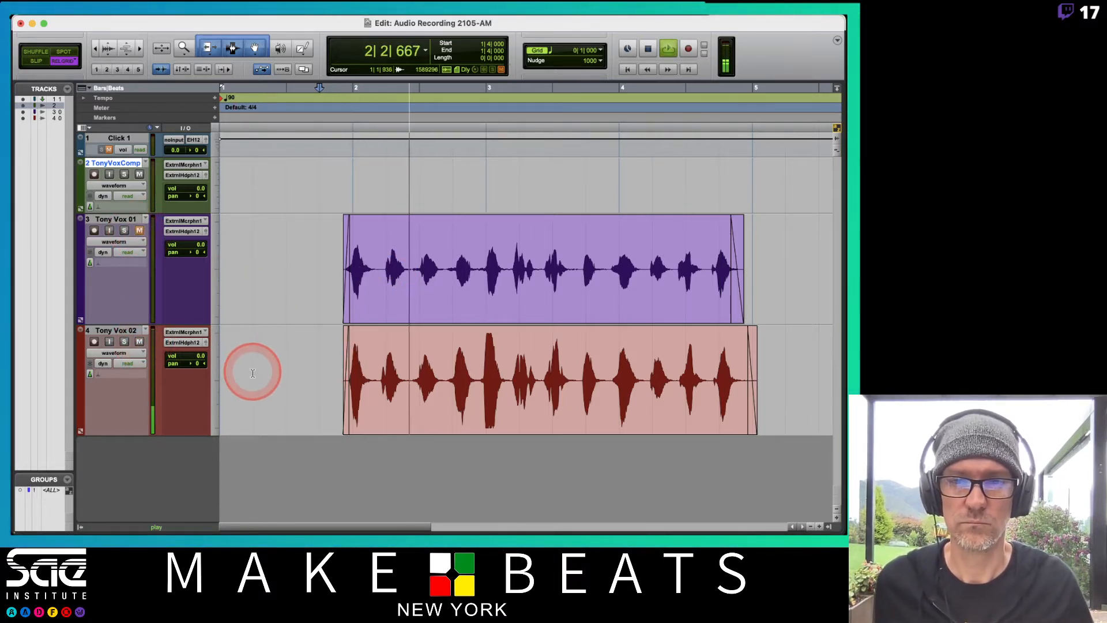
pyautogui.press('space')
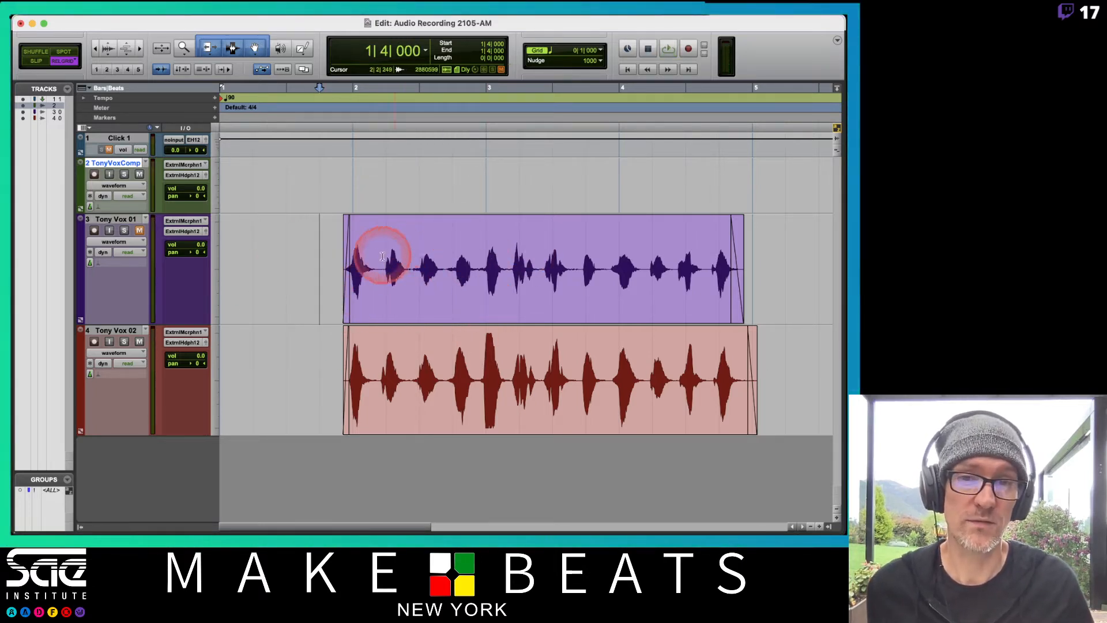
# Delete the existing clip on the second vocal track and unmute the click track
pyautogui.click(426, 413)
pyautogui.press('Delete')
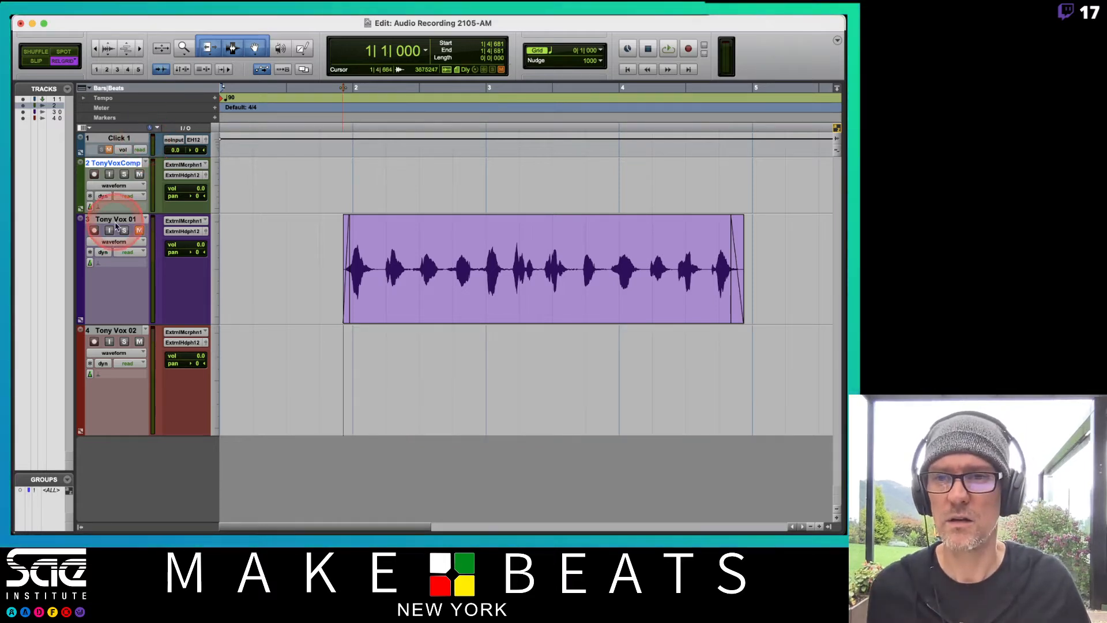
pyautogui.click(110, 150)
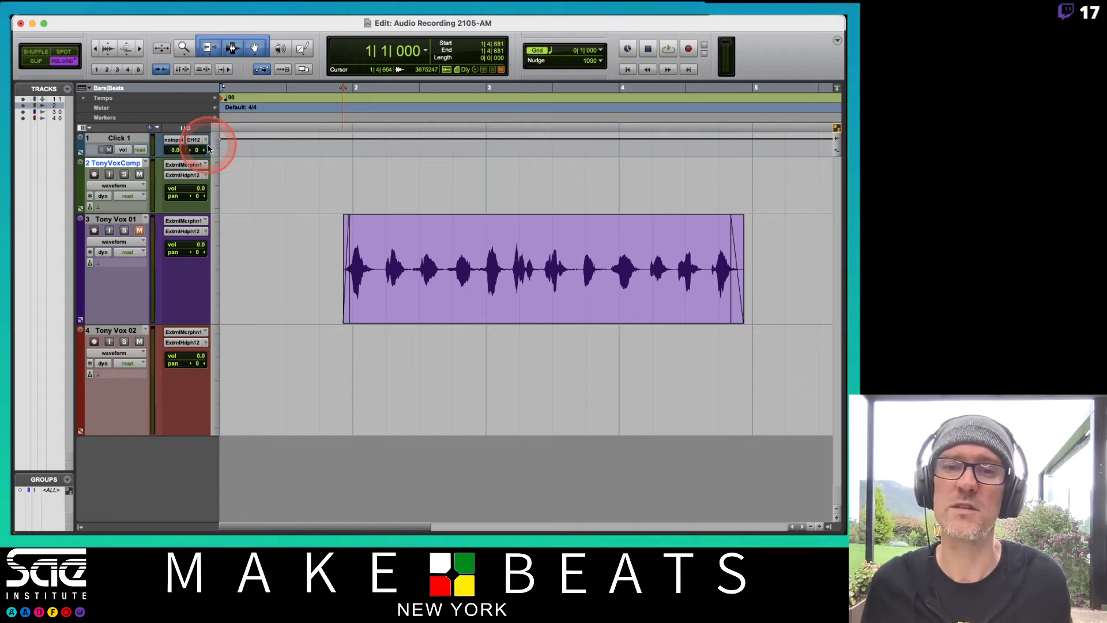
# Record-enable the second vocal track and record a new take against the click from bar 1 to just past bar 5
pyautogui.press('F12')
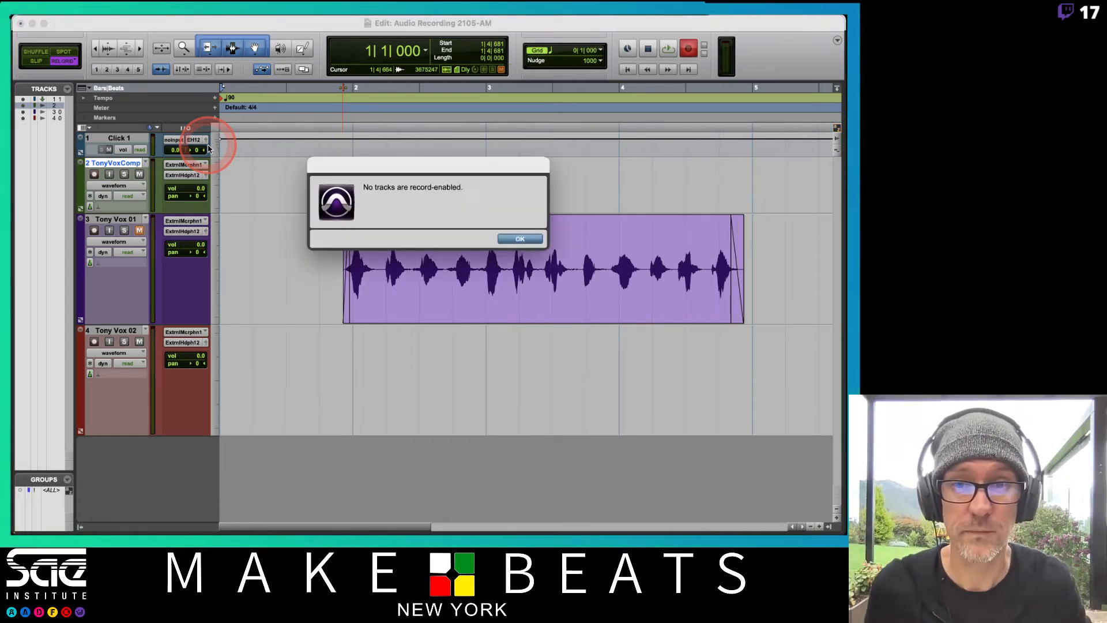
pyautogui.press('Return')
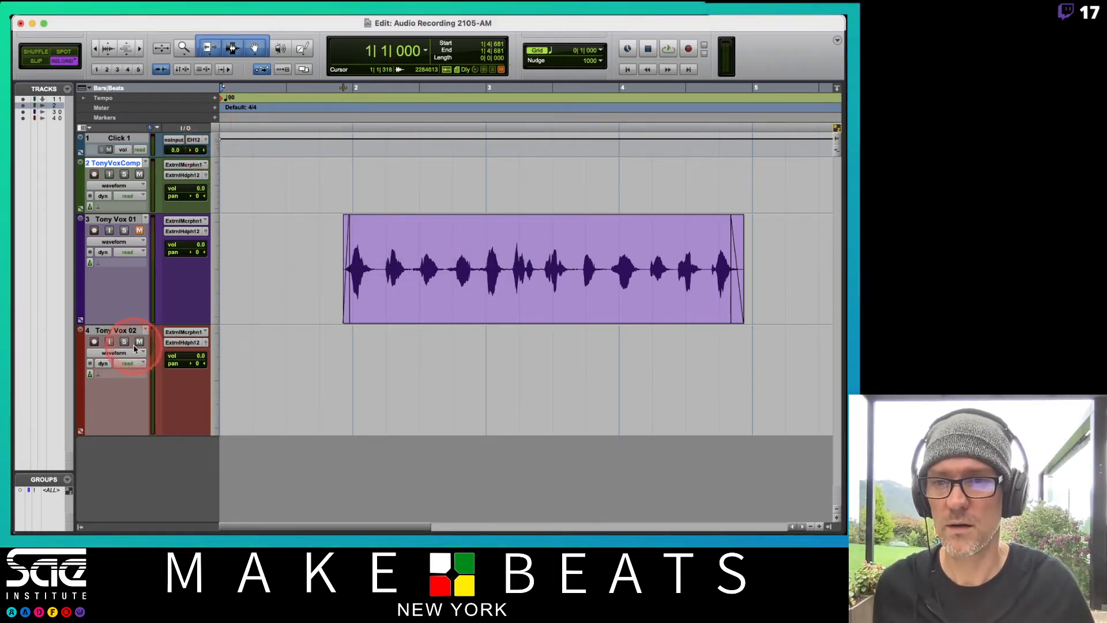
pyautogui.click(94, 342)
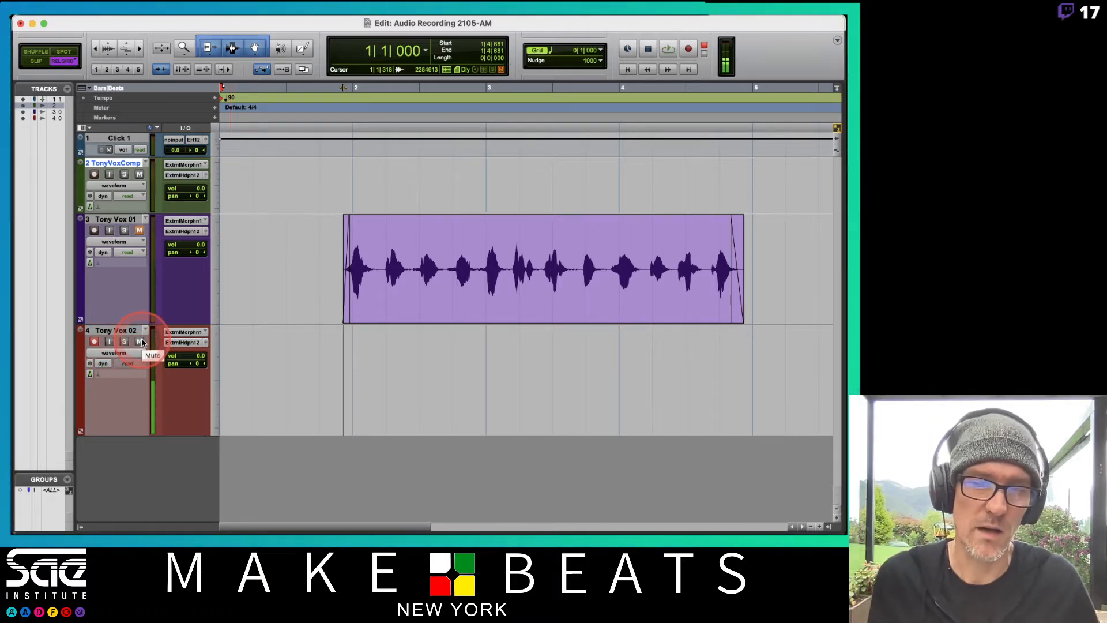
pyautogui.click(140, 341)
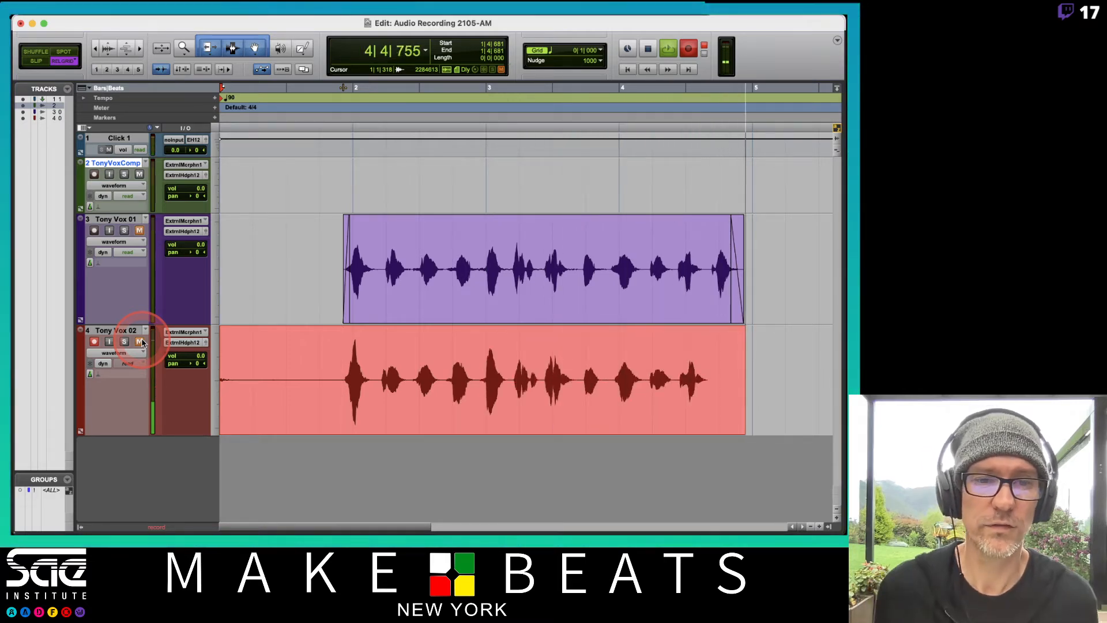
pyautogui.press('space')
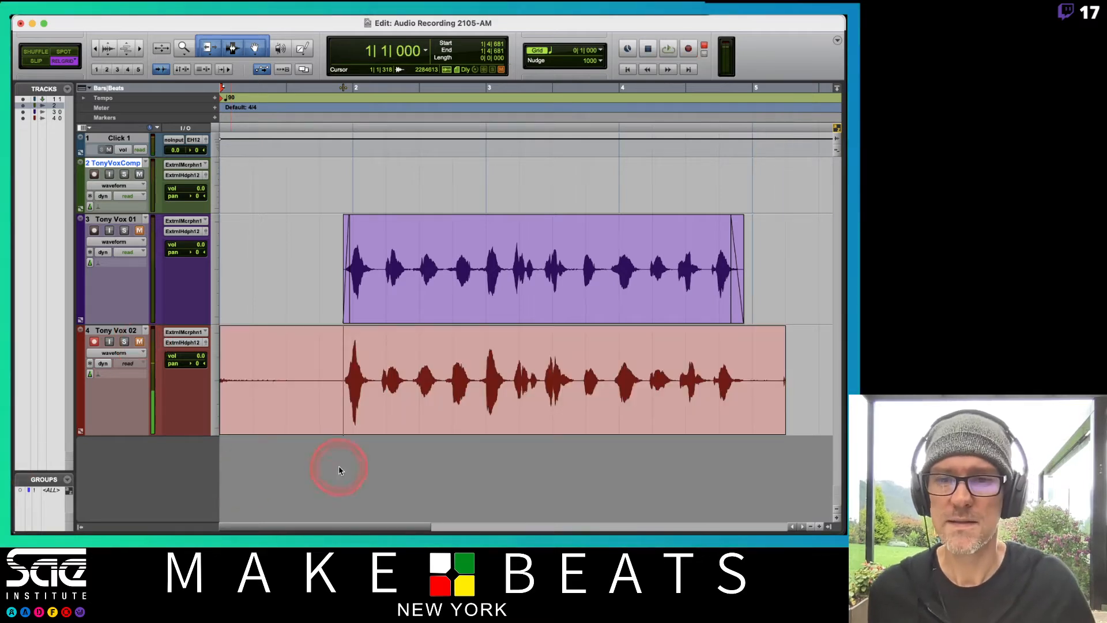
# Remove the new take's audio before 1|4|000 and after 5|1|000 on the second vocal track
pyautogui.moveTo(335, 367); pyautogui.dragTo(69, 375)
pyautogui.press('BackSpace')
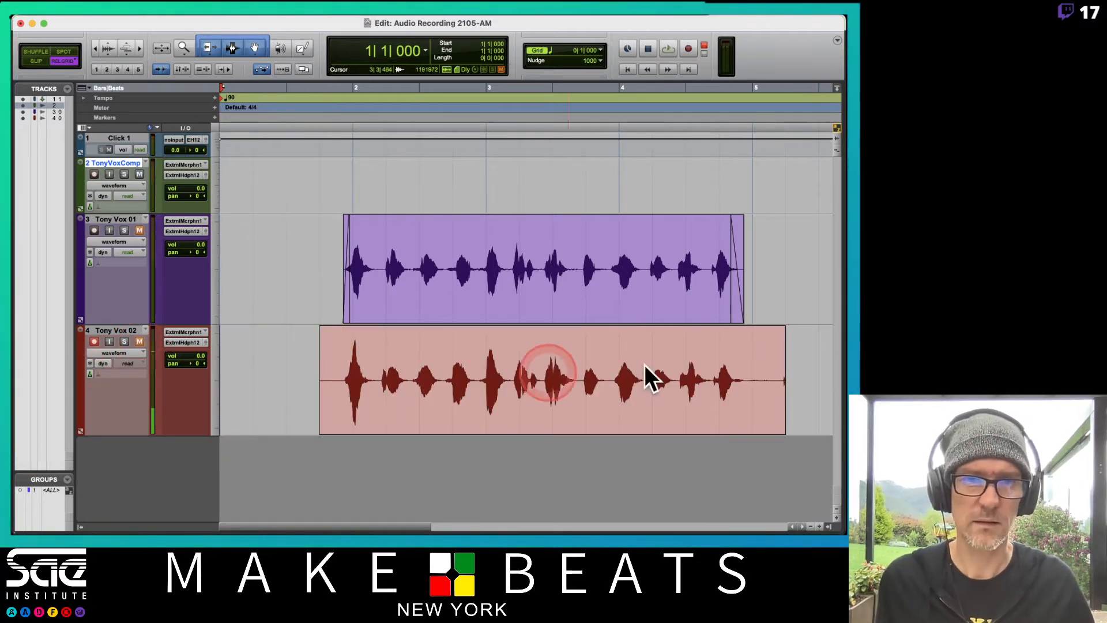
pyautogui.moveTo(753, 359); pyautogui.dragTo(828, 365)
pyautogui.press('BackSpace')
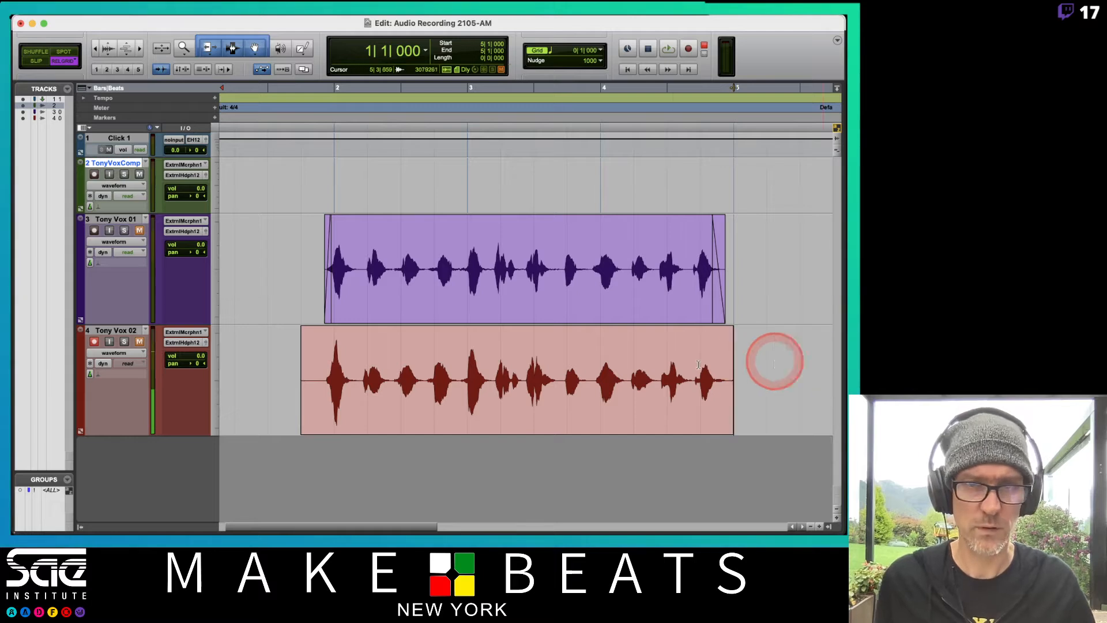
pyautogui.hscroll(-1, 537, 360)
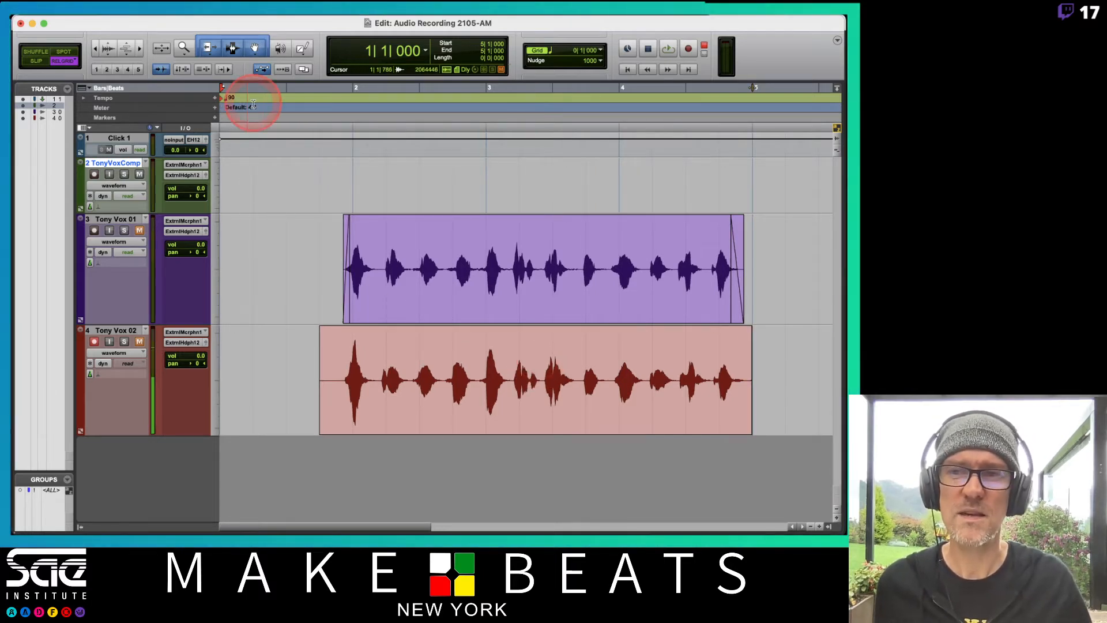
# Trim the second vocal clip off the grid to run from about 1|4|597 to about 4|4|830
pyautogui.click(306, 374)
pyautogui.moveTo(305, 374); pyautogui.dragTo(164, 362)
pyautogui.click(299, 379)
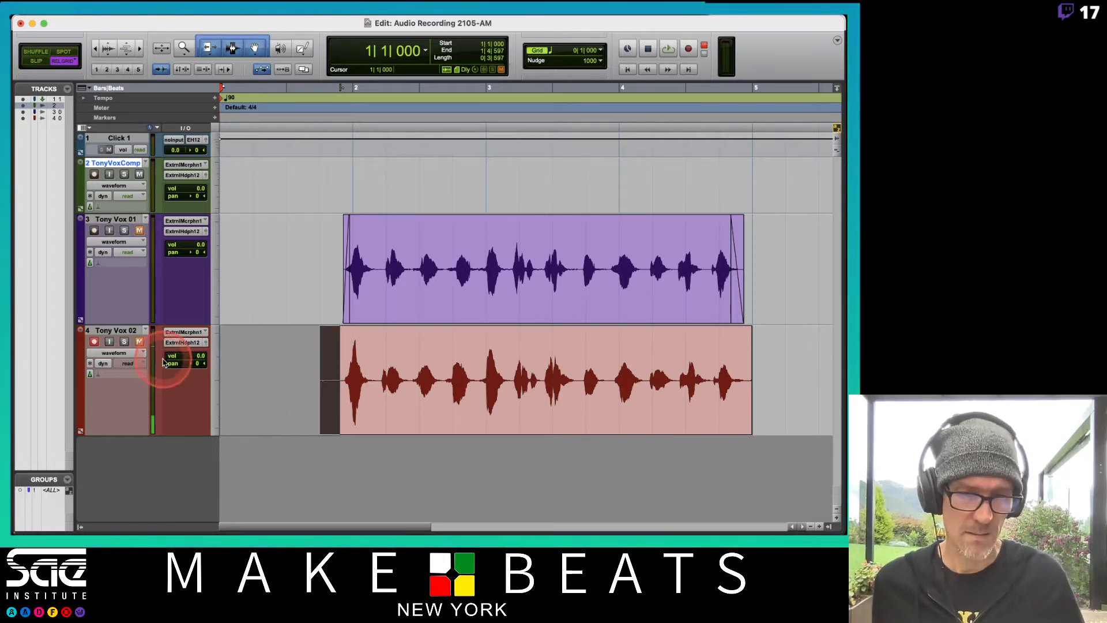
pyautogui.press('Delete')
pyautogui.moveTo(796, 358); pyautogui.dragTo(746, 360)
pyautogui.press('Delete')
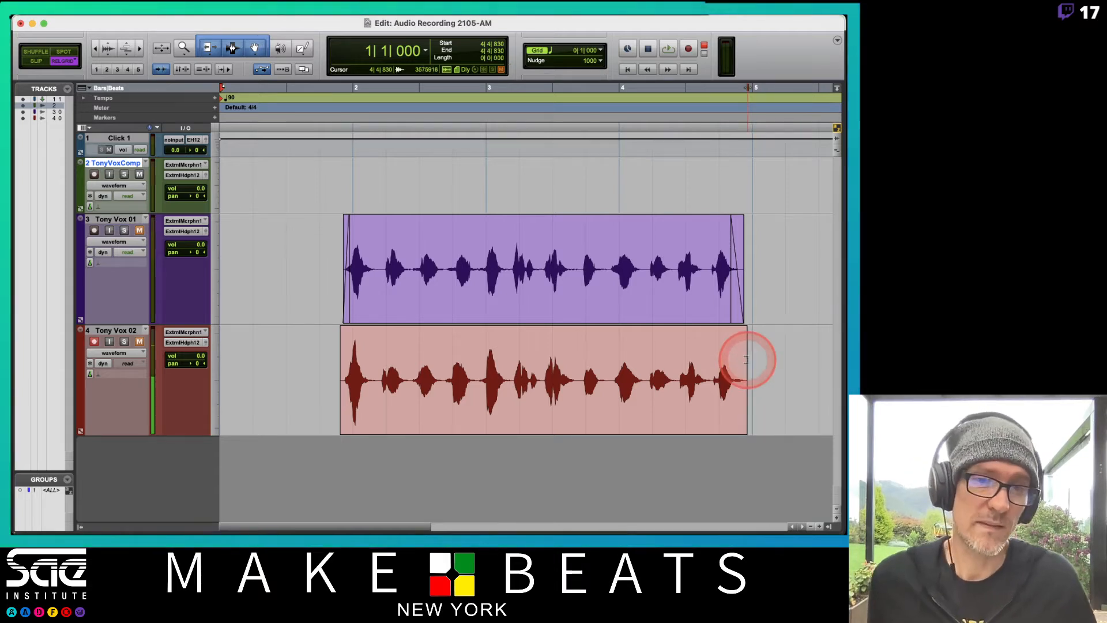
# Extend the second vocal clip to span about 1|4|179 to 5|1|673, with a fade-in up to 1|4|631 and a fade-out from 4|4|847
pyautogui.click(744, 379)
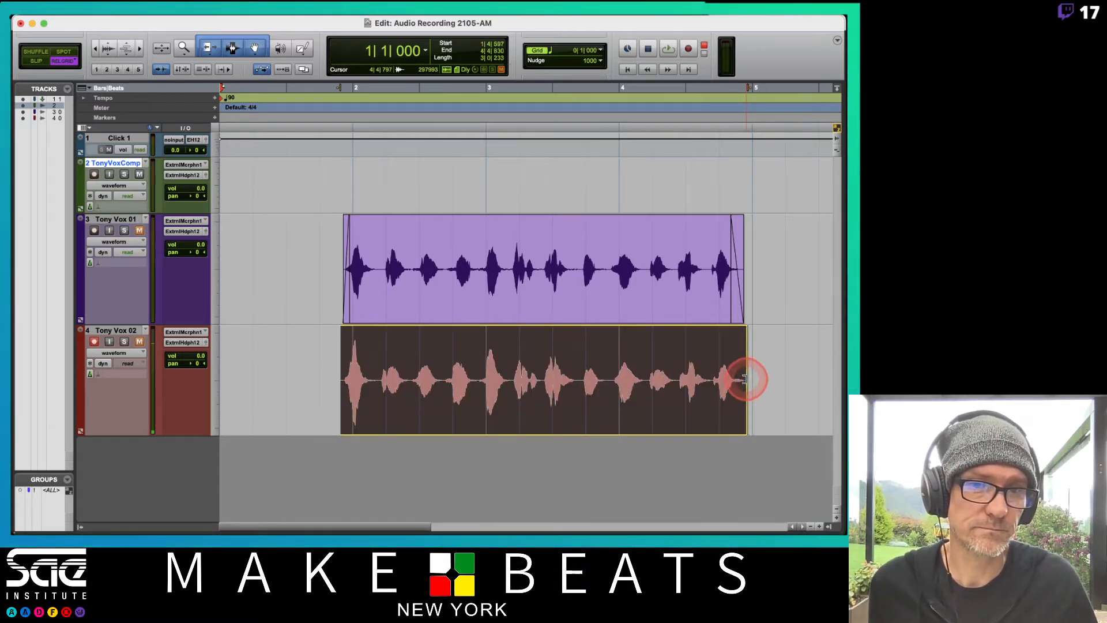
pyautogui.moveTo(745, 379); pyautogui.dragTo(773, 377)
pyautogui.click(349, 380)
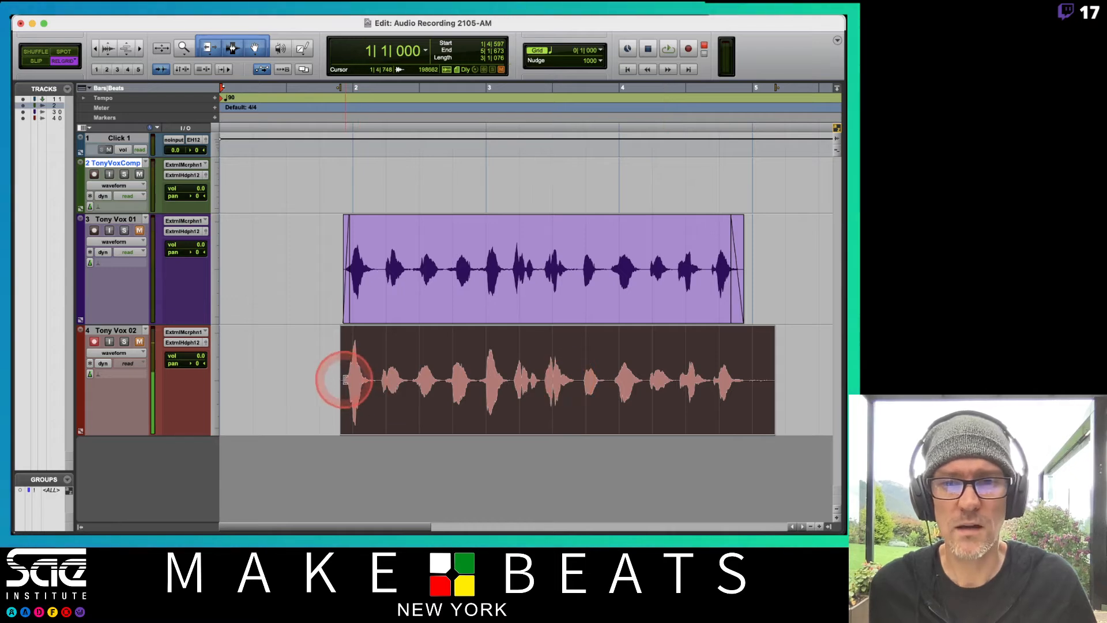
pyautogui.moveTo(344, 379); pyautogui.dragTo(316, 383)
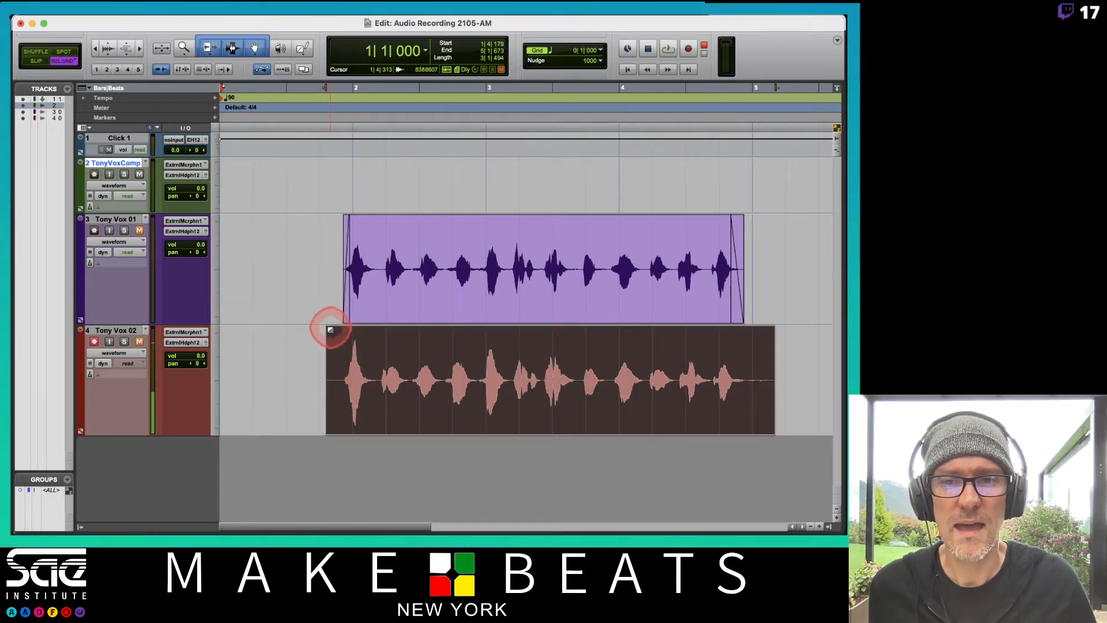
pyautogui.moveTo(331, 329); pyautogui.dragTo(341, 326)
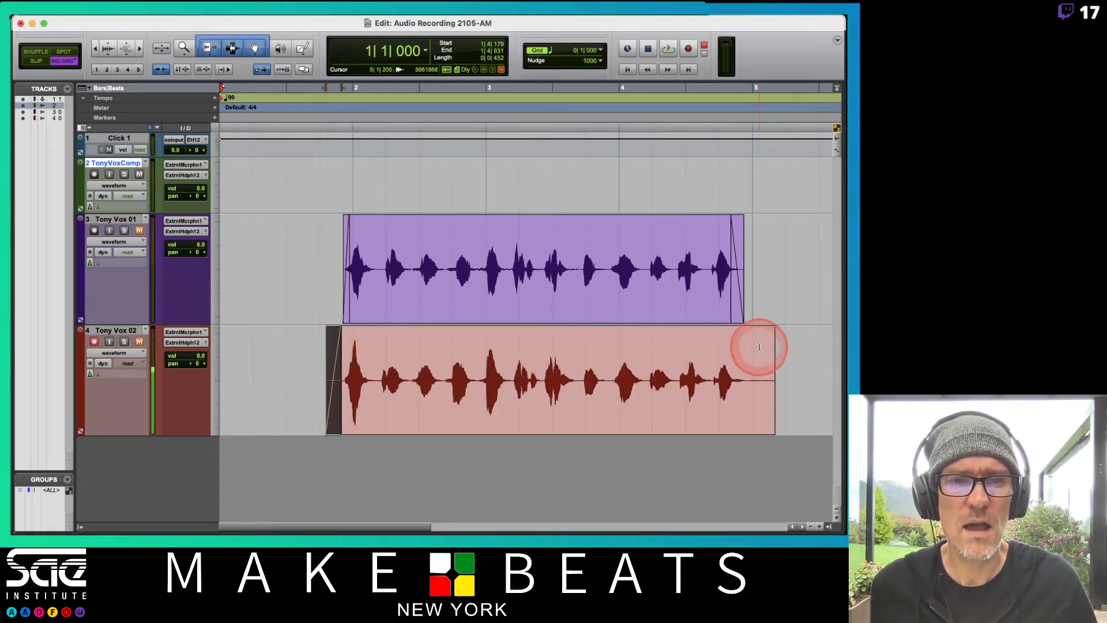
pyautogui.moveTo(771, 329); pyautogui.dragTo(750, 334)
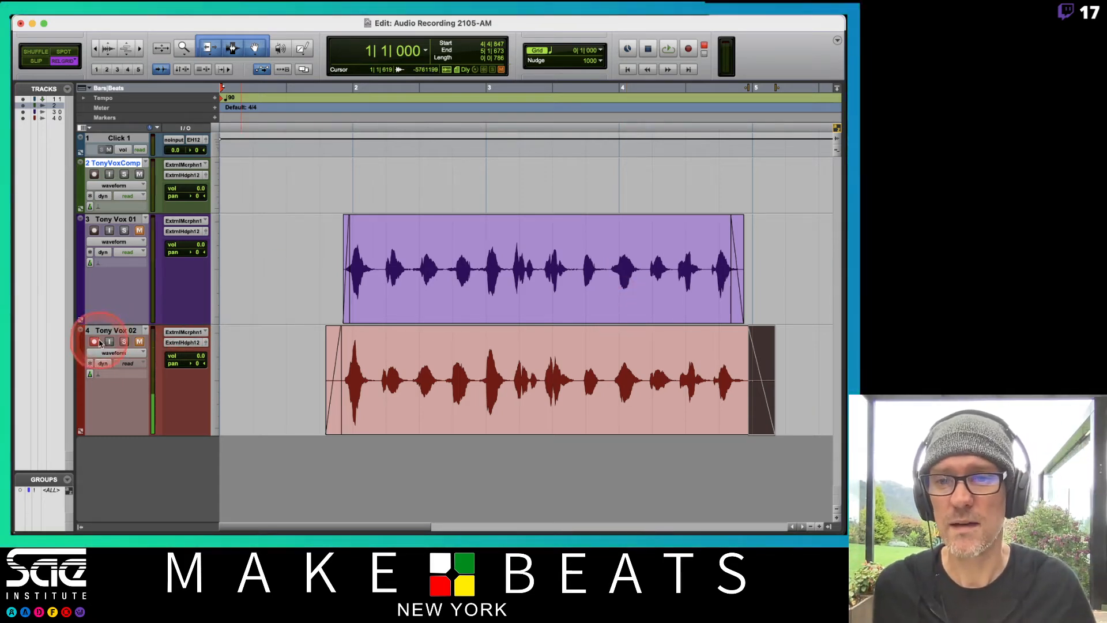
# Play back the second vocal take from 1|4|000 and mute the click track
pyautogui.click(312, 349)
pyautogui.press('space')
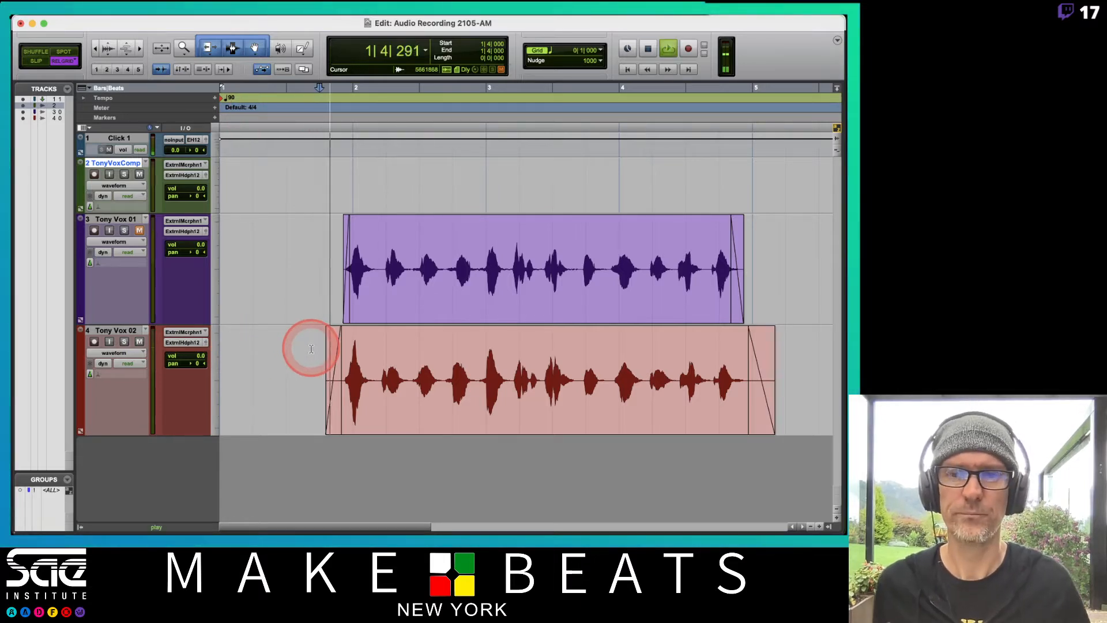
pyautogui.click(109, 149)
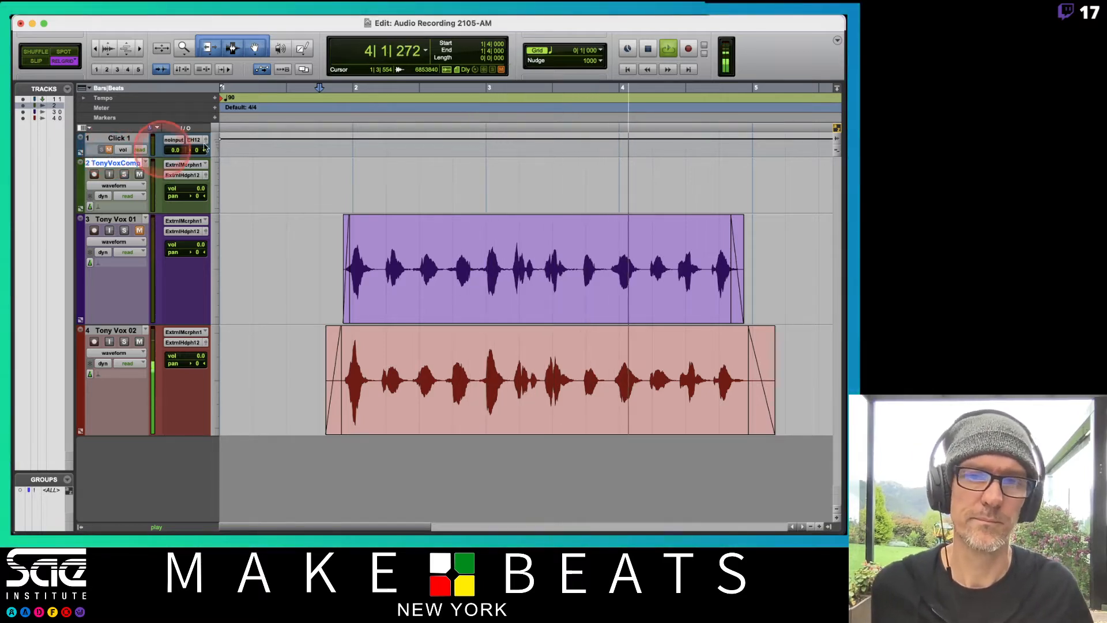
# Unmute the first vocal track, mute the second, and play back the first take from 1|4|000 for comparison
pyautogui.click(138, 231)
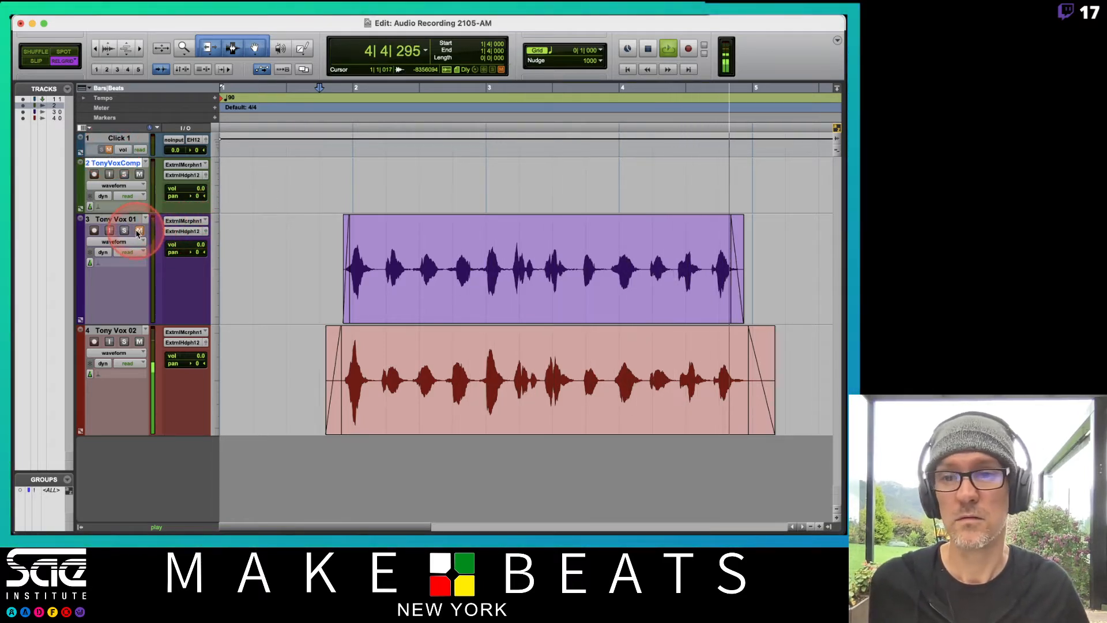
pyautogui.press('space')
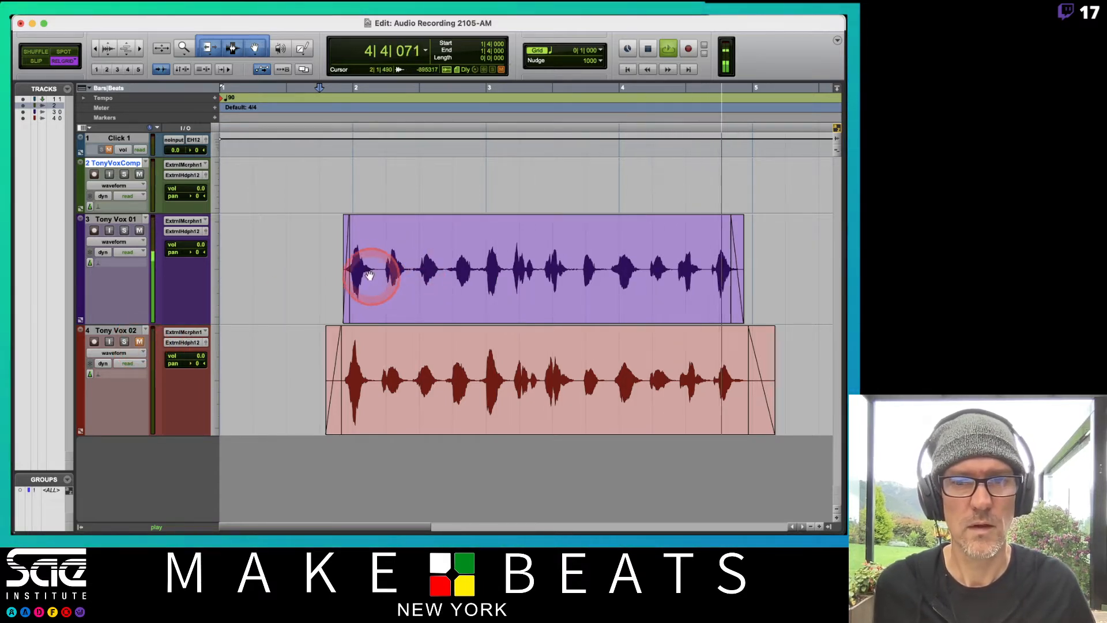
pyautogui.press('space')
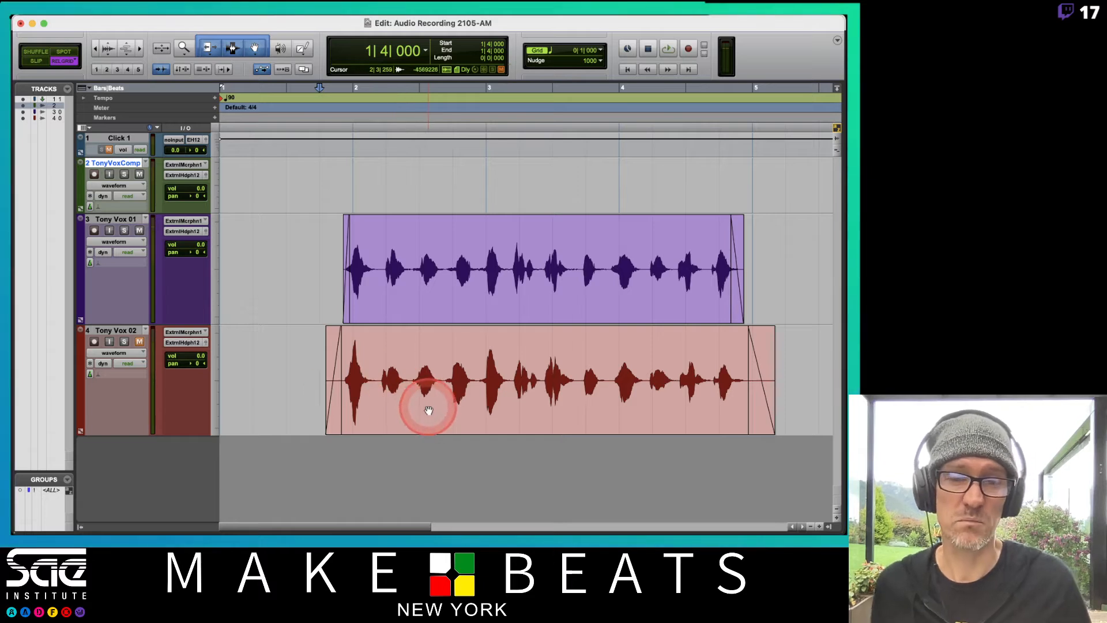
# Copy the whole second vocal clip to the comp track at the same position and set the comp track's height to large
pyautogui.moveTo(378, 261)
pyautogui.mouseDown()
pyautogui.moveTo(415, 258)
pyautogui.moveTo(399, 263)
pyautogui.mouseUp()
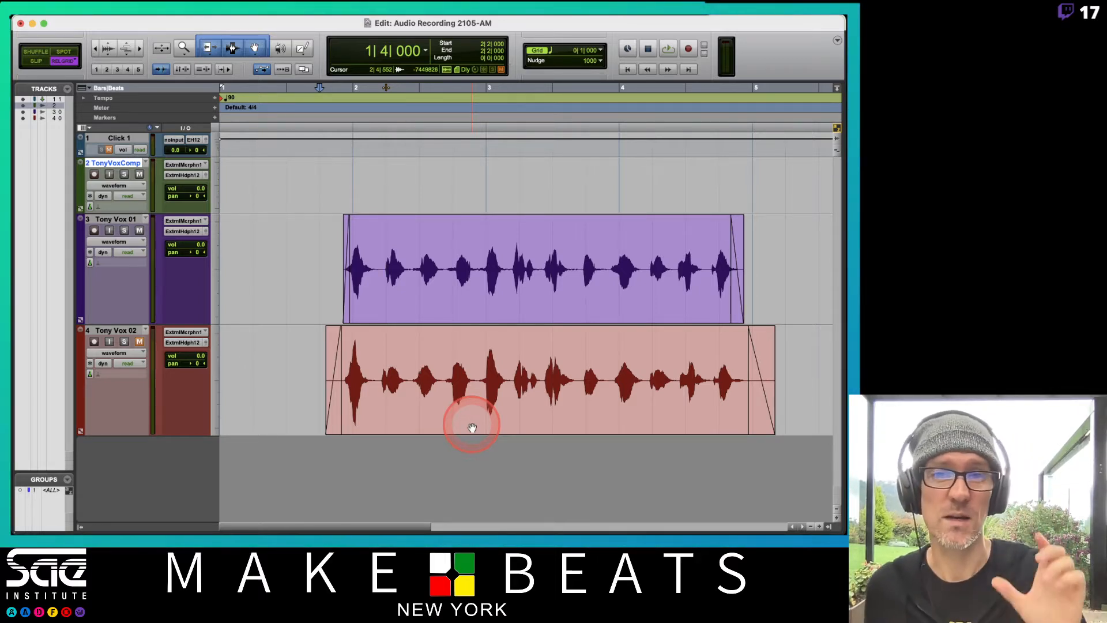
pyautogui.moveTo(472, 427); pyautogui.dragTo(451, 174)
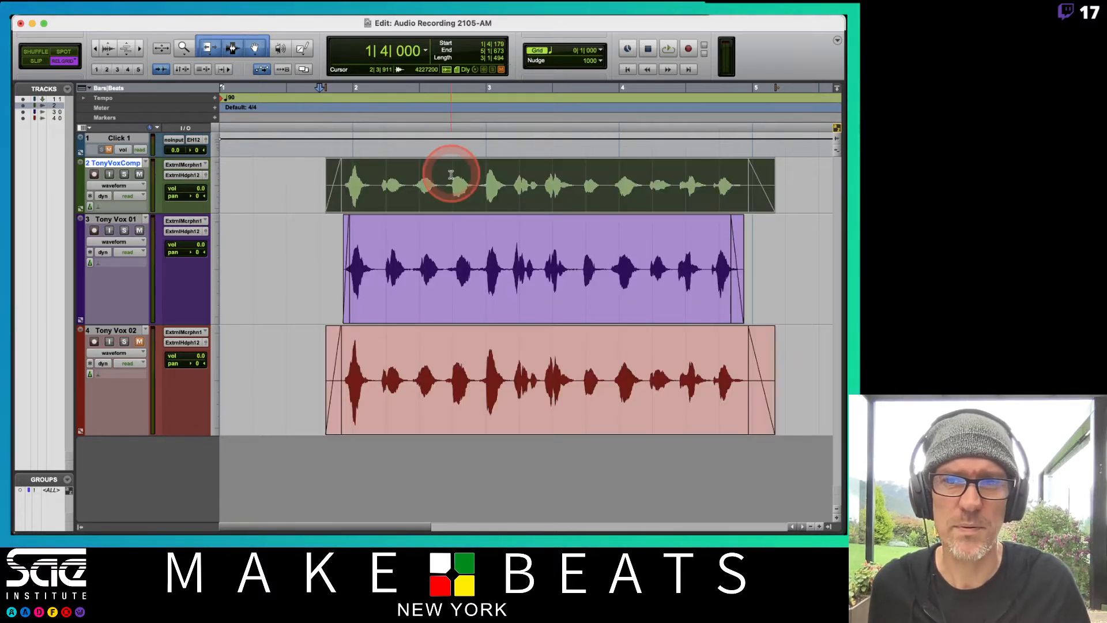
pyautogui.click(217, 196)
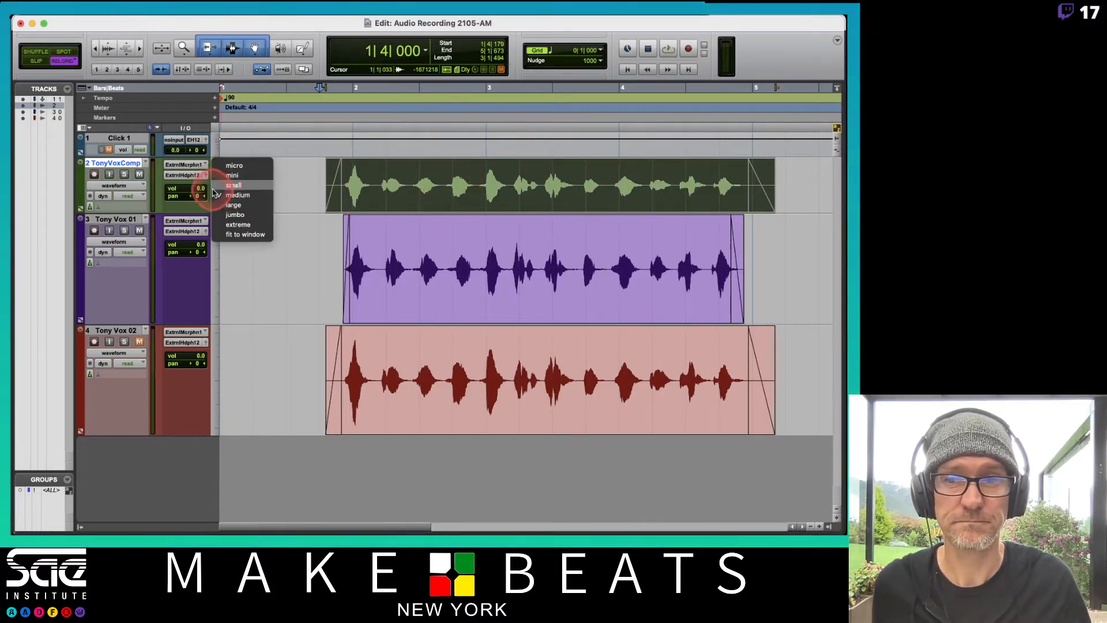
pyautogui.click(218, 205)
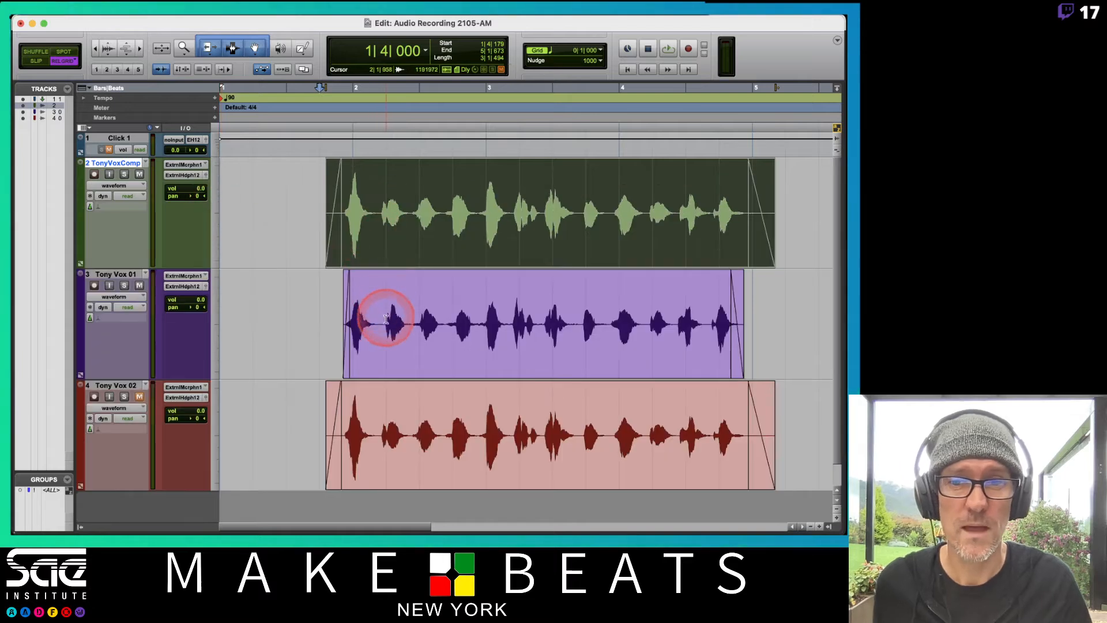
# Copy the first vocal take's section from about 2|1|774 to 2|2|750 onto the comp track in place, and play back the comp from 1|4|000
pyautogui.moveTo(379, 321); pyautogui.dragTo(413, 340)
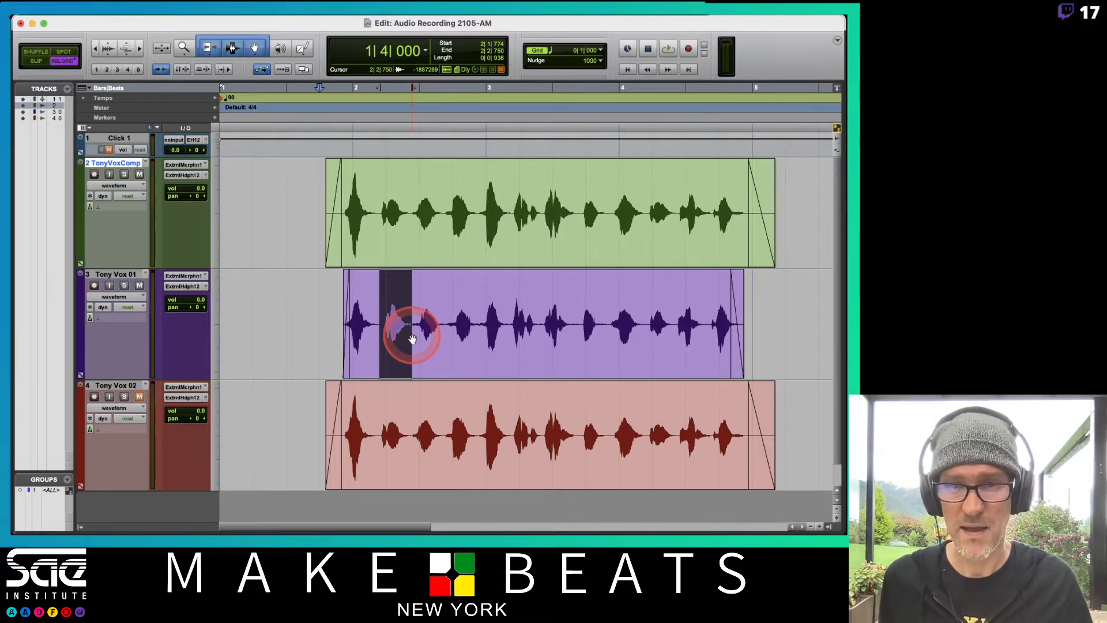
pyautogui.click(393, 348)
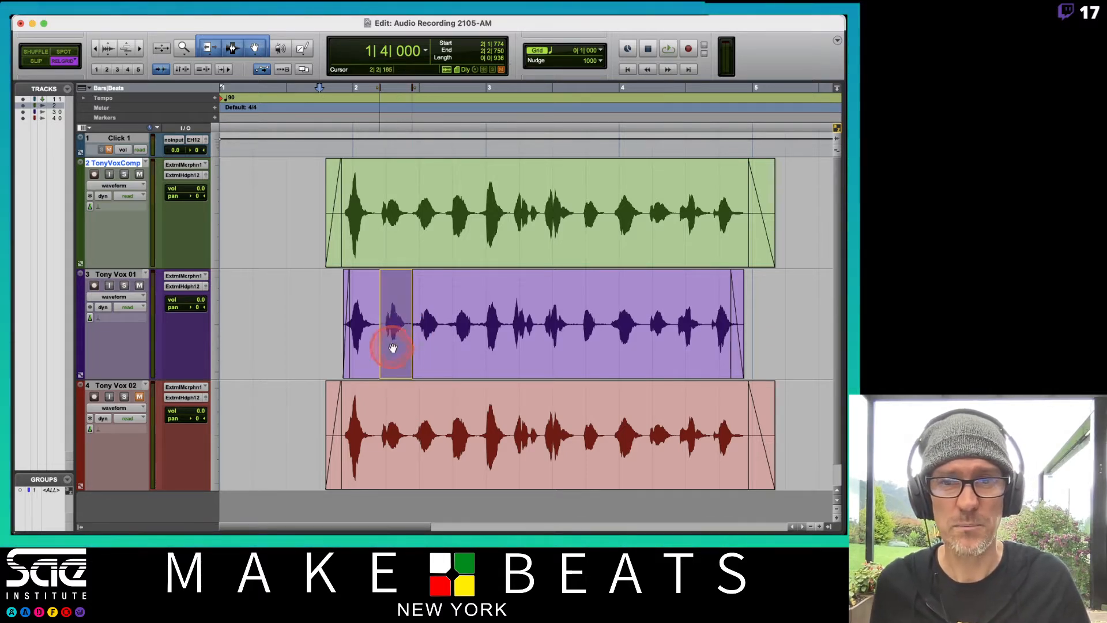
pyautogui.moveTo(395, 294); pyautogui.dragTo(396, 242)
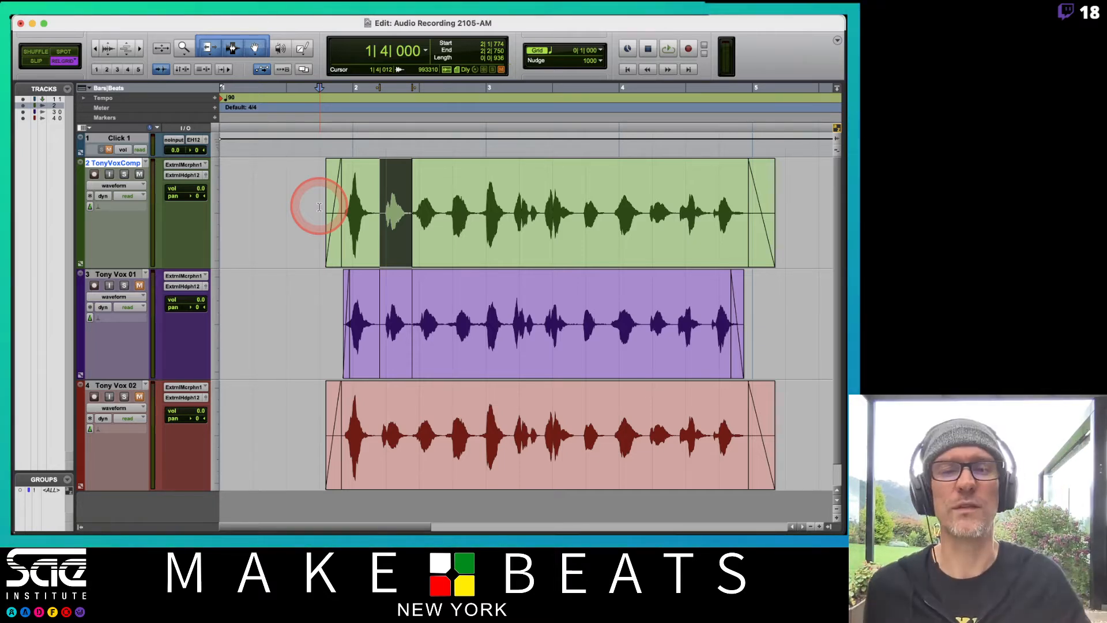
pyautogui.press('space')
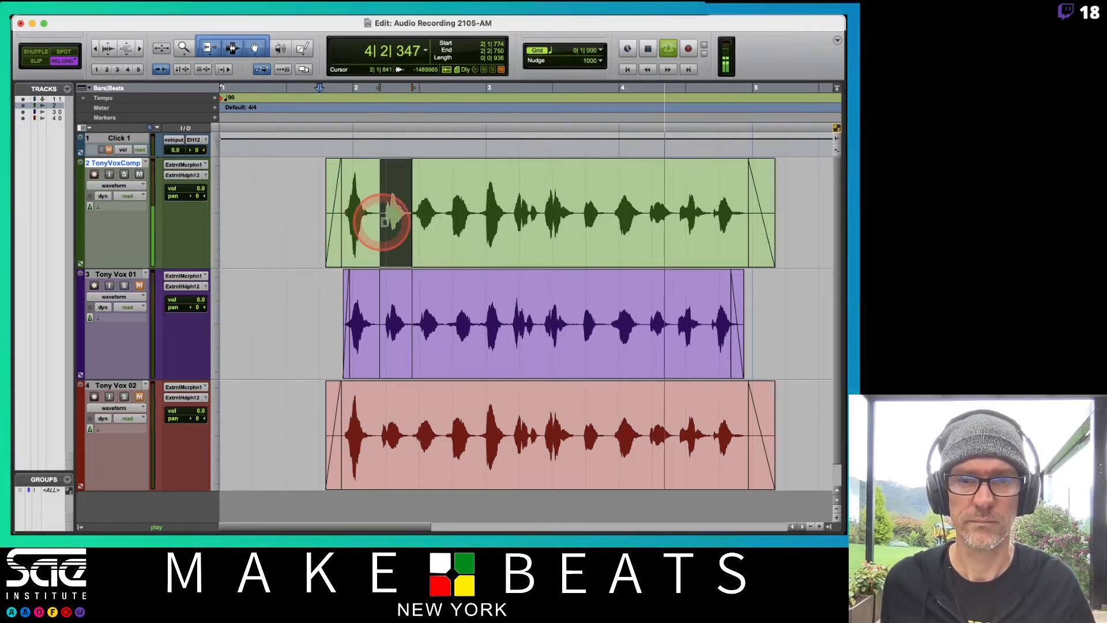
pyautogui.press('space')
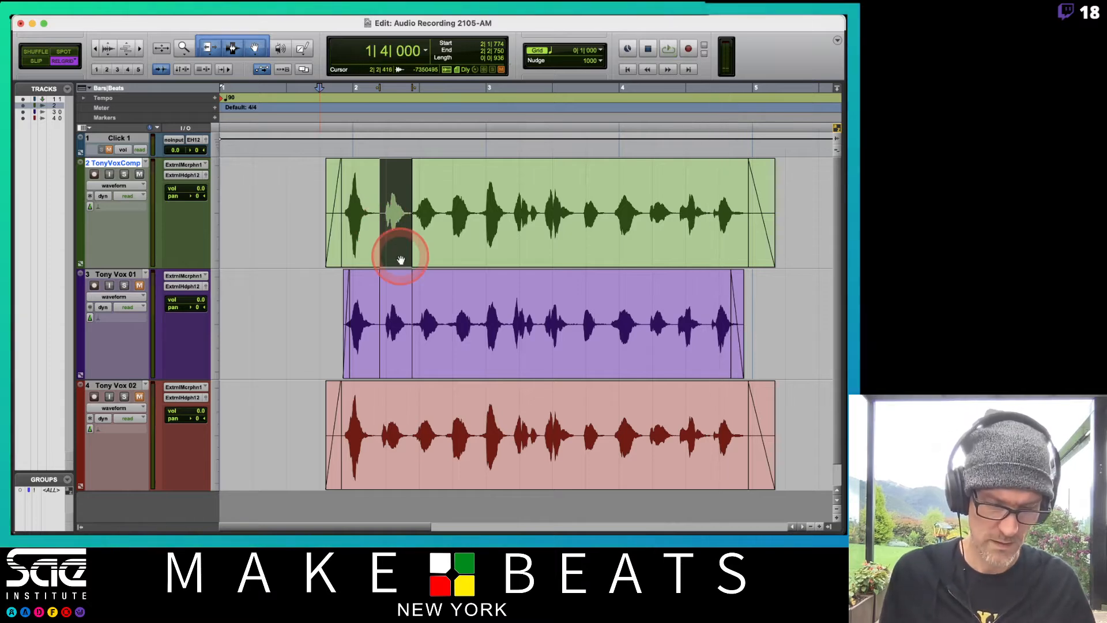
# In Slip mode, move the comp track's pasted word clip slightly earlier to start at 2|1|746, and play back the comp
pyautogui.press('t')
pyautogui.press('t')
pyautogui.press('t')
pyautogui.press('t')
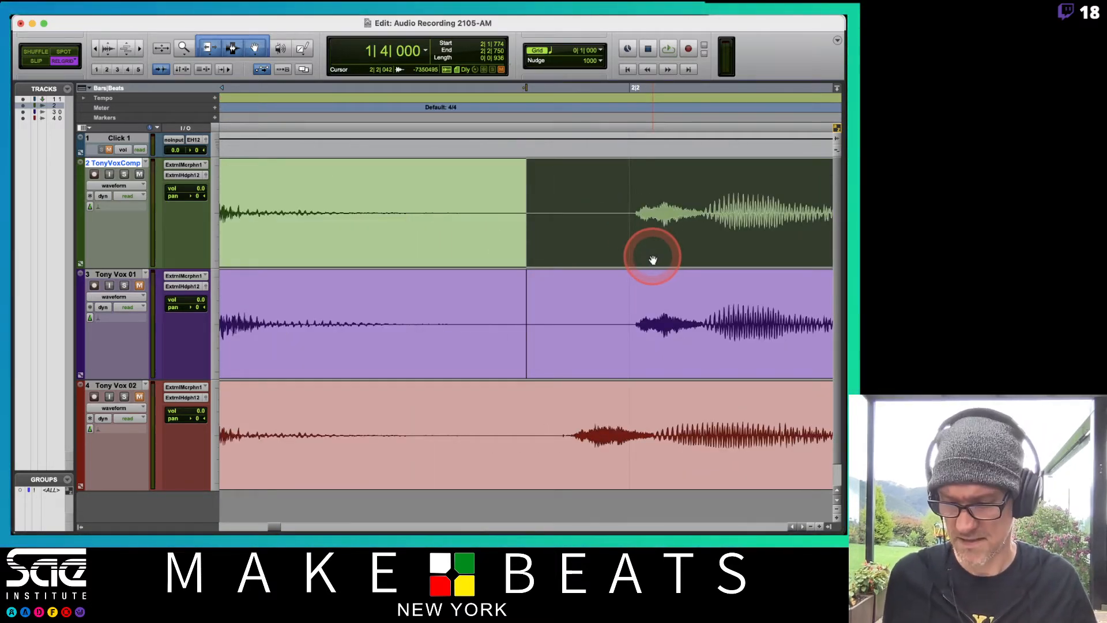
pyautogui.moveTo(652, 260); pyautogui.dragTo(637, 261)
pyautogui.press('r')
pyautogui.press('r')
pyautogui.press('r')
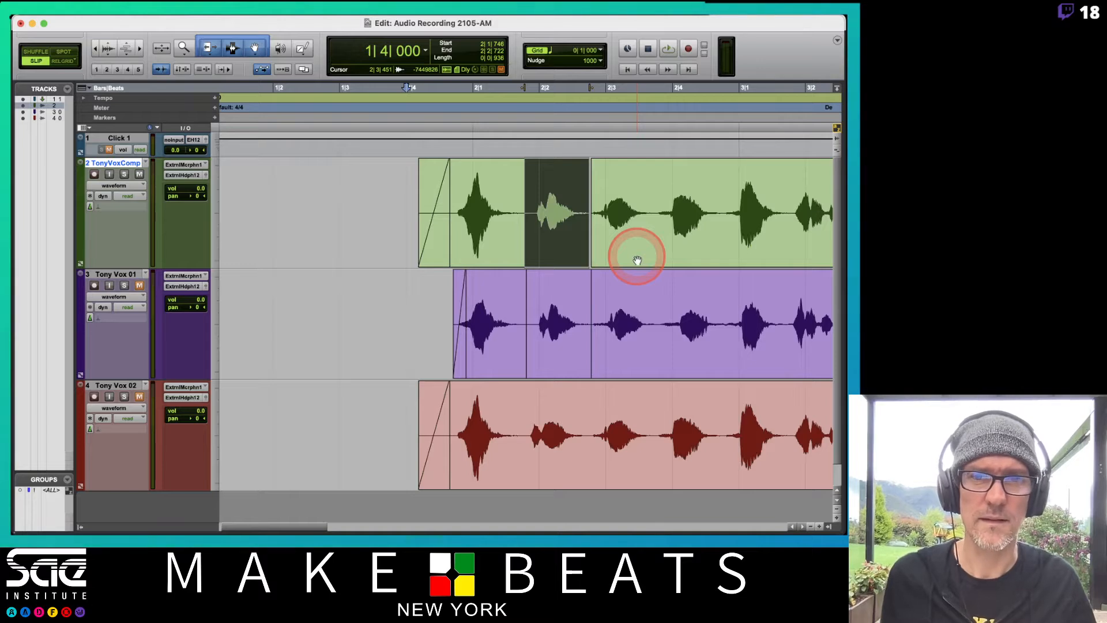
pyautogui.press('space')
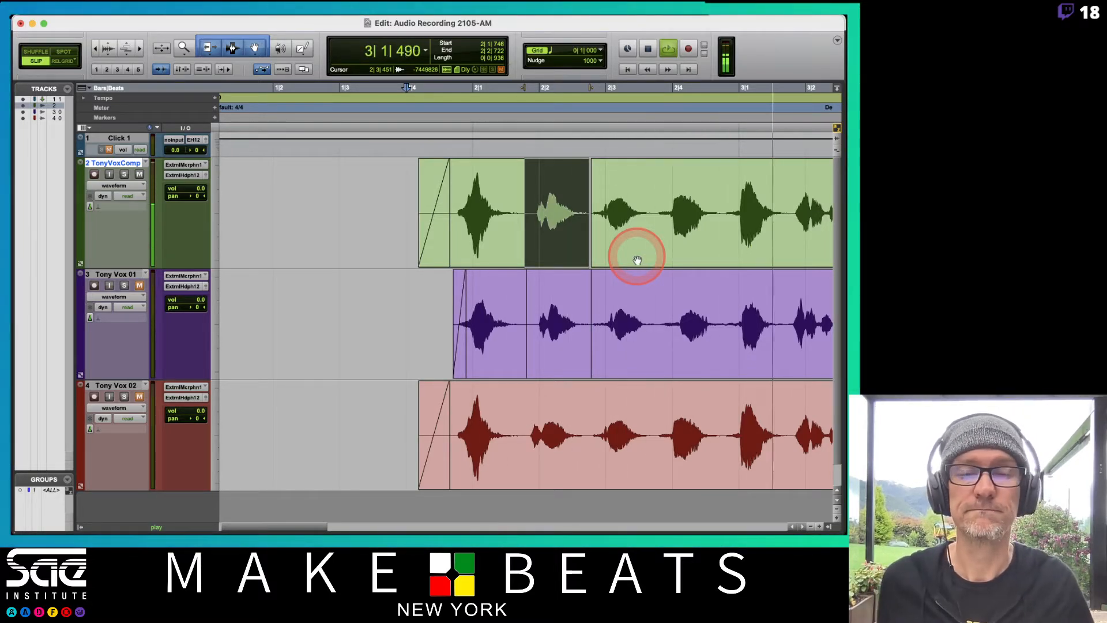
pyautogui.press('space')
# Move the same pasted word clip on the comp track earlier again to start at 2|1|700
pyautogui.press('r')
pyautogui.press('r')
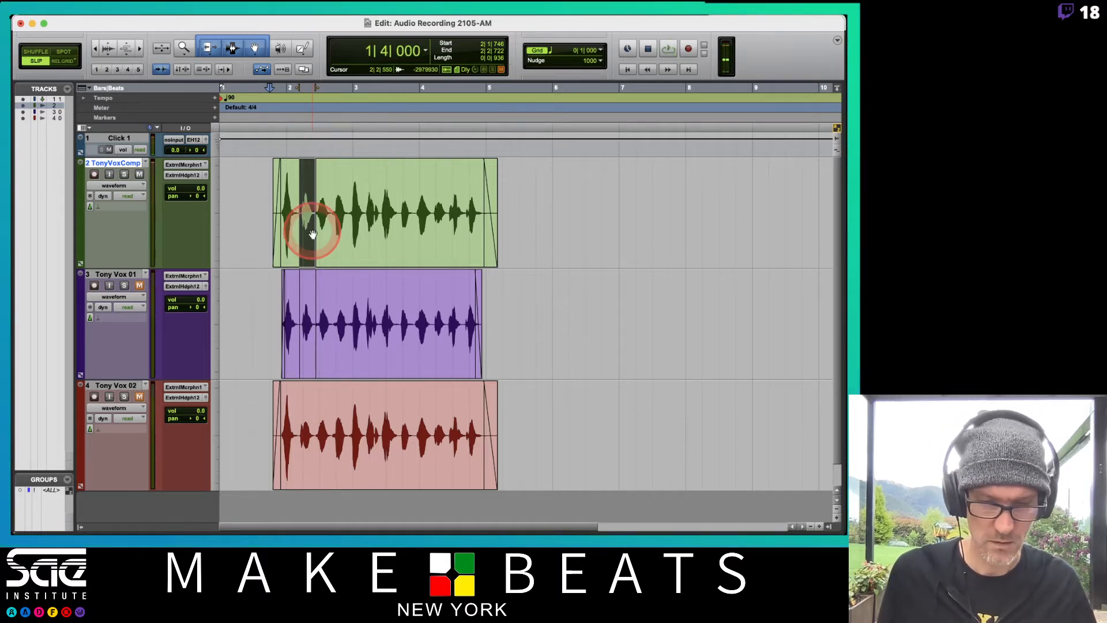
pyautogui.press('t')
pyautogui.press('t')
pyautogui.press('t')
pyautogui.moveTo(602, 250); pyautogui.dragTo(596, 249)
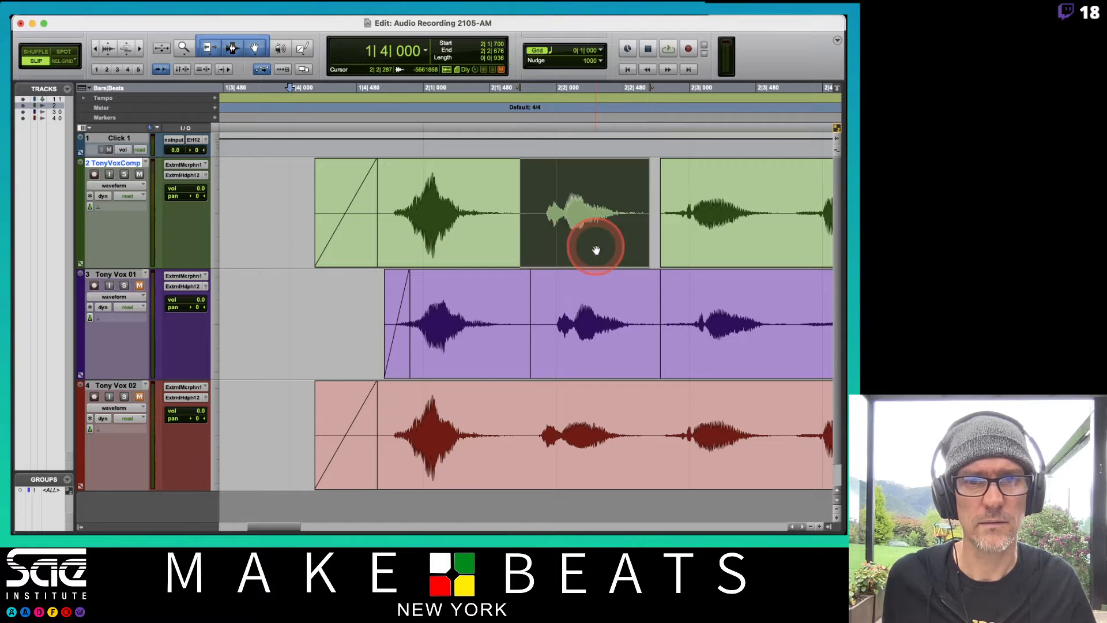
# Play back the comp from 1|4|000 to check the timing of the moved clip
pyautogui.press('space')
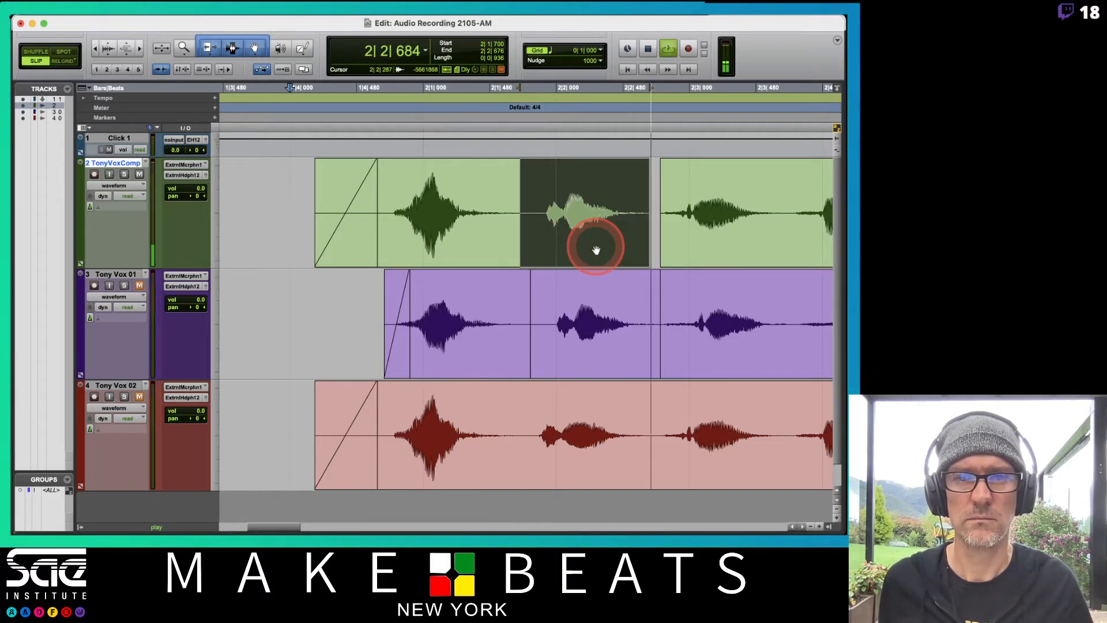
pyautogui.press('r')
pyautogui.press('r')
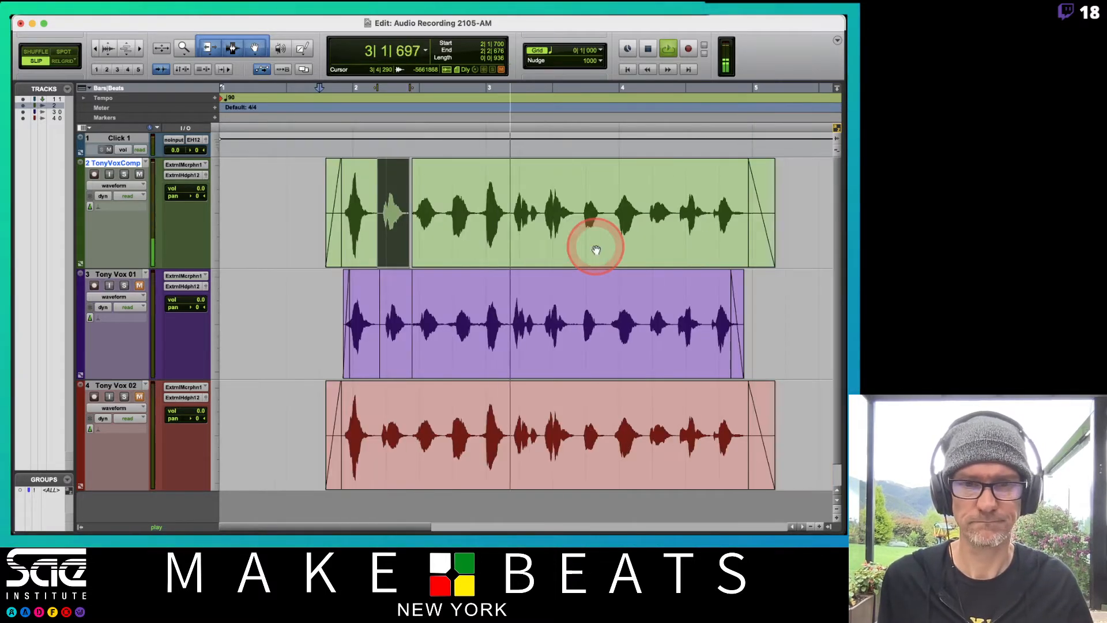
pyautogui.press('t')
pyautogui.press('t')
pyautogui.press('t')
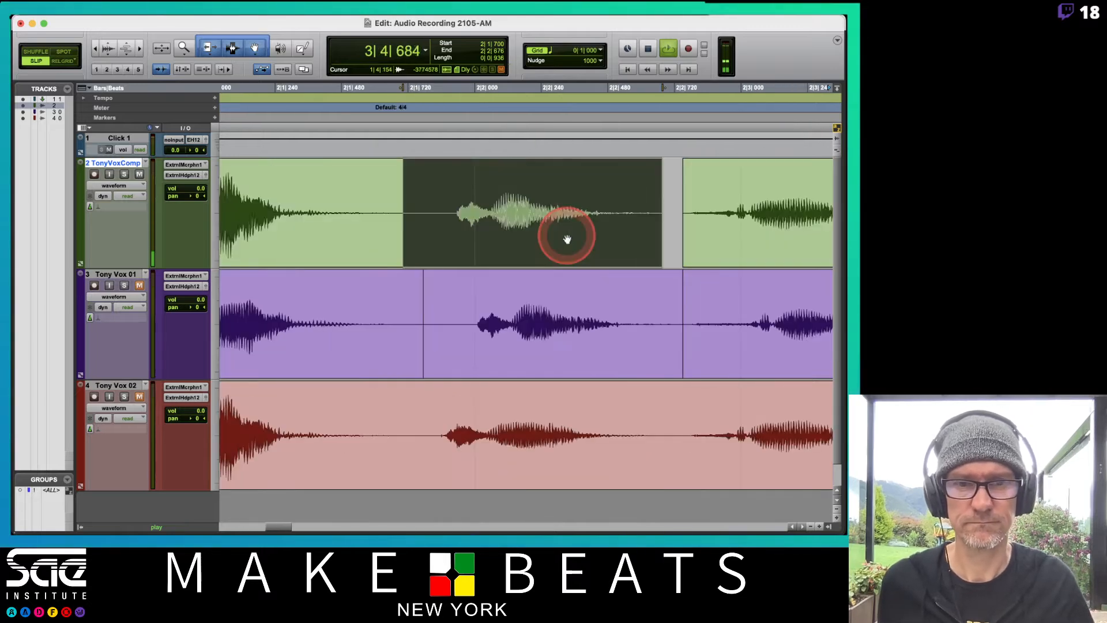
pyautogui.press('r')
pyautogui.press('r')
pyautogui.press('r')
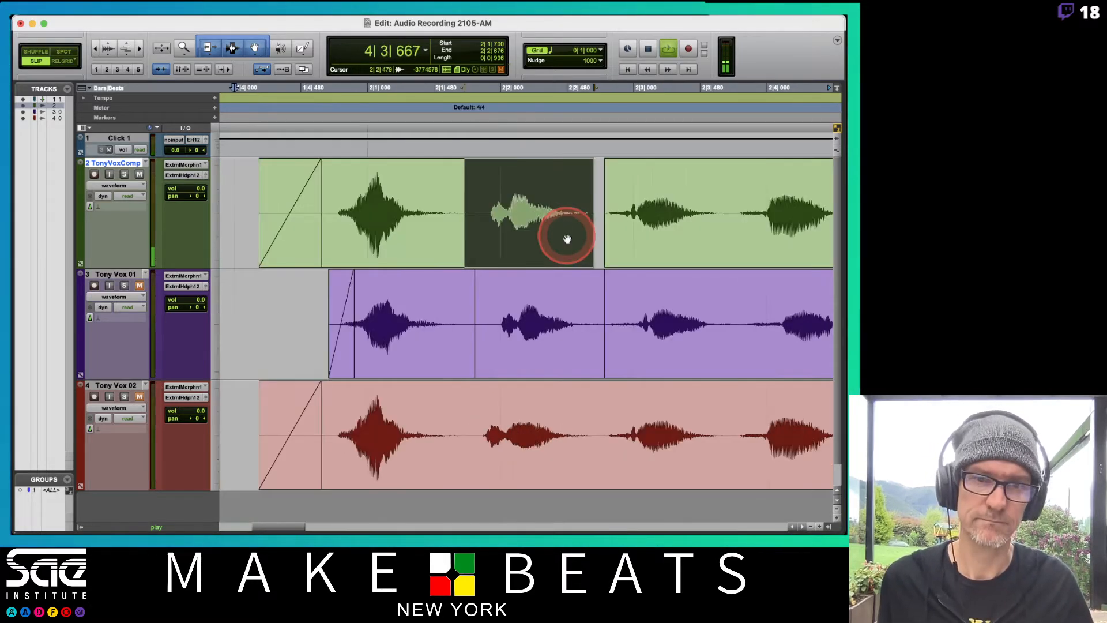
pyautogui.press('space')
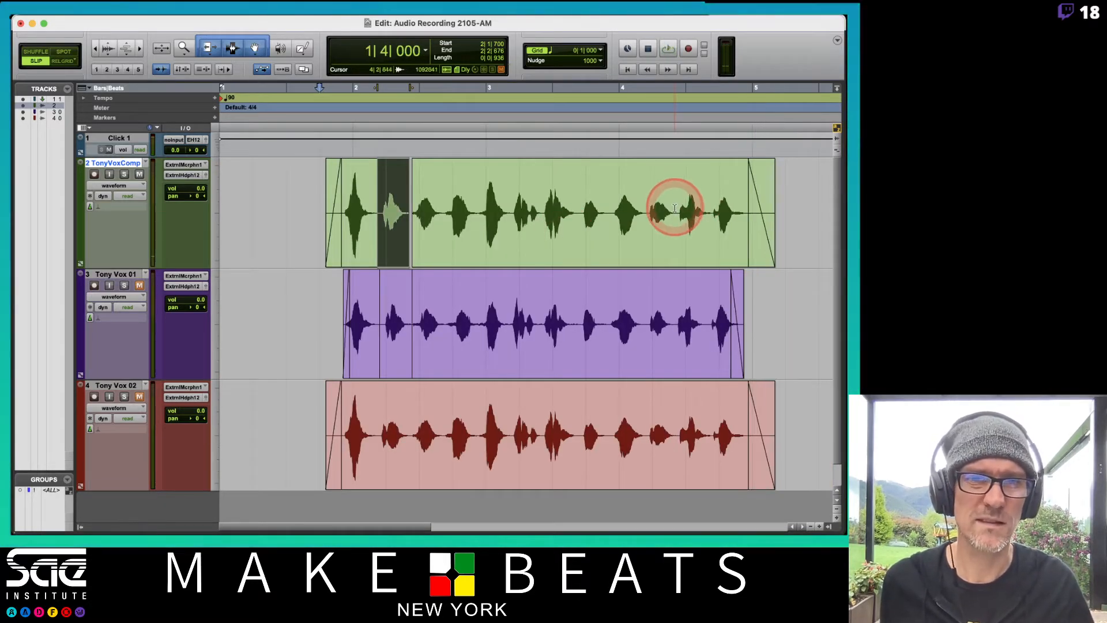
# Play back the comp's ending from 4|1|835, and compare it with the first vocal take by muting the comp and unmuting the take
pyautogui.click(673, 207)
pyautogui.click(648, 206)
pyautogui.press('space')
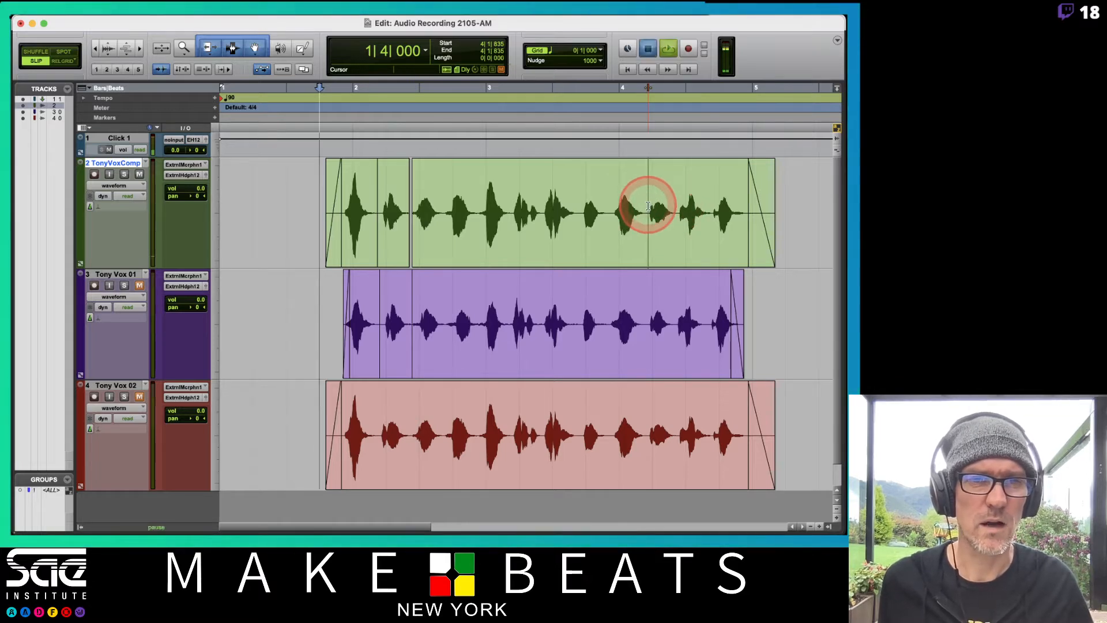
pyautogui.press('space')
pyautogui.press('space')
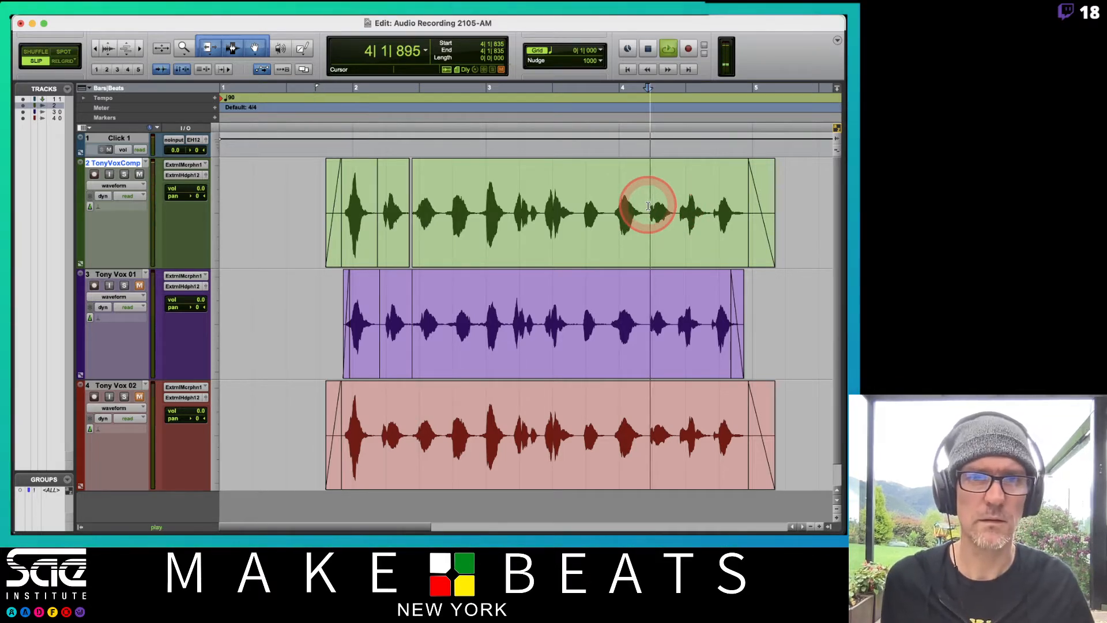
pyautogui.press('space')
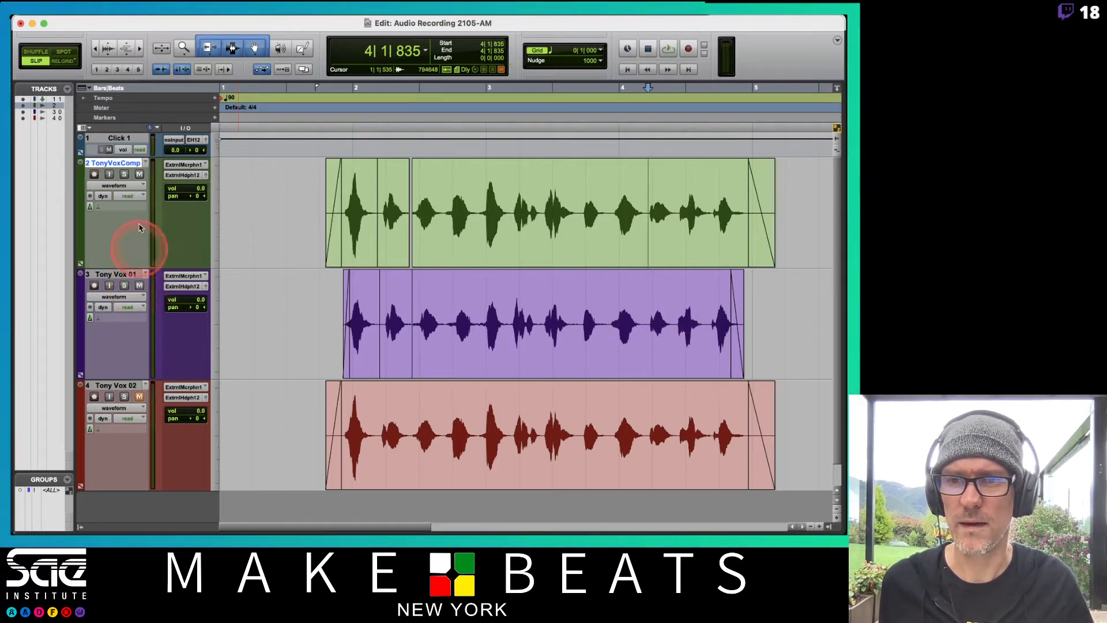
pyautogui.press('space')
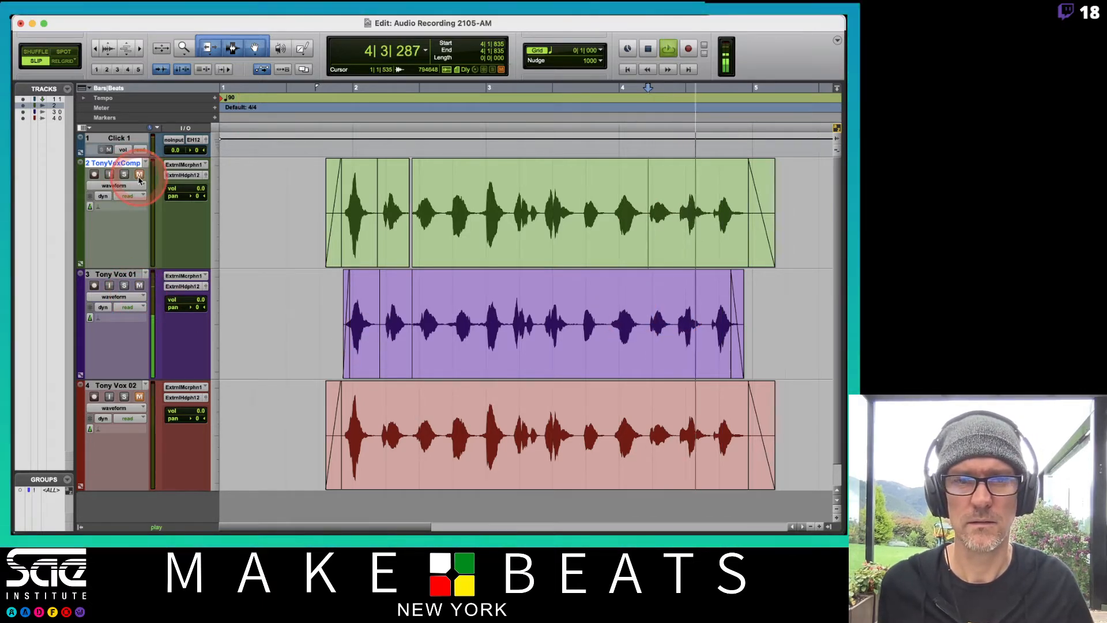
pyautogui.press('space')
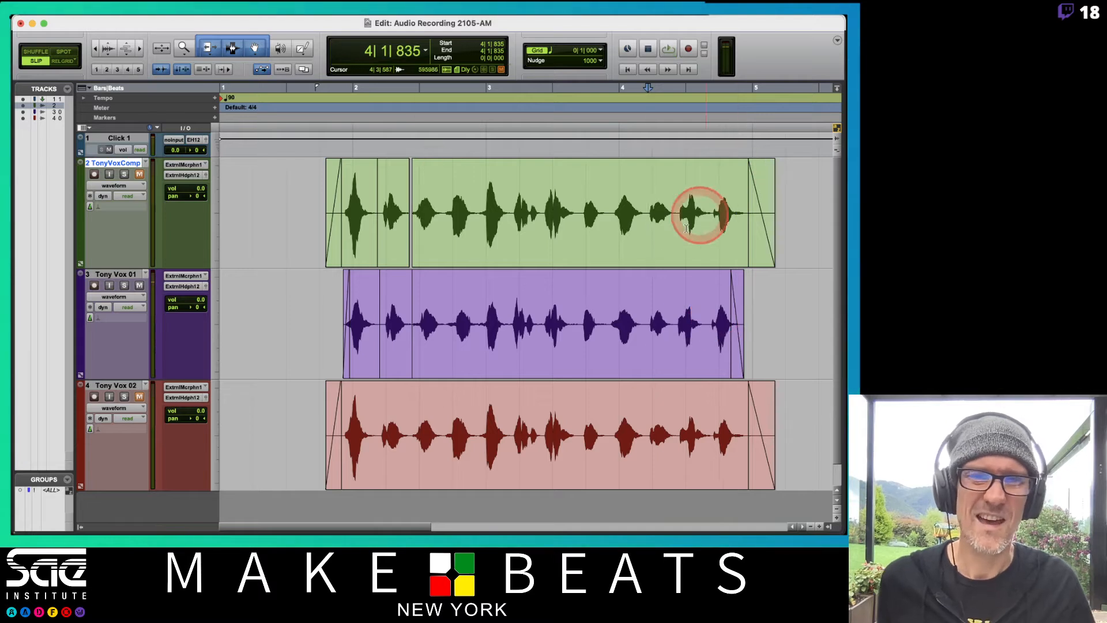
# Unmute the comp track, mute the first take, and select the comp's word from about 4|2|742 to 4|3|758
pyautogui.click(678, 209)
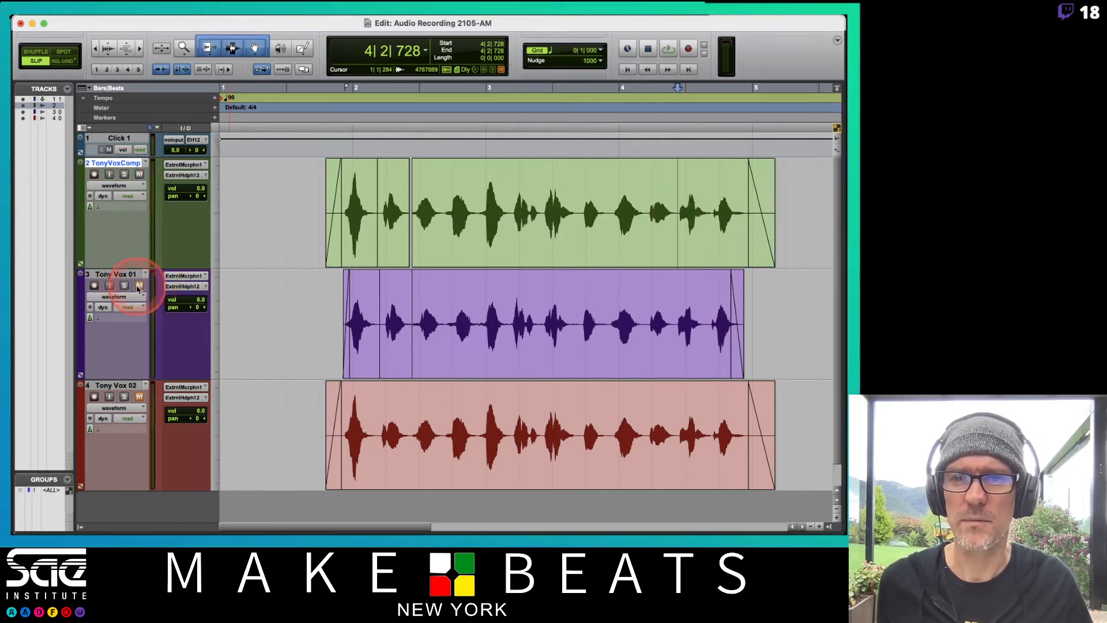
pyautogui.click(630, 229)
pyautogui.press('super+bracketright')
pyautogui.press('super+bracketright')
pyautogui.press('super+bracketright')
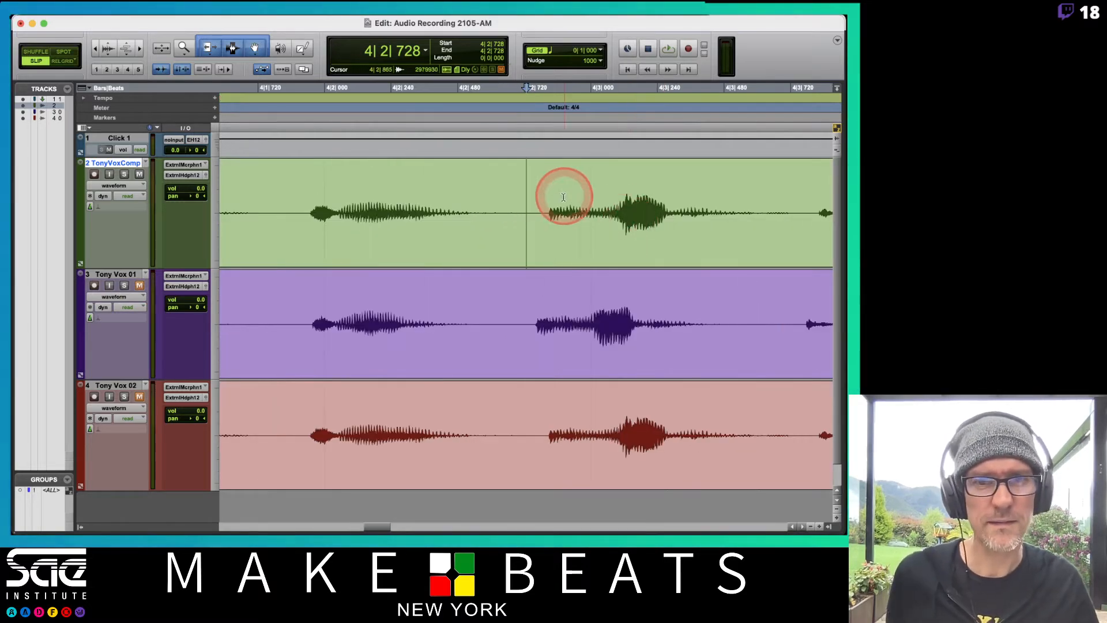
pyautogui.moveTo(531, 206); pyautogui.dragTo(803, 223)
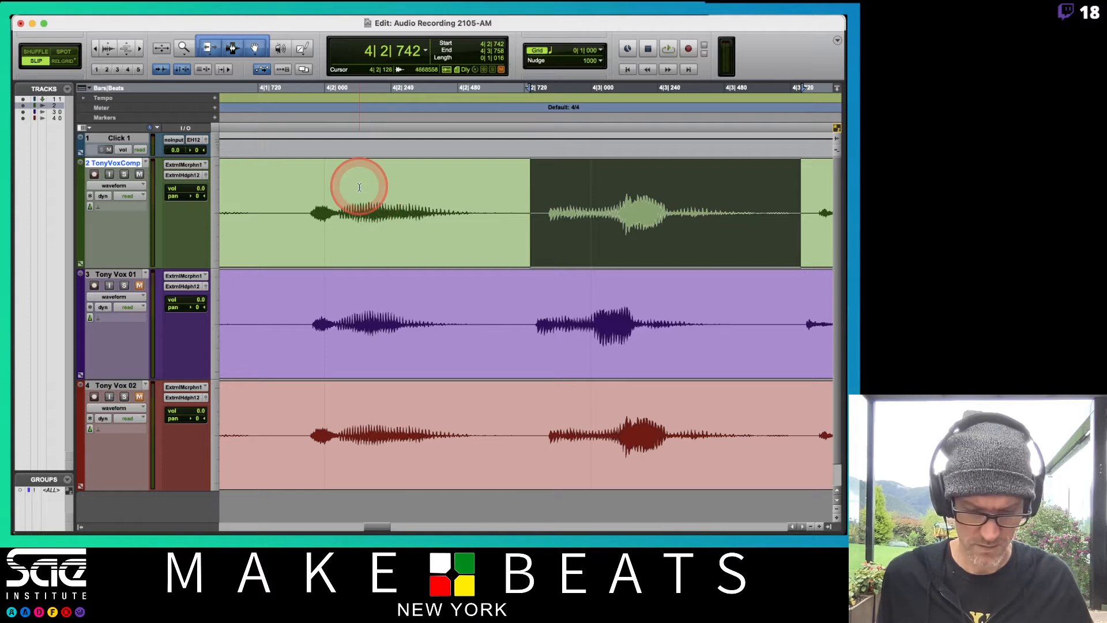
# Play back the comp track's last words from 3|4|763
pyautogui.press('super+bracketleft')
pyautogui.click(264, 184)
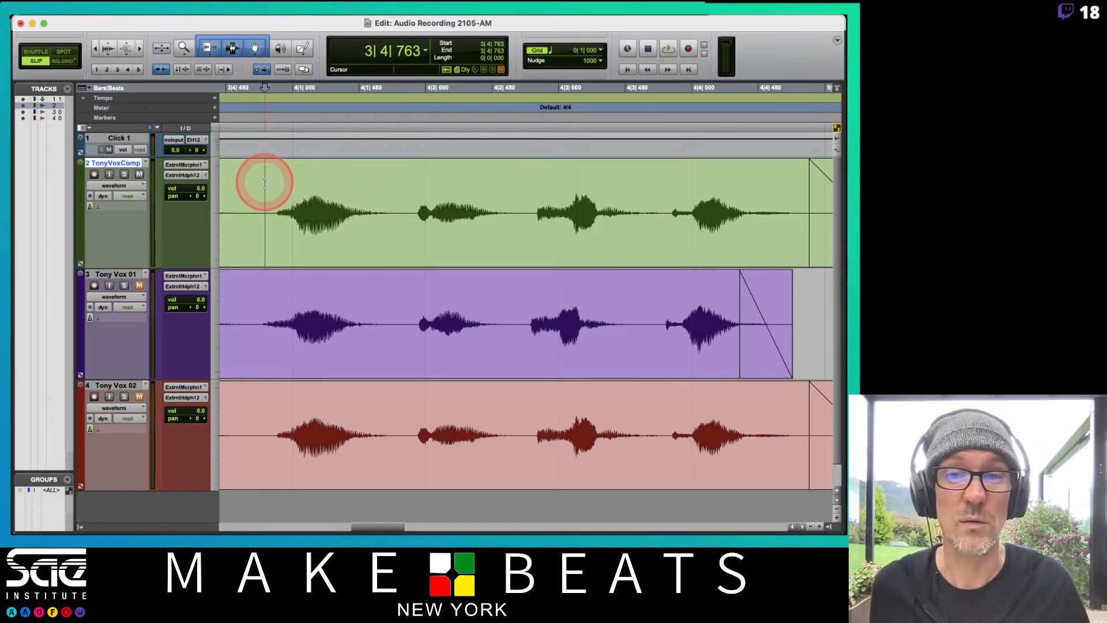
pyautogui.press('space')
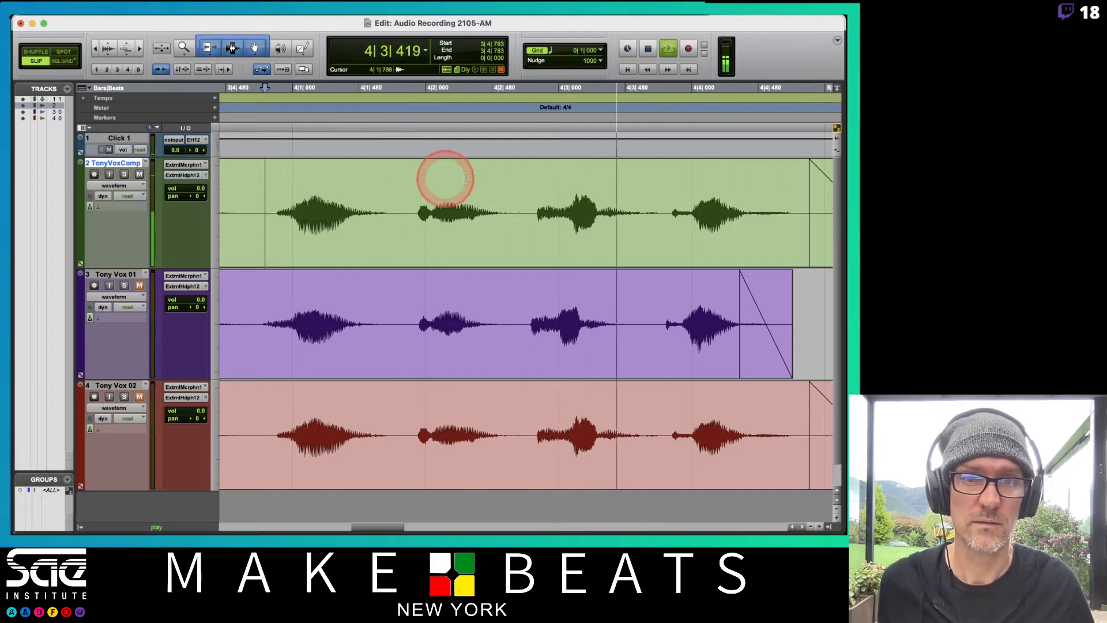
pyautogui.press('space')
# Separate the comp track's section from about 4|2|753 to 4|3|754, move it earlier to start at 4|2|661, and play it back
pyautogui.moveTo(616, 206); pyautogui.dragTo(664, 211)
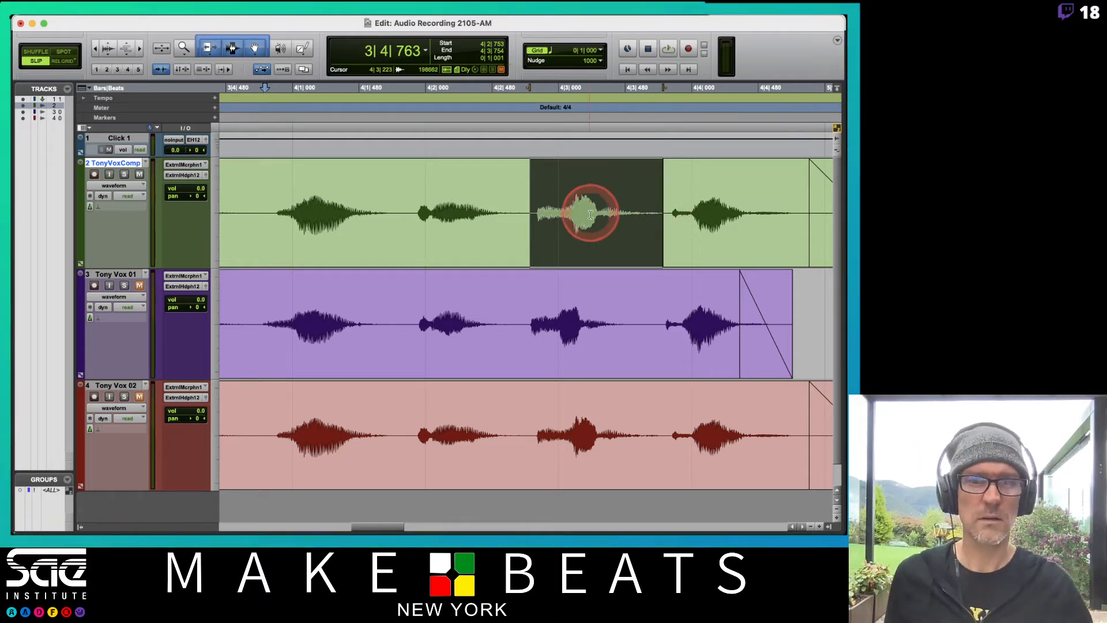
pyautogui.moveTo(583, 254); pyautogui.dragTo(574, 261)
pyautogui.press('space')
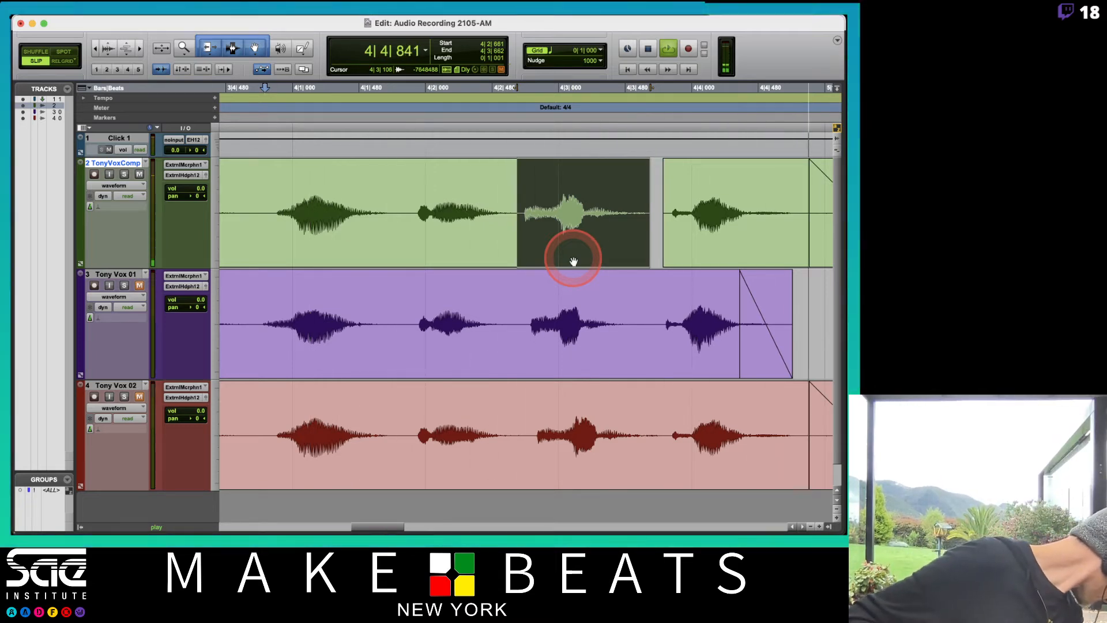
pyautogui.press('space')
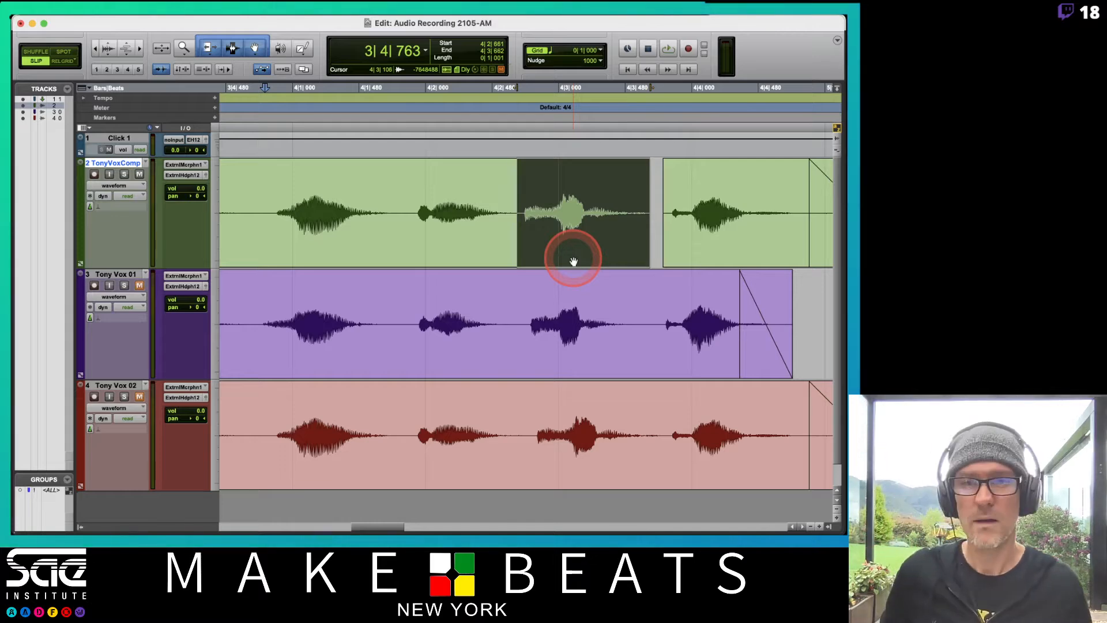
# Play back the whole edited comp track from about 1|4|029
pyautogui.press('super+bracketleft')
pyautogui.press('super+bracketleft')
pyautogui.press('super+bracketleft')
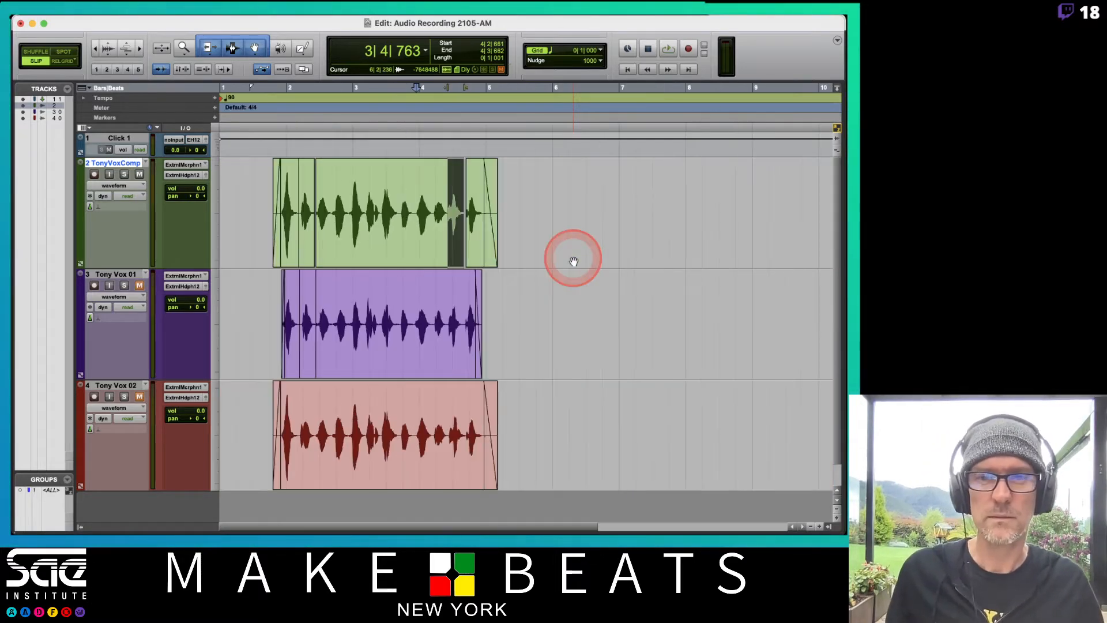
pyautogui.click(268, 97)
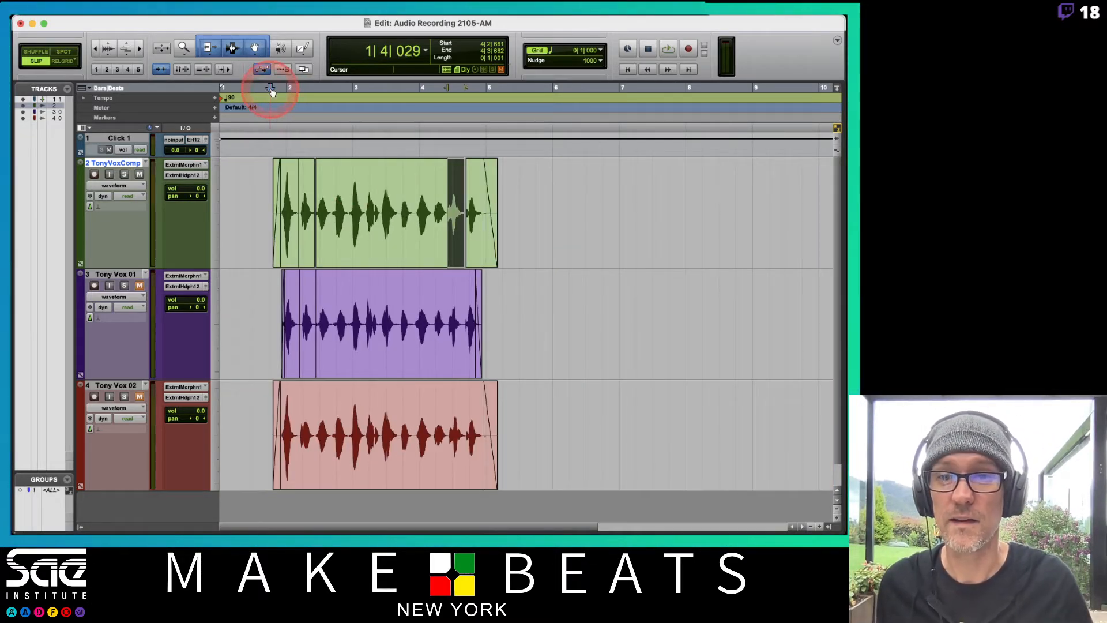
pyautogui.press('space')
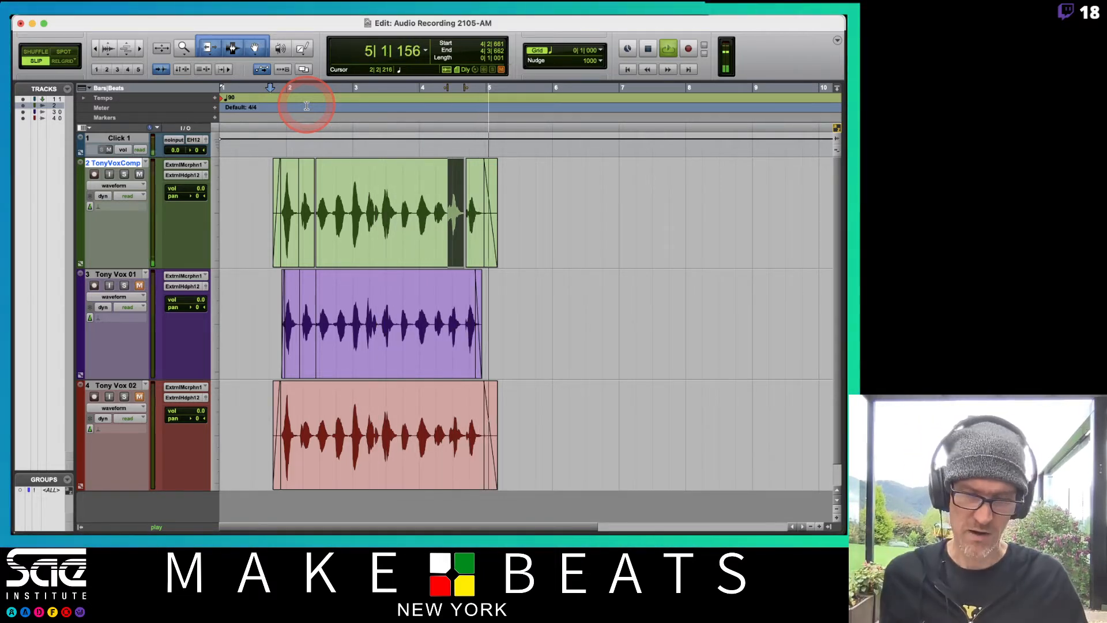
pyautogui.press('space')
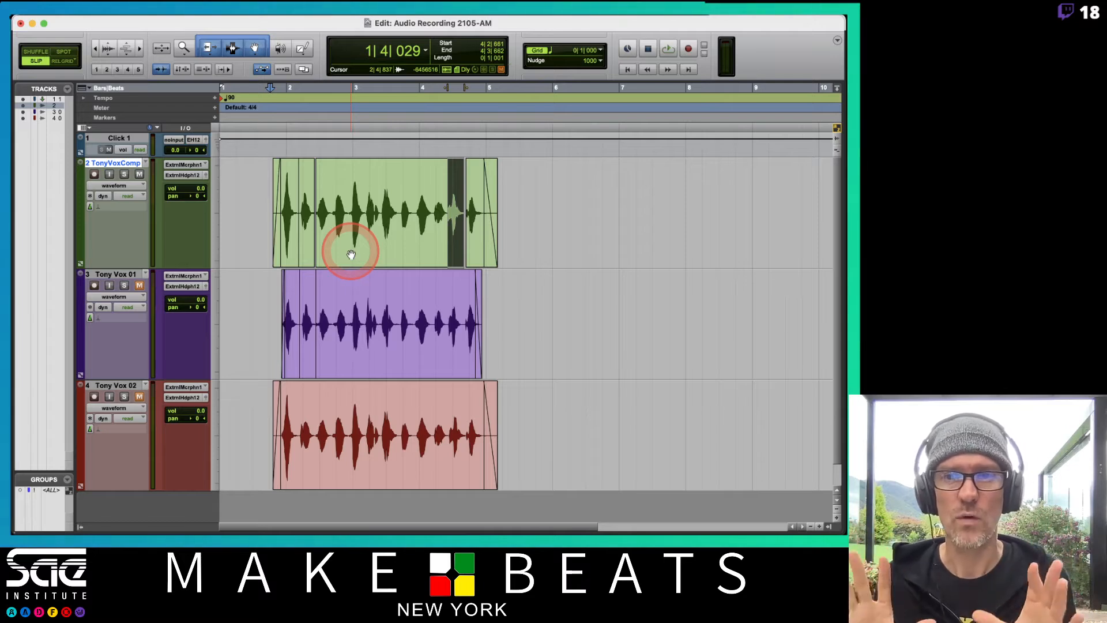
# Delete the comp track and both vocal take tracks, keeping only the click track
pyautogui.keyDown('shift'); pyautogui.click(127, 385); pyautogui.keyUp('shift')
pyautogui.rightClick(127, 385)
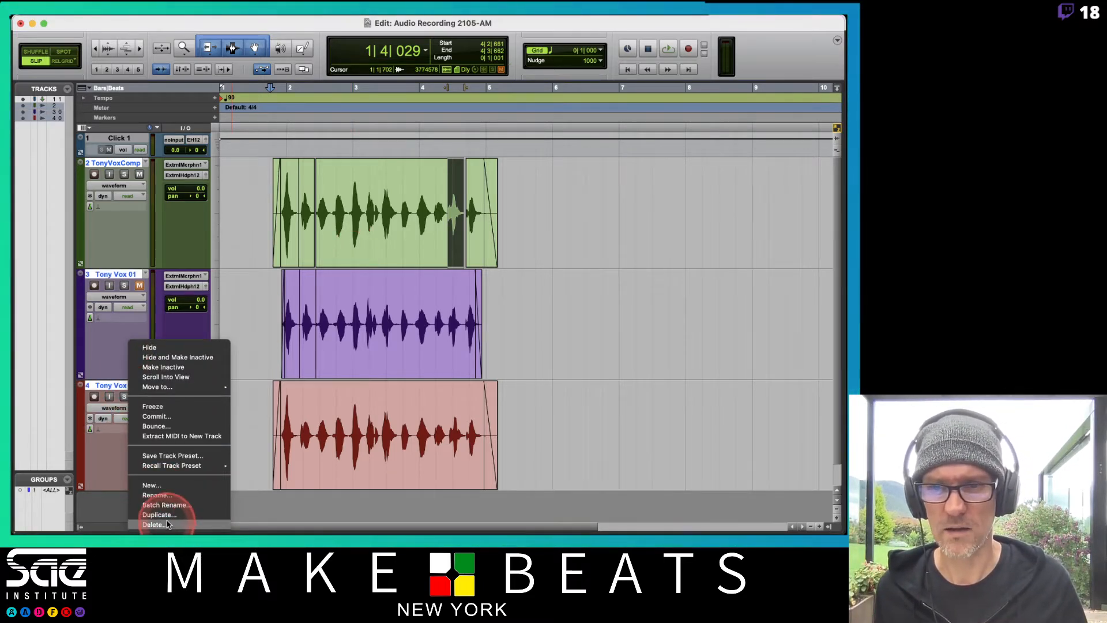
pyautogui.click(167, 520)
pyautogui.click(521, 239)
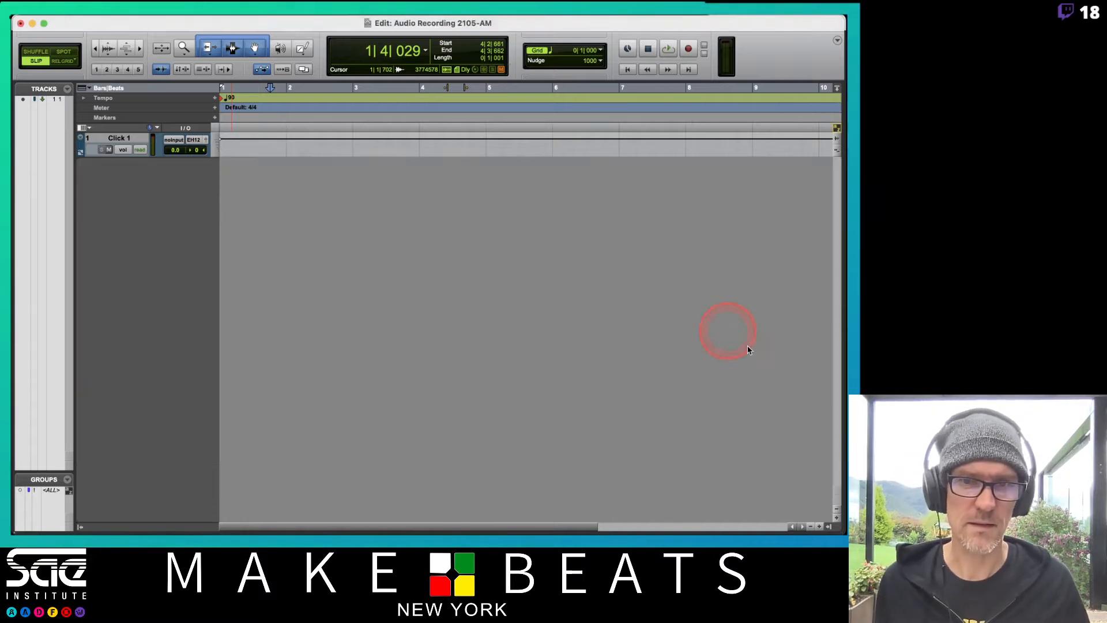
# Show the clips list, widen it enough to read the names, and select all three vocal clips
pyautogui.click(829, 529)
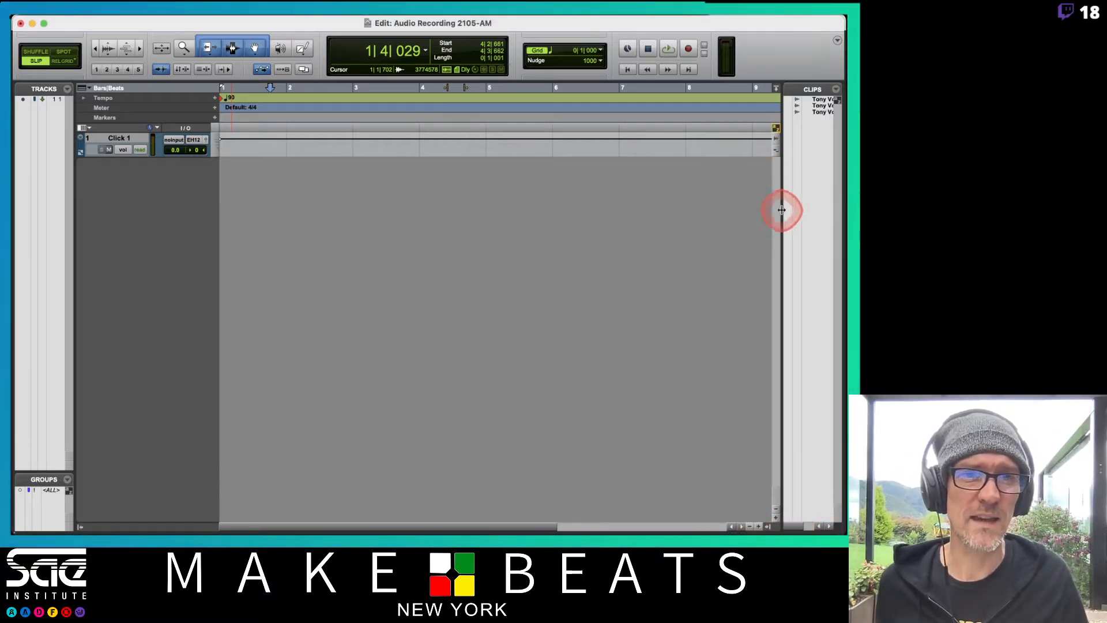
pyautogui.moveTo(782, 209); pyautogui.dragTo(701, 210)
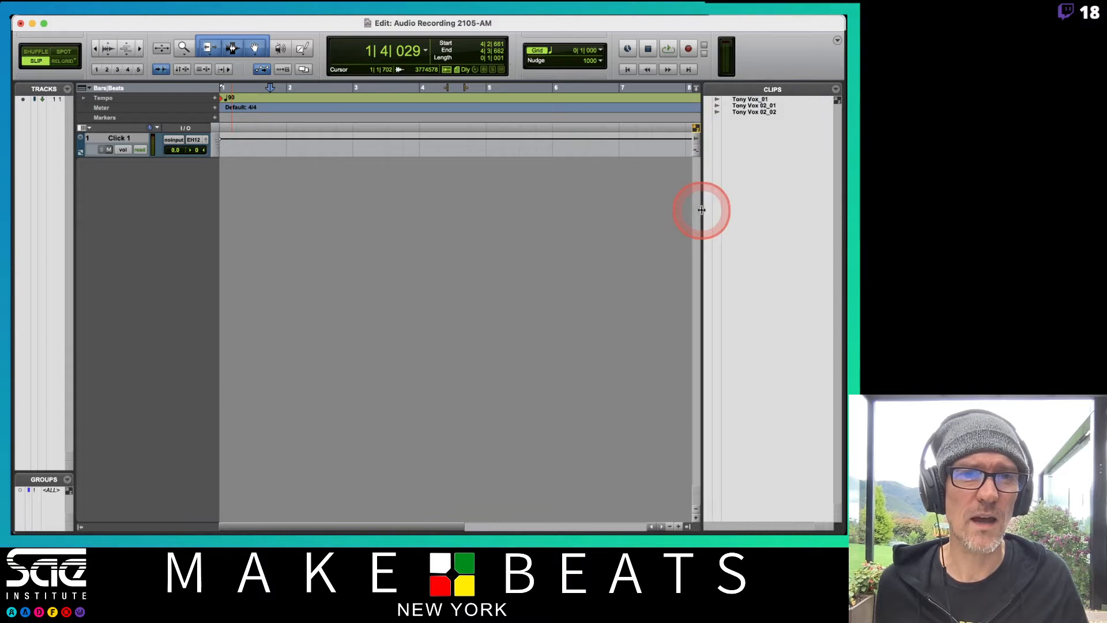
pyautogui.keyDown('shift'); pyautogui.click(744, 113); pyautogui.keyUp('shift')
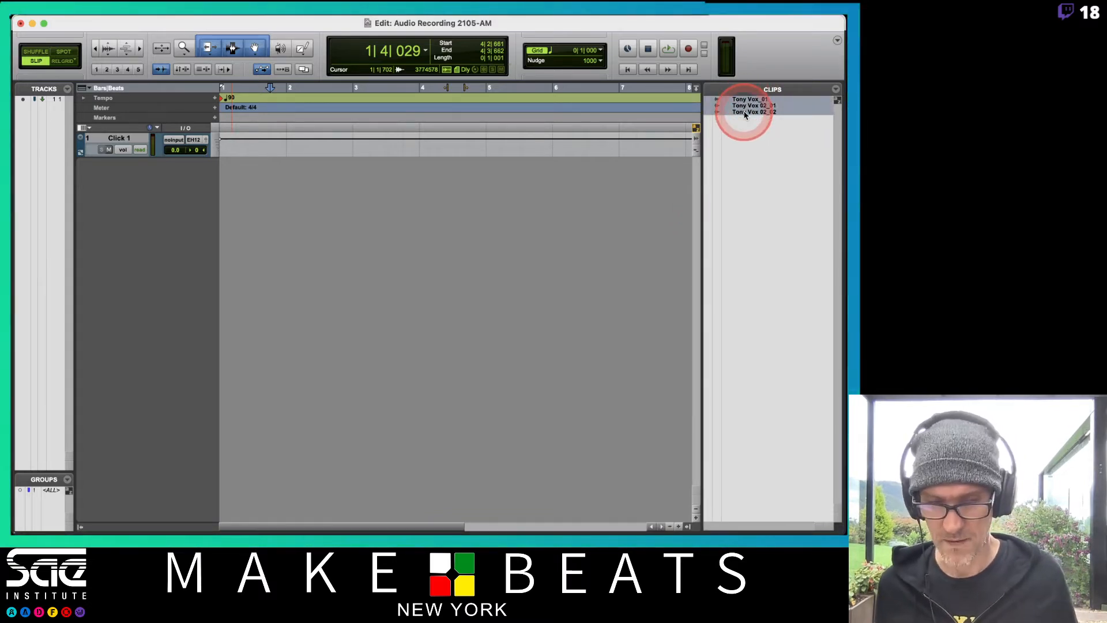
# Clear the three selected vocal clips, choosing to delete their source files from disk and accepting their removal from the session
pyautogui.press('alt+super+b')
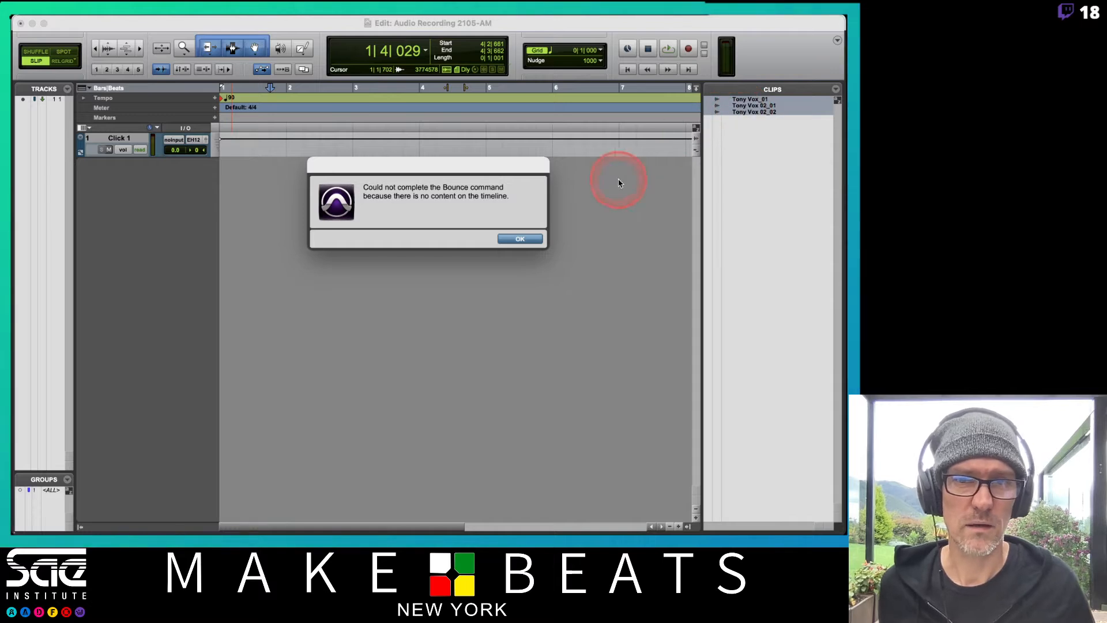
pyautogui.click(520, 238)
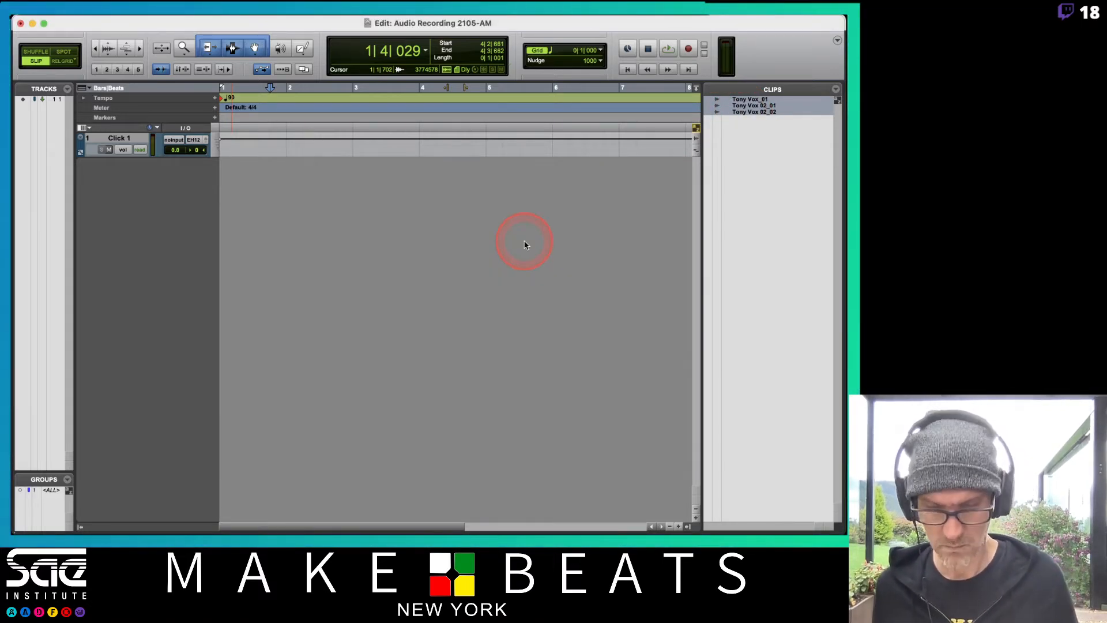
pyautogui.press('shift+super+b')
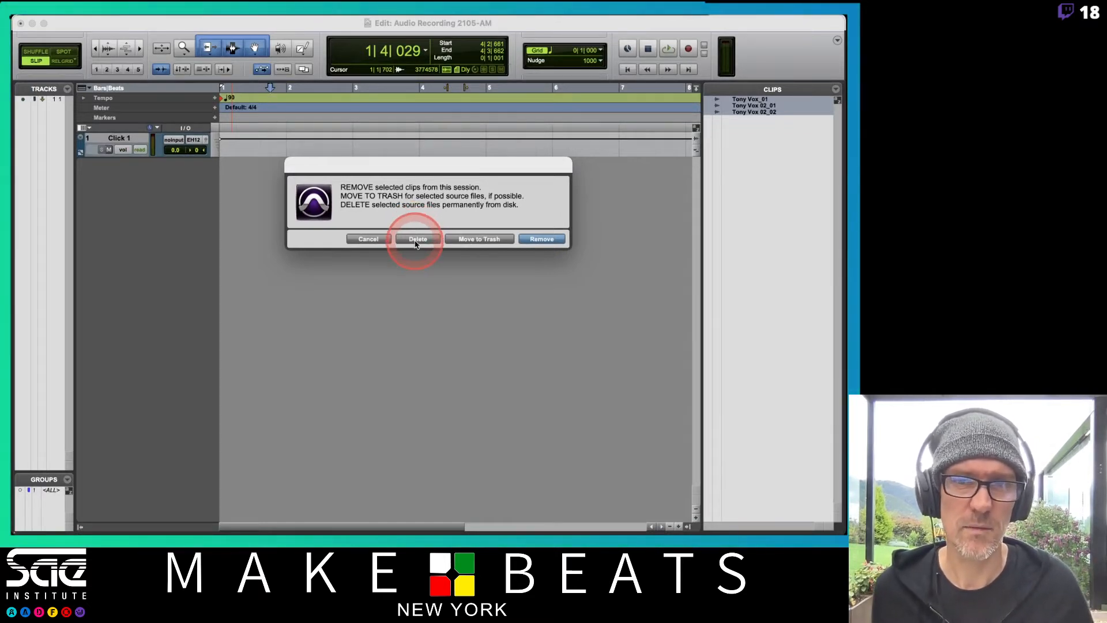
pyautogui.click(416, 238)
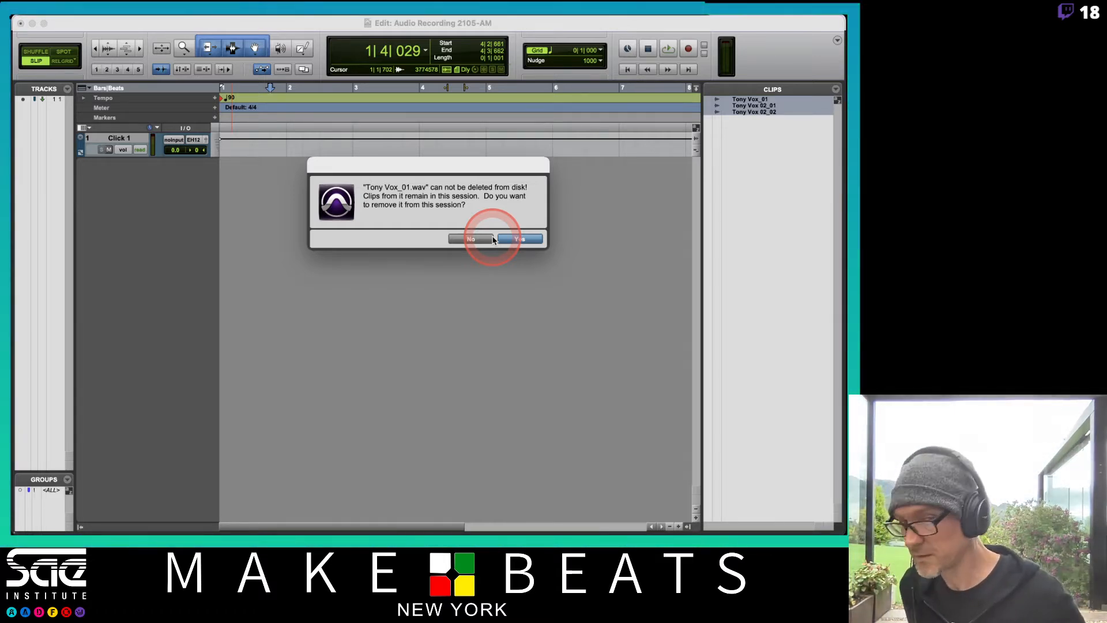
pyautogui.click(514, 242)
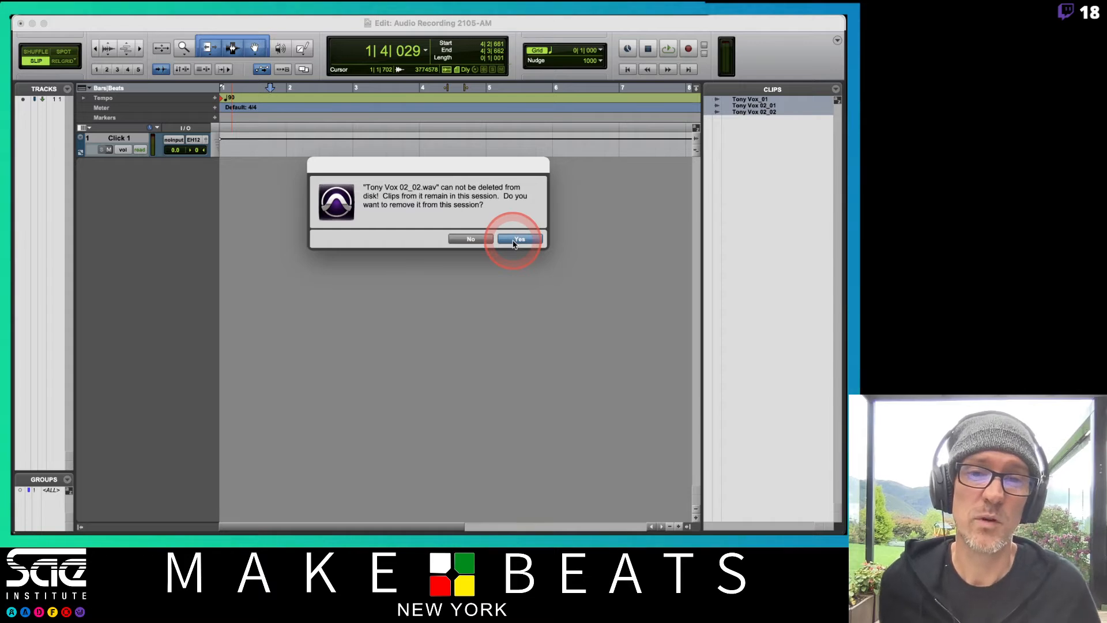
pyautogui.click(514, 242)
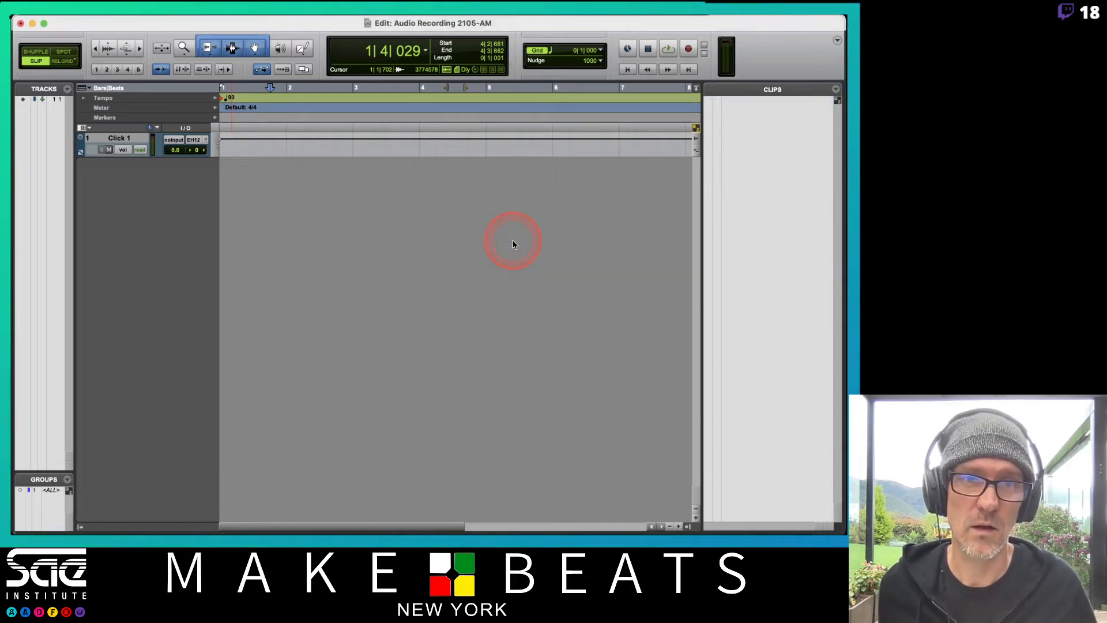
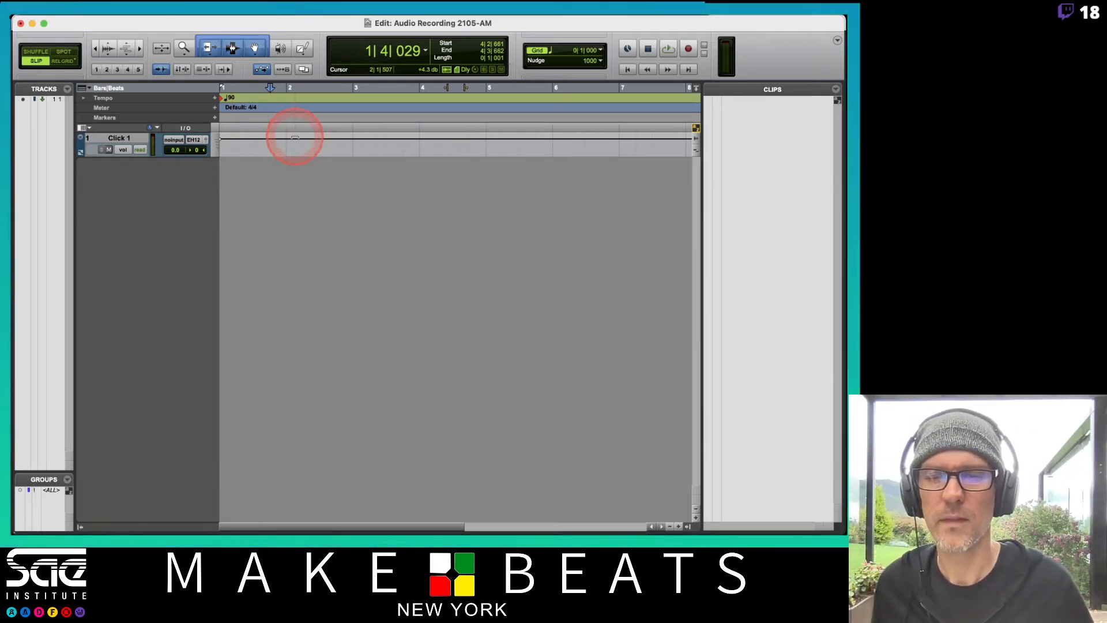
# Create one mono audio track for counting, named with the performer's first name and "Counting", and turn off its Elastic Audio
pyautogui.doubleClick(154, 176)
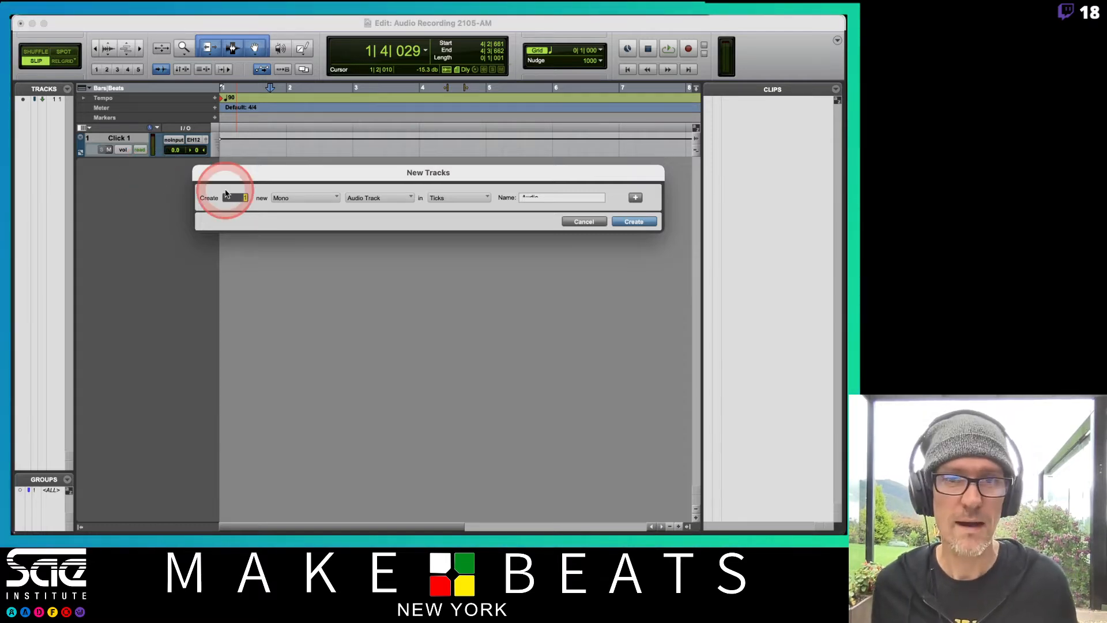
pyautogui.write('Tony')
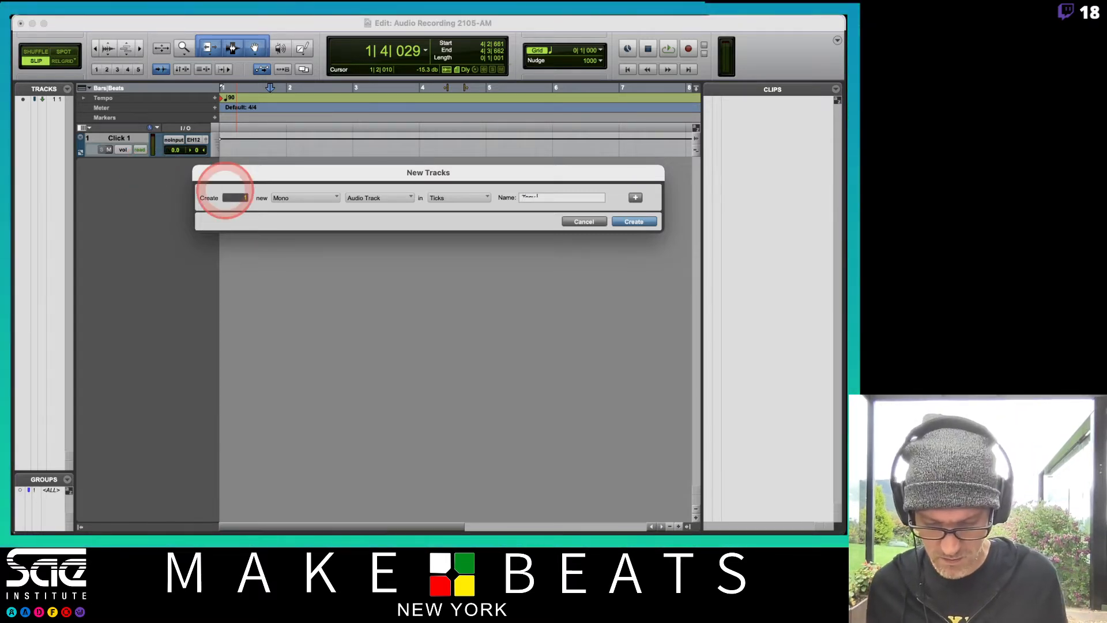
pyautogui.write(' Vocal')
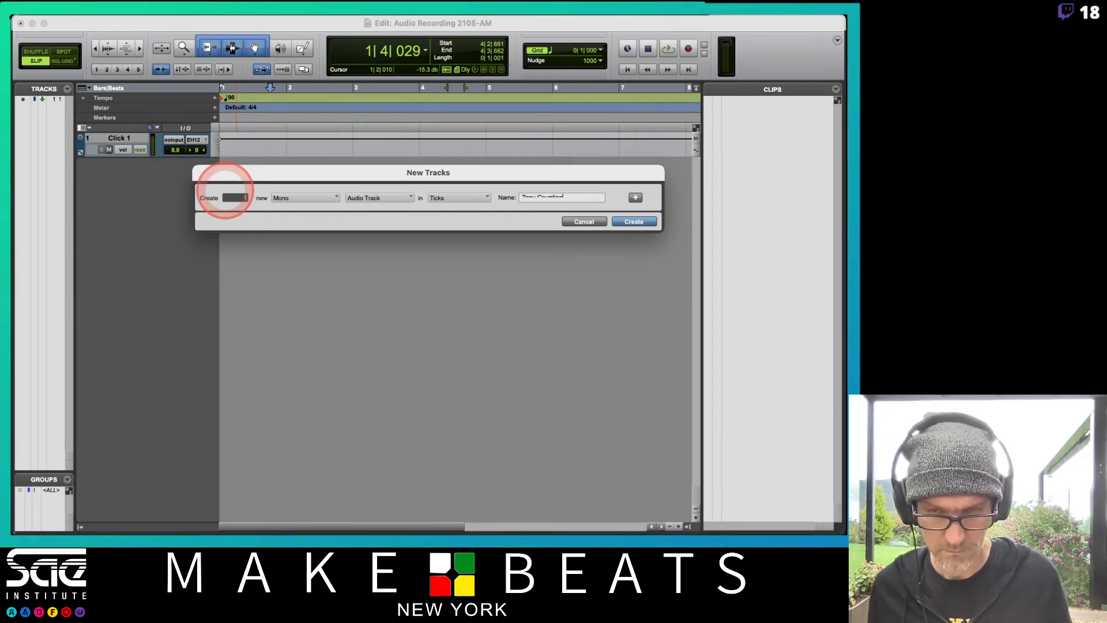
pyautogui.press('Return')
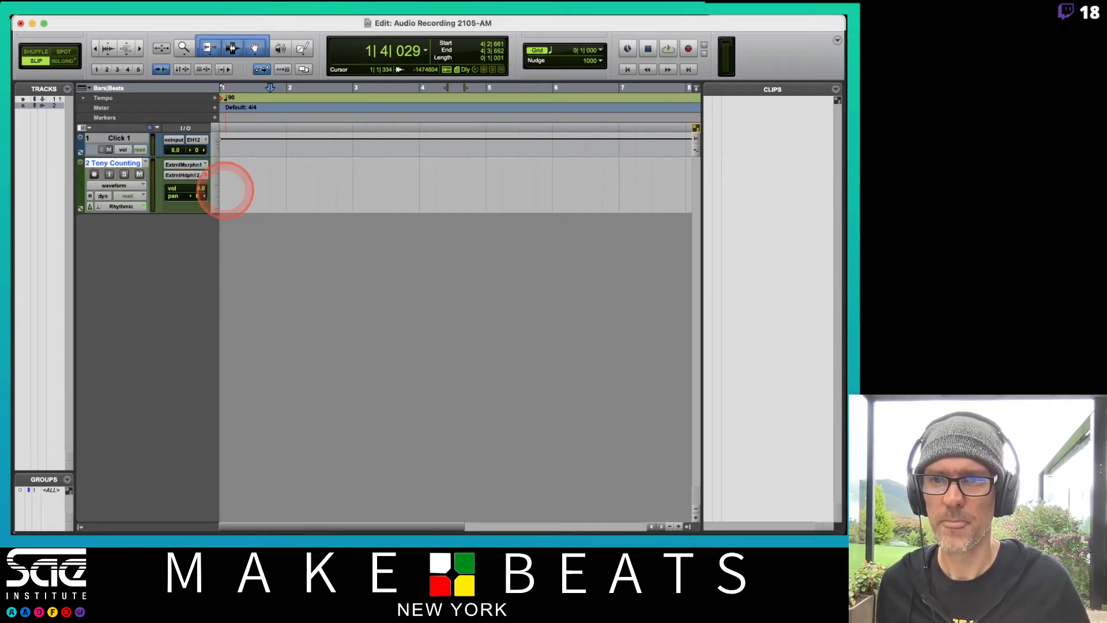
pyautogui.click(98, 208)
pyautogui.click(136, 178)
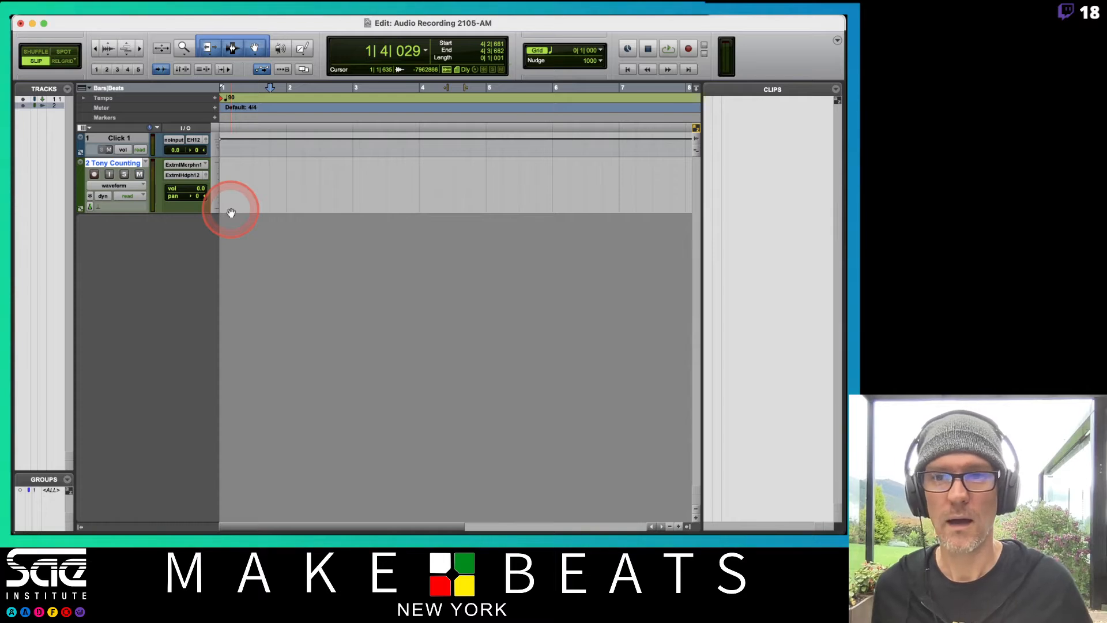
# Place the edit cursor at 1|1|000 and set the counting track's height to large
pyautogui.click(221, 178)
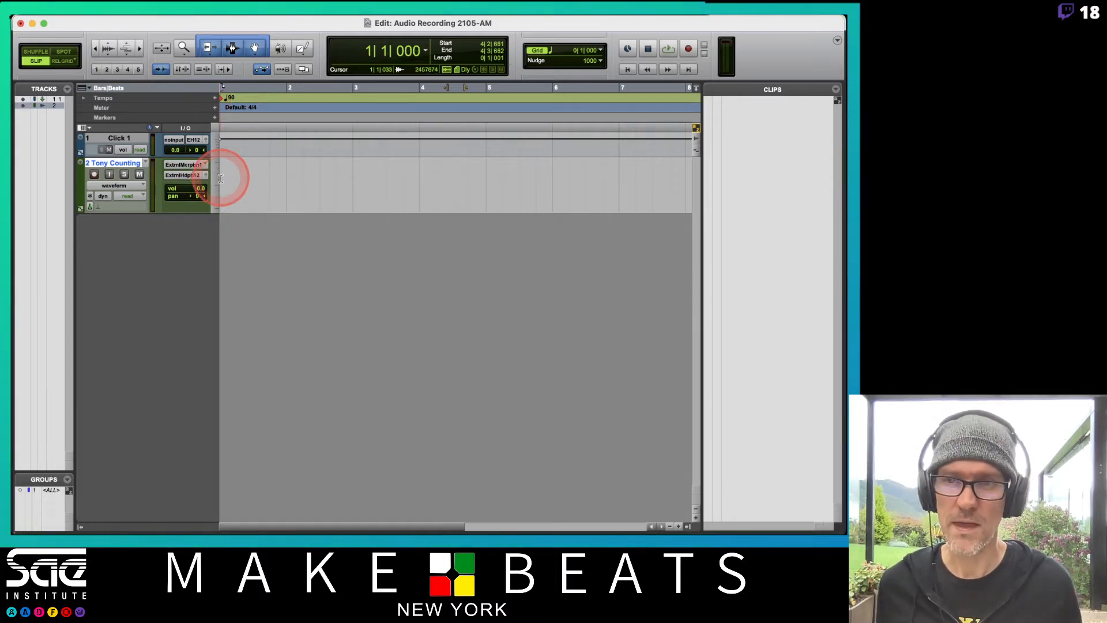
pyautogui.click(221, 178)
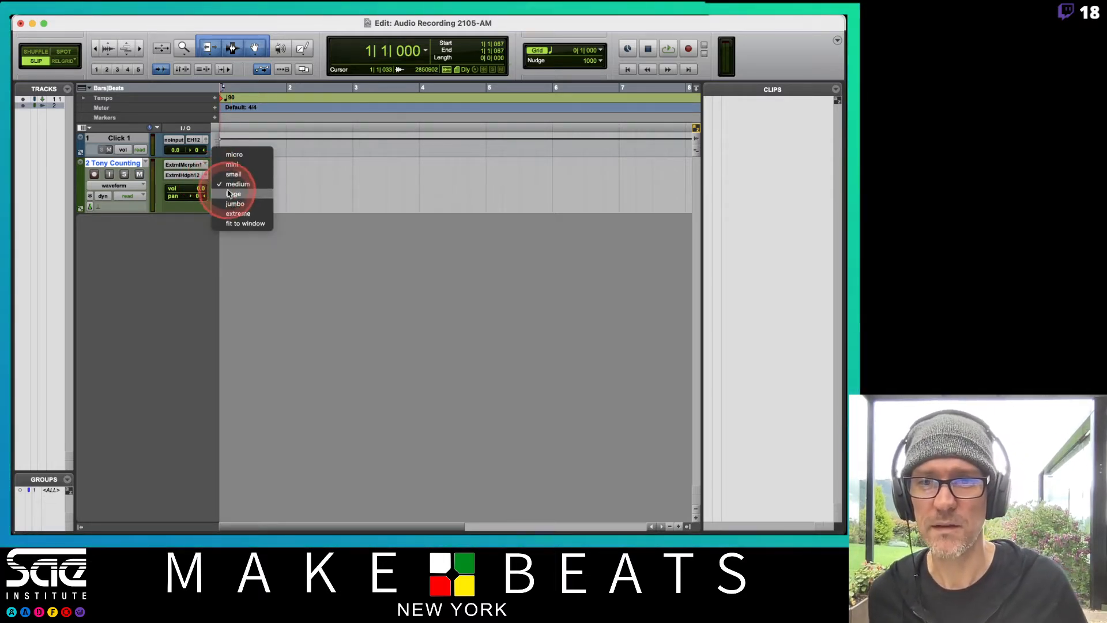
pyautogui.click(228, 193)
pyautogui.press('t')
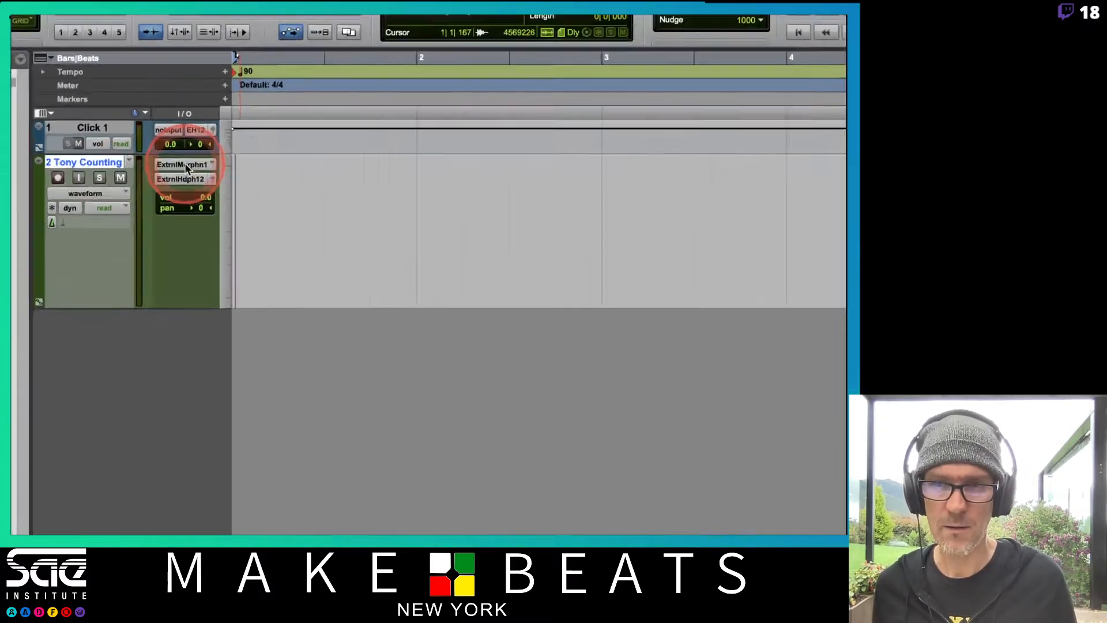
# Check the counting track's routing, selecting External Microphone 1 (Mono) as input and reviewing the available interface outputs
pyautogui.click(186, 165)
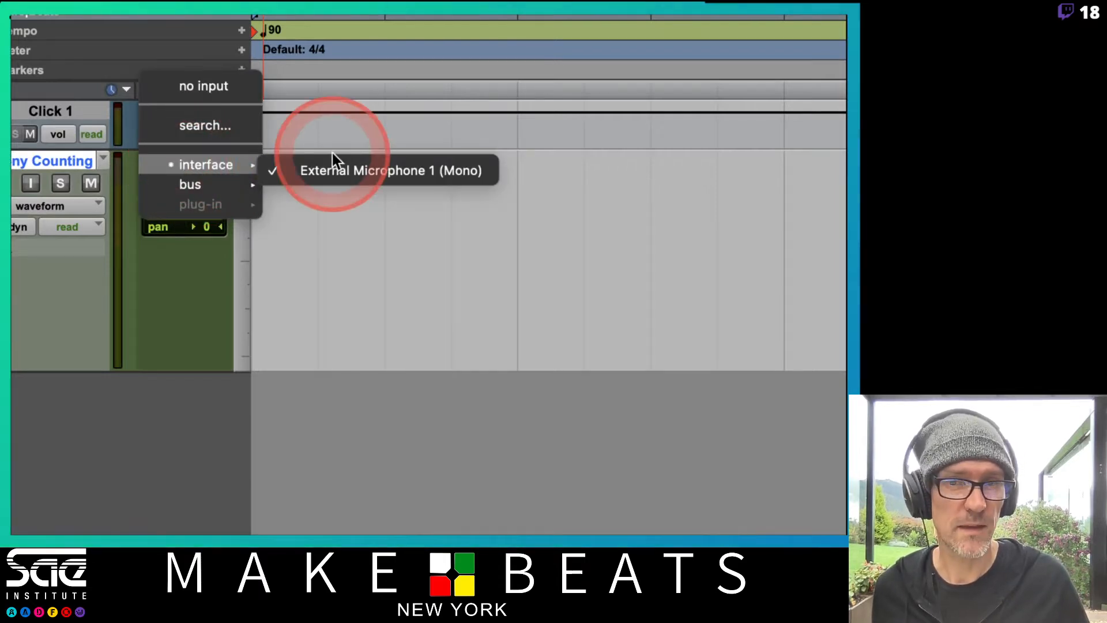
pyautogui.click(270, 172)
pyautogui.click(182, 185)
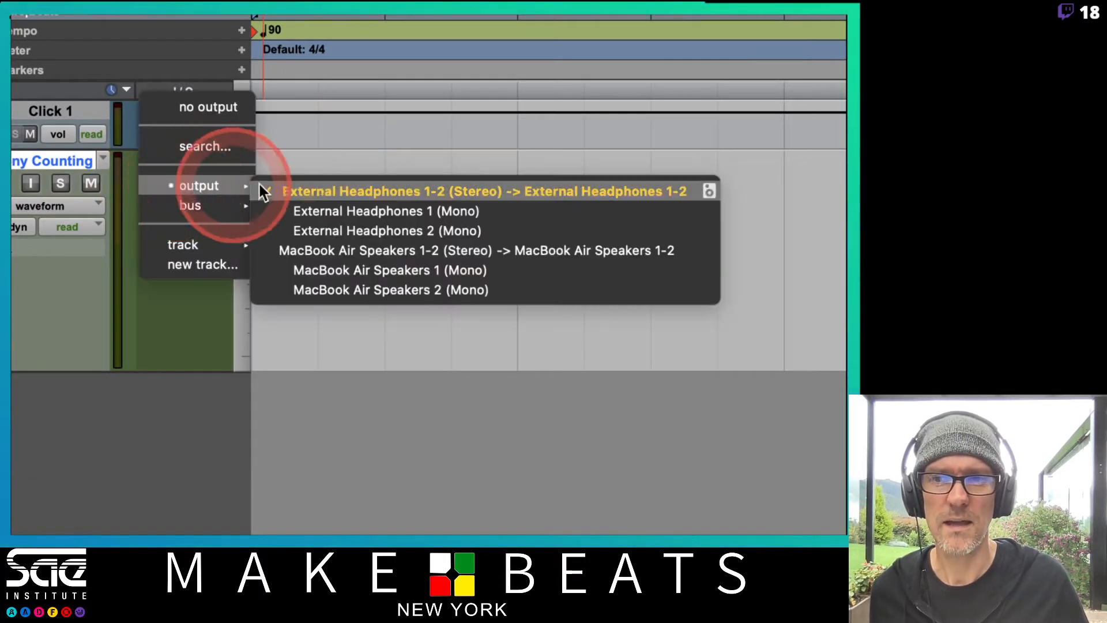
pyautogui.click(329, 159)
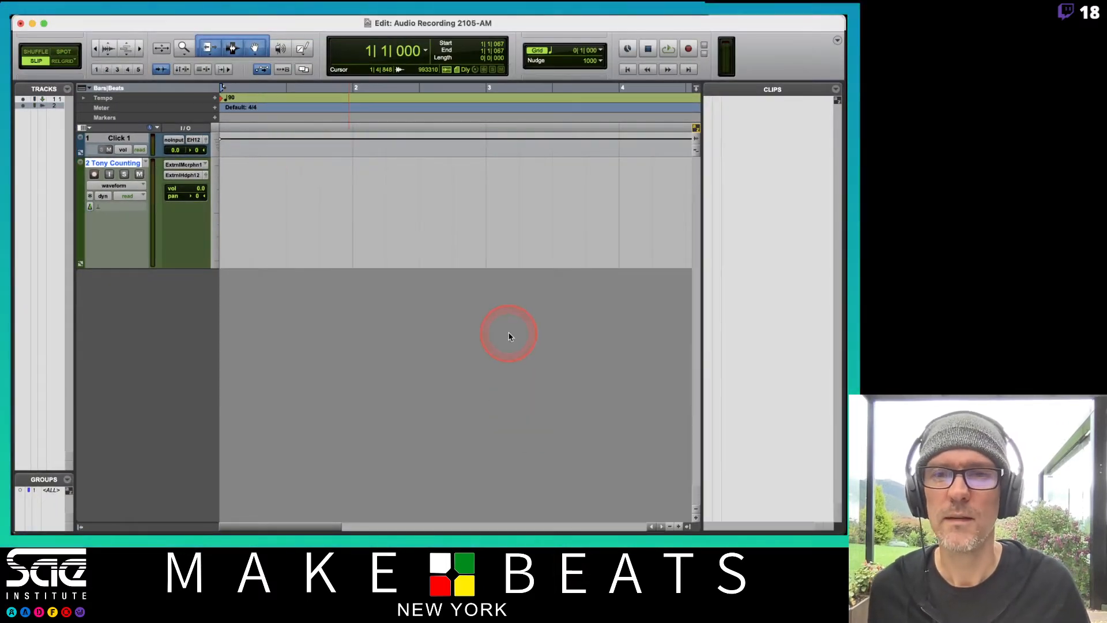
# Review the selected engine, buffer size and disk cache in the Playback Engine settings and accept them
pyautogui.moveTo(410, 19)
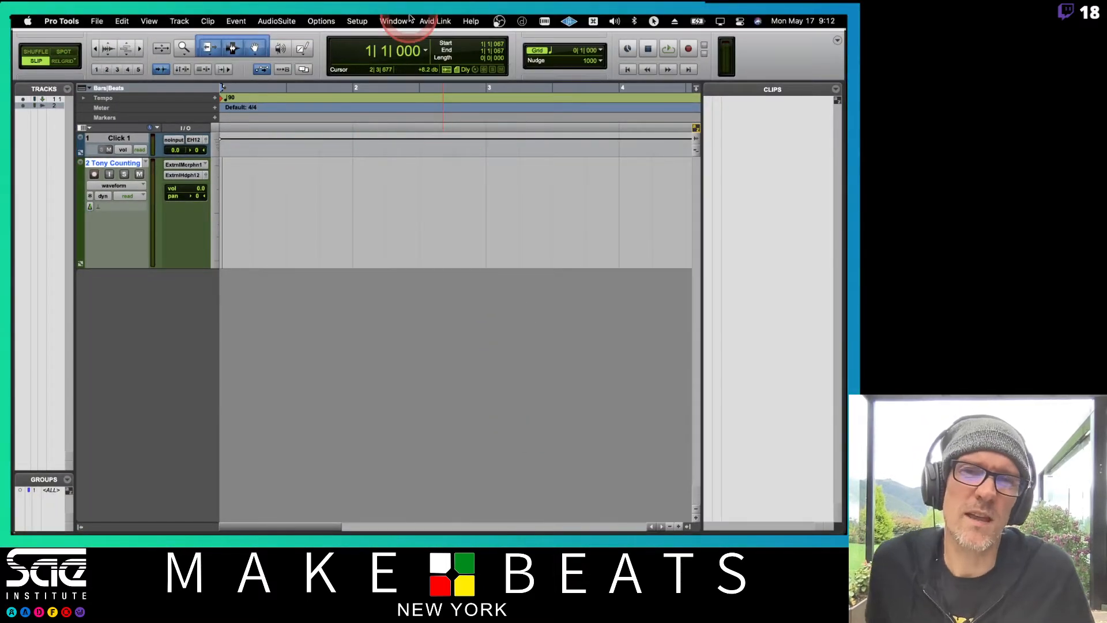
pyautogui.click(356, 22)
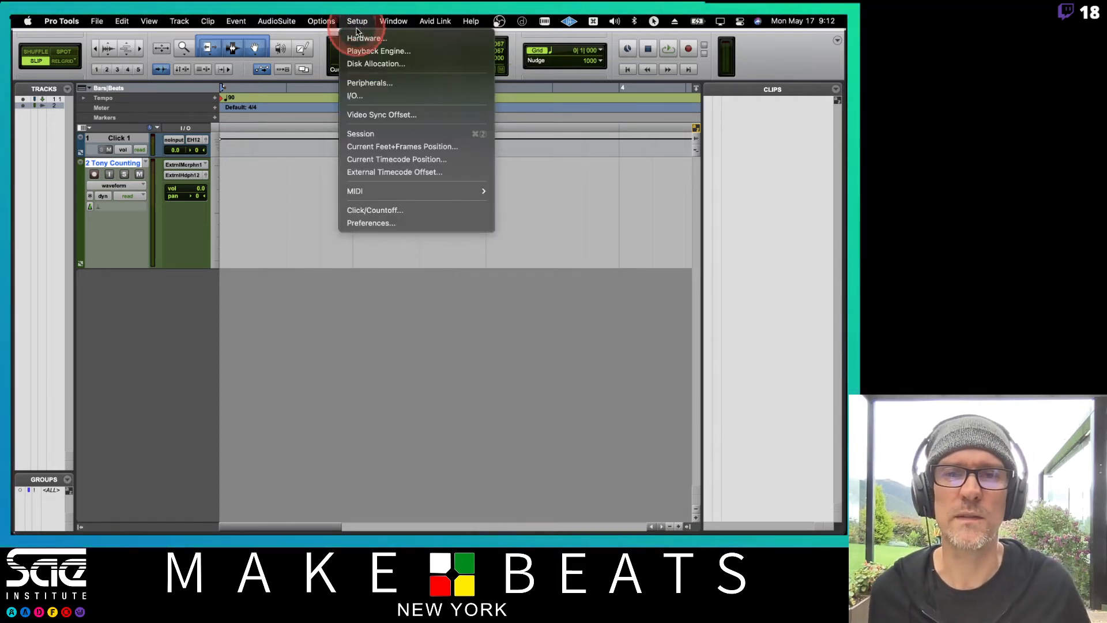
pyautogui.click(378, 52)
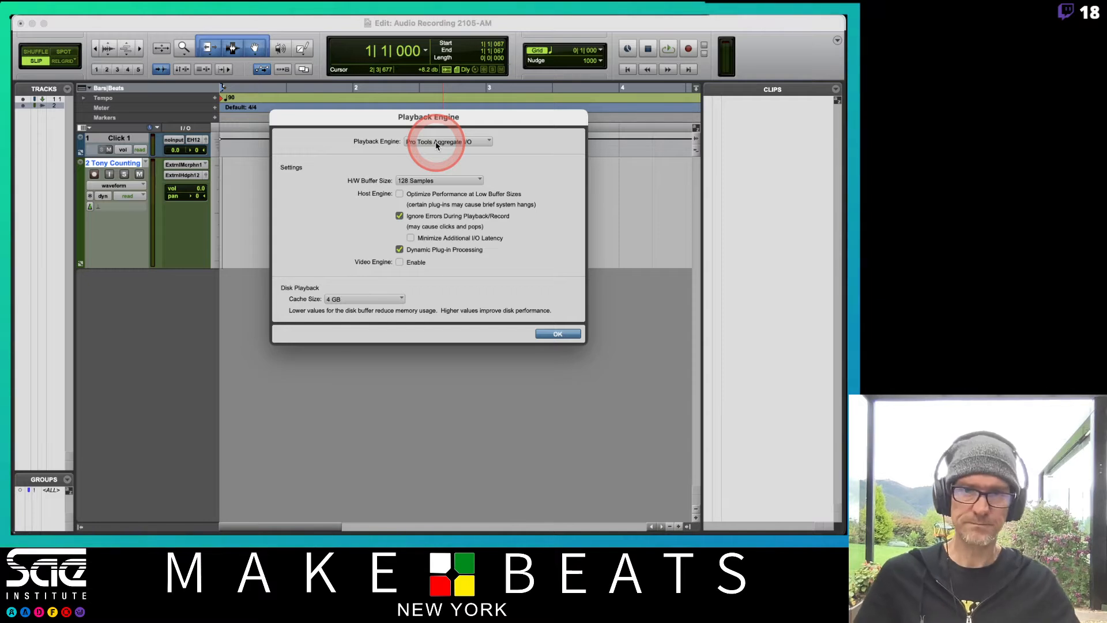
pyautogui.click(440, 167)
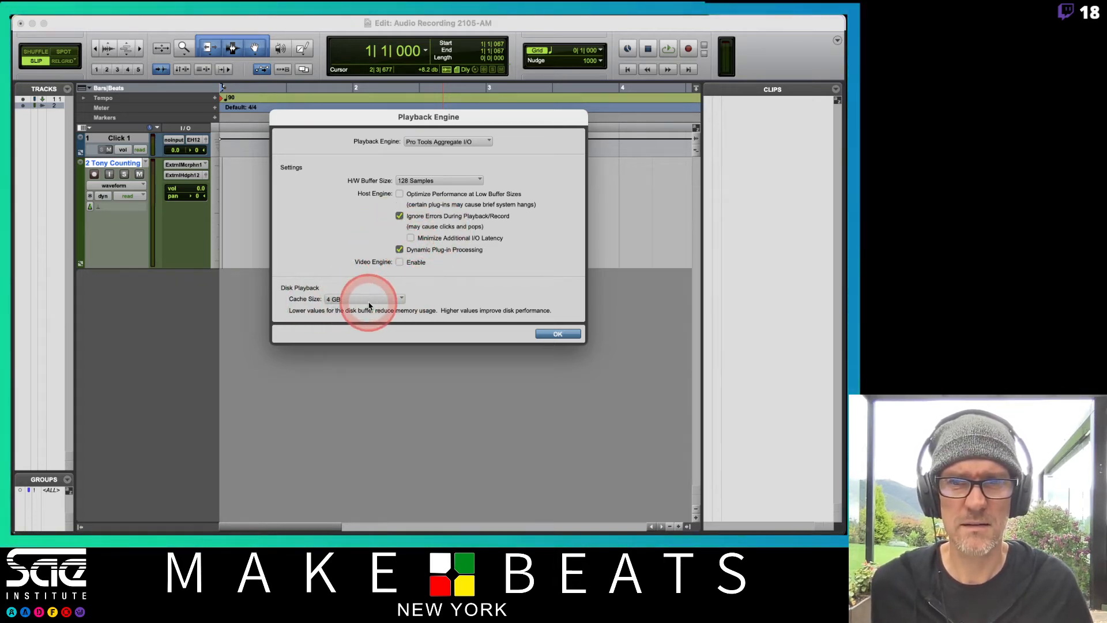
pyautogui.click(553, 334)
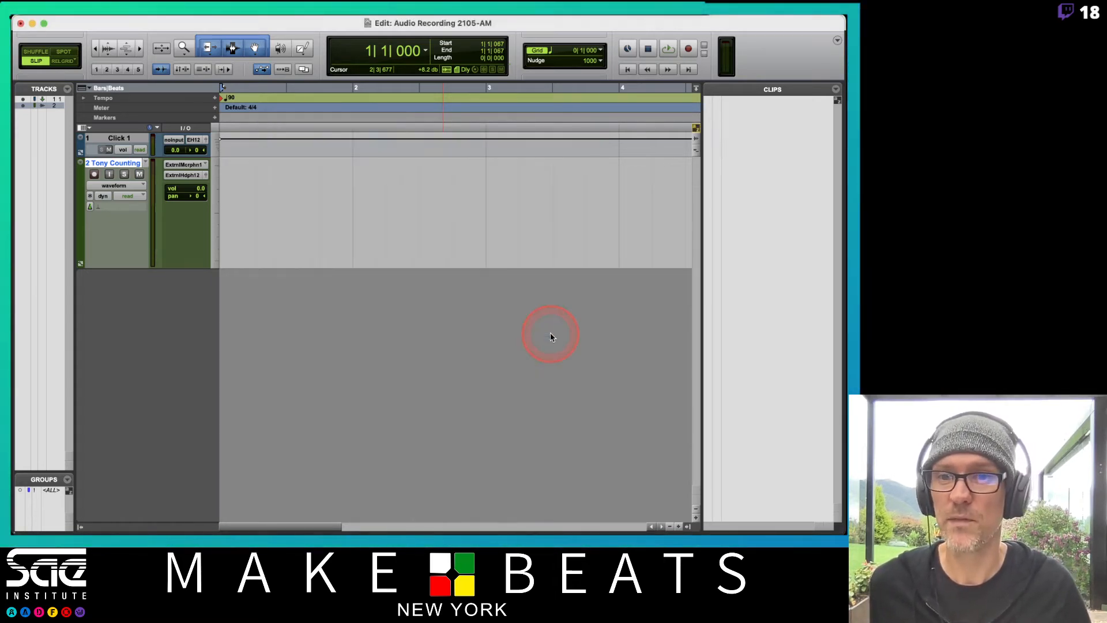
# Mute and record-enable the counting track, ready for recording without monitoring feedback
pyautogui.click(139, 175)
pyautogui.click(93, 174)
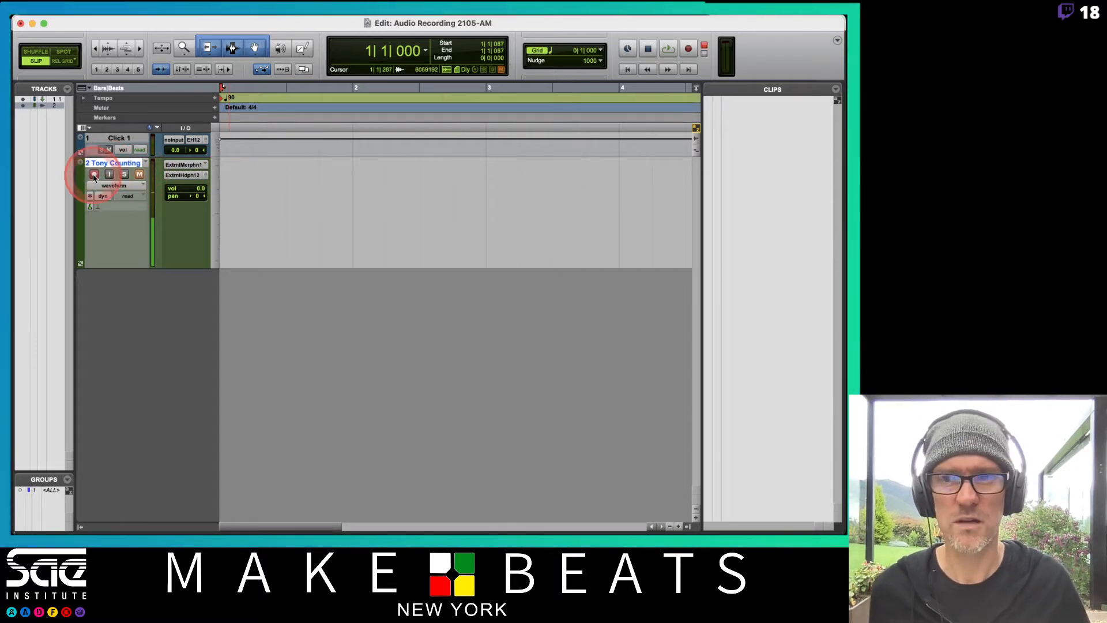
pyautogui.click(111, 178)
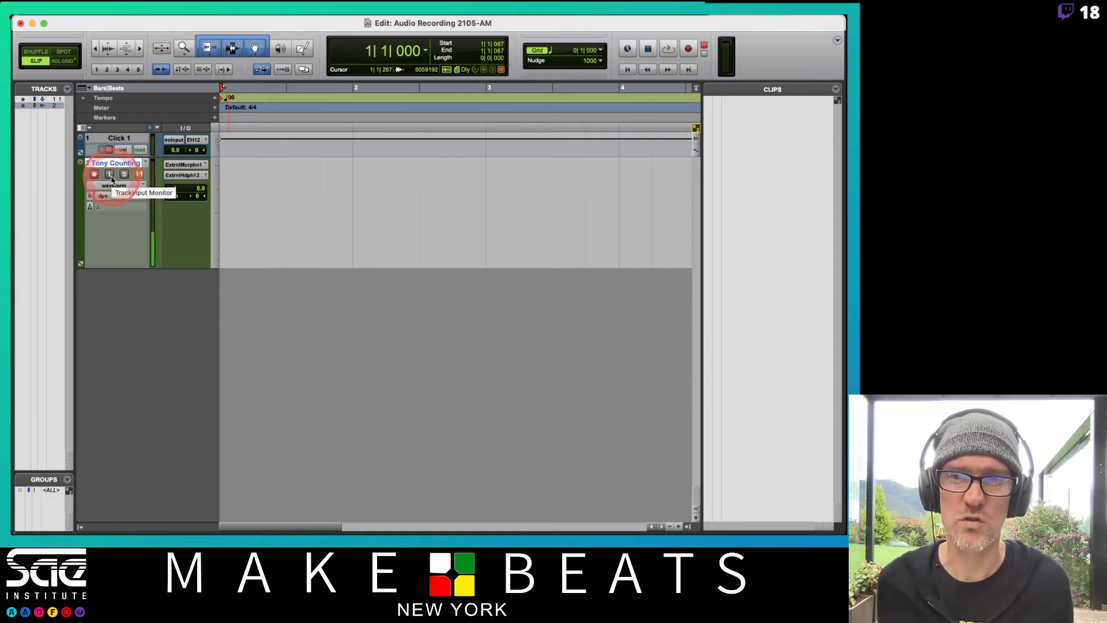
pyautogui.press('r')
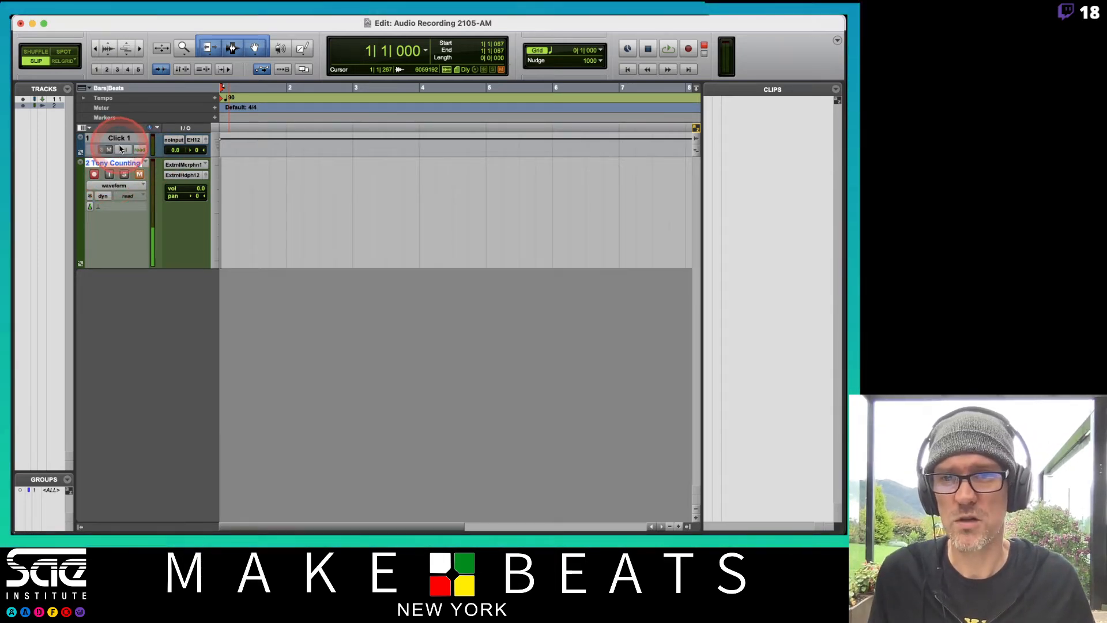
# Briefly run the transport as a check, and record a counting take from 1|1|000 to just past bar 5
pyautogui.press('space')
pyautogui.press('space')
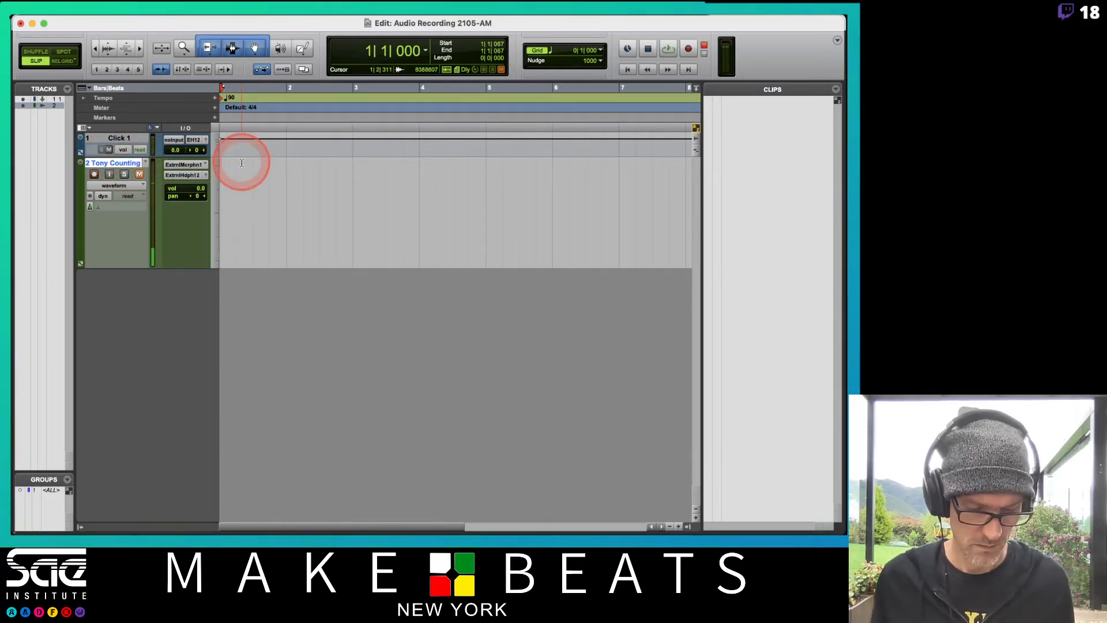
pyautogui.press('super+space')
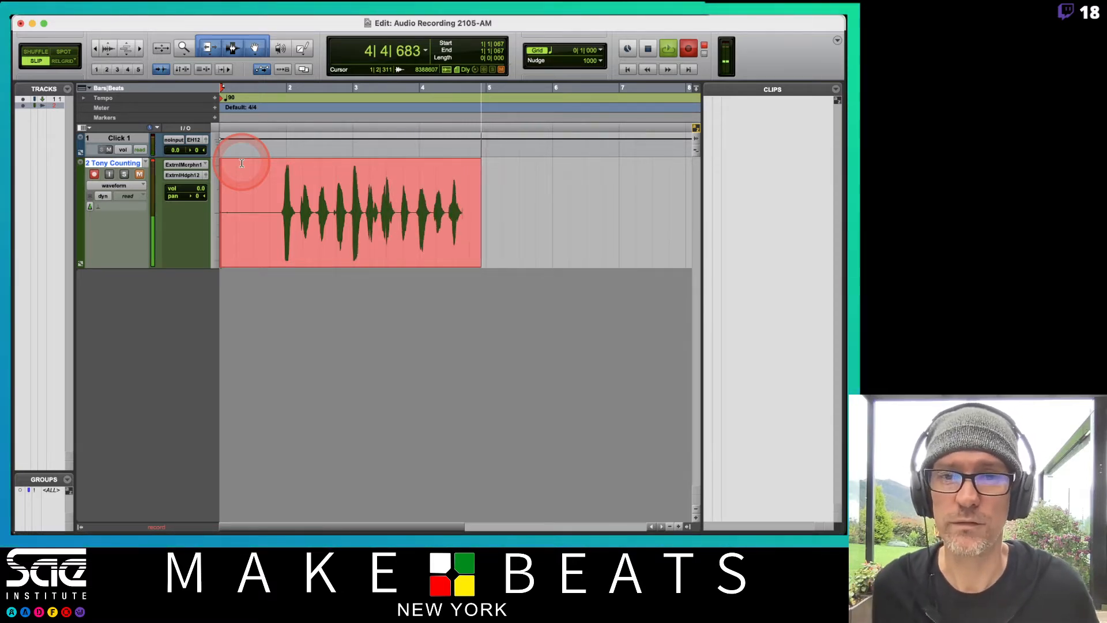
pyautogui.press('space')
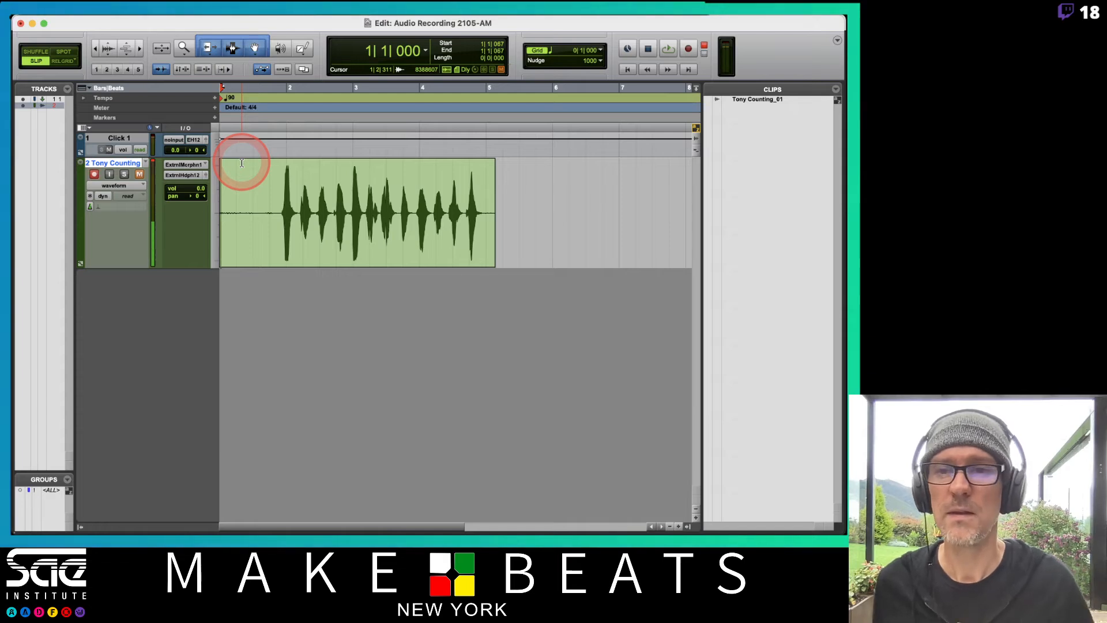
# Turn off record-enable and mute on the counting track, and mute the click track
pyautogui.click(94, 173)
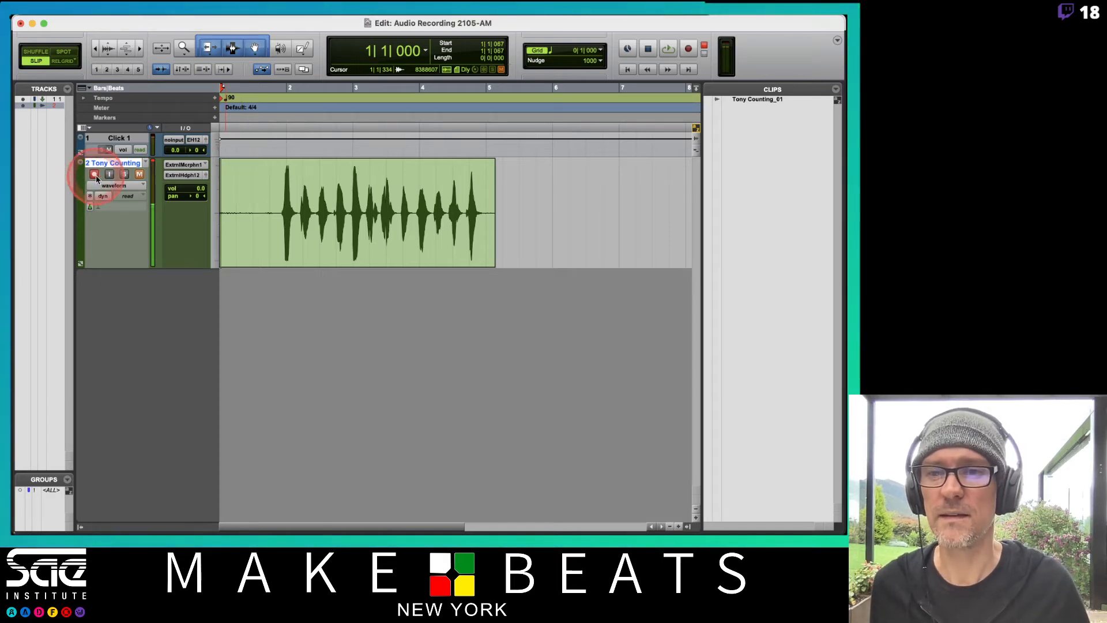
pyautogui.click(140, 174)
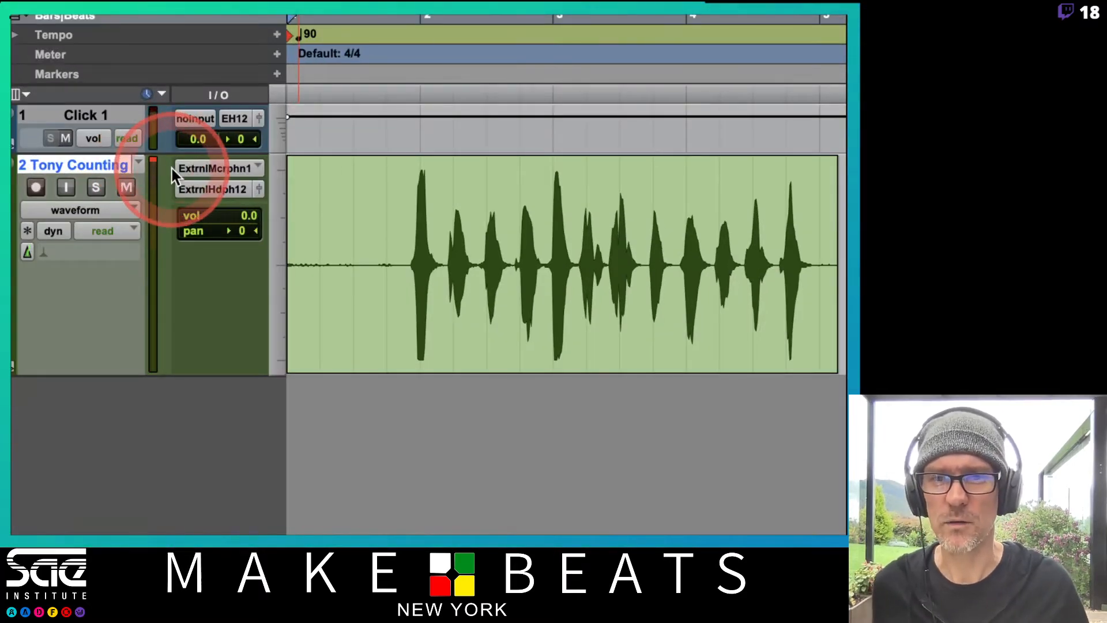
pyautogui.click(291, 186)
pyautogui.click(391, 232)
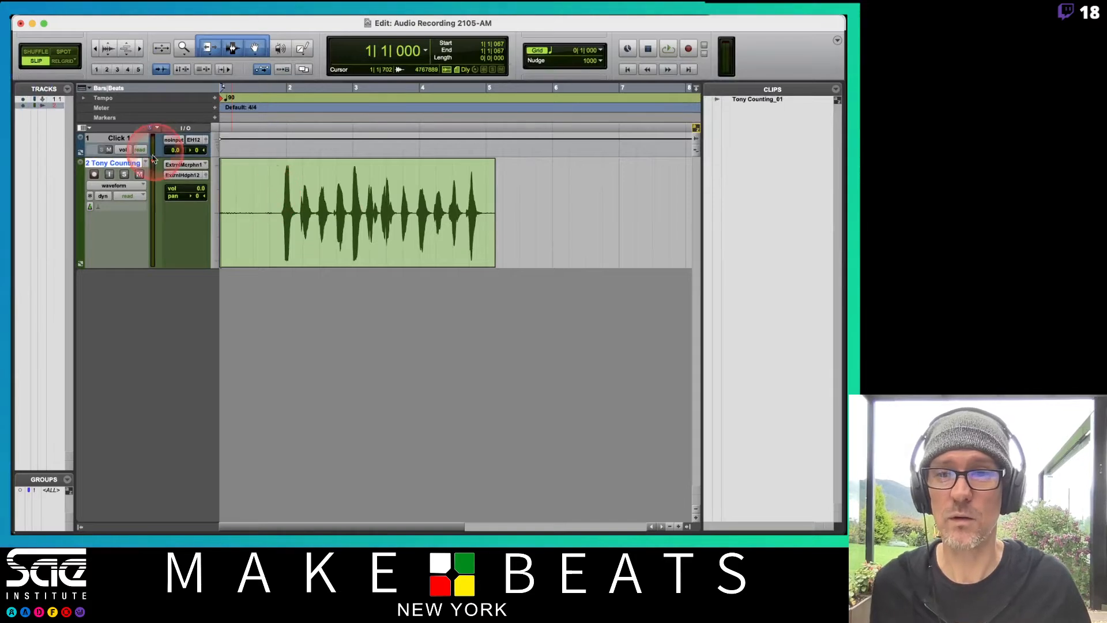
pyautogui.click(65, 138)
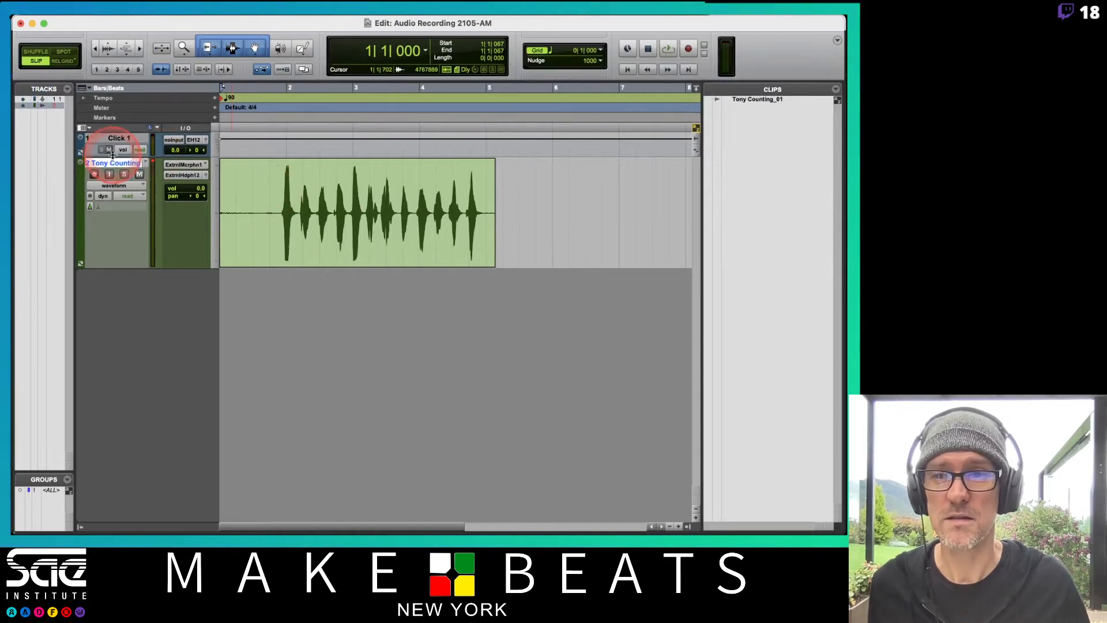
# Play back the recorded counting take from about 1|3|722
pyautogui.click(266, 88)
pyautogui.press('space')
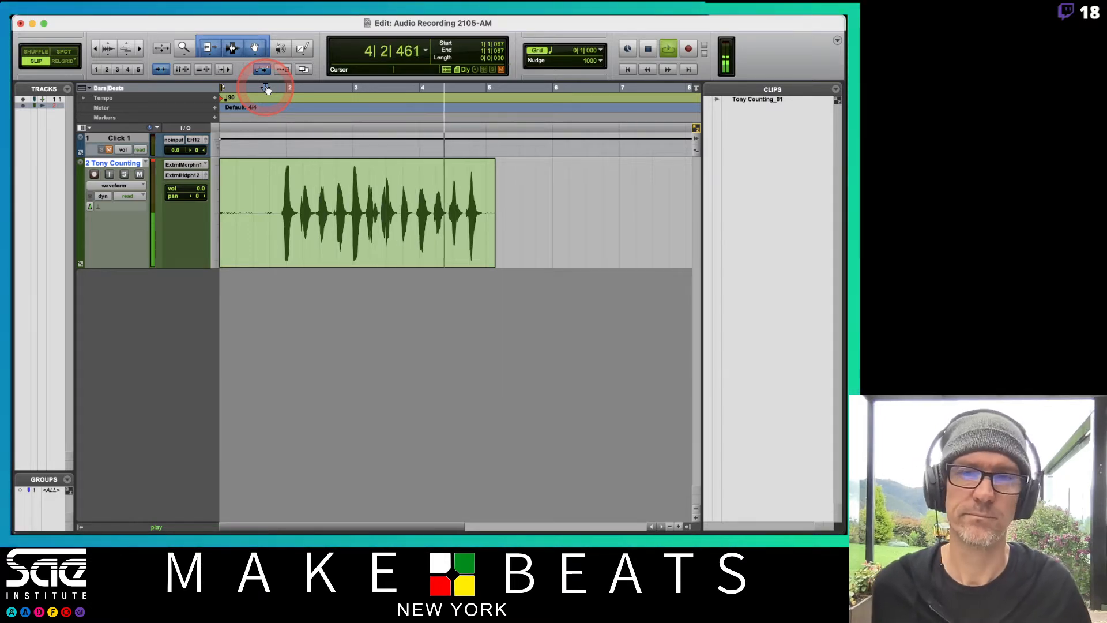
pyautogui.press('space')
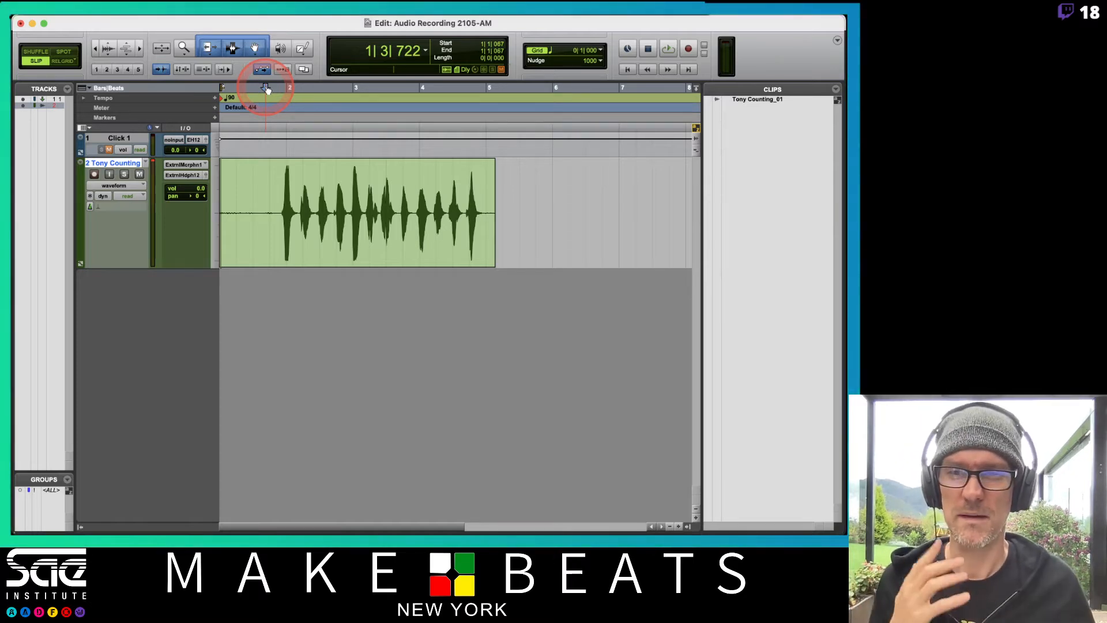
# Delete the silent section before the first count, from 1|1|000 to about 1|4|531
pyautogui.click(280, 208)
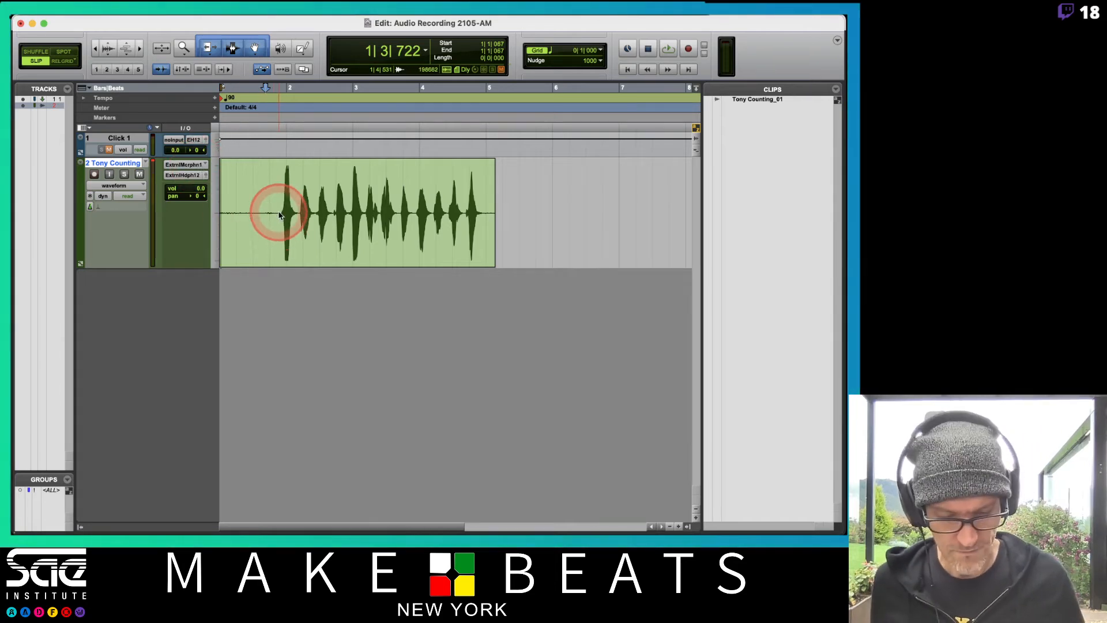
pyautogui.press('super+alt+bracketright')
pyautogui.press('super+alt+bracketright')
pyautogui.press('super+alt+bracketright')
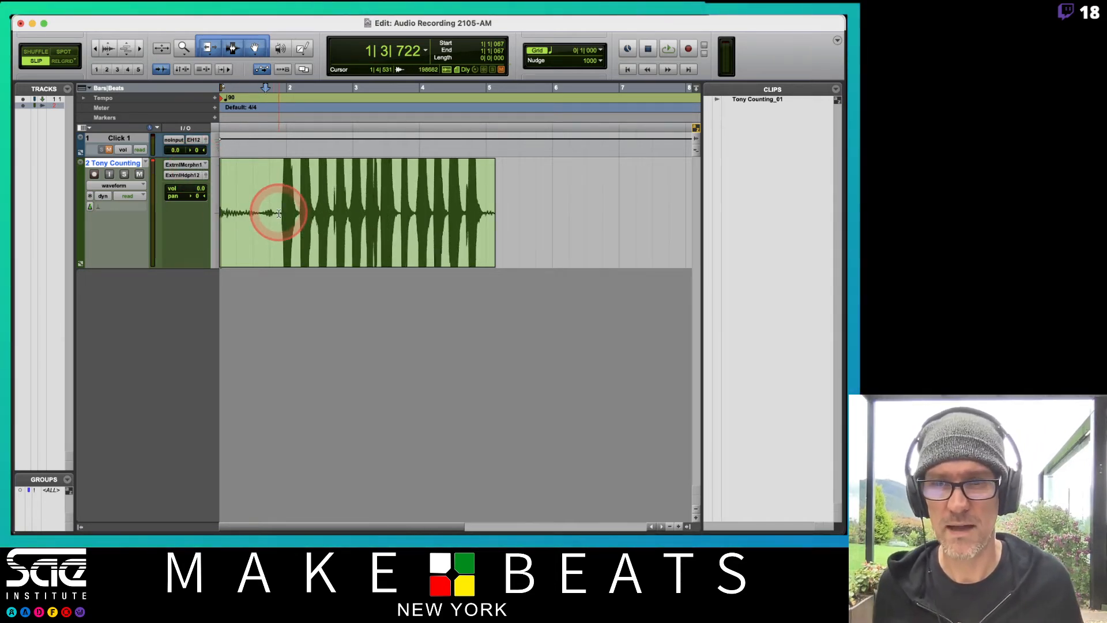
pyautogui.press('super+alt+bracketright')
pyautogui.press('super+alt+bracketright')
pyautogui.press('super+alt+bracketleft')
pyautogui.press('super+alt+bracketleft')
pyautogui.press('super+alt+bracketleft')
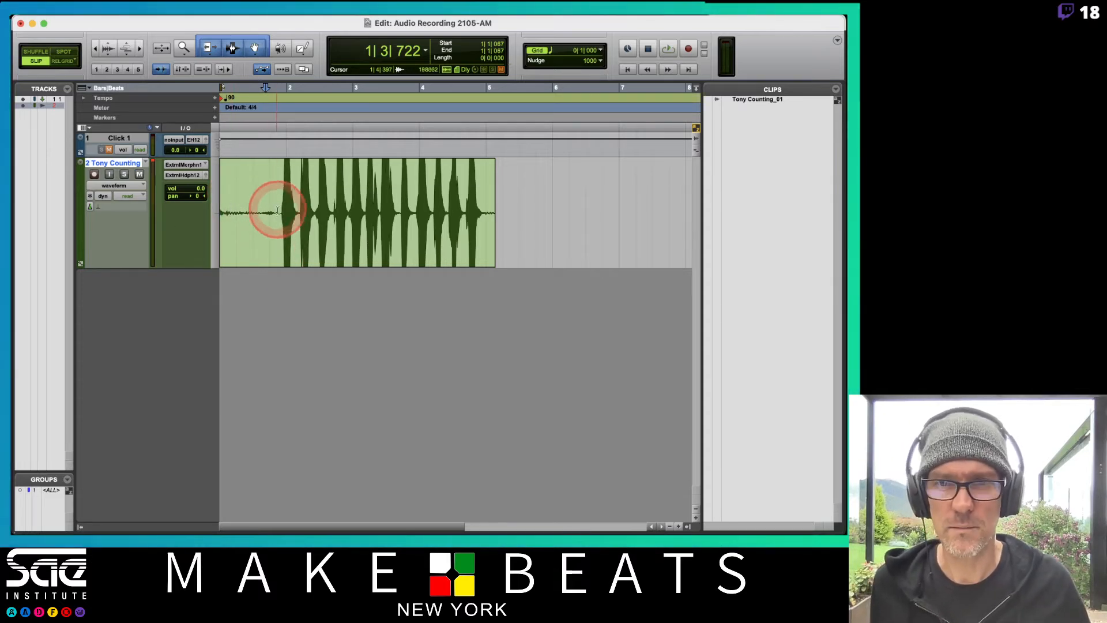
pyautogui.moveTo(279, 202); pyautogui.dragTo(185, 217)
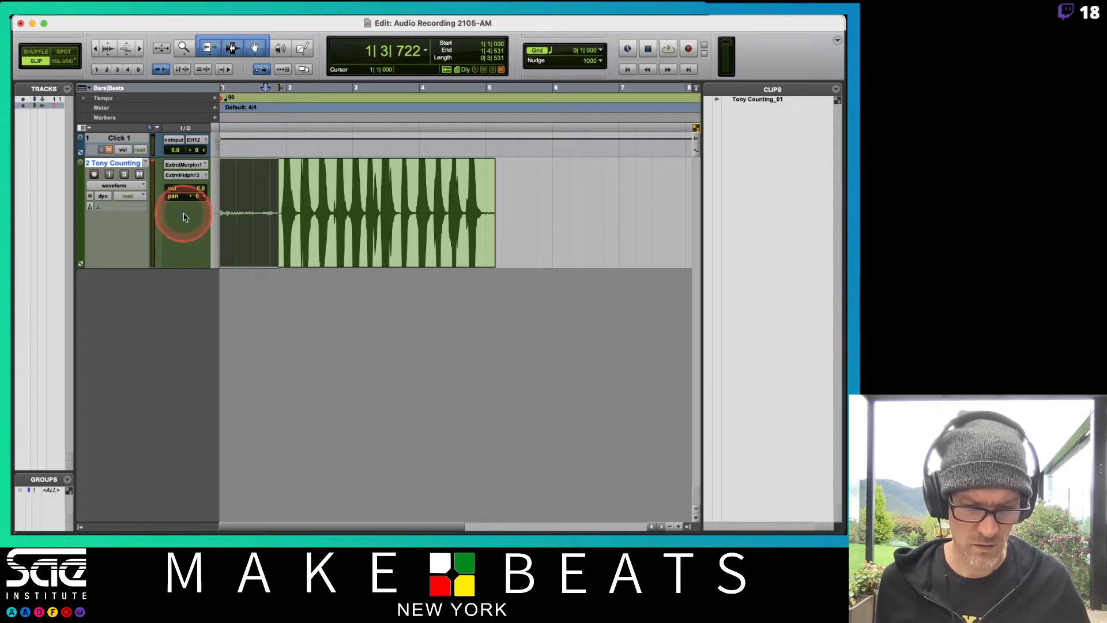
pyautogui.press('Delete')
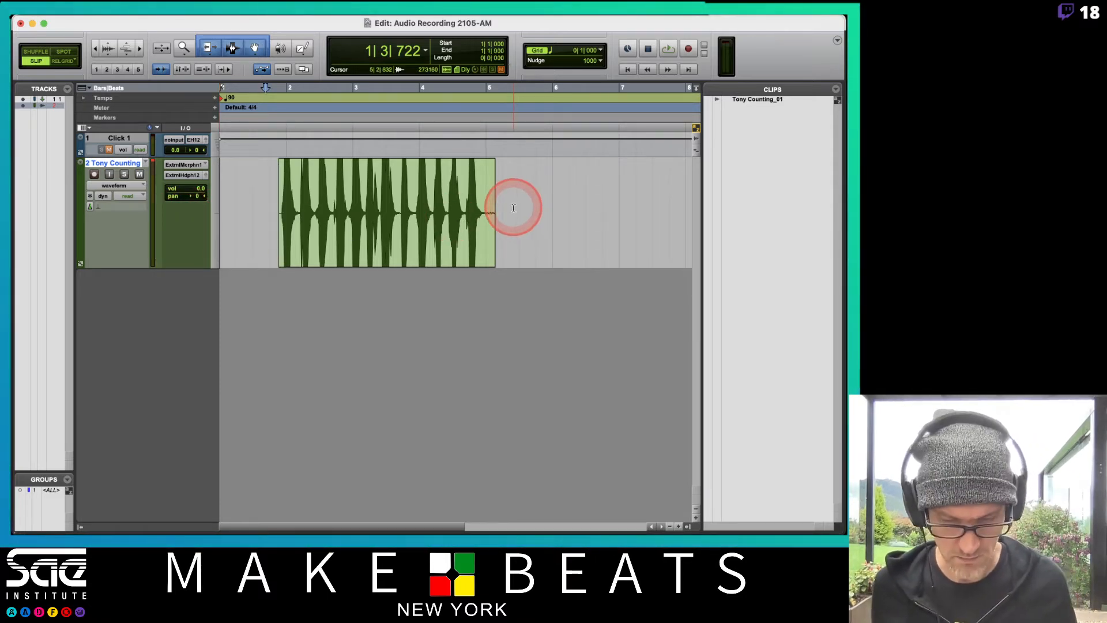
# Try deleting the silent tail after the last count, from about 4|4|893 to the clip's end, and undo the deletion
pyautogui.click(500, 193)
pyautogui.press('super+bracketright')
pyautogui.press('super+bracketright')
pyautogui.press('super+bracketright')
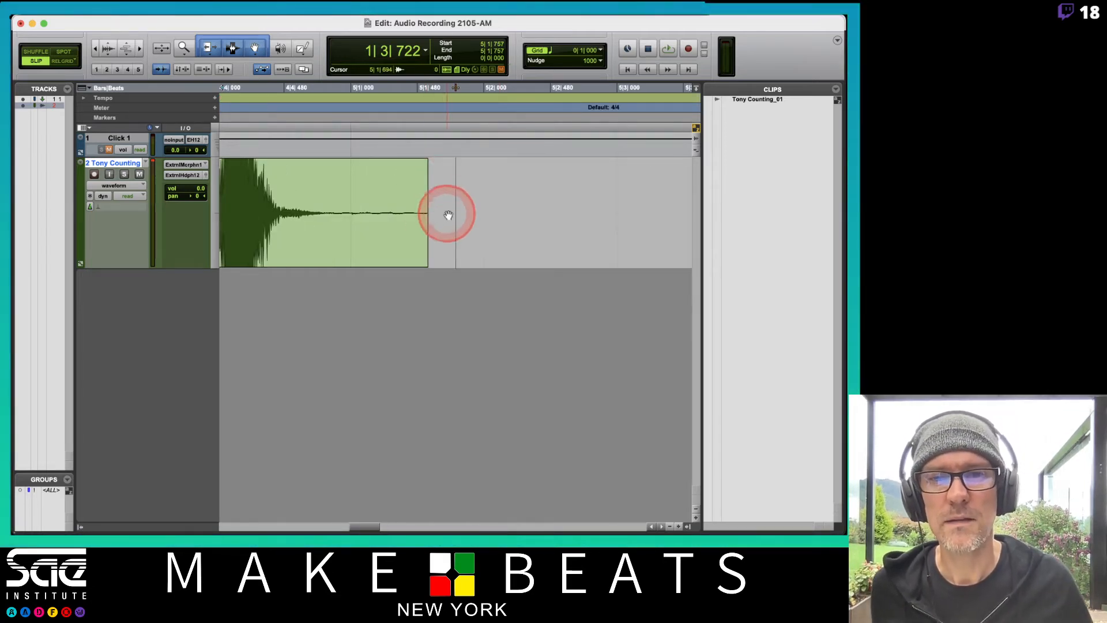
pyautogui.moveTo(451, 213); pyautogui.dragTo(341, 206)
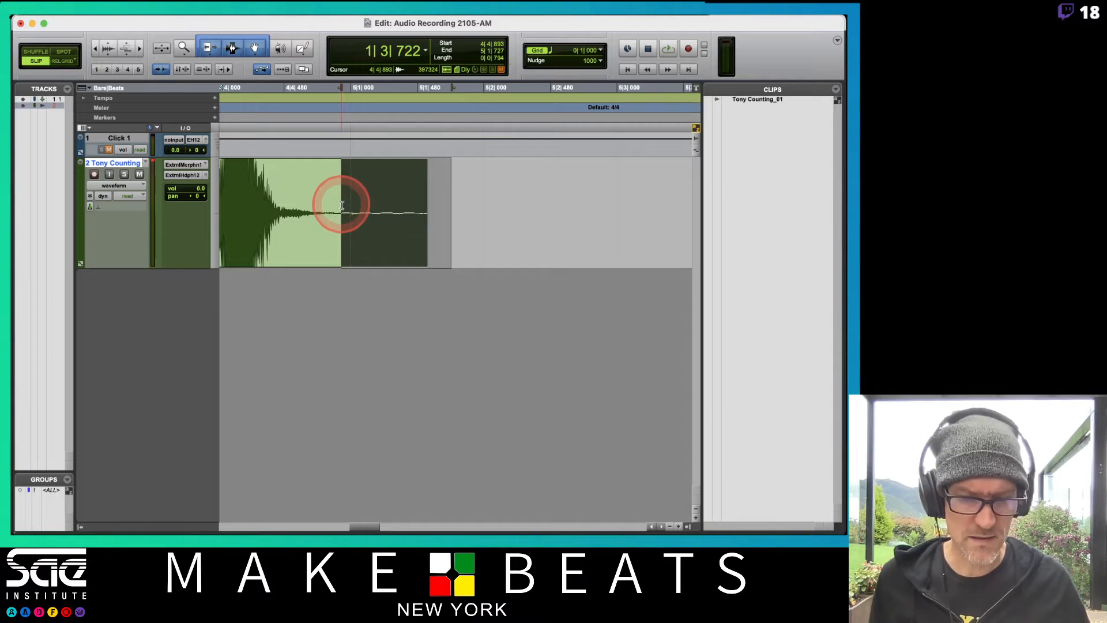
pyautogui.press('Delete')
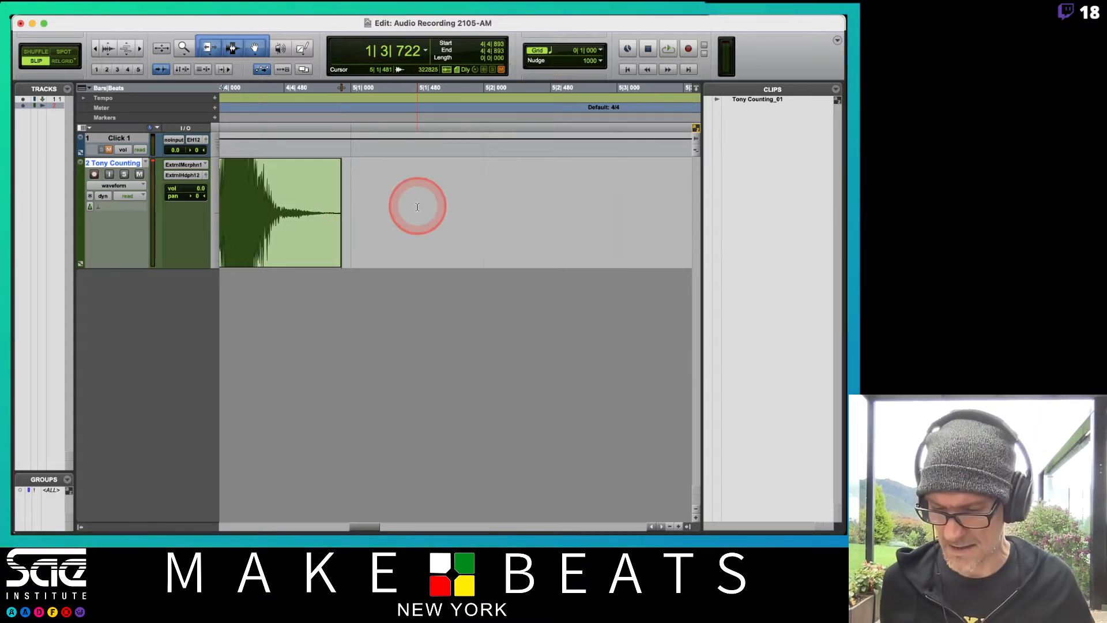
pyautogui.press('super+z')
pyautogui.click(447, 202)
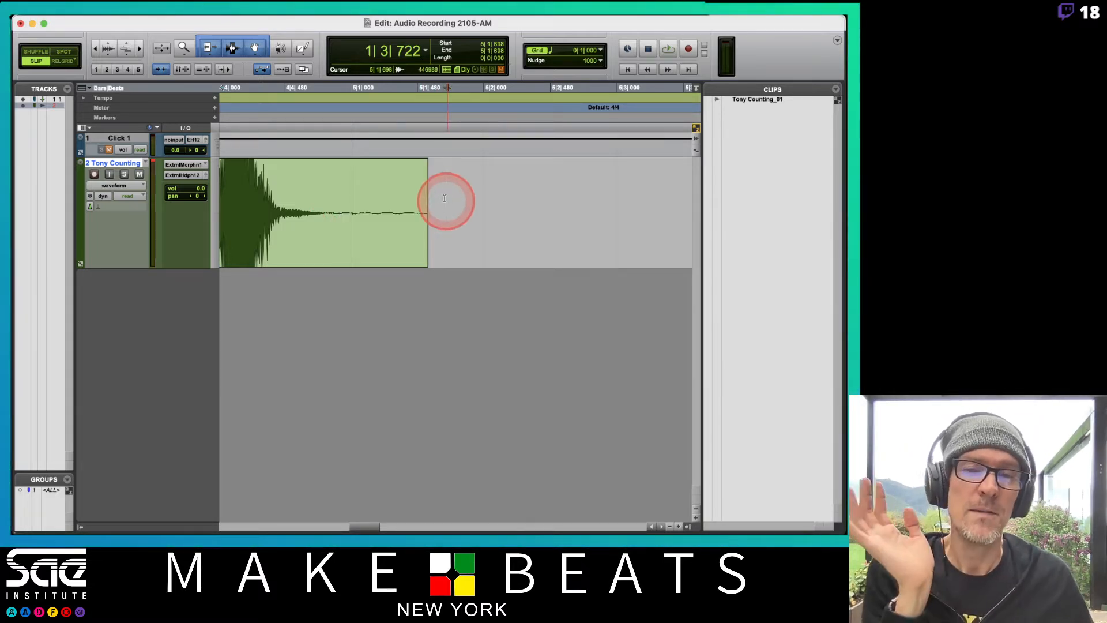
# Add a fade-out at the end of the counting clip, adjusting it to run from about 4|4|488 to 5|1|560
pyautogui.moveTo(425, 163); pyautogui.dragTo(355, 164)
pyautogui.moveTo(327, 166); pyautogui.dragTo(279, 162)
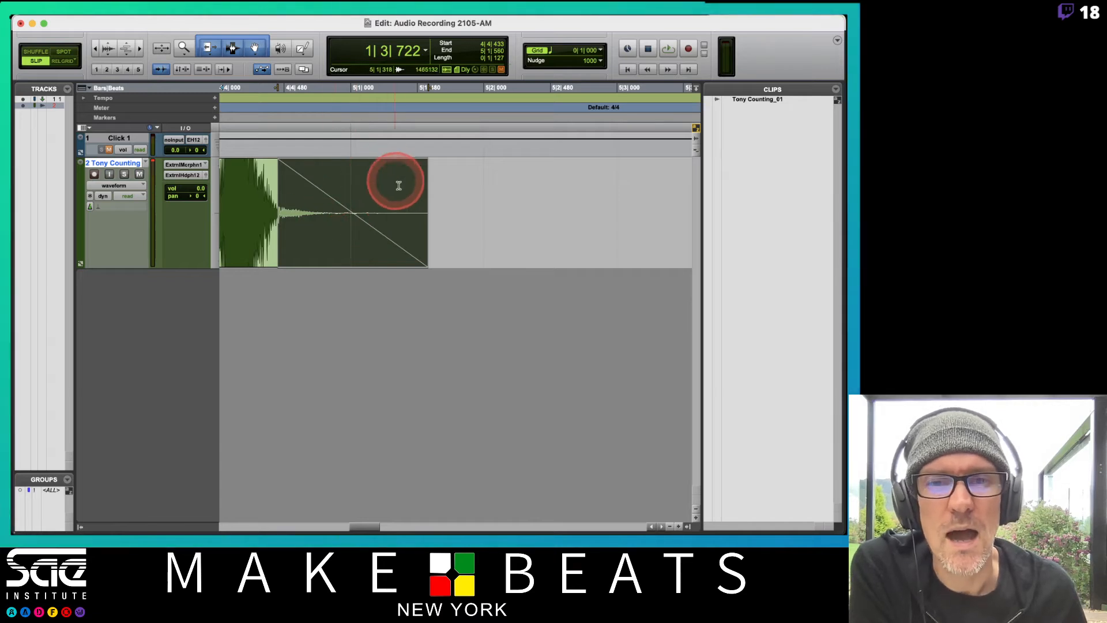
pyautogui.click(421, 248)
pyautogui.moveTo(421, 248); pyautogui.dragTo(290, 255)
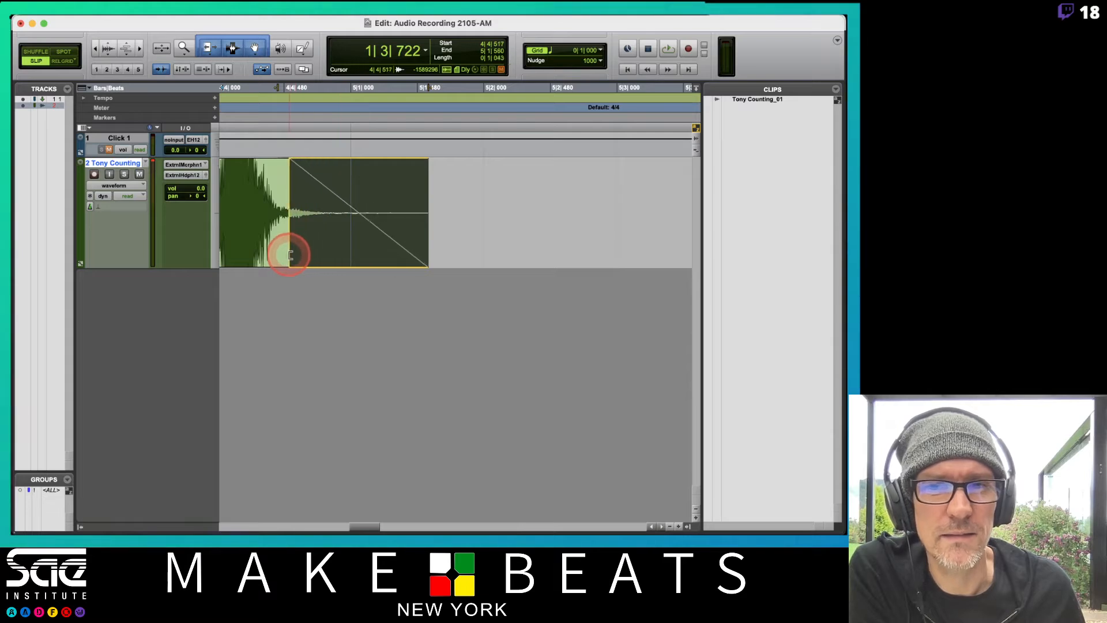
pyautogui.click(357, 210)
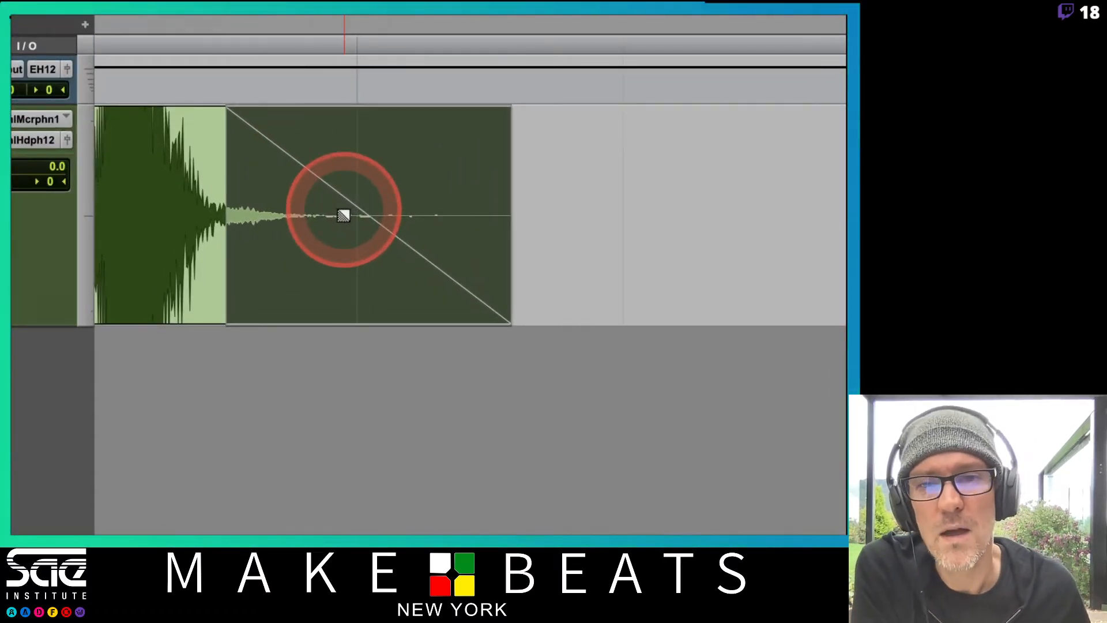
pyautogui.moveTo(343, 215); pyautogui.dragTo(355, 246)
pyautogui.moveTo(355, 247); pyautogui.dragTo(324, 260)
pyautogui.moveTo(319, 298); pyautogui.dragTo(379, 253)
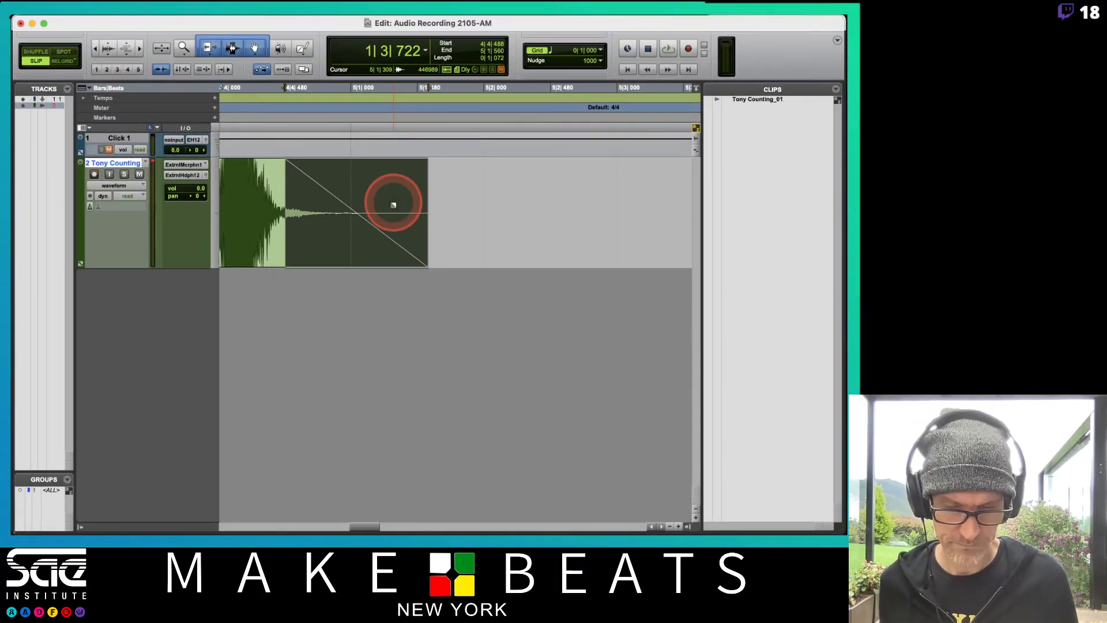
# Play back the counting clip from just before the first count, and stop before the end
pyautogui.press('r')
pyautogui.press('r')
pyautogui.press('r')
pyautogui.press('r')
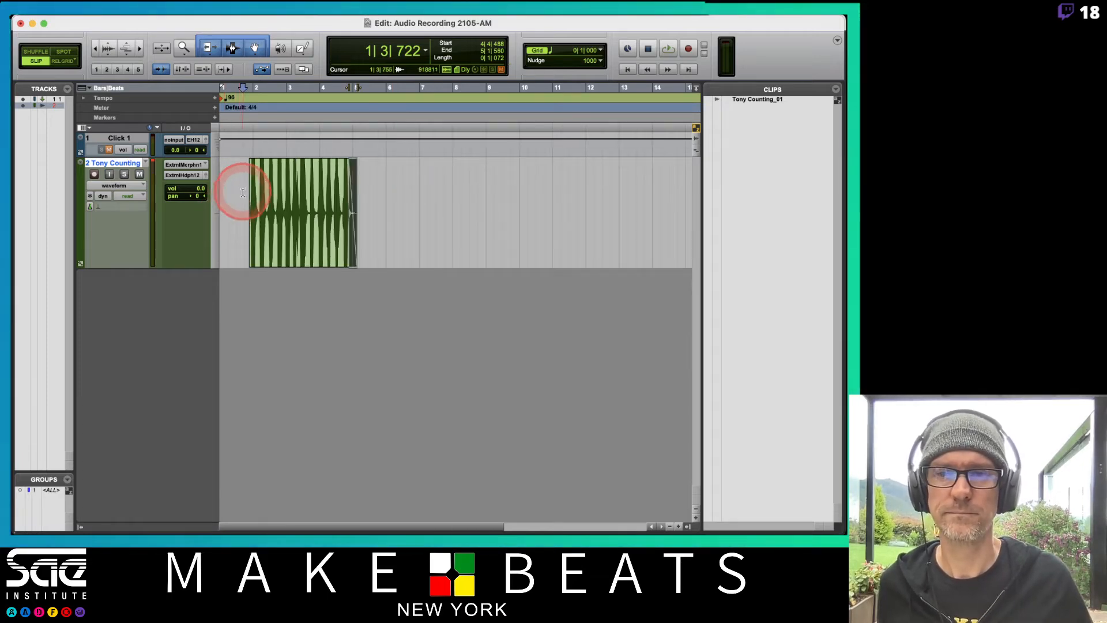
pyautogui.click(244, 192)
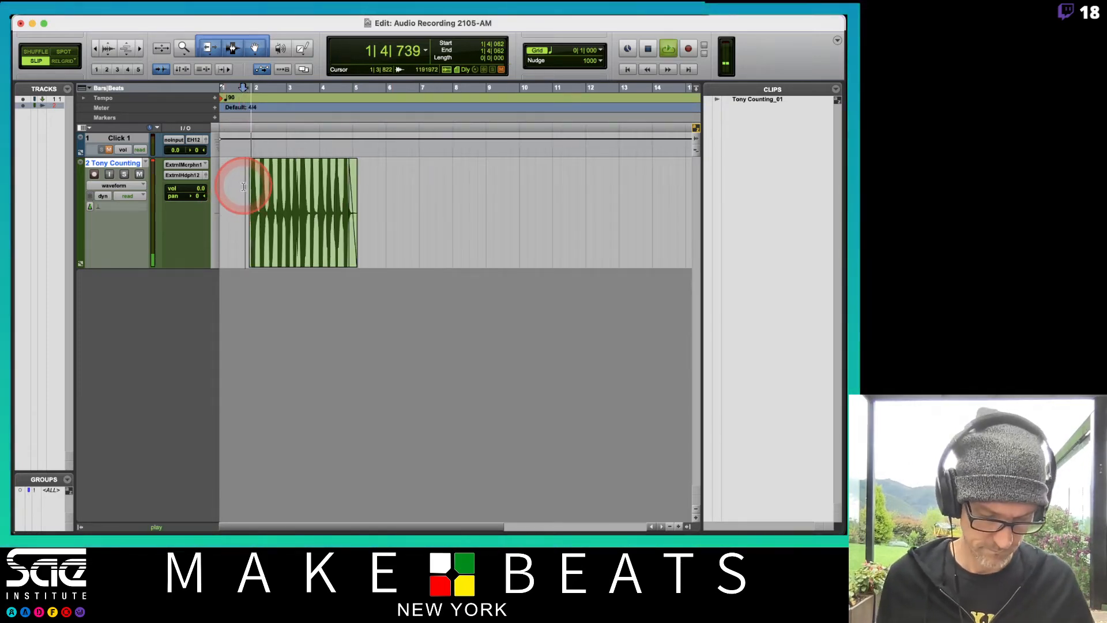
pyautogui.press('t')
pyautogui.press('t')
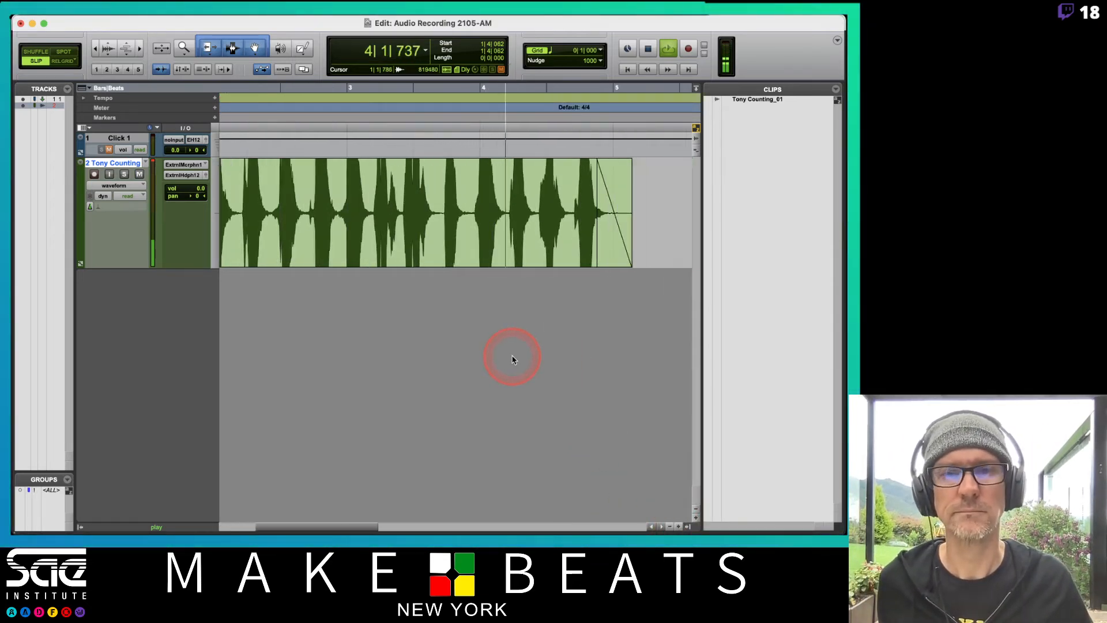
pyautogui.hscroll(-2, 512, 357)
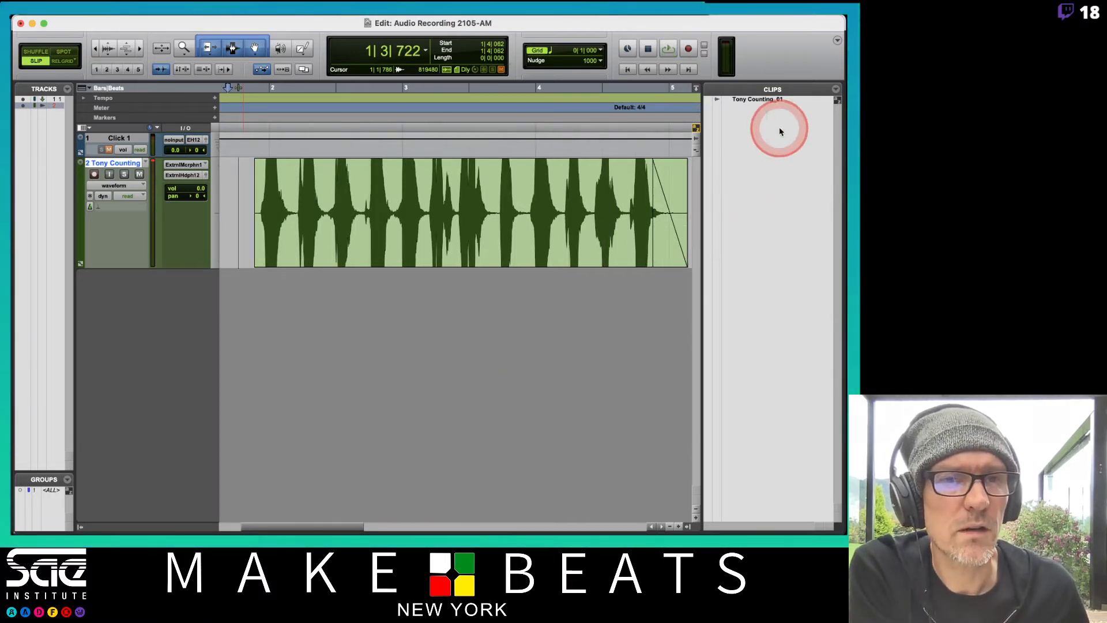
# Show auto-created clips in the Clips list
pyautogui.click(837, 90)
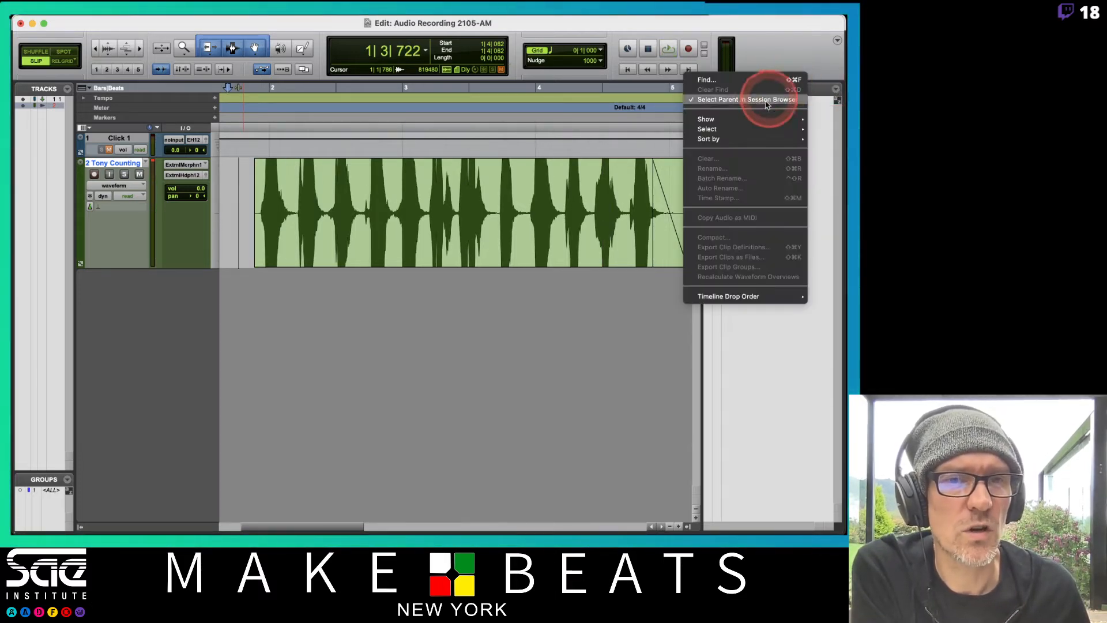
pyautogui.click(743, 120)
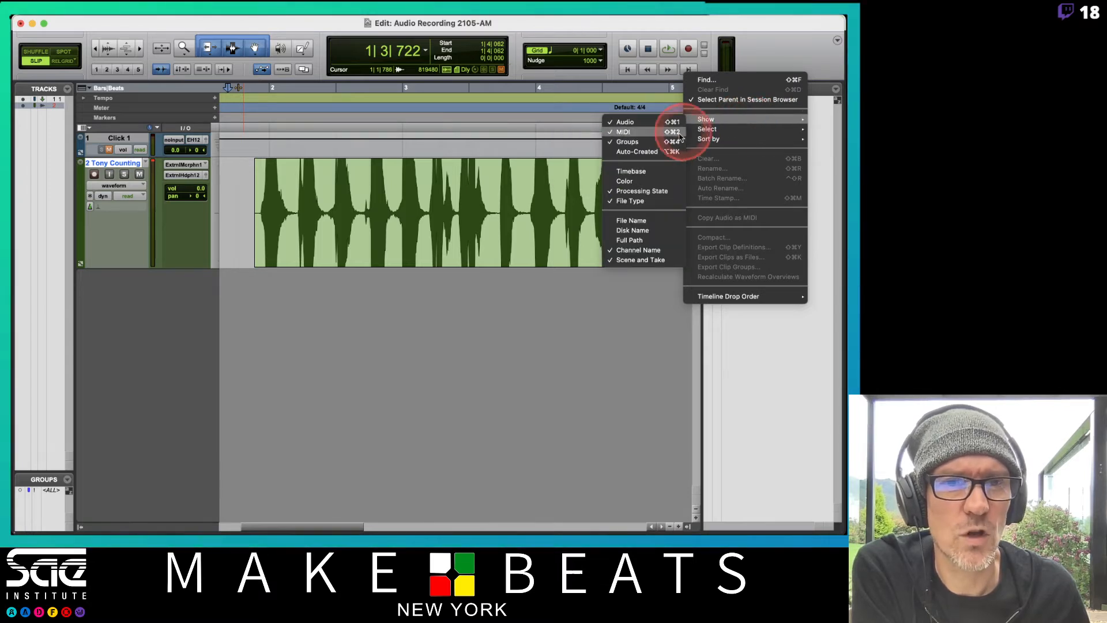
pyautogui.click(644, 154)
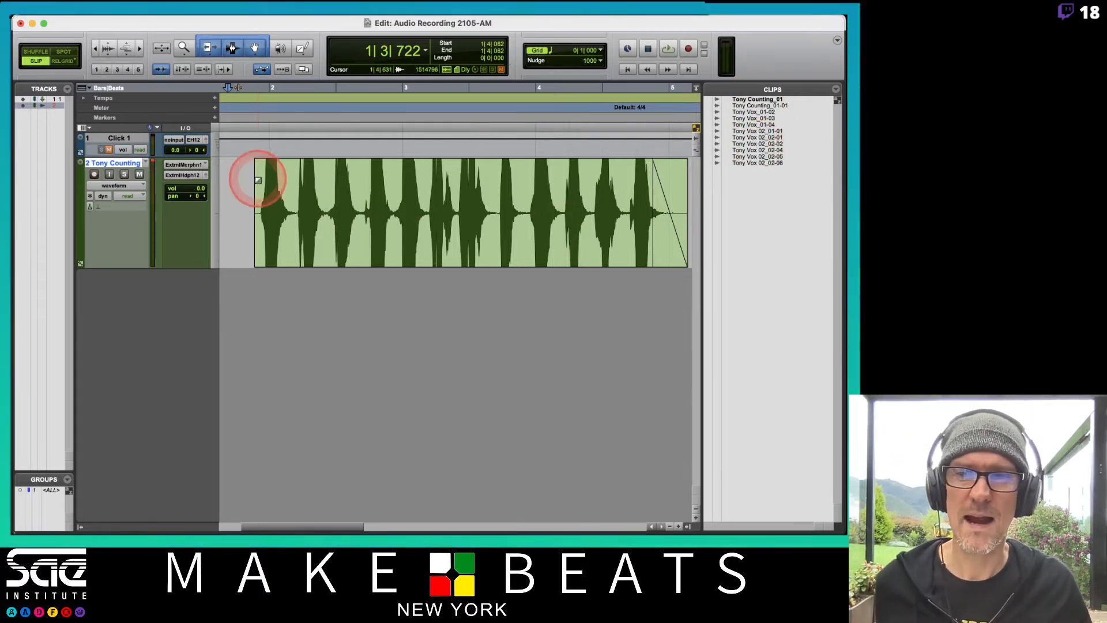
# Add a fade-in from about 1|4|531 to 1|4|765, and tighten the clip's end so the fade-out spans about 4|4|730 to 5|1|322
pyautogui.moveTo(256, 164); pyautogui.dragTo(262, 164)
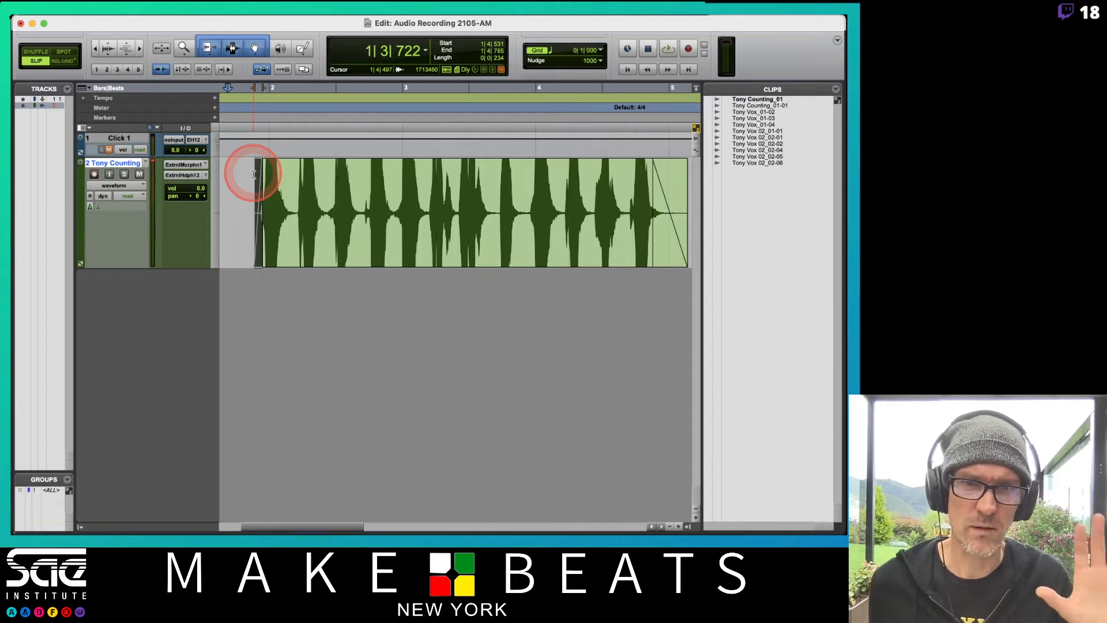
pyautogui.hscroll(5, 341, 202)
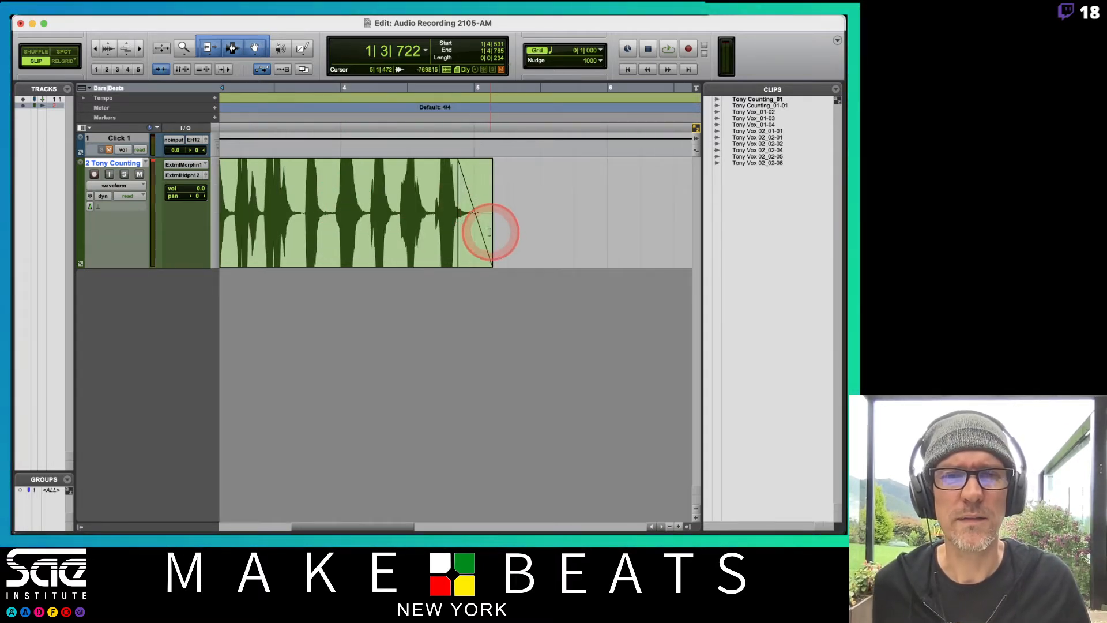
pyautogui.moveTo(492, 242); pyautogui.dragTo(467, 241)
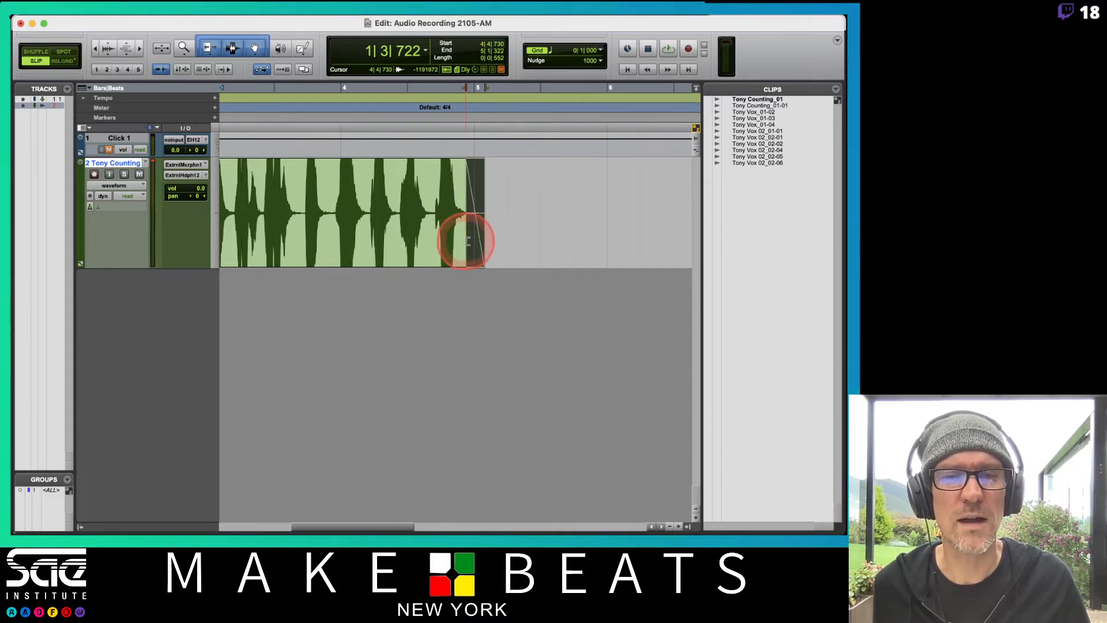
pyautogui.hscroll(-5, 463, 236)
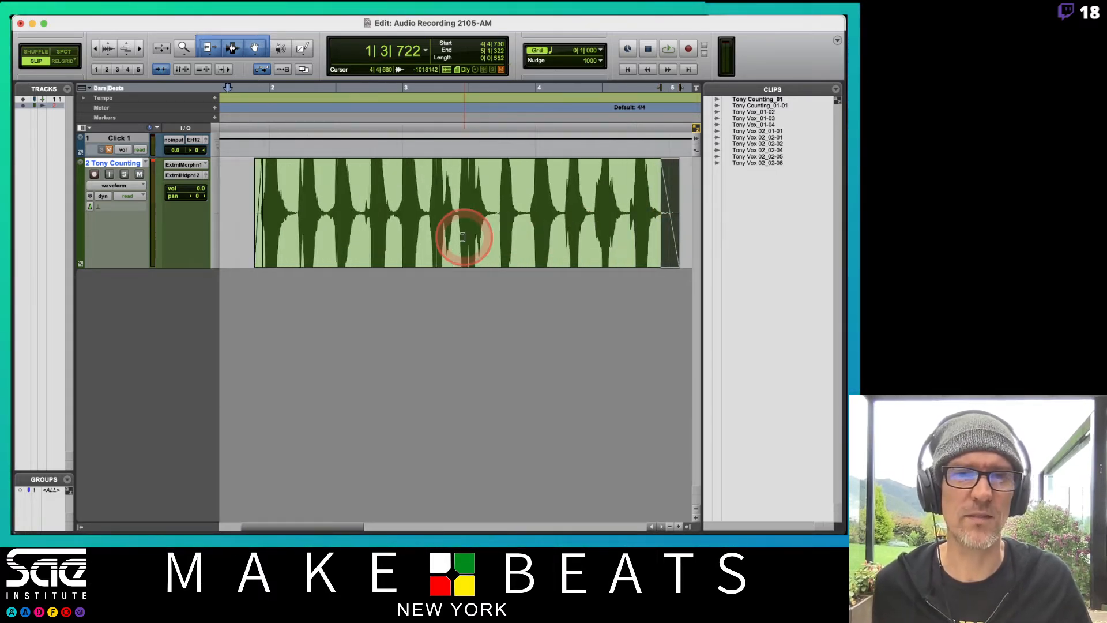
# Narrow the Clips list to widen the timeline, and select the entire counting clip
pyautogui.moveTo(704, 279); pyautogui.dragTo(730, 281)
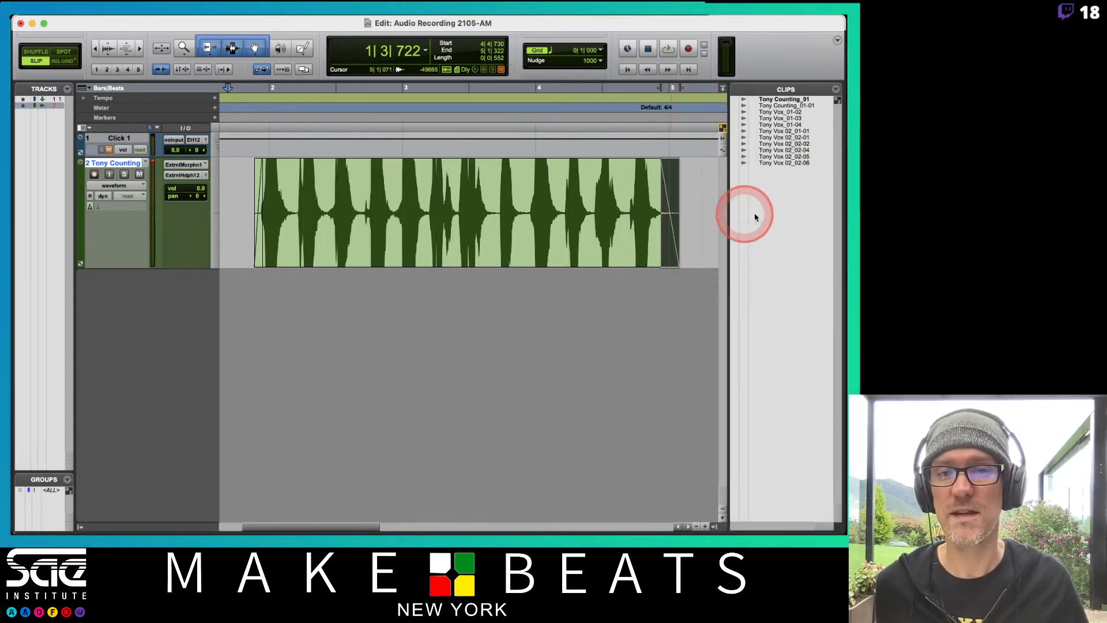
pyautogui.click(689, 185)
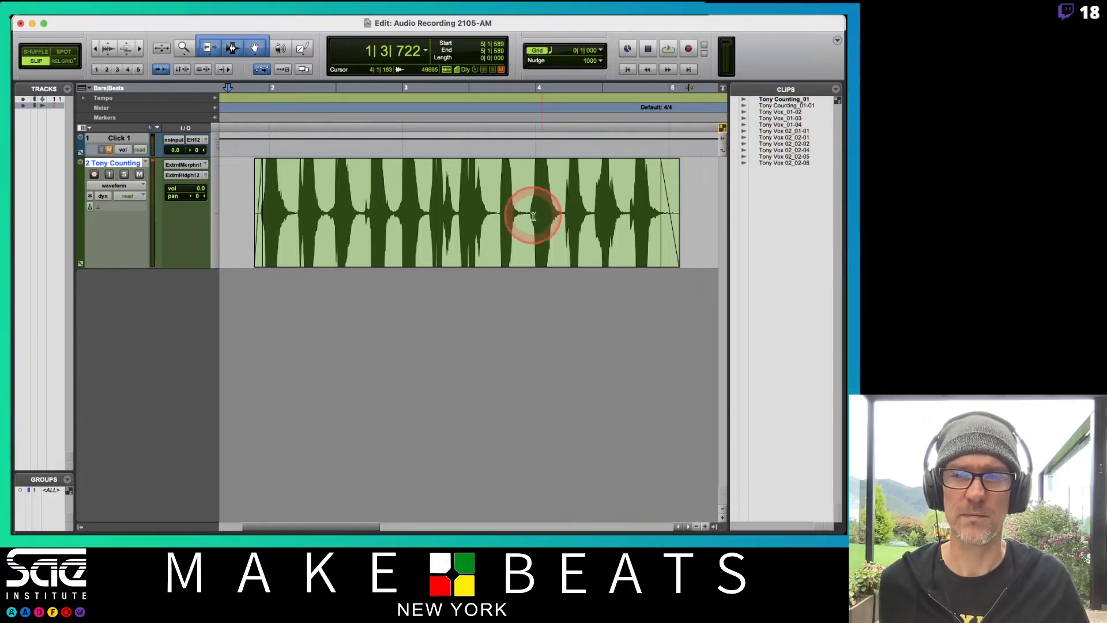
pyautogui.click(389, 231)
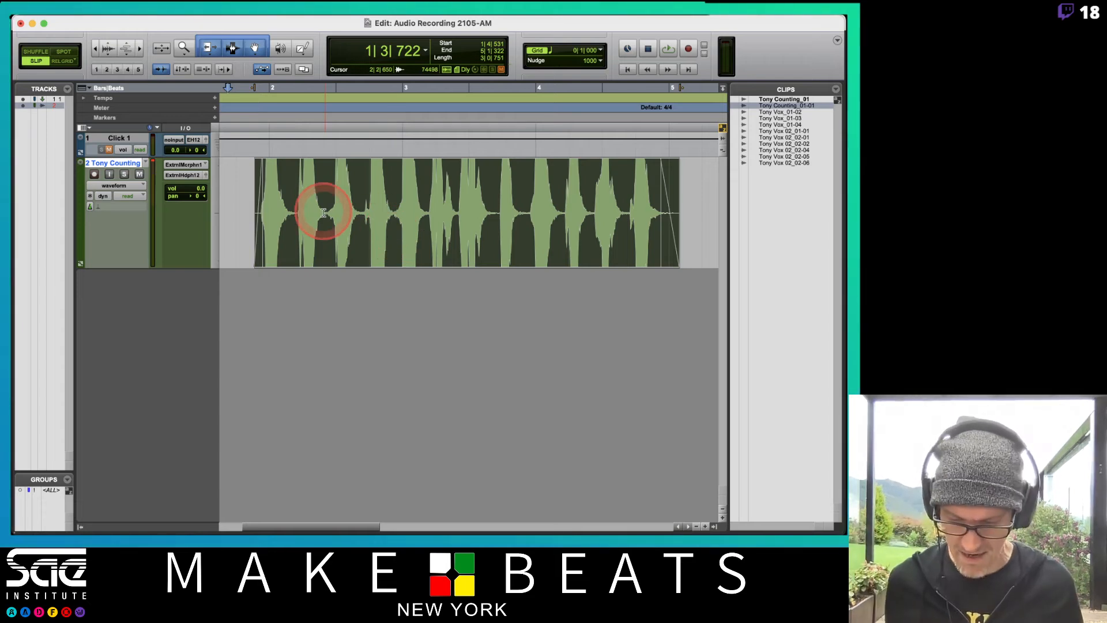
# Reduce the vertical waveform zoom until the peaks of the counts fit within the track
pyautogui.press('r')
pyautogui.press('r')
pyautogui.press('t')
pyautogui.press('t')
pyautogui.press('super+alt+[')
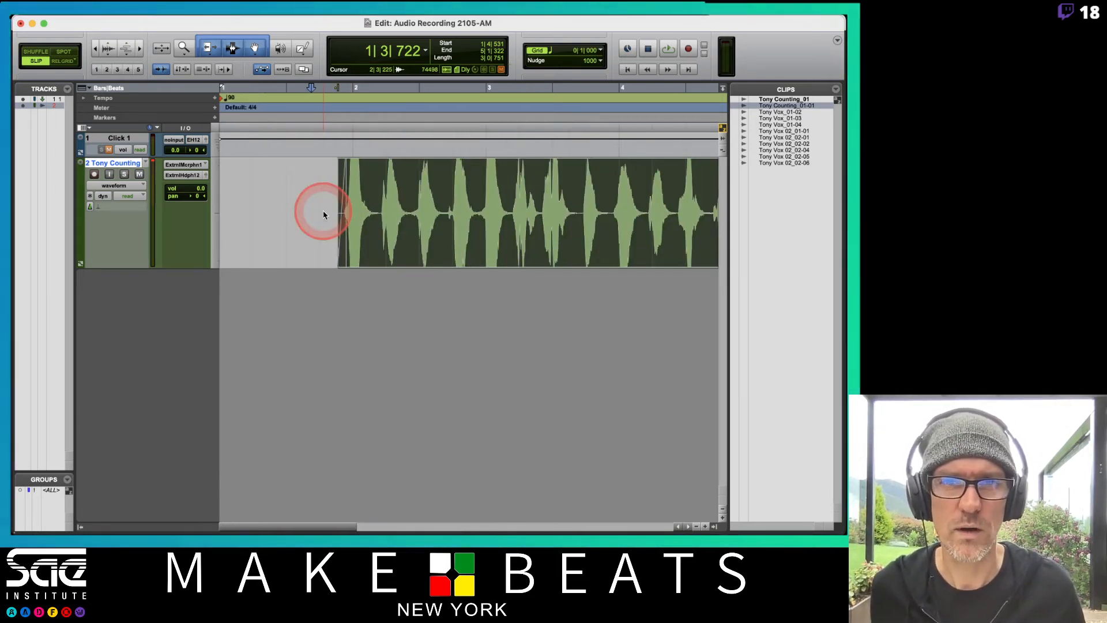
pyautogui.press('super+alt+[')
pyautogui.press('super+alt+]')
pyautogui.press('super+alt+[')
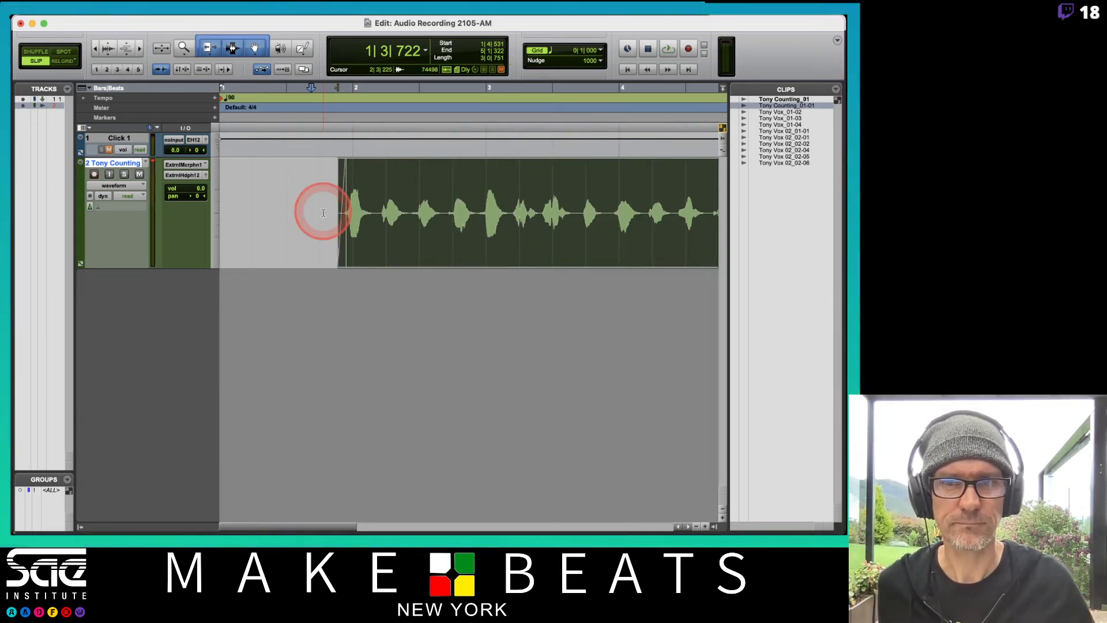
pyautogui.hscroll(3, 324, 213)
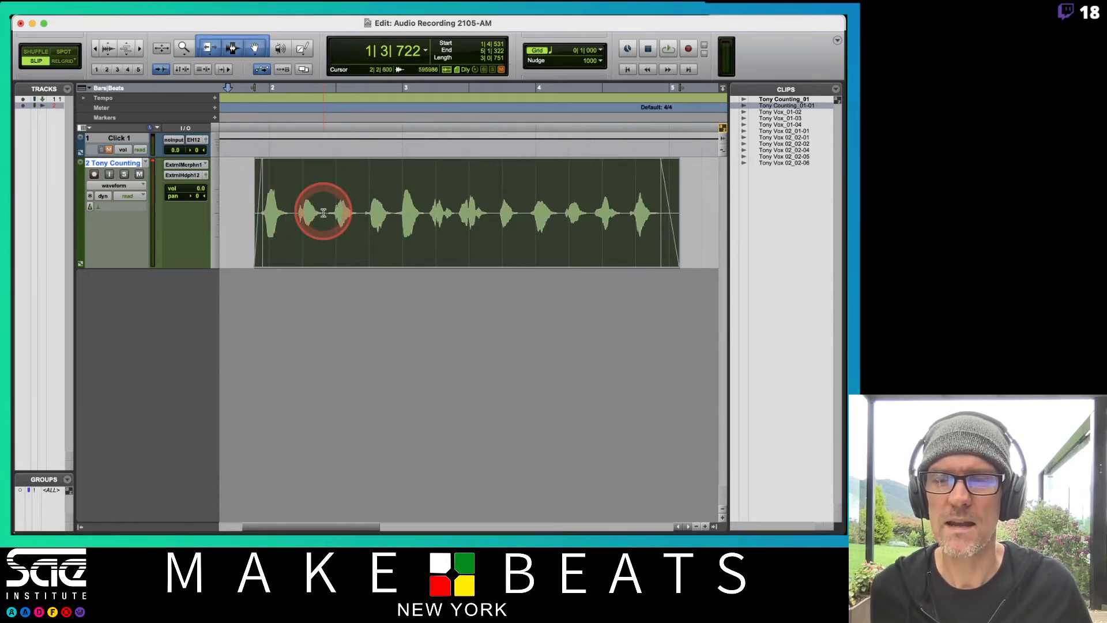
# Switch to the notes in 05 PT Edit Audio-Playlists-Comping.pdf and page forward to the Playlists notes on page 14
pyautogui.press('super+Tab')
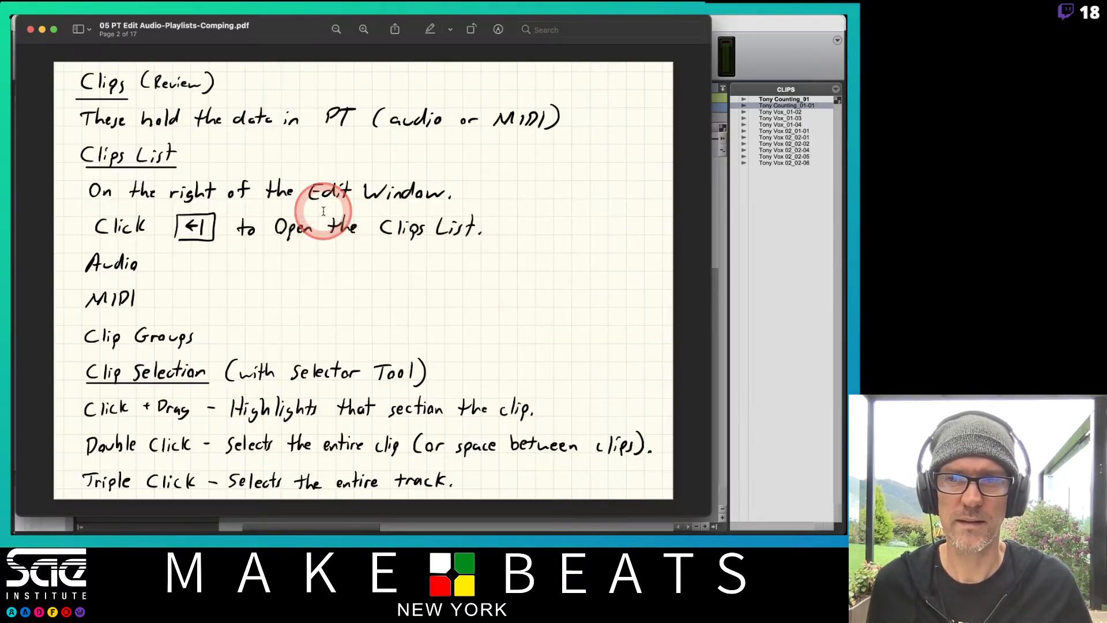
pyautogui.press('Down')
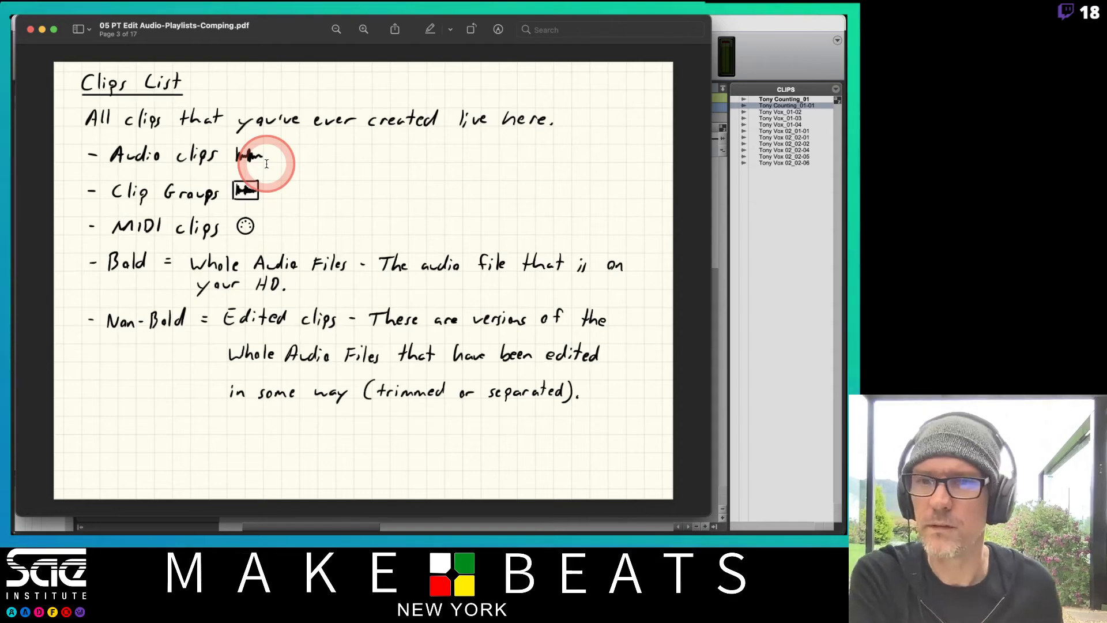
pyautogui.press('Down')
pyautogui.press('Down')
pyautogui.press('Down')
pyautogui.press('Down')
pyautogui.press('Down')
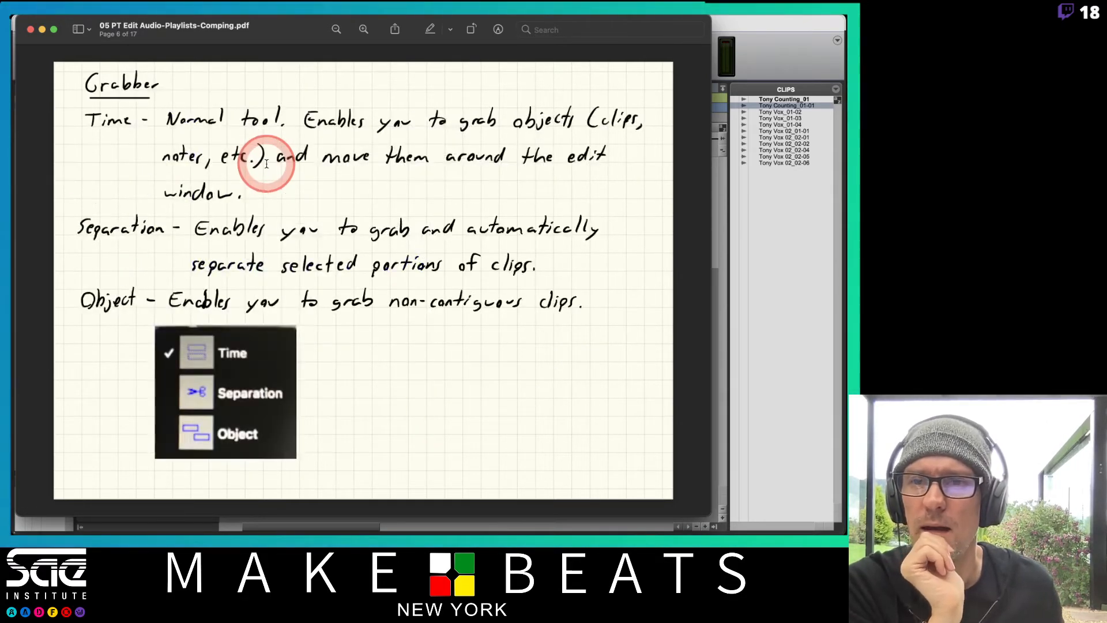
pyautogui.press('Down')
pyautogui.press('Down')
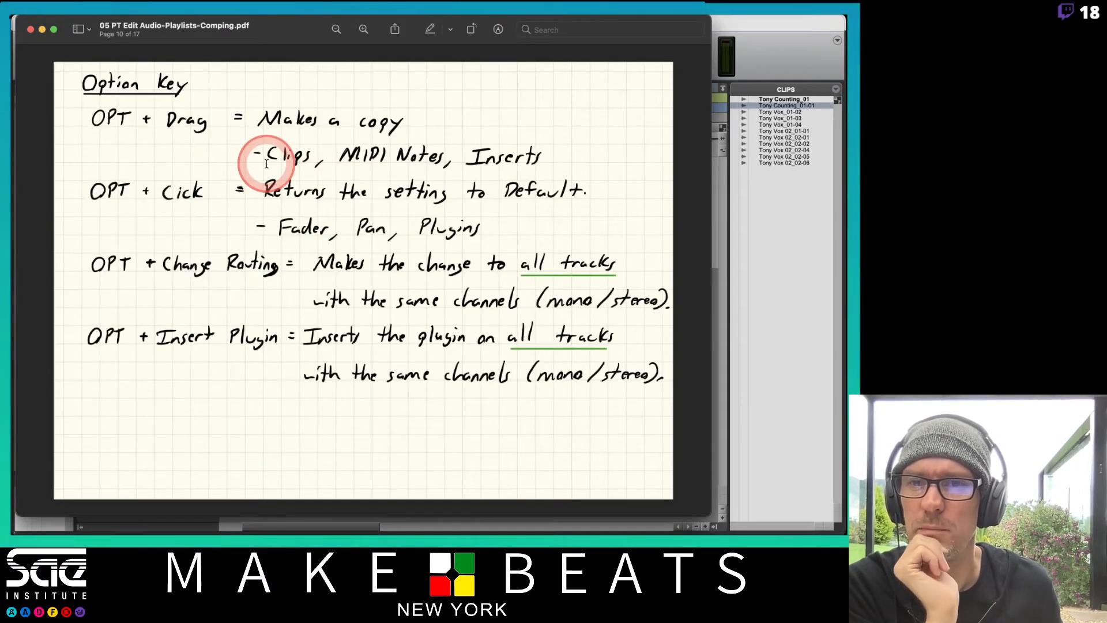
pyautogui.press('Down')
pyautogui.press('Down')
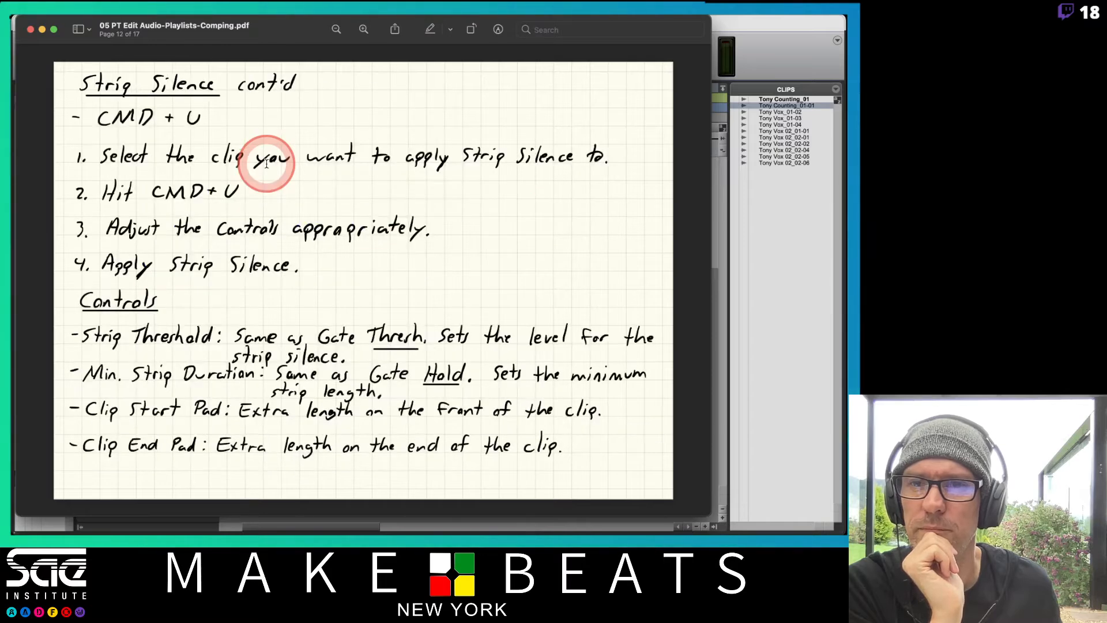
pyautogui.press('Down')
pyautogui.press('Down')
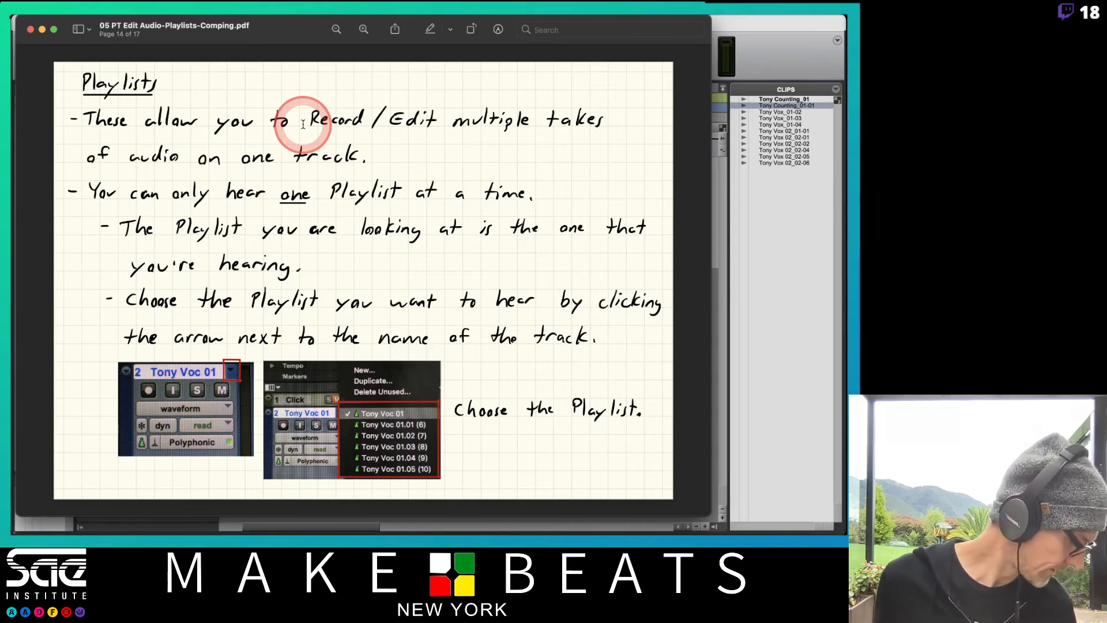
# Return briefly to the Pro Tools session, and review the Playlists notes on pages 14 and 15 of the PDF
pyautogui.press('super+Tab')
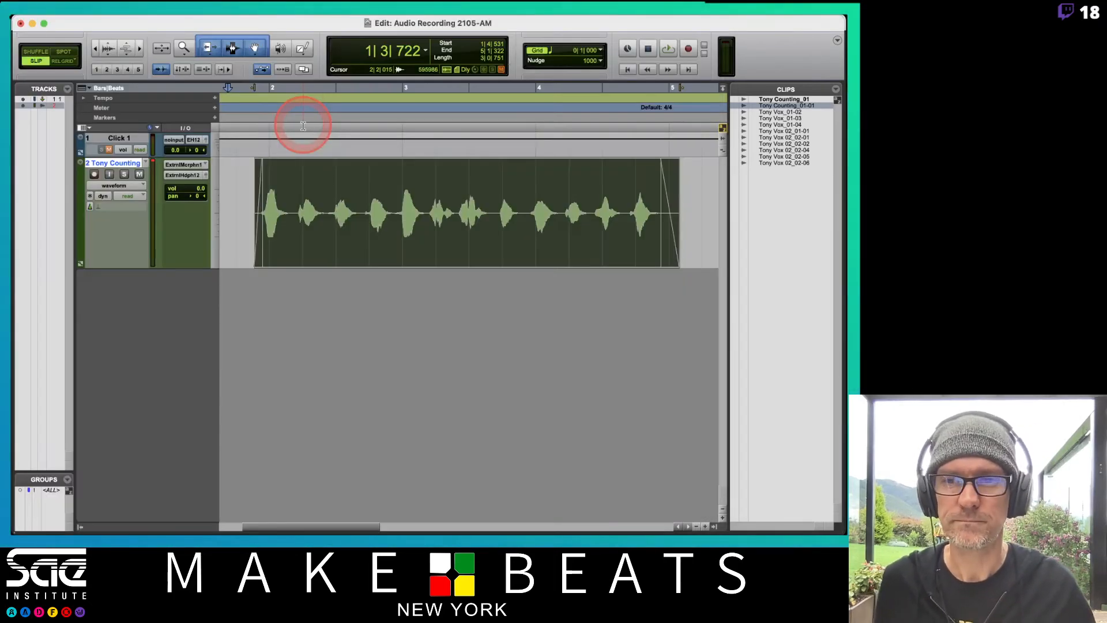
pyautogui.press('super+Tab')
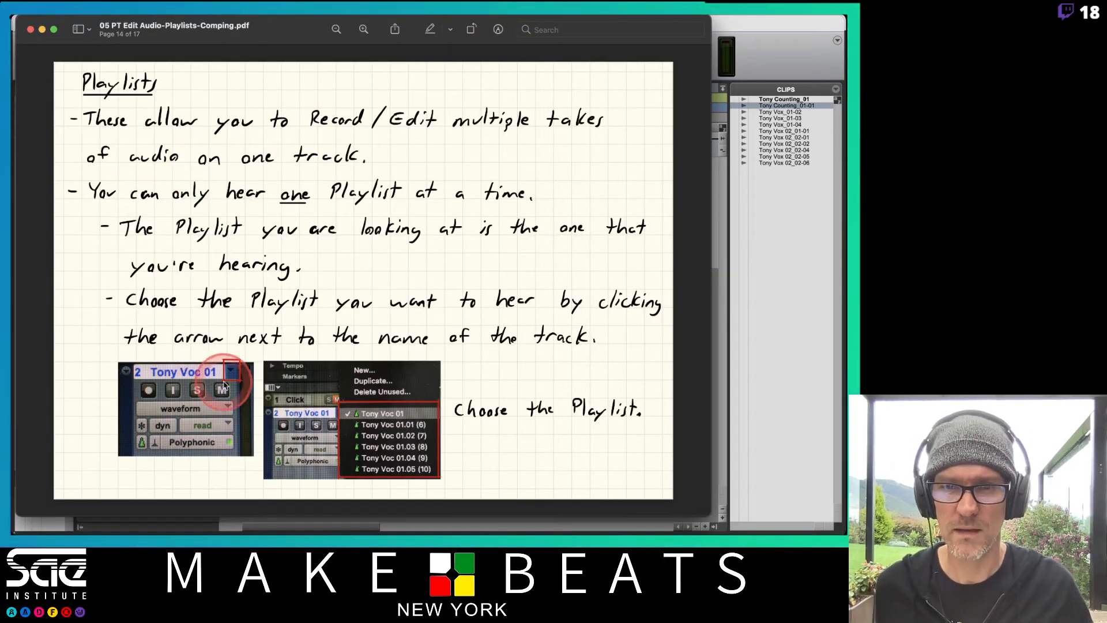
pyautogui.press('Right')
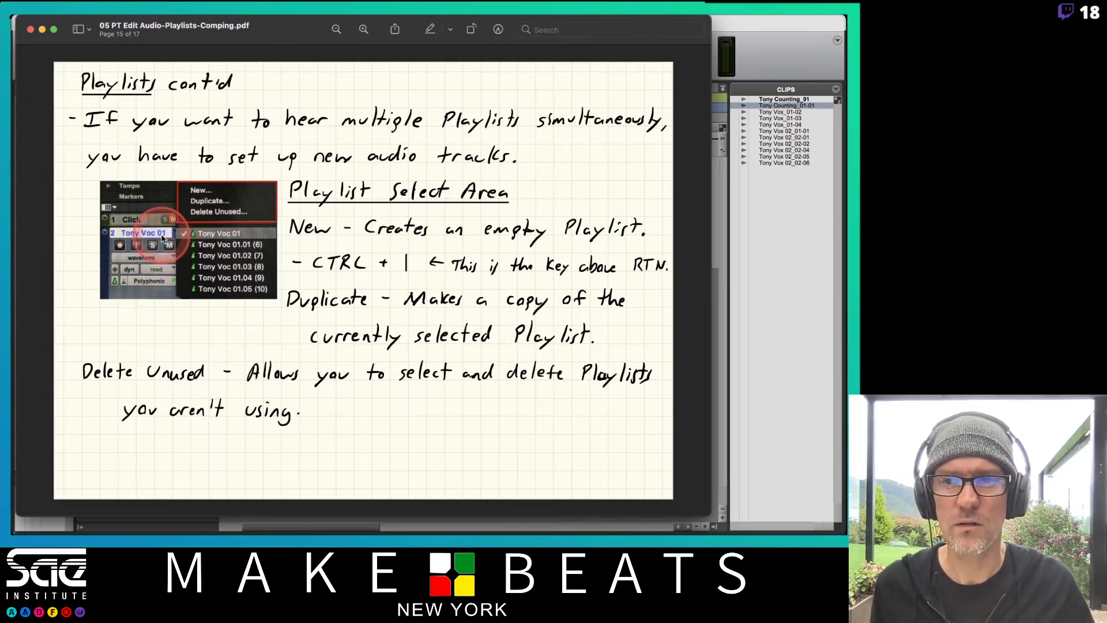
pyautogui.press('Left')
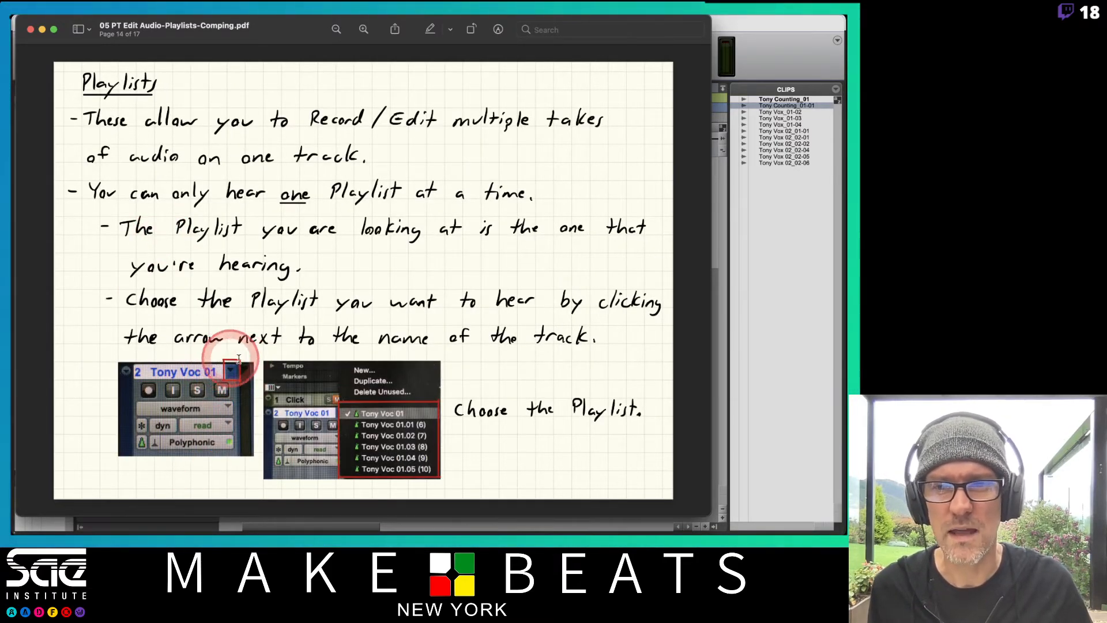
# Switch back to the Pro Tools session and look at the counting track's playlist options
pyautogui.press('super+Tab')
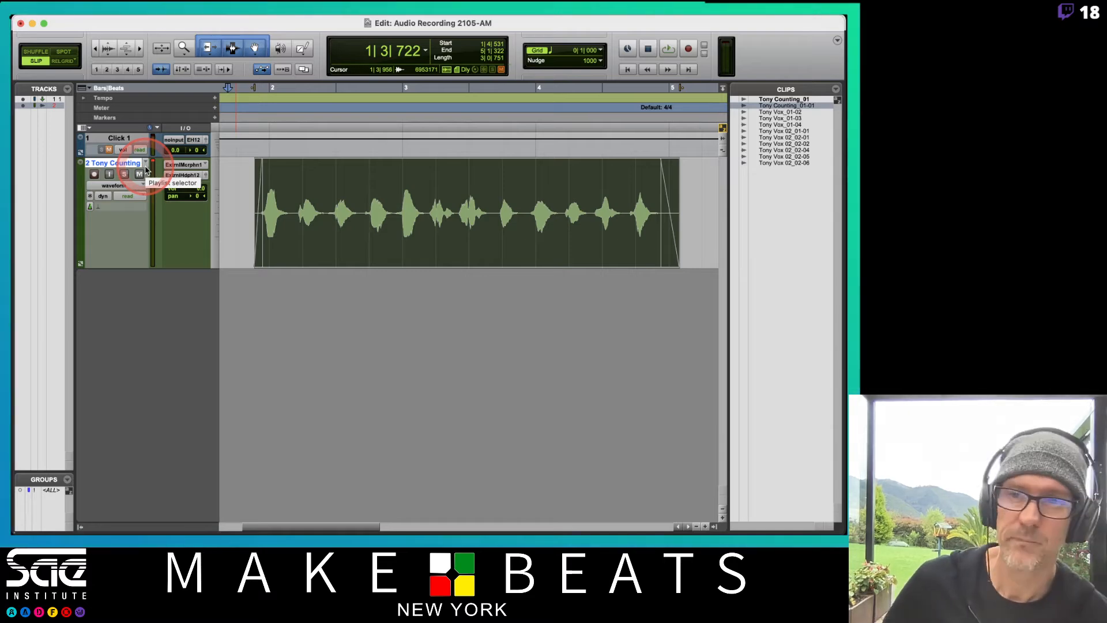
pyautogui.press('super+space')
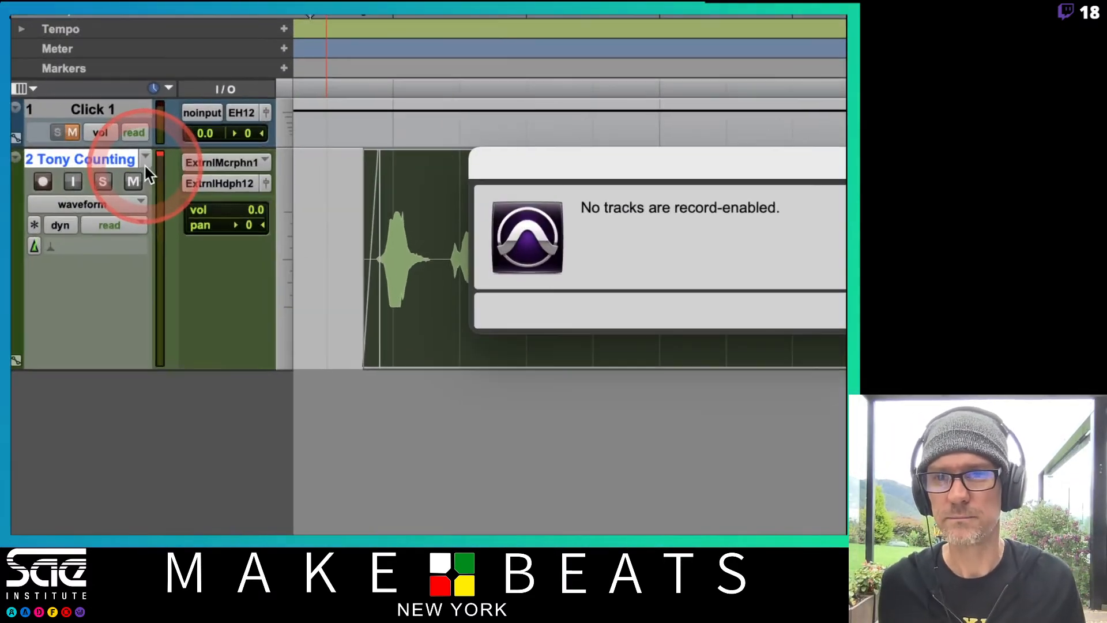
pyautogui.press('Return')
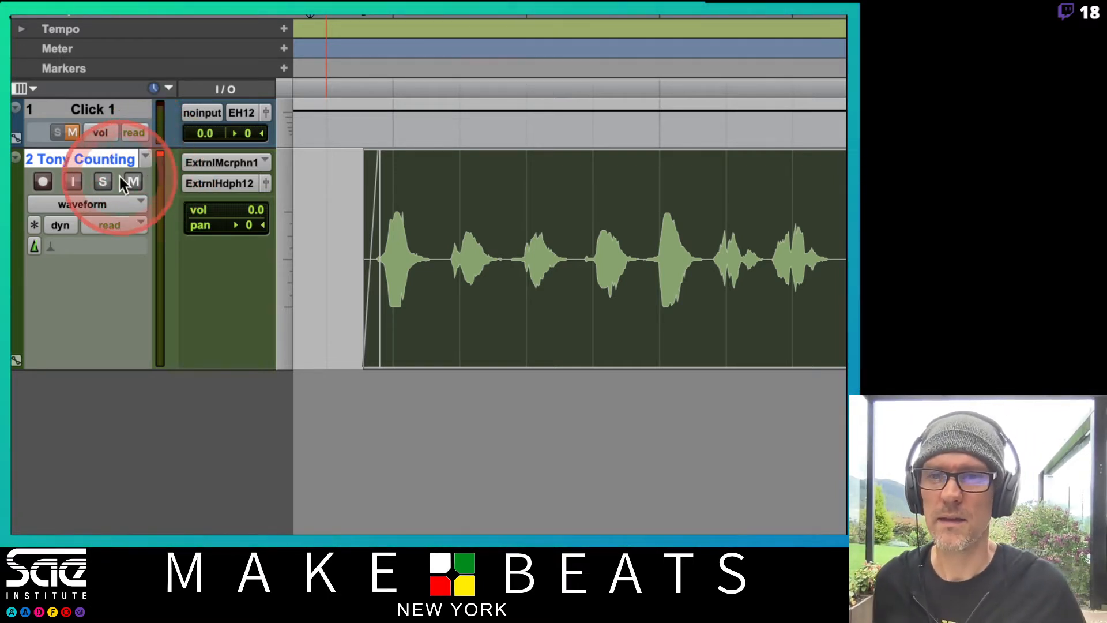
pyautogui.click(145, 157)
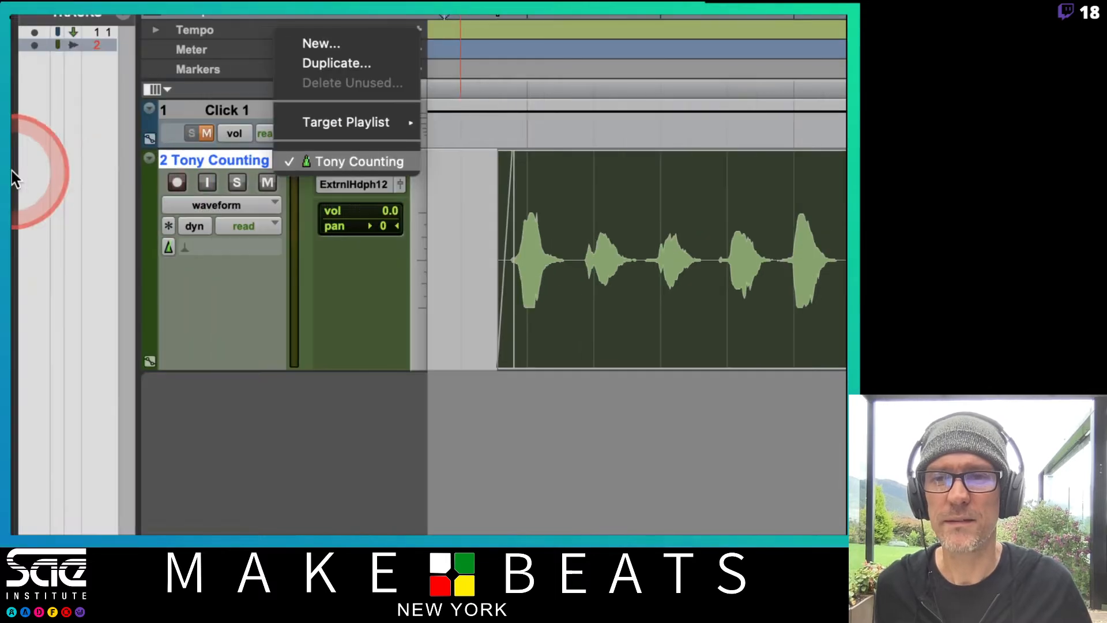
pyautogui.click(301, 194)
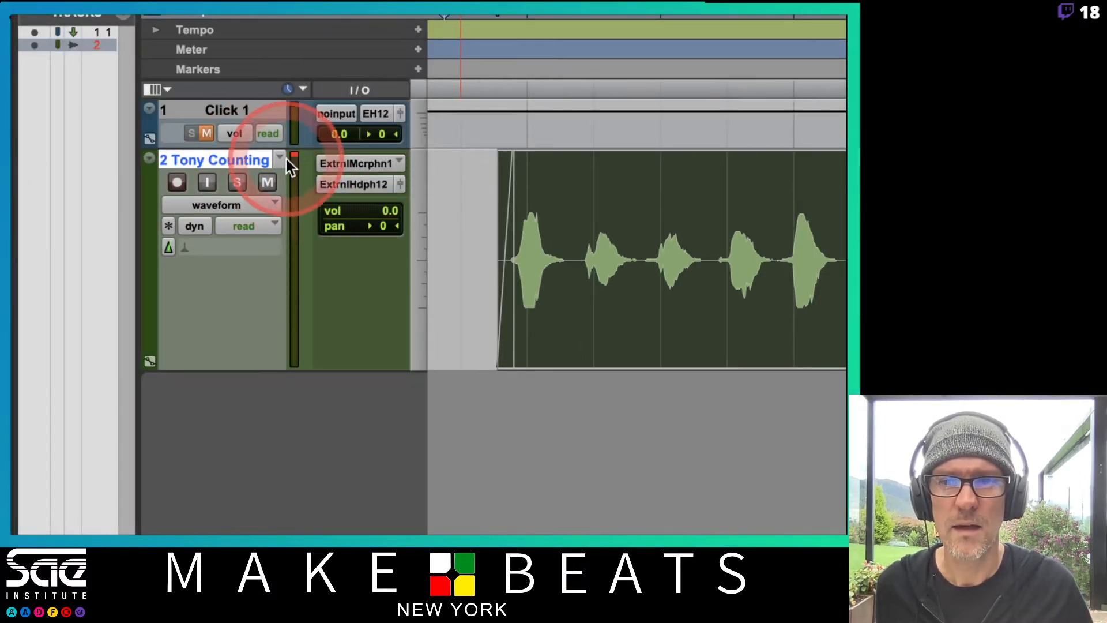
# Create a new empty playlist on the counting track, keeping the suggested name
pyautogui.click(284, 161)
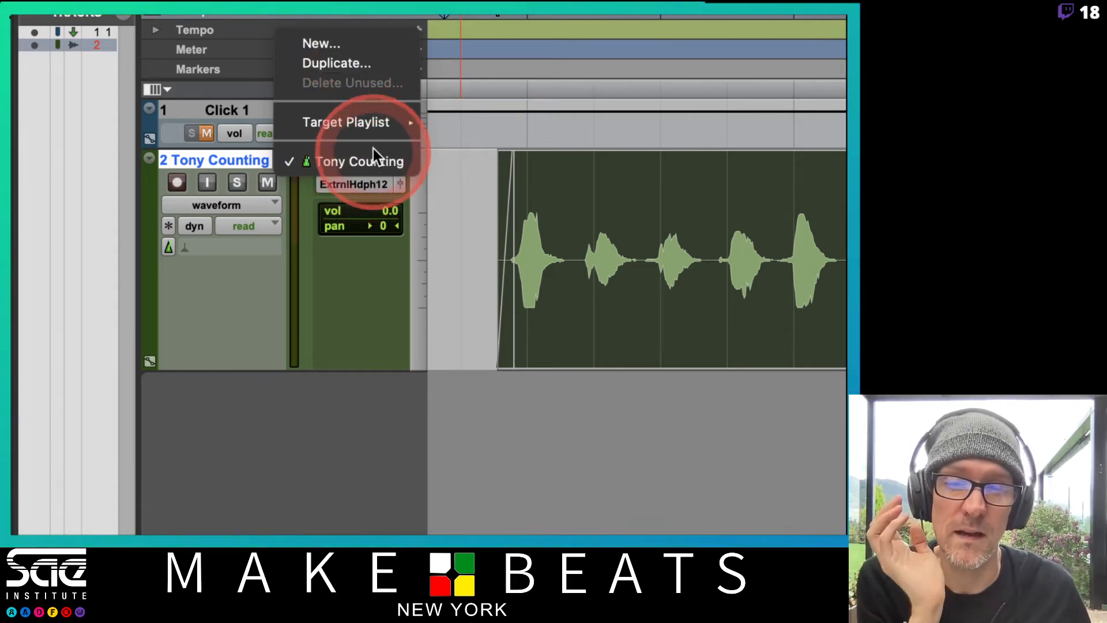
pyautogui.moveTo(372, 123)
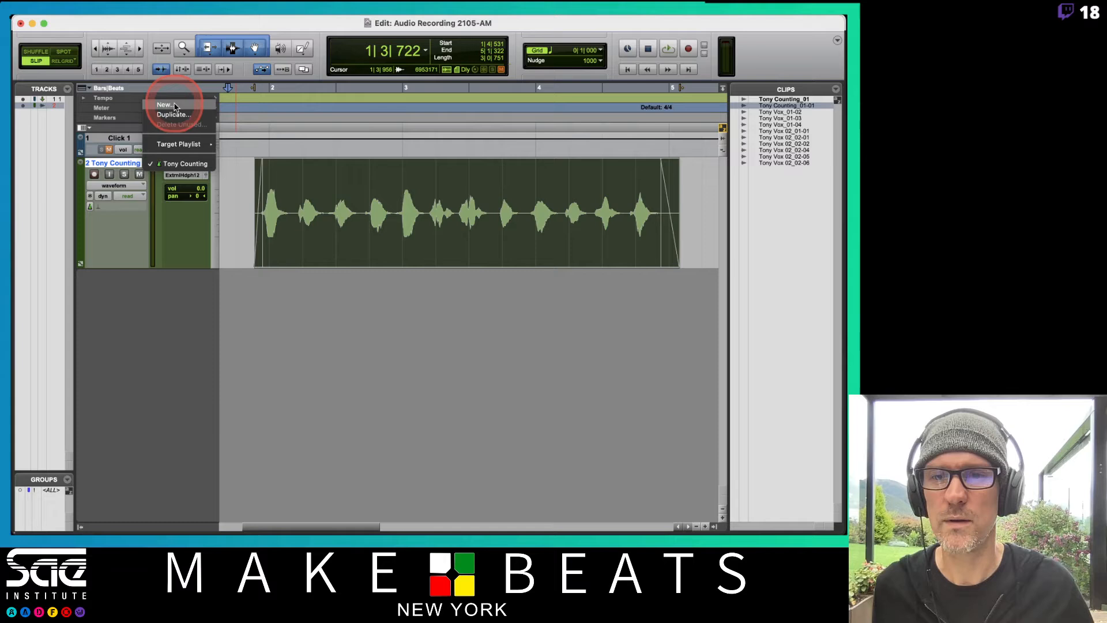
pyautogui.click(164, 105)
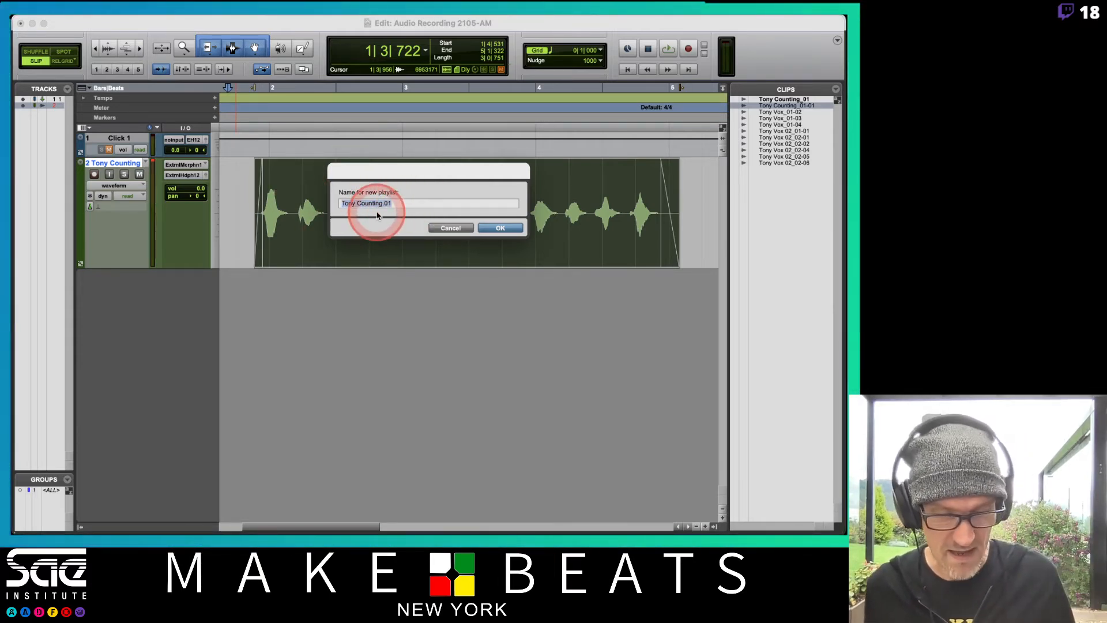
pyautogui.press('Return')
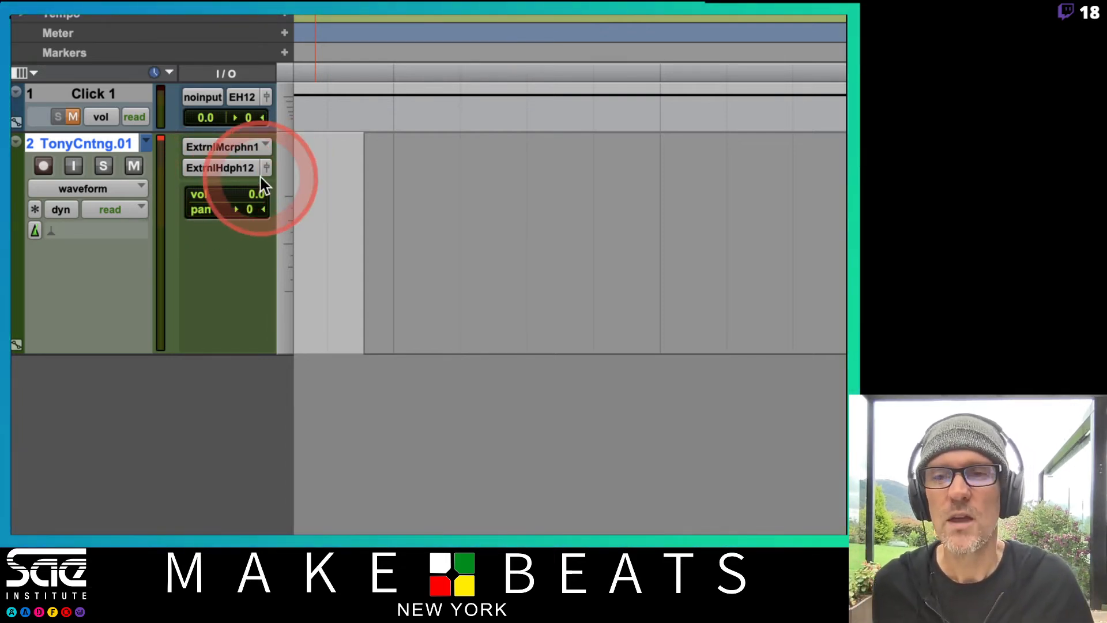
# Mute and record-enable the counting track, unmute the click, and record a new counting take from the session start
pyautogui.click(132, 166)
pyautogui.click(44, 165)
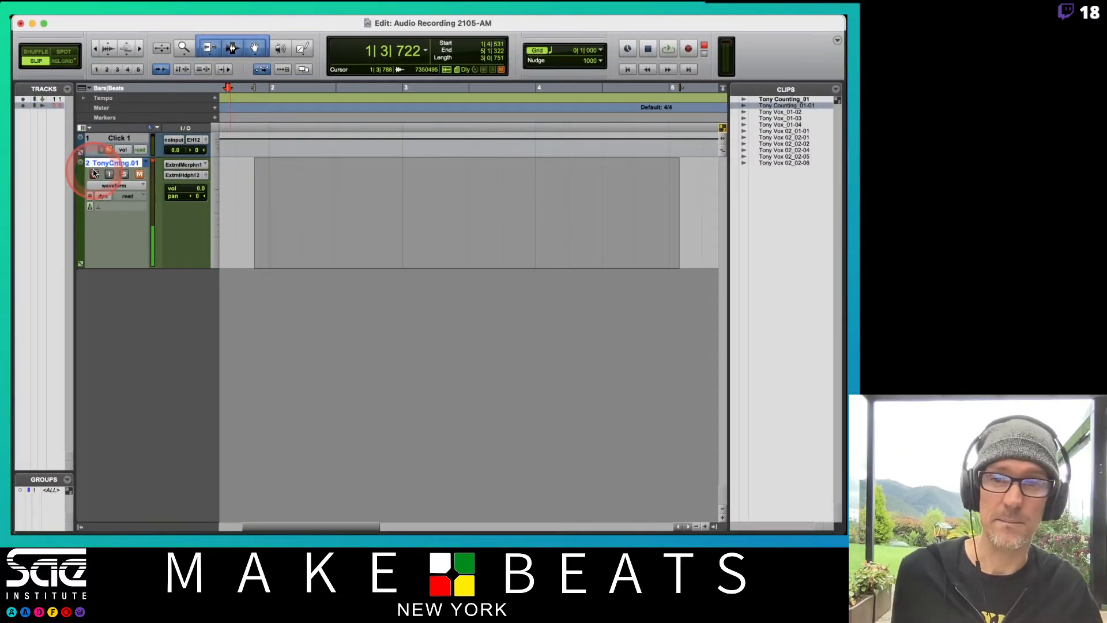
pyautogui.click(110, 150)
pyautogui.press('Return')
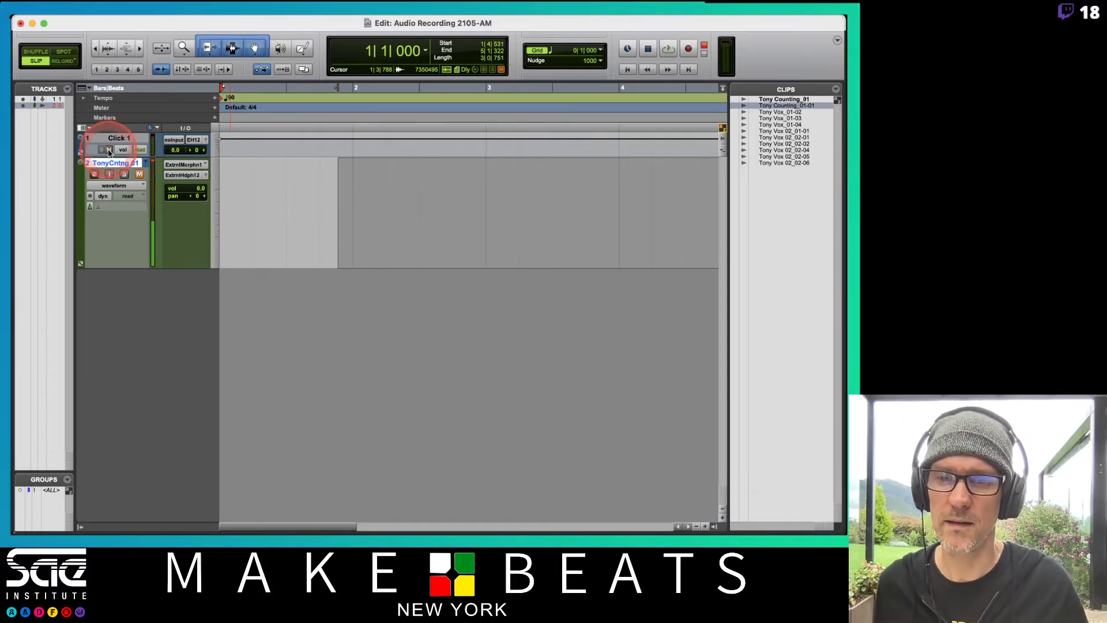
pyautogui.press('super+space')
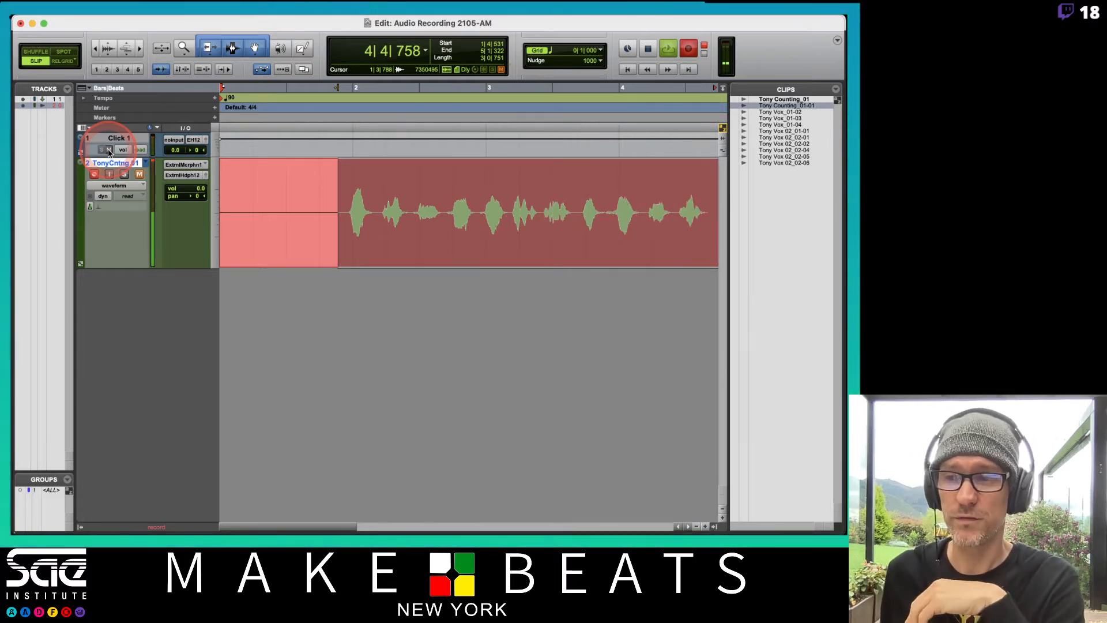
pyautogui.press('space')
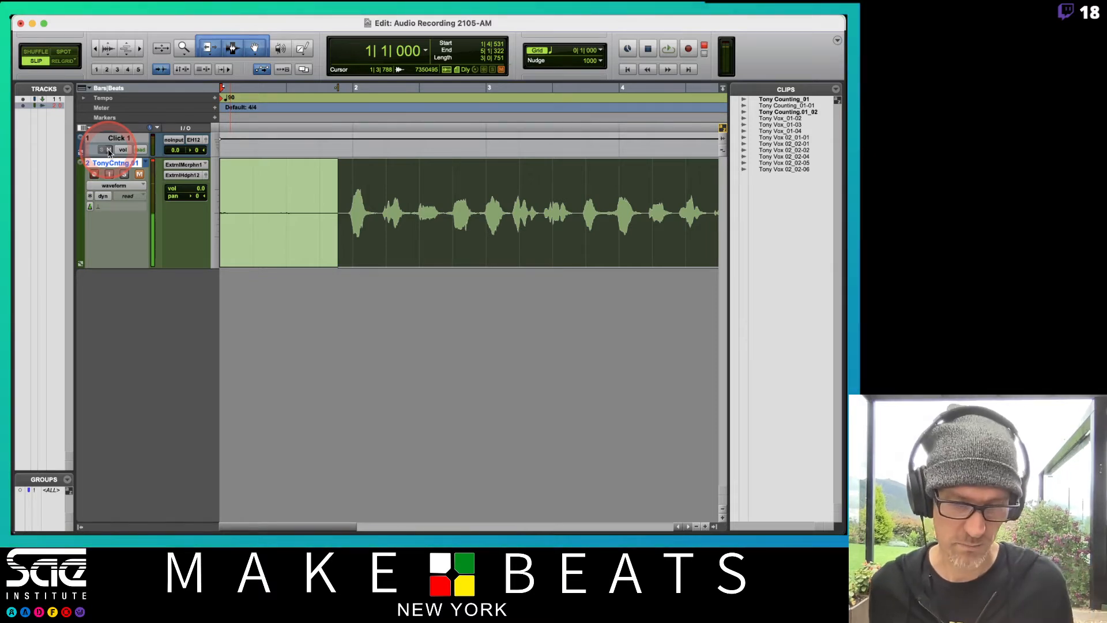
# Enlarge the waveform, then play the new take from the start with the counting track disarmed and unmuted and the click muted
pyautogui.press('alt+super+]')
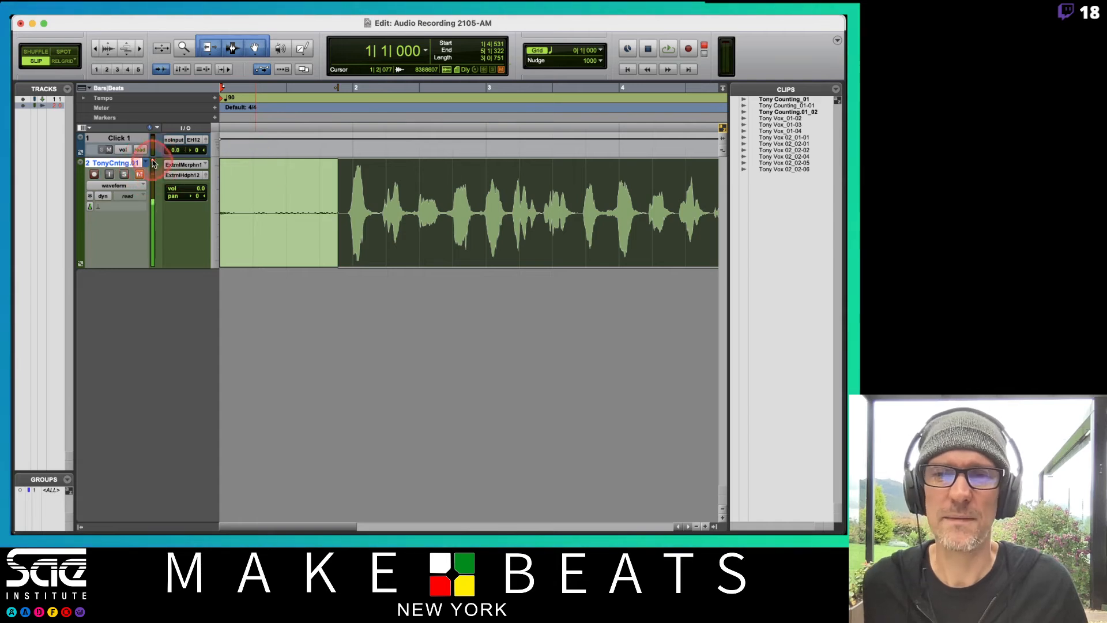
pyautogui.click(94, 175)
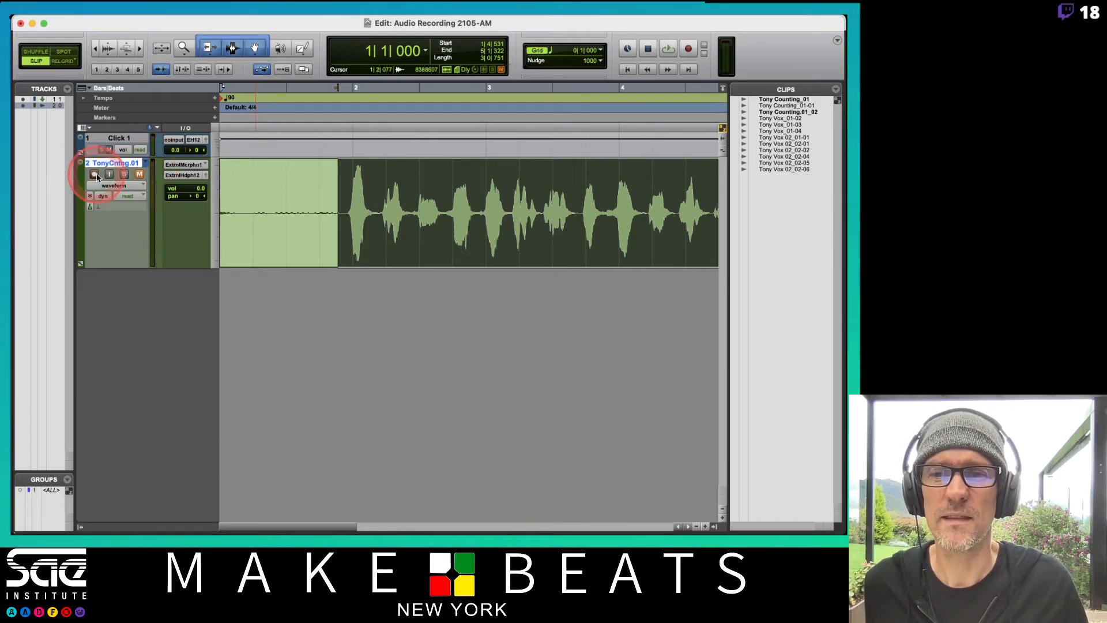
pyautogui.click(140, 175)
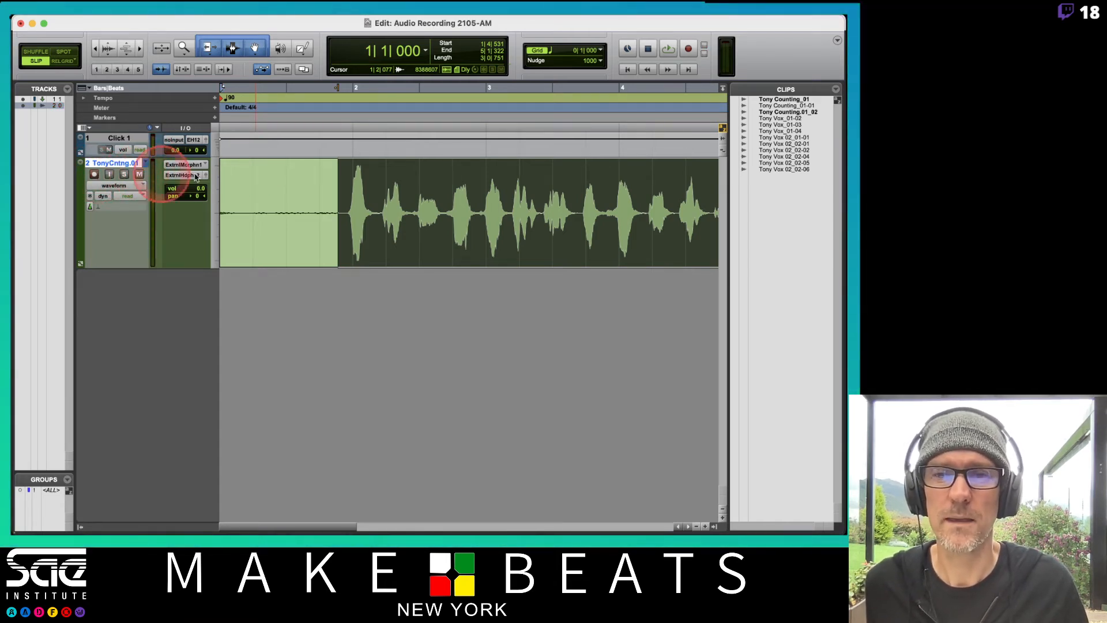
pyautogui.click(109, 149)
pyautogui.press('space')
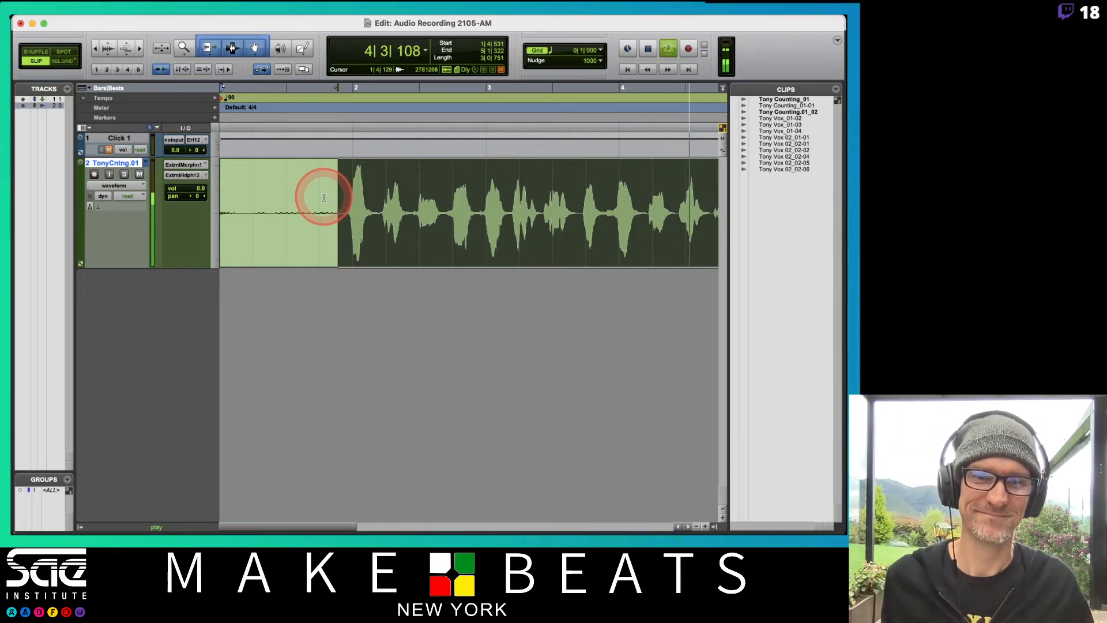
pyautogui.press('space')
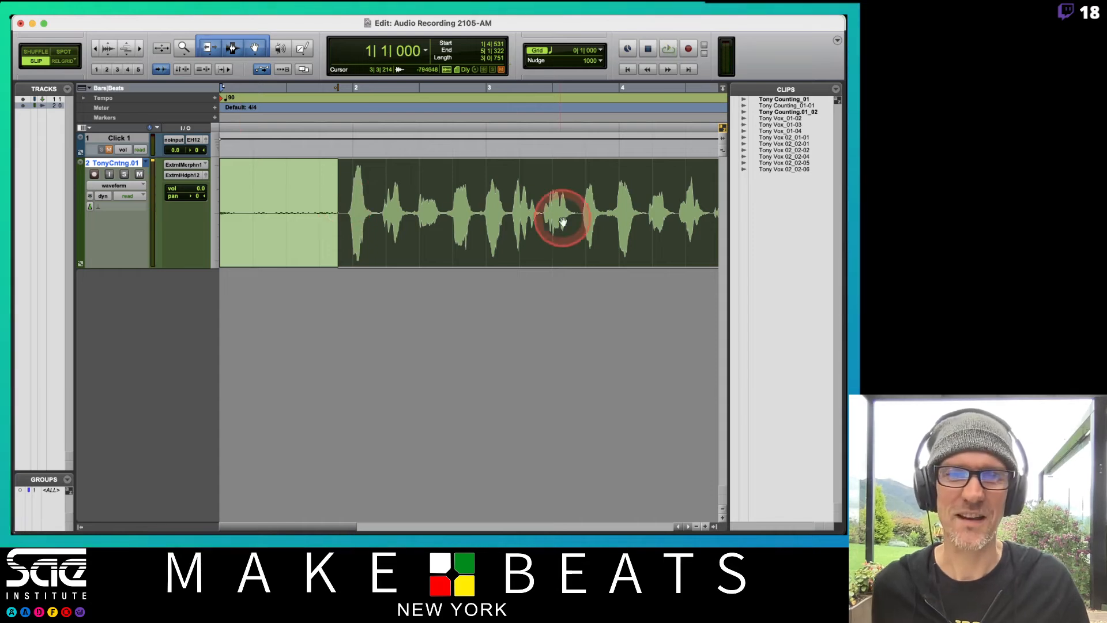
# Delete the silent section before the first count of the new take
pyautogui.click(579, 189)
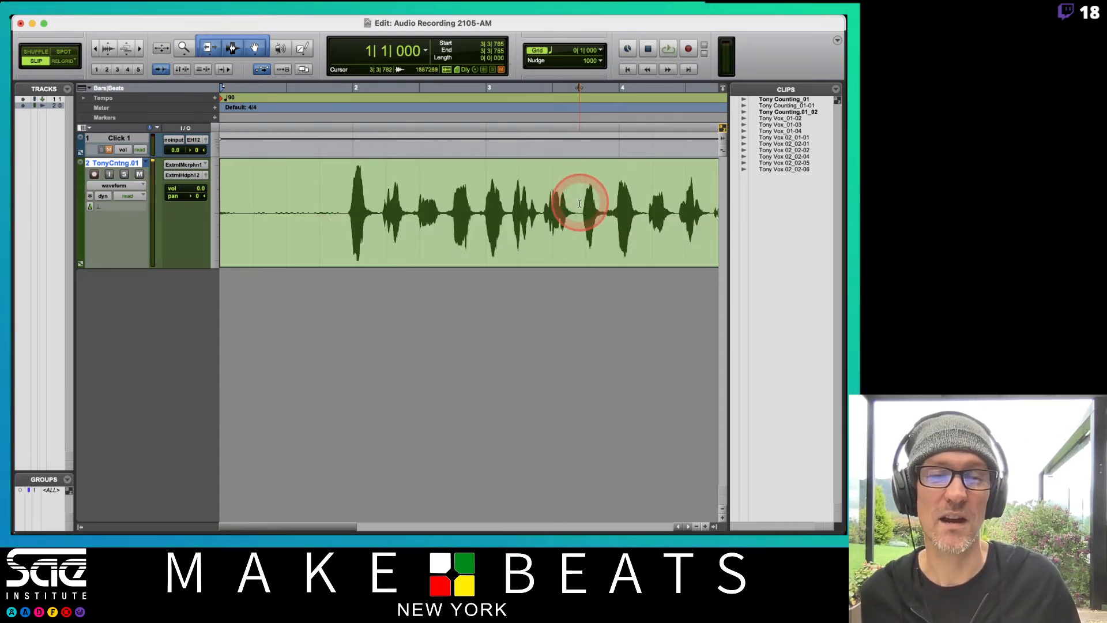
pyautogui.click(409, 201)
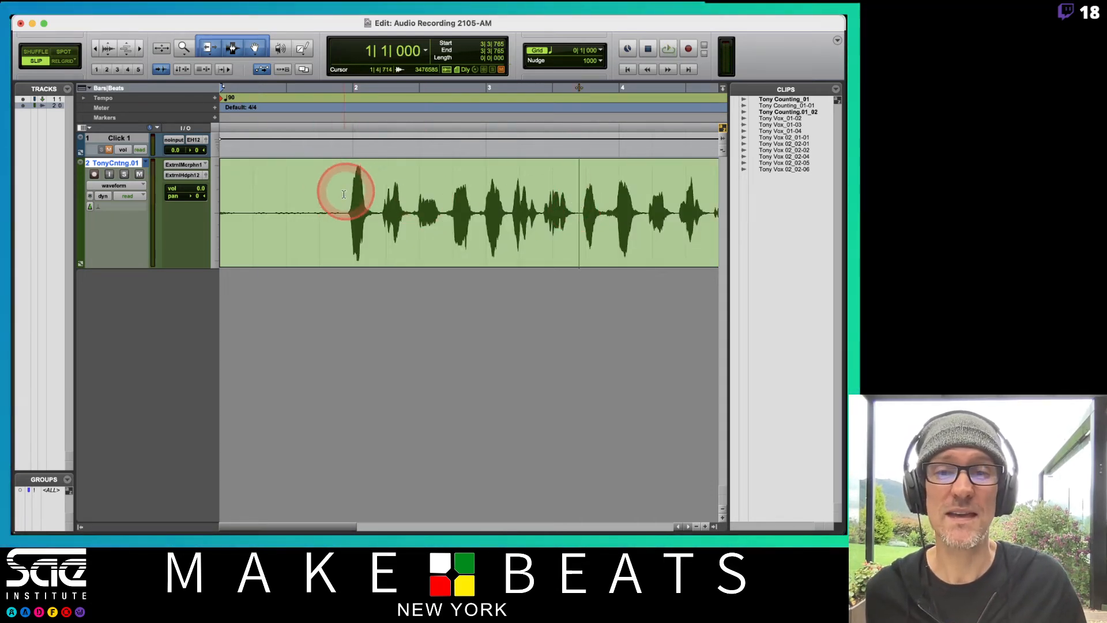
pyautogui.moveTo(346, 195); pyautogui.dragTo(124, 173)
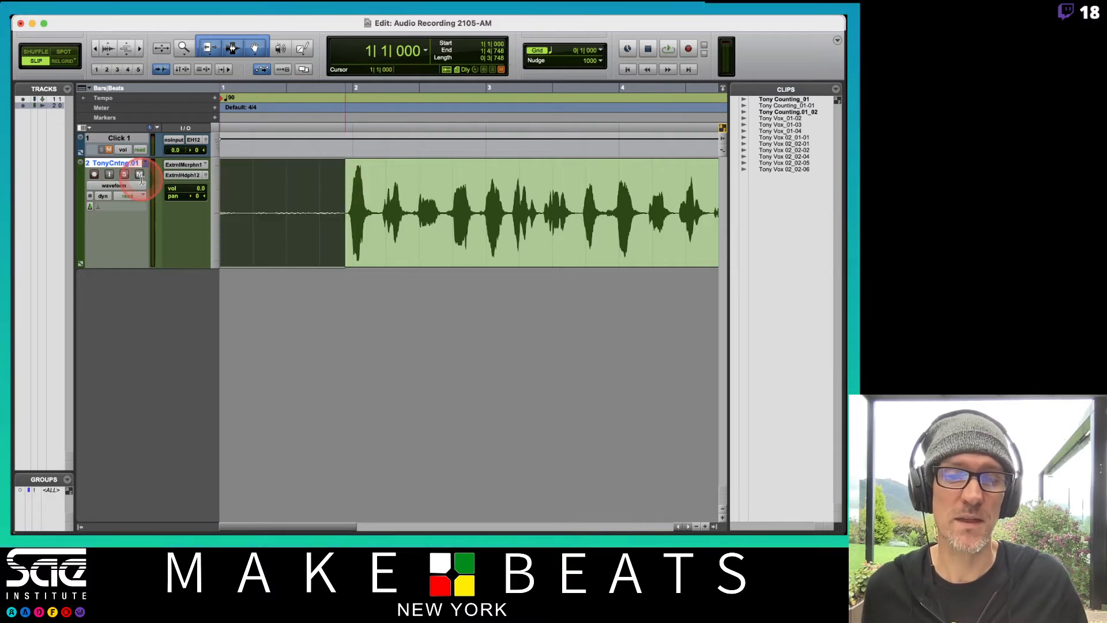
pyautogui.press('Delete')
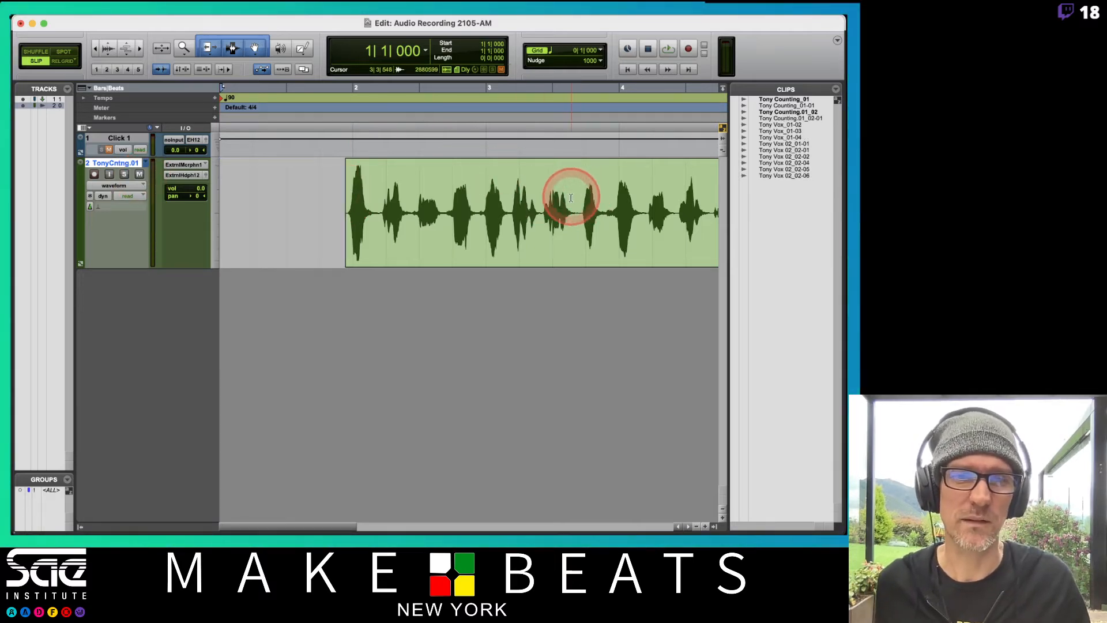
# Audition the counts in bar 3 to find the gap between words, and separate the clip at 3|2|605
pyautogui.click(547, 190)
pyautogui.click(541, 190)
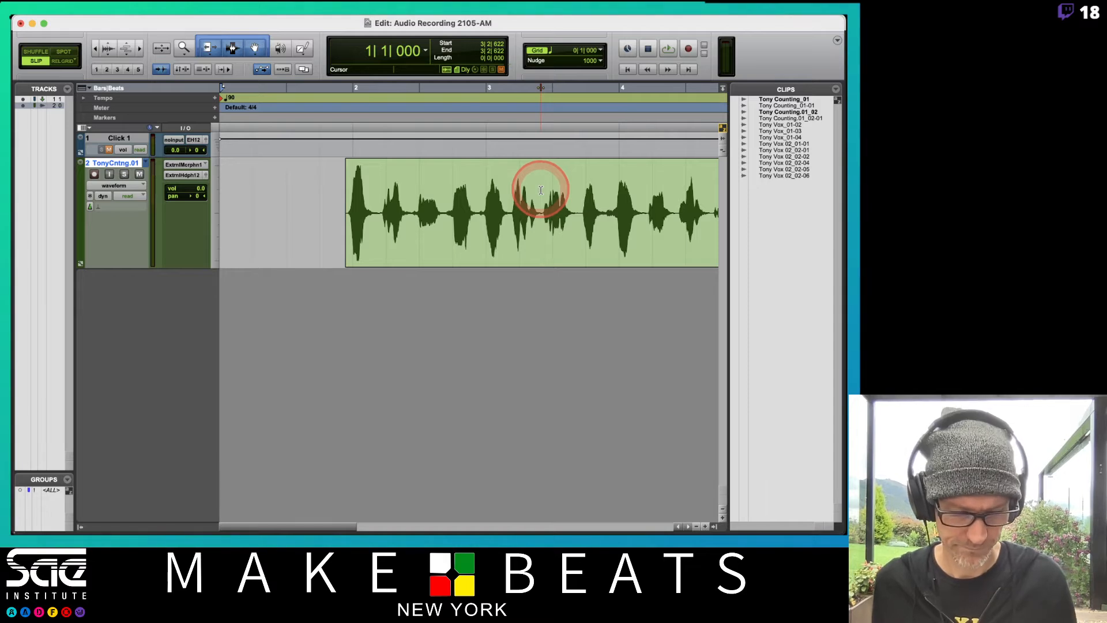
pyautogui.press('space')
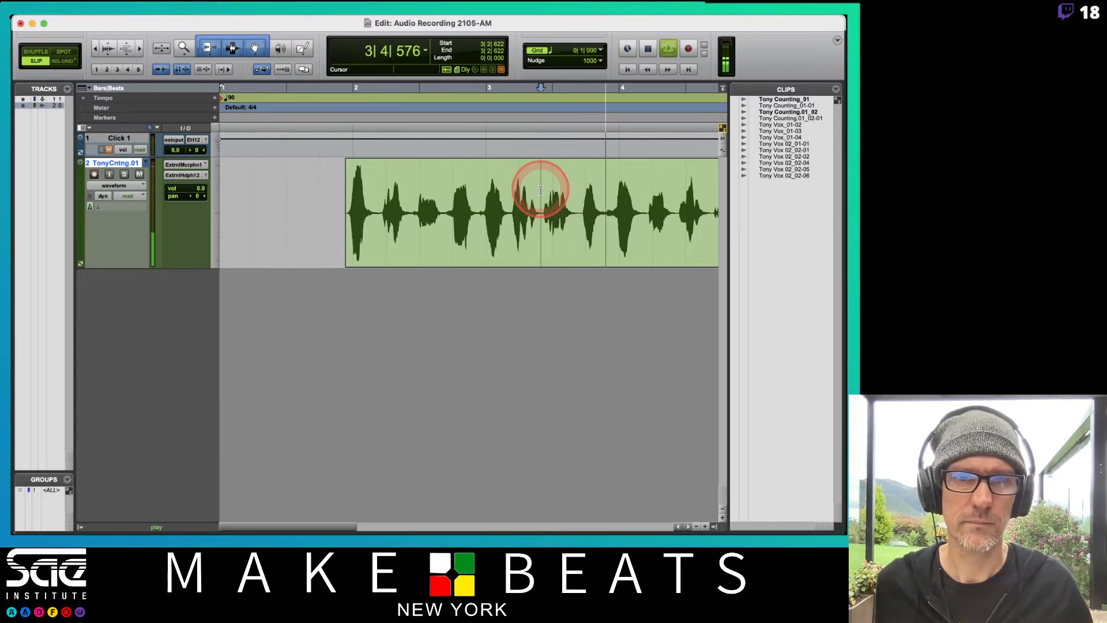
pyautogui.click(512, 188)
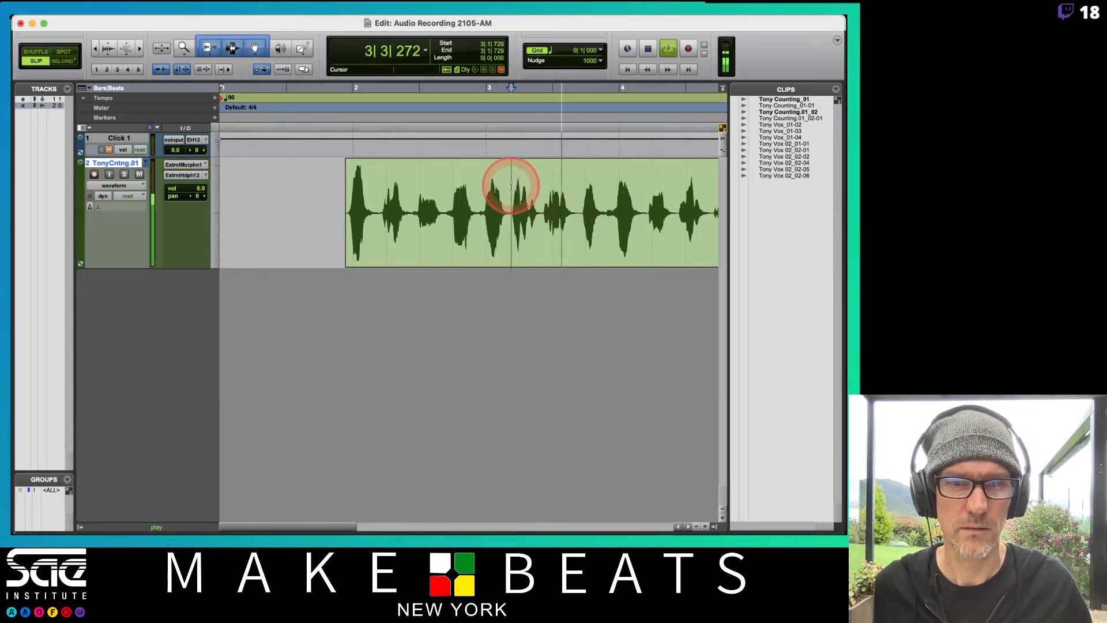
pyautogui.press('space')
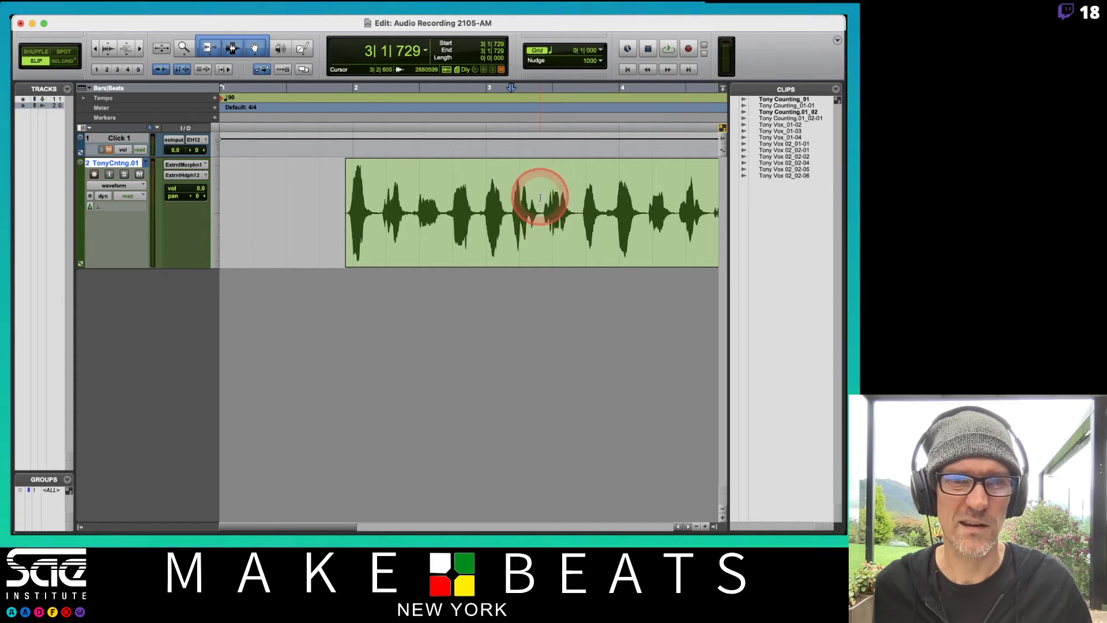
pyautogui.click(540, 198)
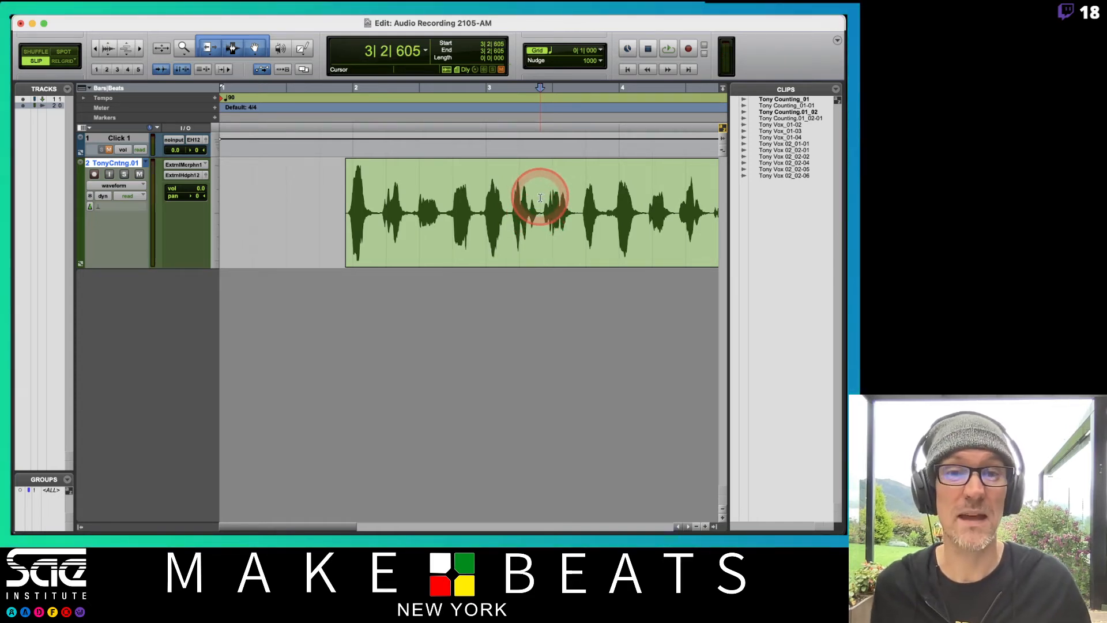
pyautogui.hscroll(4, 497, 218)
pyautogui.hscroll(-4, 497, 218)
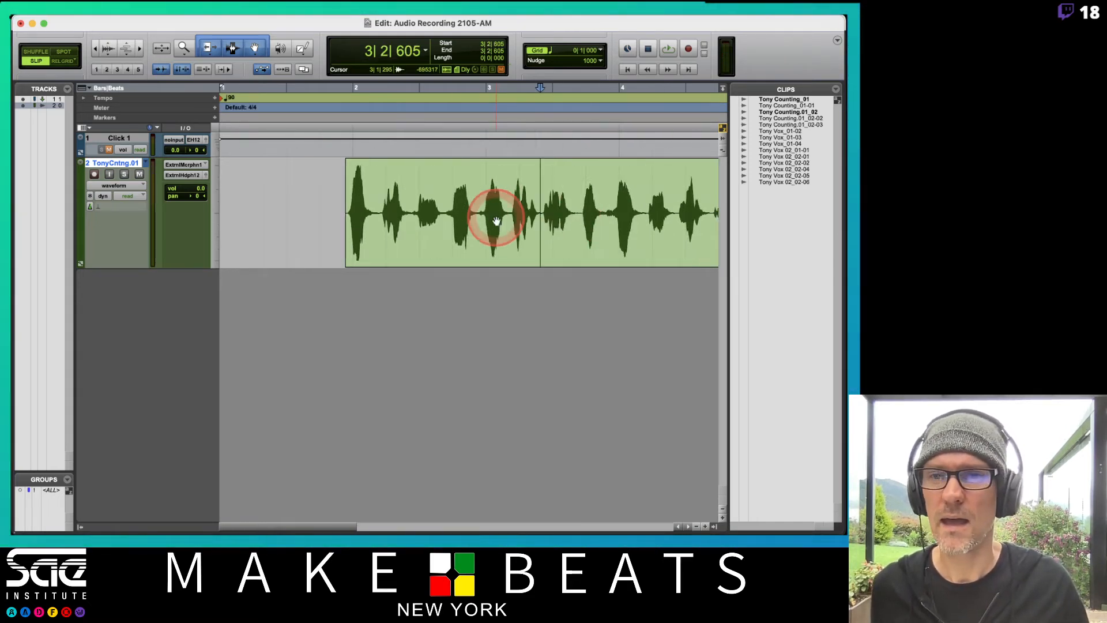
# Display the clip names and the clip gain info on the clips in the timeline
pyautogui.moveTo(229, 18)
pyautogui.click(149, 21)
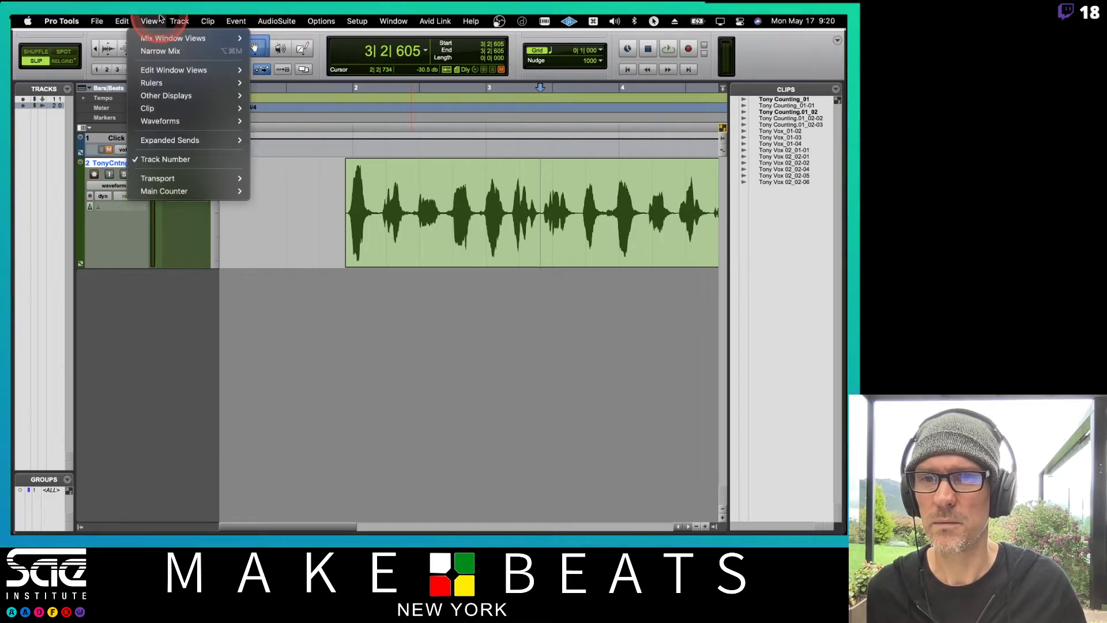
pyautogui.click(157, 86)
pyautogui.moveTo(196, 109)
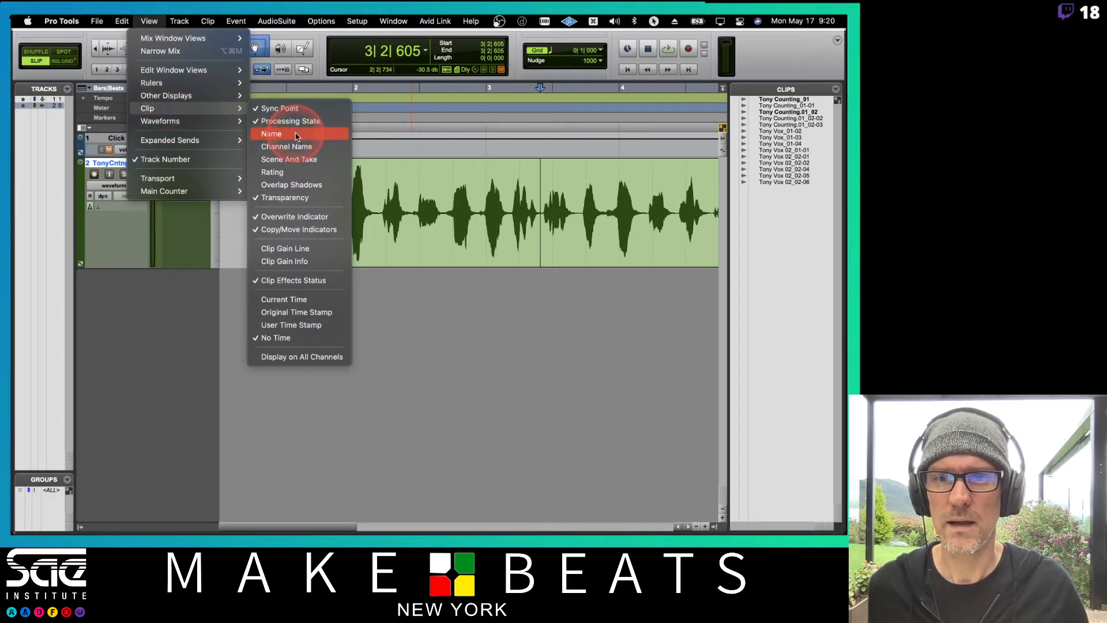
pyautogui.click(297, 134)
pyautogui.click(179, 21)
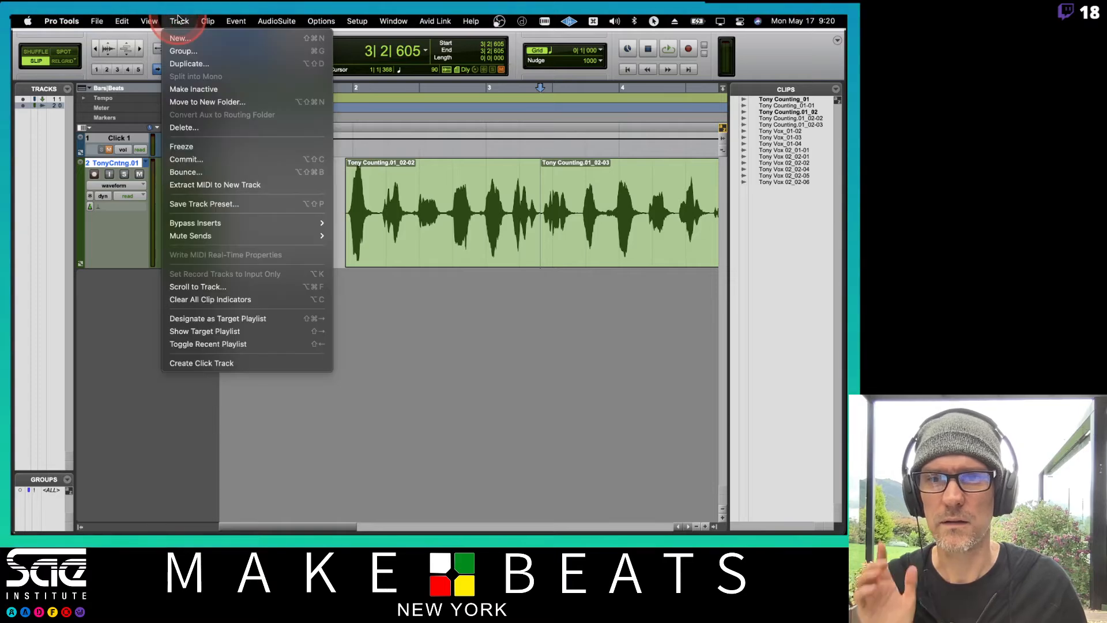
pyautogui.moveTo(152, 17)
pyautogui.click(196, 109)
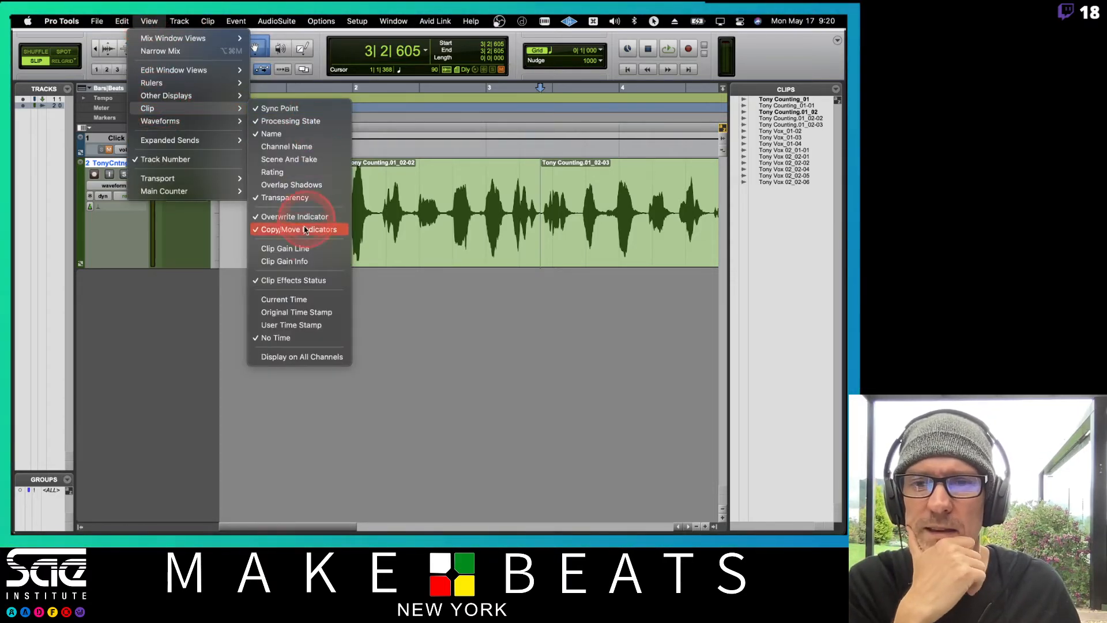
pyautogui.click(297, 257)
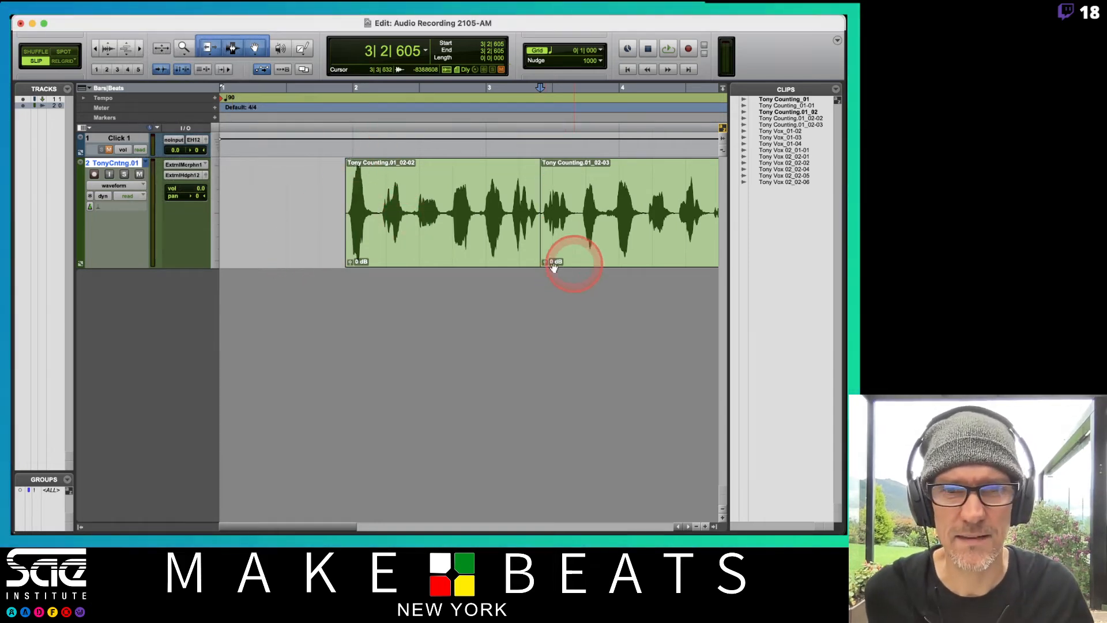
# Audition the rest of the take, separate the clip at 4|2|711, and delete the section between the two cuts
pyautogui.hscroll(5, 543, 264)
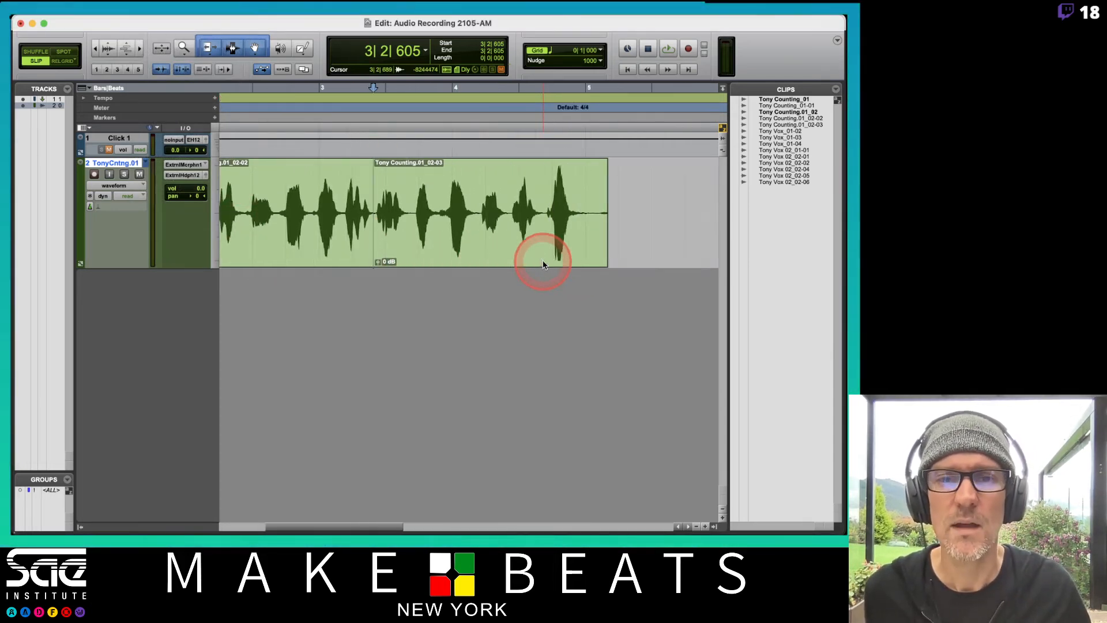
pyautogui.press('space')
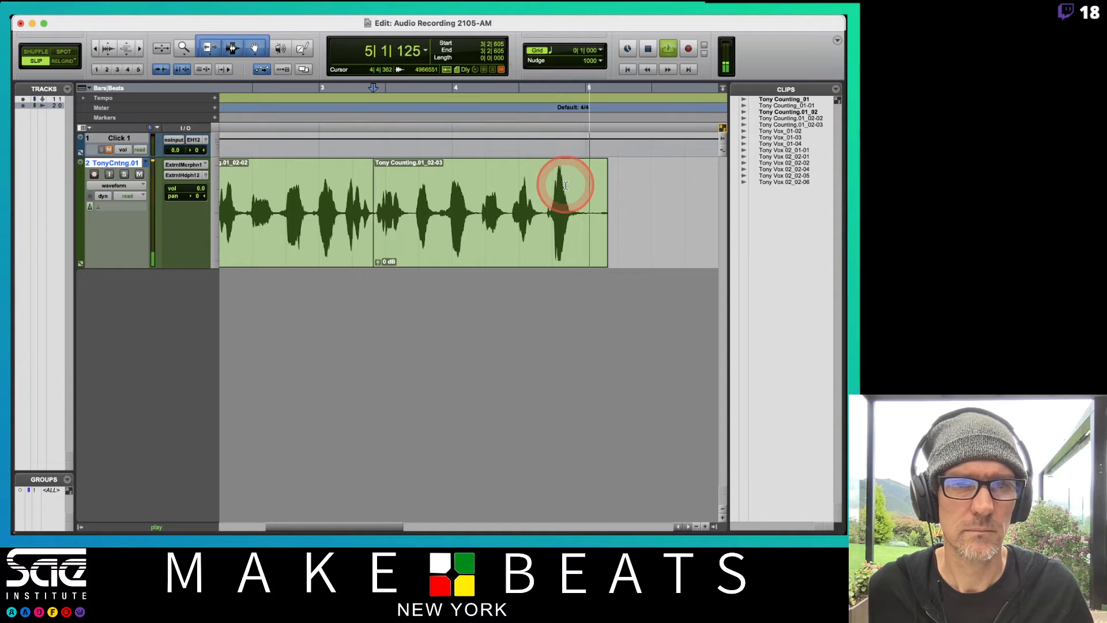
pyautogui.press('space')
pyautogui.click(511, 203)
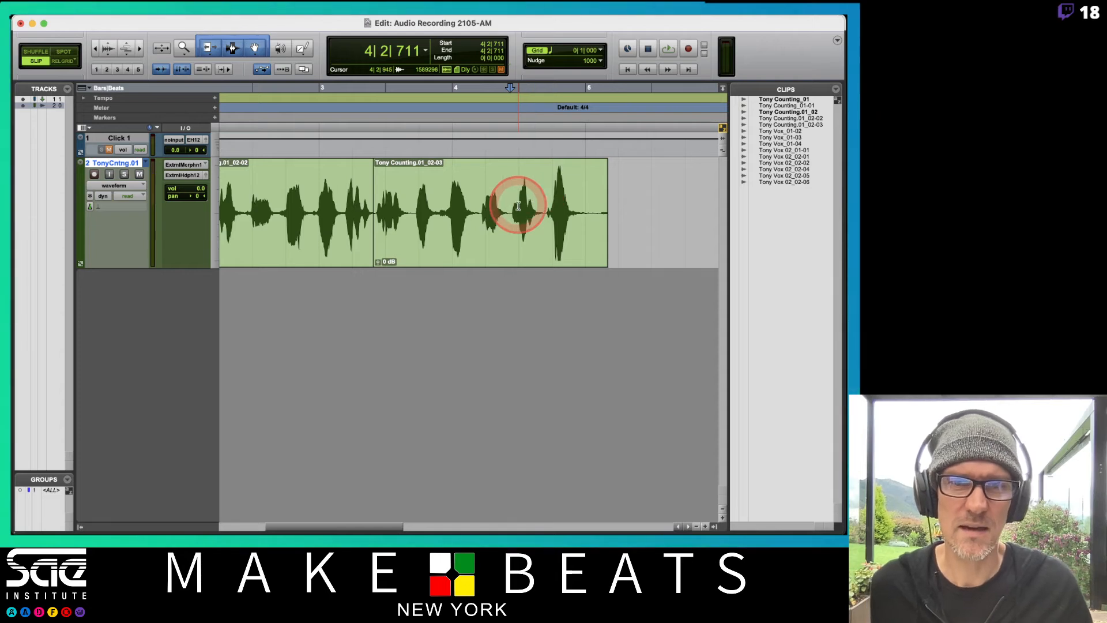
pyautogui.press('super+e')
pyautogui.click(436, 241)
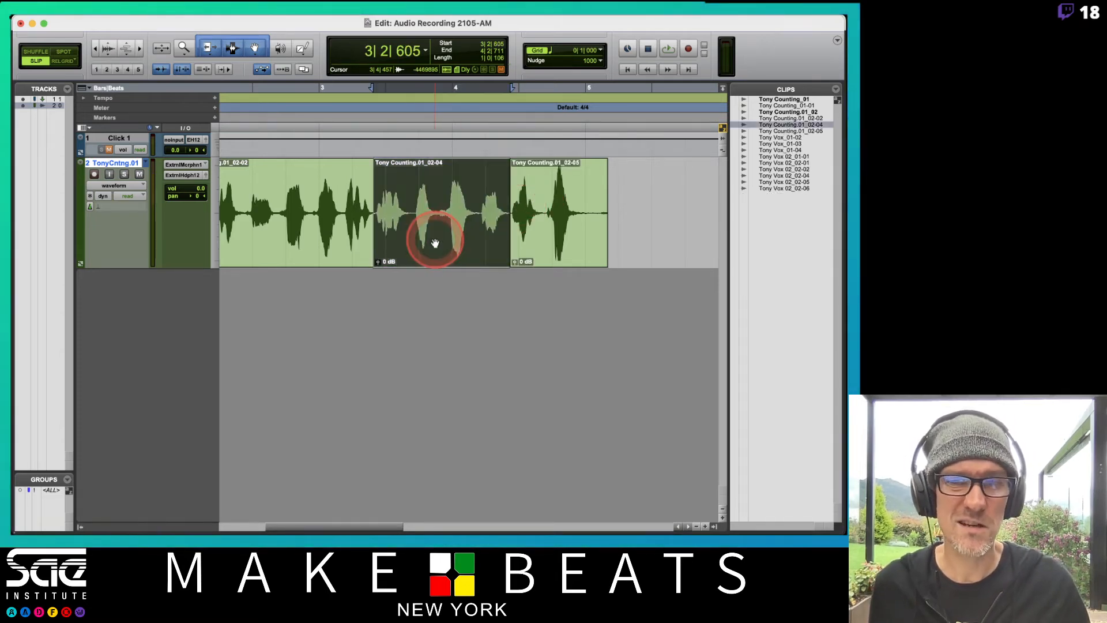
pyautogui.press('Delete')
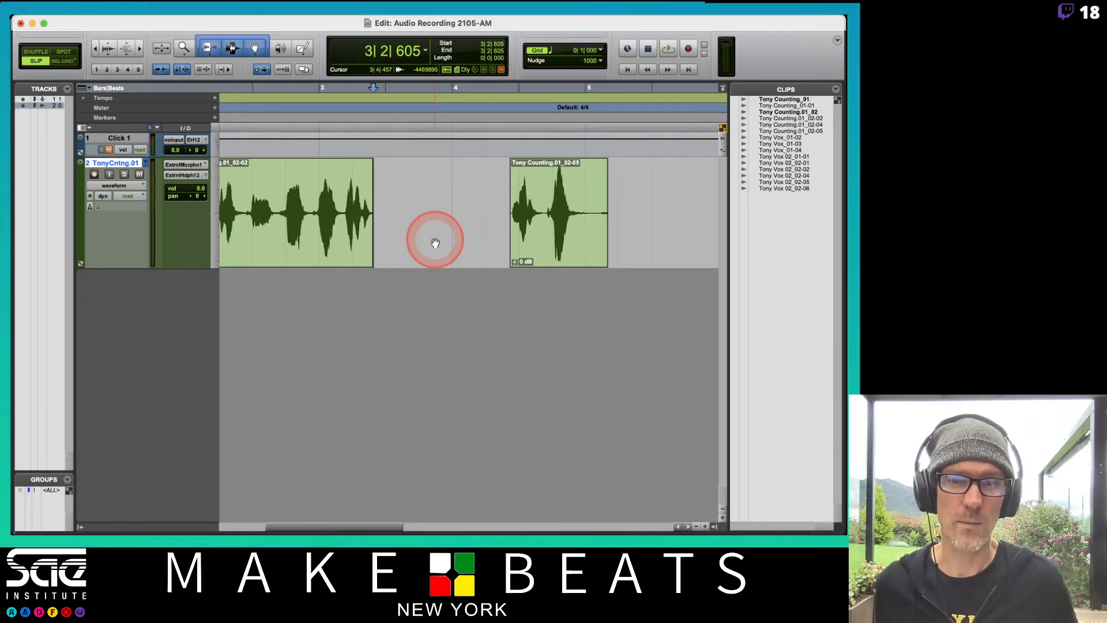
# Create a new empty playlist on the counting track, keeping the suggested name ending in .02
pyautogui.press('super+bracketleft')
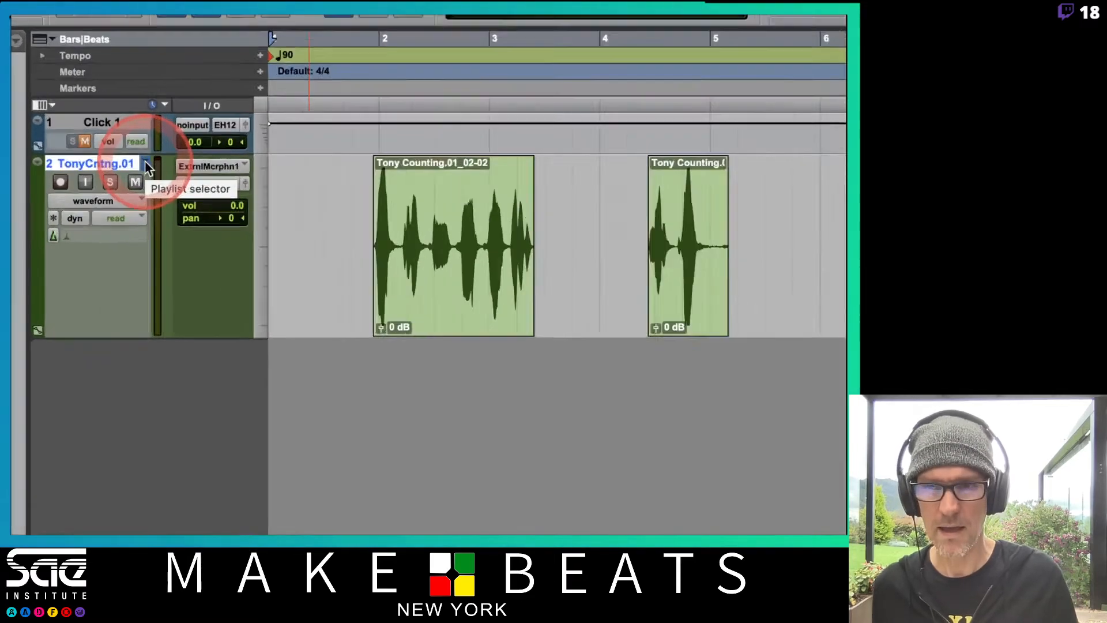
pyautogui.click(145, 163)
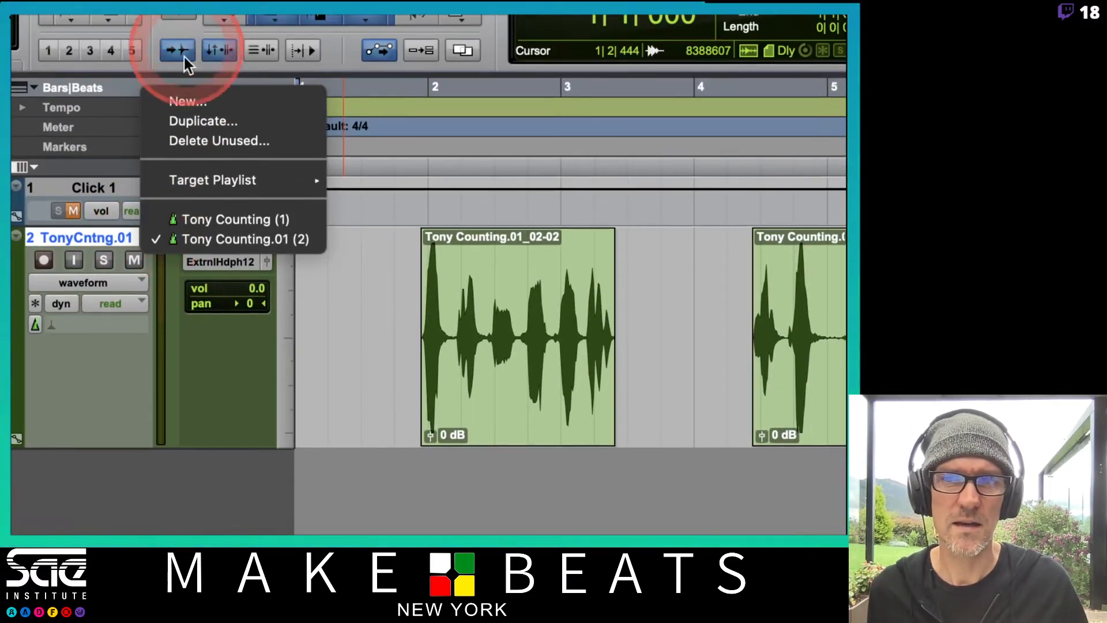
pyautogui.click(188, 28)
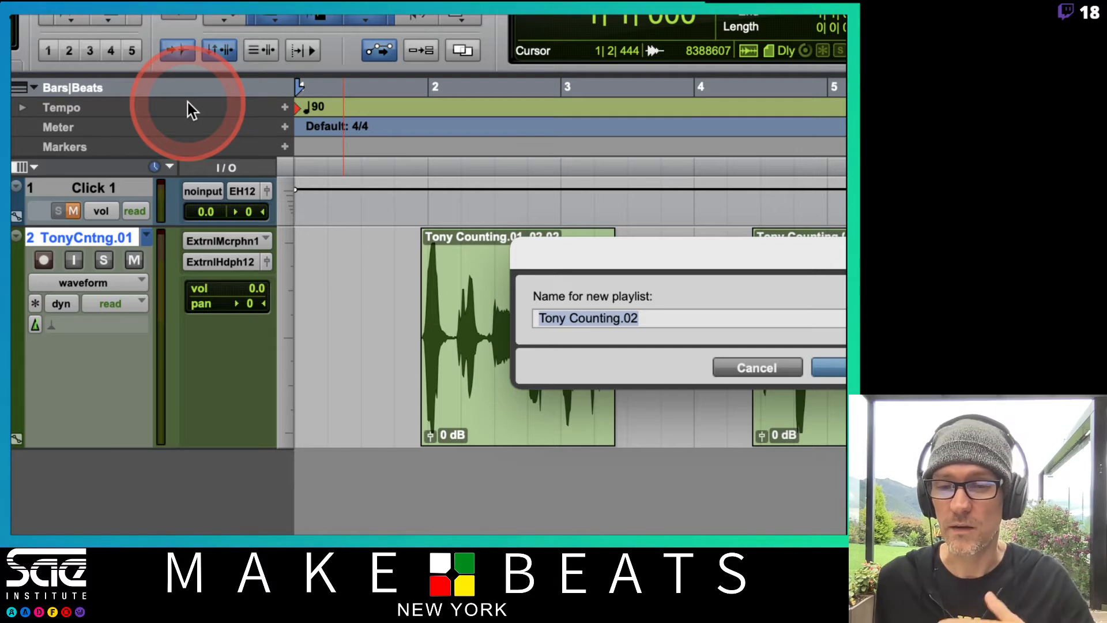
pyautogui.press('Return')
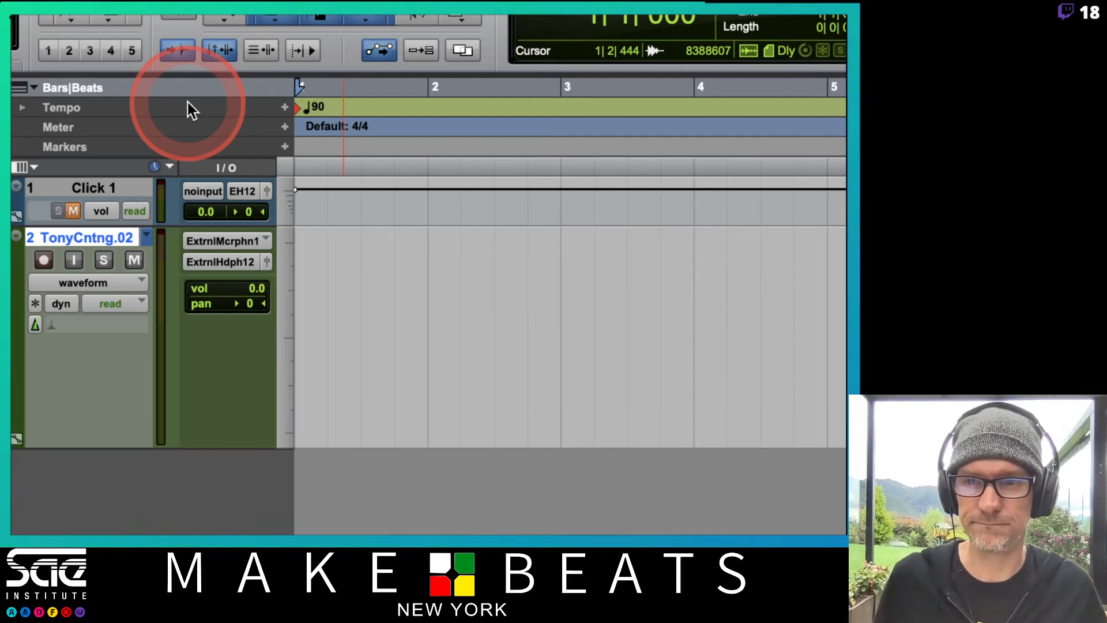
# Record a third counting take from bar 1 with the counting track armed and muted and the click unmuted
pyautogui.click(44, 258)
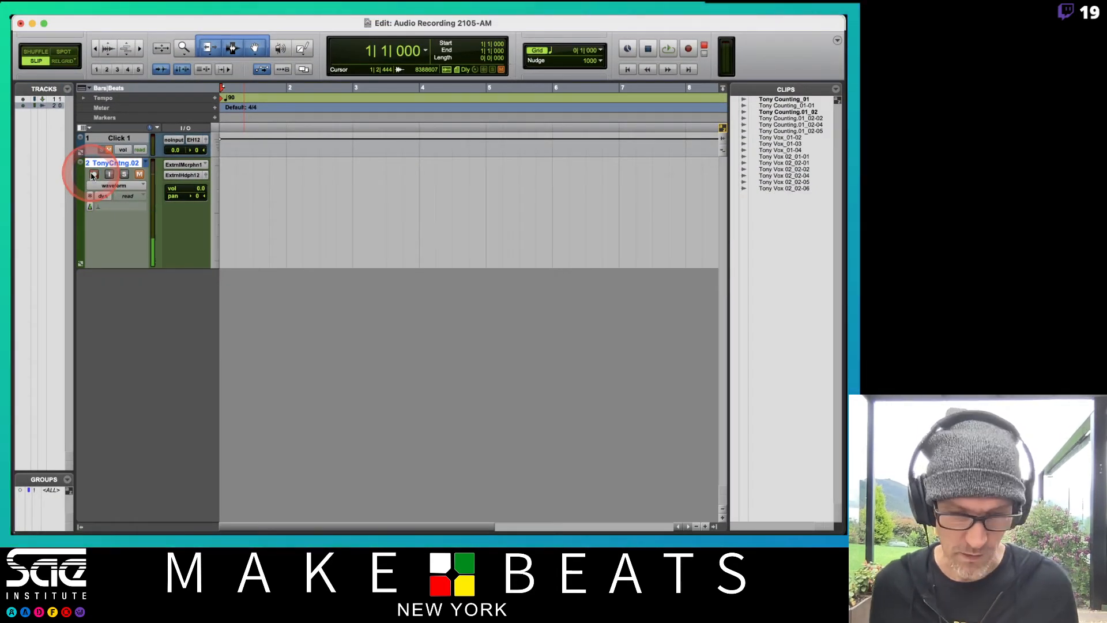
pyautogui.press('super+bracketright')
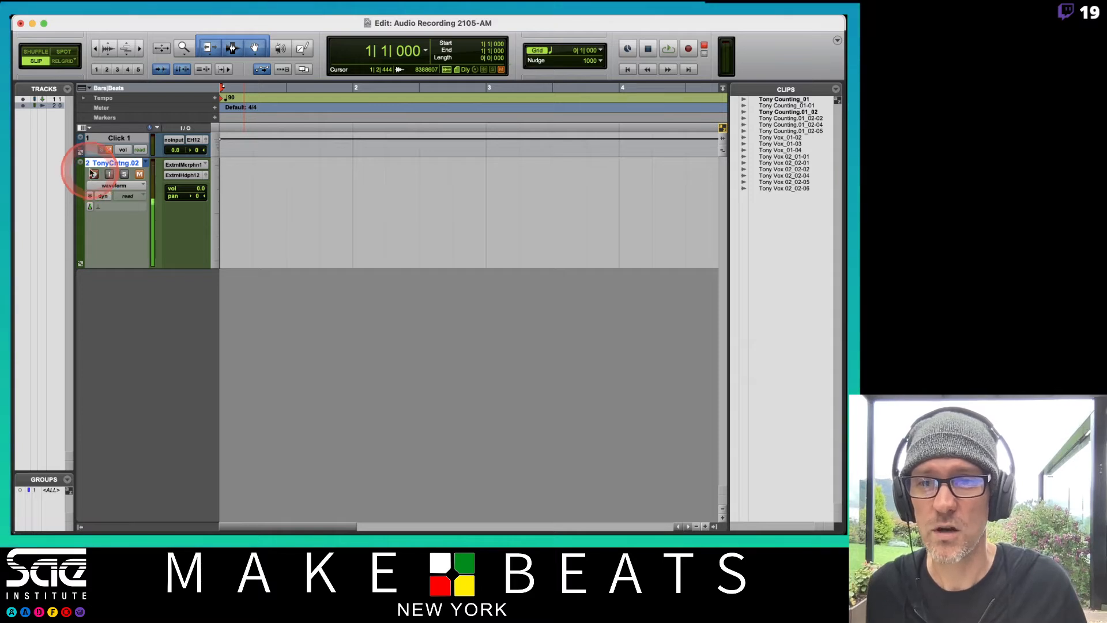
pyautogui.click(109, 150)
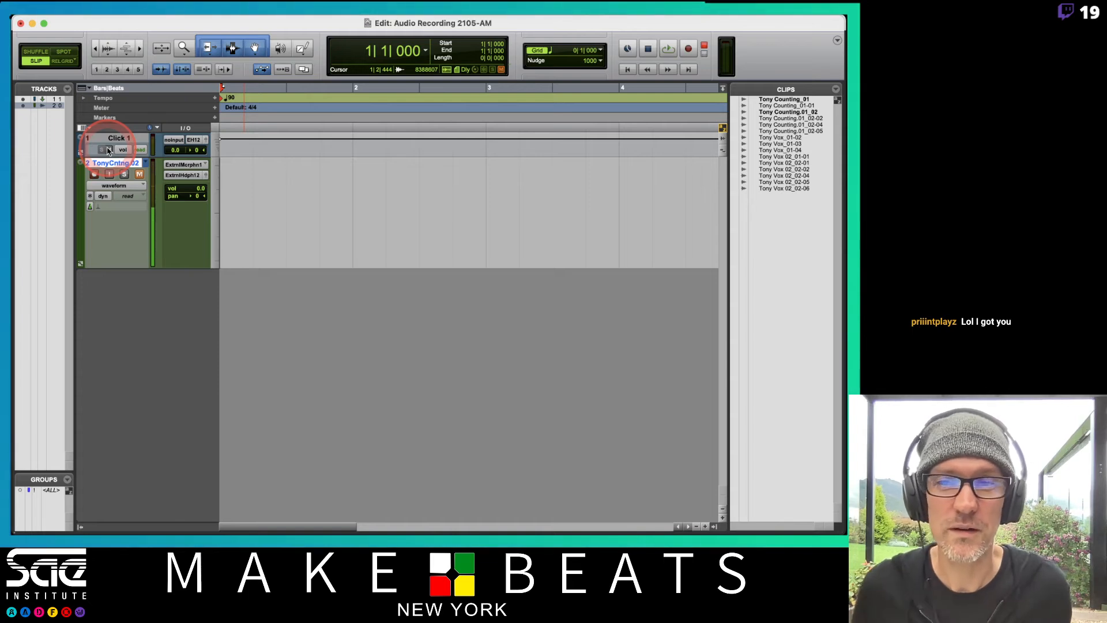
pyautogui.press('super+space')
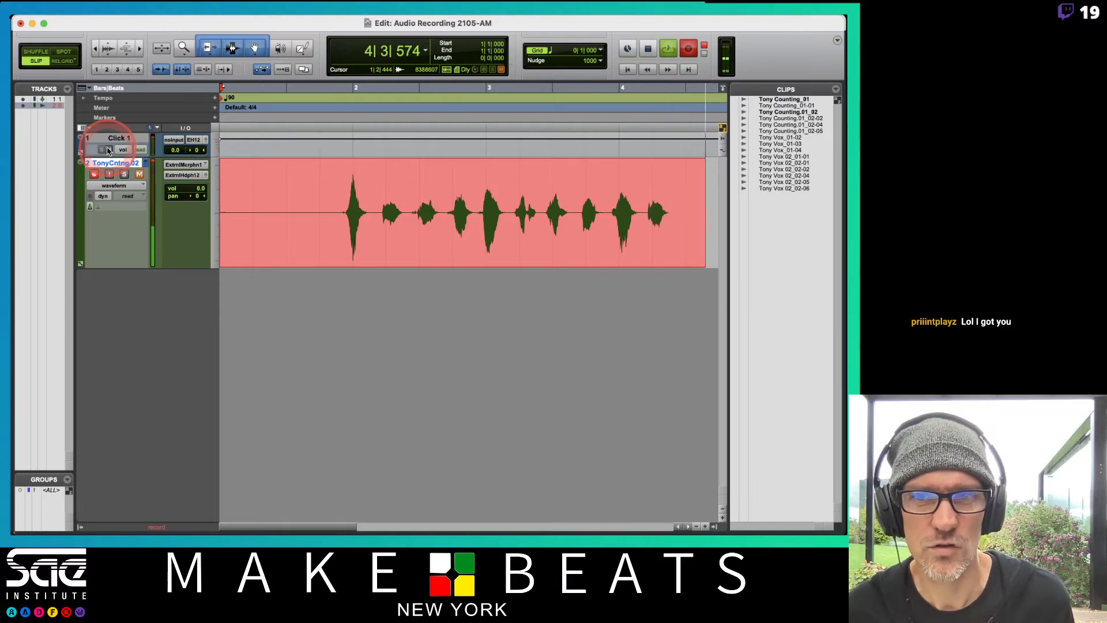
pyautogui.press('space')
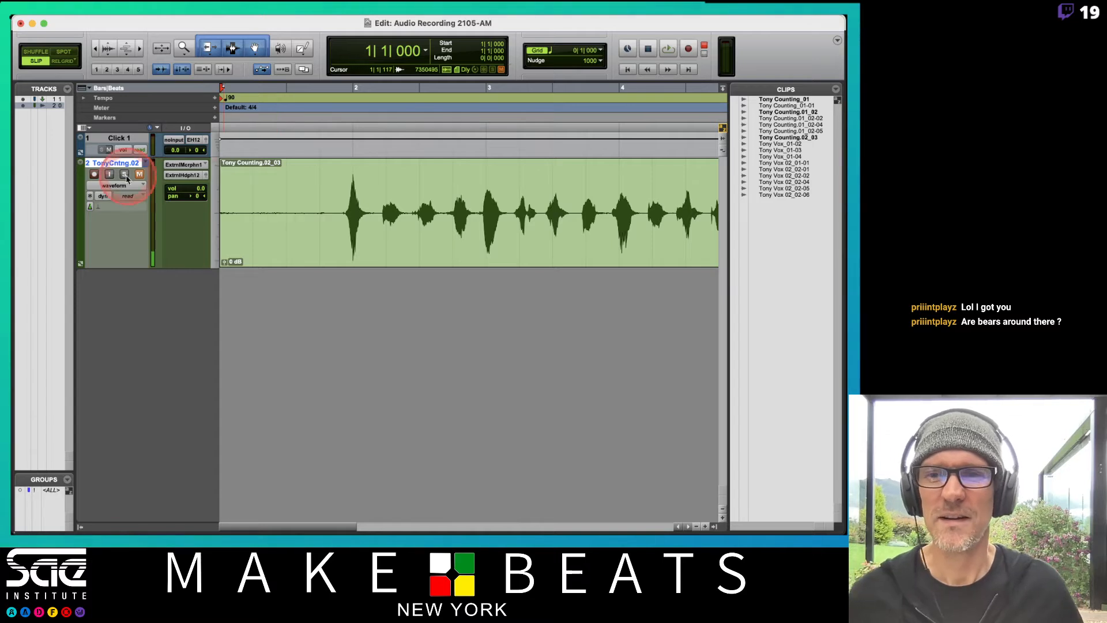
# Disarm and unmute the counting track, and delete the silence before the first count, up to 1|4|531
pyautogui.click(94, 174)
pyautogui.click(324, 195)
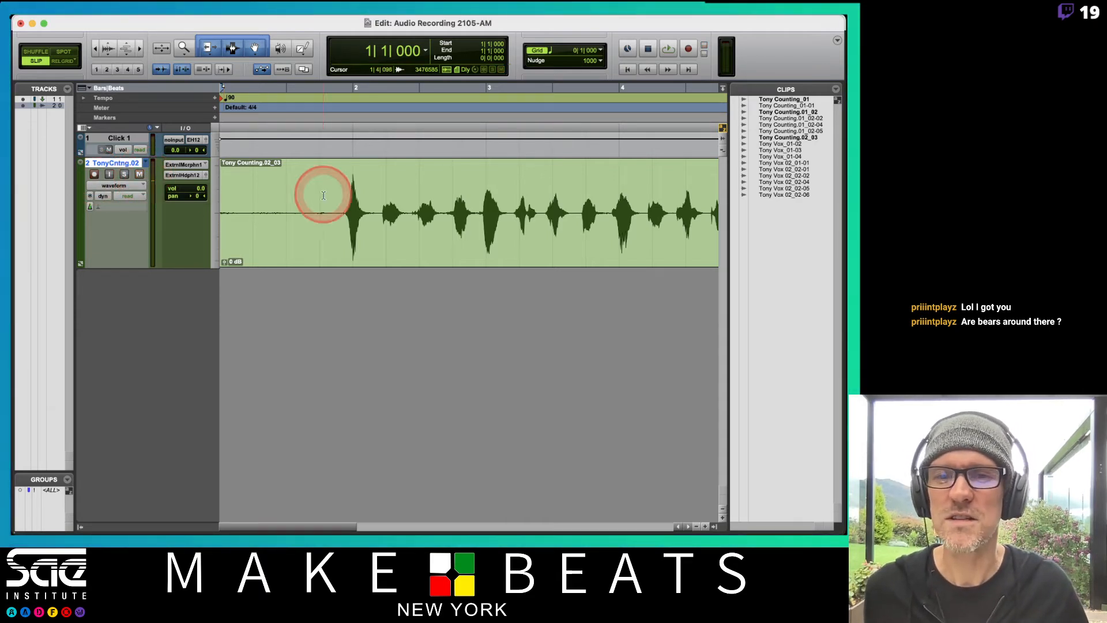
pyautogui.moveTo(338, 202); pyautogui.dragTo(146, 214)
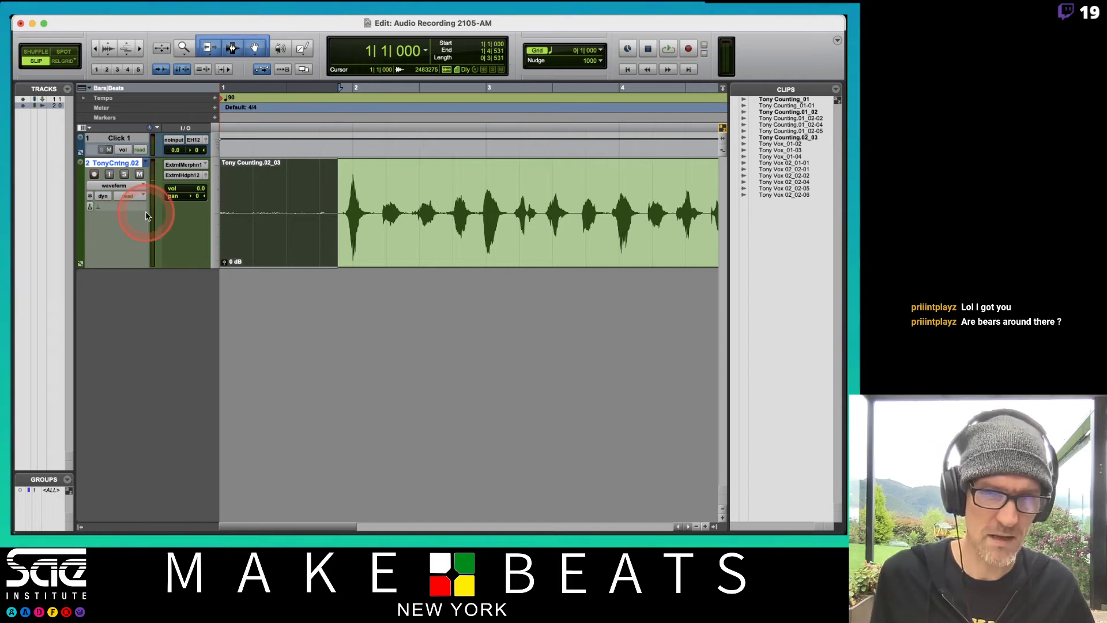
pyautogui.press('Delete')
# Mute the click and play the third take from 1|4|079 to its end
pyautogui.click(322, 189)
pyautogui.press('space')
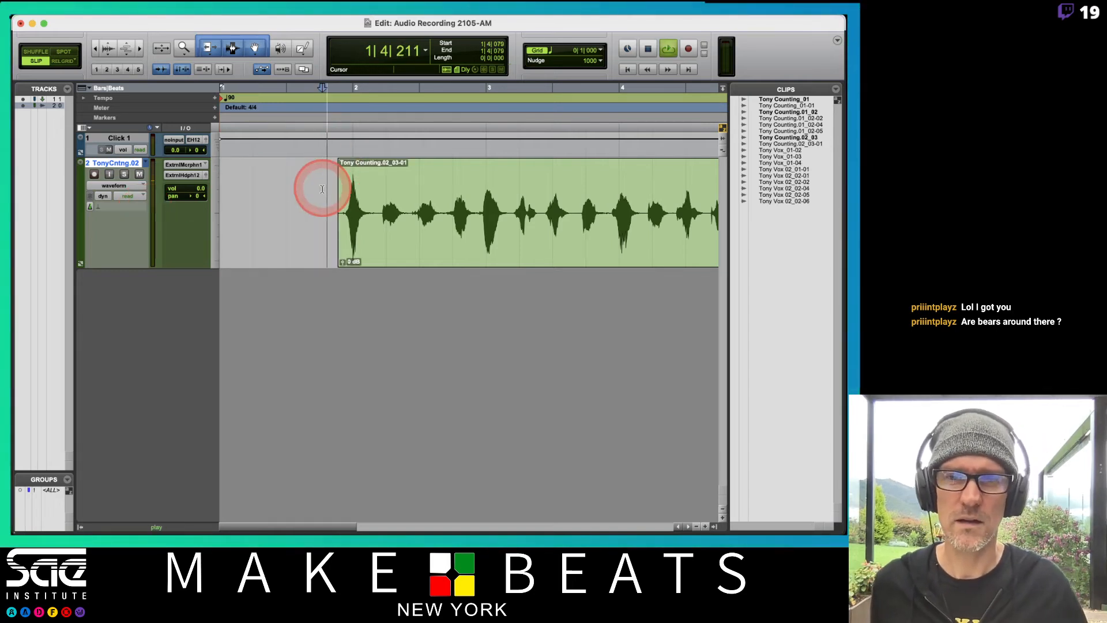
pyautogui.click(109, 149)
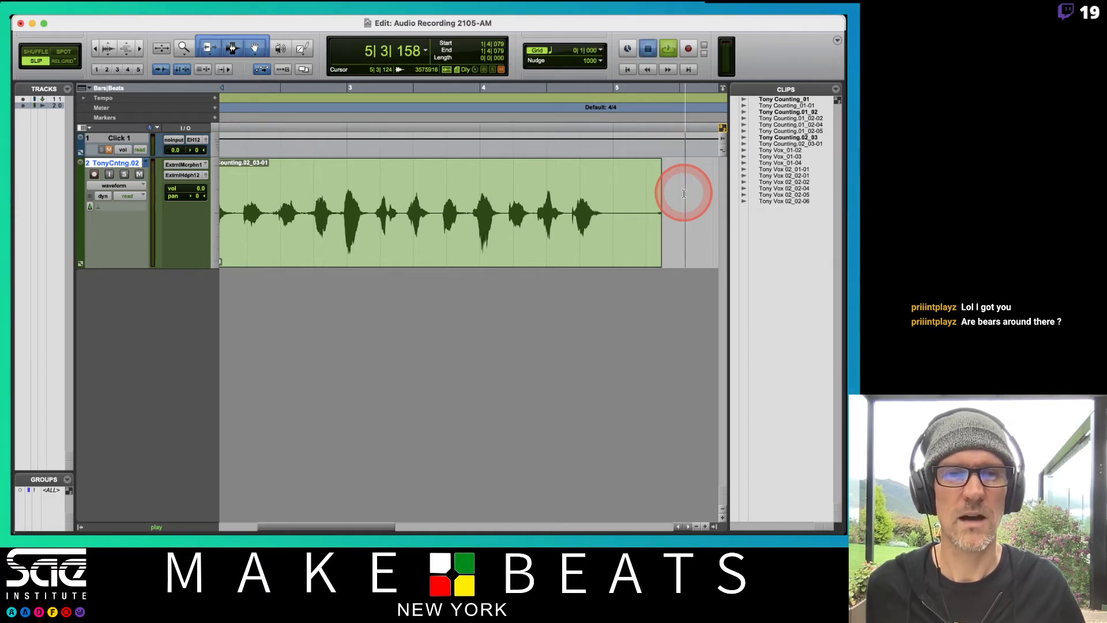
pyautogui.press('space')
# Delete the silence after 5|1|121 at the clip's end, and add a fade-out and a fade-in to the clip
pyautogui.moveTo(684, 194); pyautogui.dragTo(603, 166)
pyautogui.click(617, 195)
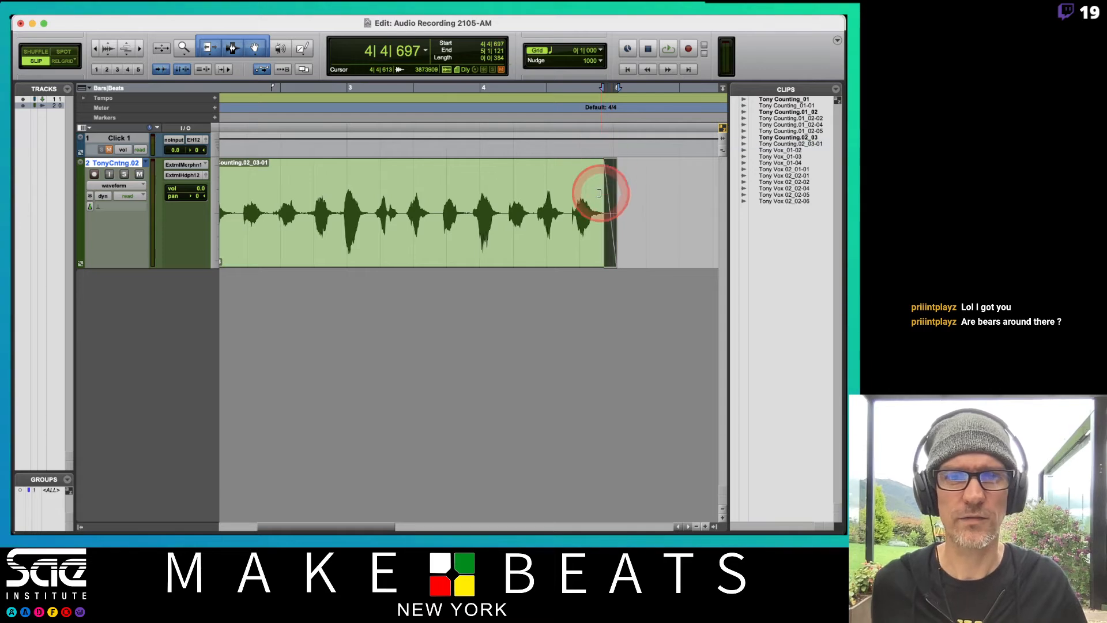
pyautogui.hscroll(-5, 600, 192)
pyautogui.moveTo(338, 165); pyautogui.dragTo(350, 167)
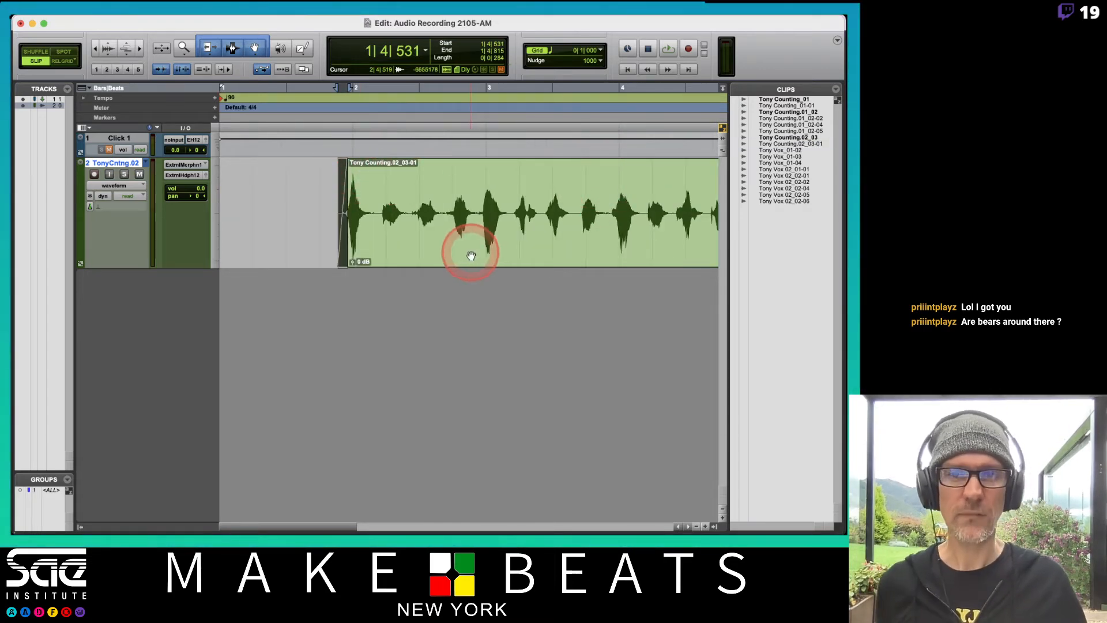
# Undo the fades and the end trim on the third take's clip
pyautogui.hscroll(3, 493, 225)
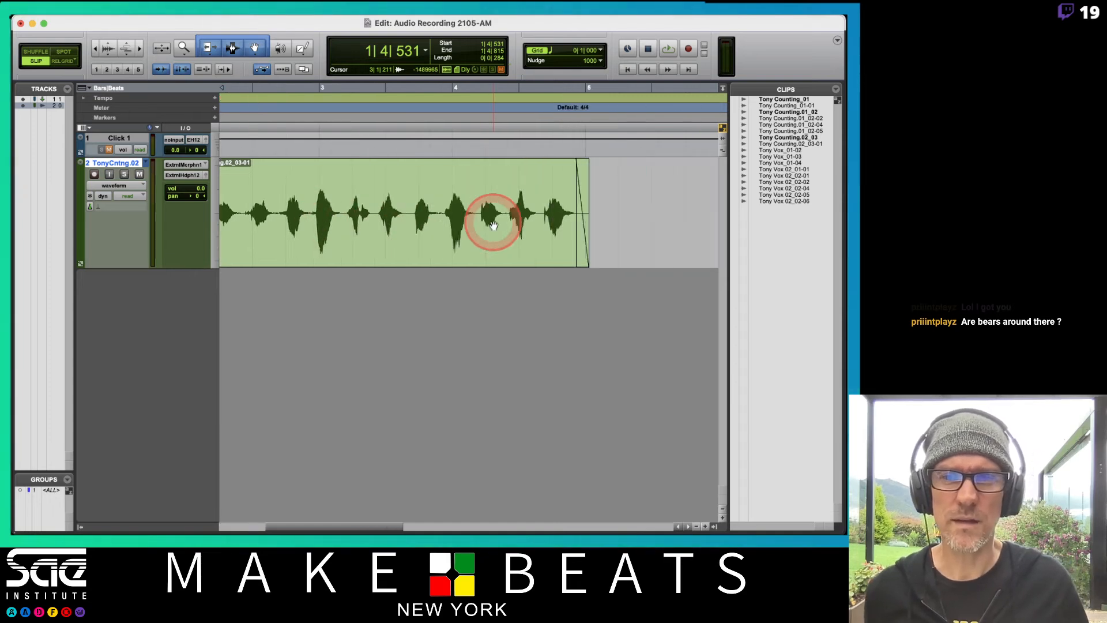
pyautogui.click(493, 225)
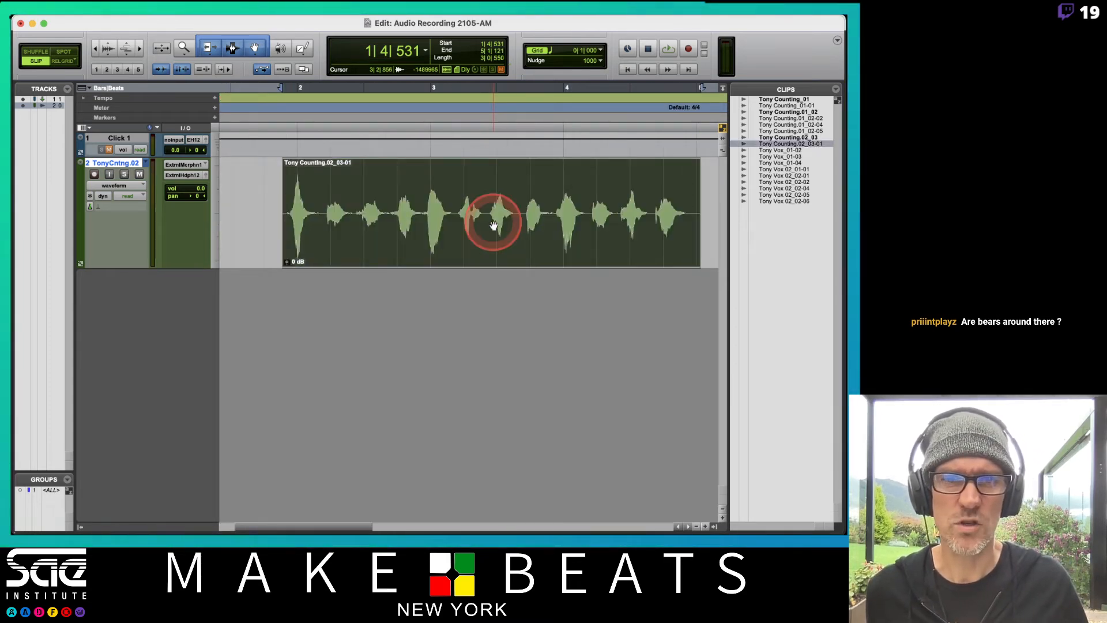
pyautogui.hscroll(8, 494, 224)
pyautogui.click(544, 204)
pyautogui.press('super+z')
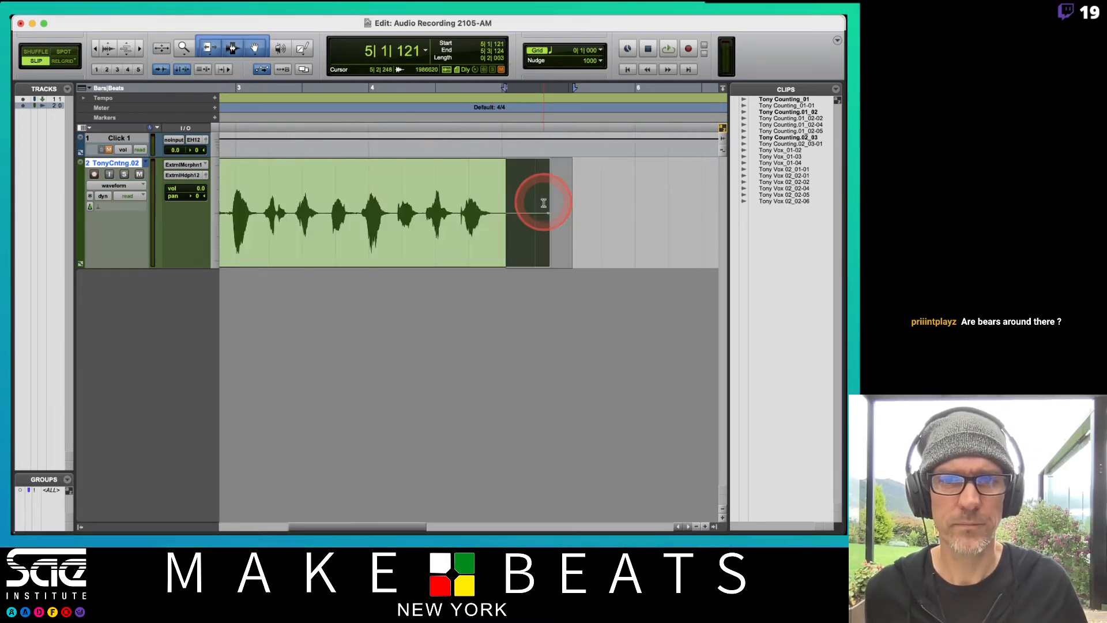
pyautogui.click(584, 221)
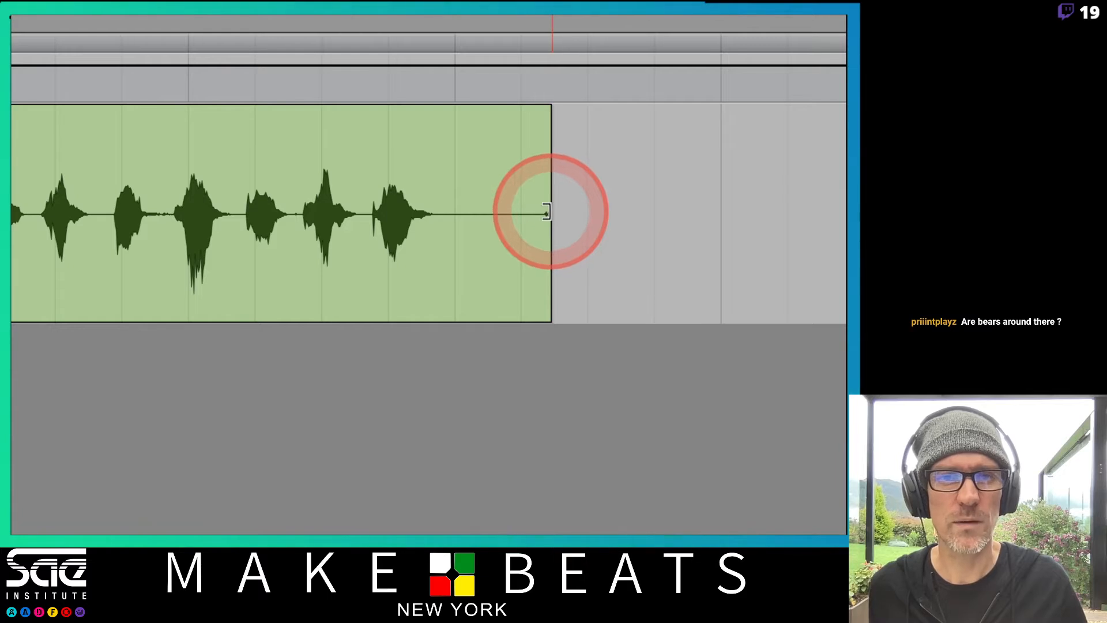
# Trim the clip to run from 1|4|230 to 5|1|422, adding a fade-out from 4|4|596 and a fade-in at the start
pyautogui.moveTo(542, 211); pyautogui.dragTo(483, 212)
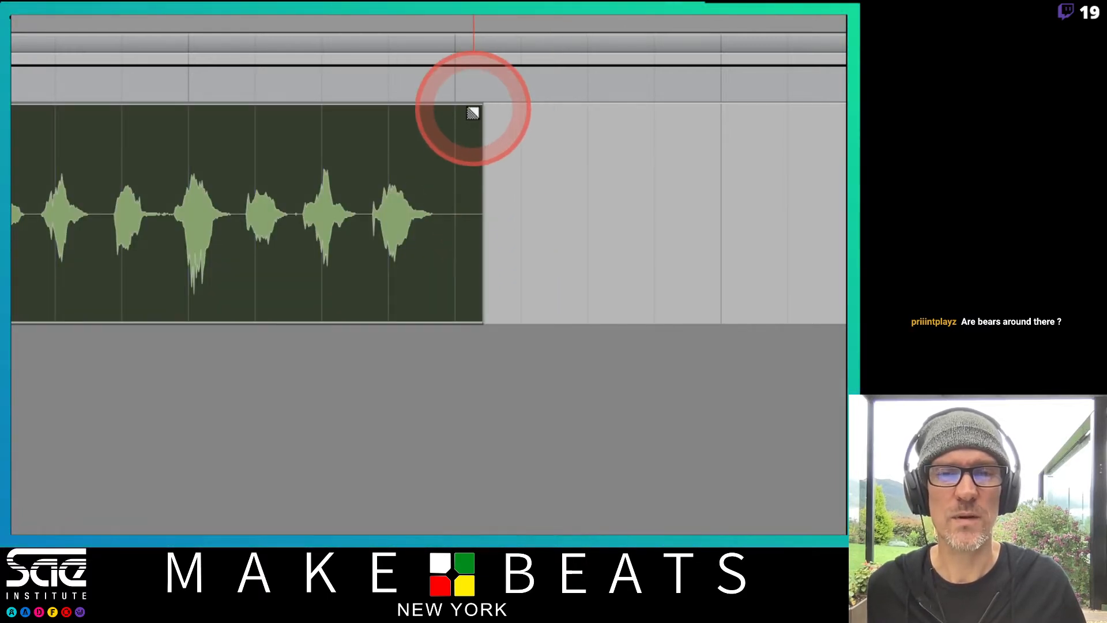
pyautogui.moveTo(472, 113); pyautogui.dragTo(433, 113)
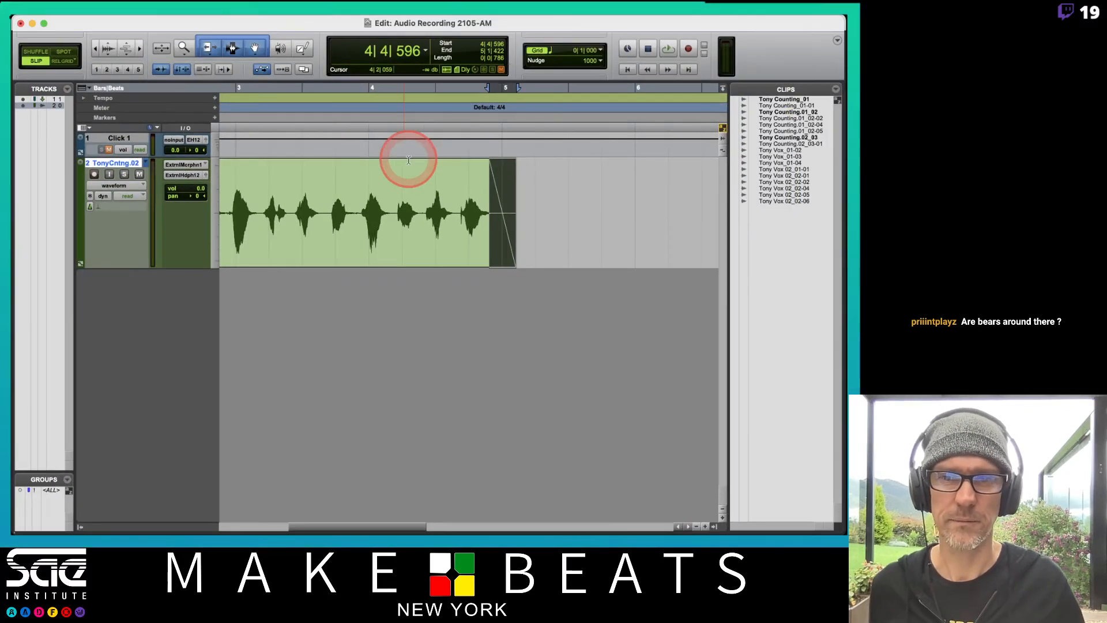
pyautogui.hscroll(-5, 601, 77)
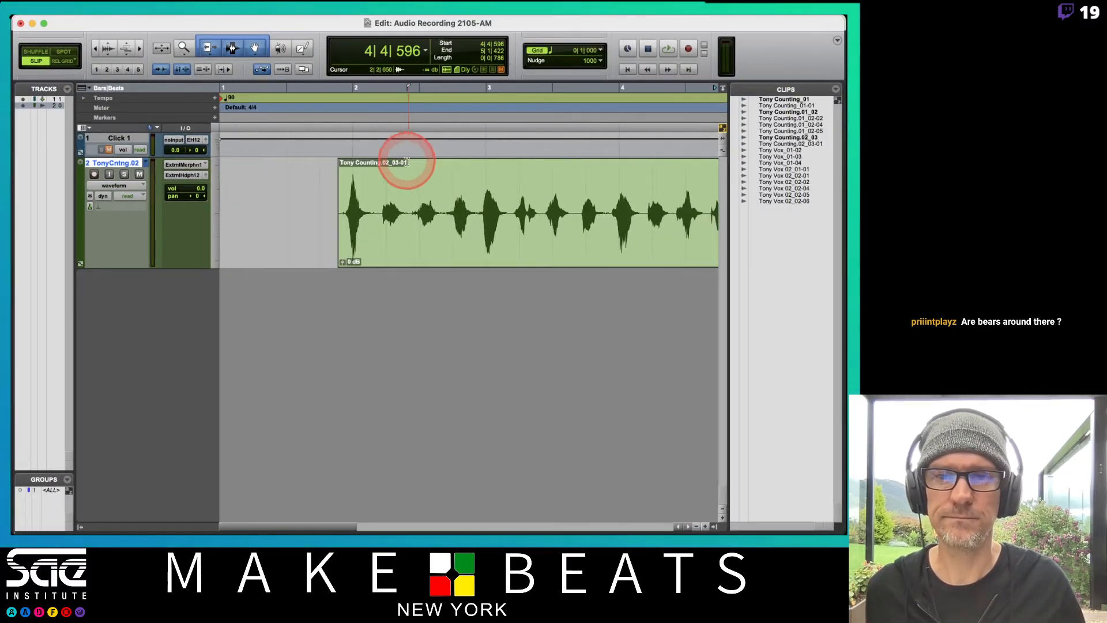
pyautogui.moveTo(338, 208); pyautogui.dragTo(326, 209)
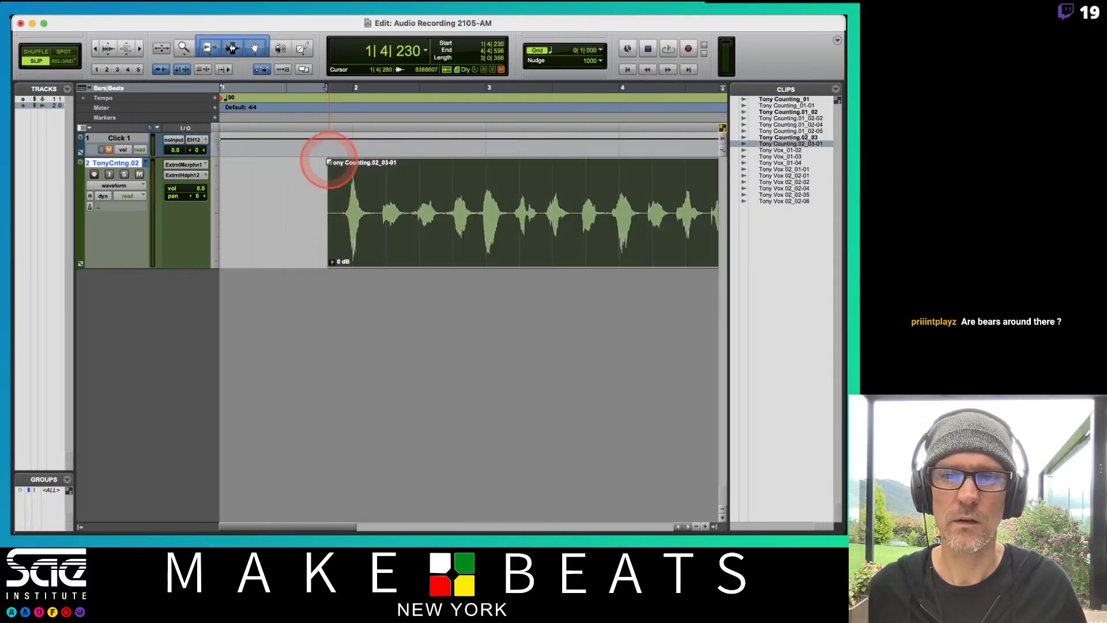
pyautogui.moveTo(328, 162); pyautogui.dragTo(342, 164)
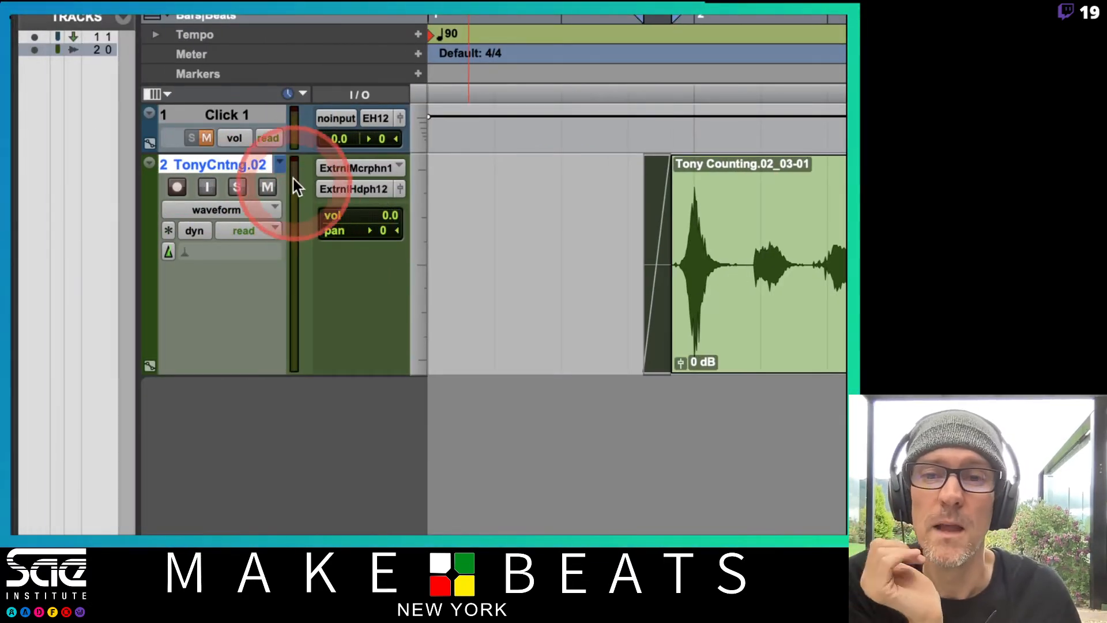
# Switch the counting track to its first playlist and audition that take from 1|4|079
pyautogui.click(278, 165)
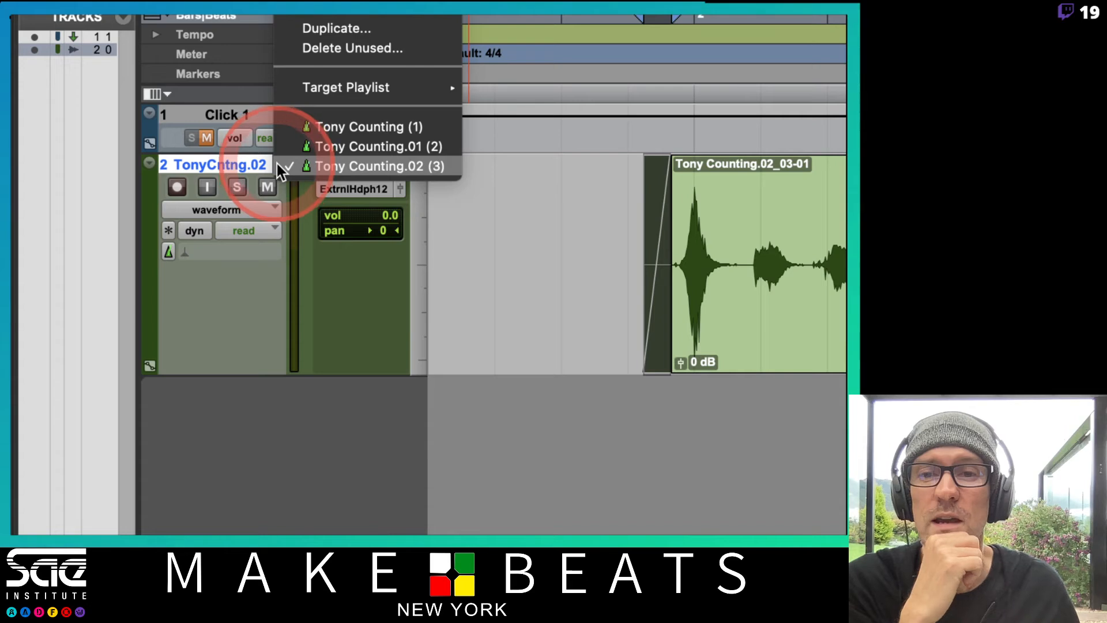
pyautogui.click(365, 123)
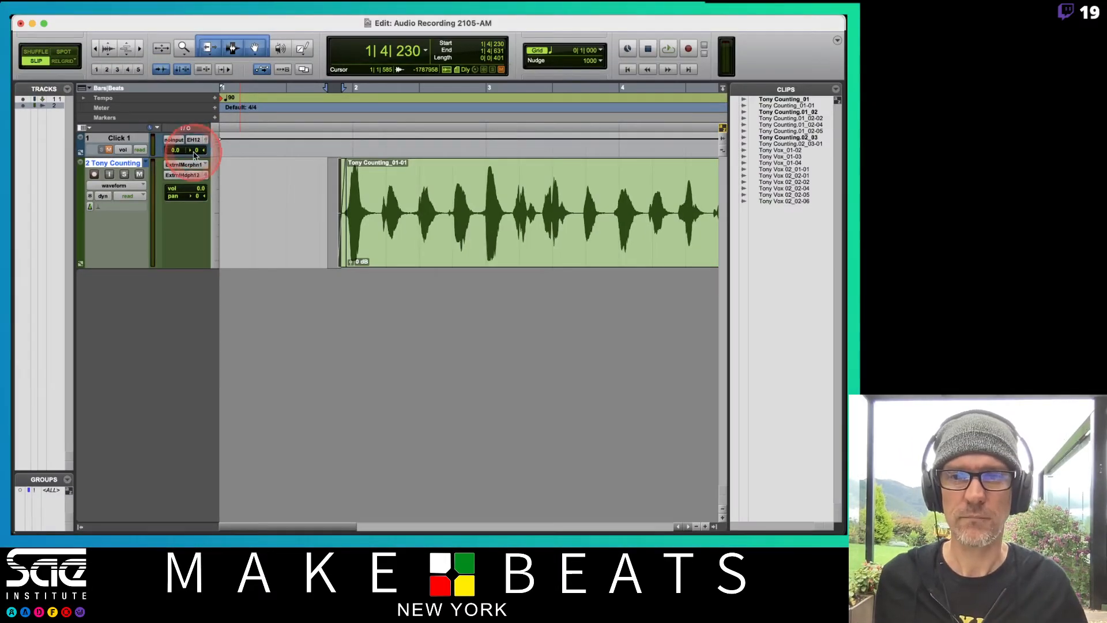
pyautogui.click(629, 226)
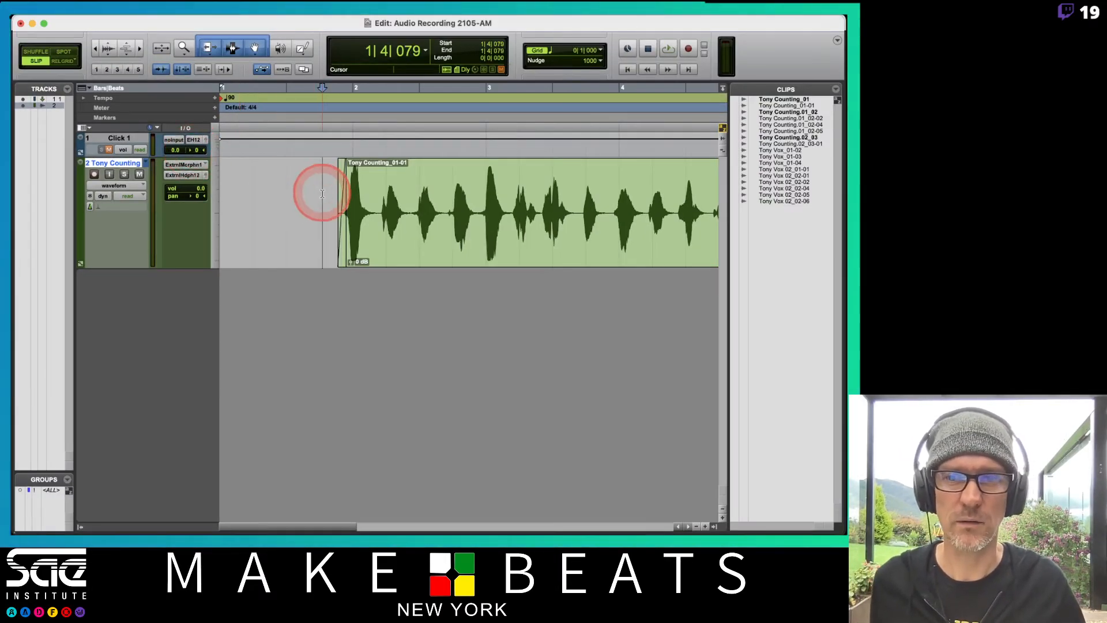
pyautogui.press('space')
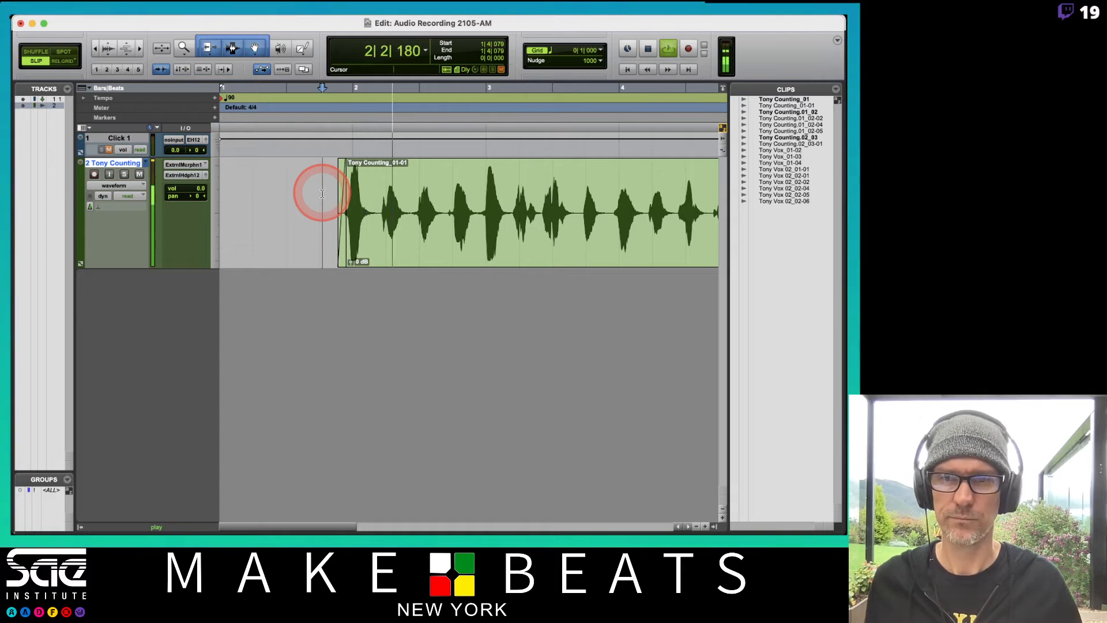
pyautogui.press('space')
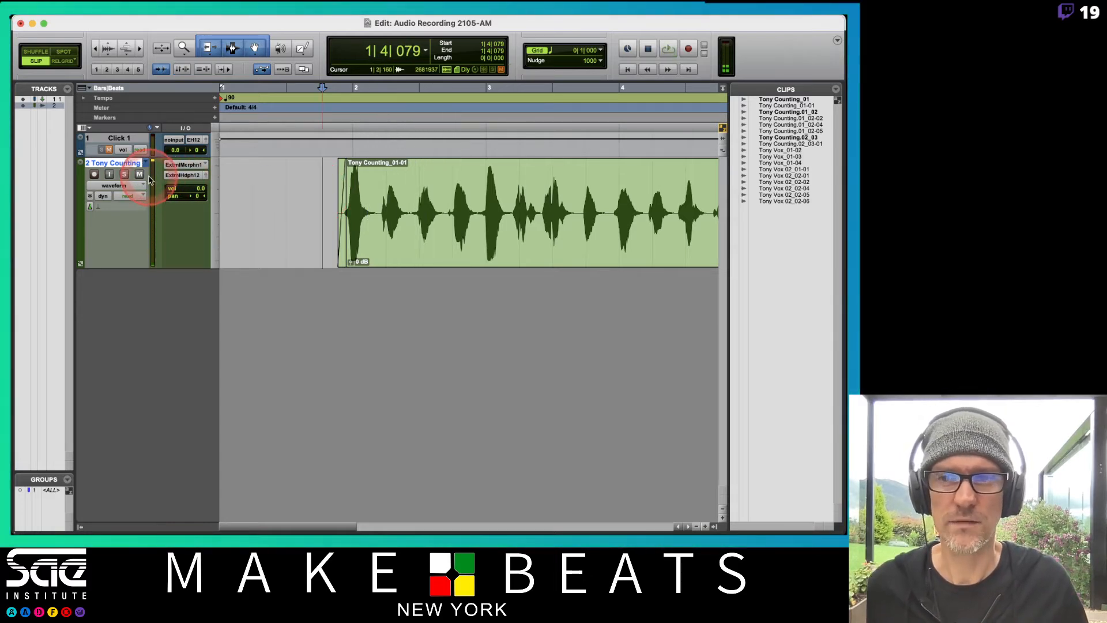
# Switch the counting track to its second playlist and audition that take from 1|4|079
pyautogui.click(150, 164)
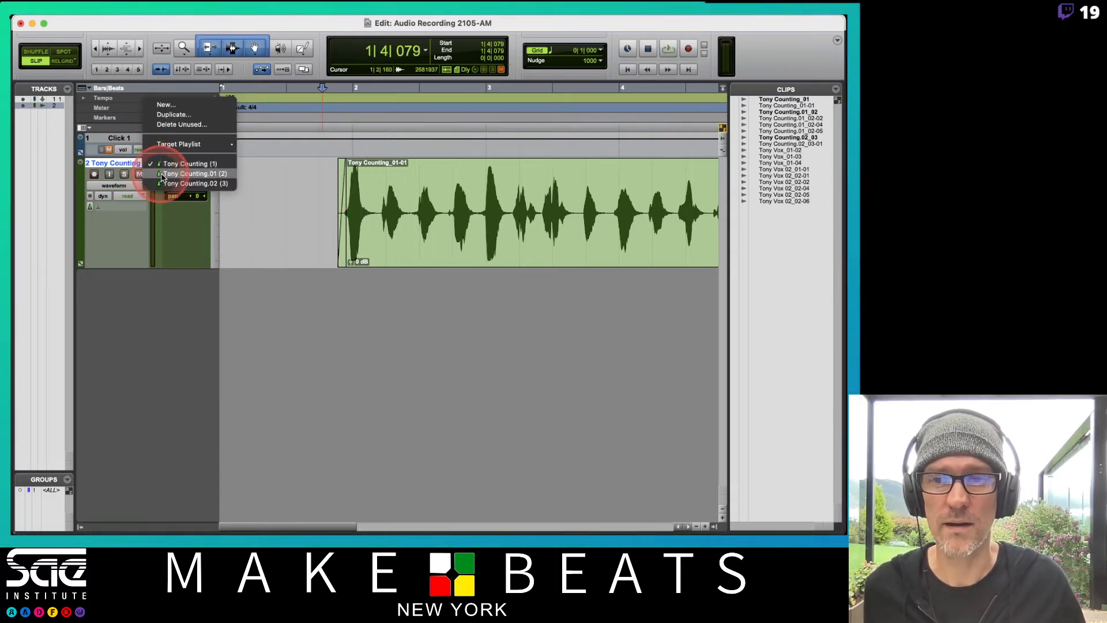
pyautogui.click(163, 174)
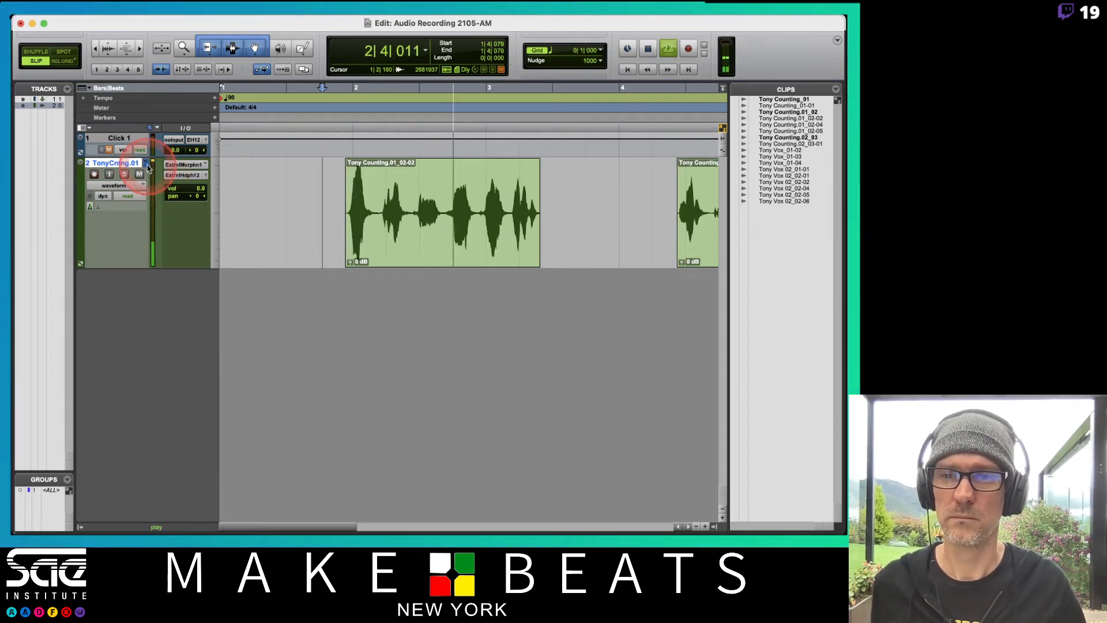
pyautogui.press('space')
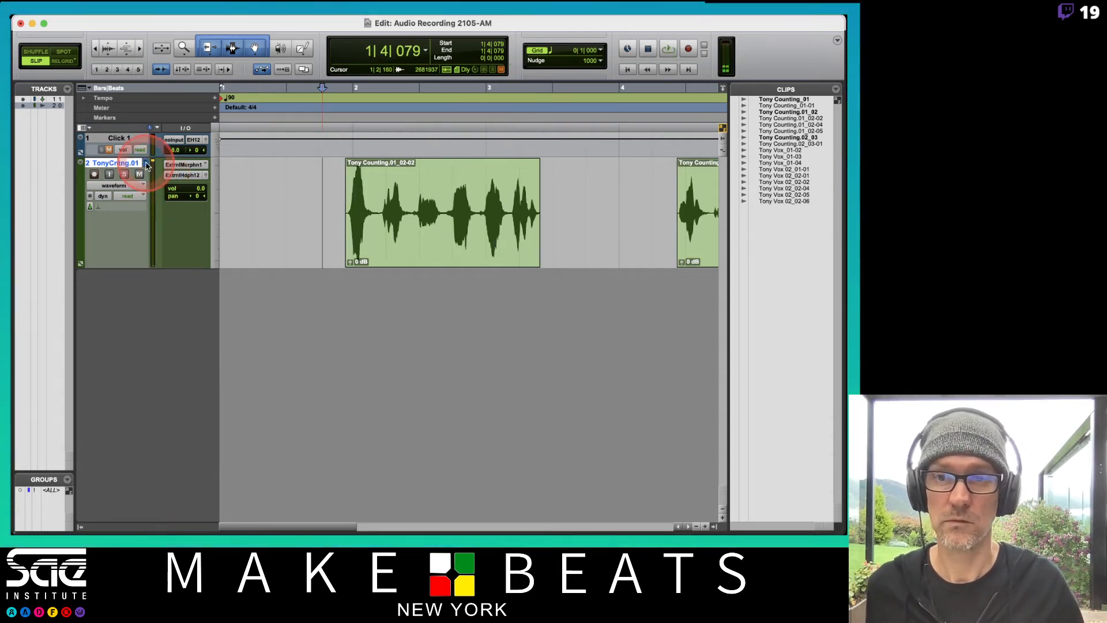
# Switch the counting track to its third playlist and audition that take from 1|4|079
pyautogui.click(147, 165)
pyautogui.click(190, 173)
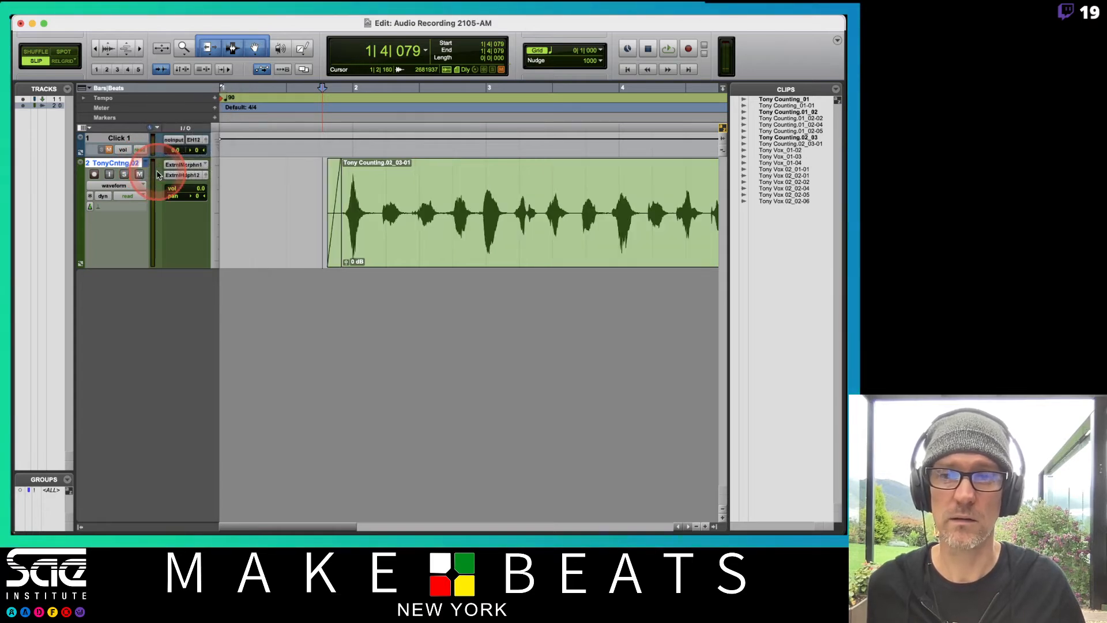
pyautogui.press('space')
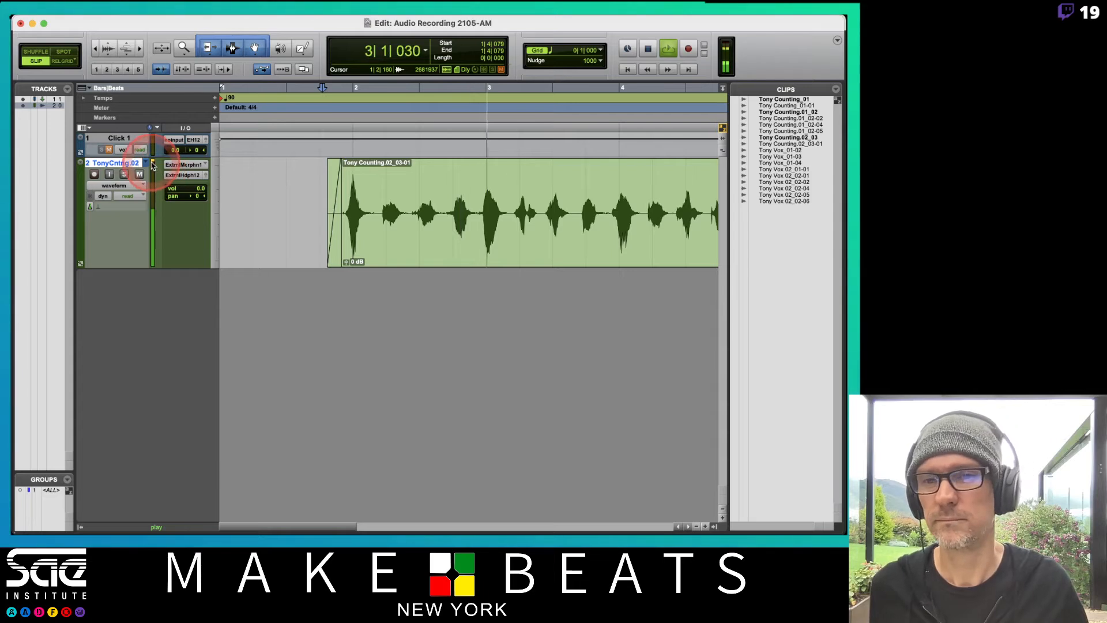
pyautogui.press('space')
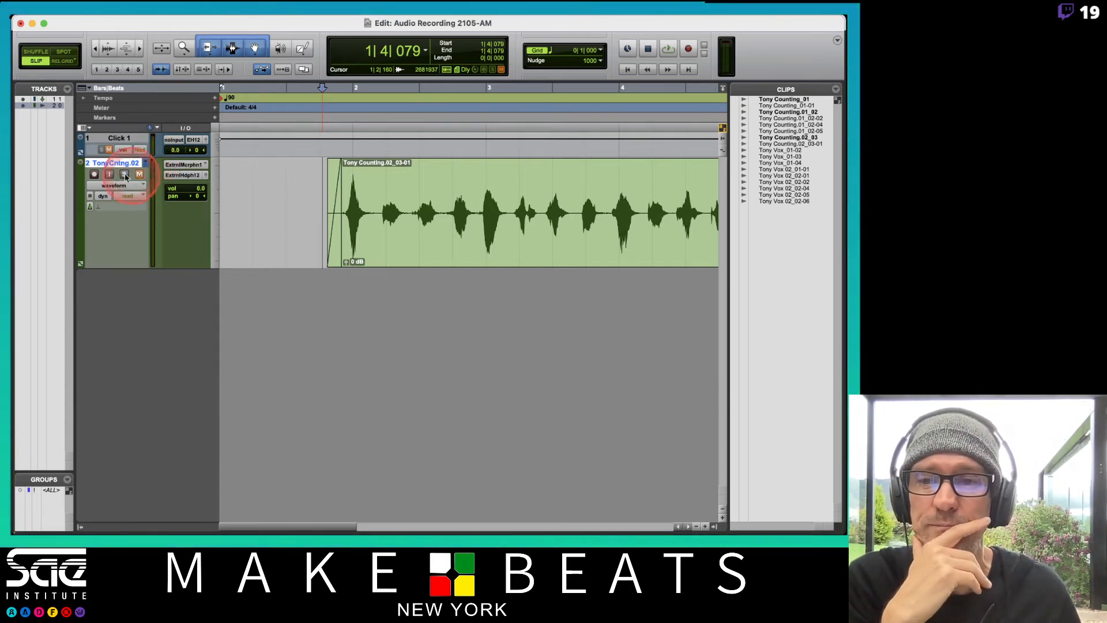
# Record-arm the counting track and create a new, fourth playlist on it with the suggested name ending in .03
pyautogui.click(95, 174)
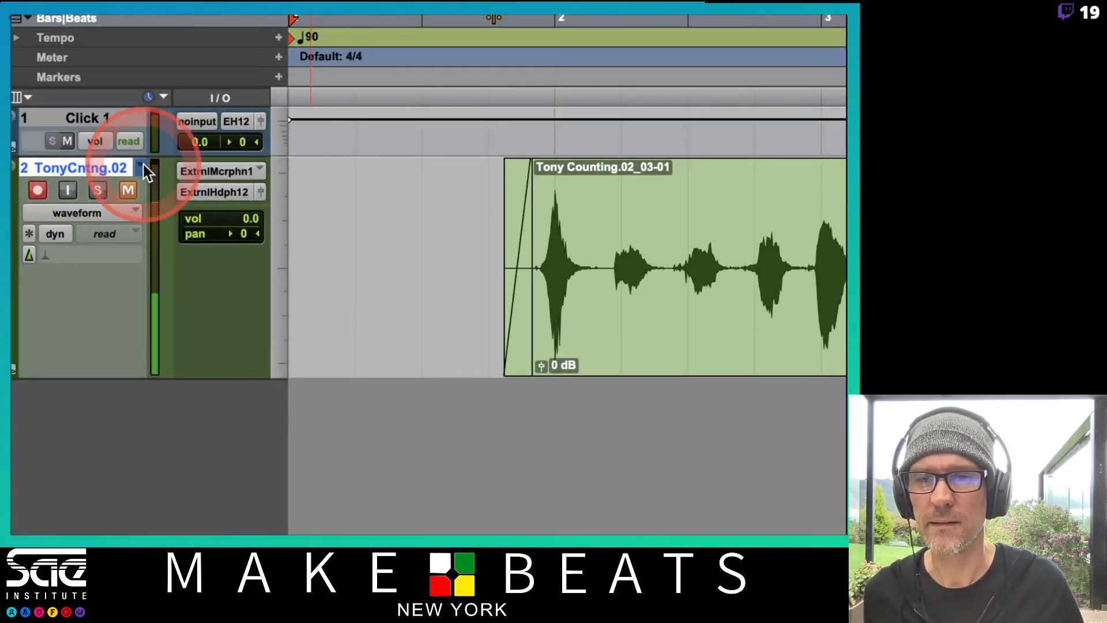
pyautogui.click(147, 163)
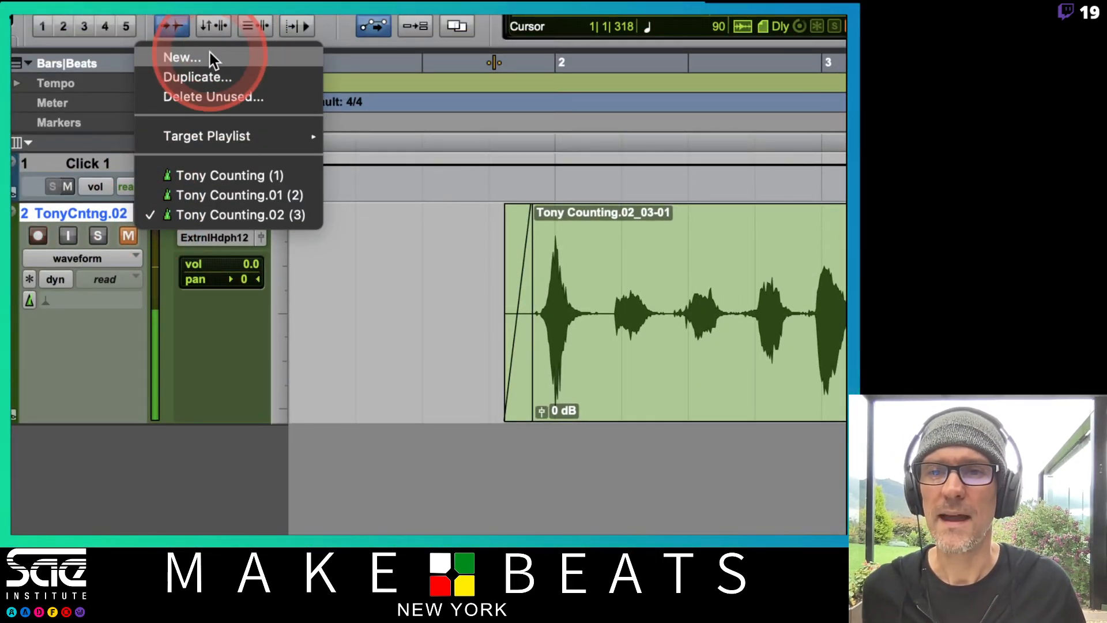
pyautogui.click(210, 56)
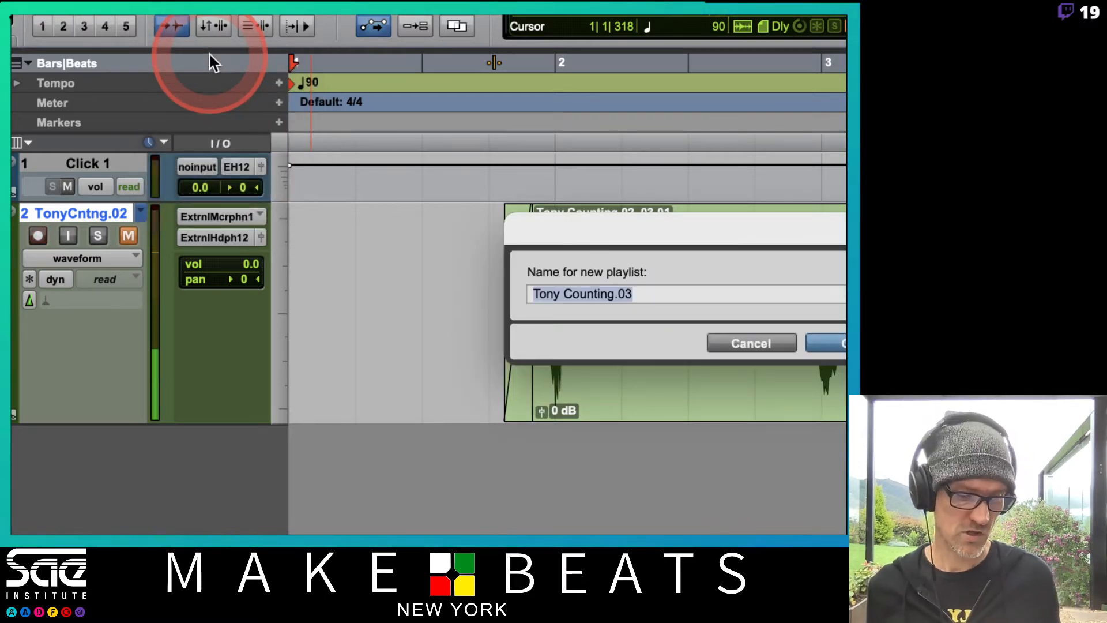
pyautogui.press('Return')
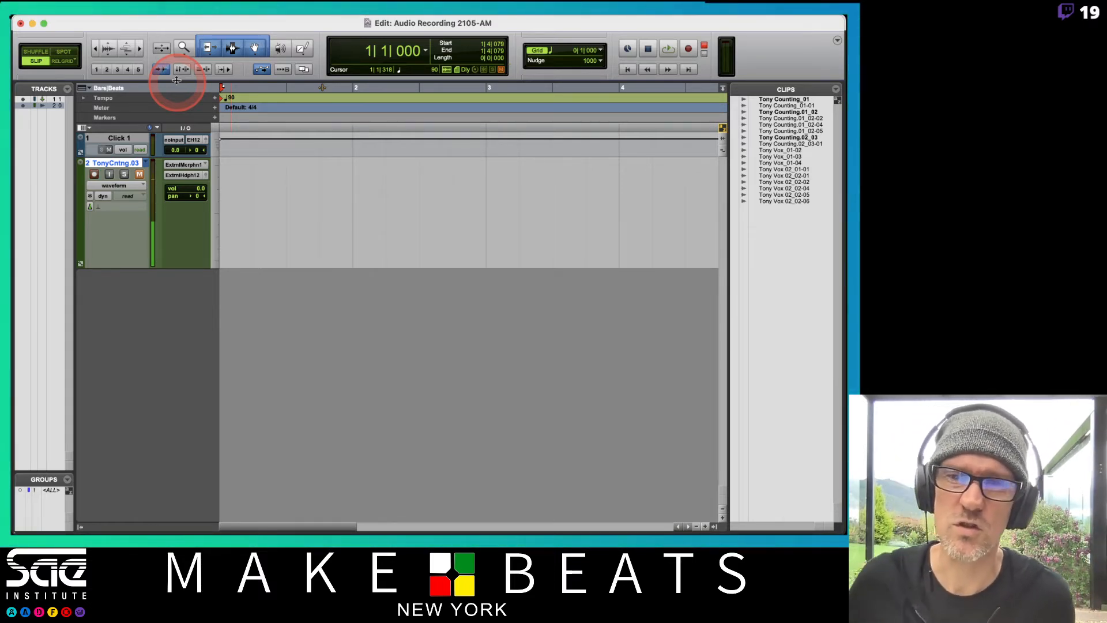
# Record a fourth counting take from 1|1|000 on the new playlist, and disarm the track
pyautogui.press('super+space')
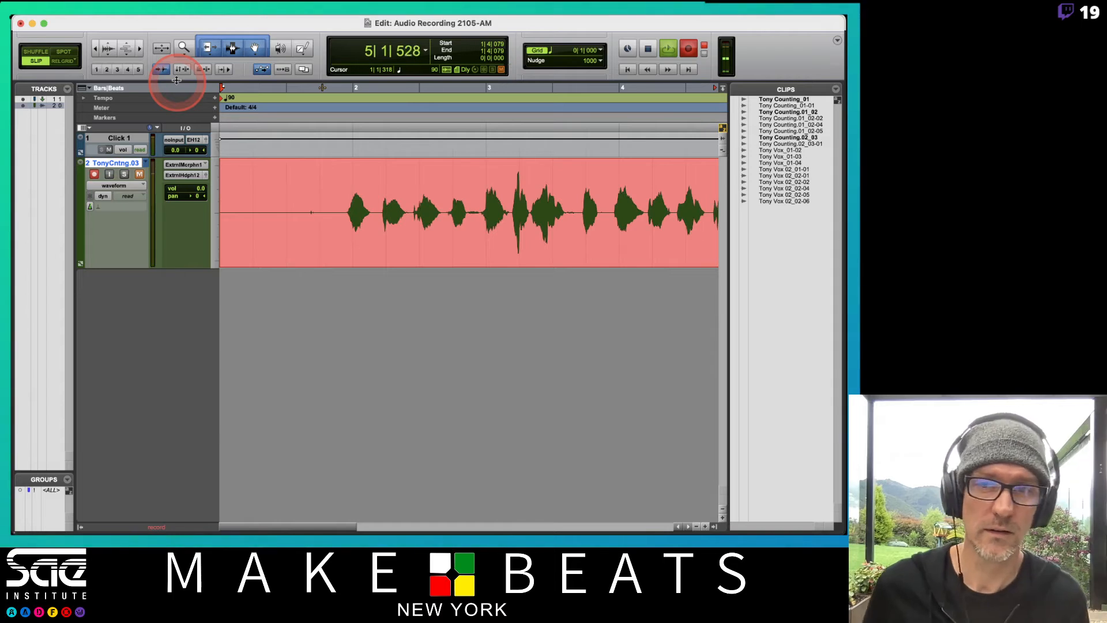
pyautogui.press('space')
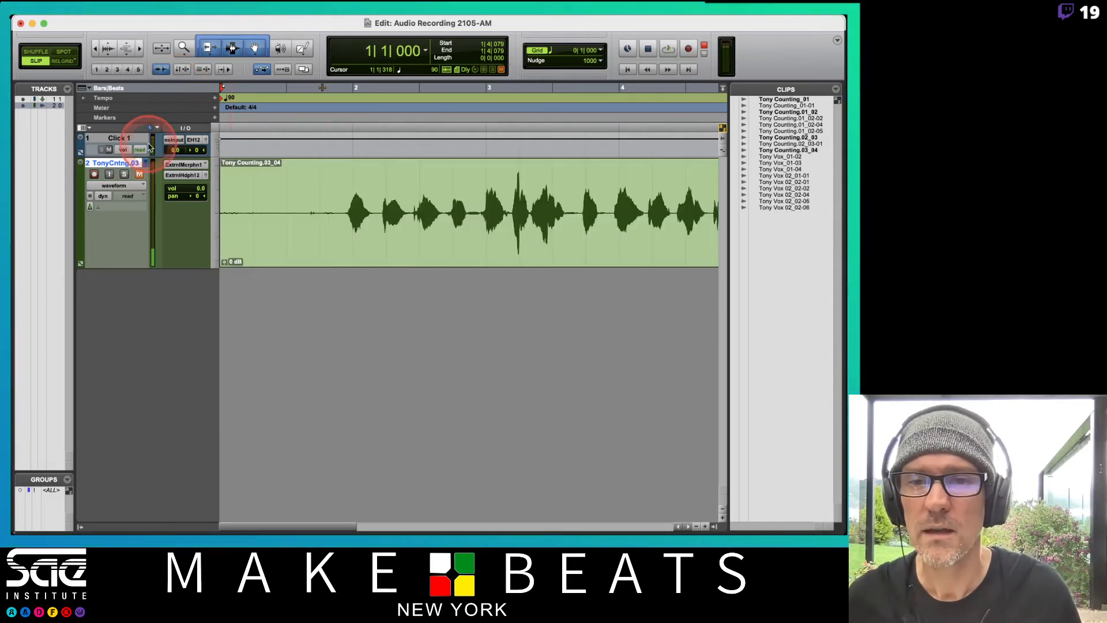
pyautogui.click(95, 174)
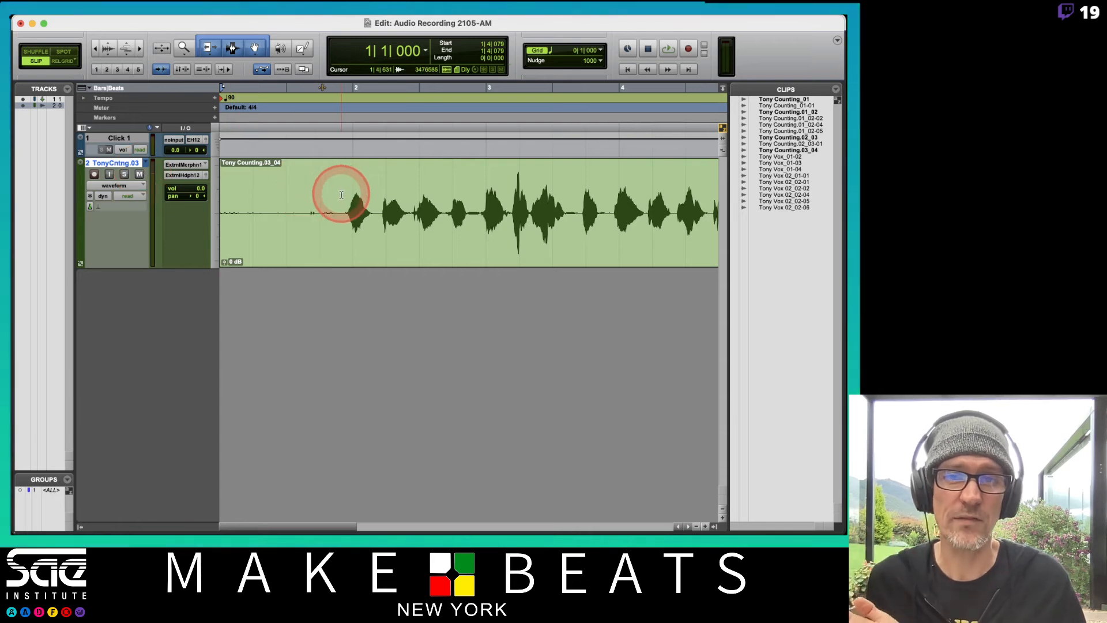
# Delete the silence before 1|4|631 and after 5|1|171 from the fourth take's clip
pyautogui.moveTo(341, 209); pyautogui.dragTo(220, 212)
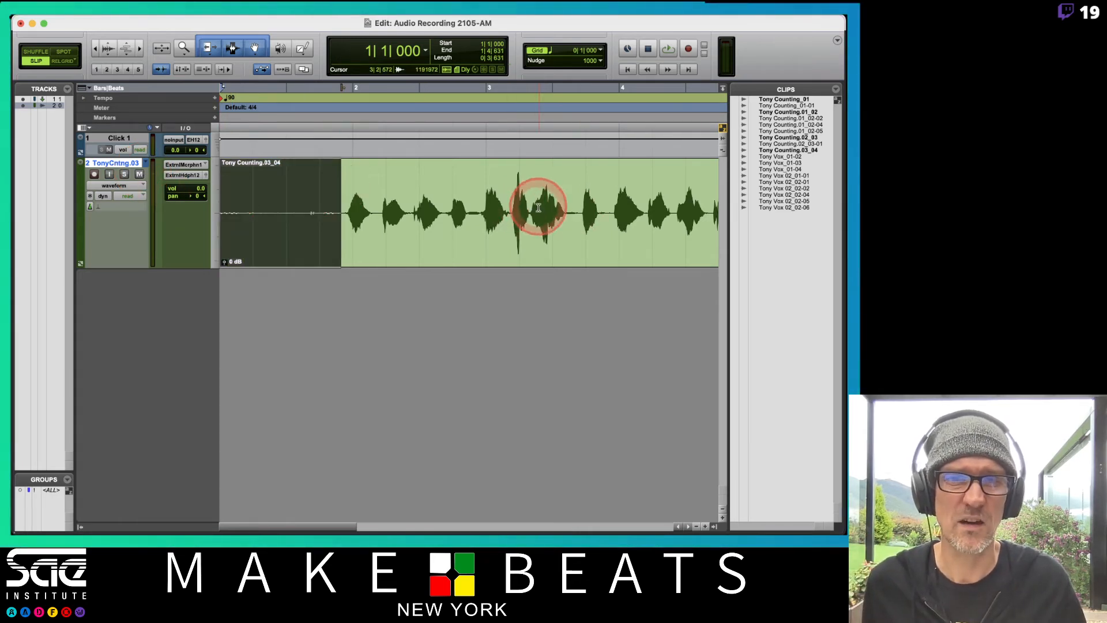
pyautogui.press('Delete')
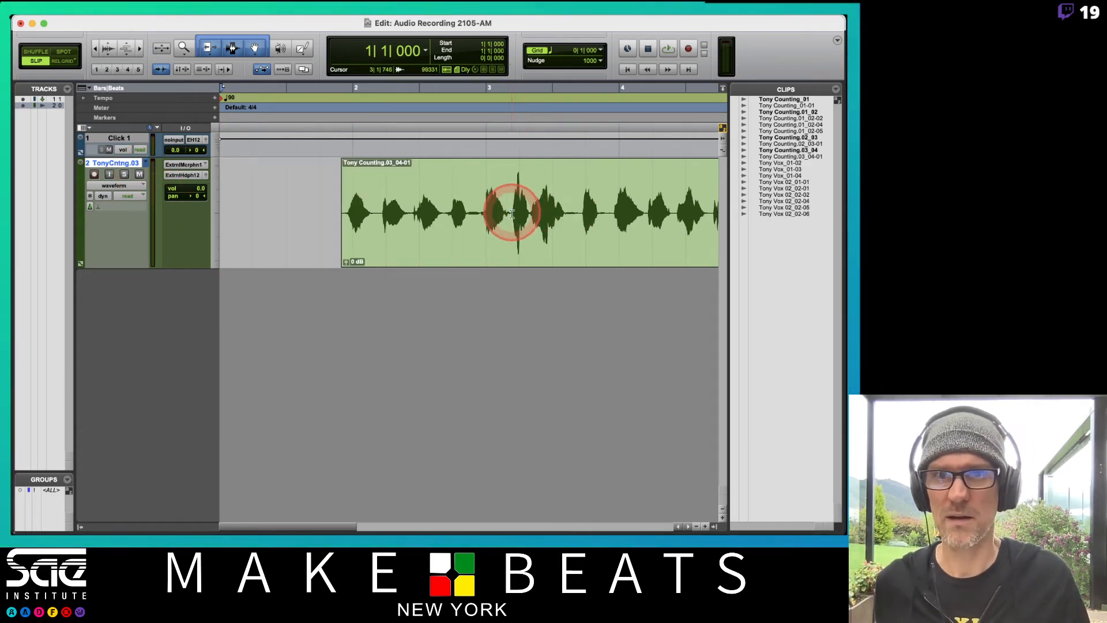
pyautogui.hscroll(2, 458, 214)
pyautogui.hscroll(4, 458, 214)
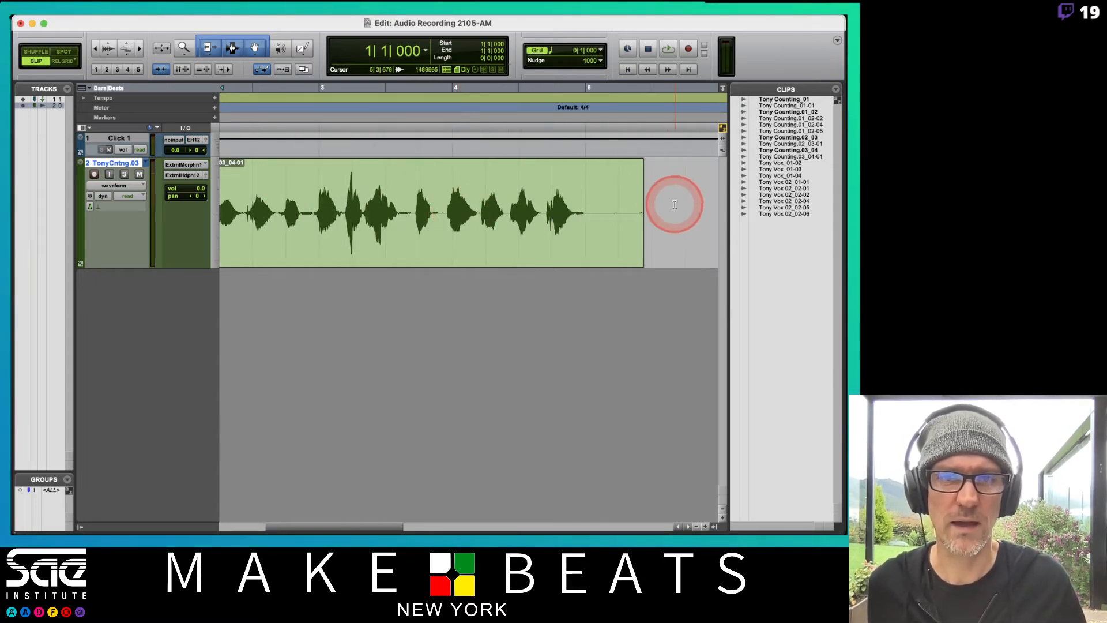
pyautogui.moveTo(672, 209); pyautogui.dragTo(591, 217)
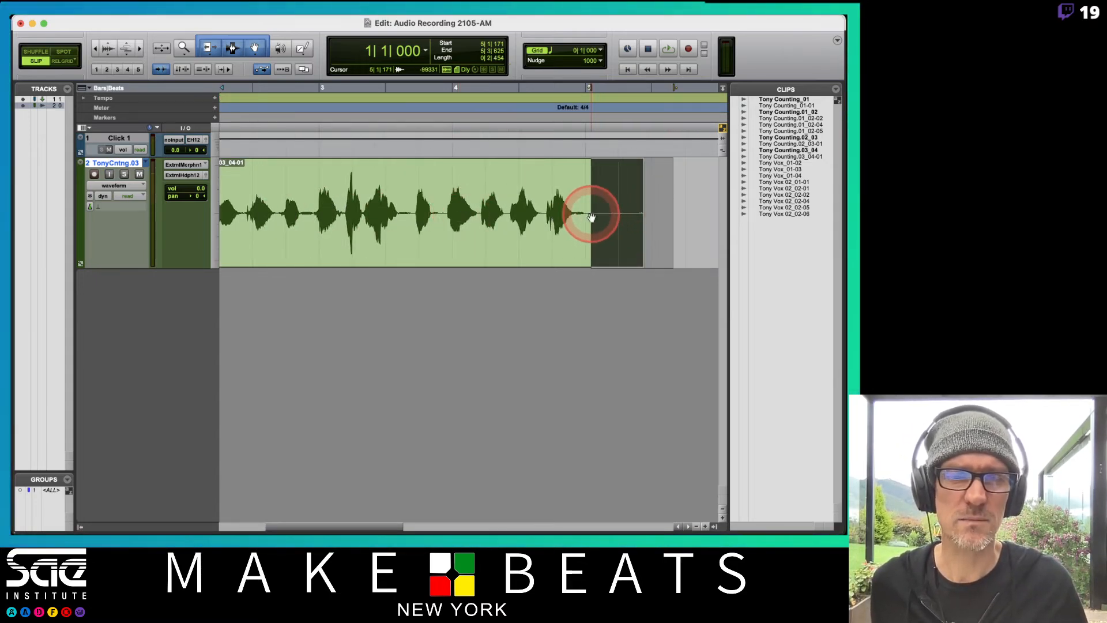
pyautogui.press('Delete')
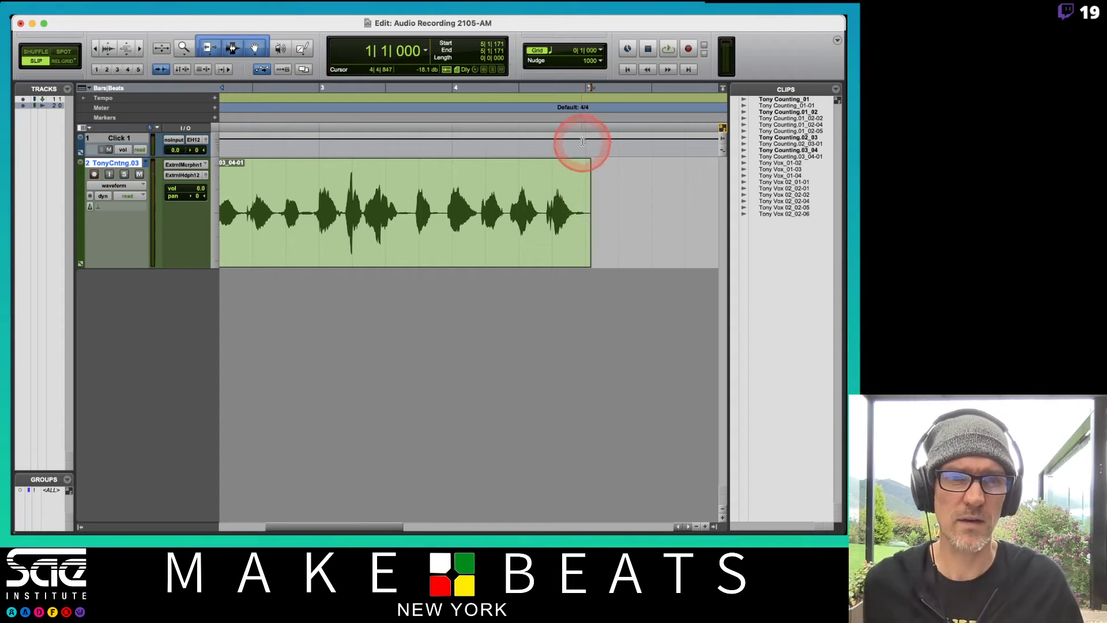
# Add a fade-out from 4|4|797 to 5|1|171 and a short fade-in at the start of the fourth take's clip
pyautogui.moveTo(588, 164); pyautogui.dragTo(580, 168)
pyautogui.hscroll(-5, 568, 205)
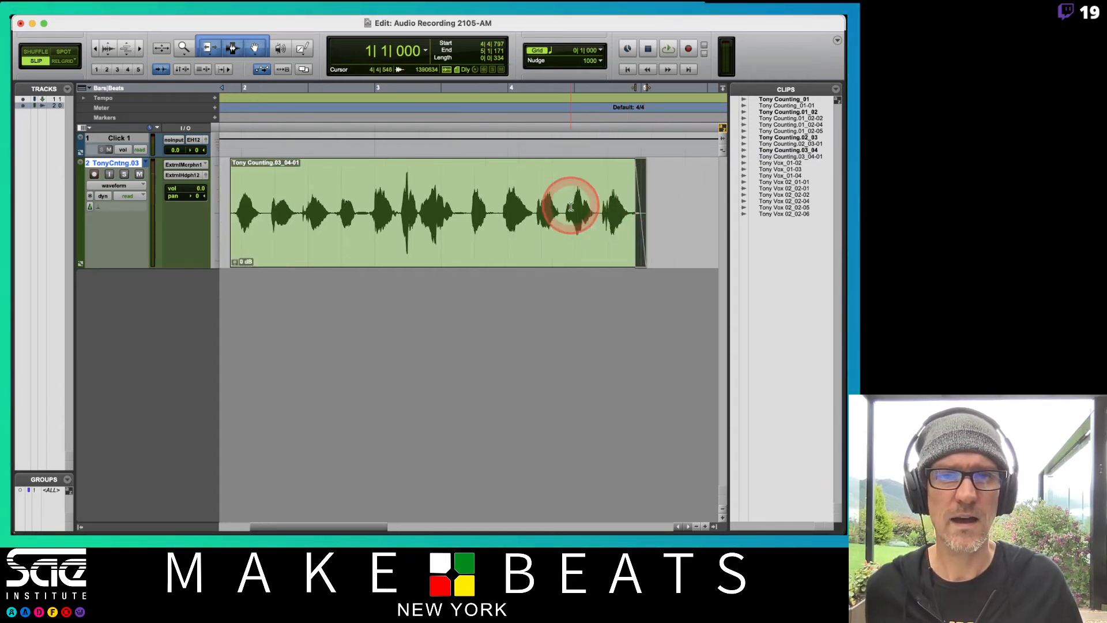
pyautogui.moveTo(355, 162); pyautogui.dragTo(323, 190)
# Mute the click track and audition the fourth take from 1|3|187
pyautogui.click(293, 189)
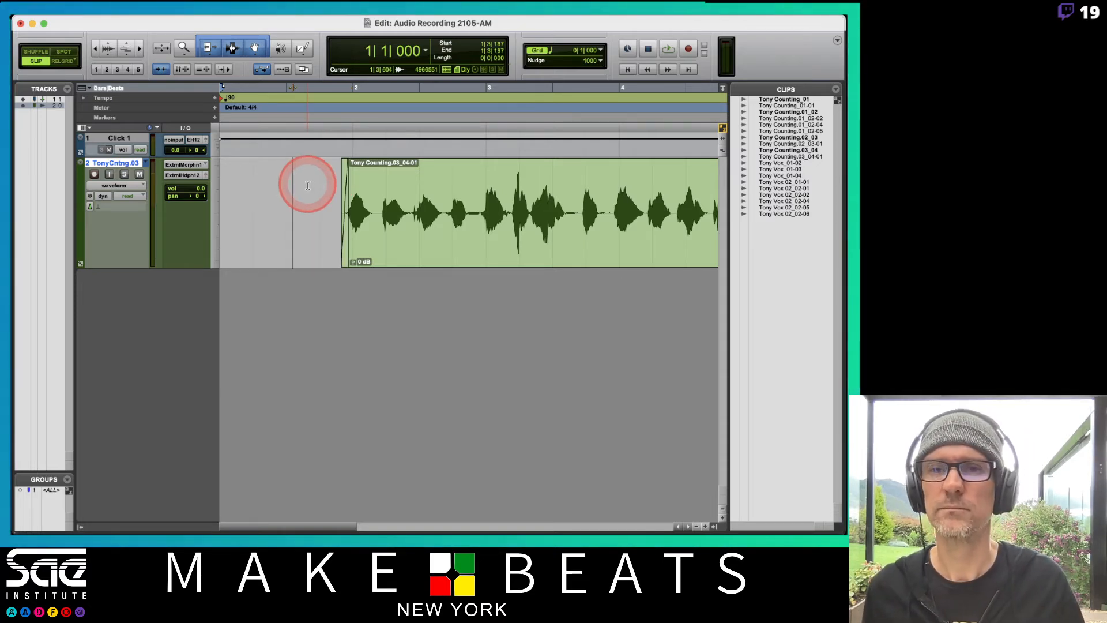
pyautogui.click(109, 149)
pyautogui.press('space')
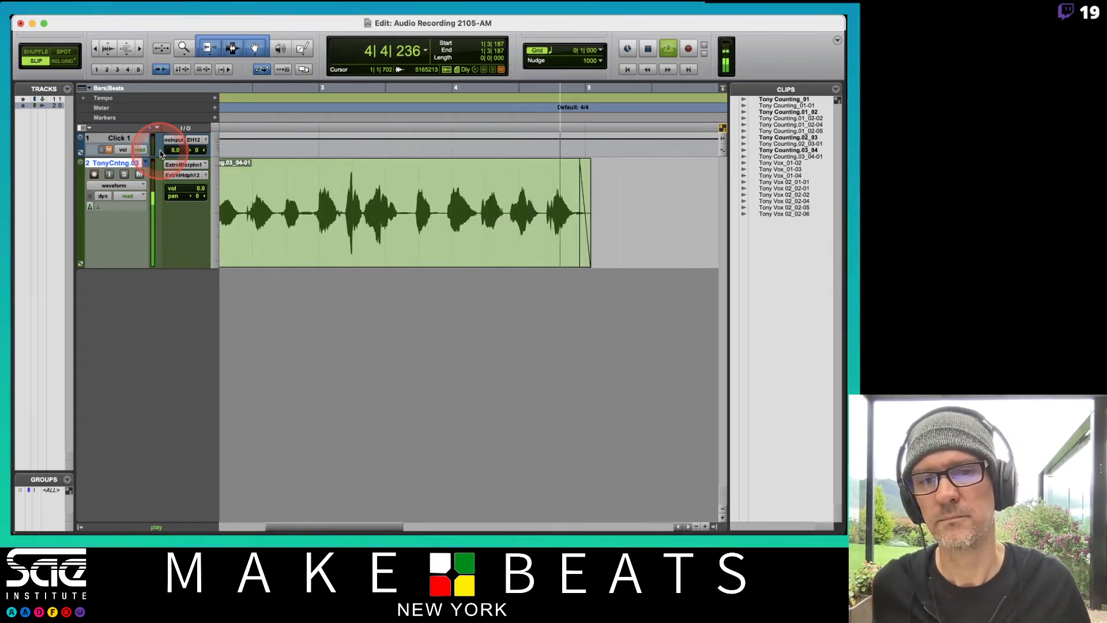
pyautogui.press('space')
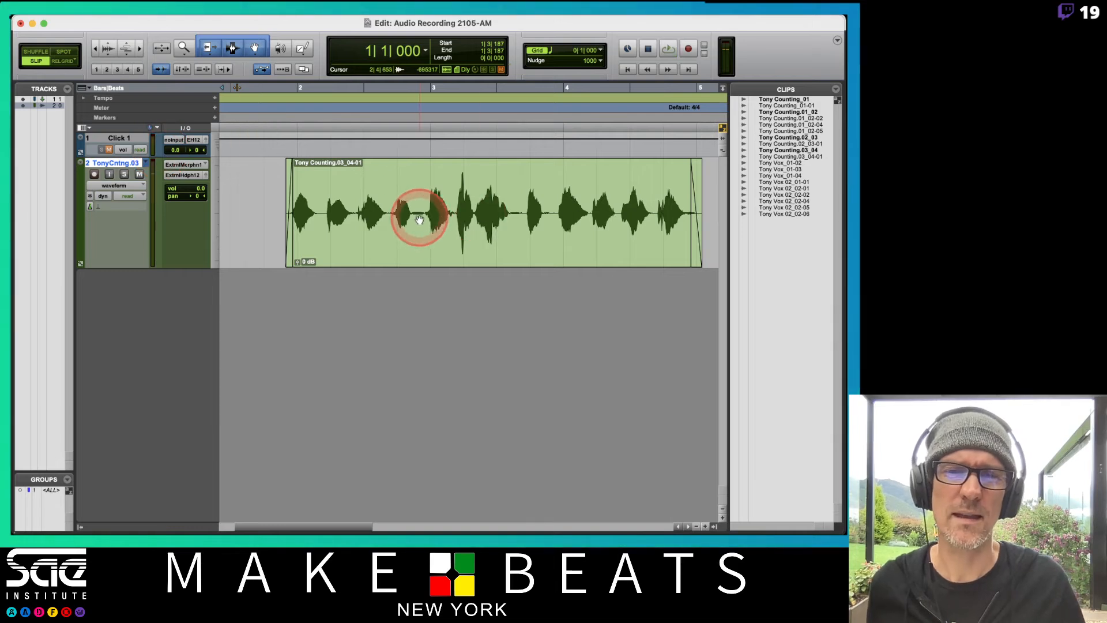
# Examine the silent gap from 2|4|402 to 2|4|837 up close and audition the passage from 2|3|704
pyautogui.moveTo(409, 208)
pyautogui.mouseDown()
pyautogui.moveTo(552, 213)
pyautogui.moveTo(411, 204)
pyautogui.mouseUp()
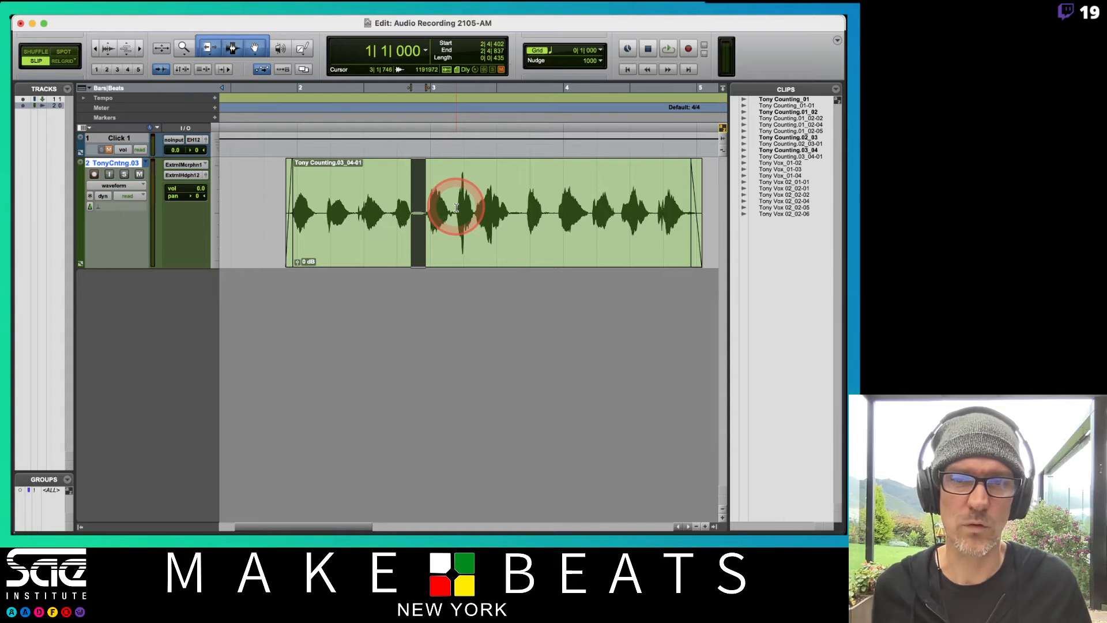
pyautogui.press('t')
pyautogui.press('t')
pyautogui.press('t')
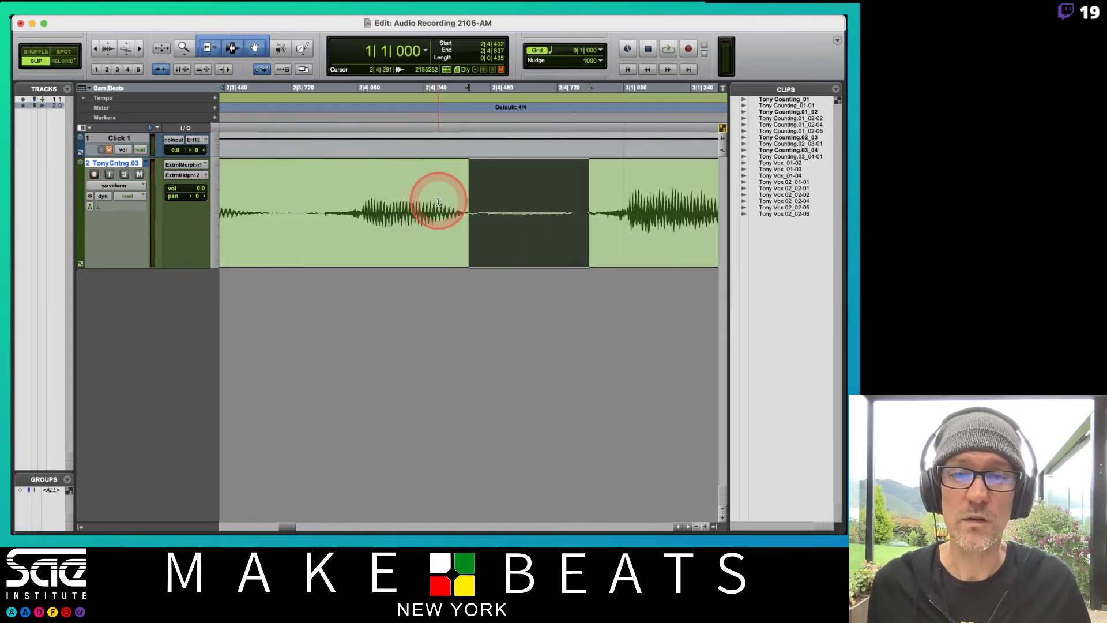
pyautogui.click(314, 199)
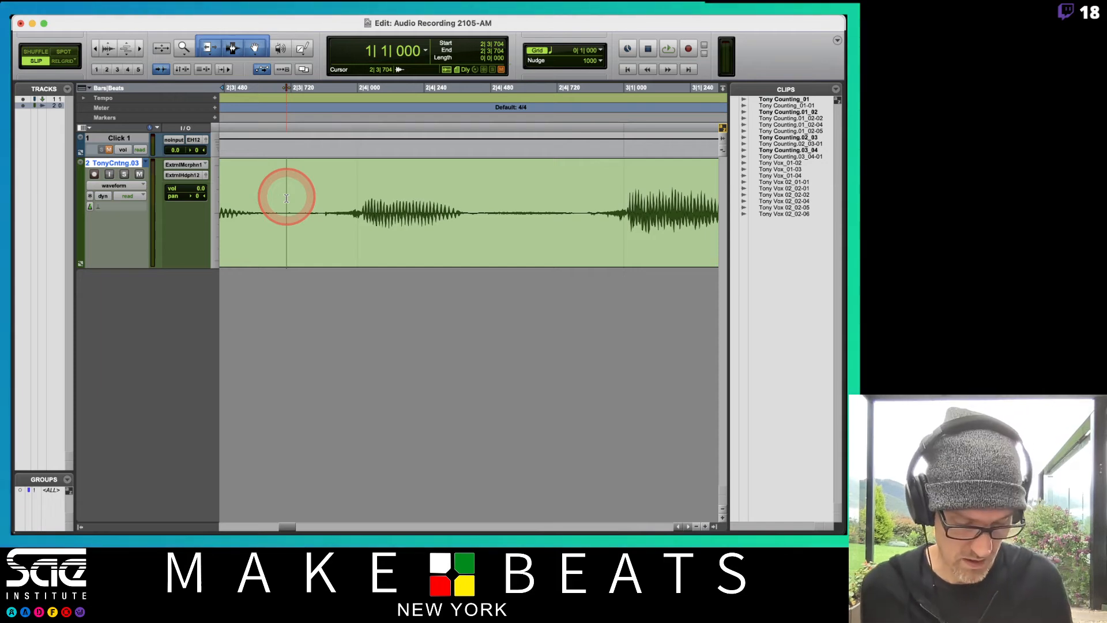
pyautogui.press('space')
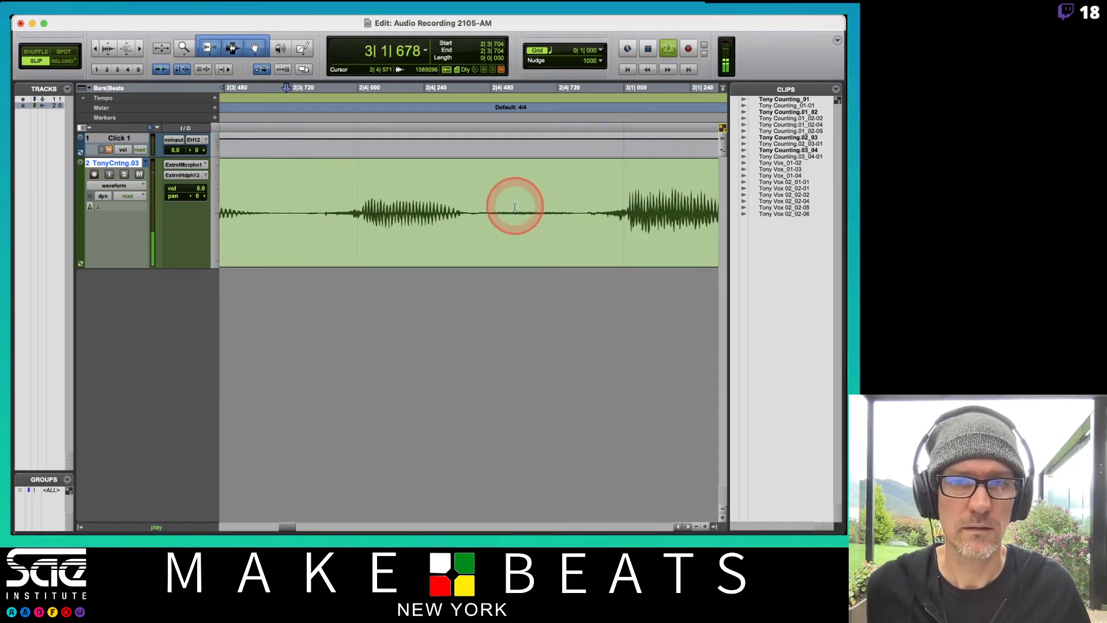
pyautogui.press('space')
# Select the gap from 2|4|433 to 2|4|814 in the fourth take and separate it into its own clip
pyautogui.click(479, 204)
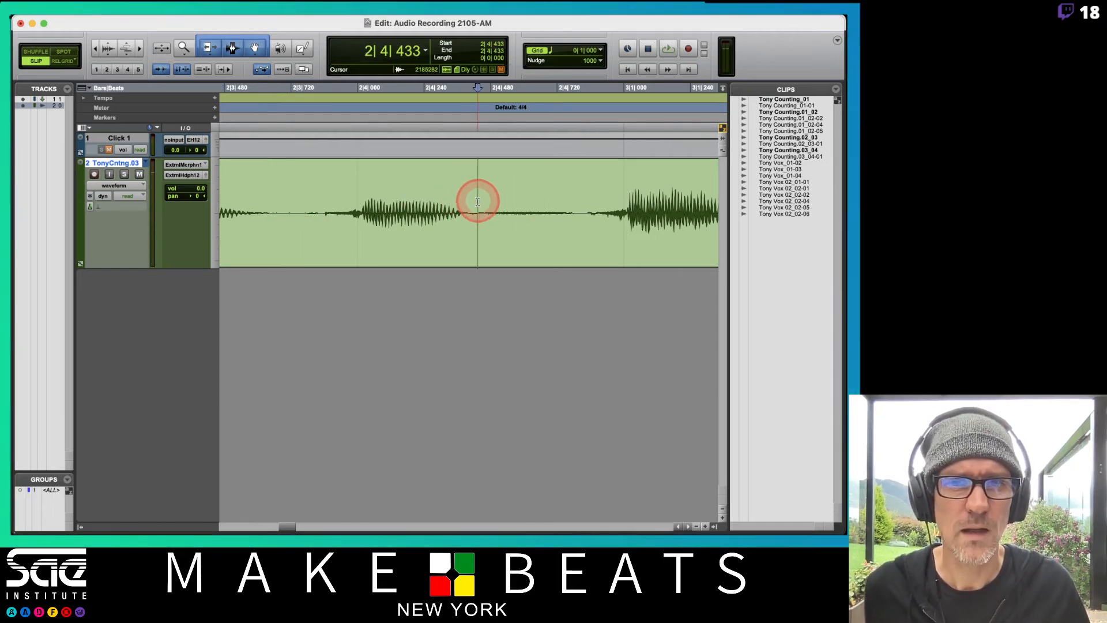
pyautogui.moveTo(479, 204); pyautogui.dragTo(583, 201)
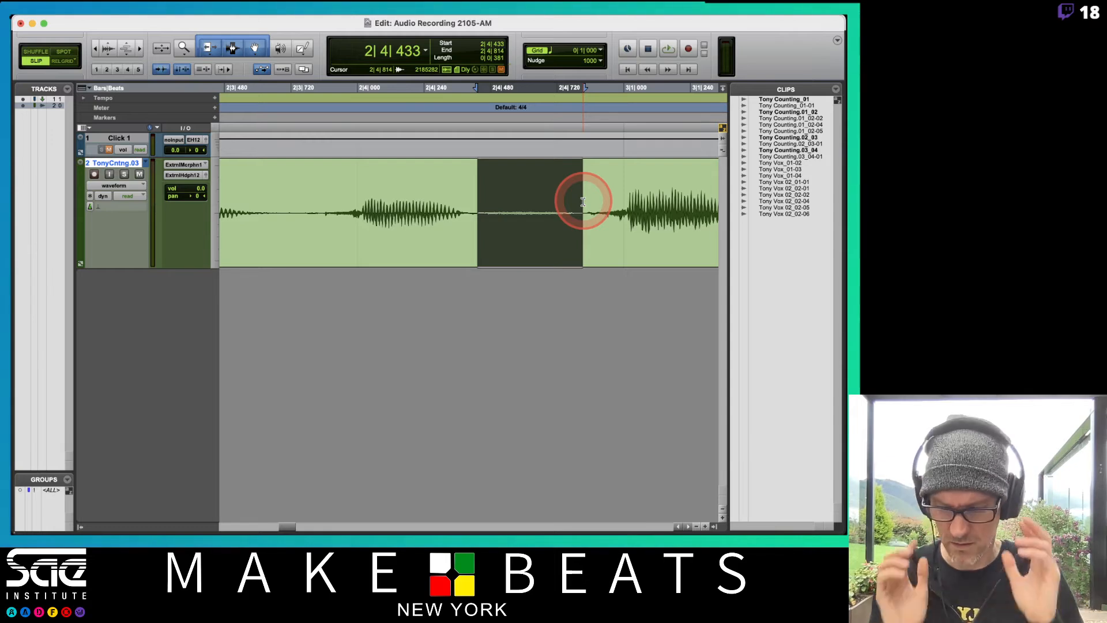
pyautogui.press('alt+super+bracketright')
pyautogui.press('alt+super+bracketright')
pyautogui.press('alt+super+bracketright')
pyautogui.press('alt+super+bracketright')
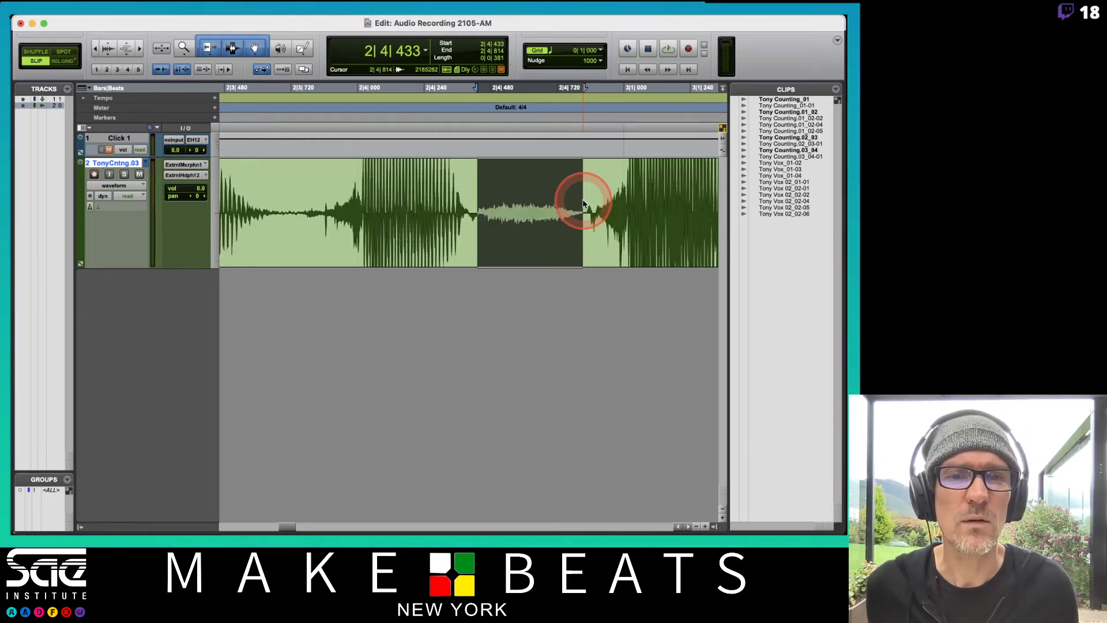
pyautogui.press('alt+super+bracketright')
pyautogui.press('alt+super+bracketright')
pyautogui.press('alt+super+bracketright')
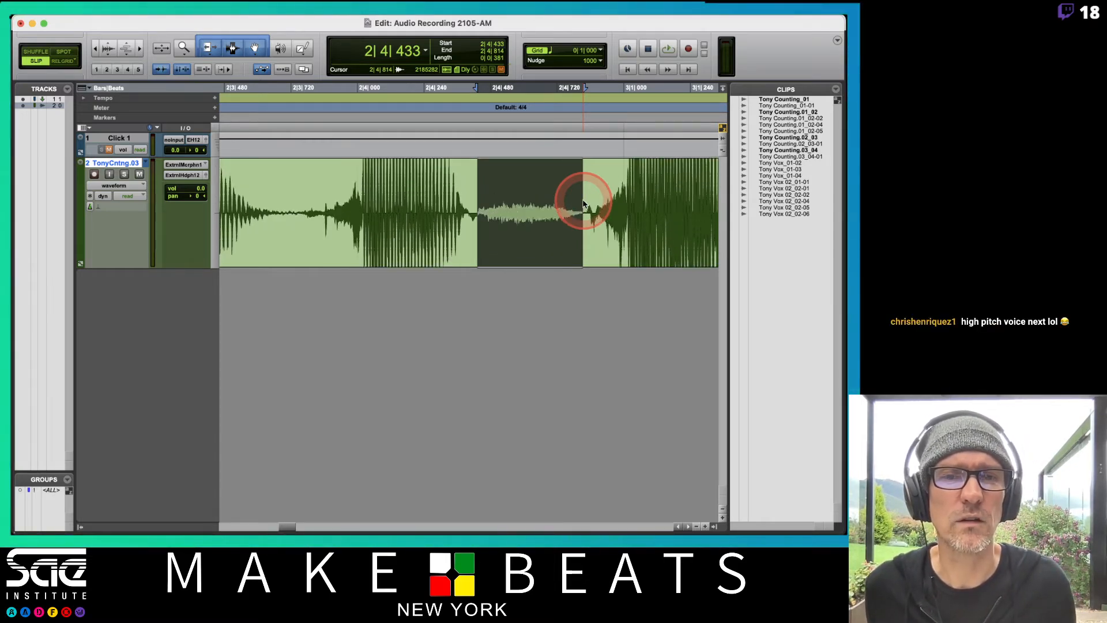
pyautogui.press('alt+super+bracketleft')
pyautogui.press('alt+super+bracketleft')
pyautogui.press('alt+super+bracketleft')
pyautogui.press('alt+super+bracketleft')
pyautogui.press('alt+super+bracketleft')
pyautogui.press('alt+super+bracketleft')
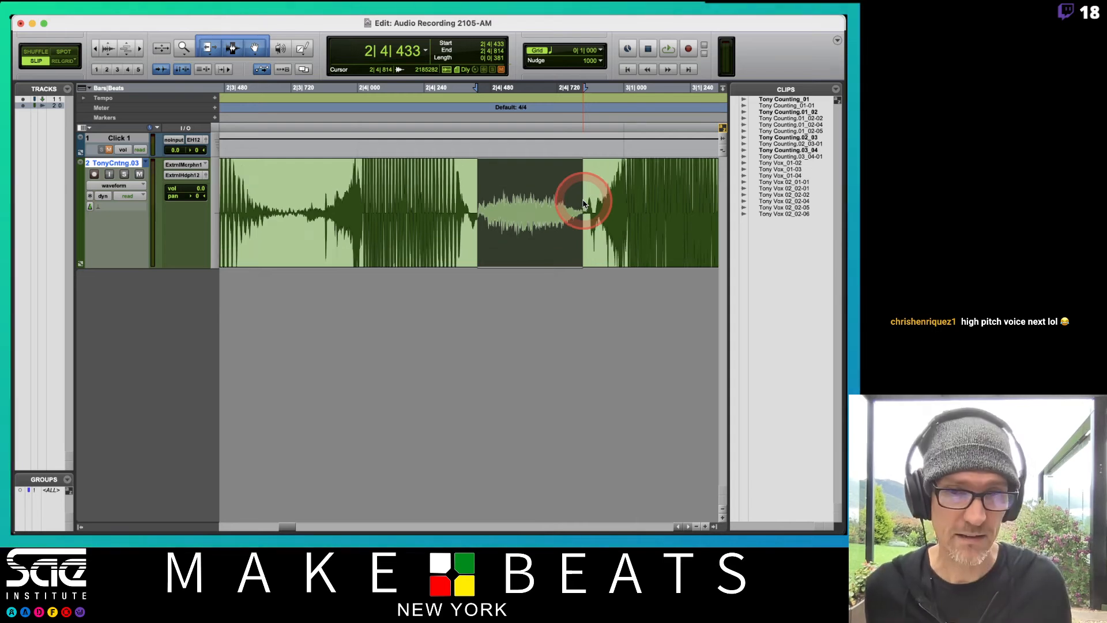
pyautogui.press('alt+super+bracketright')
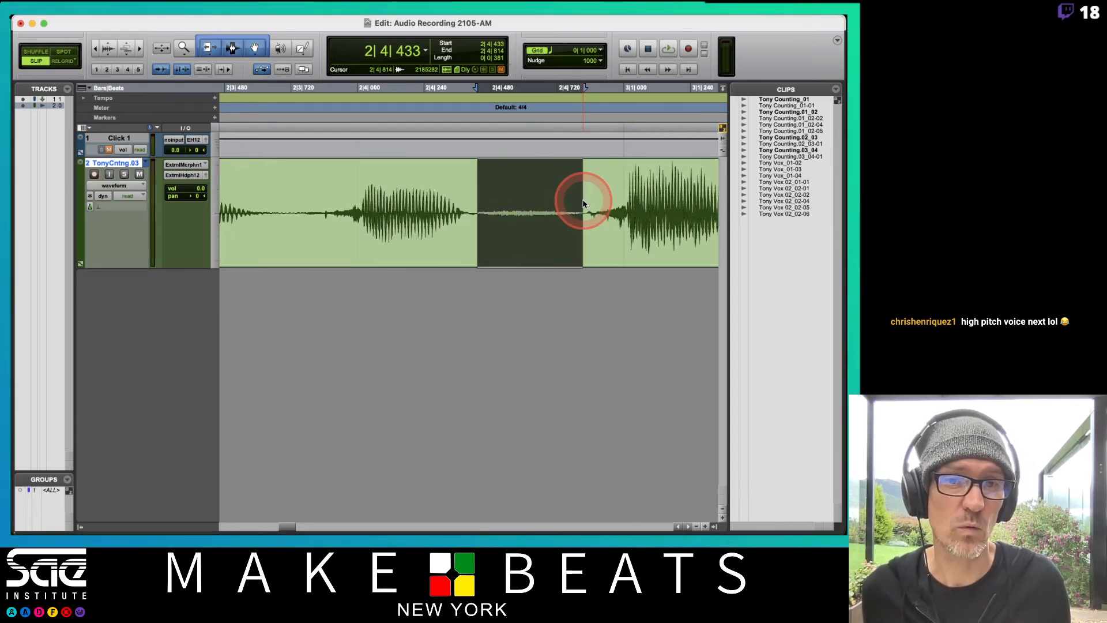
pyautogui.press('alt+super+bracketleft')
pyautogui.press('super+bracketleft')
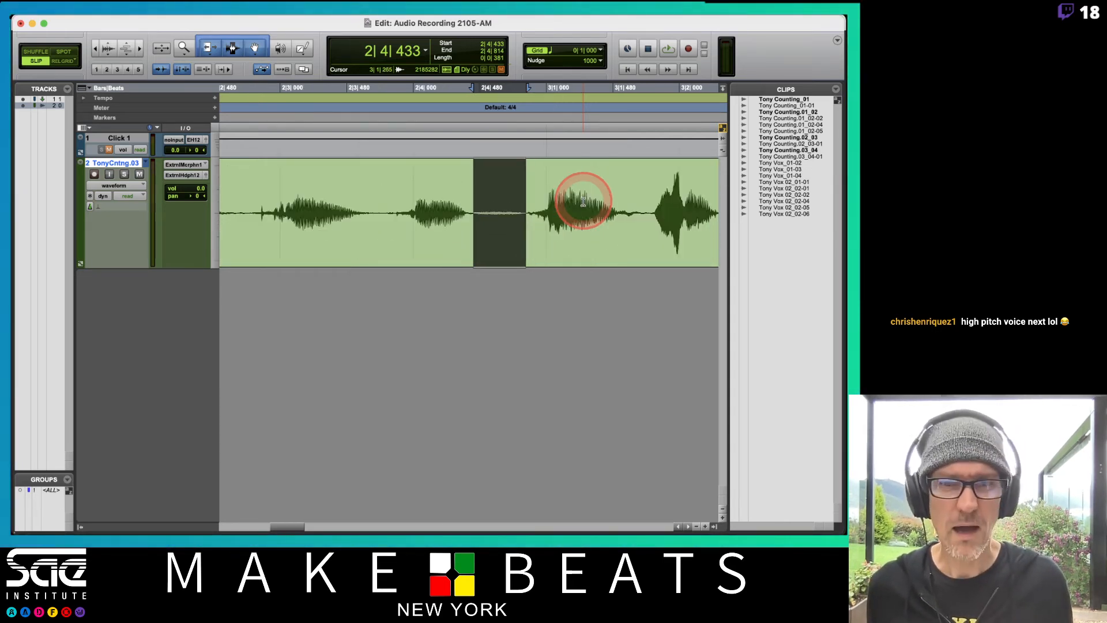
pyautogui.press('super+bracketright')
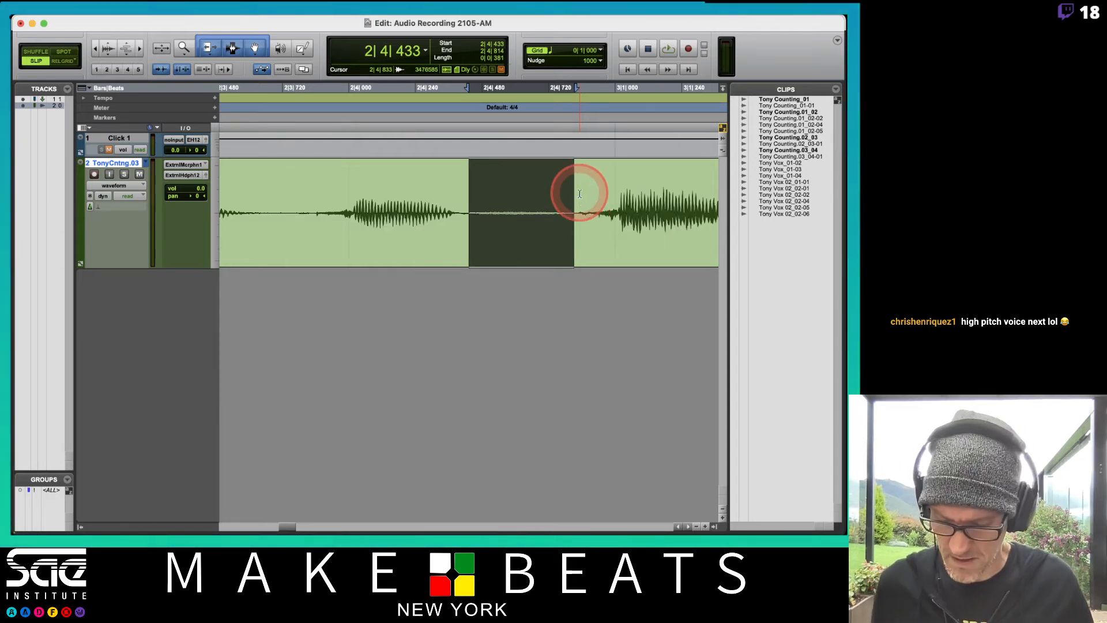
pyautogui.press('super+e')
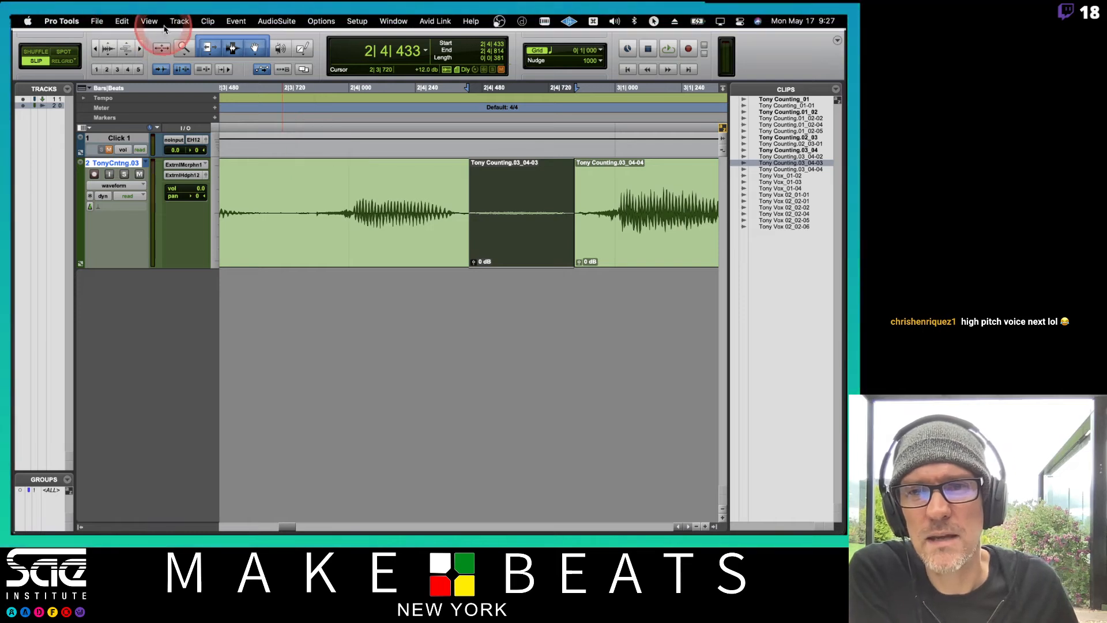
# Check the clip gain info display option and lower the clip gain of the separated gap clip at 2|4|433 to -18.3 dB
pyautogui.click(179, 21)
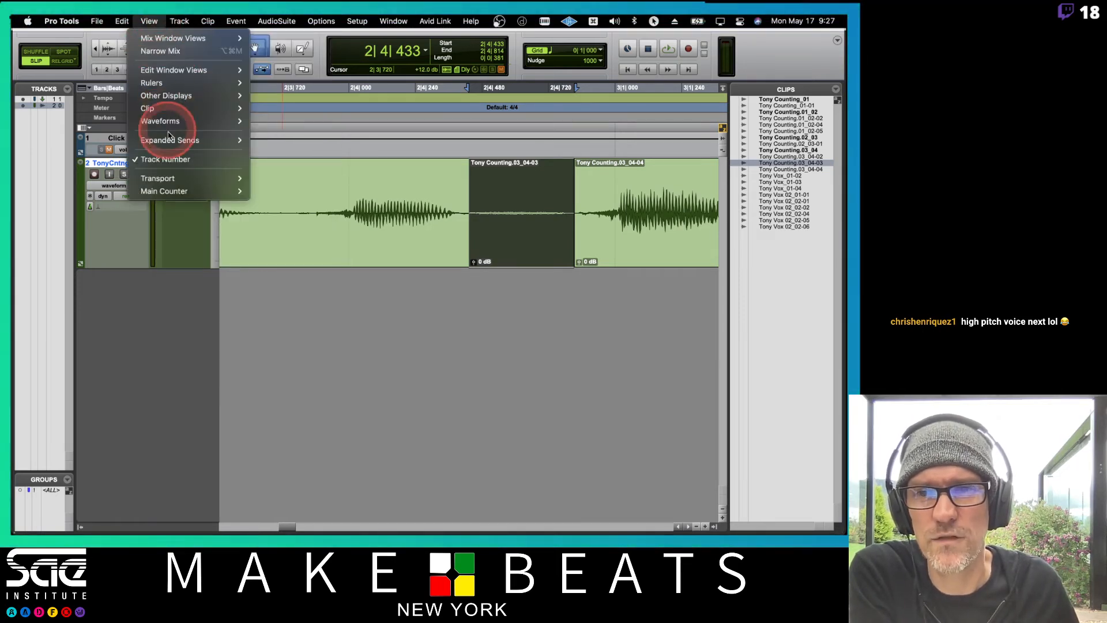
pyautogui.click(164, 109)
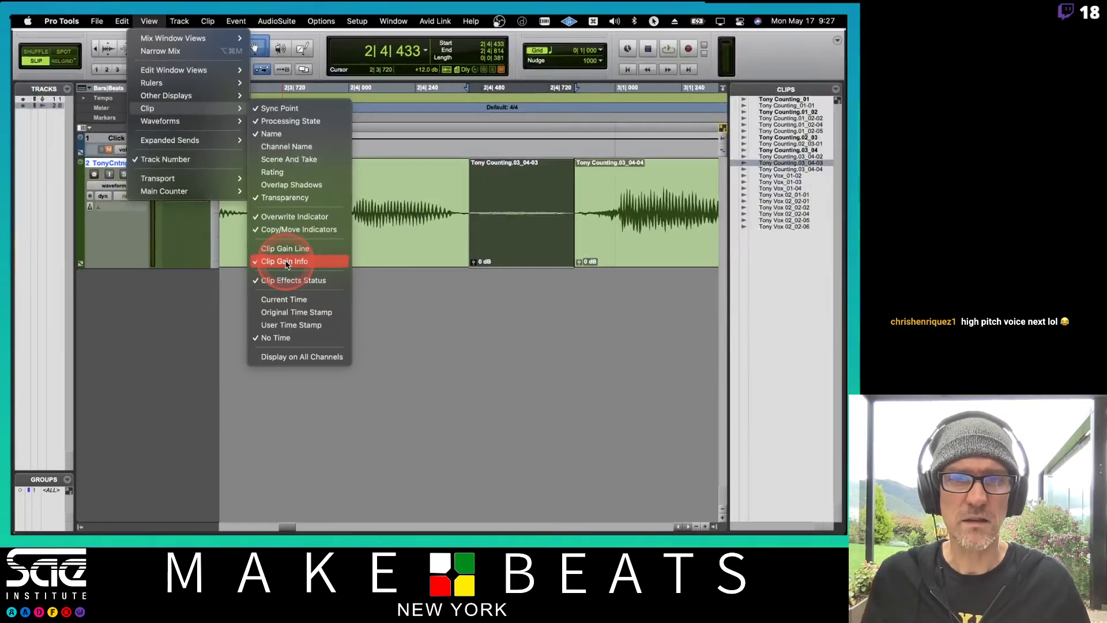
pyautogui.click(505, 275)
pyautogui.click(476, 264)
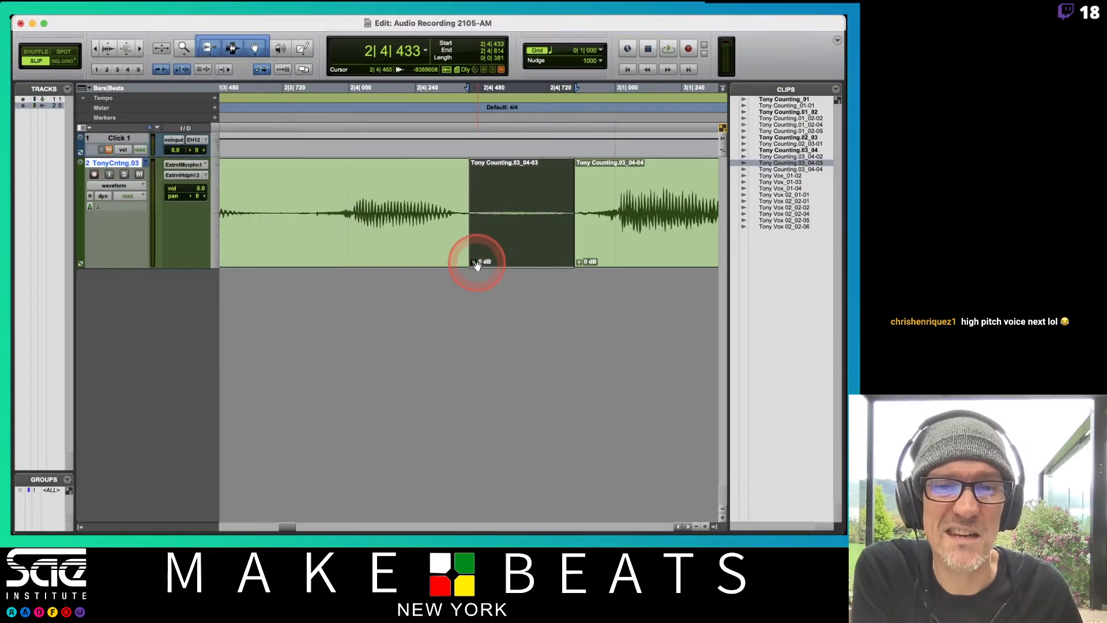
pyautogui.click(475, 264)
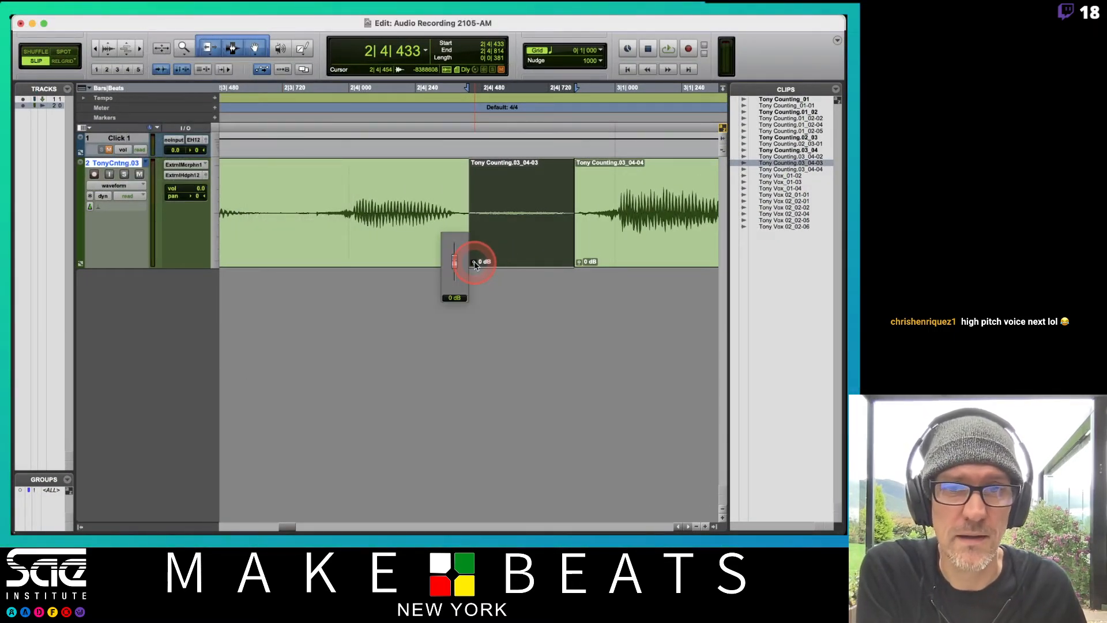
pyautogui.moveTo(475, 268); pyautogui.dragTo(475, 267)
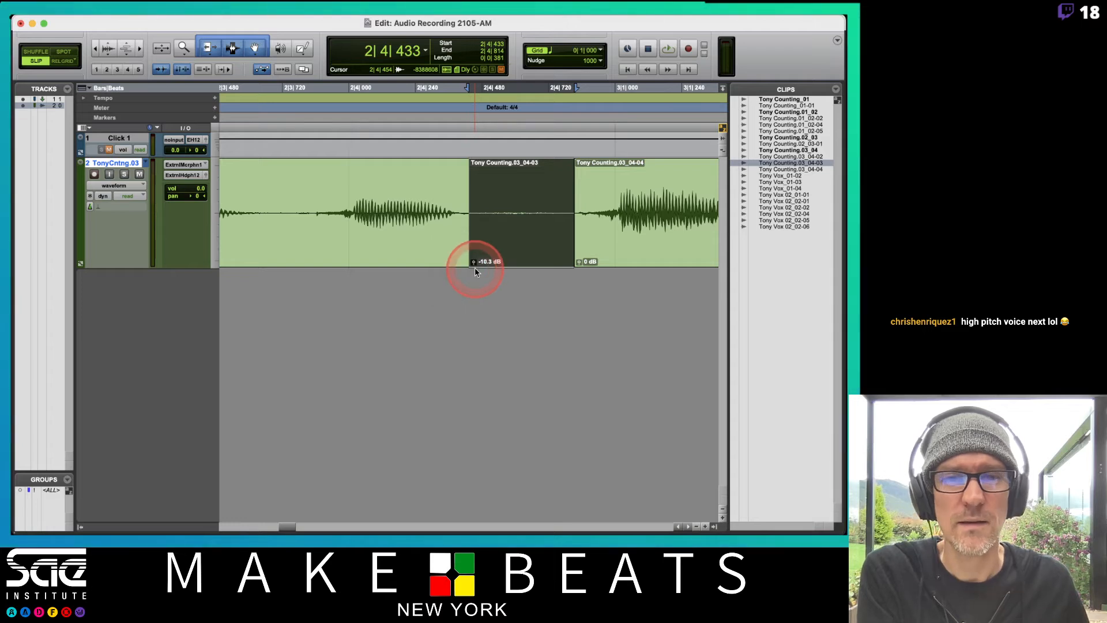
# Audition the fourth take from 1|4|514 and again from 2|3|710 across the lowered gap clip
pyautogui.press('super+bracketleft')
pyautogui.press('super+bracketleft')
pyautogui.press('super+bracketleft')
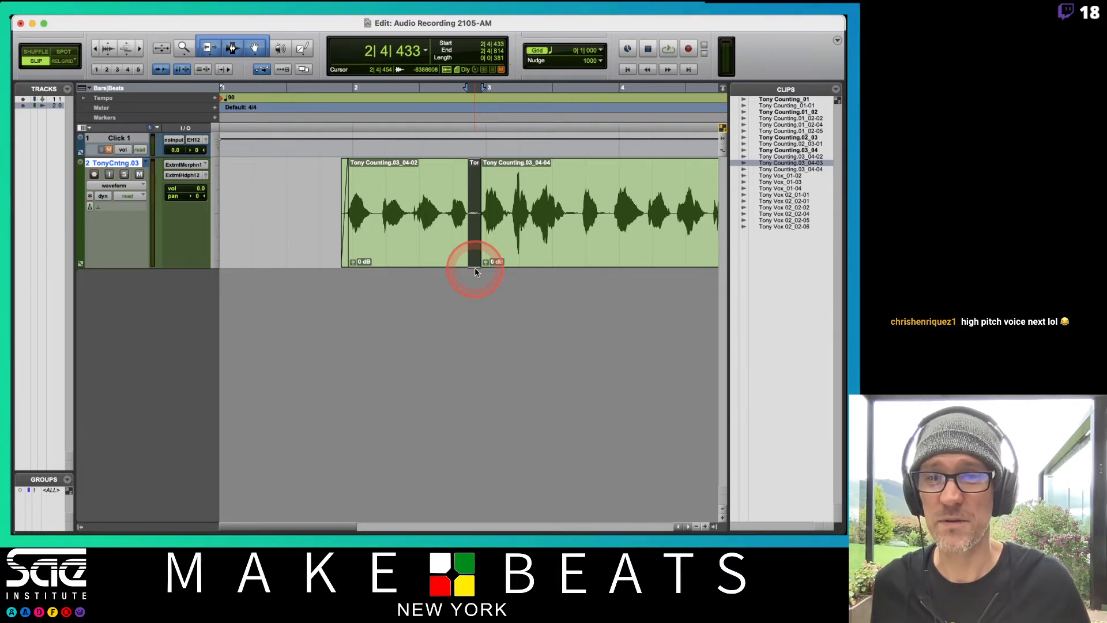
pyautogui.click(337, 179)
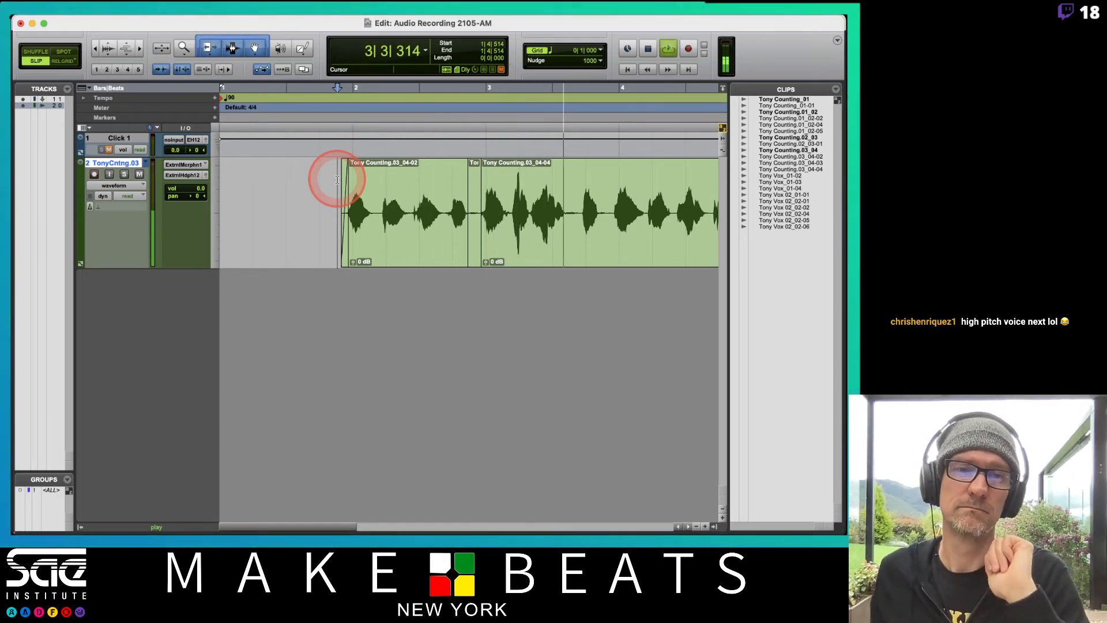
pyautogui.press('space')
pyautogui.click(443, 195)
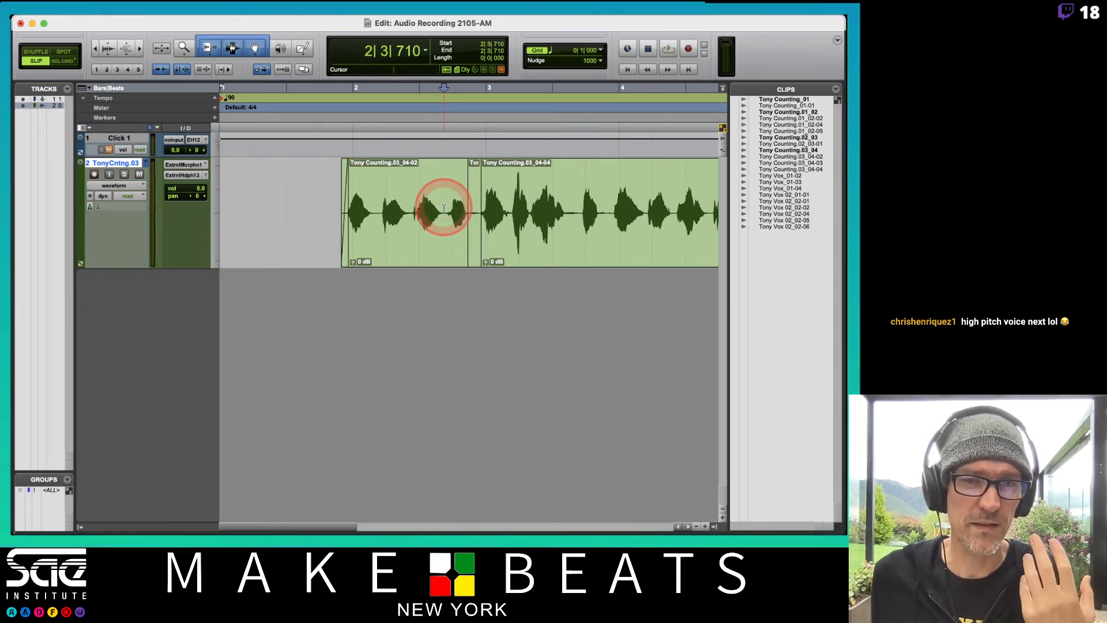
pyautogui.press('space')
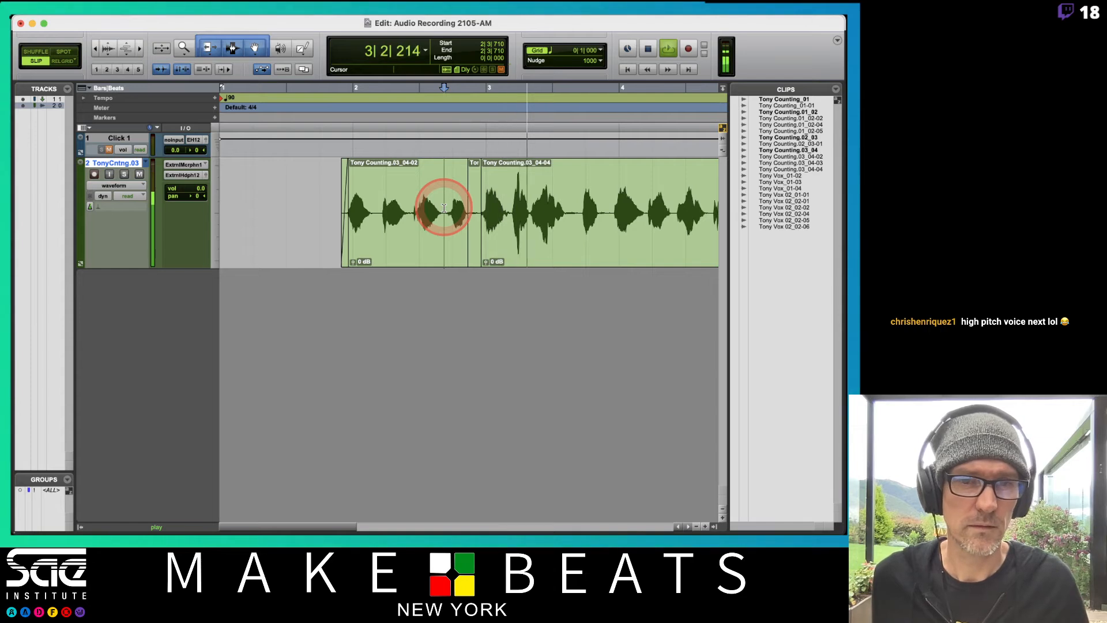
pyautogui.press('space')
# Compare the passage from 2|3|710 with the gap clip at 0 dB and at -18.3 dB clip gain, keeping the lower level
pyautogui.press('super+bracketright')
pyautogui.press('super+bracketright')
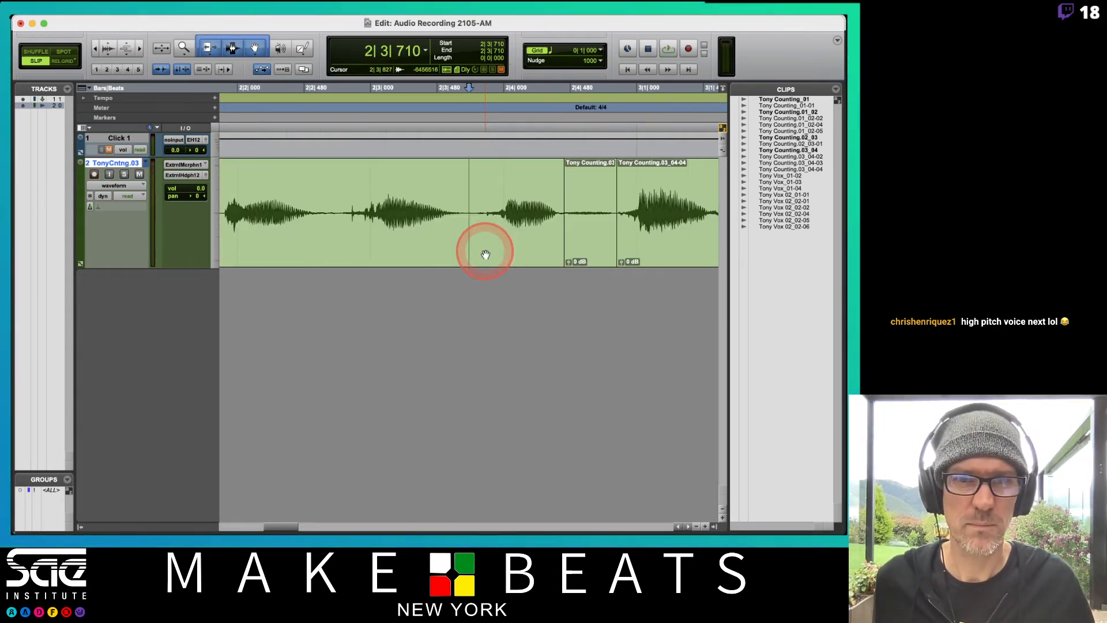
pyautogui.press('space')
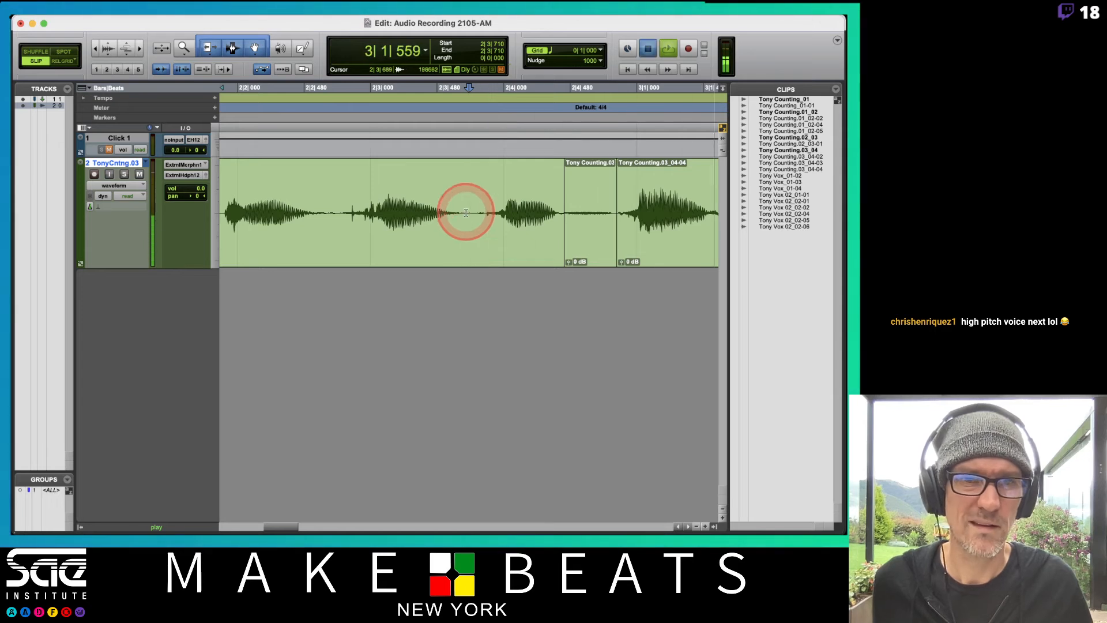
pyautogui.press('space')
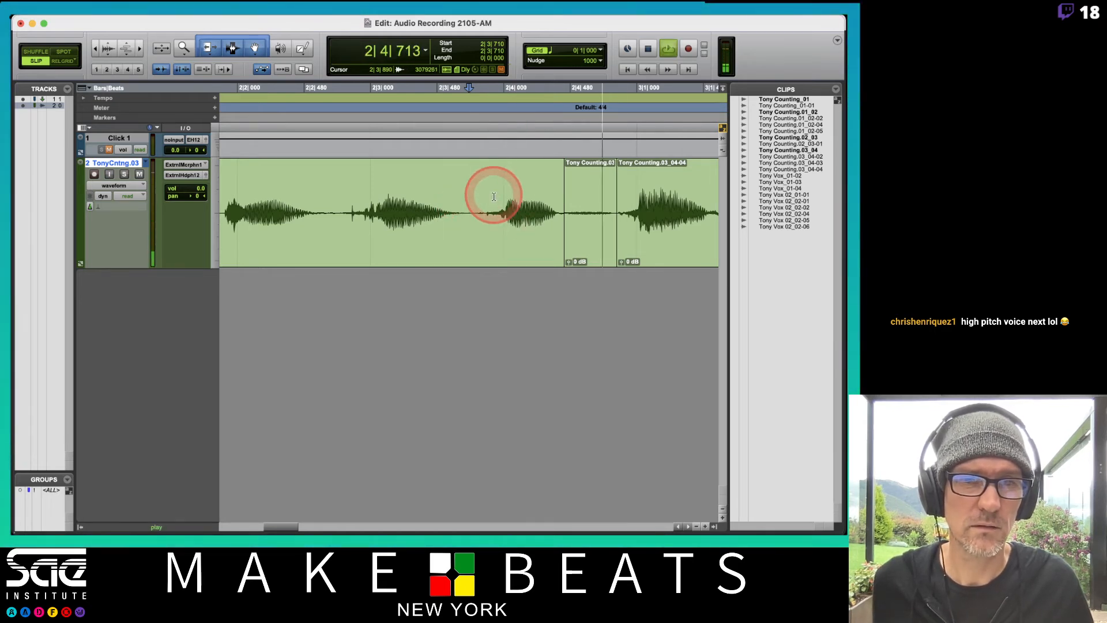
pyautogui.press('space')
pyautogui.moveTo(568, 262); pyautogui.dragTo(568, 264)
pyautogui.press('space')
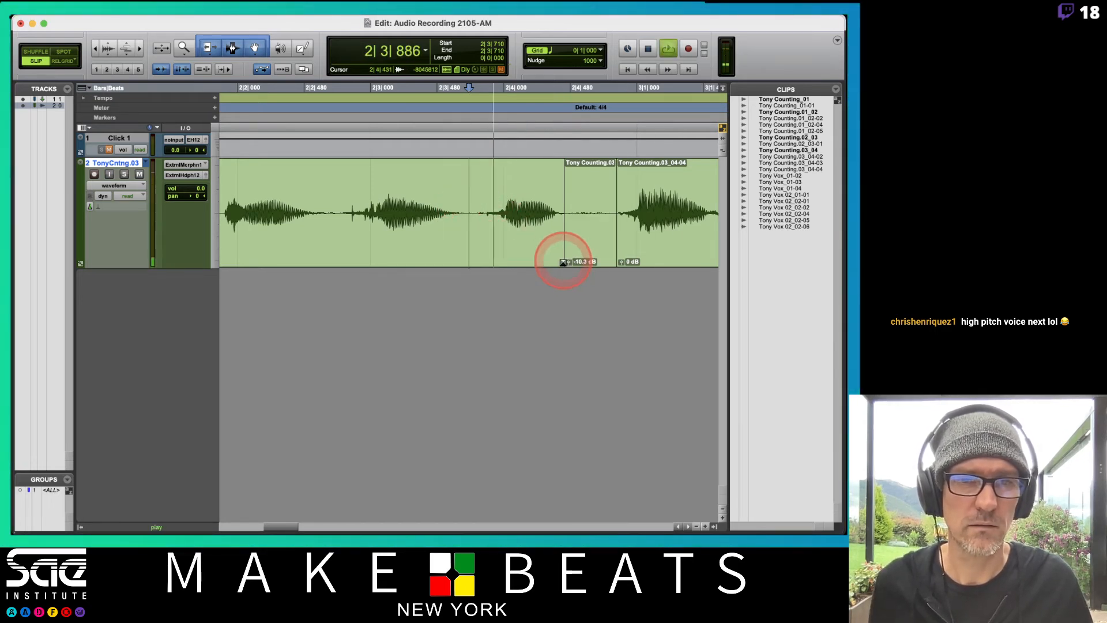
pyautogui.press('space')
# Select the gap from 3|3|364 to 3|3|770 in the fourth take and separate it into its own clip
pyautogui.press('super+bracketleft')
pyautogui.press('super+bracketleft')
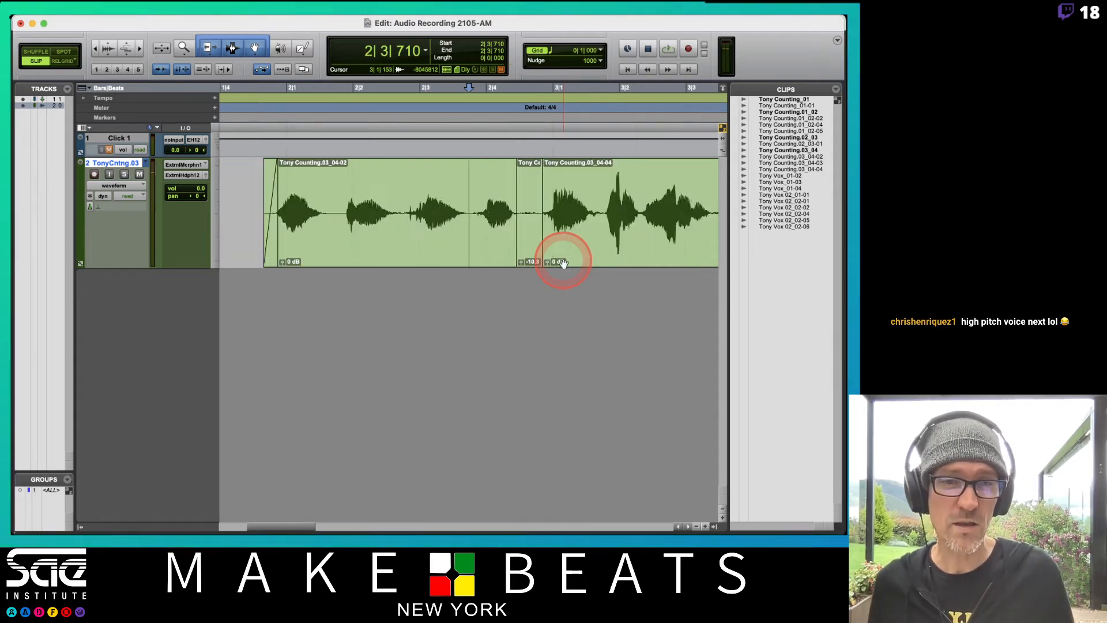
pyautogui.click(564, 209)
pyautogui.press('super+bracketright')
pyautogui.press('super+bracketright')
pyautogui.press('super+bracketright')
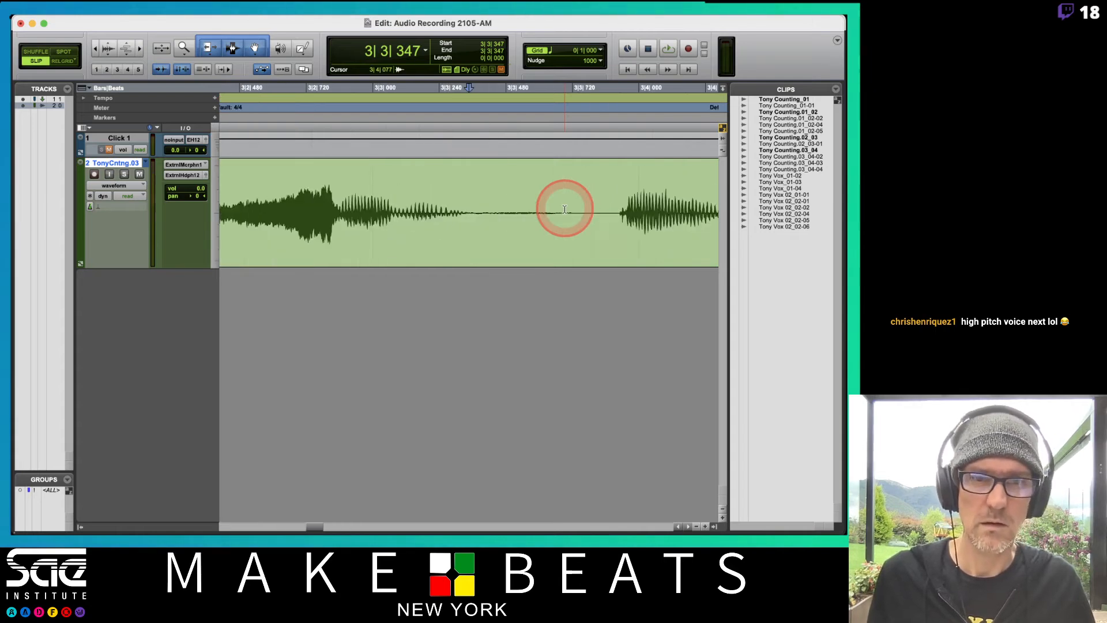
pyautogui.click(473, 208)
pyautogui.moveTo(473, 207); pyautogui.dragTo(587, 199)
pyautogui.press('super+e')
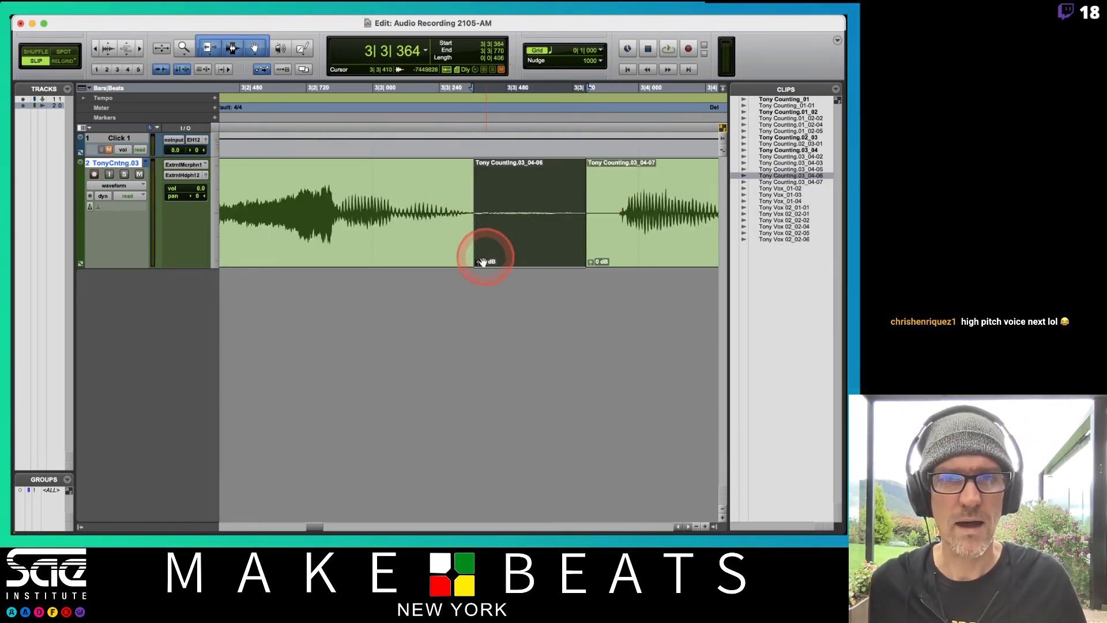
# Lower the second gap clip's clip gain to -18.3 dB and audition the take from 3|1|646
pyautogui.moveTo(478, 261); pyautogui.dragTo(478, 265)
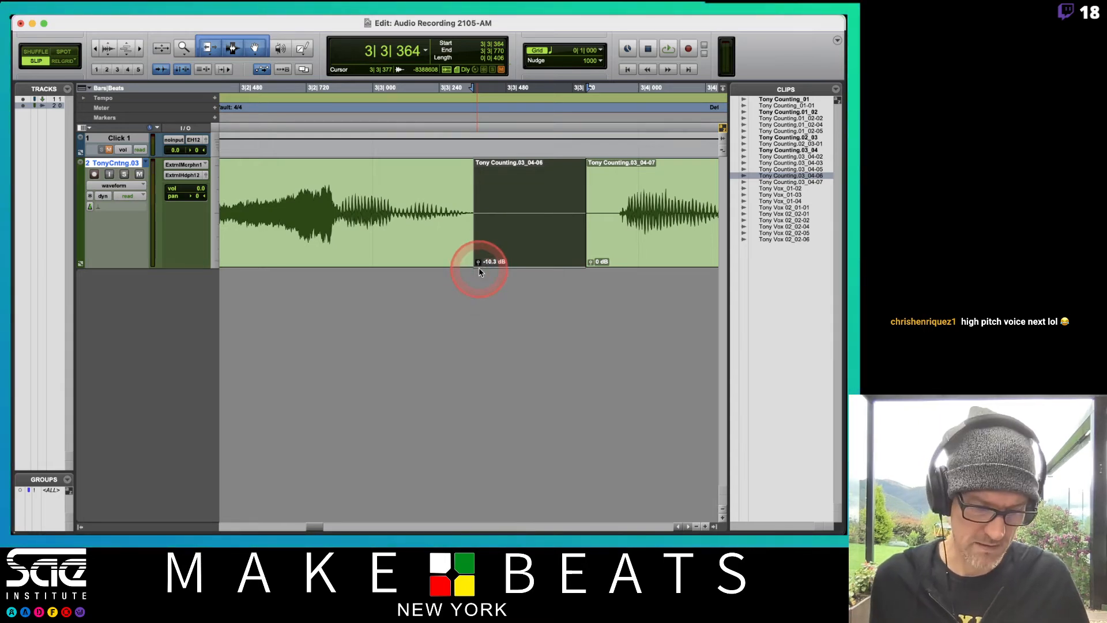
pyautogui.press('super+bracketleft')
pyautogui.press('super+bracketleft')
pyautogui.press('super+bracketleft')
pyautogui.click(413, 196)
pyautogui.press('space')
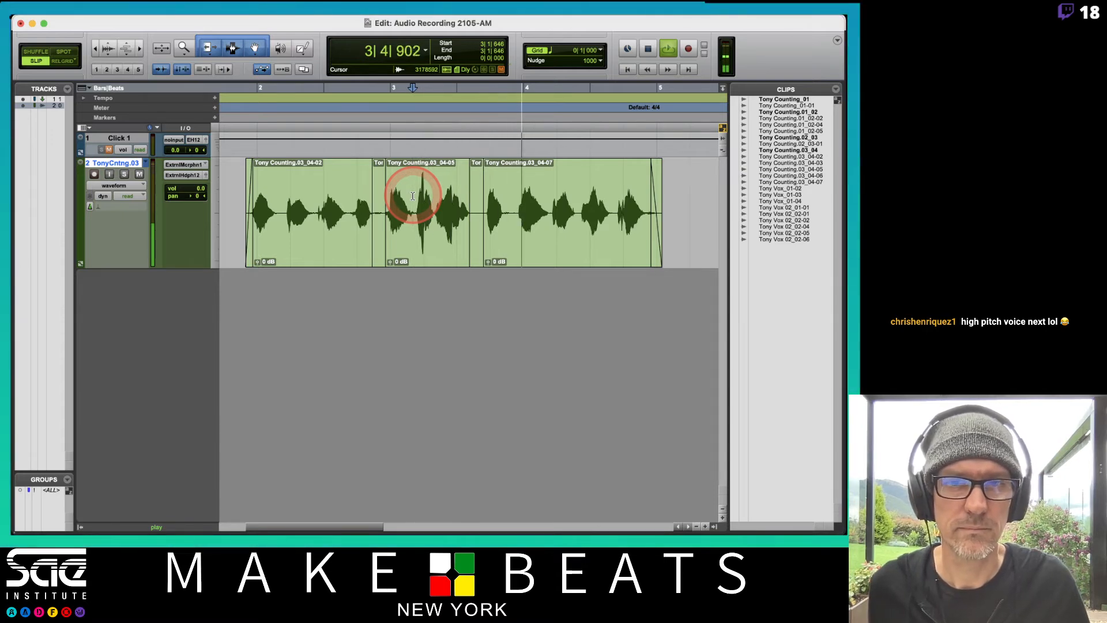
pyautogui.press('space')
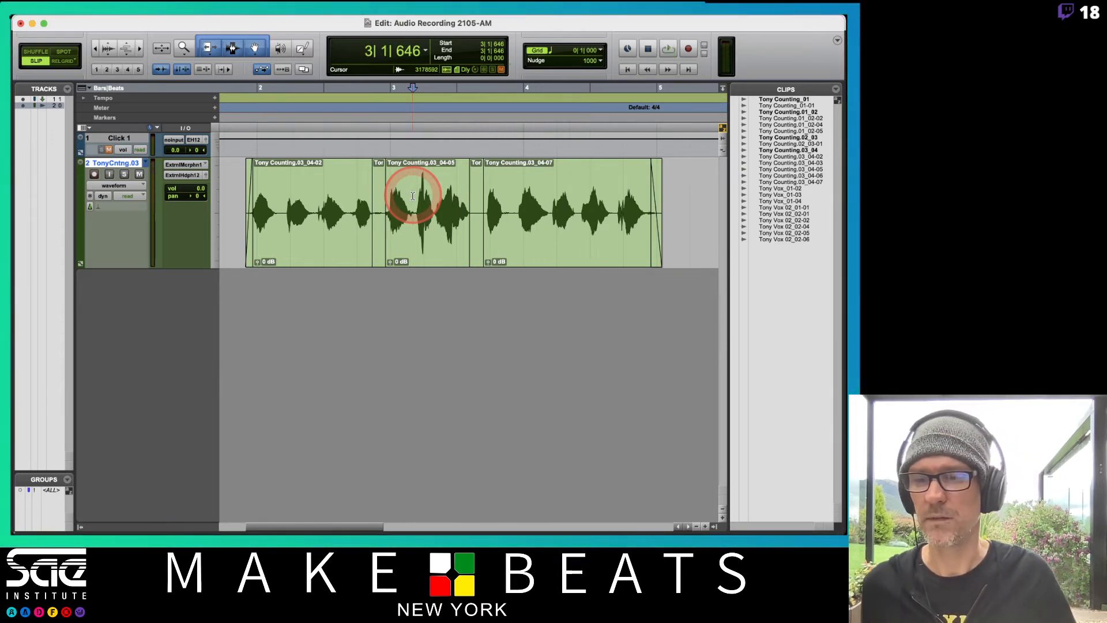
# Return to the session start, unmute the click track, and mute and record-arm the counting track
pyautogui.press('Return')
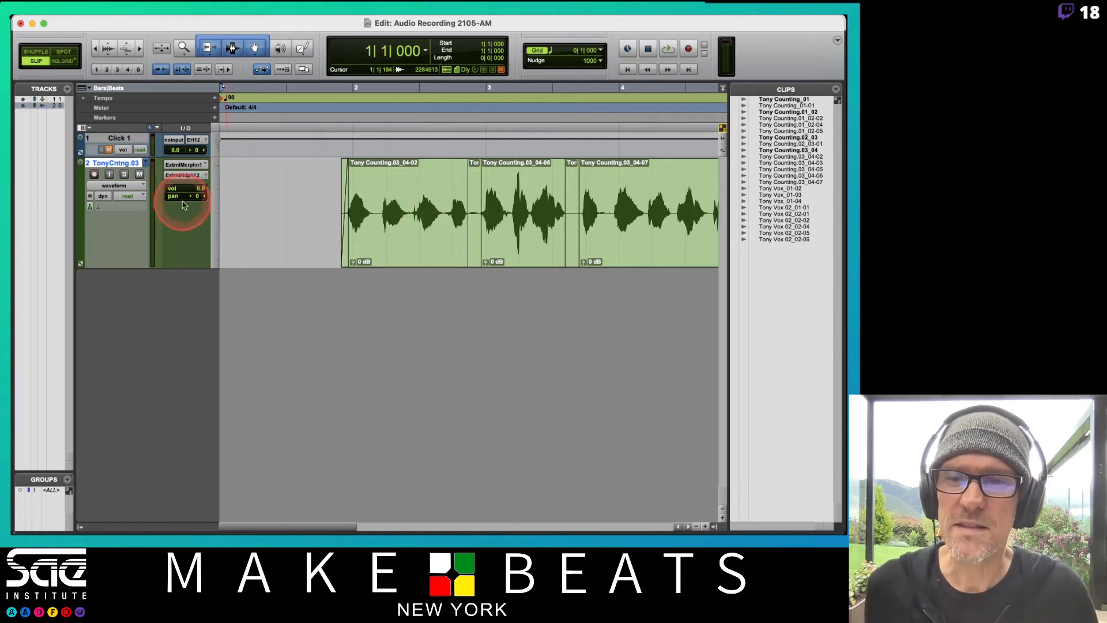
pyautogui.click(109, 150)
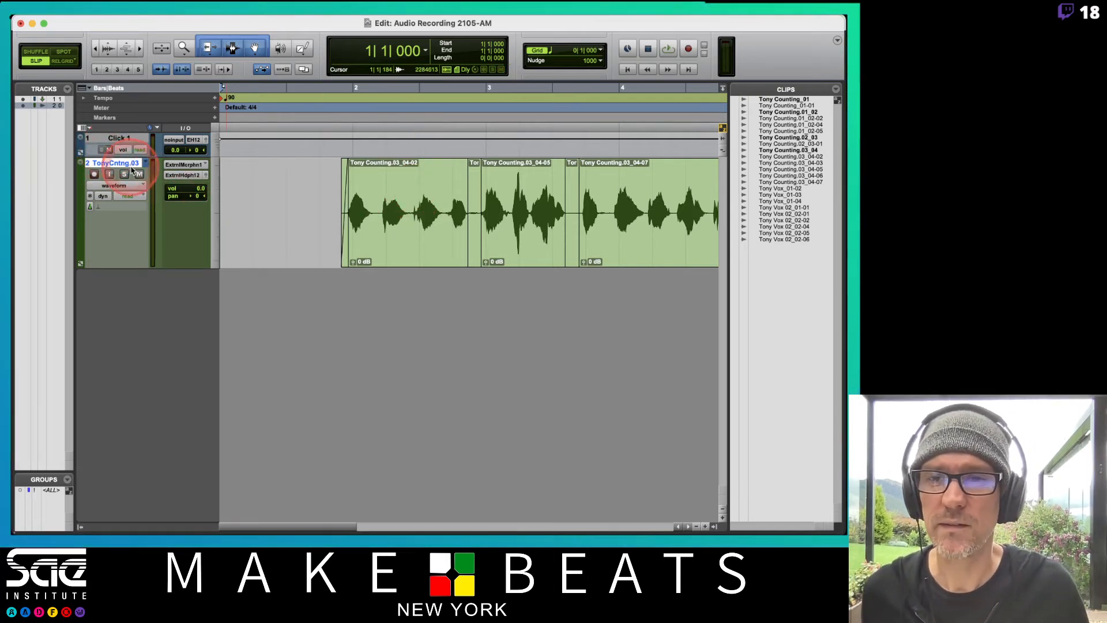
pyautogui.click(93, 175)
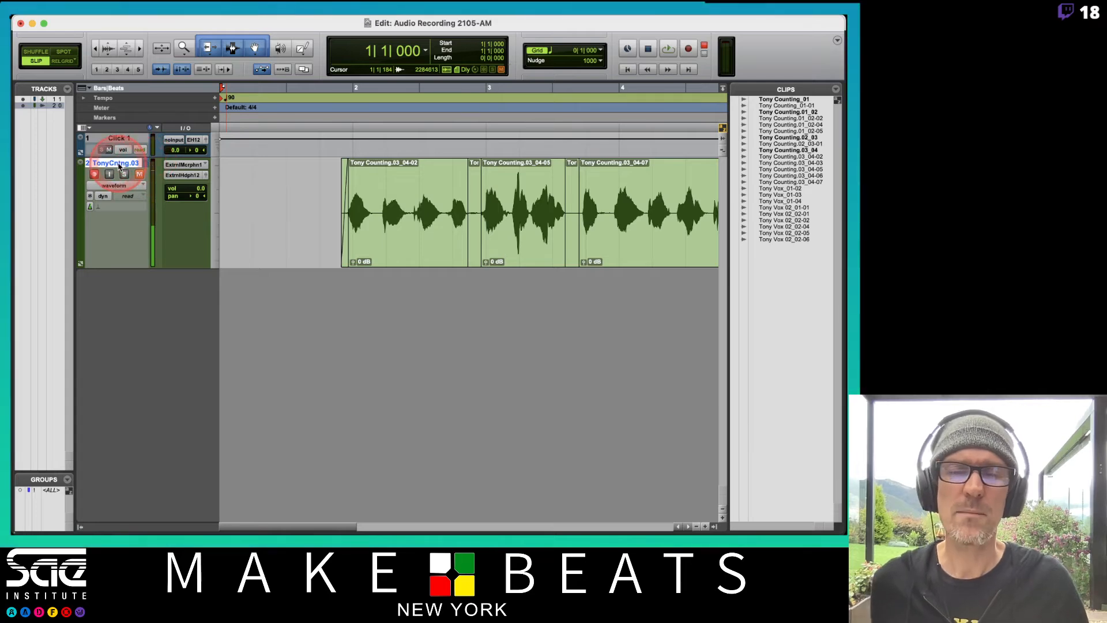
# Switch to the PDF notes, review pages 14 and 15 on playlists, and return to Pro Tools
pyautogui.press('super+Tab')
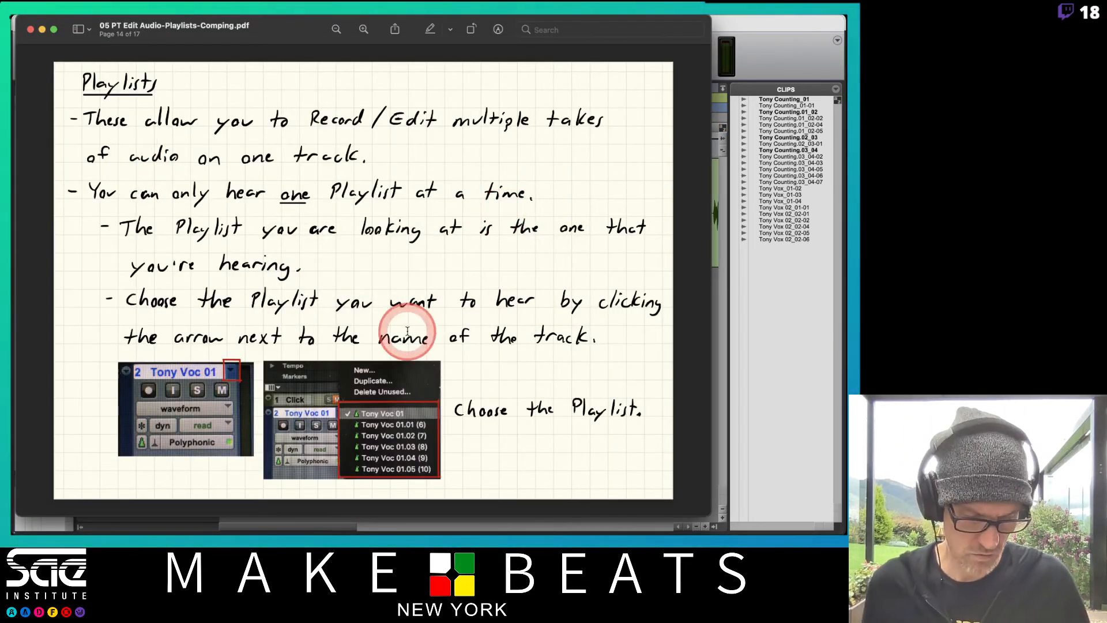
pyautogui.press('Right')
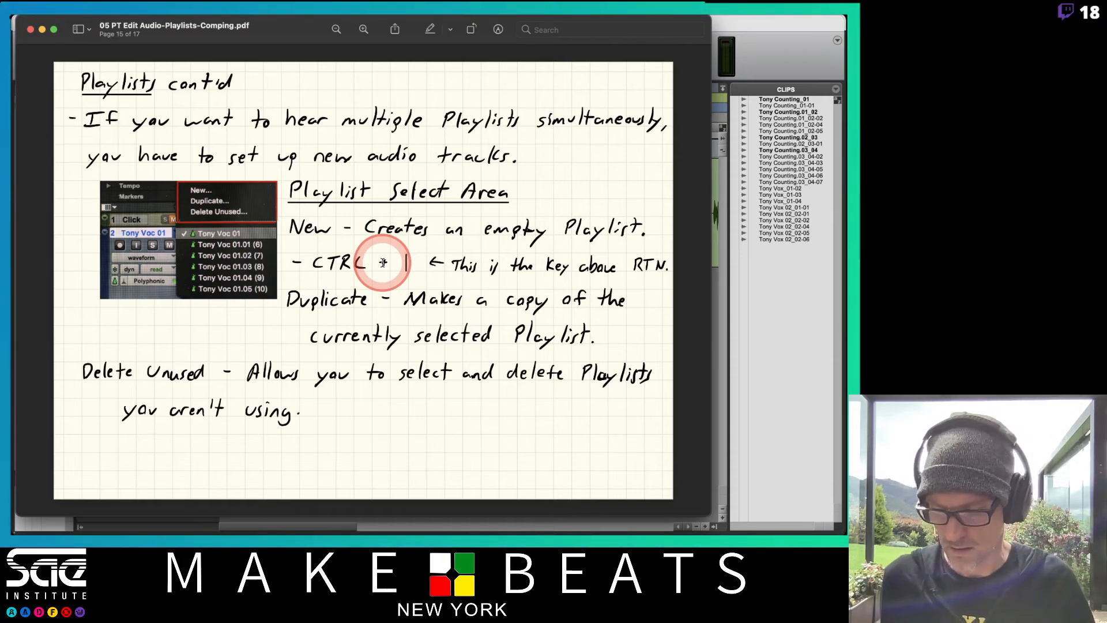
pyautogui.press('super+Tab')
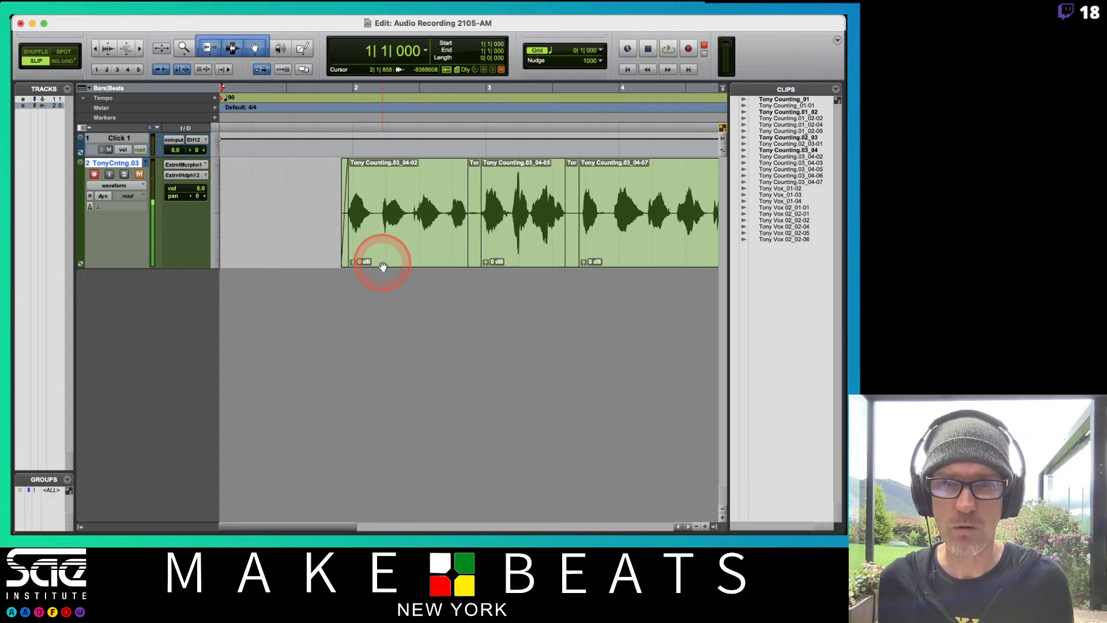
# Create a new empty playlist under its suggested name and record the fifth counting take from 1|1|000
pyautogui.hotkey('ctrl', '\\')
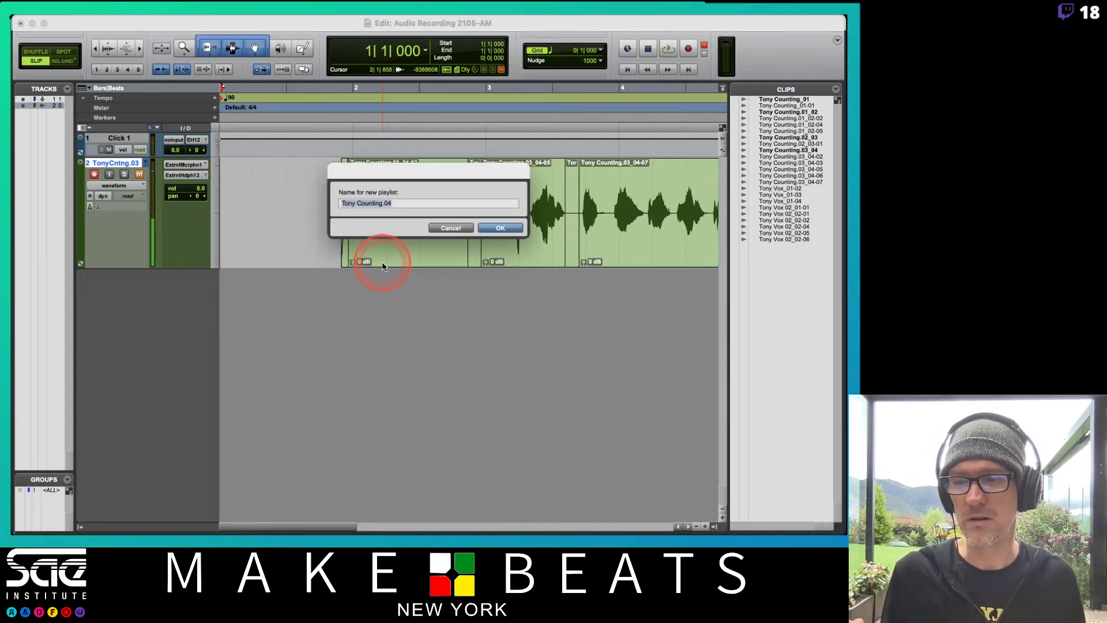
pyautogui.press('Return')
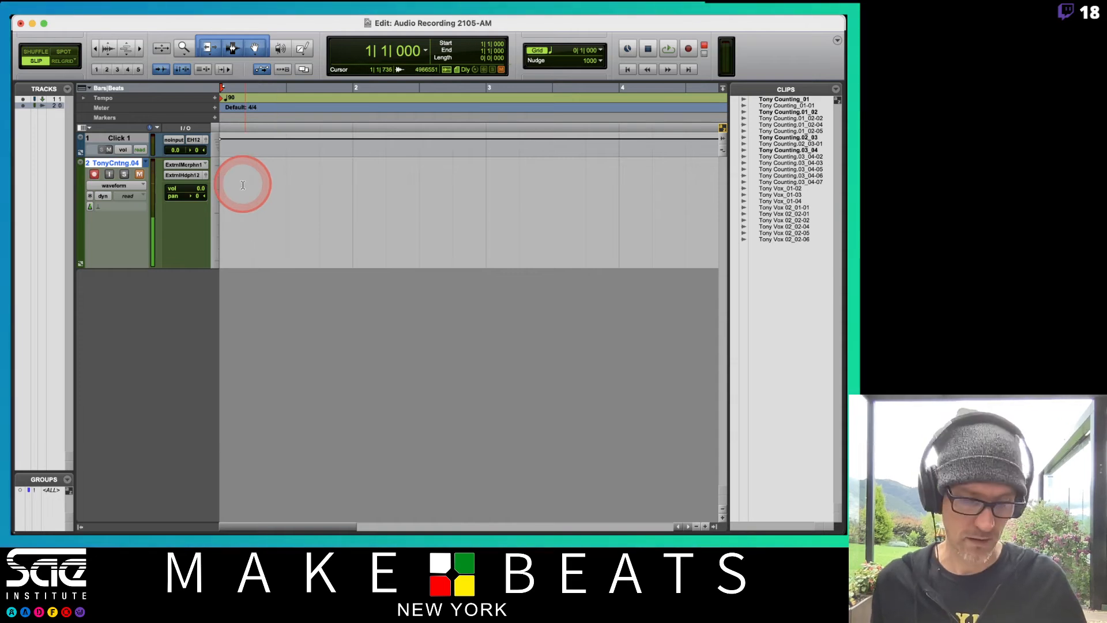
pyautogui.press('super+space')
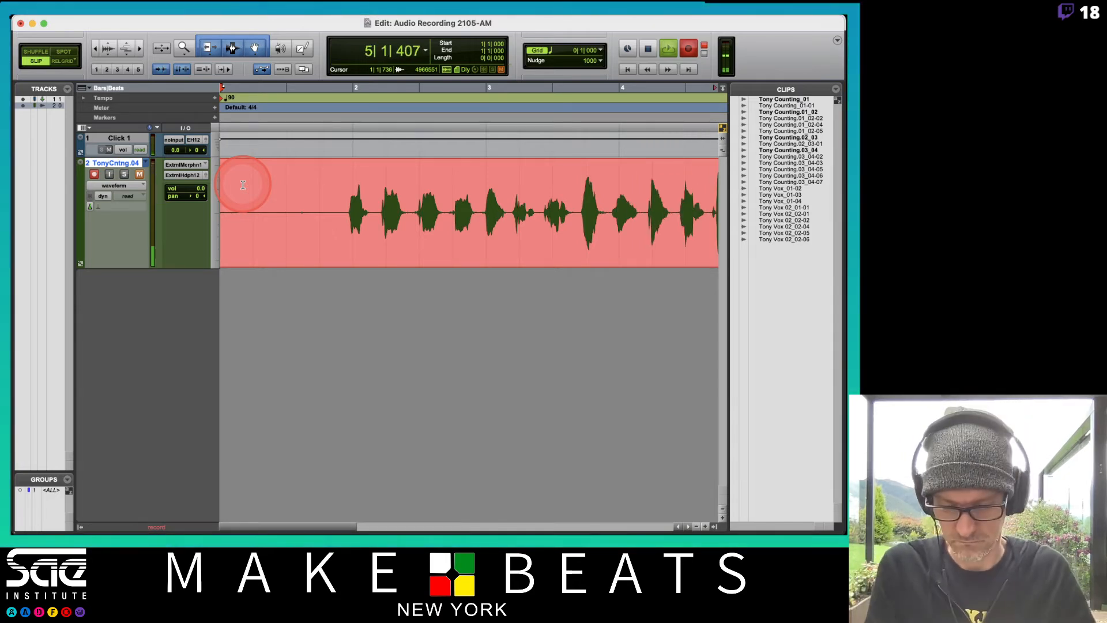
pyautogui.press('space')
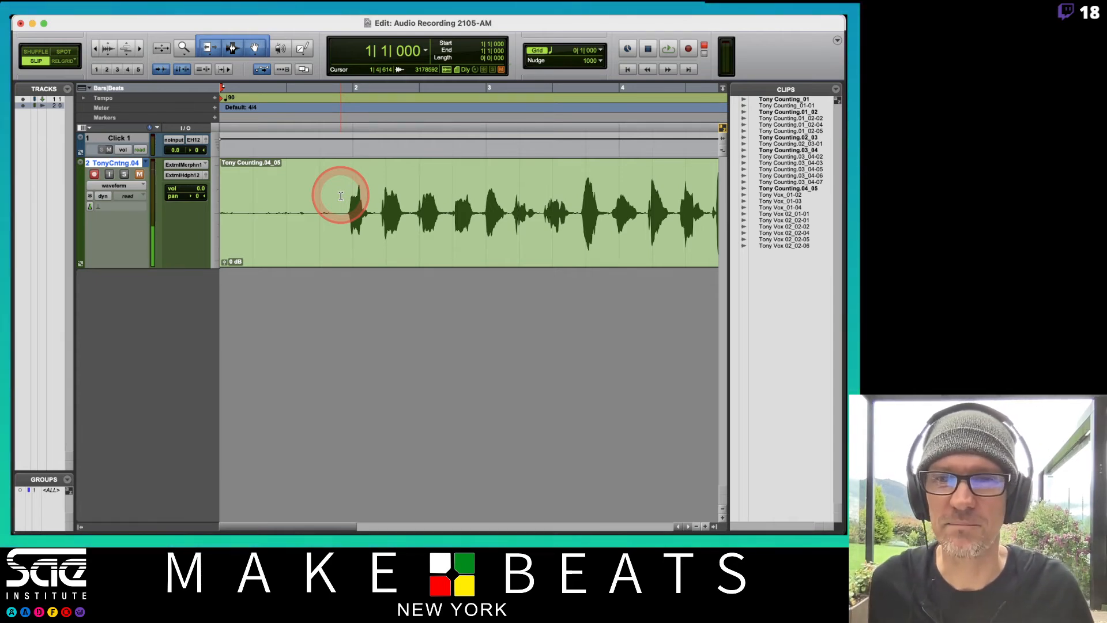
# Trim the fifth take's empty start up to 1|4|614 and its tail, and fade its ends, with the fade-in reaching 1|4|865
pyautogui.moveTo(341, 196); pyautogui.dragTo(116, 189)
pyautogui.press('Delete')
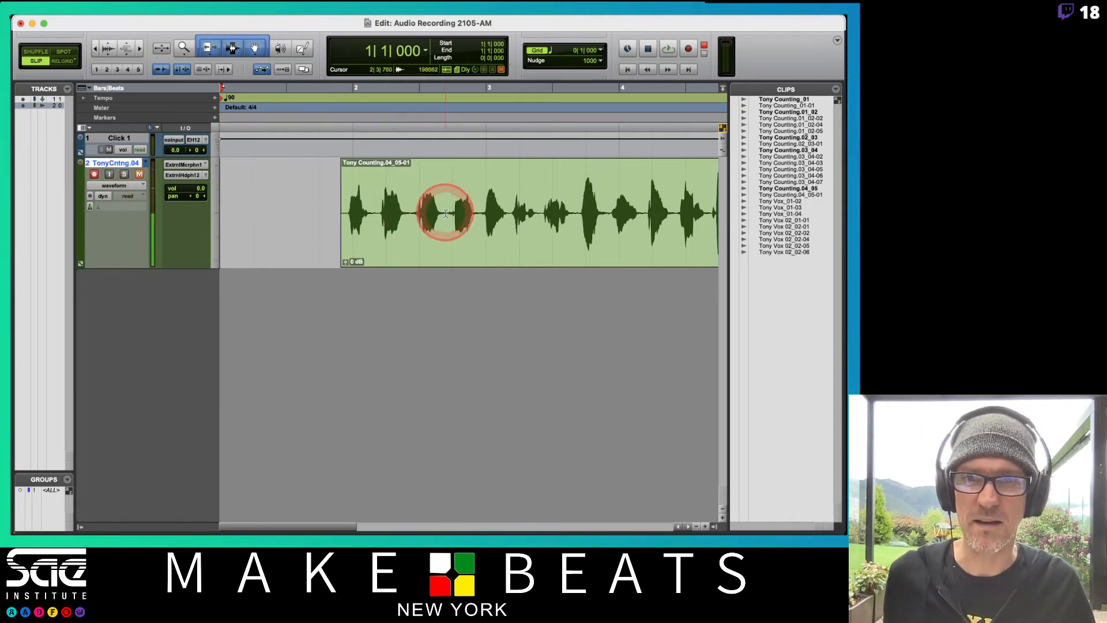
pyautogui.hscroll(5, 446, 213)
pyautogui.moveTo(490, 211); pyautogui.dragTo(415, 215)
pyautogui.press('Delete')
pyautogui.moveTo(415, 163); pyautogui.dragTo(349, 169)
pyautogui.hscroll(-10, 427, 210)
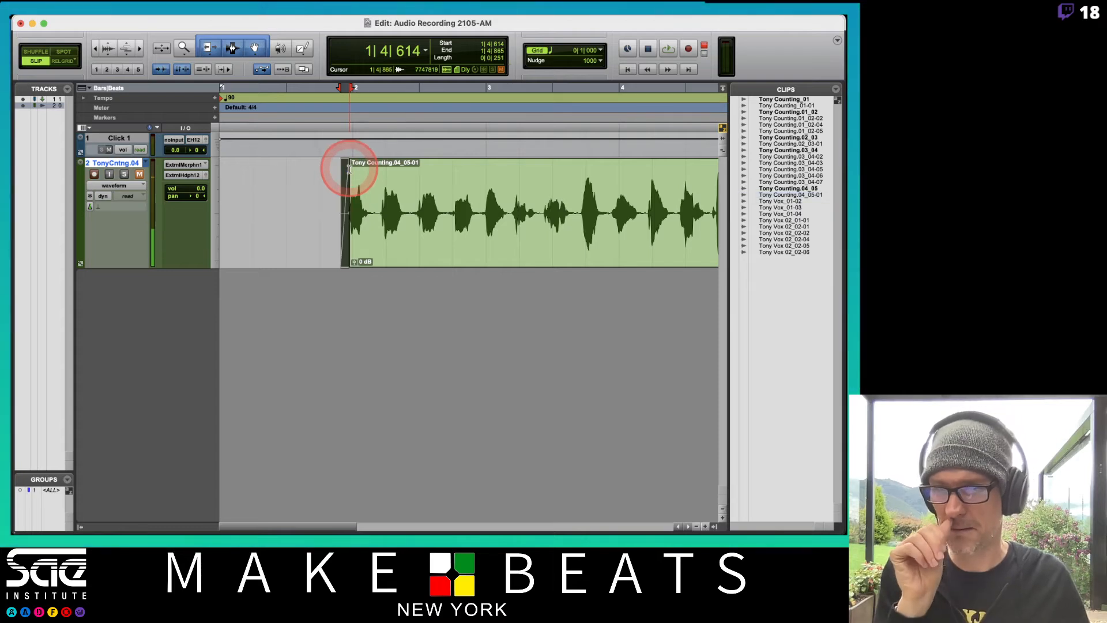
# Disarm and unmute the counting track, mute the click track, and audition the fifth take from 1|3|738
pyautogui.click(99, 175)
pyautogui.click(110, 150)
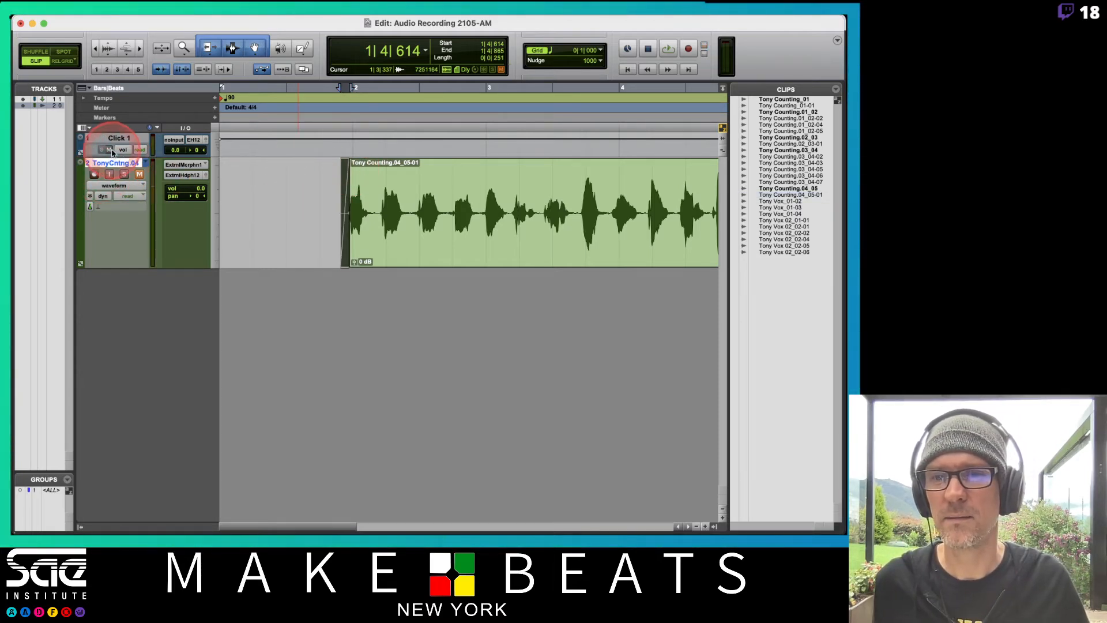
pyautogui.click(139, 174)
pyautogui.click(312, 189)
pyautogui.press('space')
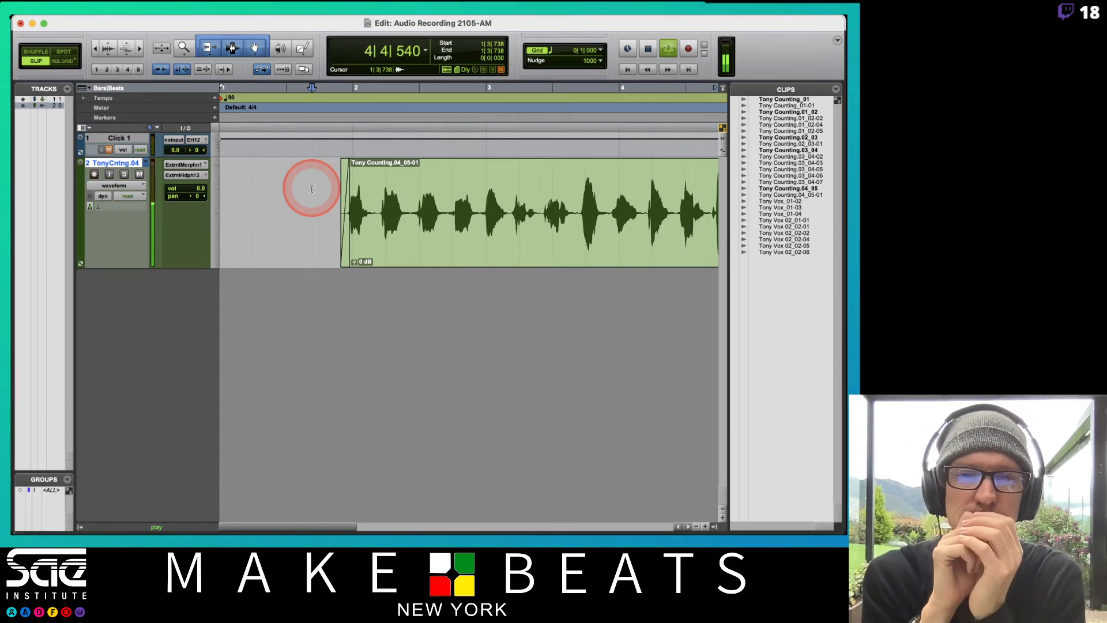
pyautogui.press('space')
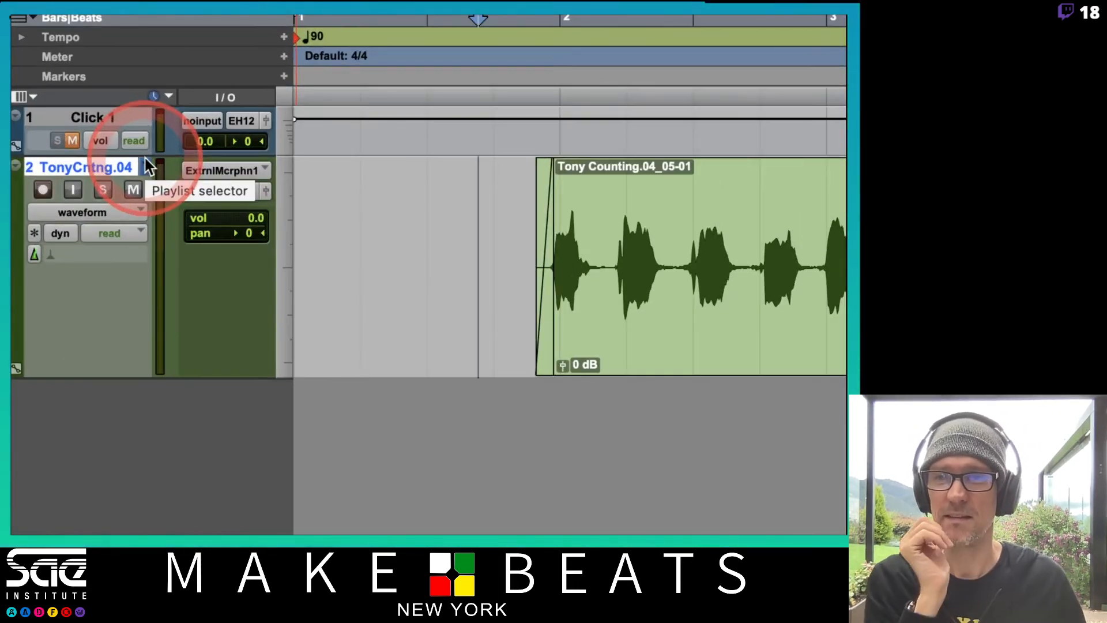
# Switch the counting track to the fourth take's playlist and start auditioning it
pyautogui.click(148, 167)
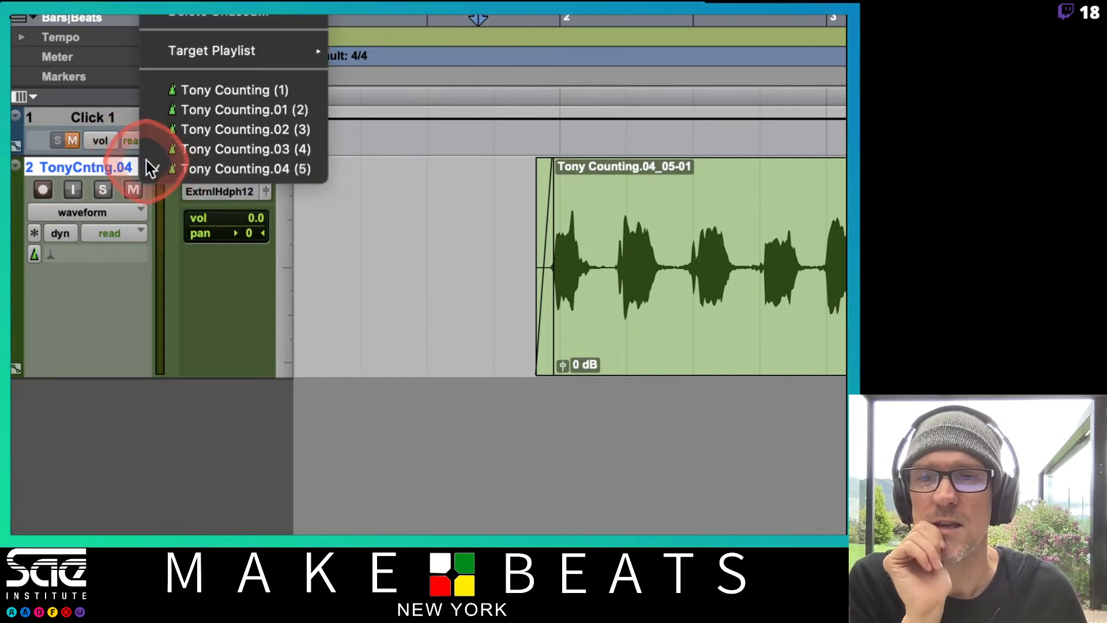
pyautogui.click(220, 149)
pyautogui.press('space')
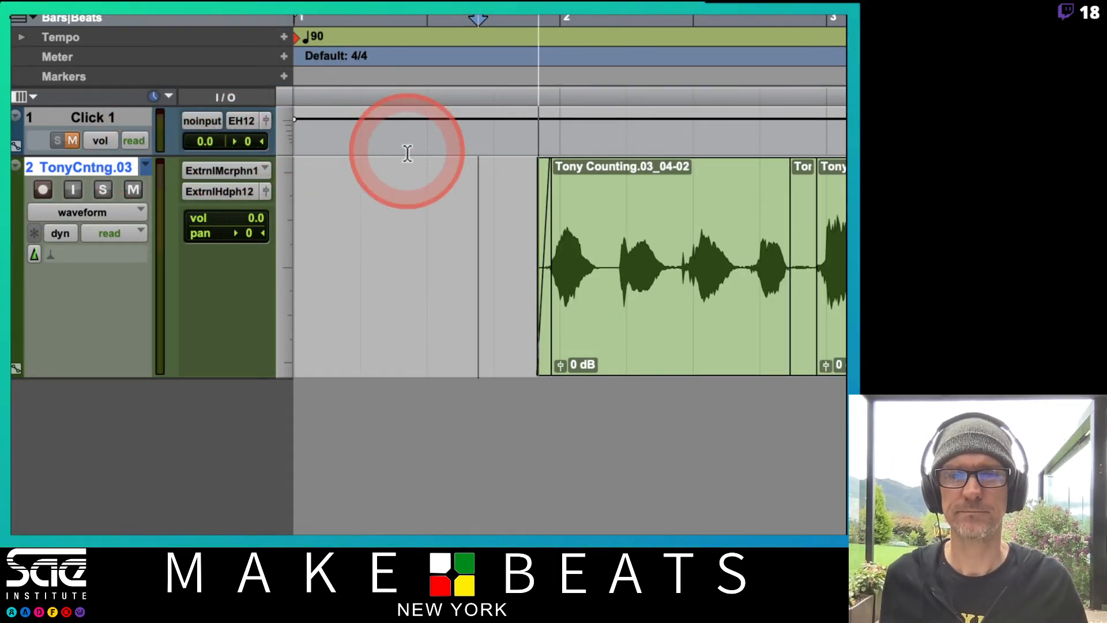
# Compare all five takes by switching the counting track through playlists 1 to 5 in order during playback
pyautogui.click(147, 166)
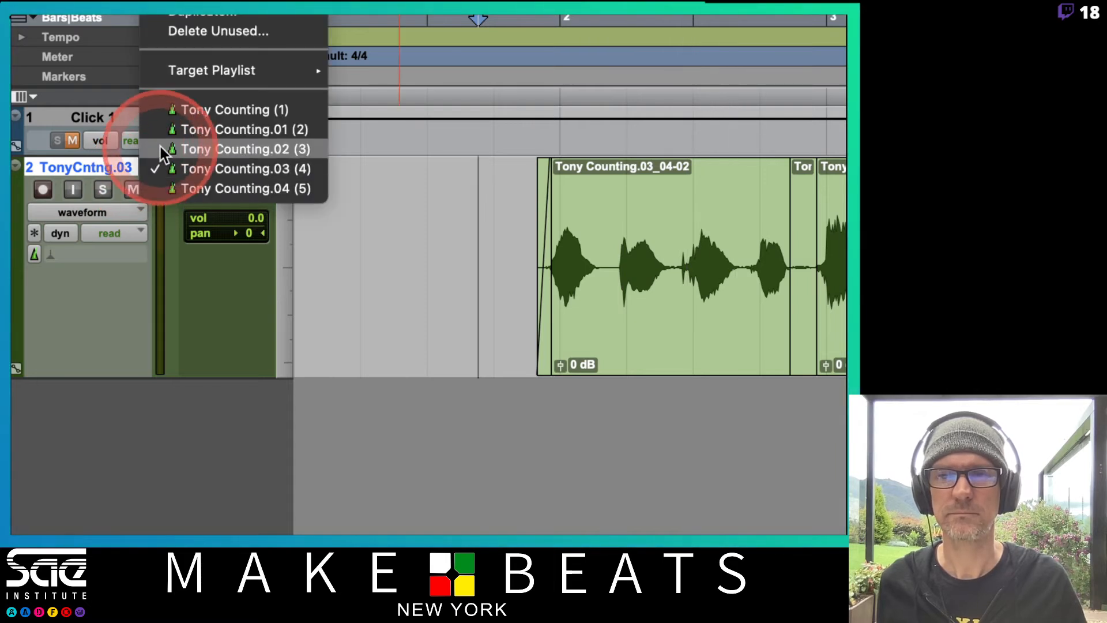
pyautogui.click(178, 110)
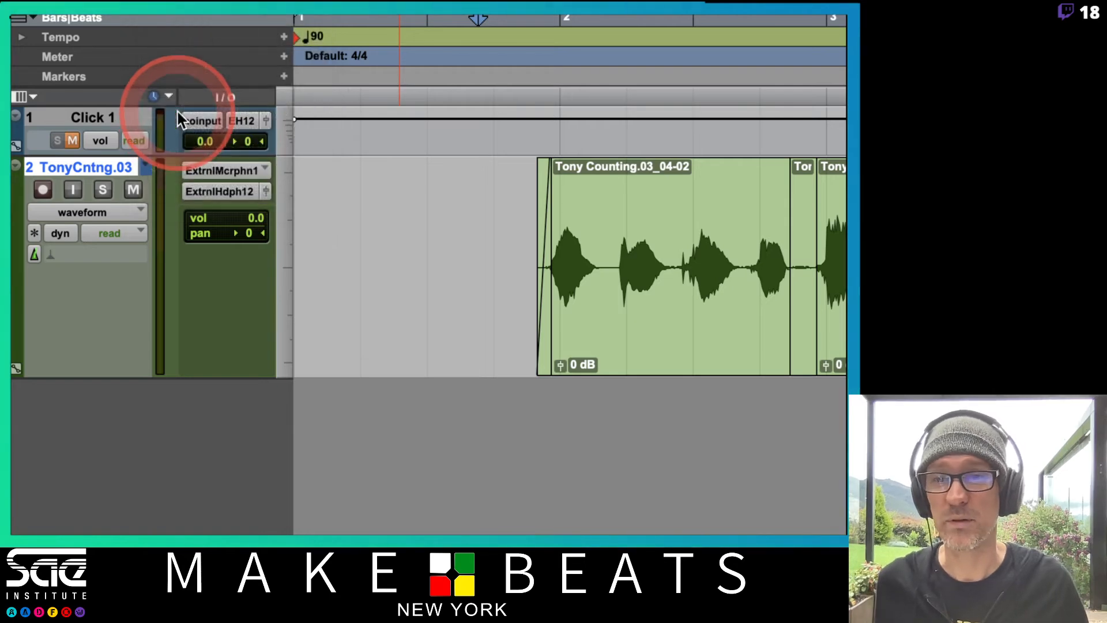
pyautogui.click(147, 167)
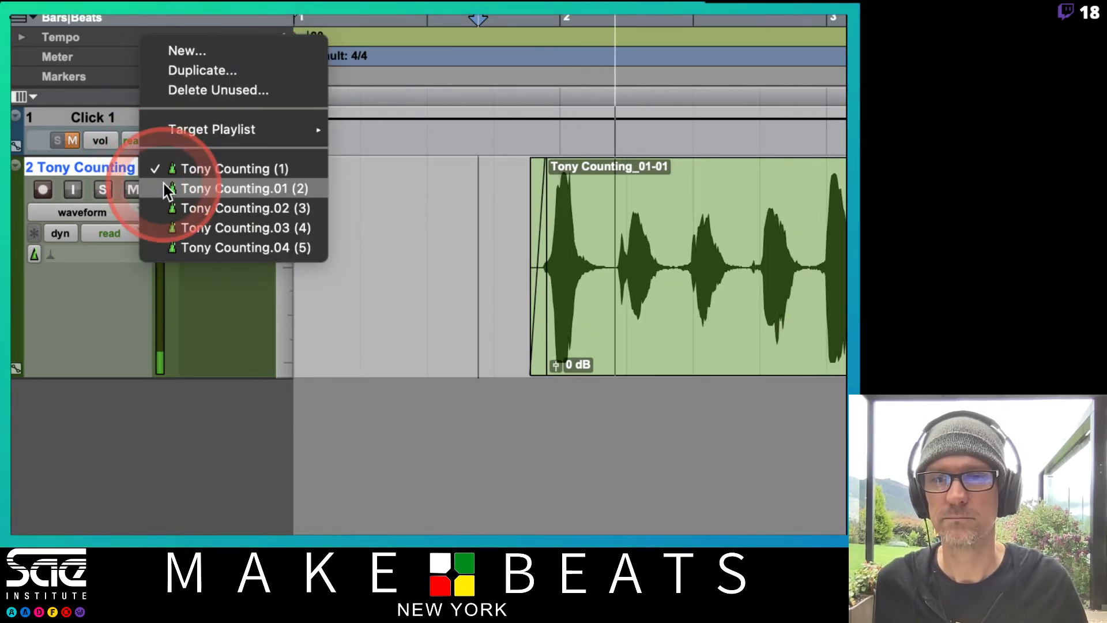
pyautogui.click(167, 185)
pyautogui.click(141, 164)
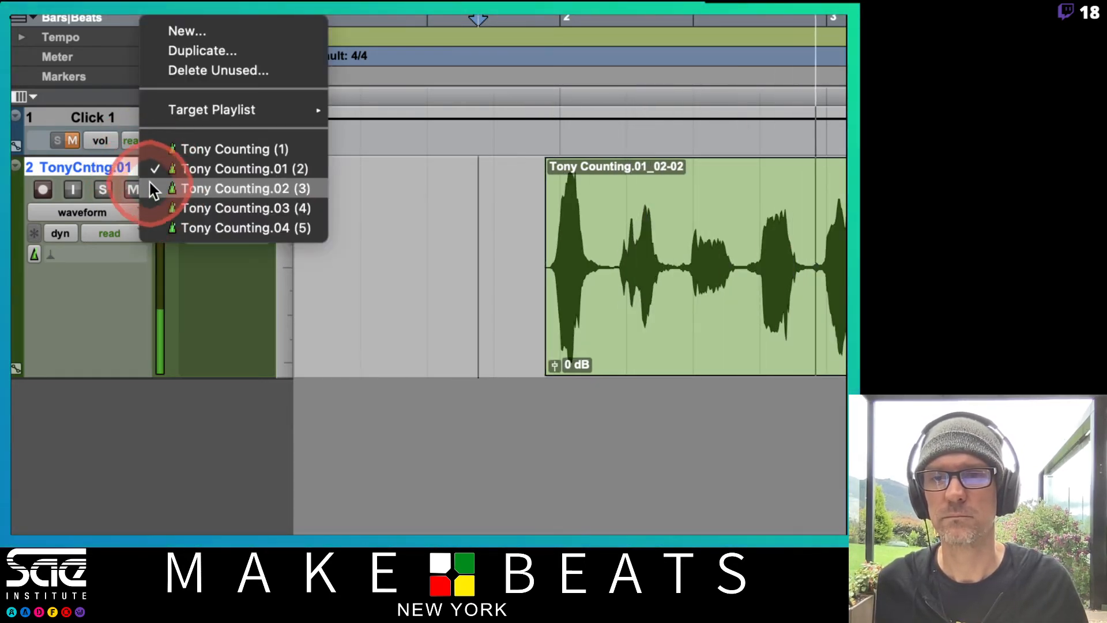
pyautogui.click(151, 188)
pyautogui.click(146, 168)
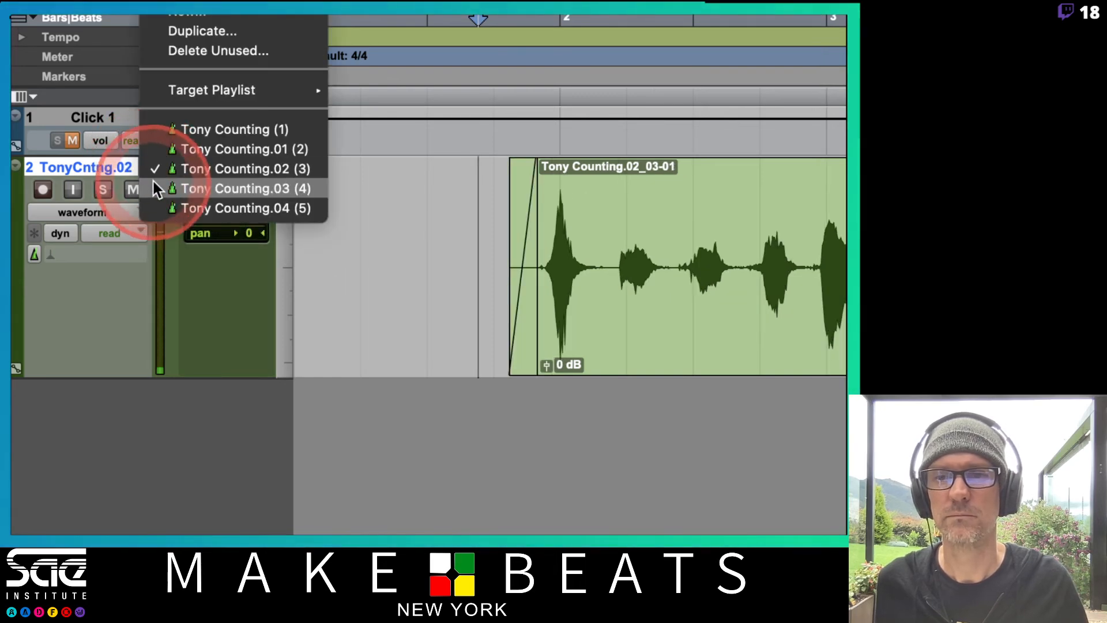
pyautogui.click(152, 186)
pyautogui.click(147, 167)
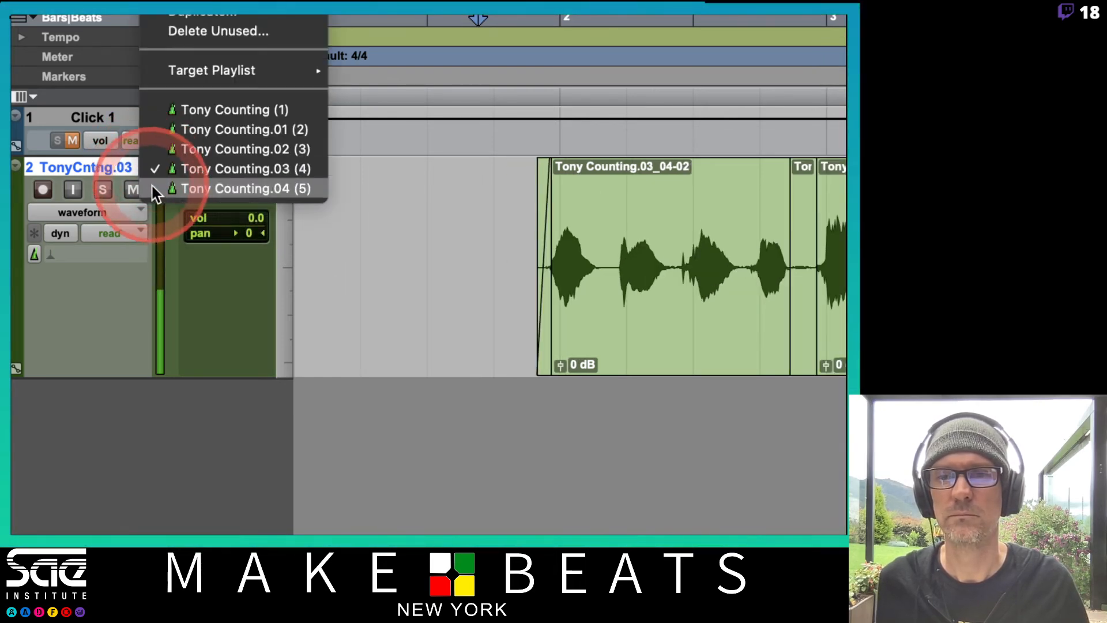
pyautogui.click(153, 188)
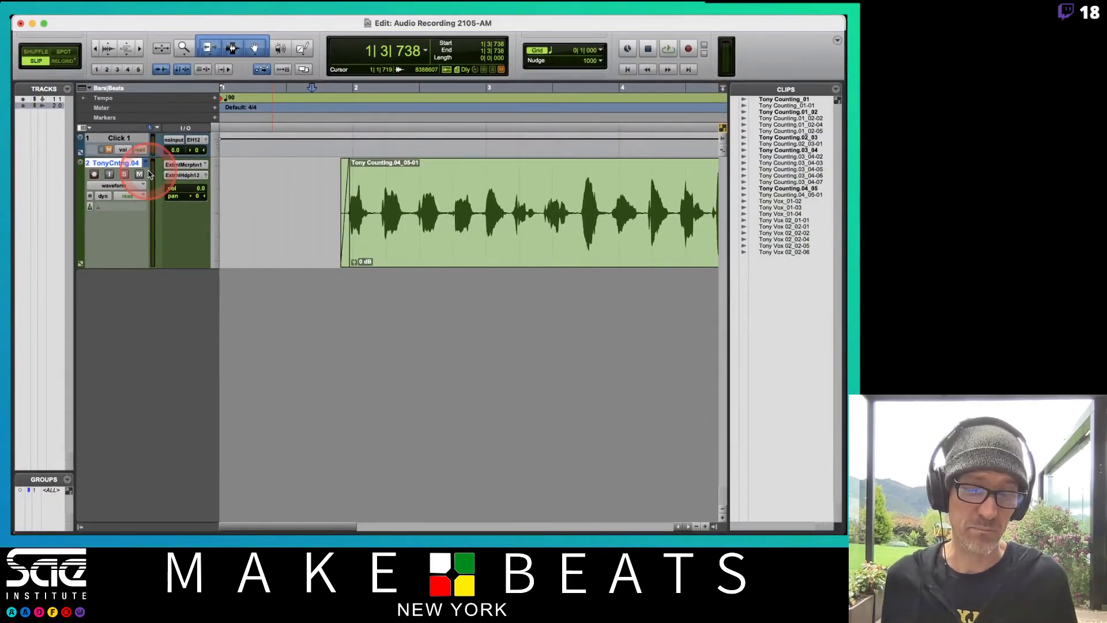
# Display the counting track in blocks view and in playlists view, with the alternate takes' lanes in sight
pyautogui.press('super+bracketleft')
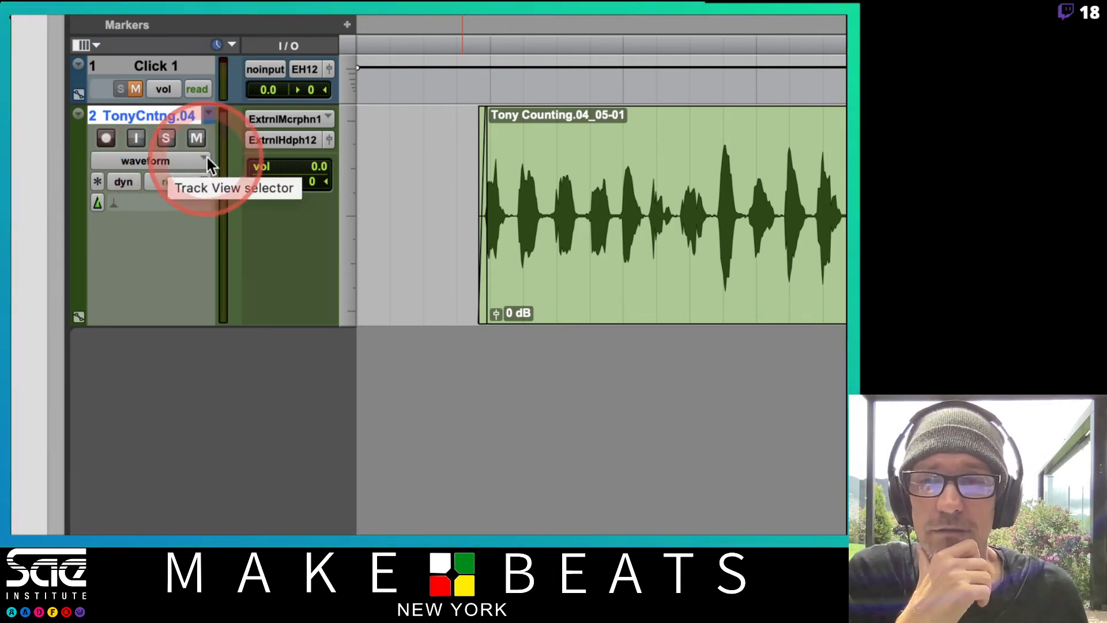
pyautogui.click(182, 160)
pyautogui.click(147, 101)
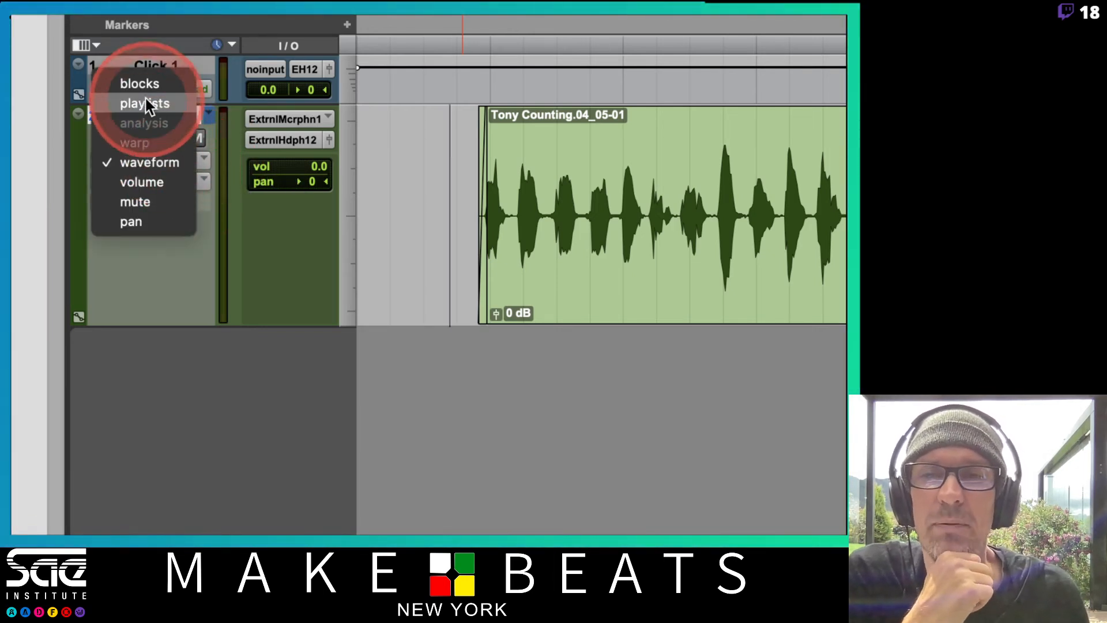
pyautogui.click(214, 162)
pyautogui.click(147, 160)
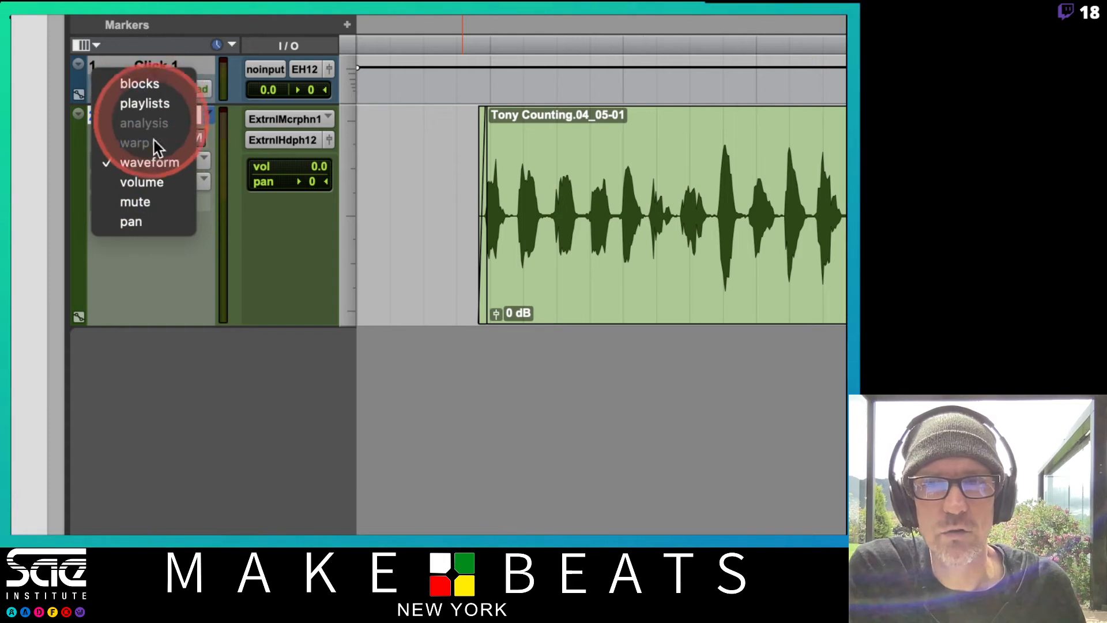
pyautogui.click(143, 85)
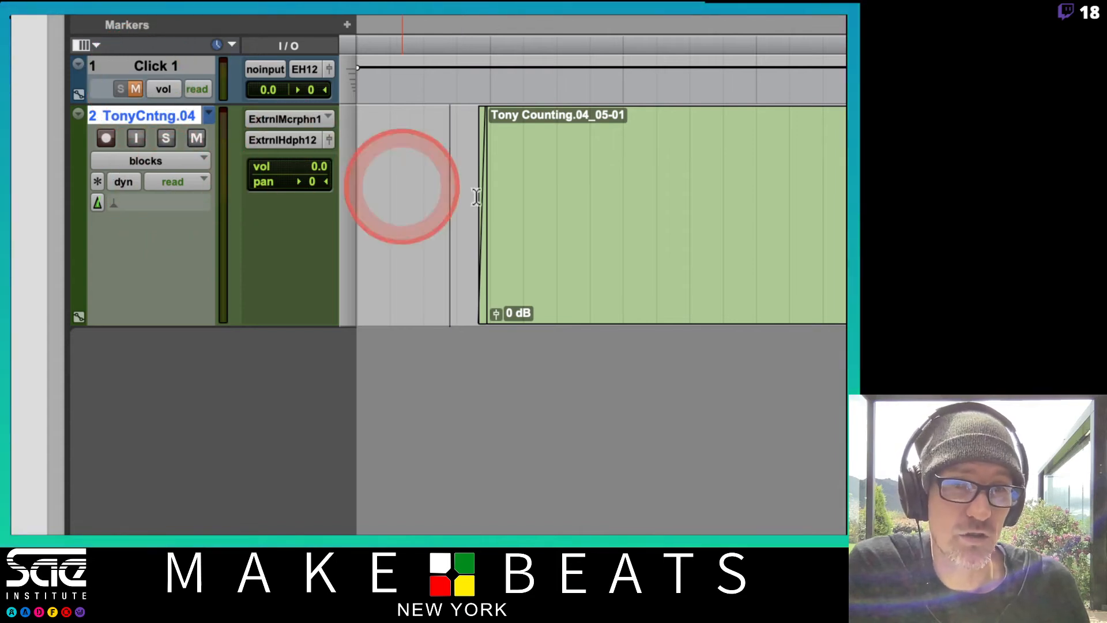
pyautogui.click(172, 160)
pyautogui.click(165, 189)
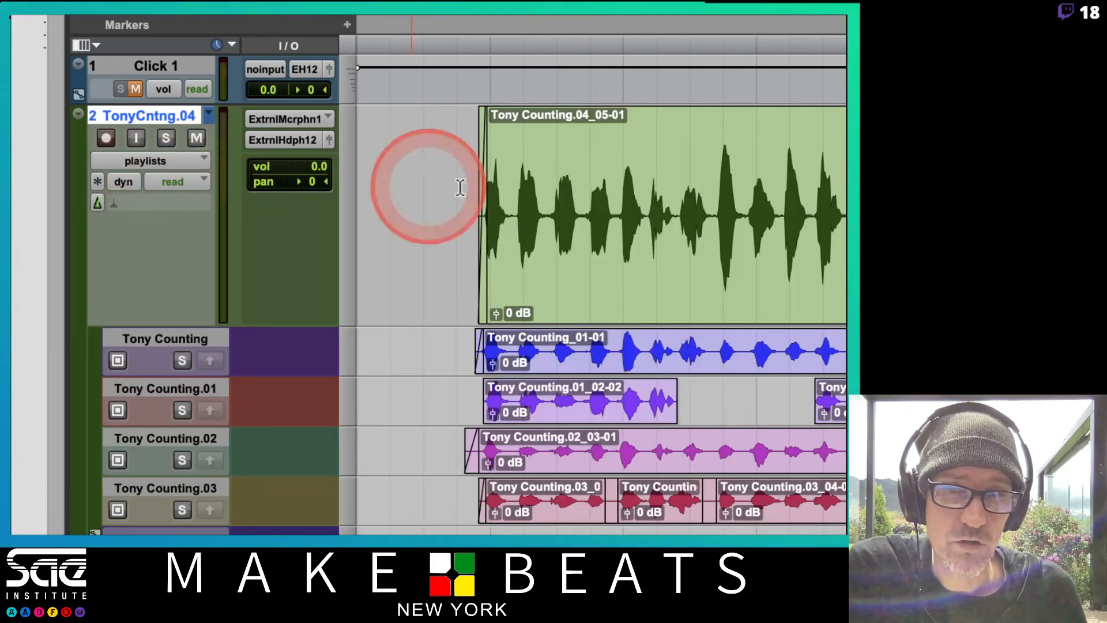
pyautogui.scroll(-2, 490, 346)
# Display the counting track in waveform view and in pan view
pyautogui.click(192, 87)
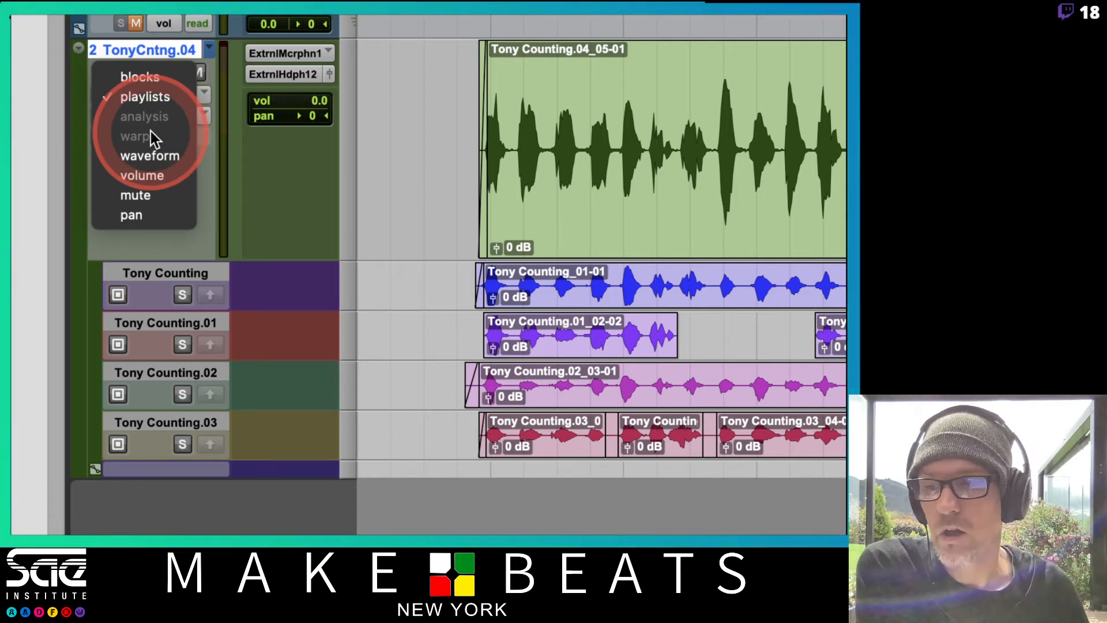
pyautogui.click(147, 152)
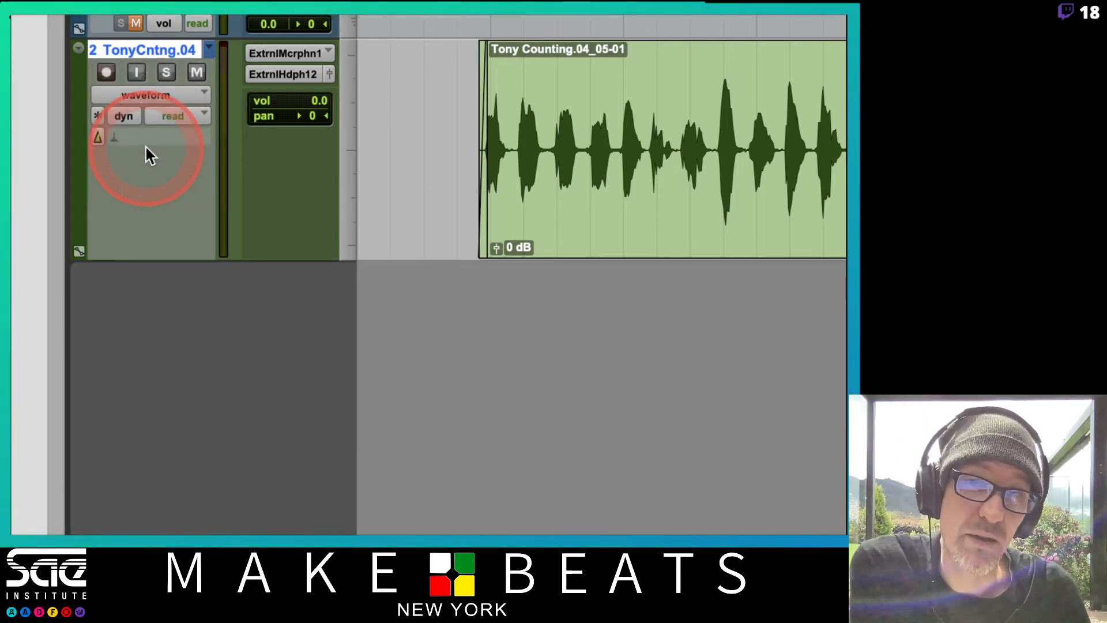
pyautogui.moveTo(167, 92)
pyautogui.mouseDown()
pyautogui.moveTo(166, 122)
pyautogui.moveTo(155, 116)
pyautogui.moveTo(157, 88)
pyautogui.moveTo(160, 115)
pyautogui.moveTo(168, 108)
pyautogui.mouseUp()
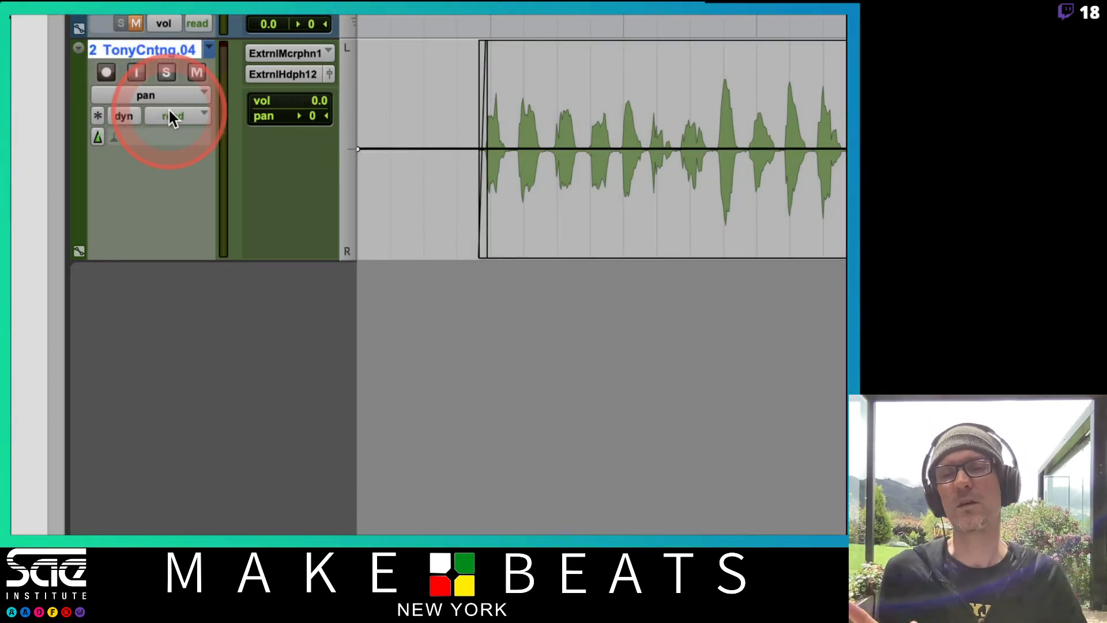
# Set the counting track's view to playlists
pyautogui.scroll(3, 242, 60)
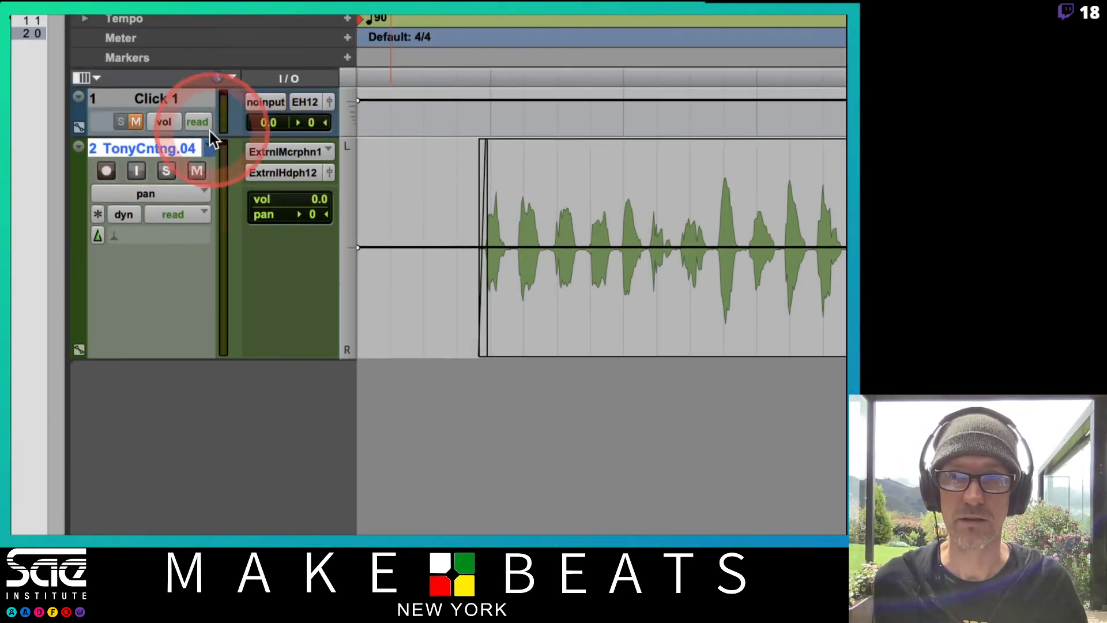
pyautogui.click(177, 194)
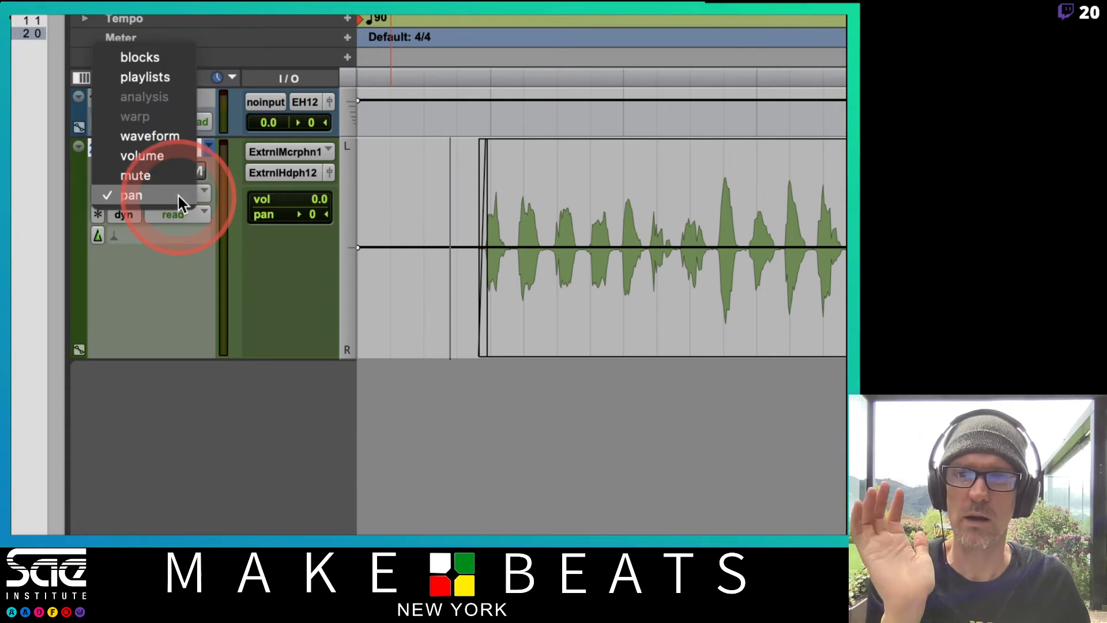
pyautogui.click(170, 78)
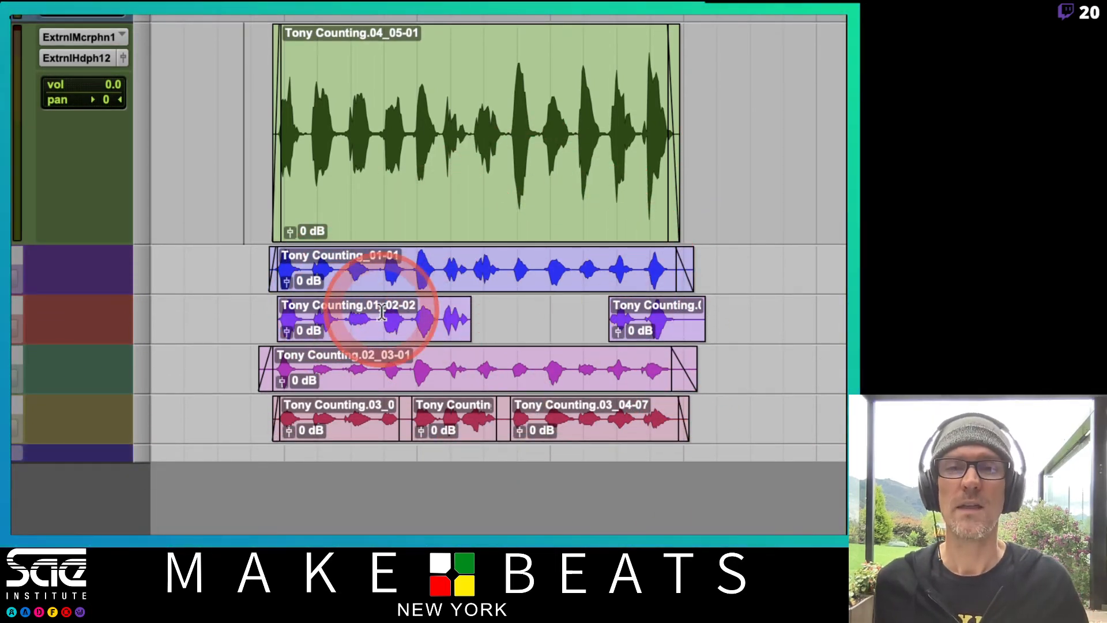
# Select across the full length of each take one by one, on the main track and the four playlist lanes below
pyautogui.moveTo(234, 116); pyautogui.dragTo(697, 99)
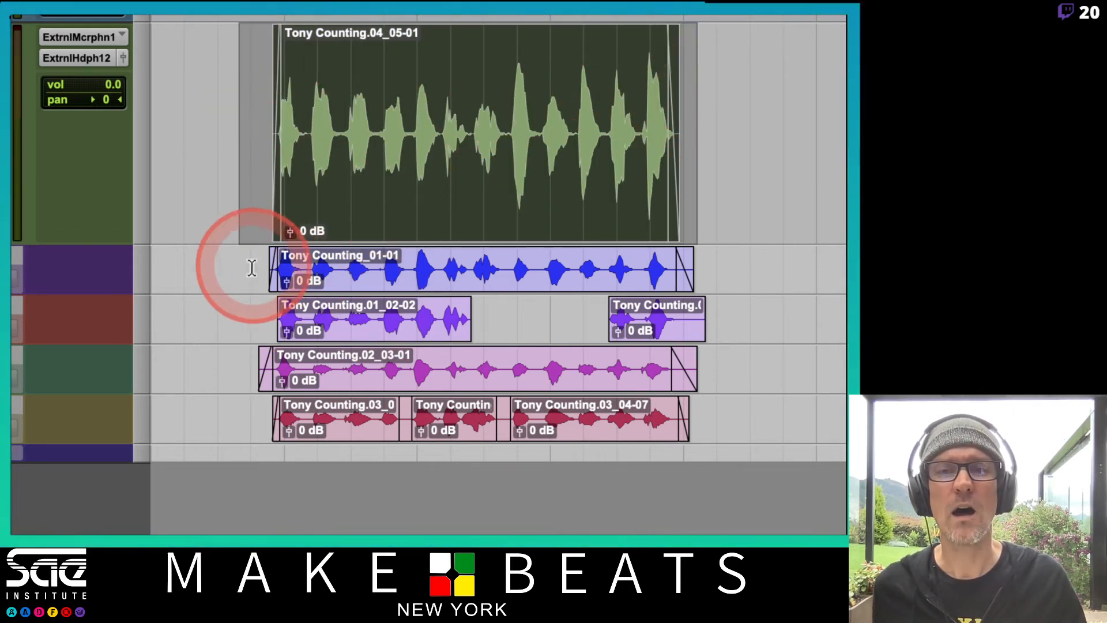
pyautogui.moveTo(251, 267); pyautogui.dragTo(704, 271)
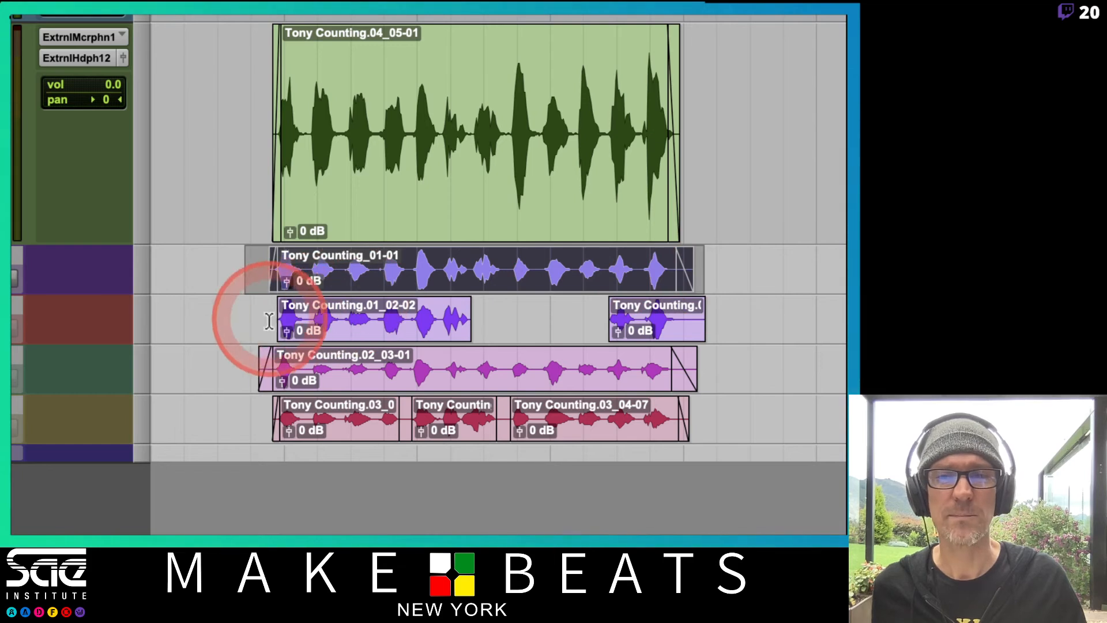
pyautogui.moveTo(265, 321); pyautogui.dragTo(741, 326)
pyautogui.moveTo(706, 359); pyautogui.dragTo(239, 354)
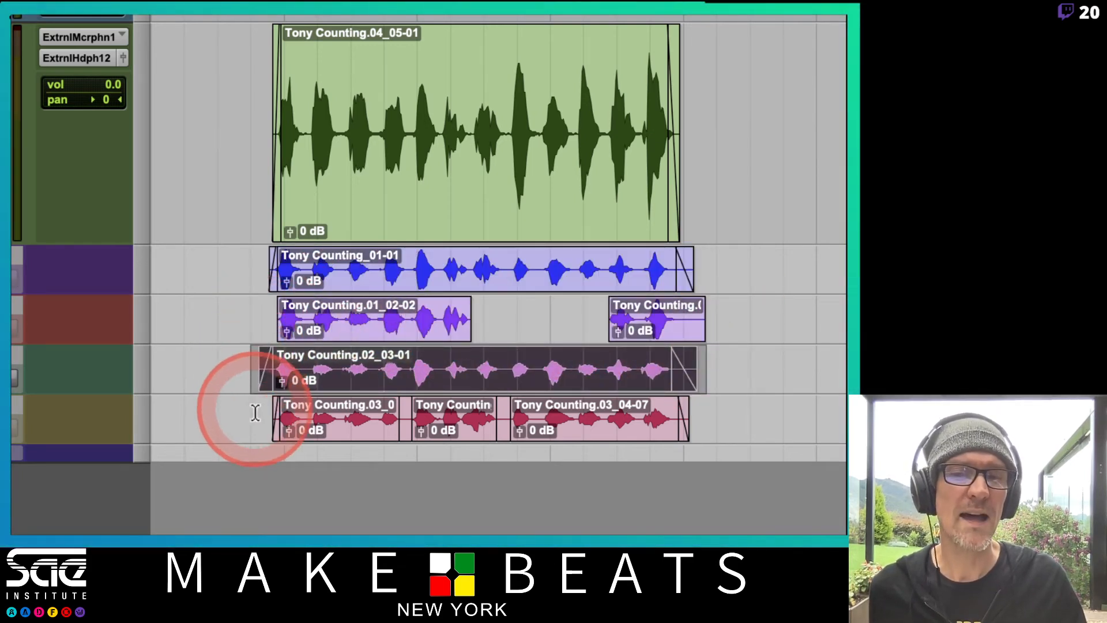
pyautogui.moveTo(255, 412); pyautogui.dragTo(729, 408)
pyautogui.click(730, 408)
# Place the edit cursor just before the takes on the main track, the first playlist lane and the second lane during an audition
pyautogui.click(421, 110)
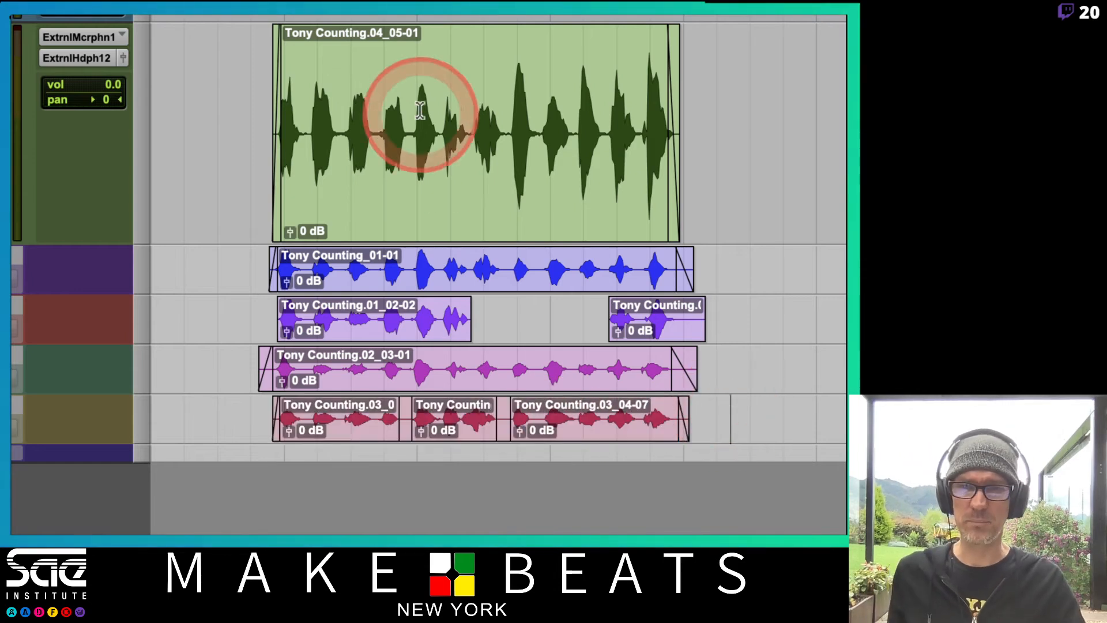
pyautogui.click(255, 110)
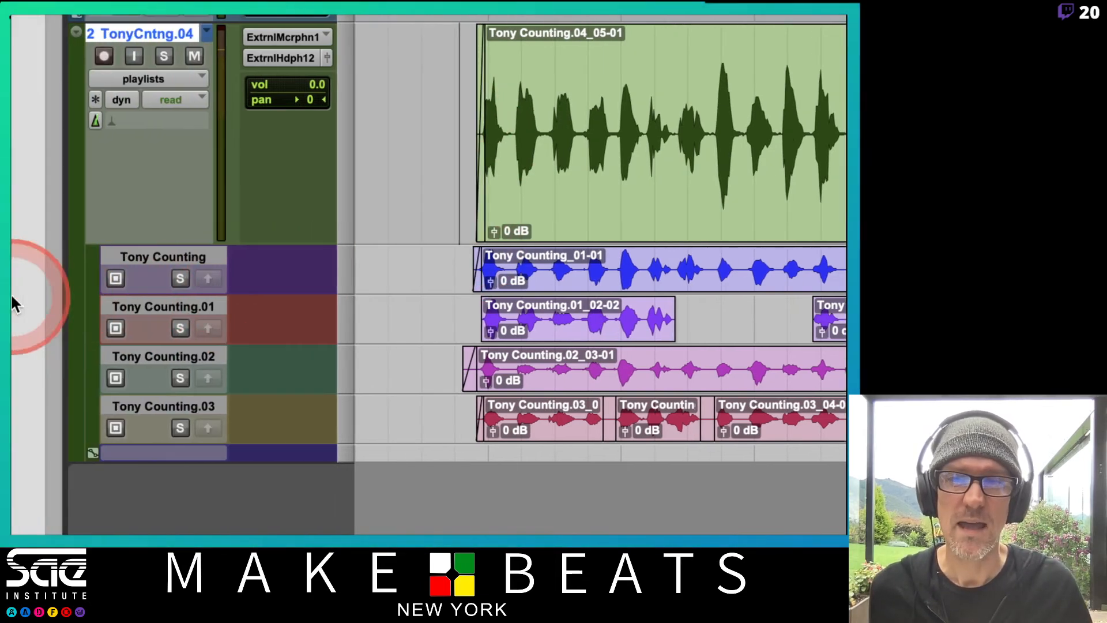
pyautogui.click(458, 261)
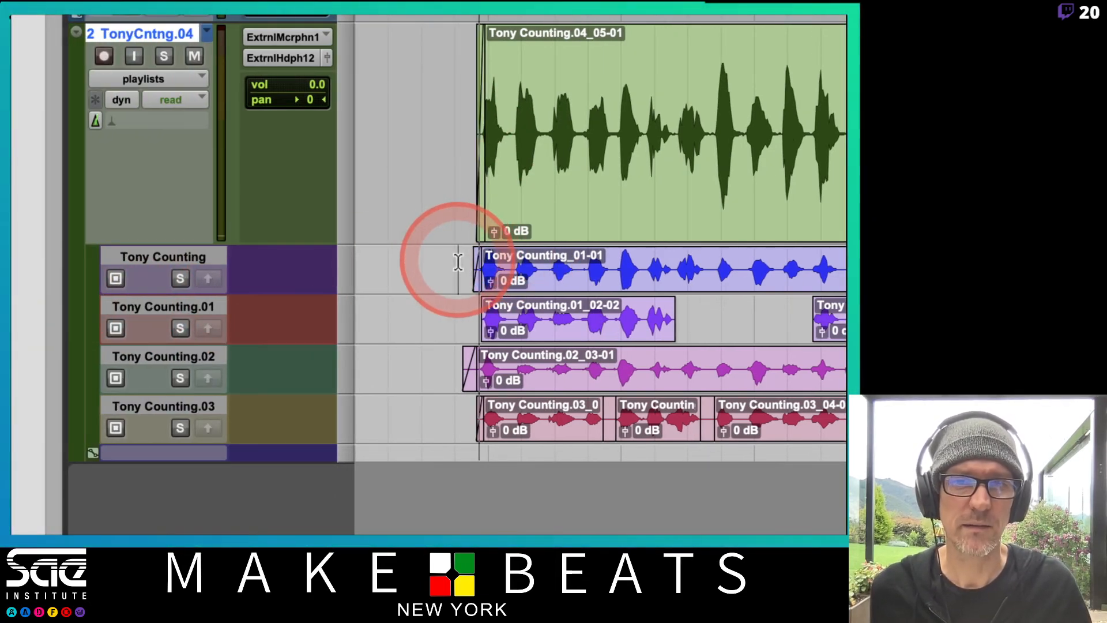
pyautogui.click(451, 313)
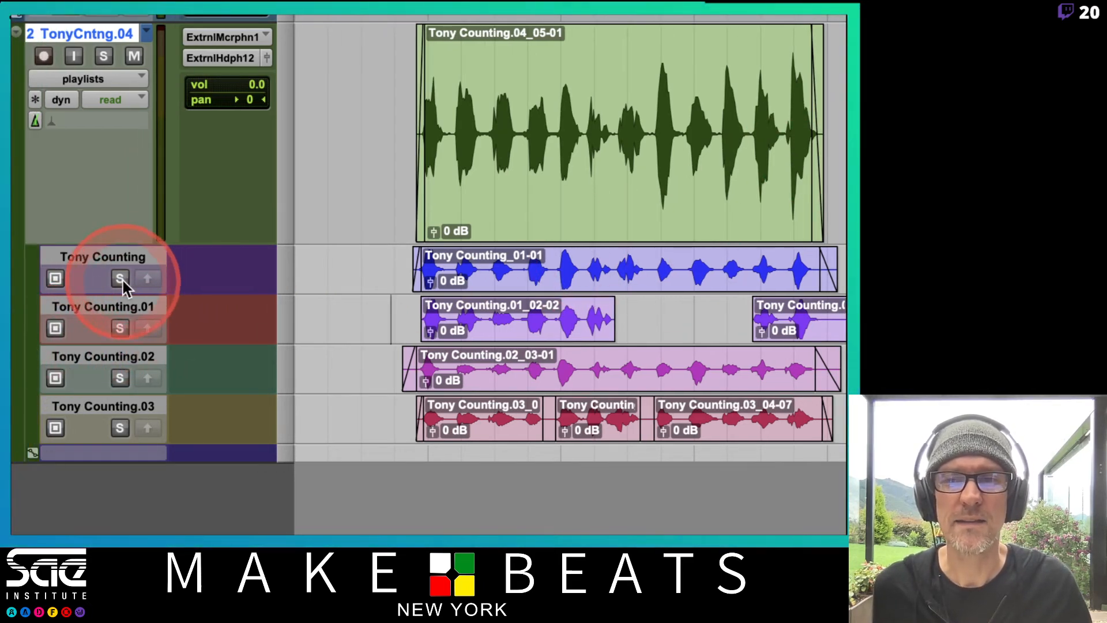
# Solo each of the four alternate playlist lanes in turn to audition their takes, and stop playback with the fourth take soloed
pyautogui.click(120, 278)
pyautogui.click(55, 278)
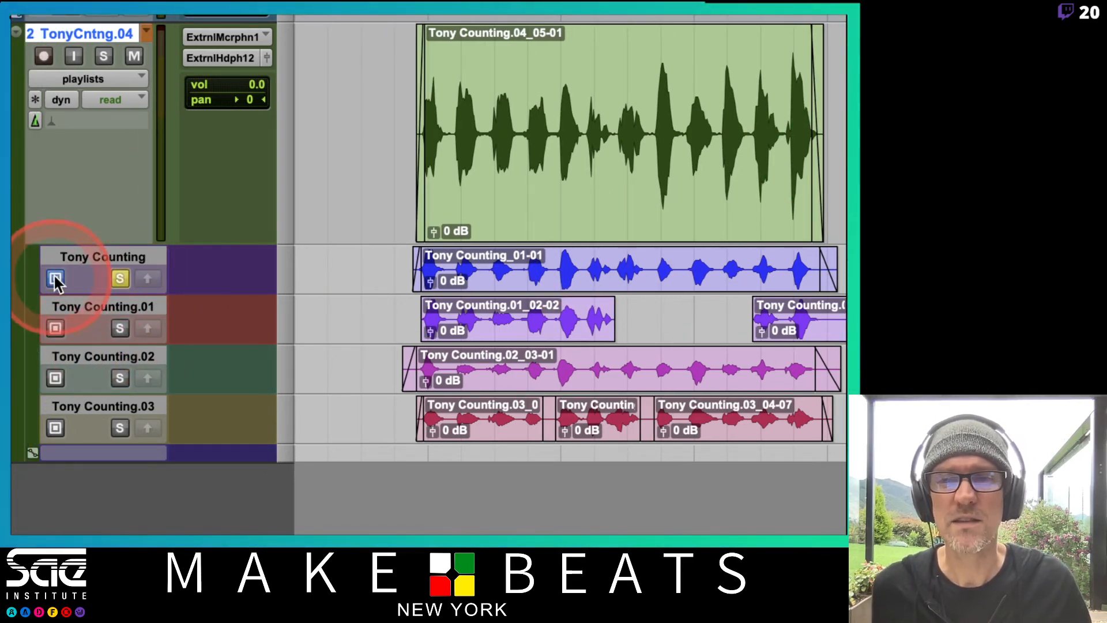
pyautogui.click(55, 278)
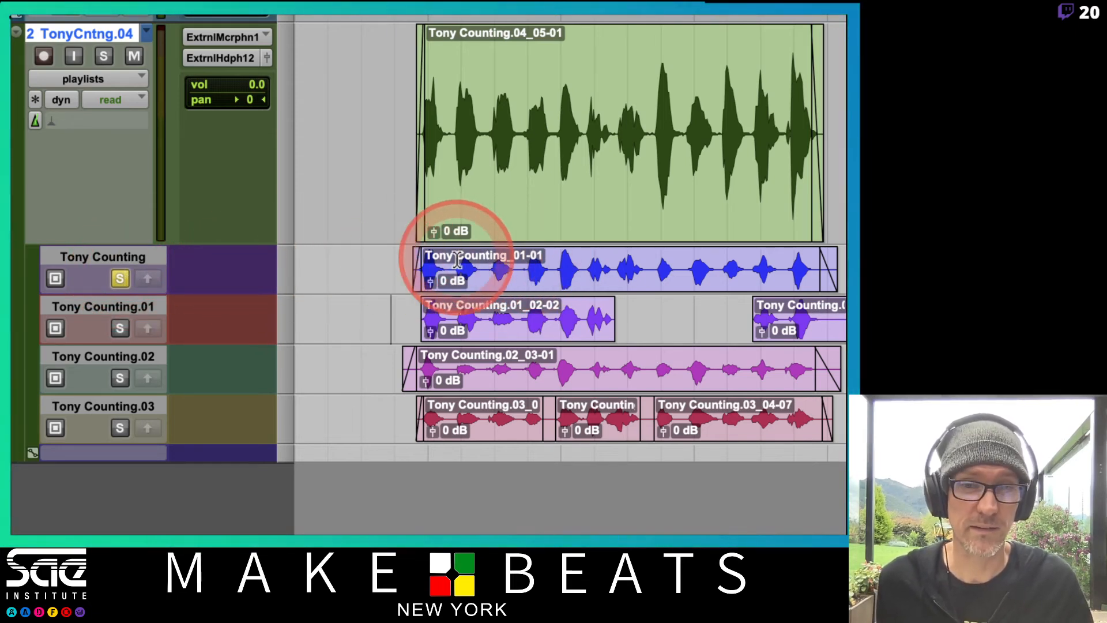
pyautogui.click(118, 328)
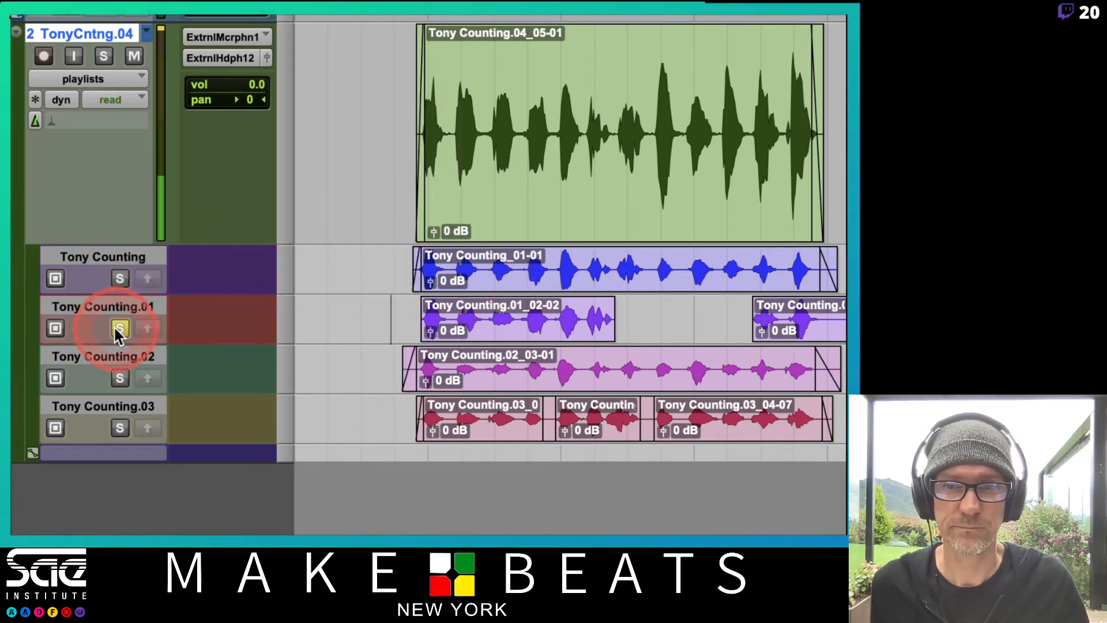
pyautogui.click(120, 378)
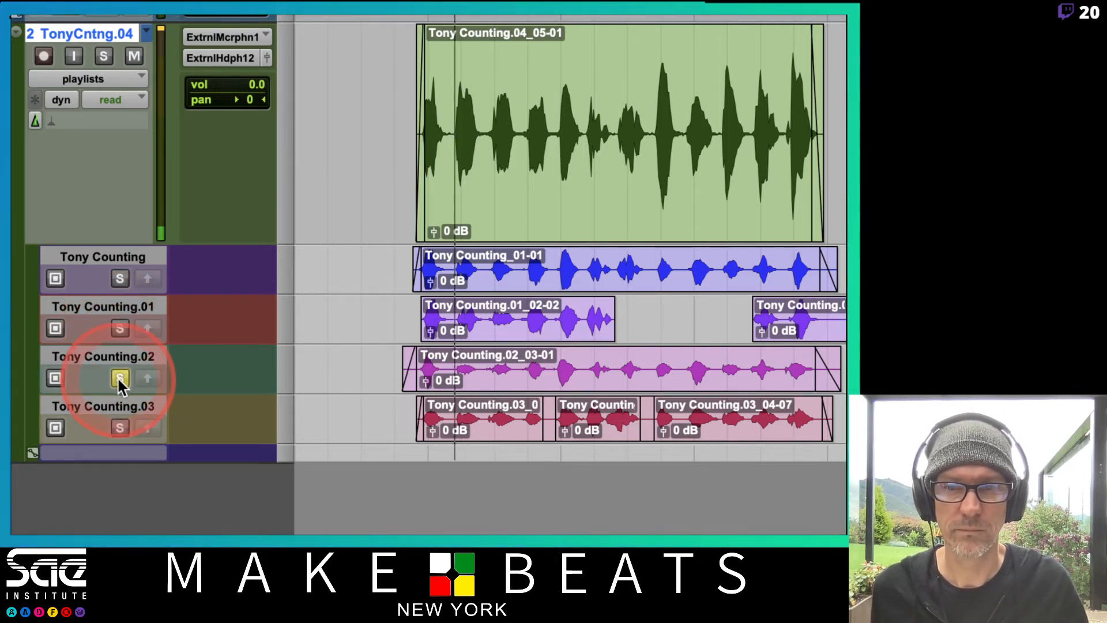
pyautogui.click(119, 428)
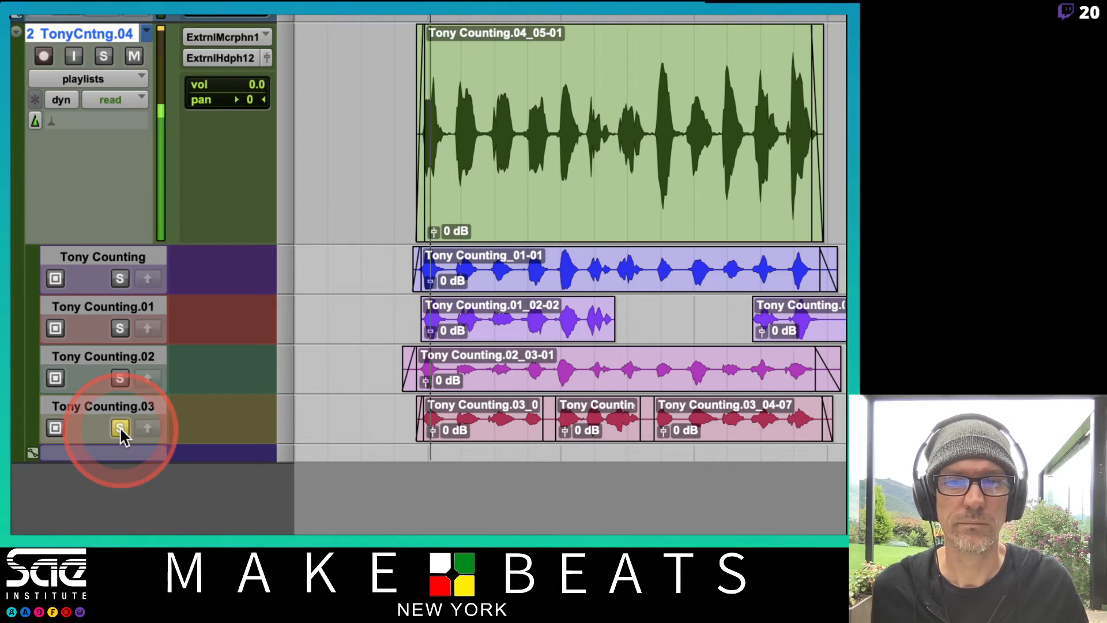
pyautogui.press('space')
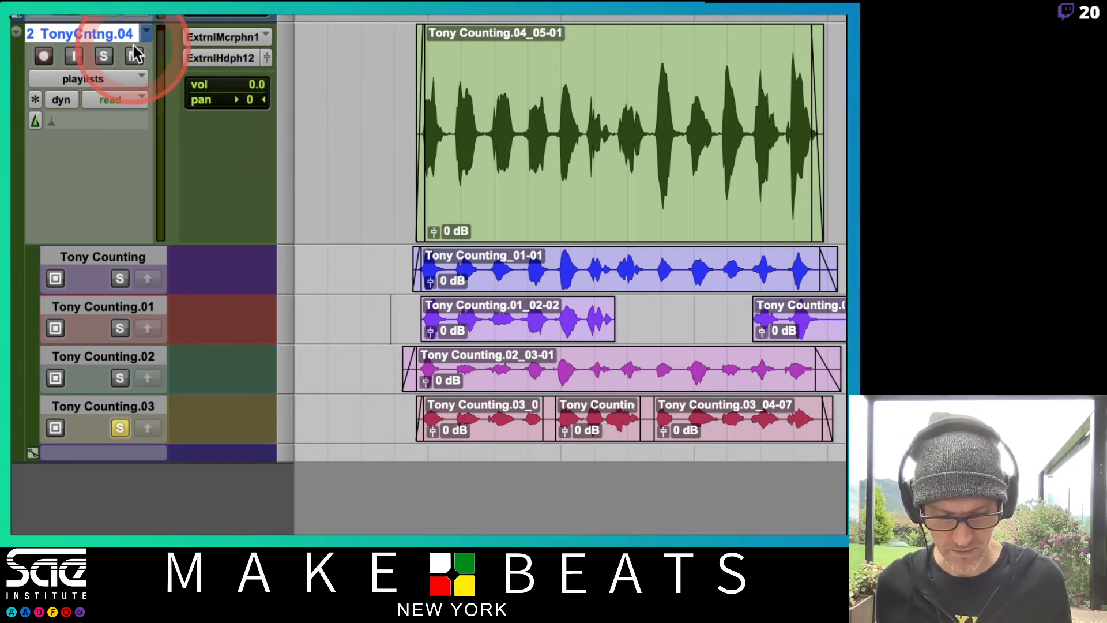
# Create a new empty playlist on the counting track under its suggested name
pyautogui.hotkey('ctrl', '\\')
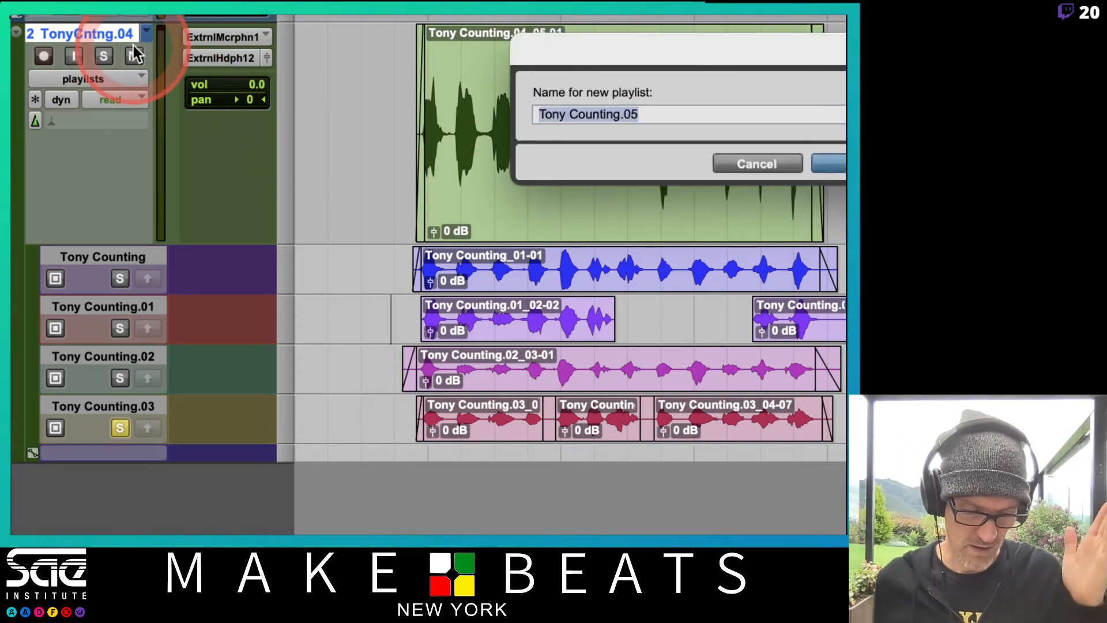
pyautogui.press('Return')
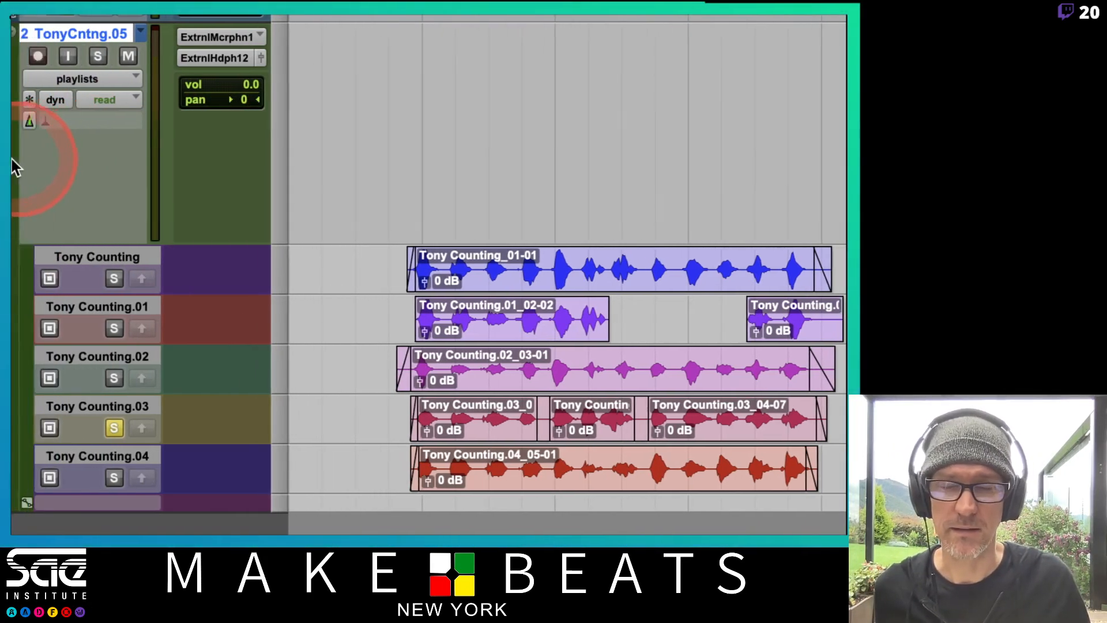
# Rename the new empty playlist on the counting track to "Tony Counting Comp.01"
pyautogui.doubleClick(100, 33)
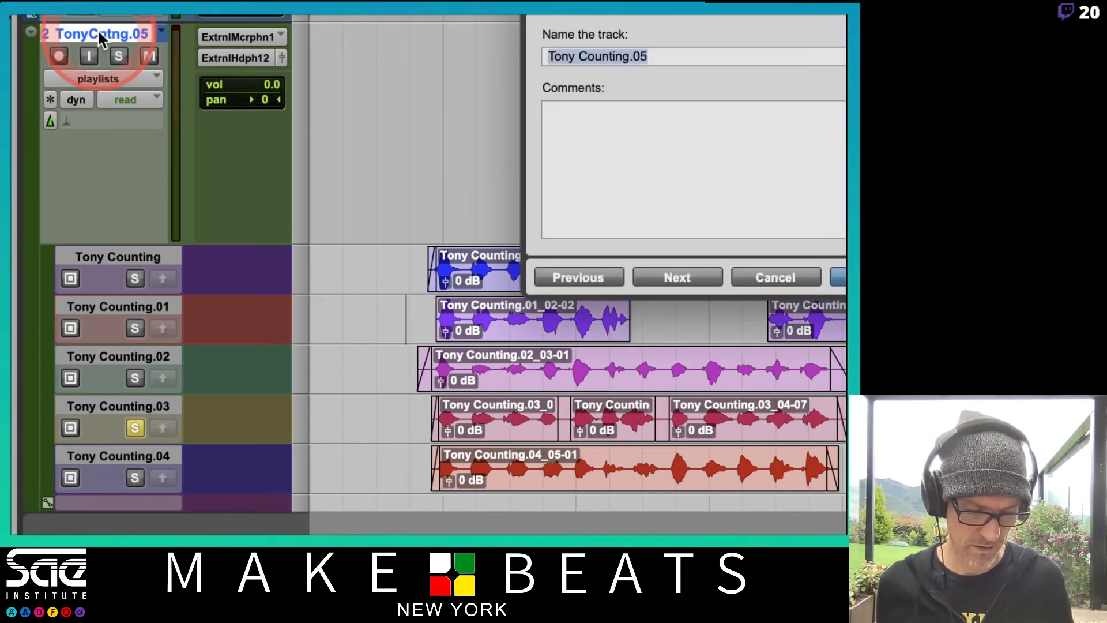
pyautogui.press('Right')
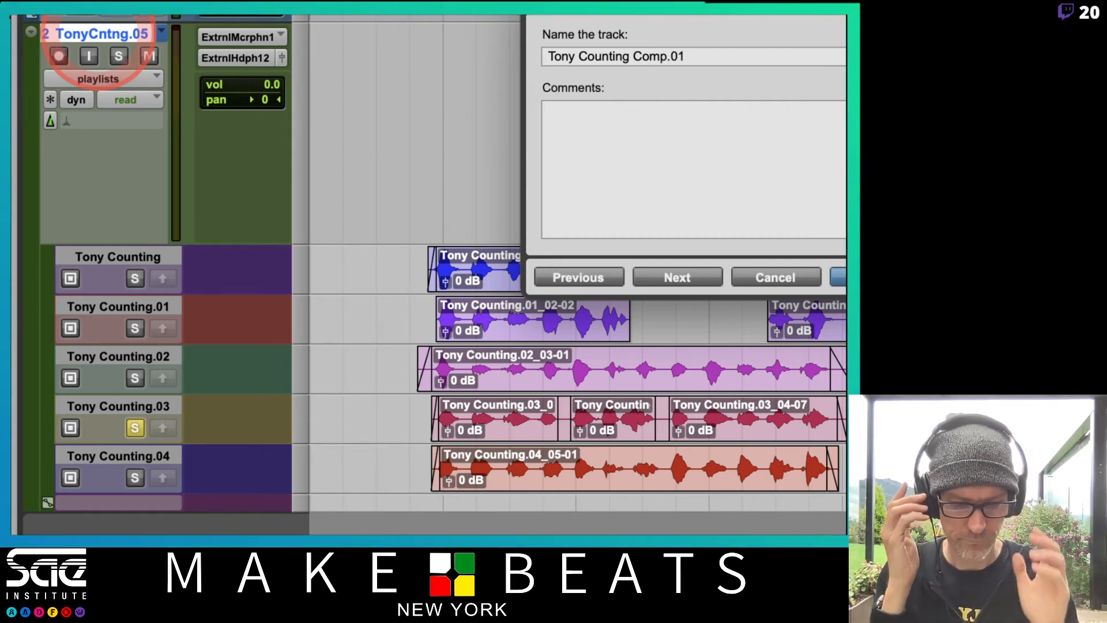
pyautogui.press('Return')
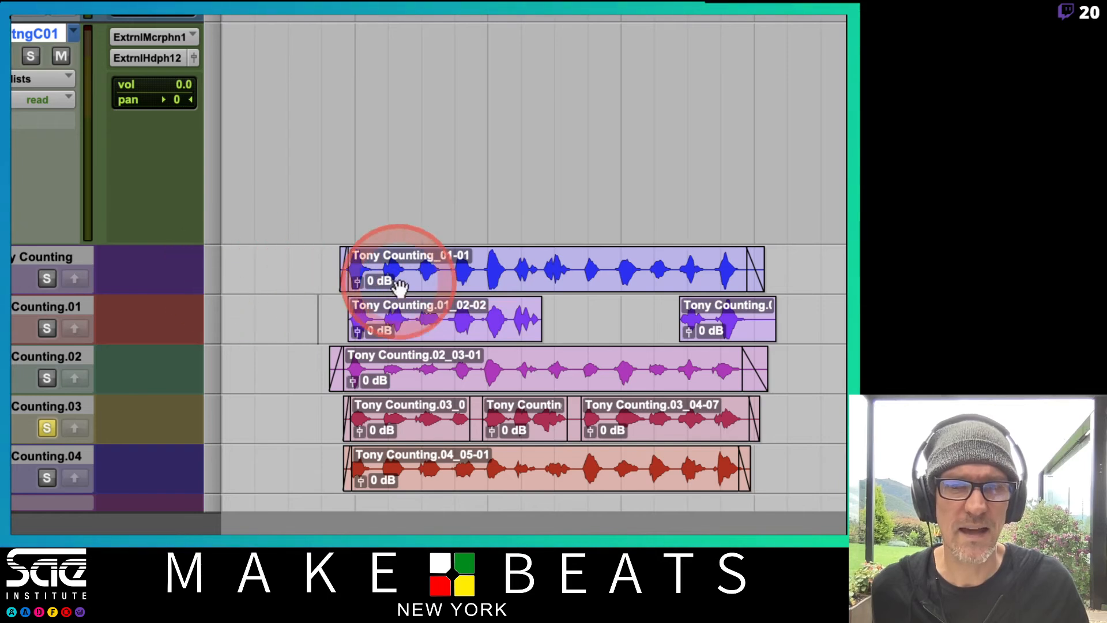
# Set the height of the counting track and its playlist lanes to medium
pyautogui.click(211, 281)
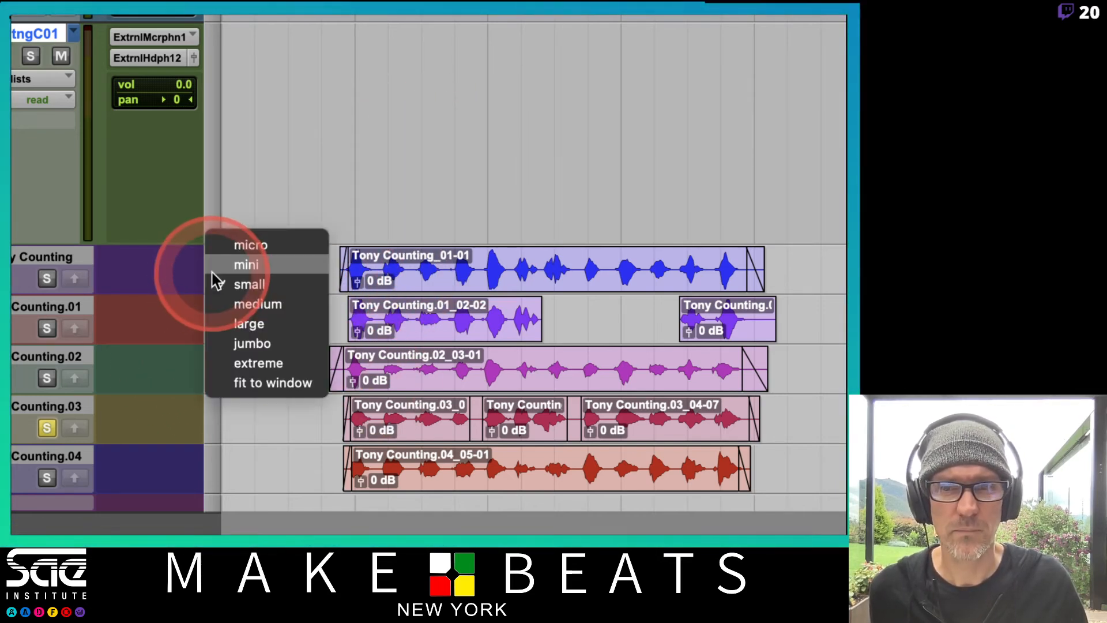
pyautogui.click(221, 305)
pyautogui.click(365, 254)
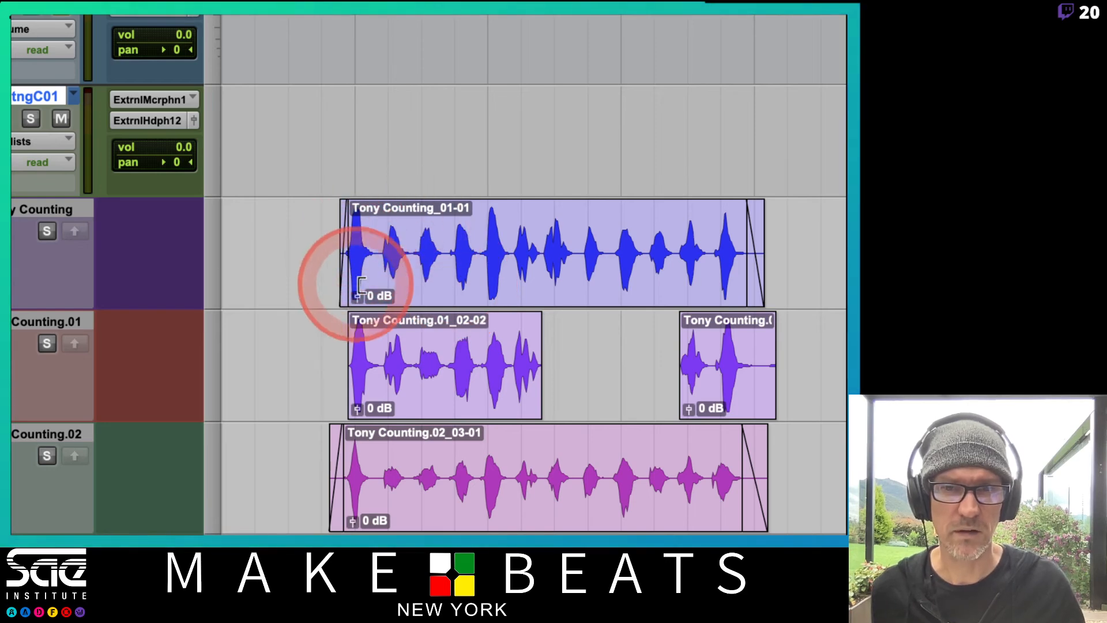
# Solo the Tony Counting lane, and copy its first four counts, including the fade-in, up to the main comp playlist
pyautogui.scroll(-3, 334, 286)
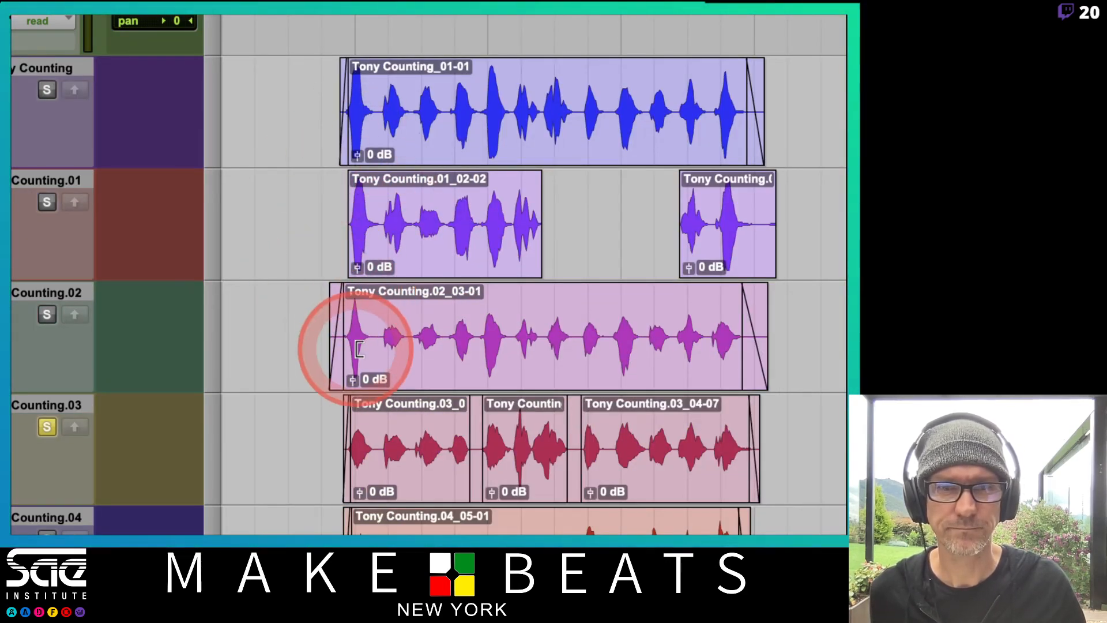
pyautogui.scroll(-3, 427, 501)
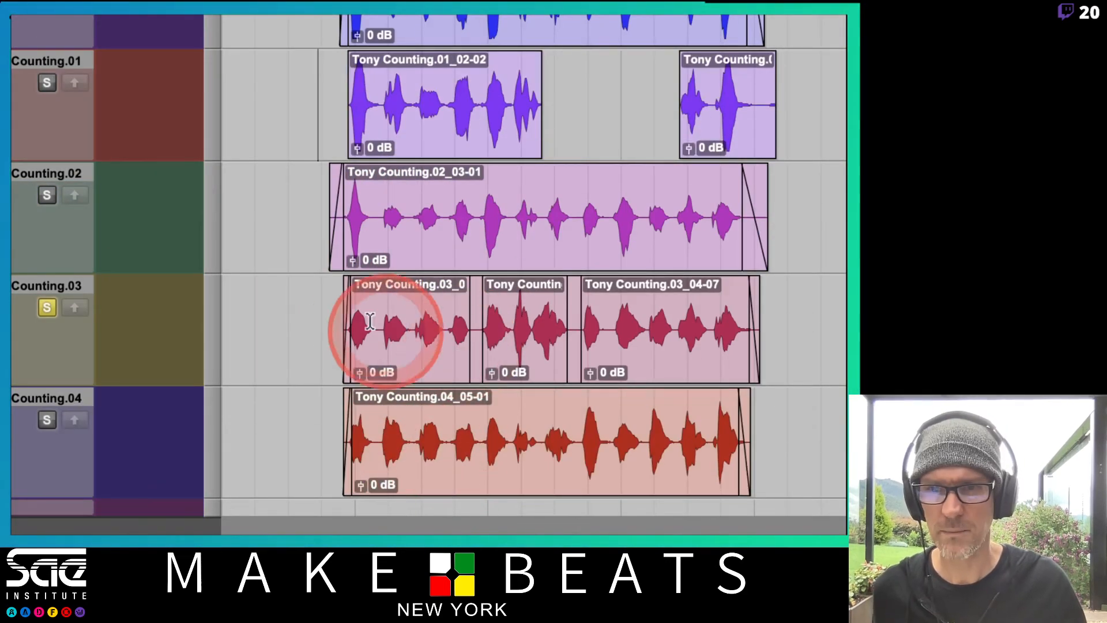
pyautogui.scroll(1, 414, 23)
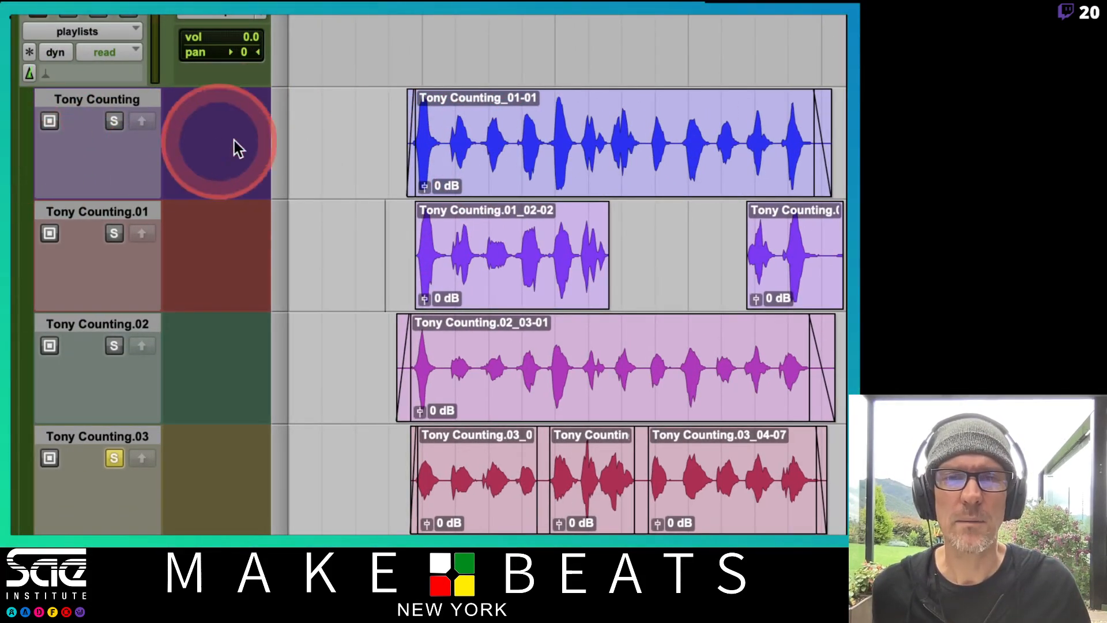
pyautogui.click(115, 120)
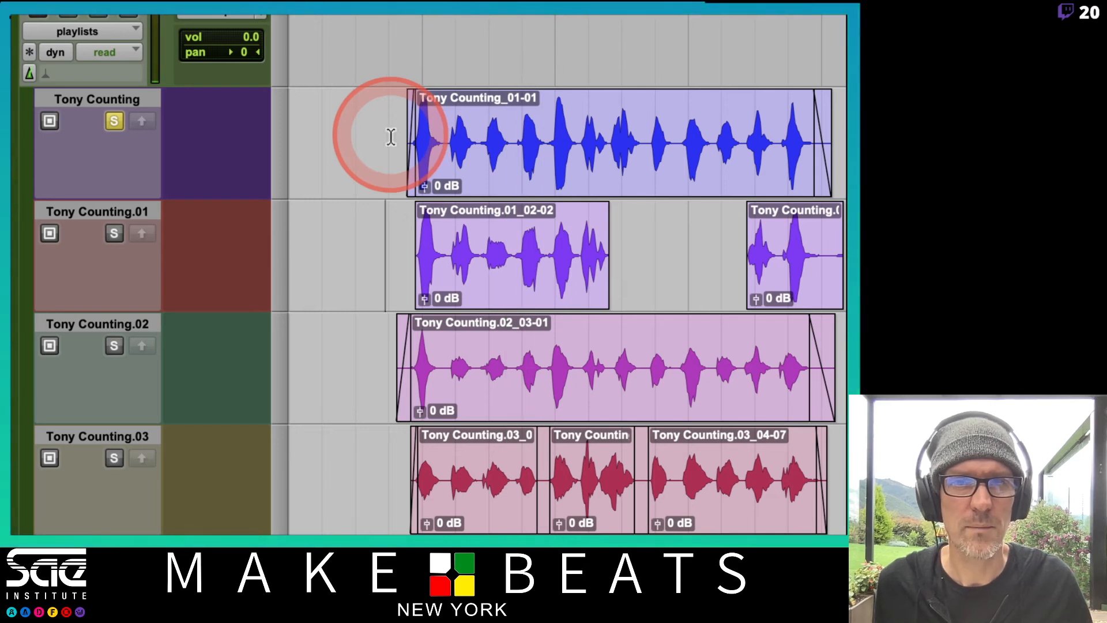
pyautogui.moveTo(391, 137); pyautogui.dragTo(547, 167)
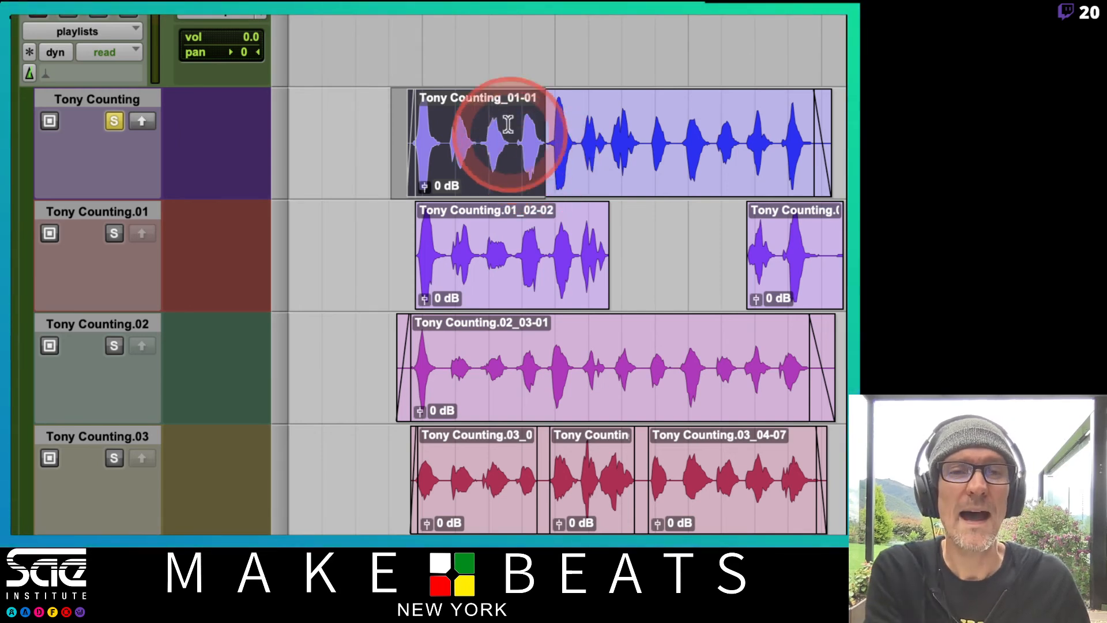
pyautogui.click(141, 121)
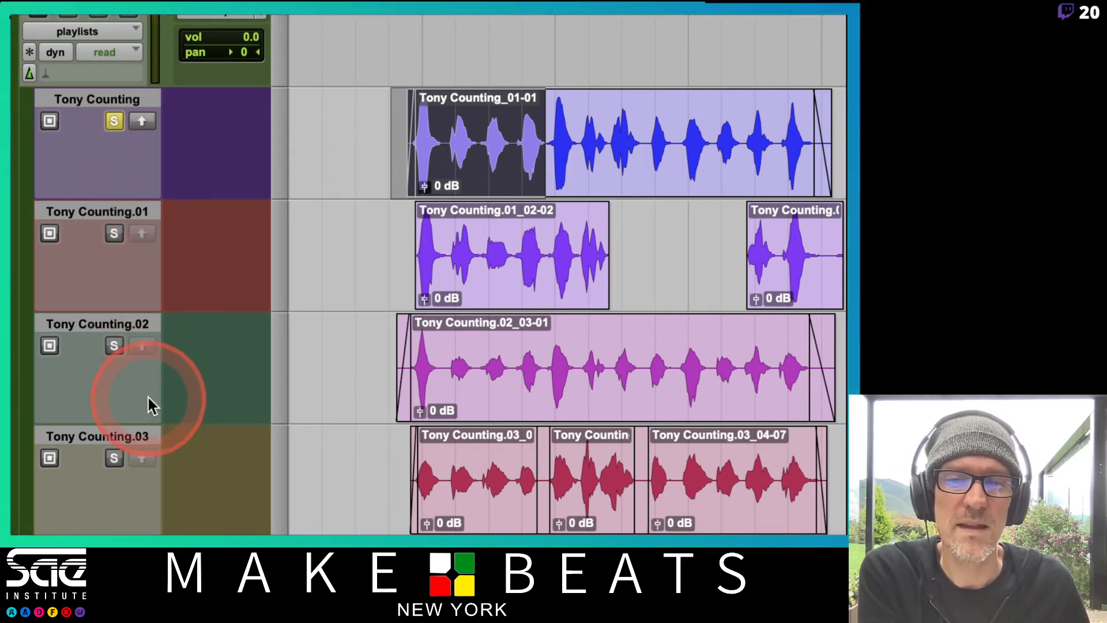
pyautogui.click(143, 122)
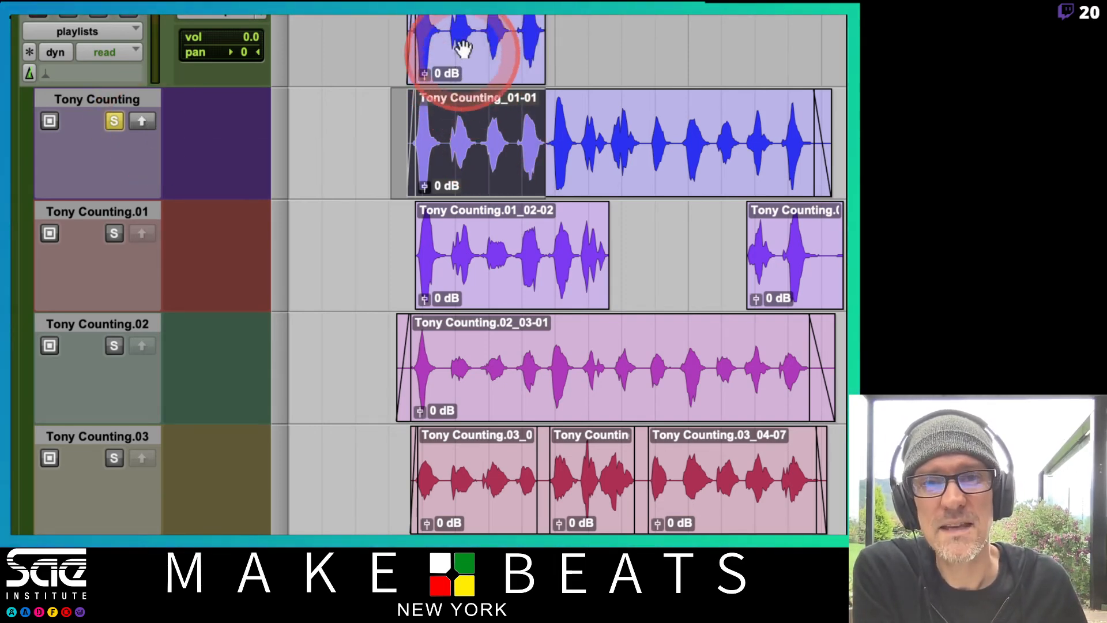
pyautogui.scroll(3, 436, 108)
pyautogui.scroll(3, 526, 194)
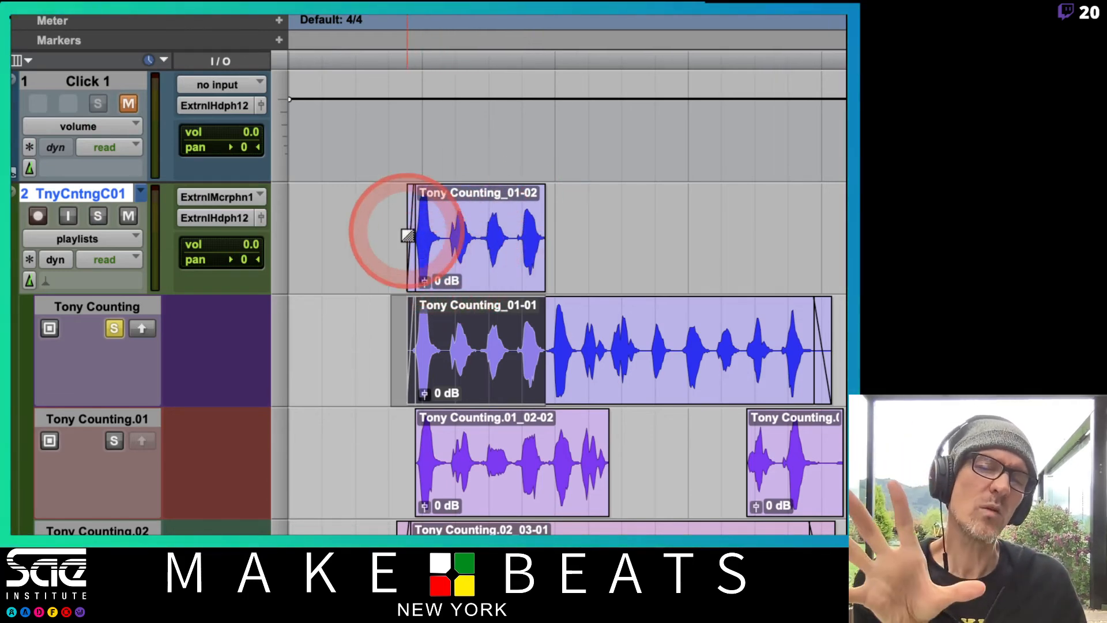
pyautogui.click(413, 230)
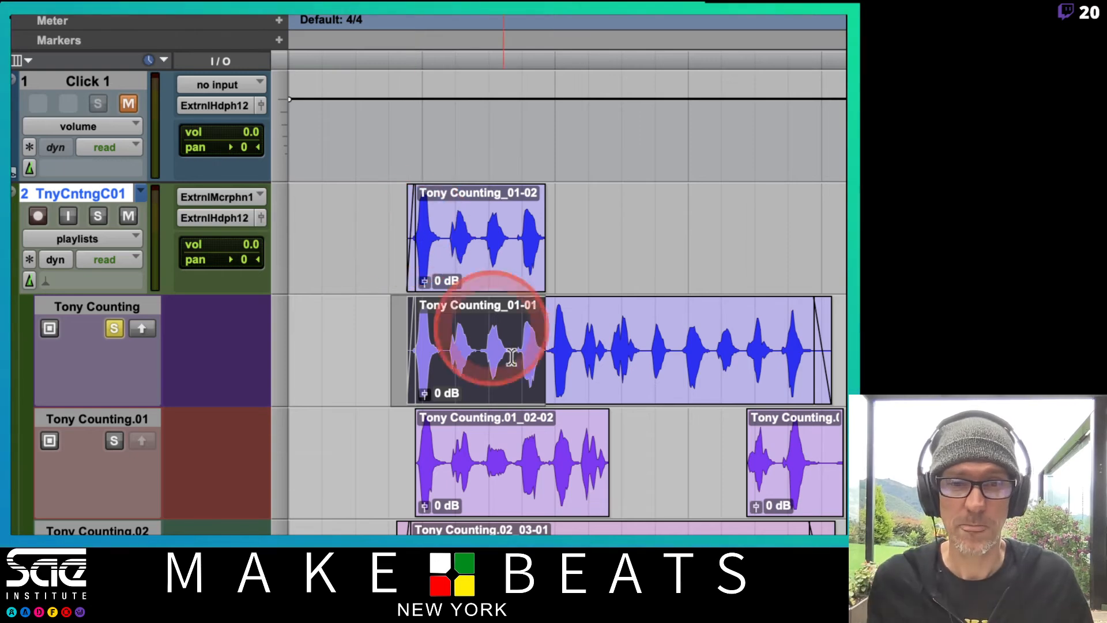
# Select the fifth and sixth counts on the Tony Counting.01 lane and copy them up to the comp playlist
pyautogui.scroll(-4, 630, 490)
pyautogui.click(540, 299)
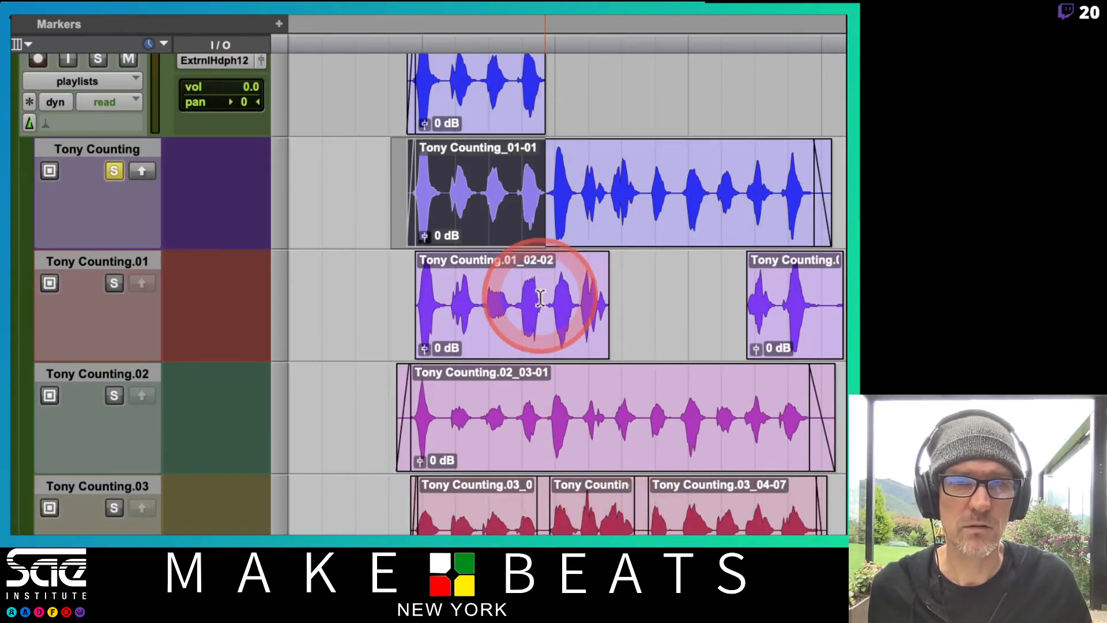
pyautogui.moveTo(544, 300); pyautogui.dragTo(616, 307)
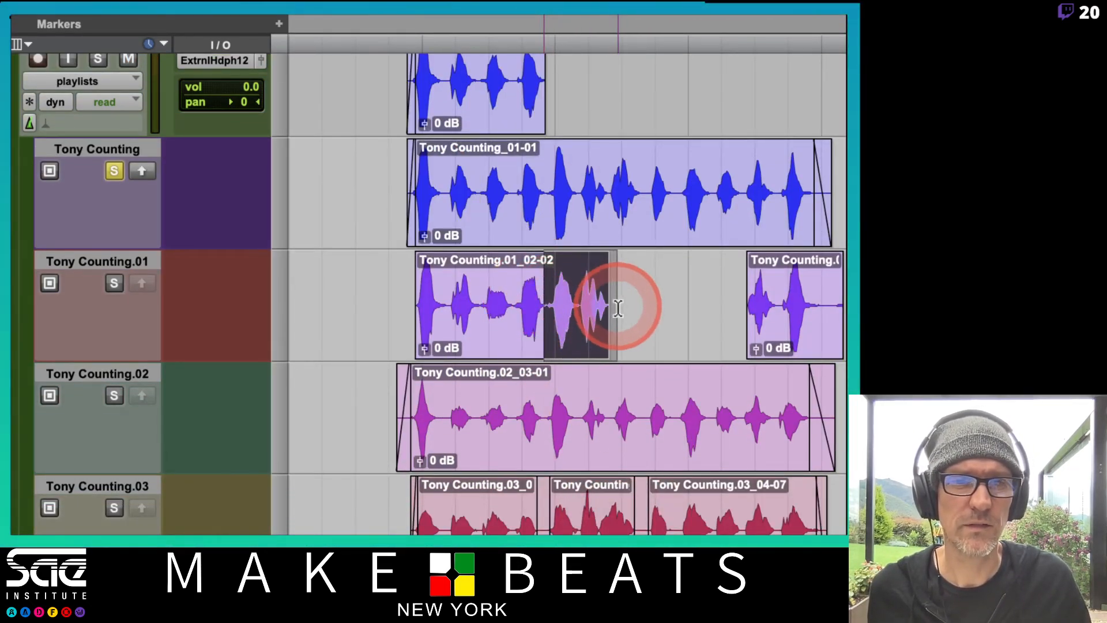
pyautogui.click(142, 283)
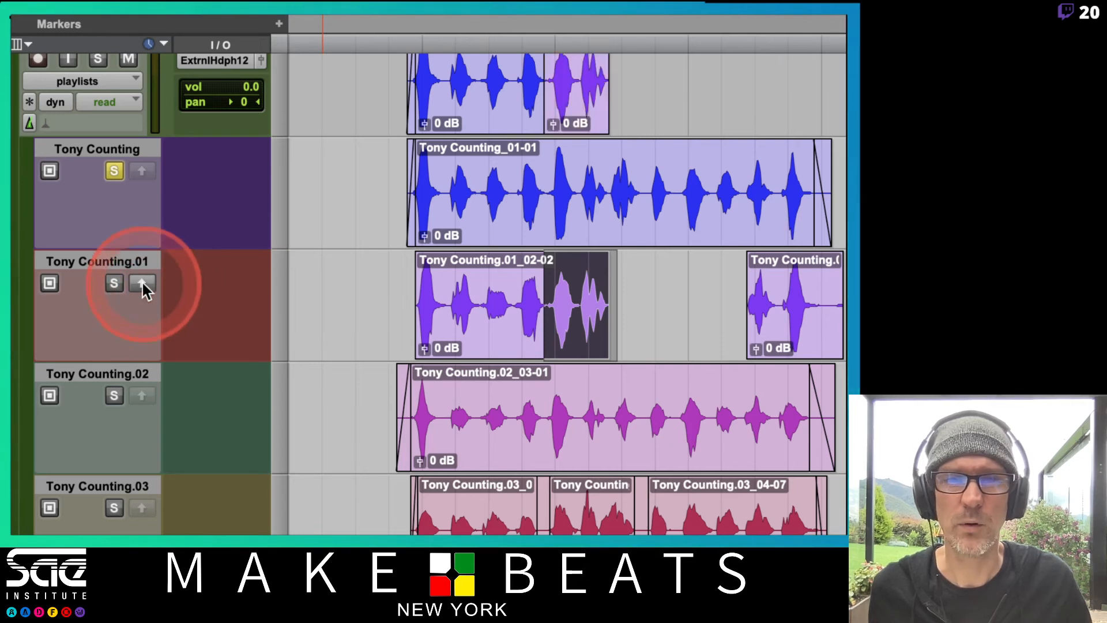
# Copy the seventh and eighth counts from Tony Counting.02 and the following two counts from Tony Counting.03 up to the comp playlist
pyautogui.scroll(-3, 698, 504)
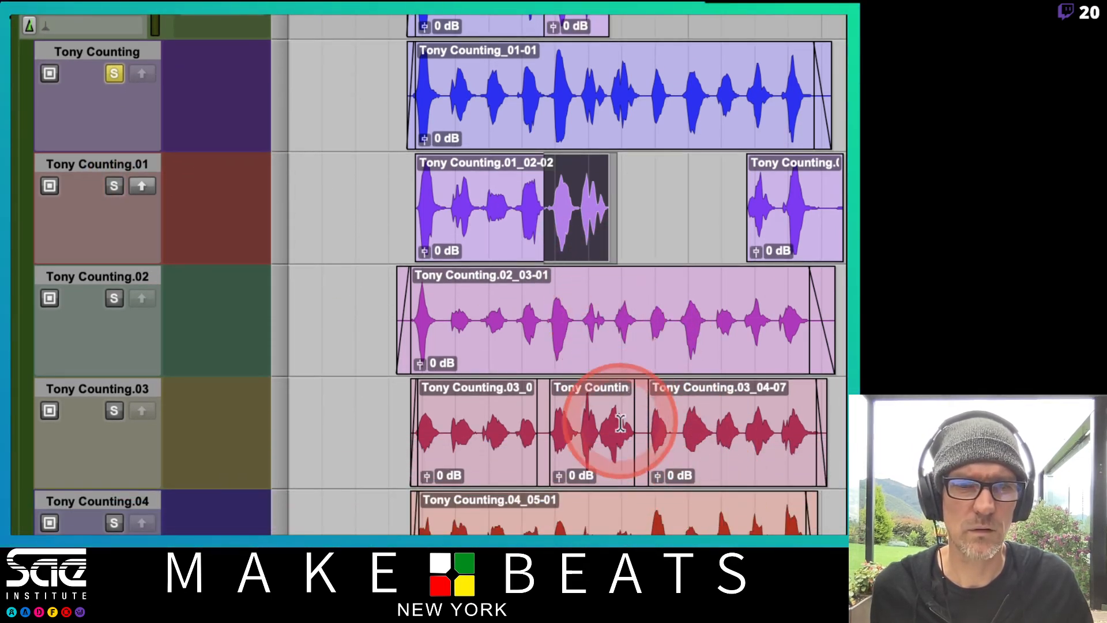
pyautogui.moveTo(609, 322); pyautogui.dragTo(672, 333)
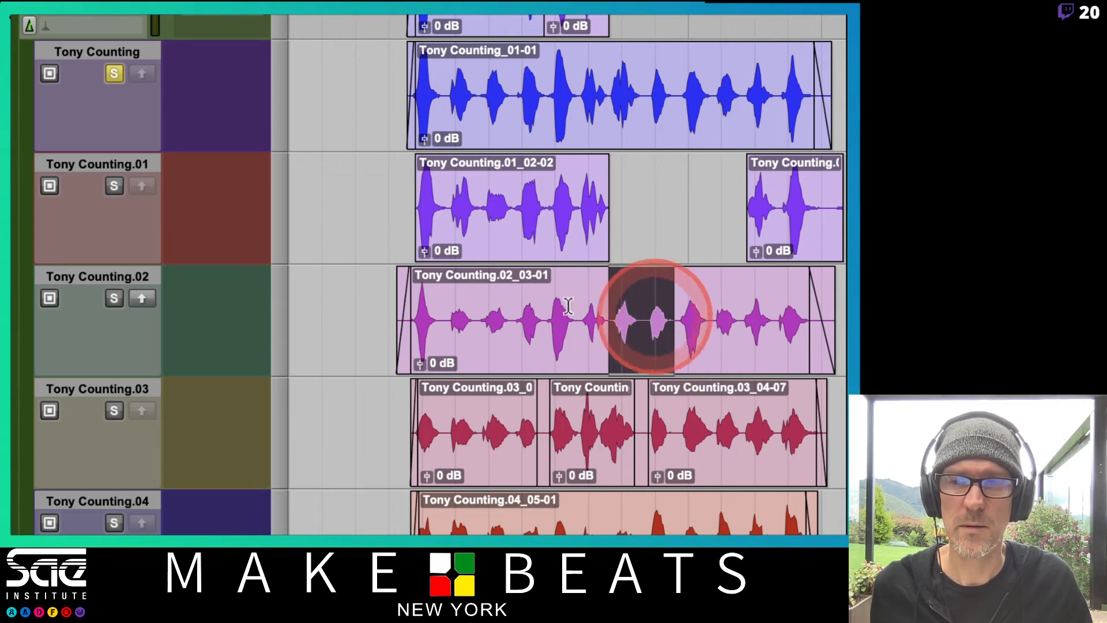
pyautogui.click(142, 299)
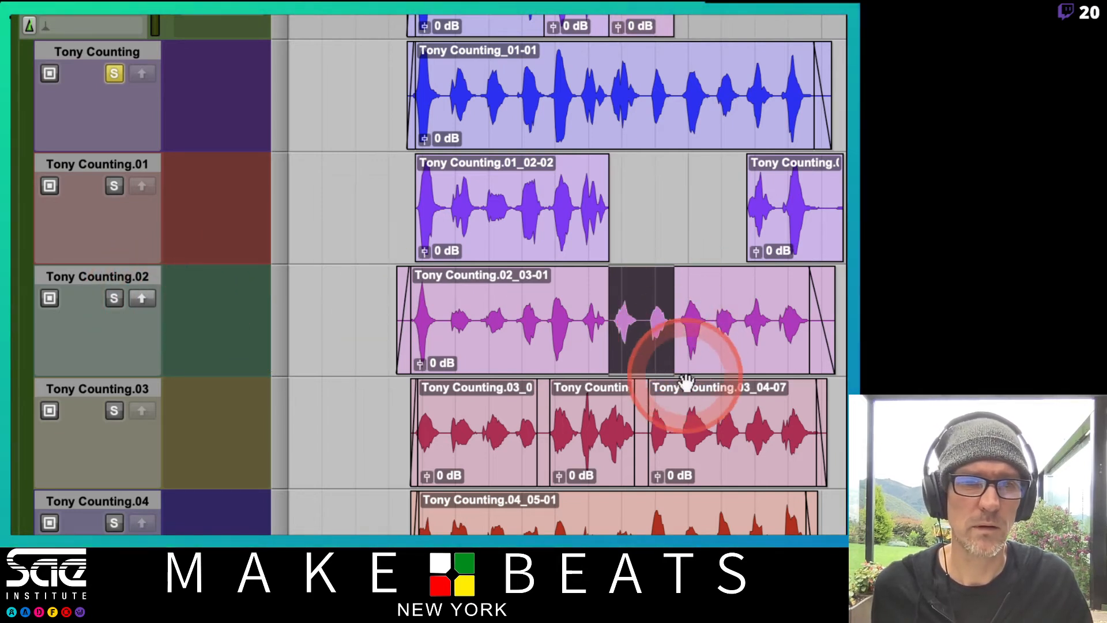
pyautogui.moveTo(673, 428); pyautogui.dragTo(743, 431)
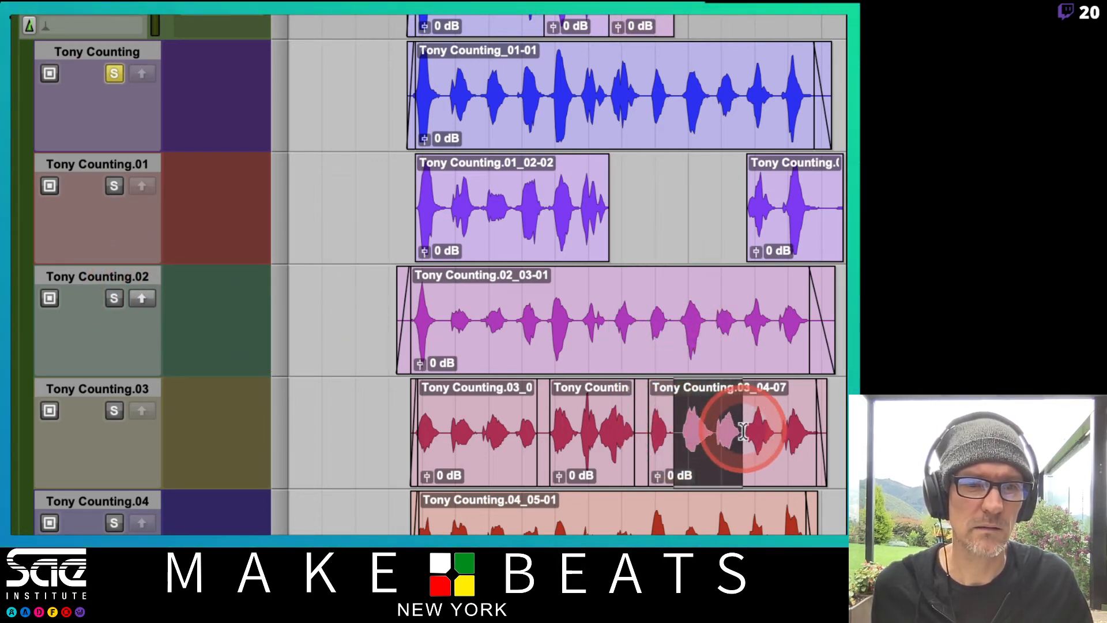
pyautogui.click(142, 410)
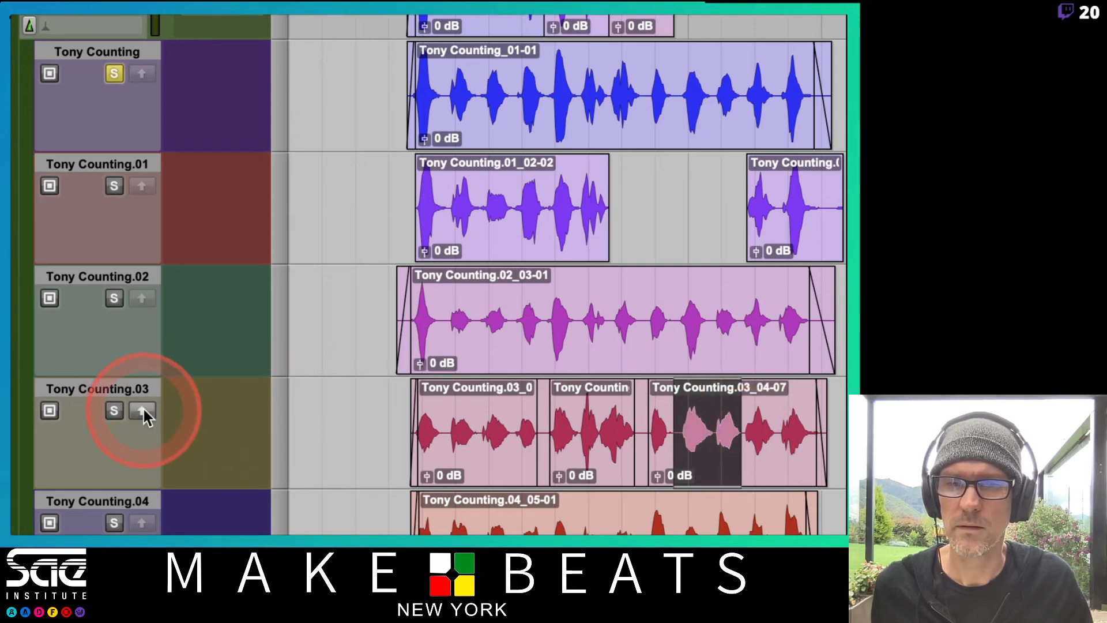
# Select the last two counts on the Tony Counting.04 lane, through the end of the clip, and copy them up to the comp playlist
pyautogui.scroll(-2, 700, 487)
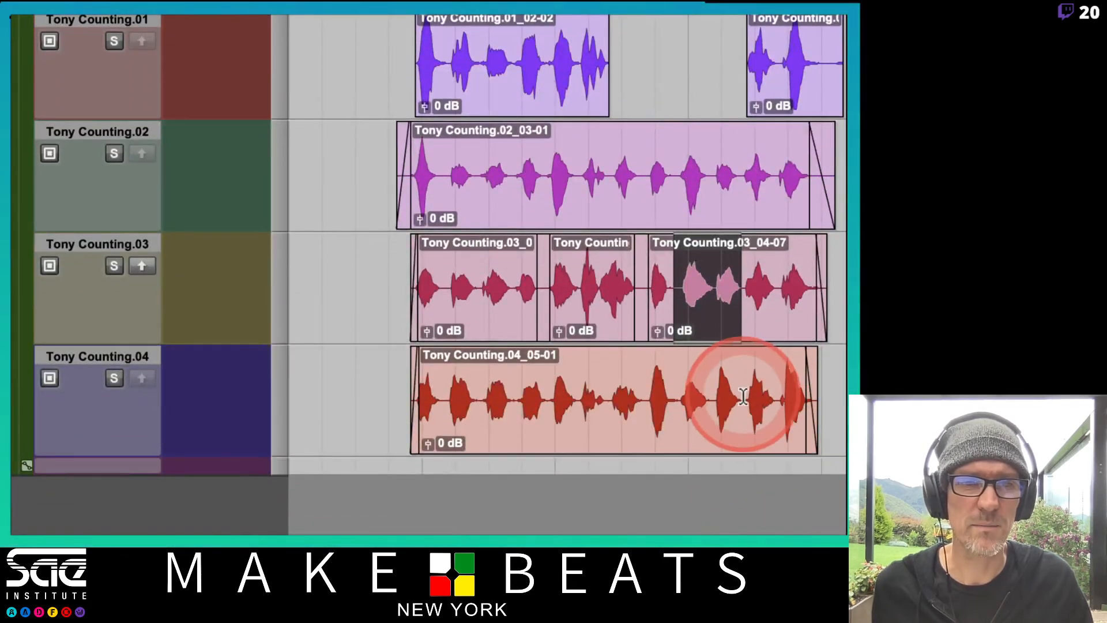
pyautogui.moveTo(743, 395); pyautogui.dragTo(834, 398)
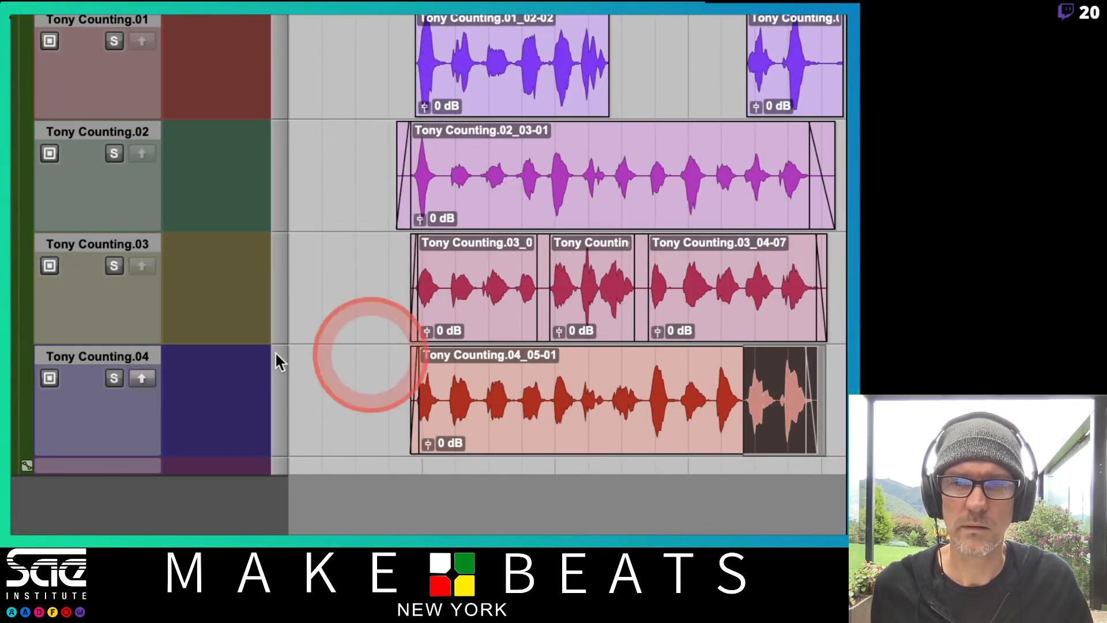
pyautogui.click(144, 374)
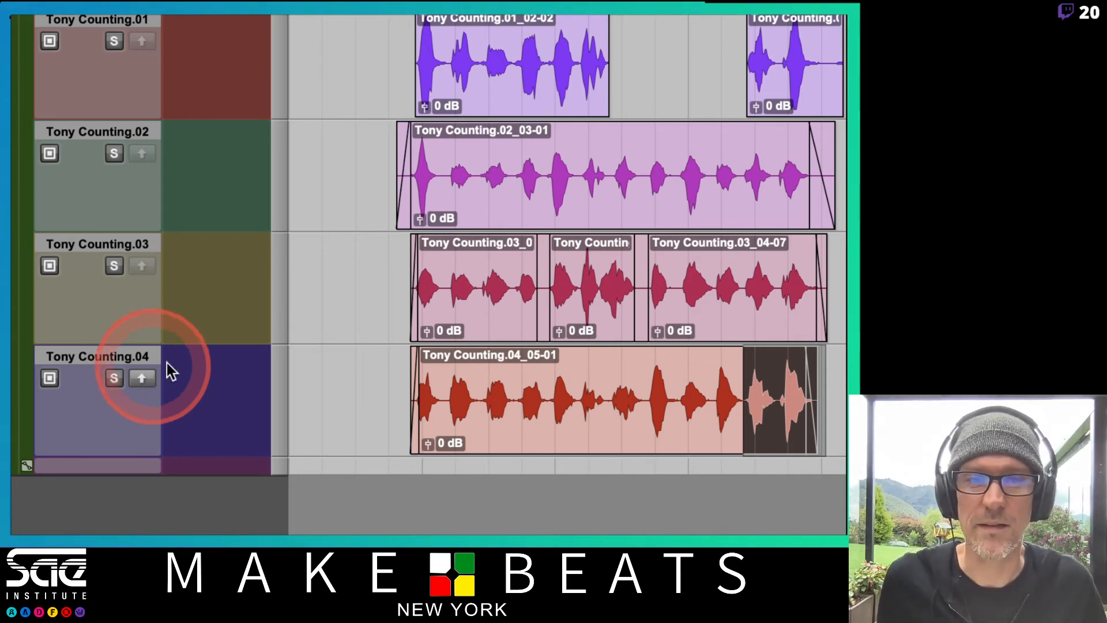
pyautogui.scroll(3, 738, 317)
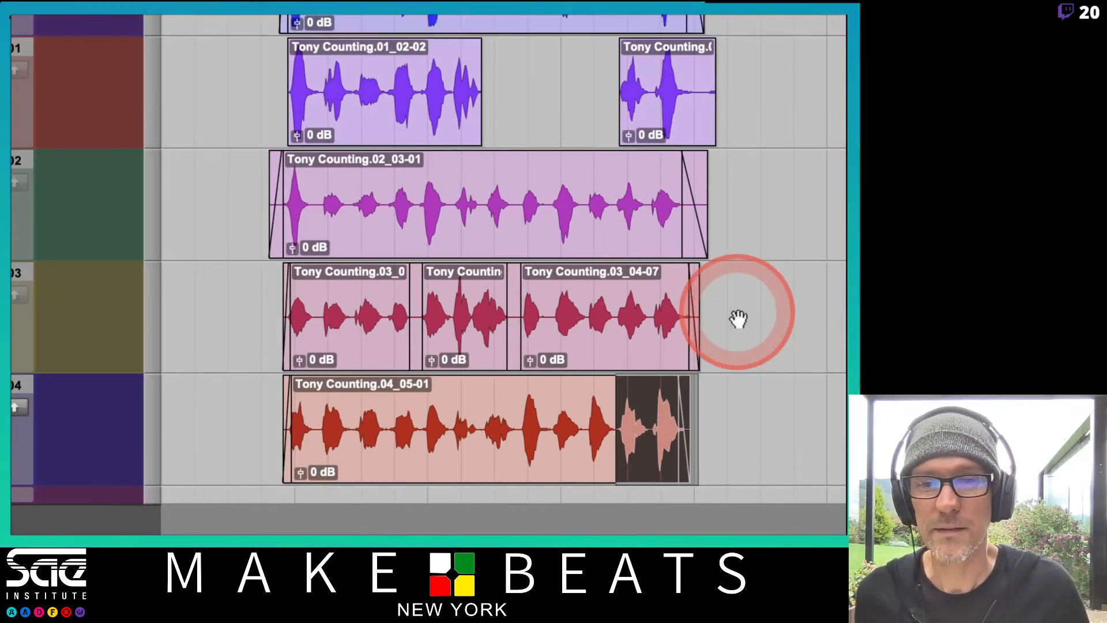
pyautogui.scroll(2, 728, 279)
pyautogui.scroll(1, 723, 20)
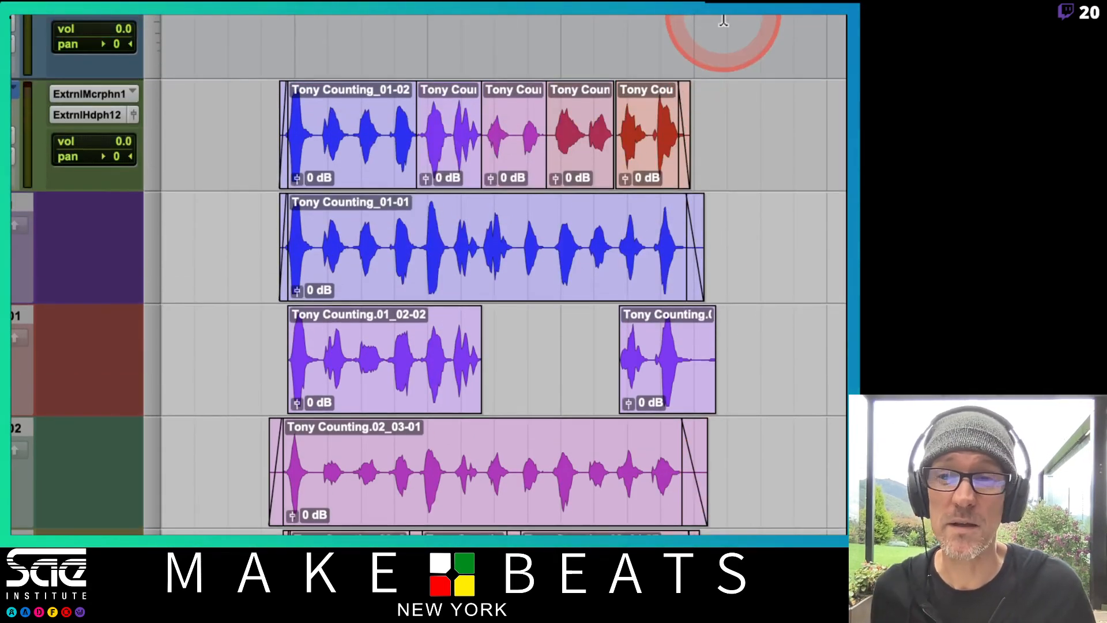
# Unsolo the Tony Counting lane and play the comp from just before its first clip on the main track
pyautogui.scroll(-5, 688, 517)
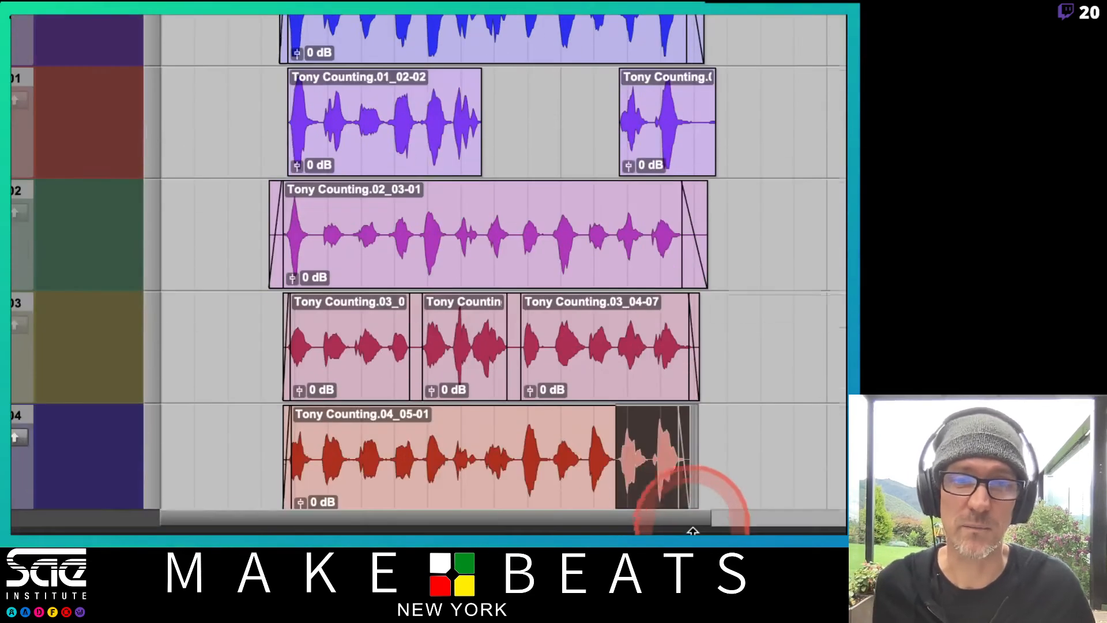
pyautogui.hscroll(3, 377, 331)
pyautogui.hscroll(-3, 378, 331)
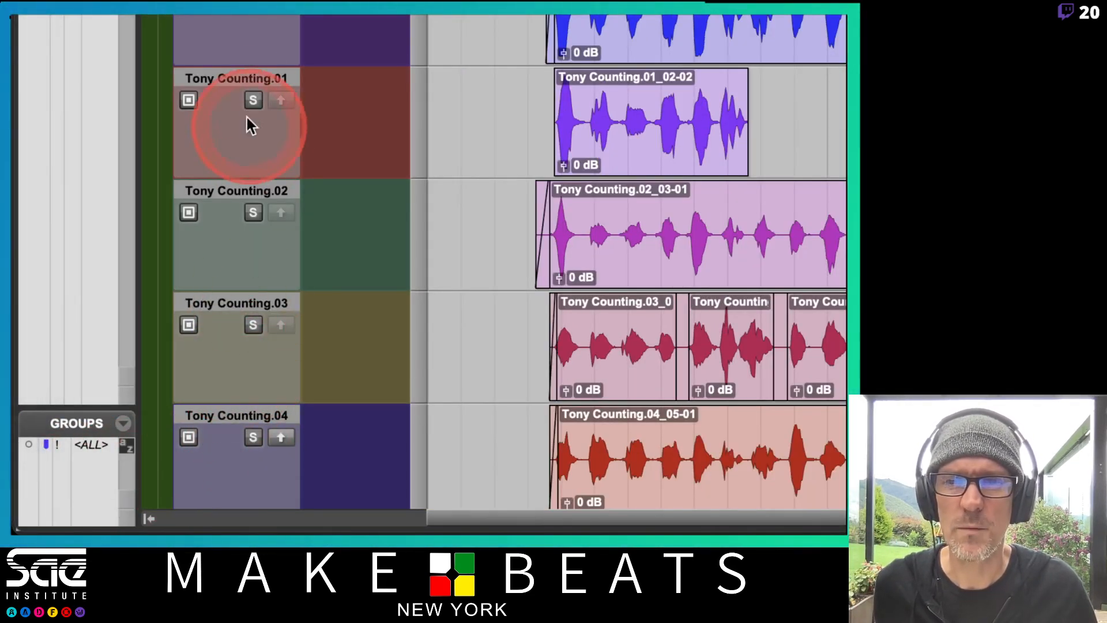
pyautogui.scroll(2, 392, 144)
pyautogui.click(254, 77)
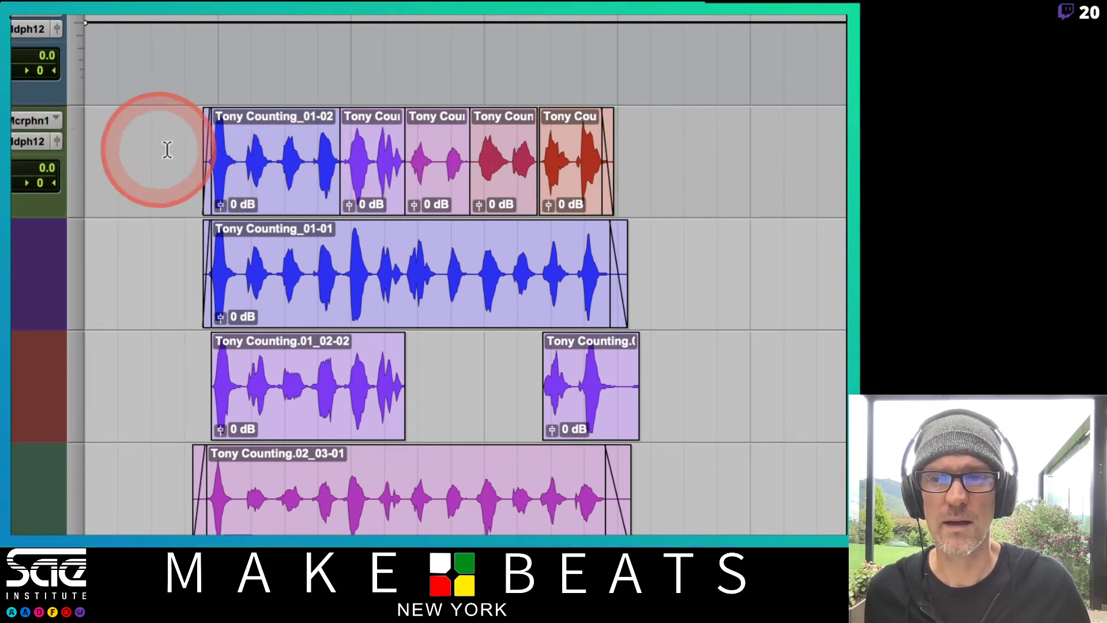
pyautogui.click(188, 149)
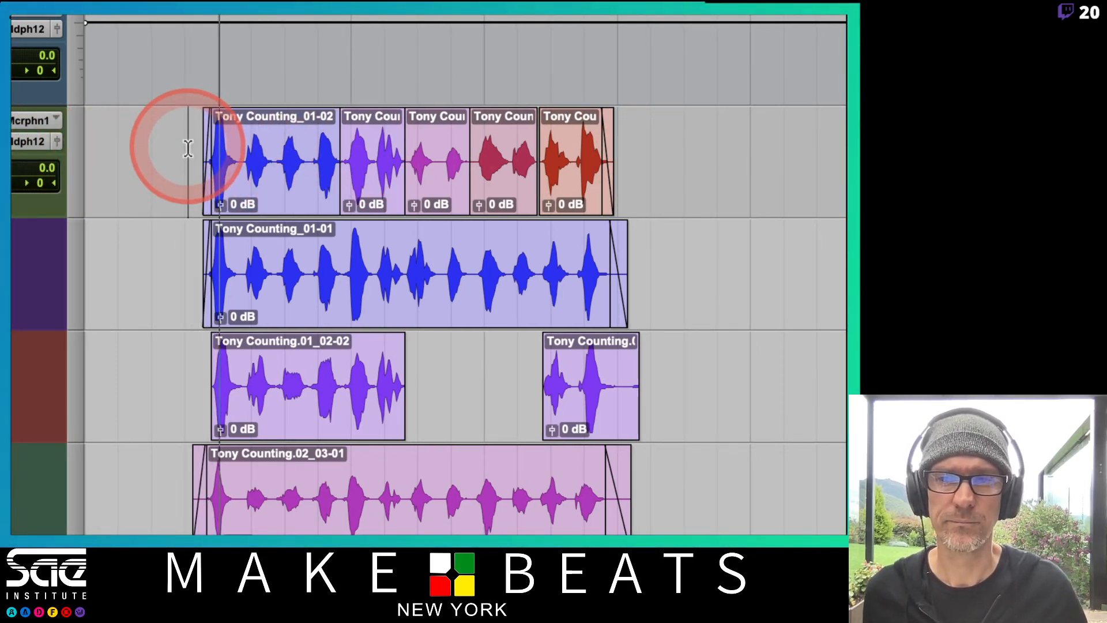
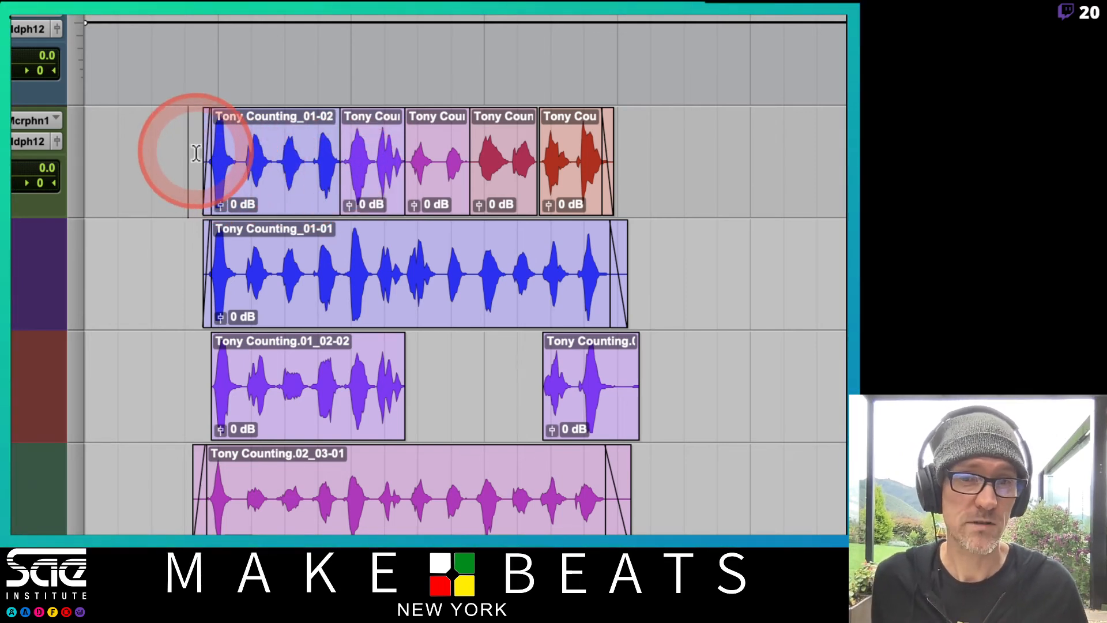
# Switch the comp track from playlists view to waveform view and set its track height to jumbo
pyautogui.press('space')
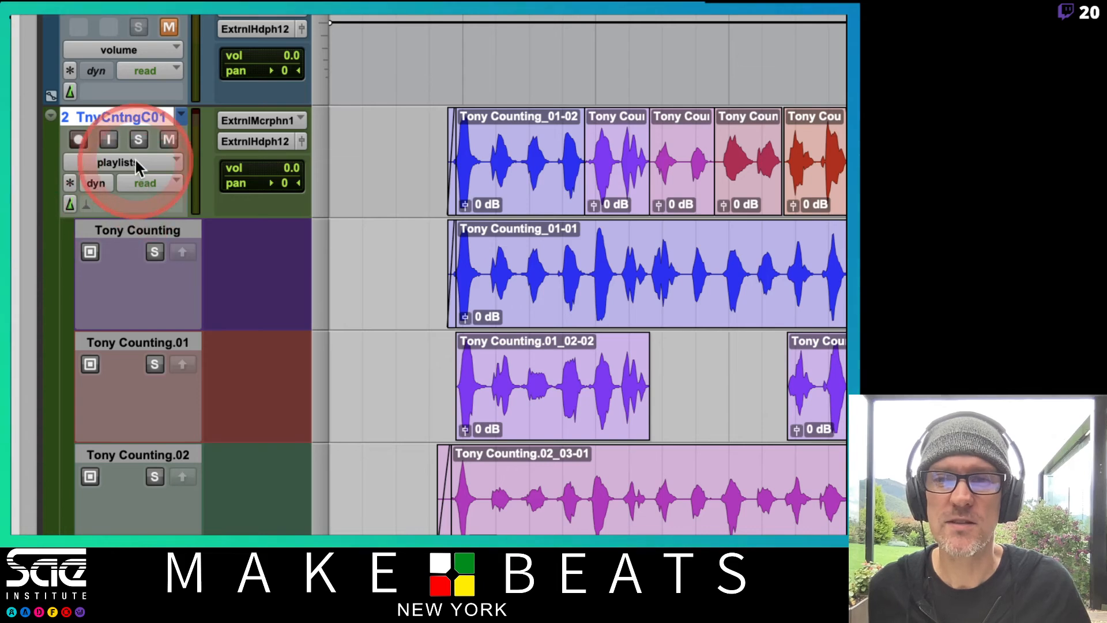
pyautogui.click(137, 161)
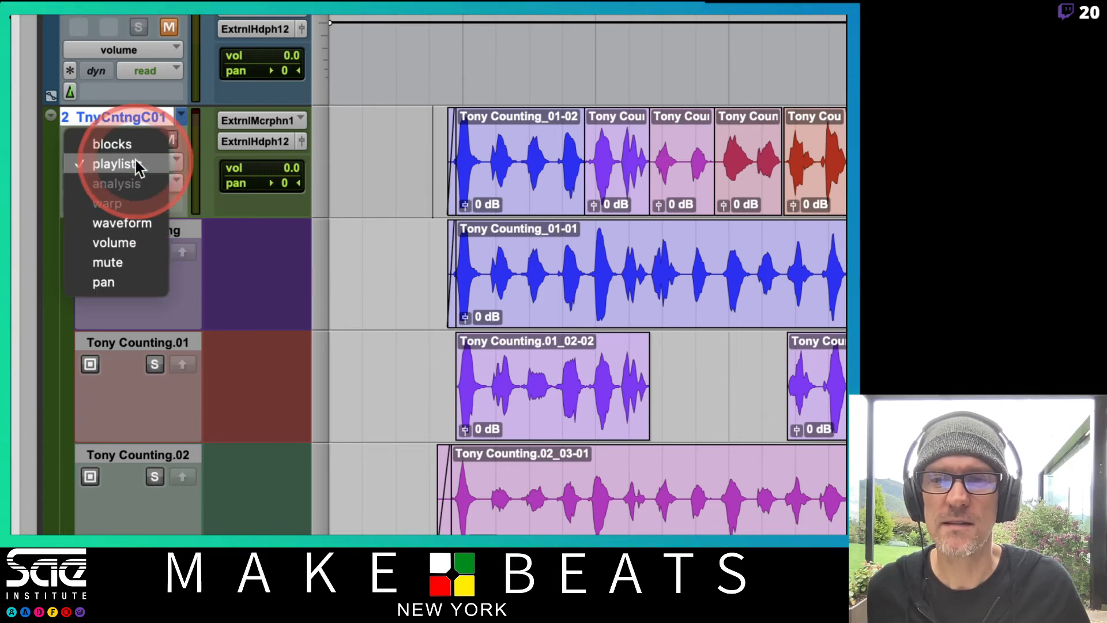
pyautogui.click(129, 224)
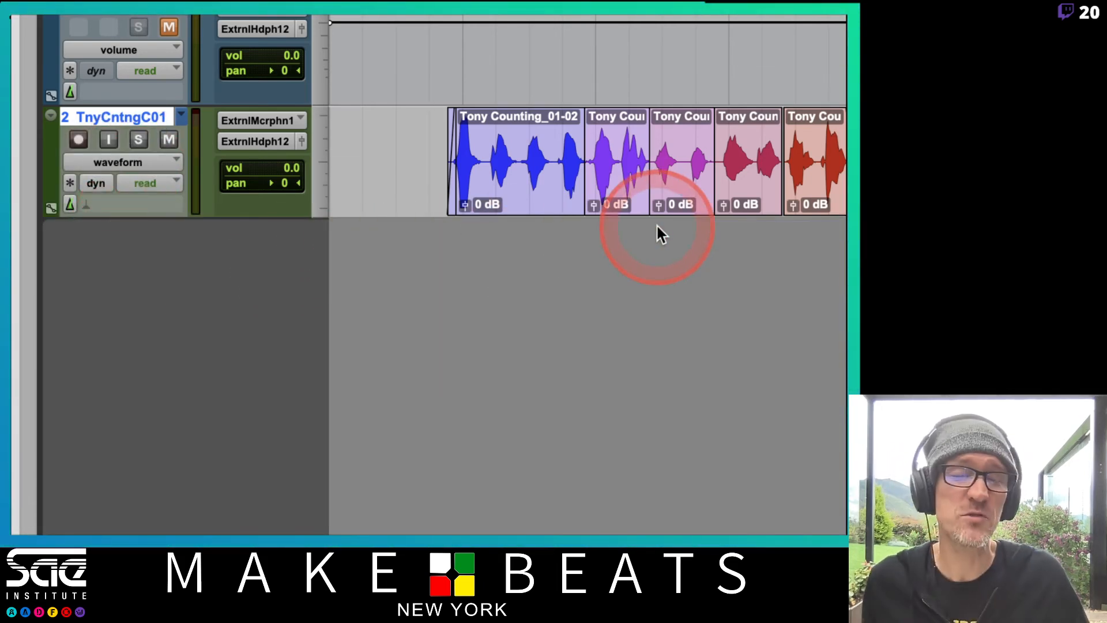
pyautogui.click(316, 153)
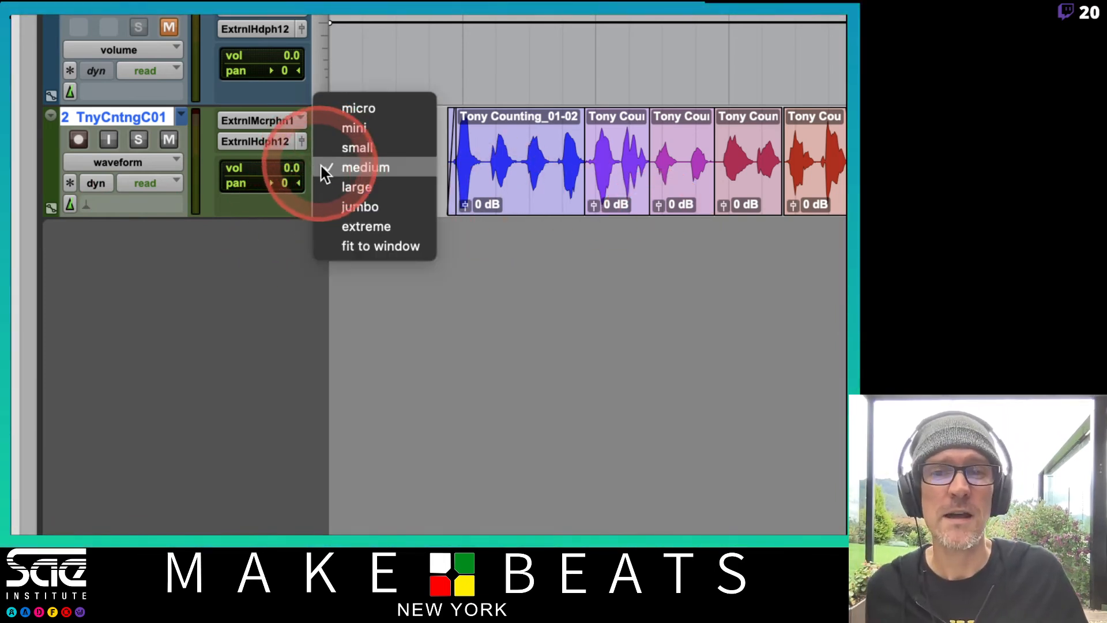
pyautogui.click(327, 186)
pyautogui.click(327, 198)
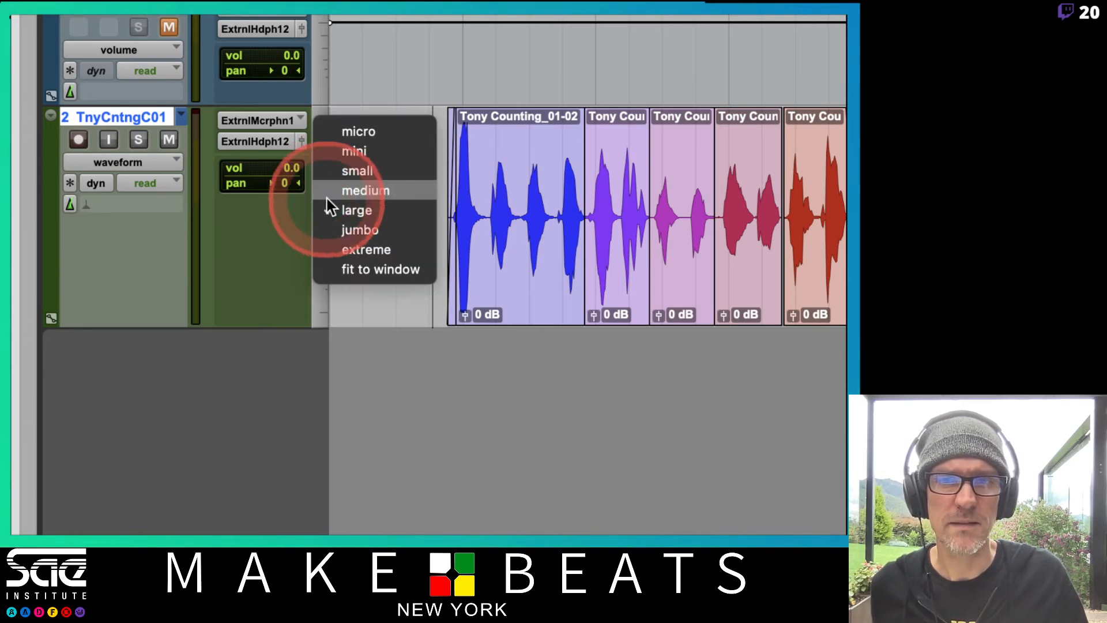
pyautogui.click(330, 229)
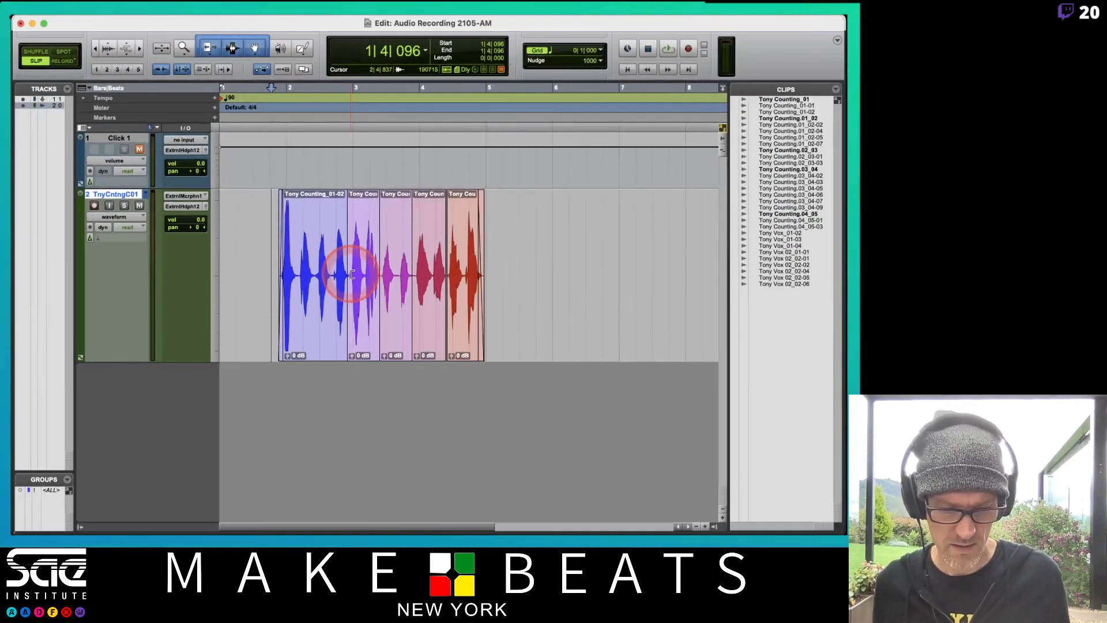
# Hide the clip list and the track list to widen the edit area around the comp clips
pyautogui.press('t')
pyautogui.press('t')
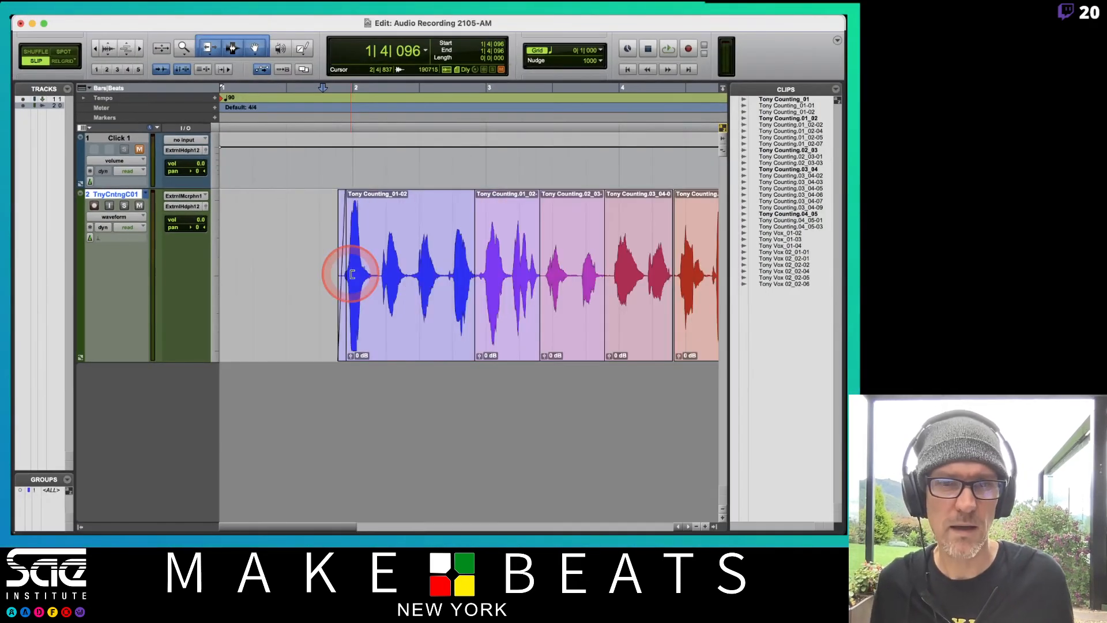
pyautogui.press('r')
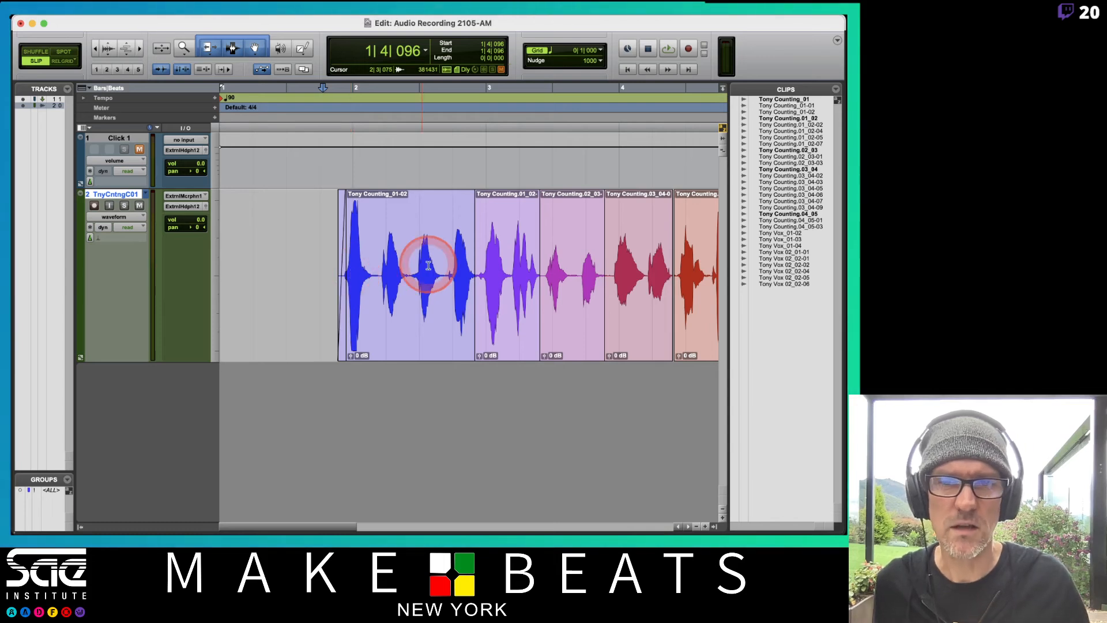
pyautogui.hscroll(5, 429, 262)
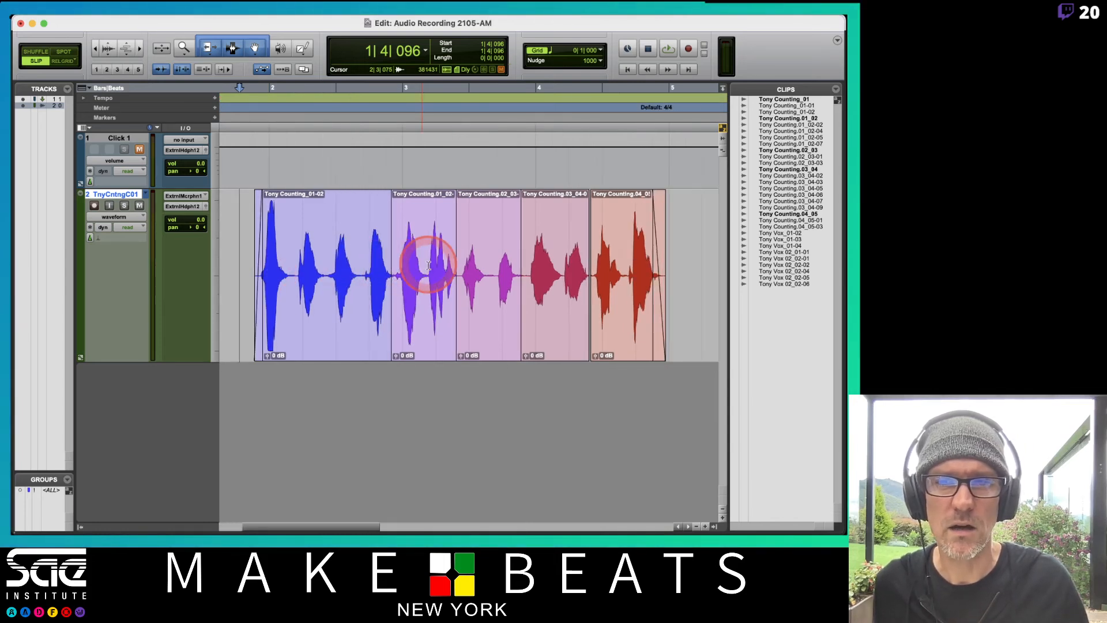
pyautogui.click(713, 527)
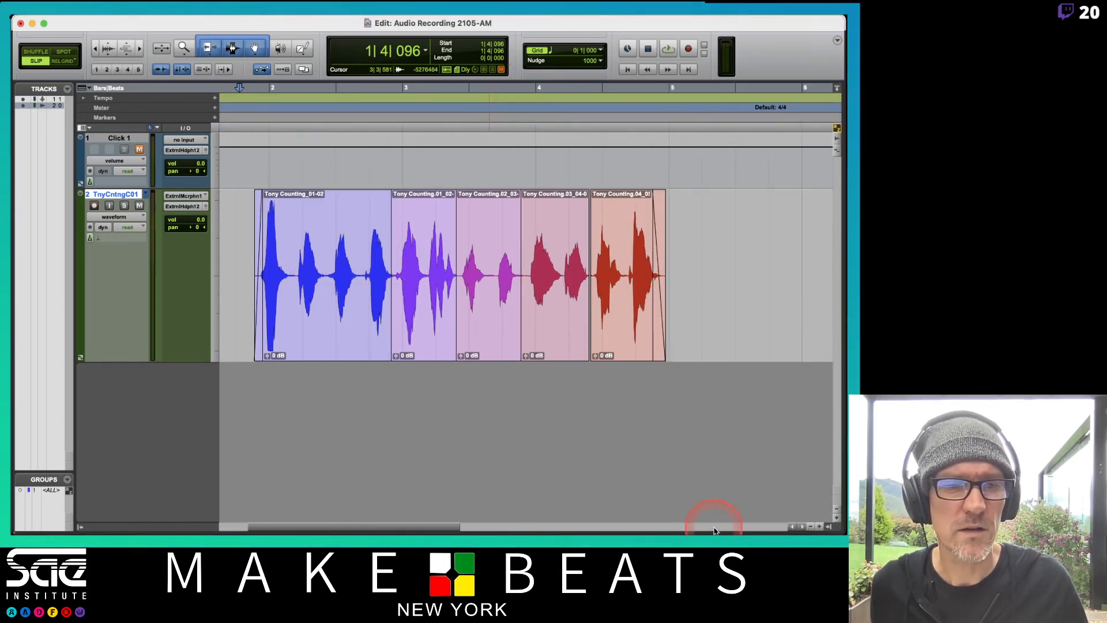
pyautogui.click(80, 527)
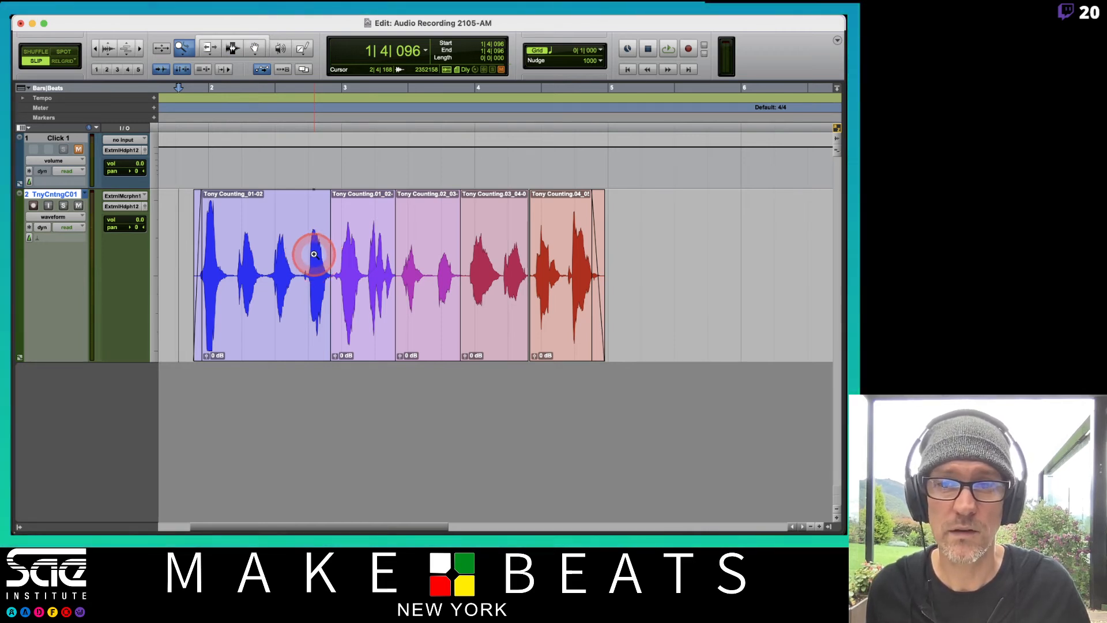
# Trim the boundary between the first and second comp clips slightly later and add a crossfade about 164 ticks long across it
pyautogui.click(348, 265)
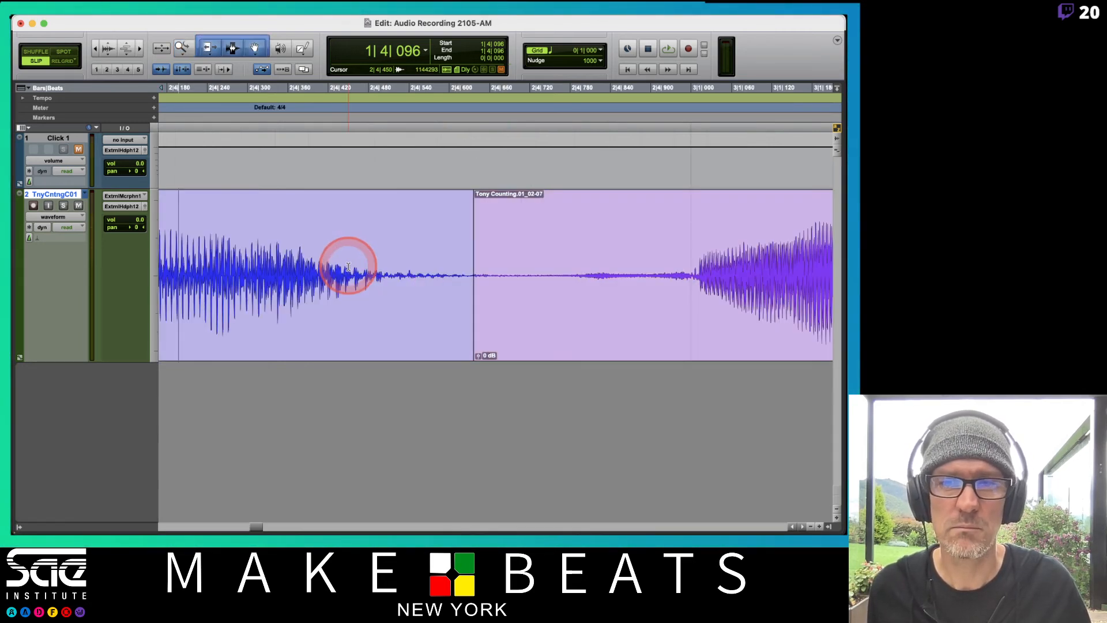
pyautogui.moveTo(480, 275)
pyautogui.mouseDown()
pyautogui.moveTo(341, 286)
pyautogui.moveTo(507, 279)
pyautogui.moveTo(528, 288)
pyautogui.moveTo(496, 275)
pyautogui.moveTo(519, 275)
pyautogui.moveTo(487, 276)
pyautogui.mouseUp()
pyautogui.click(462, 284)
pyautogui.click(521, 278)
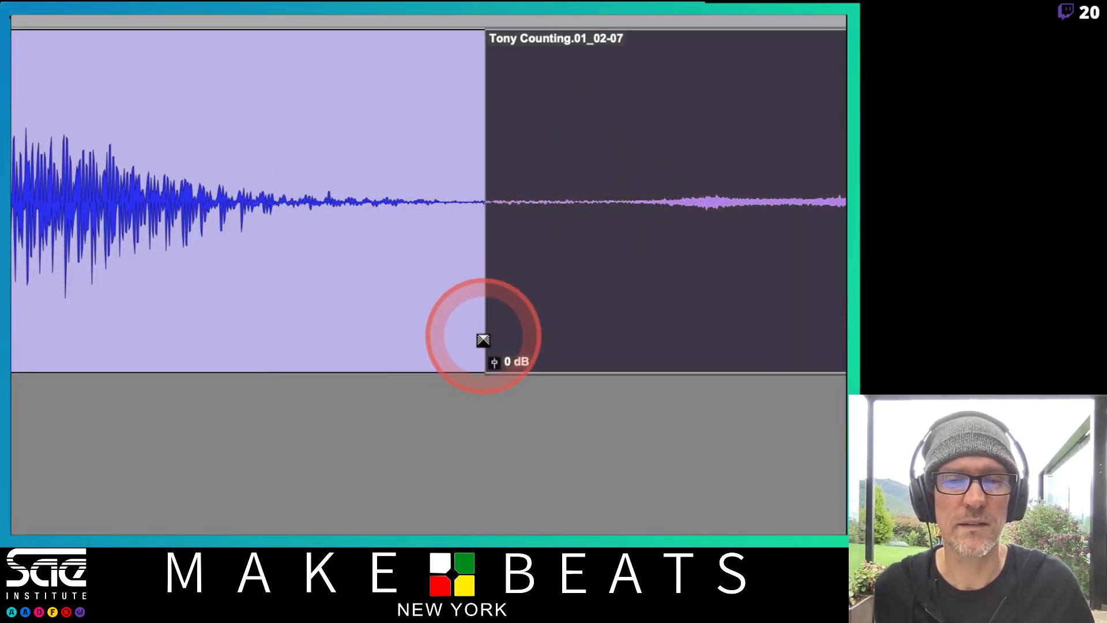
pyautogui.moveTo(483, 340); pyautogui.dragTo(593, 337)
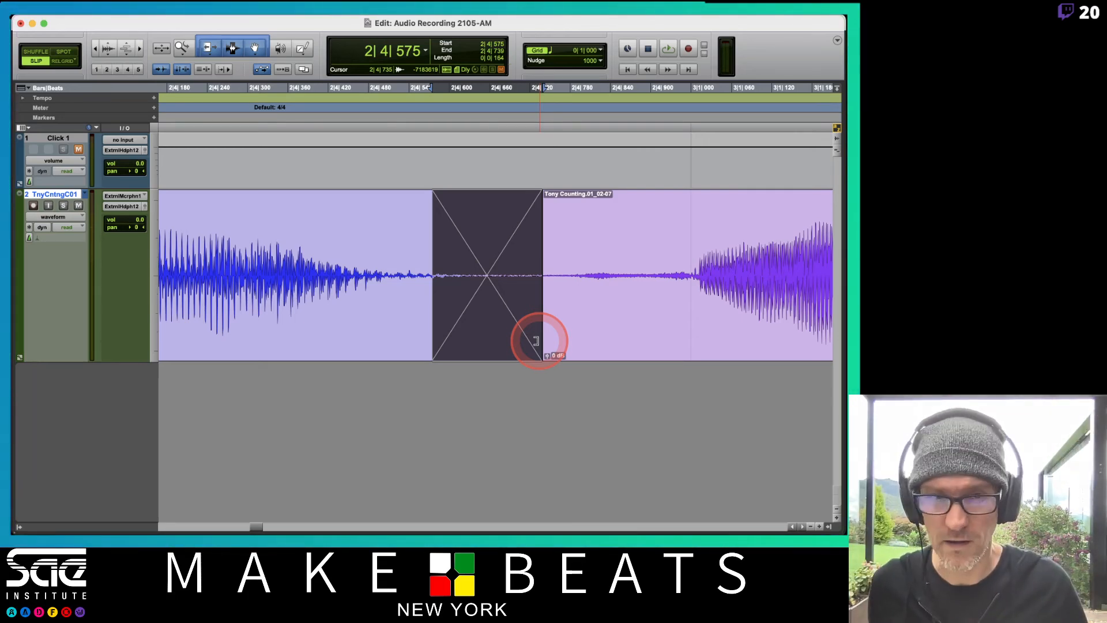
# Place the playback start in the empty space before the first comp clip's fade-in, at about 1|4|185
pyautogui.hscroll(5, 537, 340)
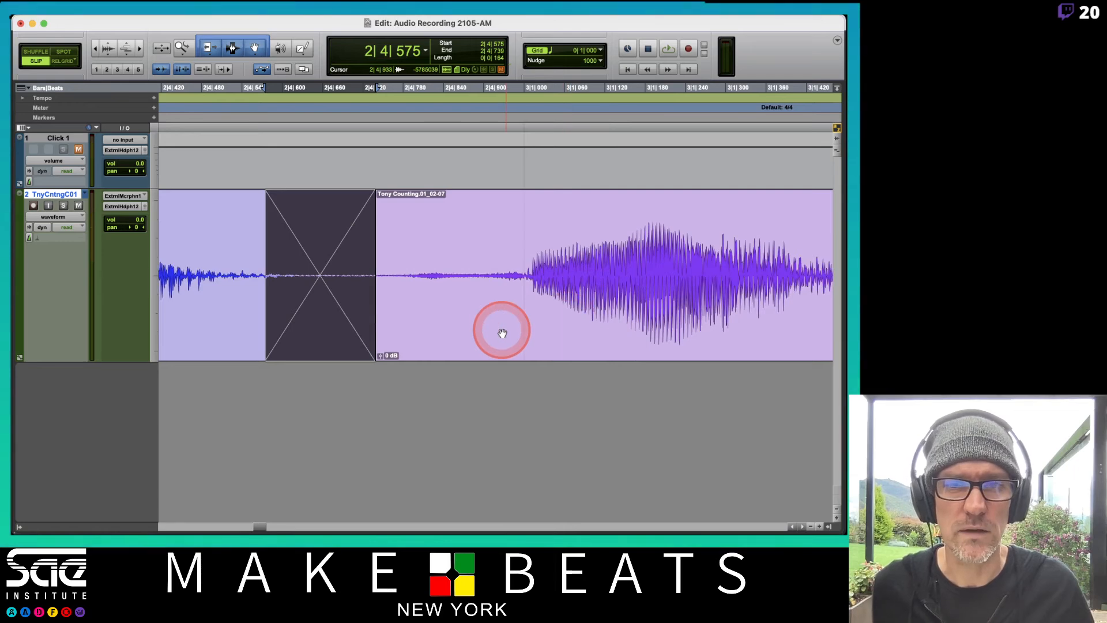
pyautogui.hscroll(-5, 493, 330)
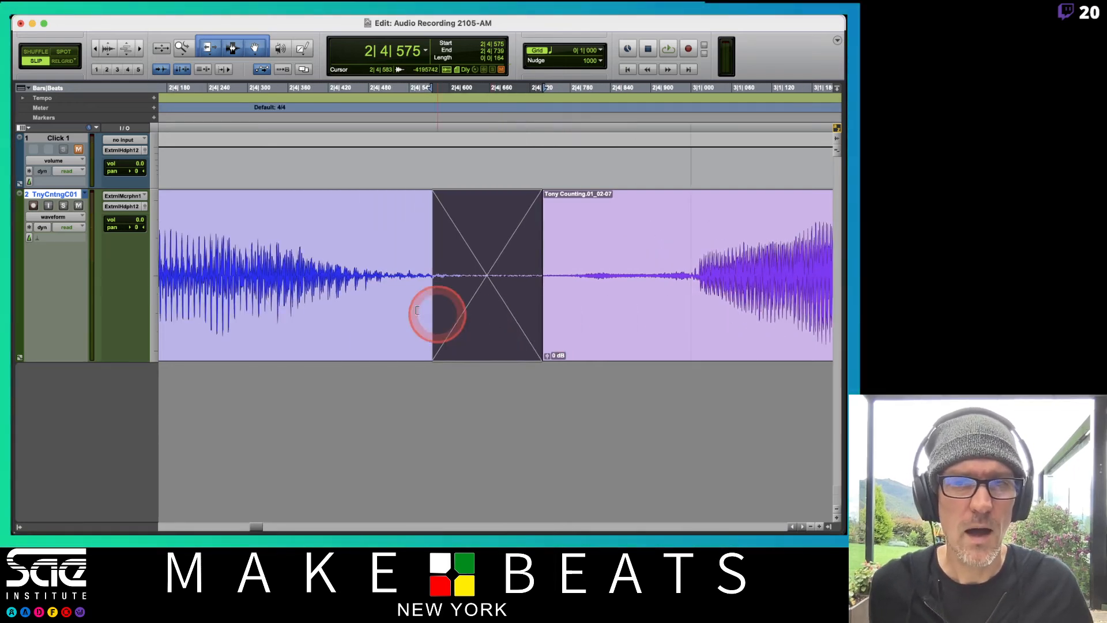
pyautogui.click(358, 322)
pyautogui.hscroll(-15, 358, 322)
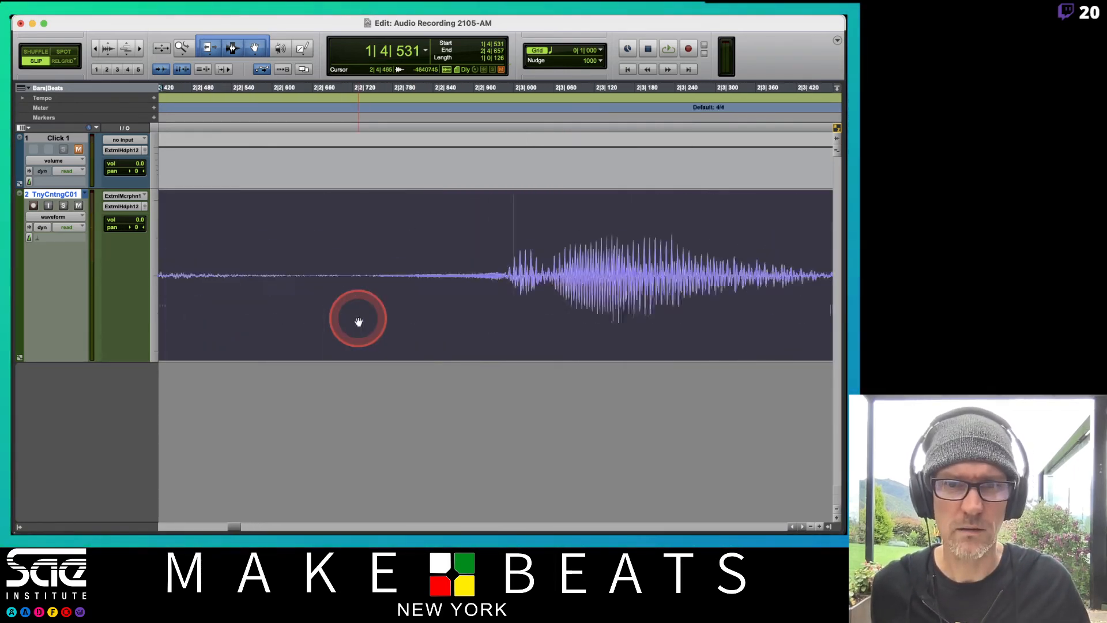
pyautogui.hscroll(-5, 358, 322)
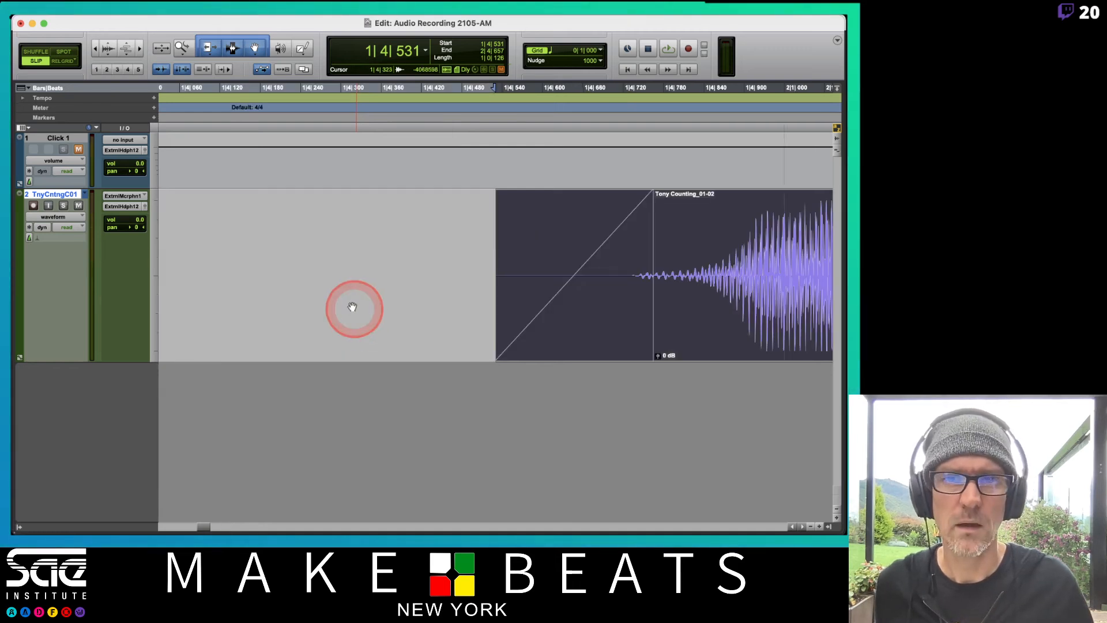
pyautogui.click(264, 240)
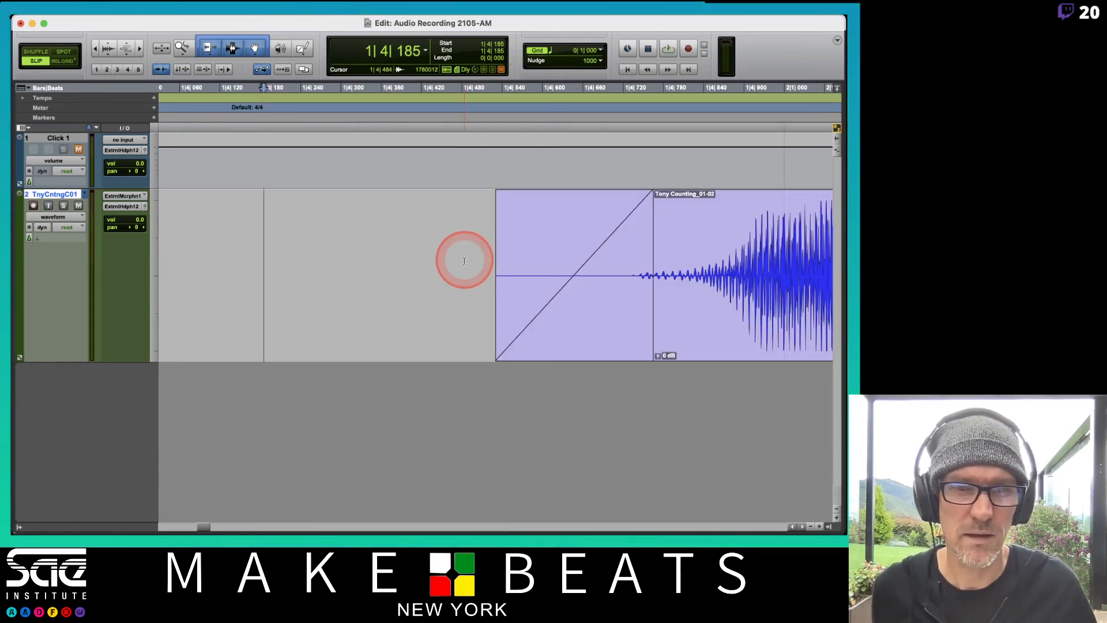
# Select the first comp clip and set the comp track's height to extreme
pyautogui.hscroll(5, 464, 260)
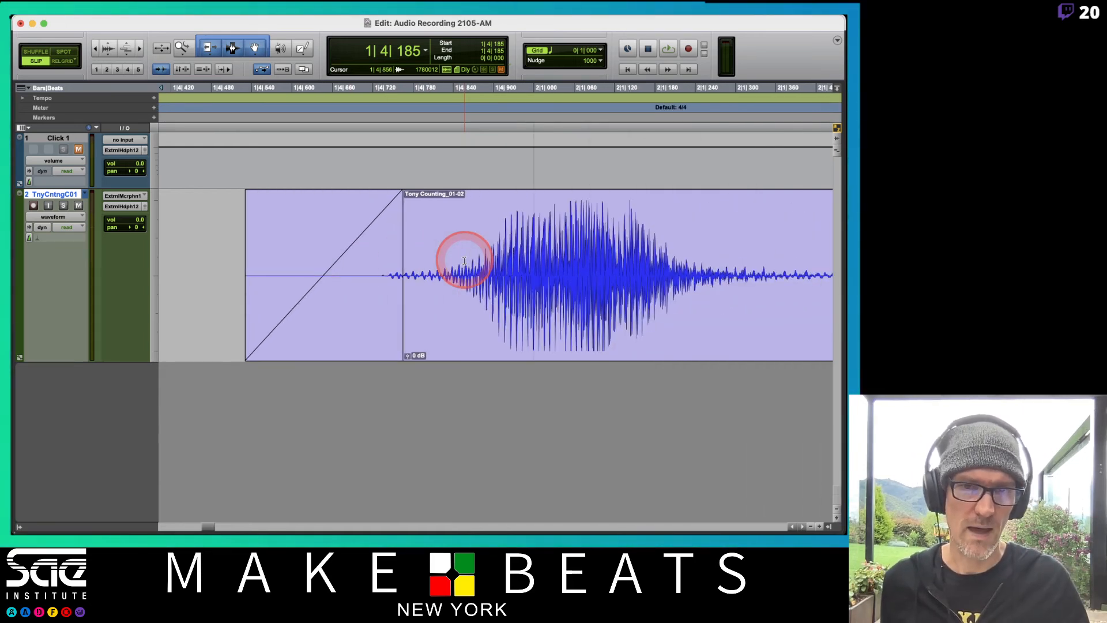
pyautogui.click(473, 333)
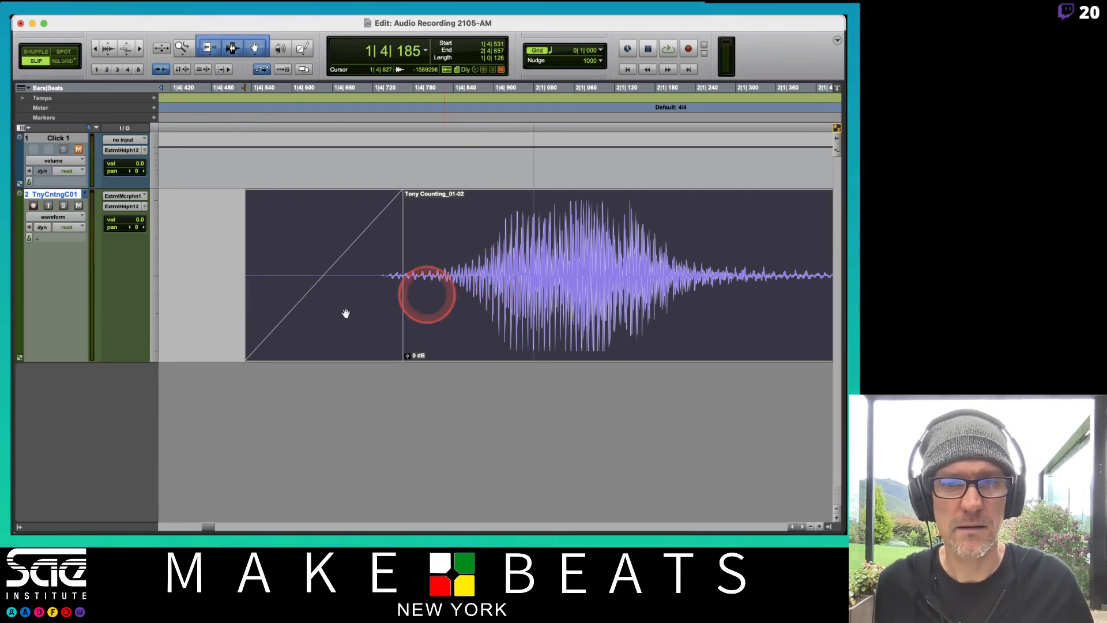
pyautogui.click(157, 273)
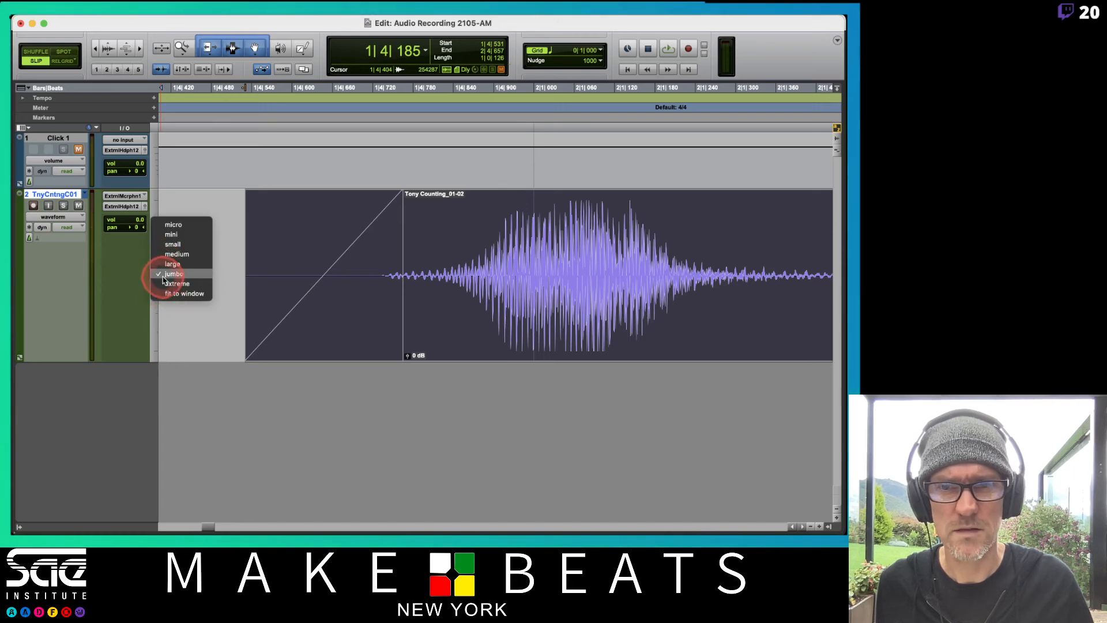
pyautogui.click(168, 283)
pyautogui.hscroll(2, 512, 314)
pyautogui.scroll(-2, 510, 317)
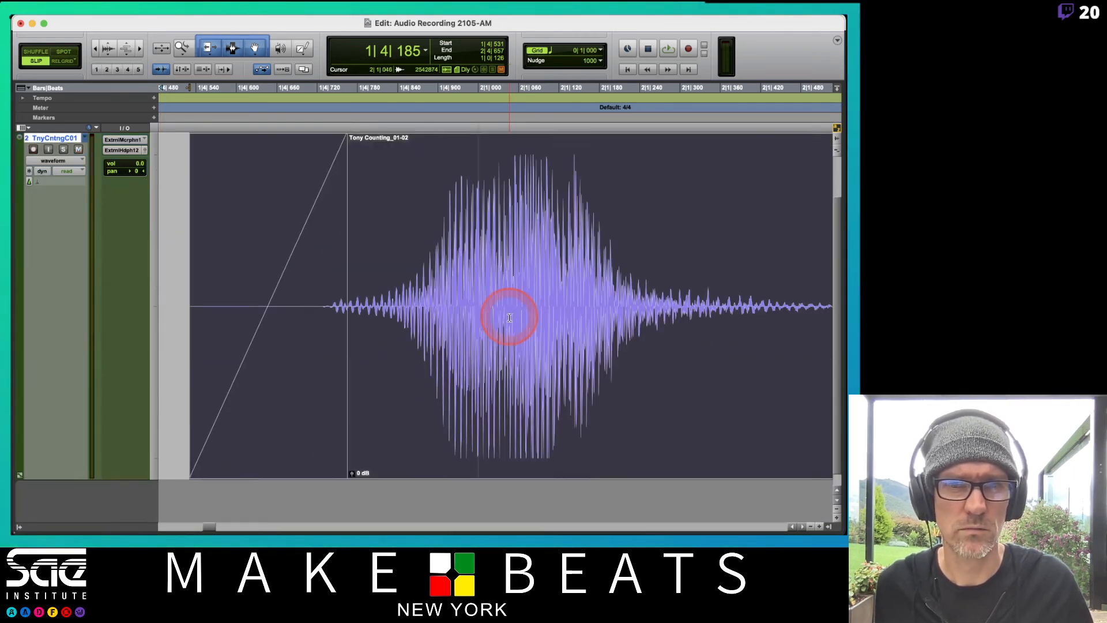
# Examine the first comp clip's enlarged waveform, its fade-in and the crossfade into the second clip
pyautogui.scroll(1, 509, 317)
pyautogui.scroll(-1, 509, 317)
pyautogui.scroll(2, 509, 318)
pyautogui.scroll(-2, 509, 318)
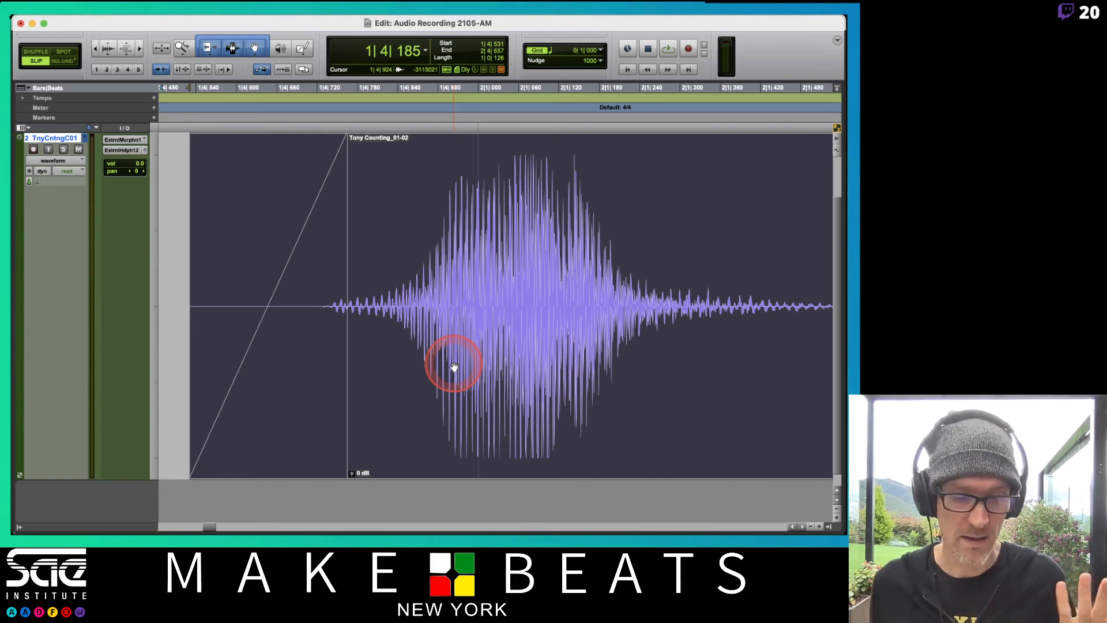
pyautogui.hscroll(-5, 454, 367)
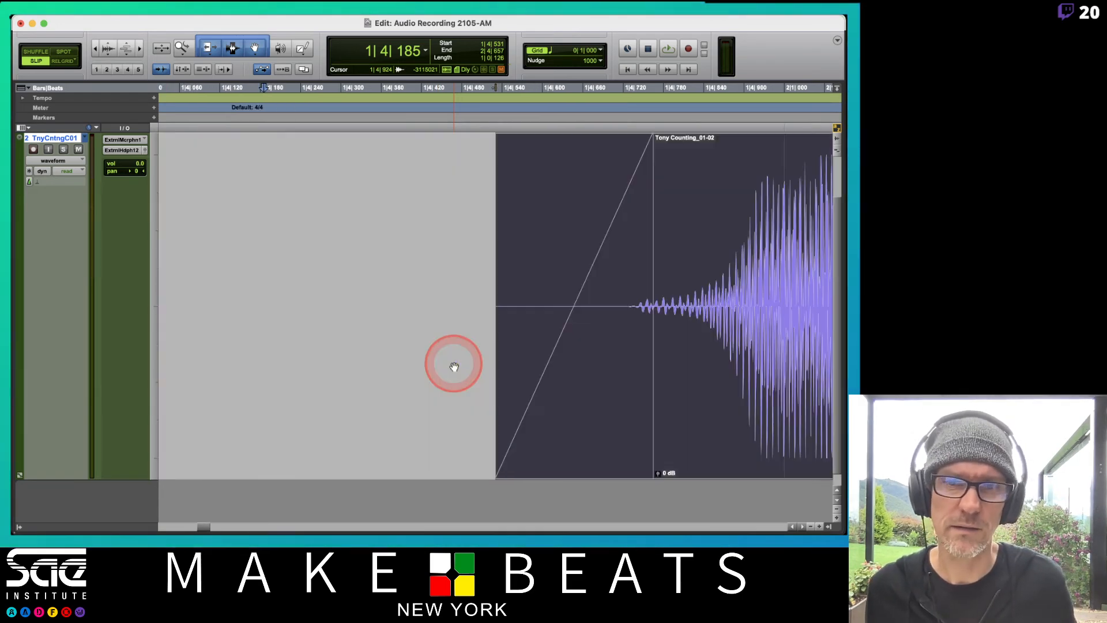
pyautogui.hscroll(5, 455, 367)
pyautogui.hscroll(-5, 455, 367)
pyautogui.hscroll(5, 454, 366)
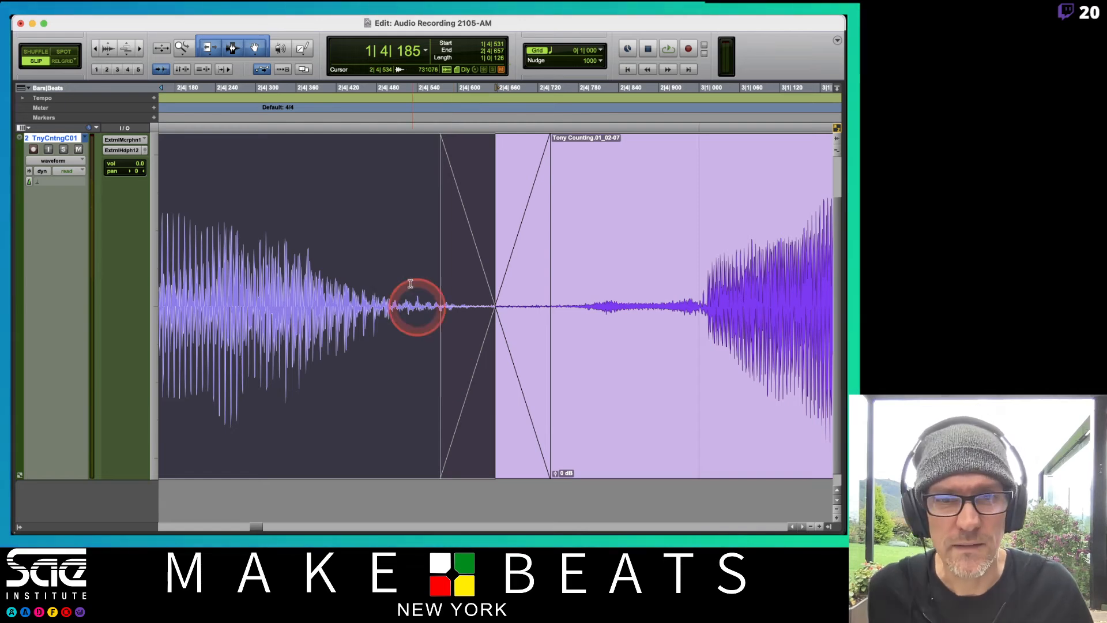
# Trim the boundary between the second and third comp clips to about 3|2|645 and add a crossfade about 94 ticks long
pyautogui.click(665, 418)
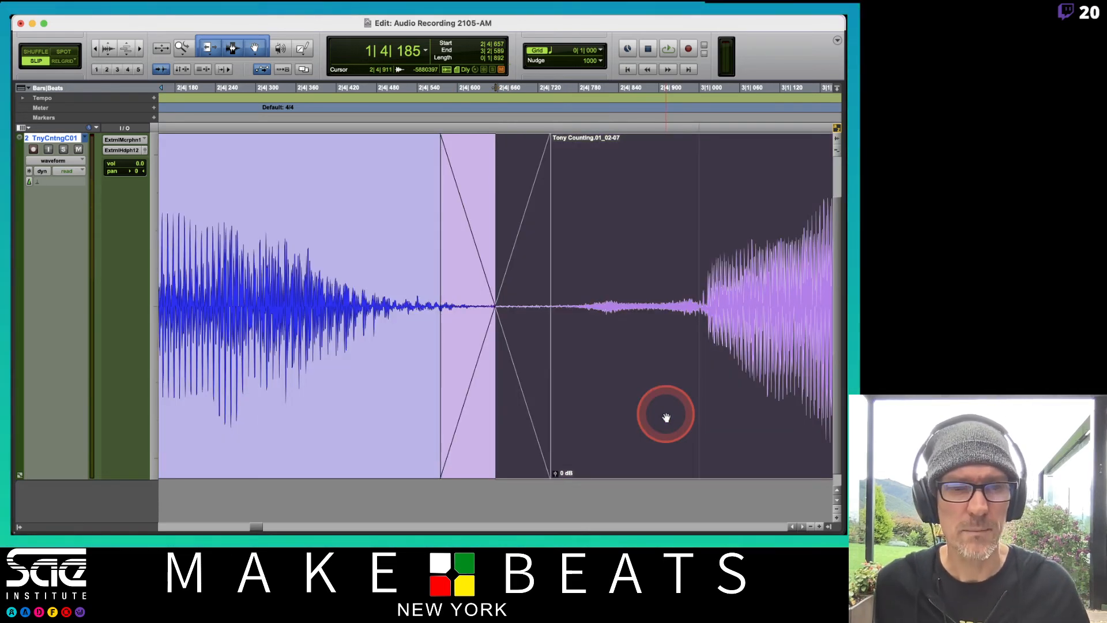
pyautogui.hscroll(5, 666, 418)
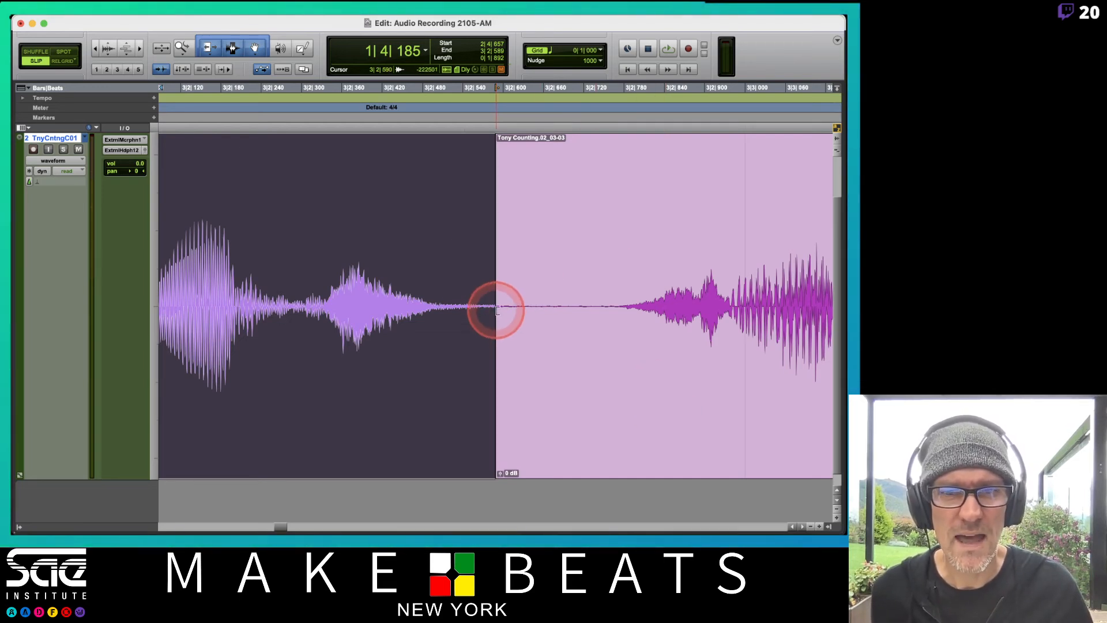
pyautogui.moveTo(491, 314); pyautogui.dragTo(531, 349)
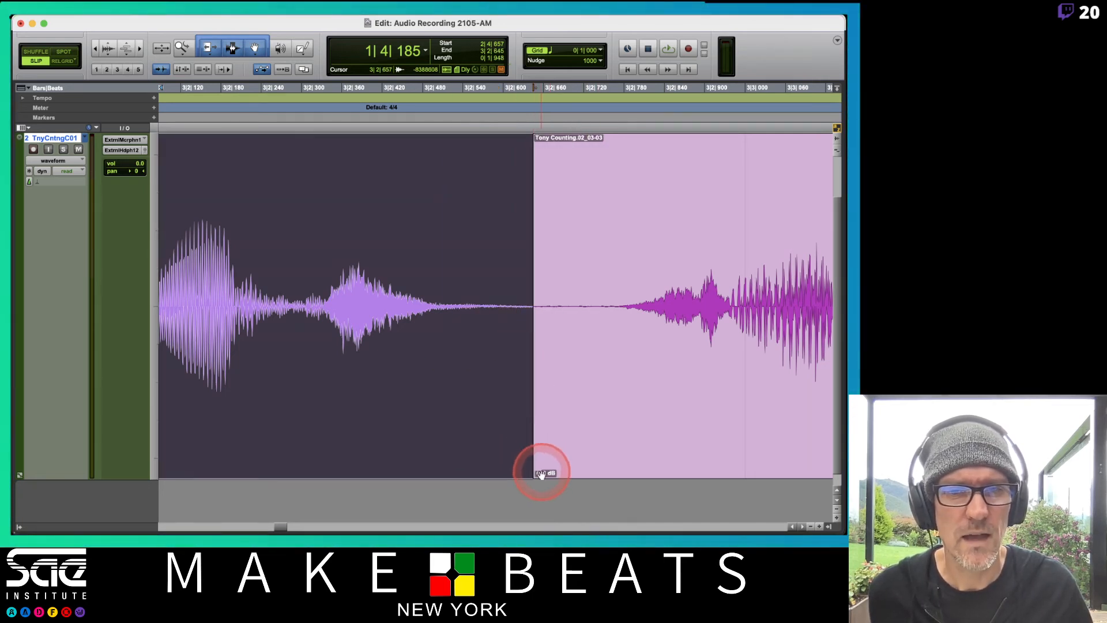
pyautogui.moveTo(533, 468); pyautogui.dragTo(567, 473)
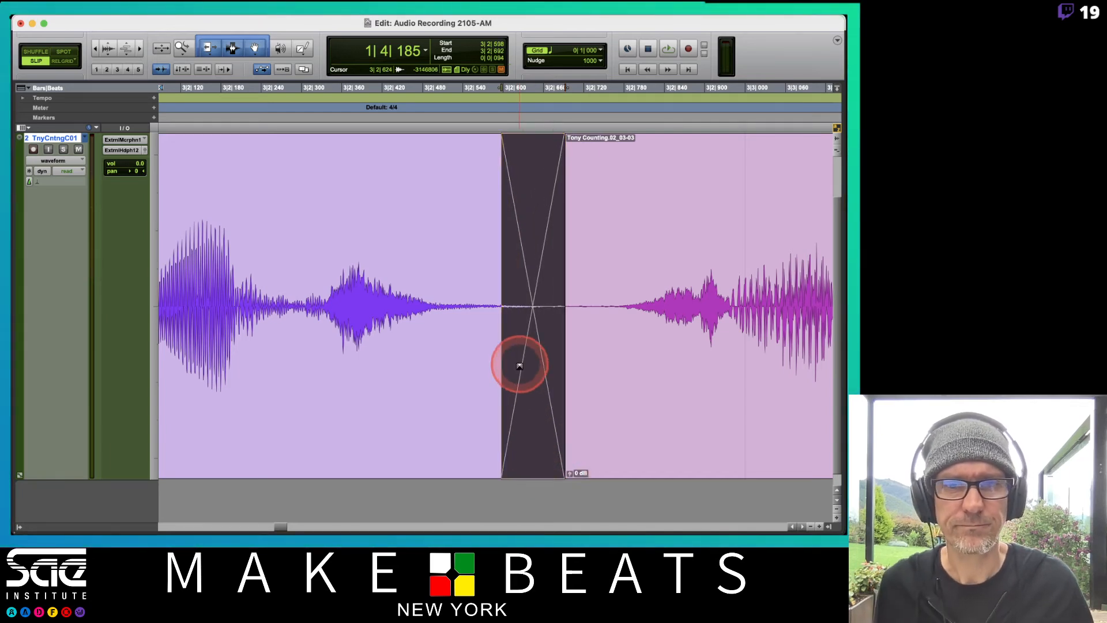
# Lengthen the crossfade between the second and third clips to about 163 ticks, shift it to start at about 3|2|541, and play the comp
pyautogui.moveTo(534, 439)
pyautogui.mouseDown()
pyautogui.moveTo(482, 445)
pyautogui.moveTo(515, 447)
pyautogui.mouseUp()
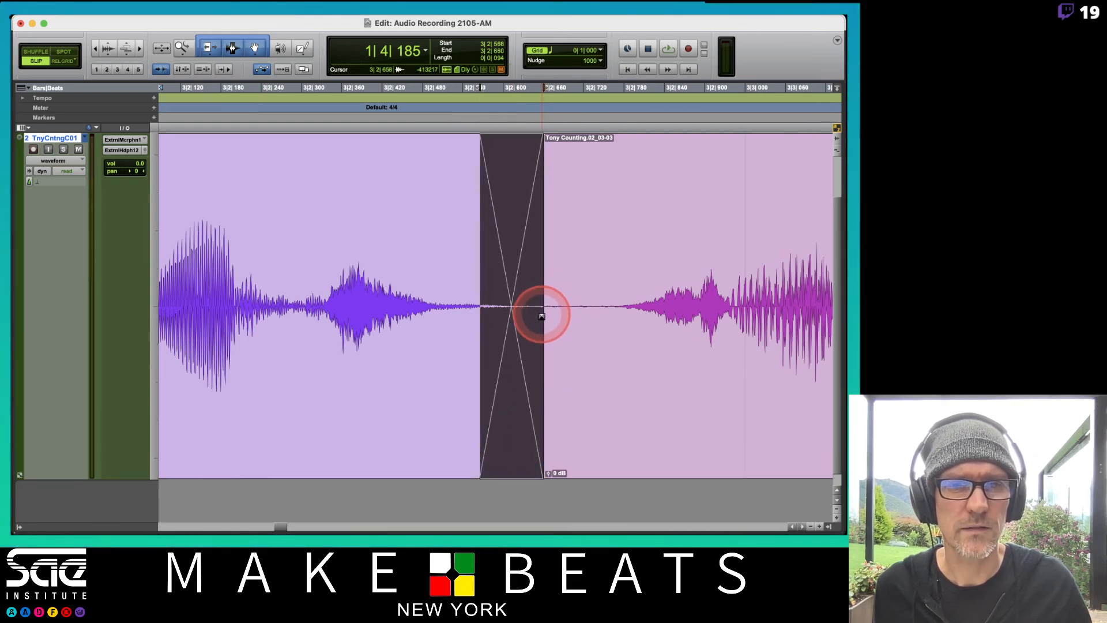
pyautogui.moveTo(539, 365); pyautogui.dragTo(579, 438)
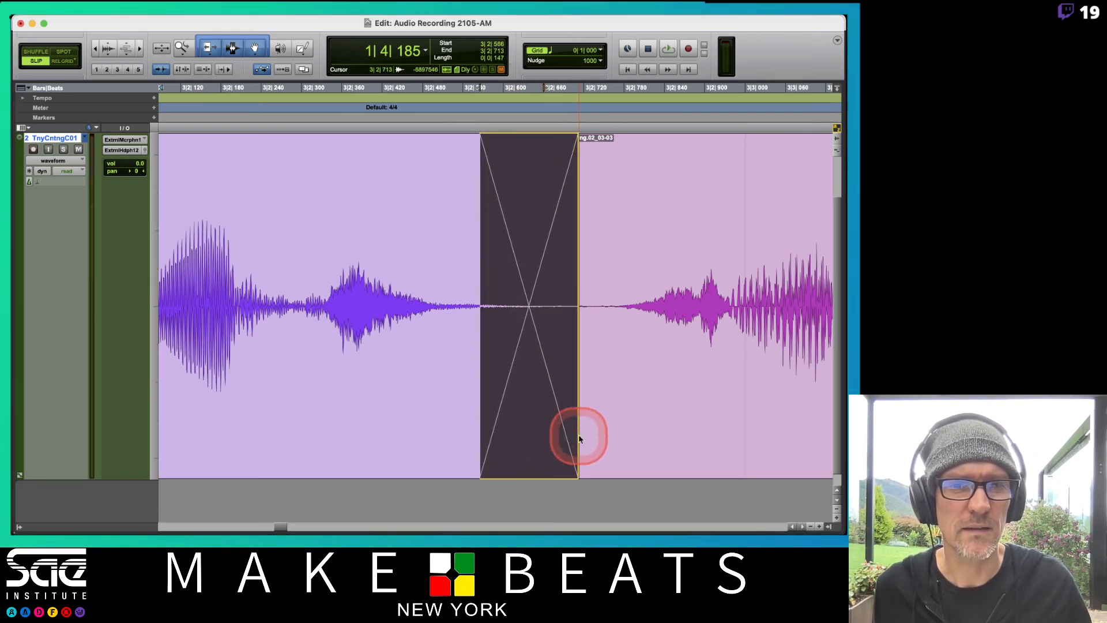
pyautogui.click(501, 437)
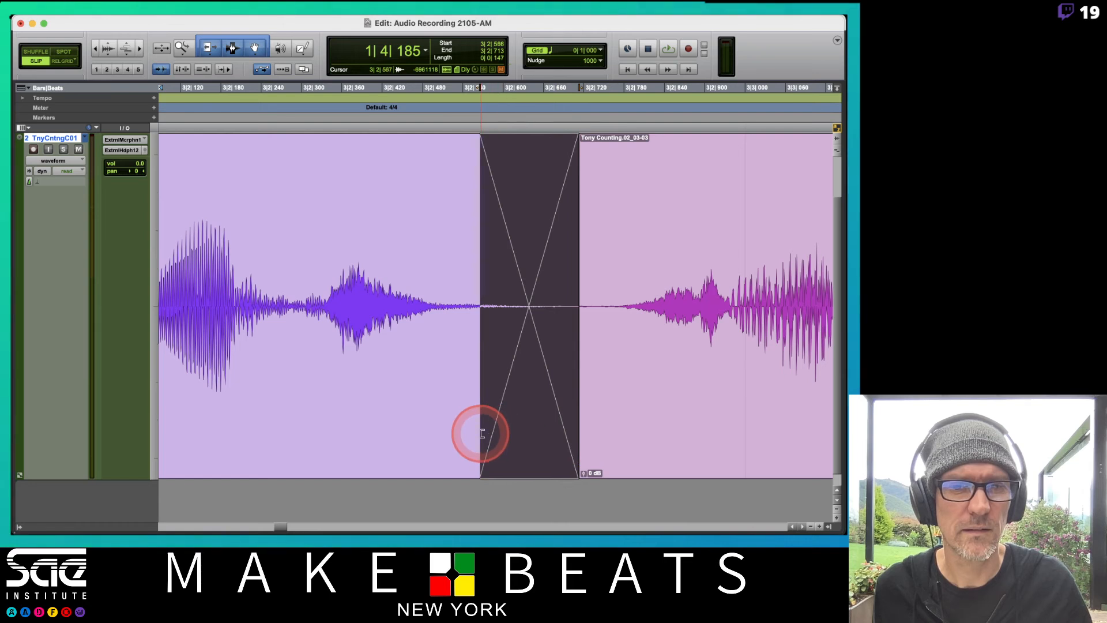
pyautogui.moveTo(482, 433); pyautogui.dragTo(471, 435)
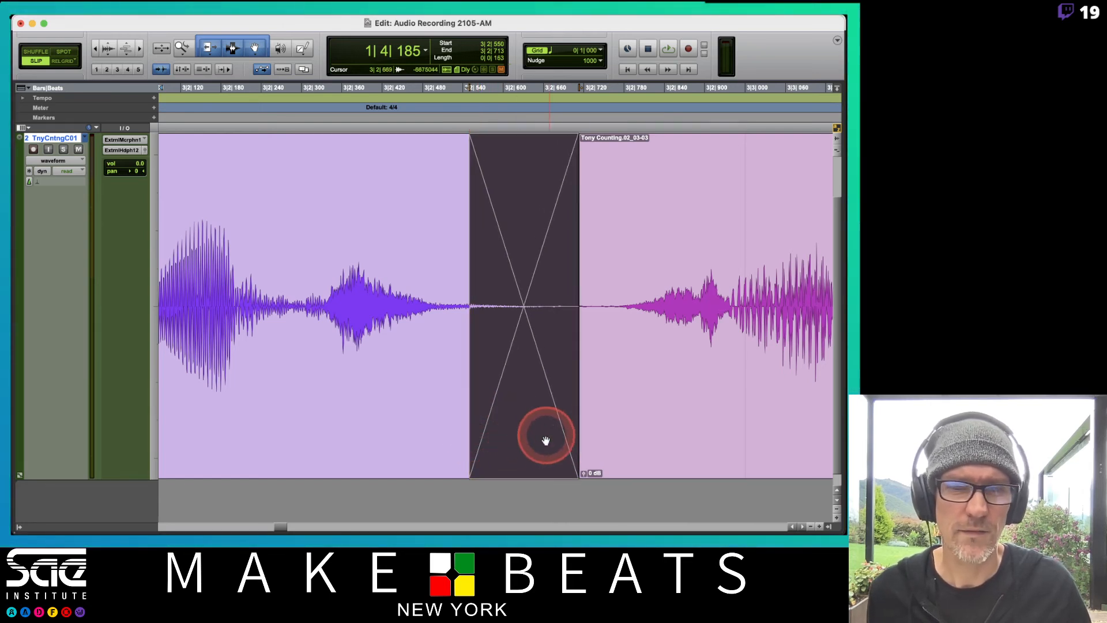
pyautogui.moveTo(529, 459)
pyautogui.mouseDown()
pyautogui.moveTo(623, 459)
pyautogui.moveTo(527, 465)
pyautogui.moveTo(588, 465)
pyautogui.moveTo(526, 470)
pyautogui.moveTo(578, 480)
pyautogui.moveTo(603, 469)
pyautogui.moveTo(536, 469)
pyautogui.moveTo(591, 474)
pyautogui.moveTo(544, 469)
pyautogui.moveTo(528, 480)
pyautogui.mouseUp()
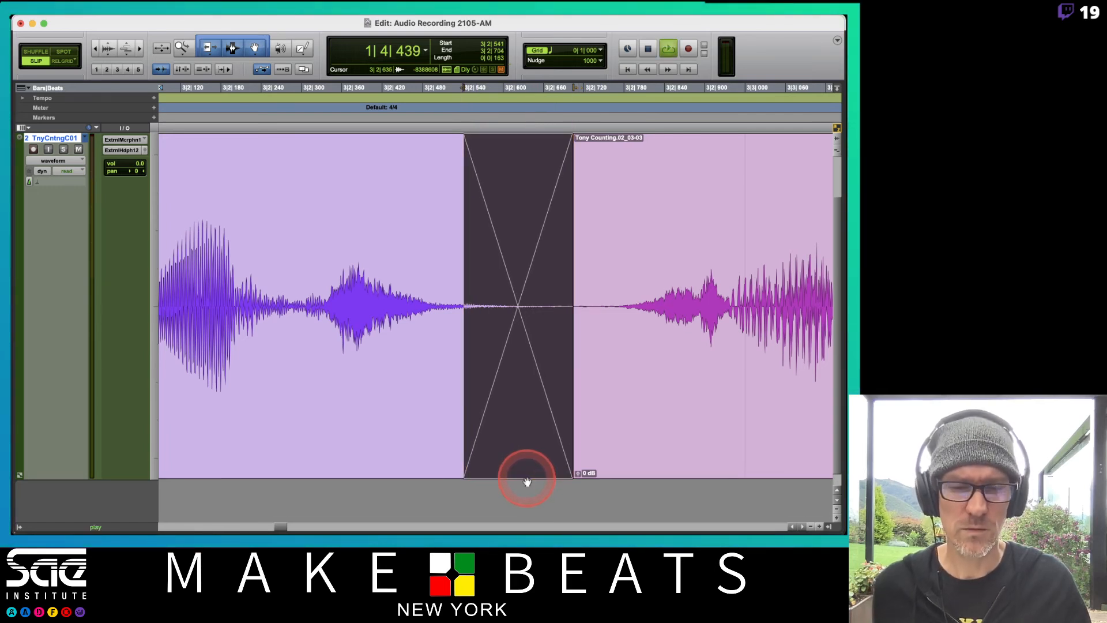
pyautogui.press('space')
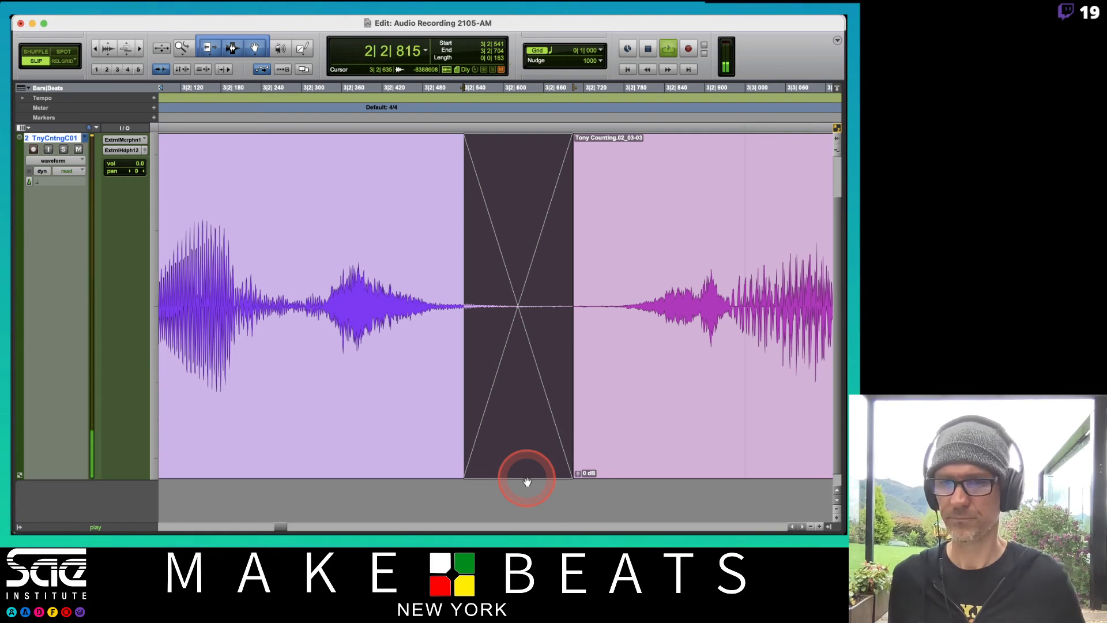
# Undo the last few edits to the crossfade between the second and third clips and redo them
pyautogui.press('r')
pyautogui.press('r')
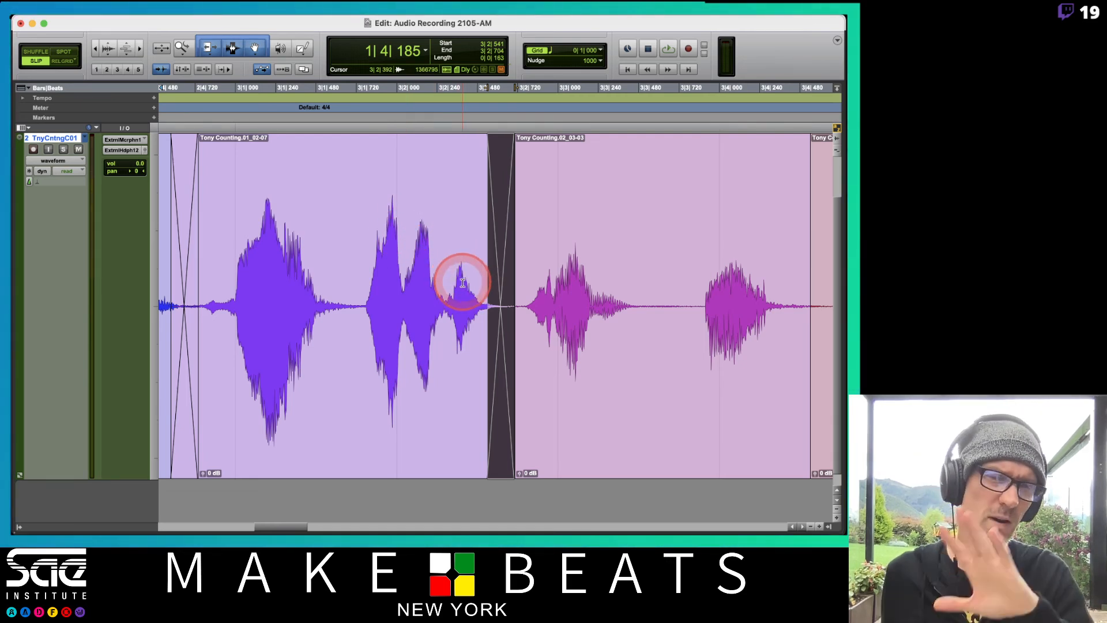
pyautogui.press('super+z')
pyautogui.press('super+z')
pyautogui.press('super+z')
pyautogui.press('super+z')
pyautogui.press('super+z')
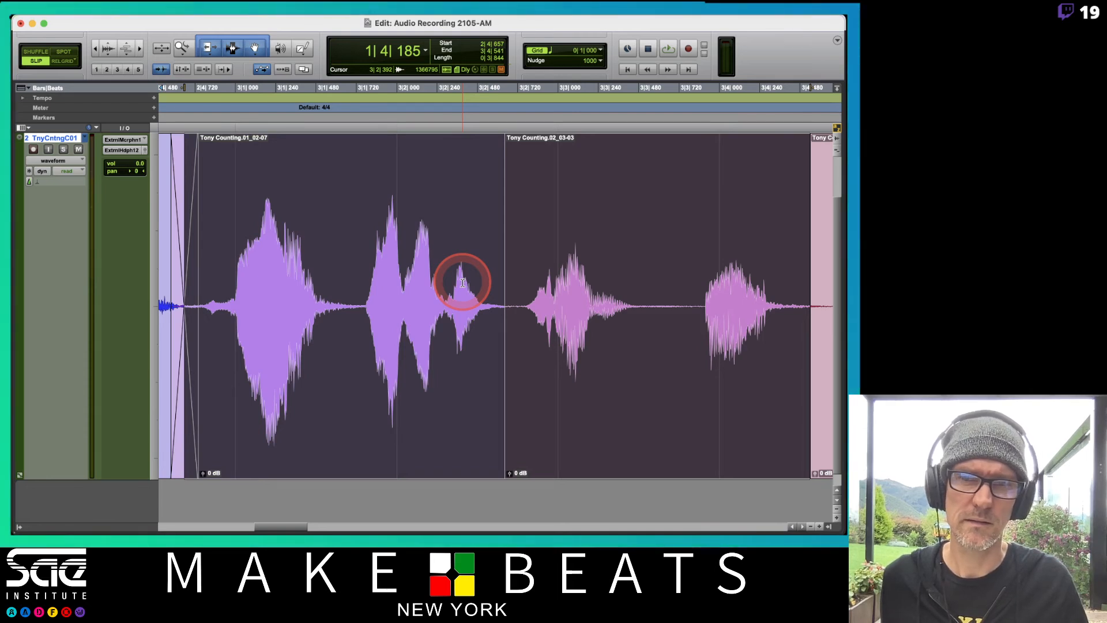
pyautogui.press('super+shift+z')
pyautogui.press('super+shift+z')
pyautogui.press('super+shift+z')
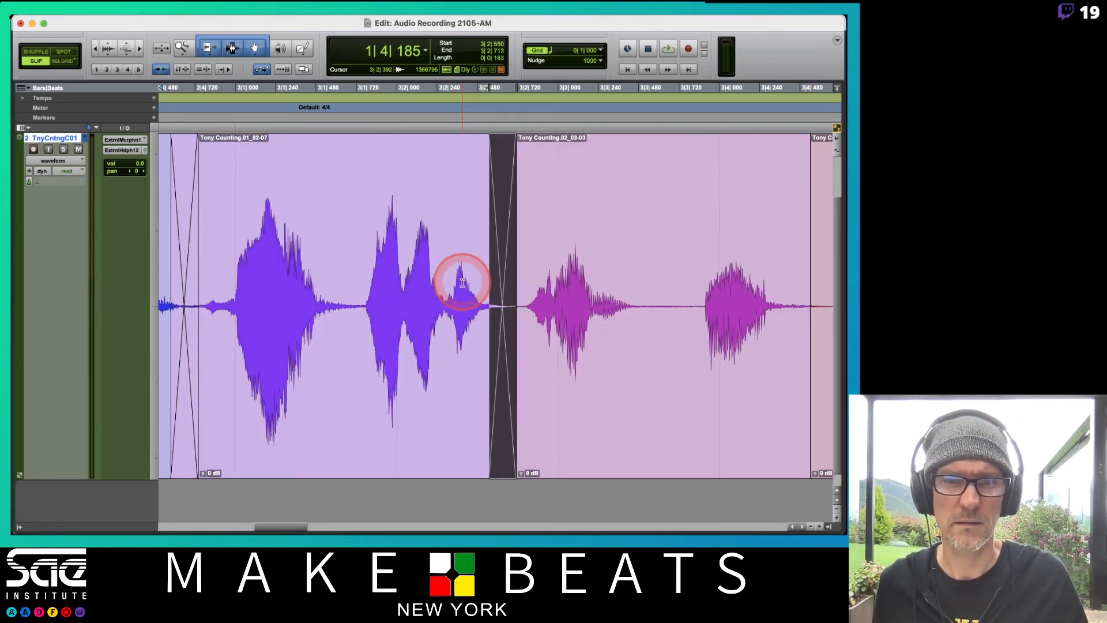
pyautogui.press('super+shift+z')
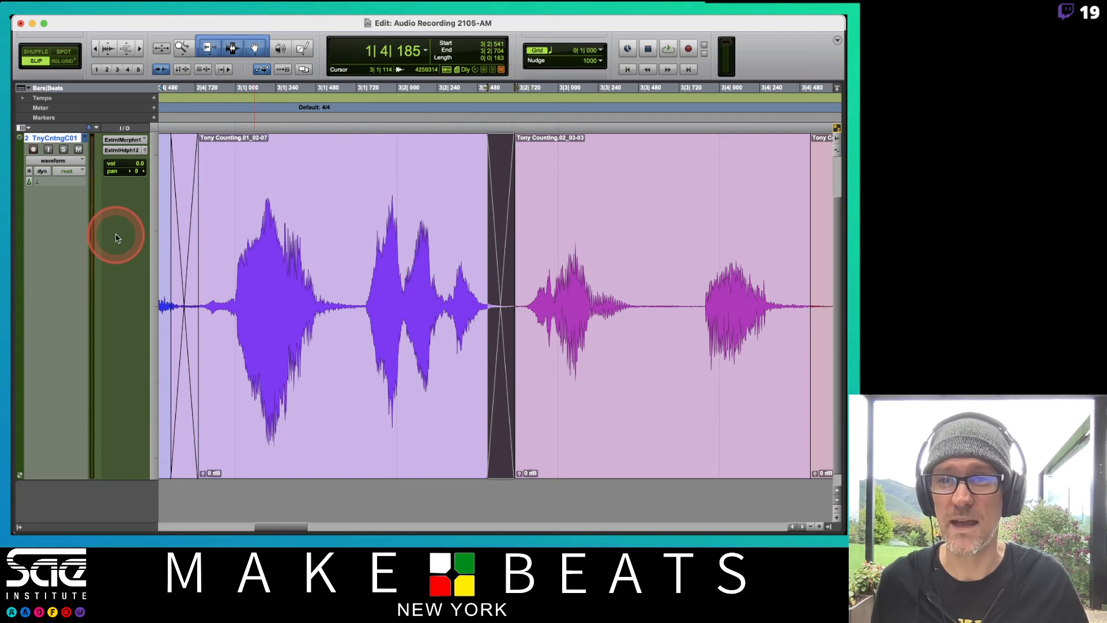
# Duplicate the current comp playlist as Comp.02, keeping the suggested name
pyautogui.click(85, 140)
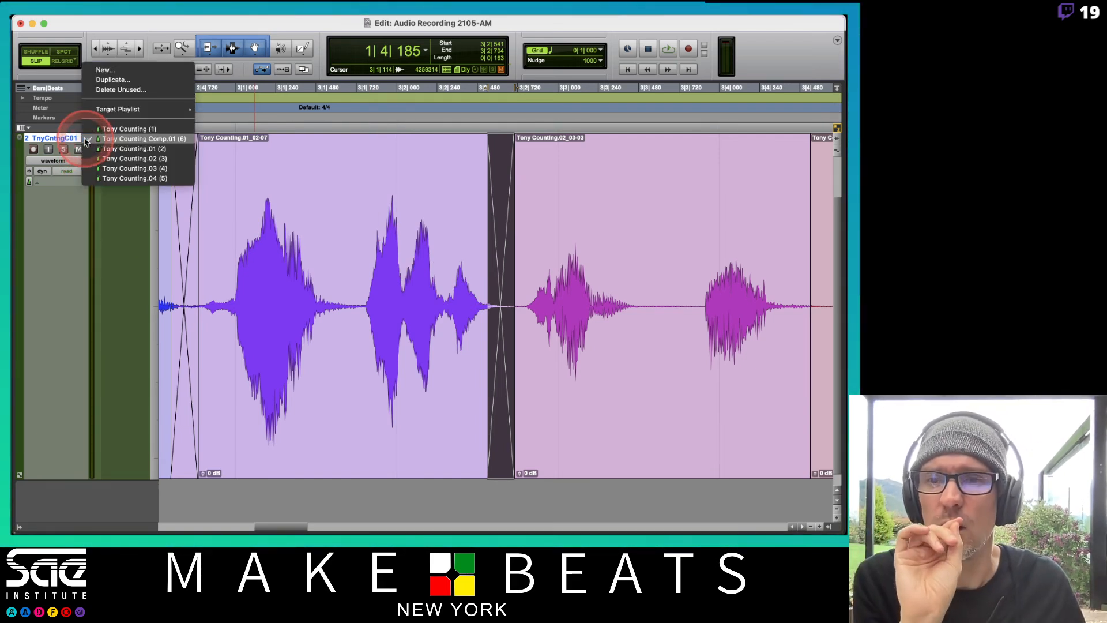
pyautogui.click(123, 81)
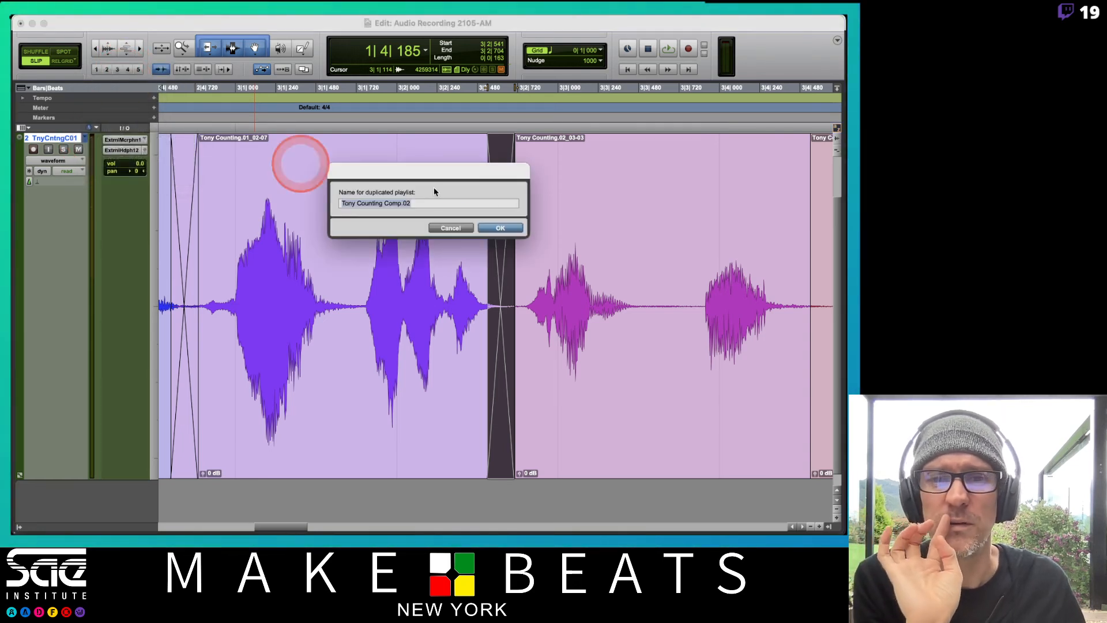
pyautogui.click(490, 231)
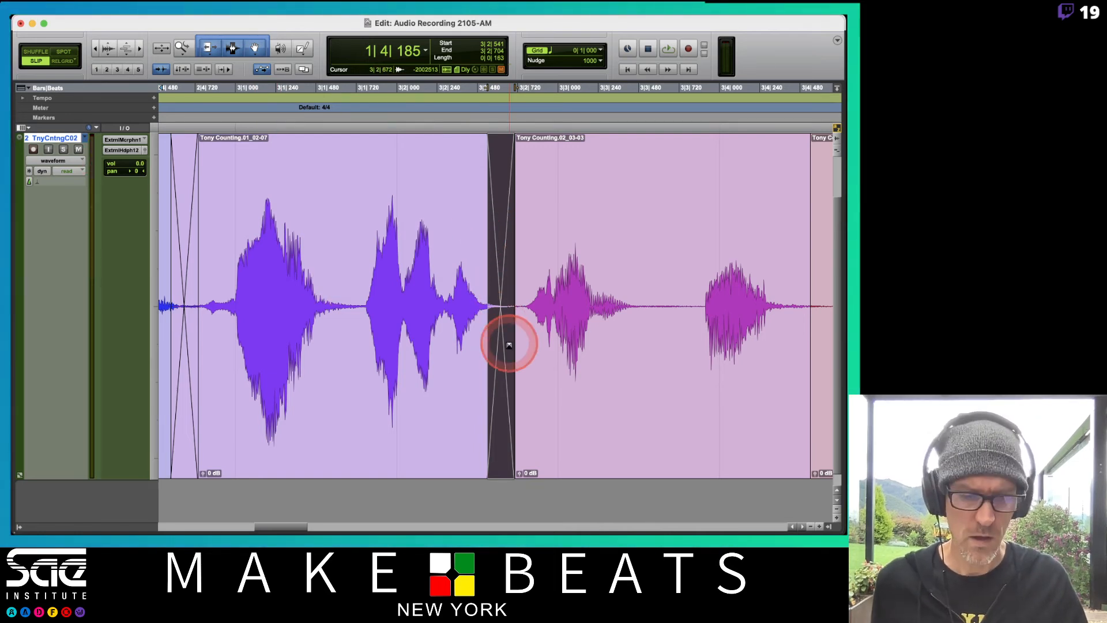
# Switch the track back to the Comp.01 playlist and delete the crossfades at both ends of the second clip
pyautogui.click(87, 141)
pyautogui.click(112, 122)
pyautogui.click(470, 432)
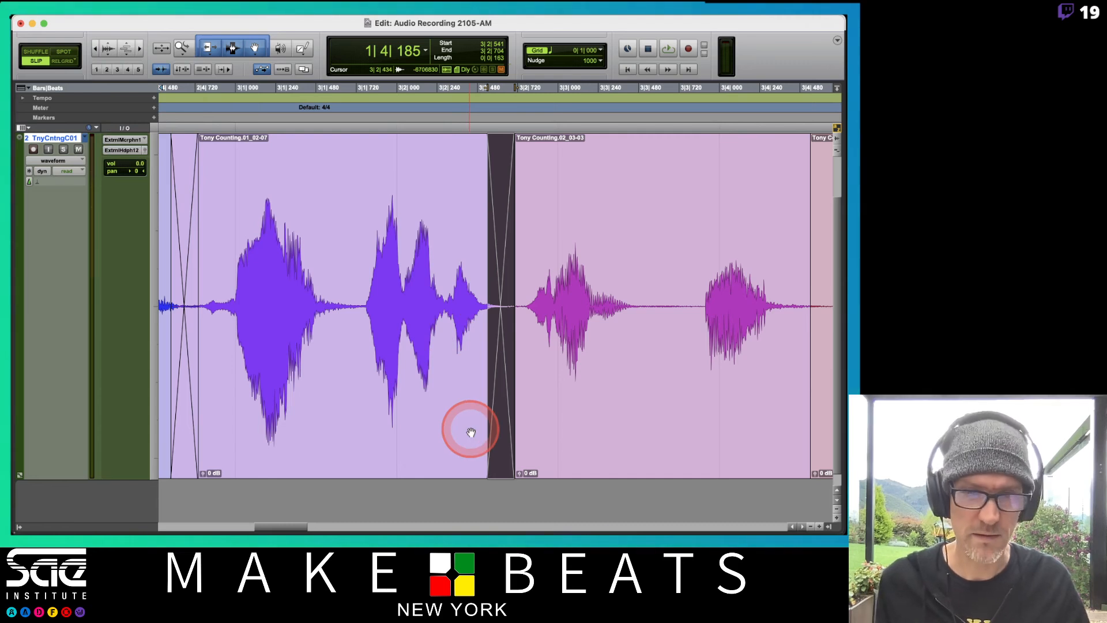
pyautogui.press('Delete')
pyautogui.click(178, 460)
pyautogui.press('Delete')
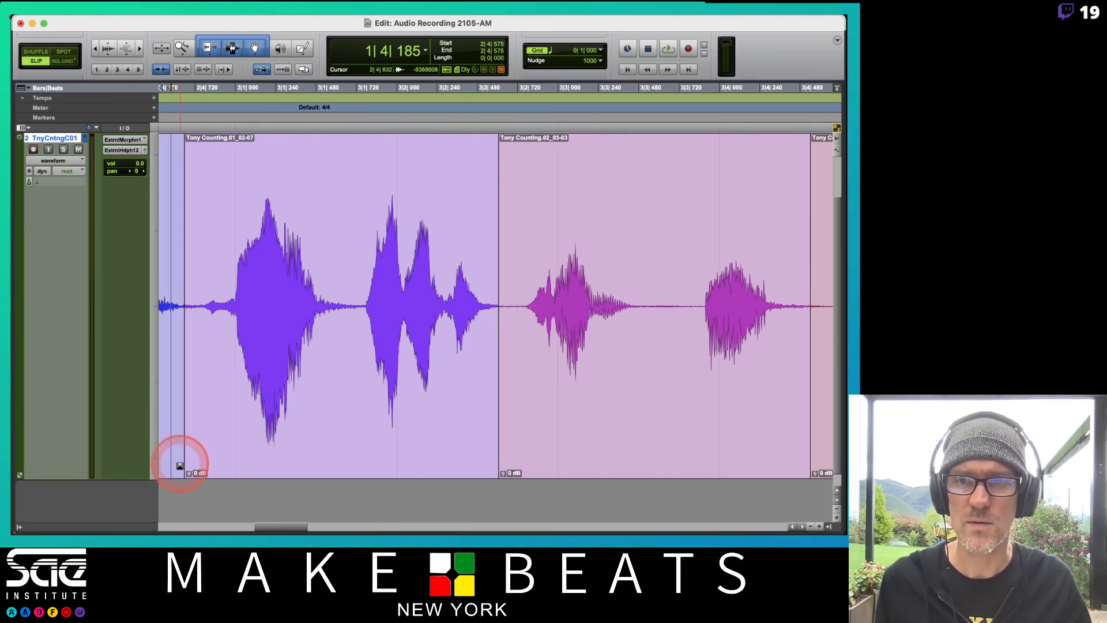
pyautogui.click(341, 346)
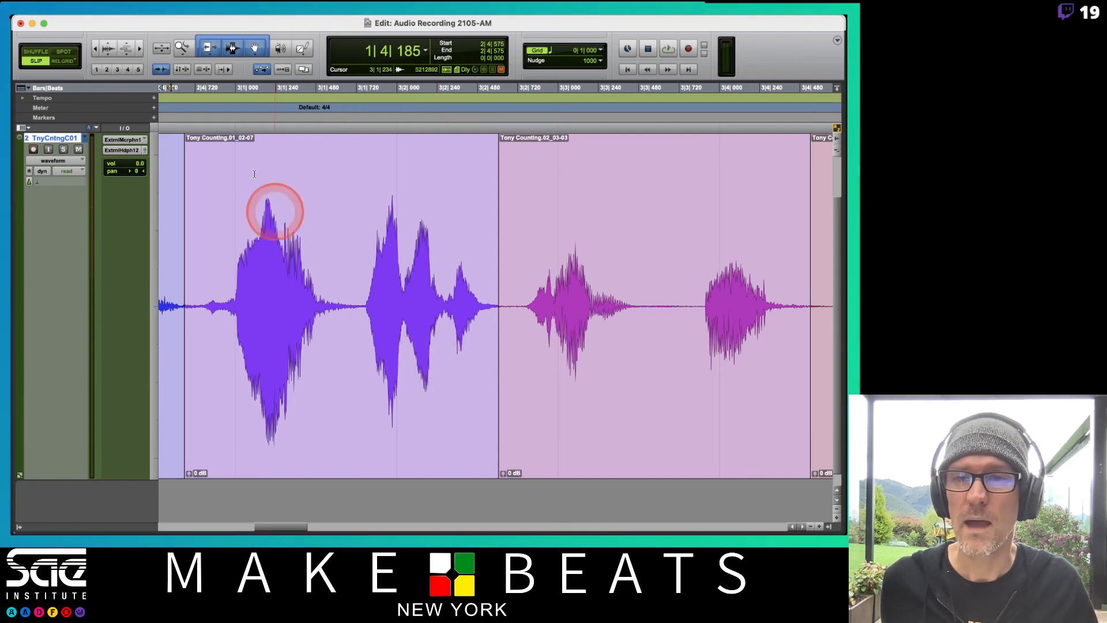
# Switch the track to the Comp.02 playlist and select its third clip
pyautogui.click(89, 141)
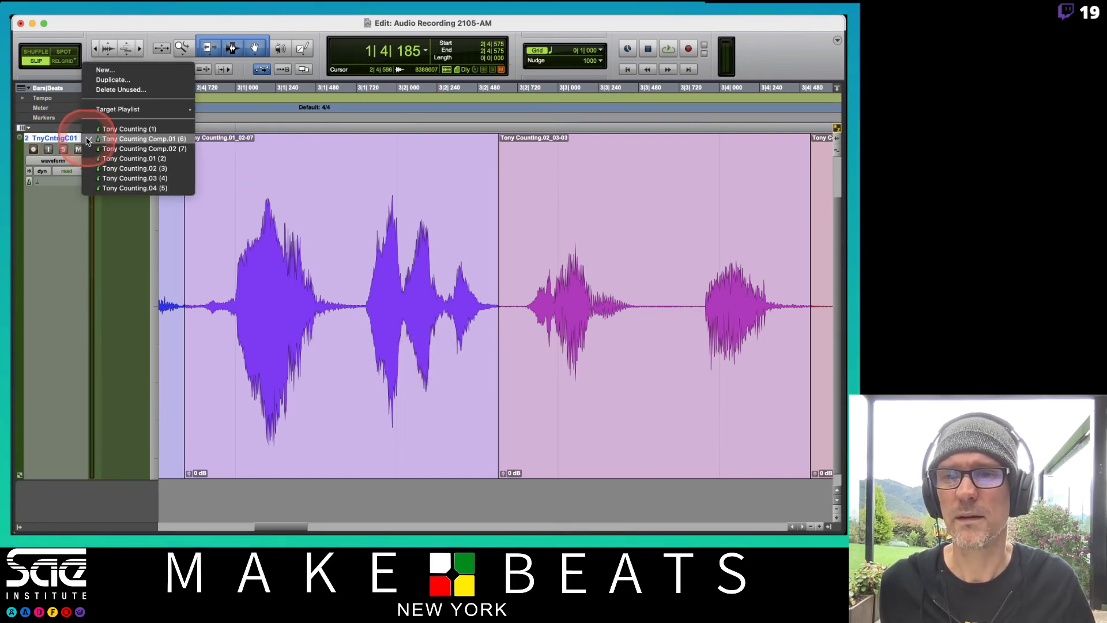
pyautogui.click(110, 151)
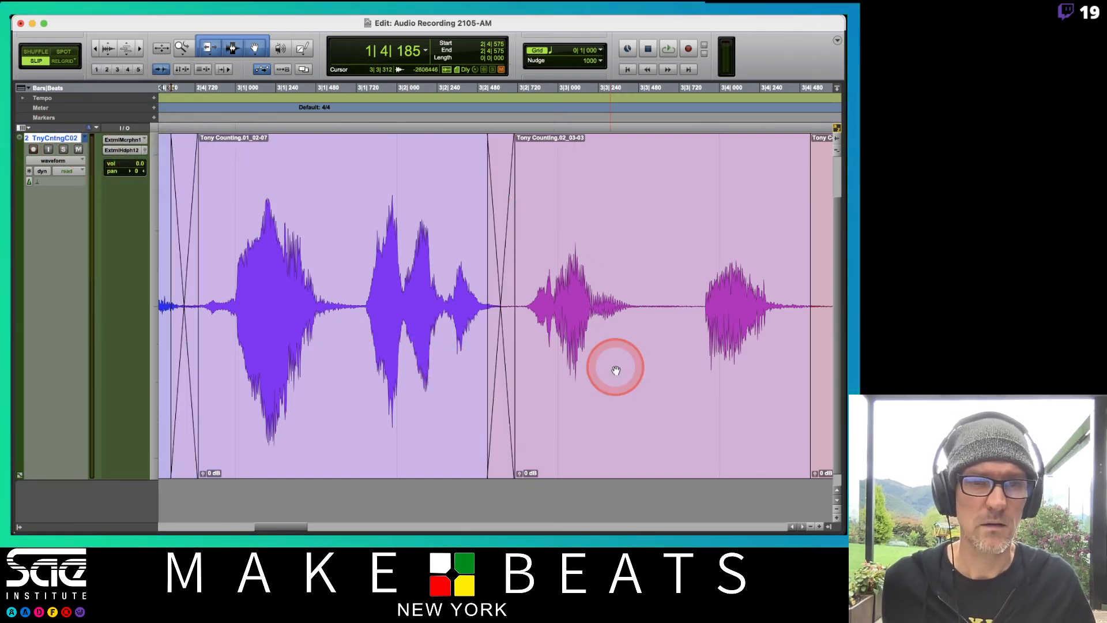
pyautogui.click(612, 364)
pyautogui.hscroll(5, 612, 367)
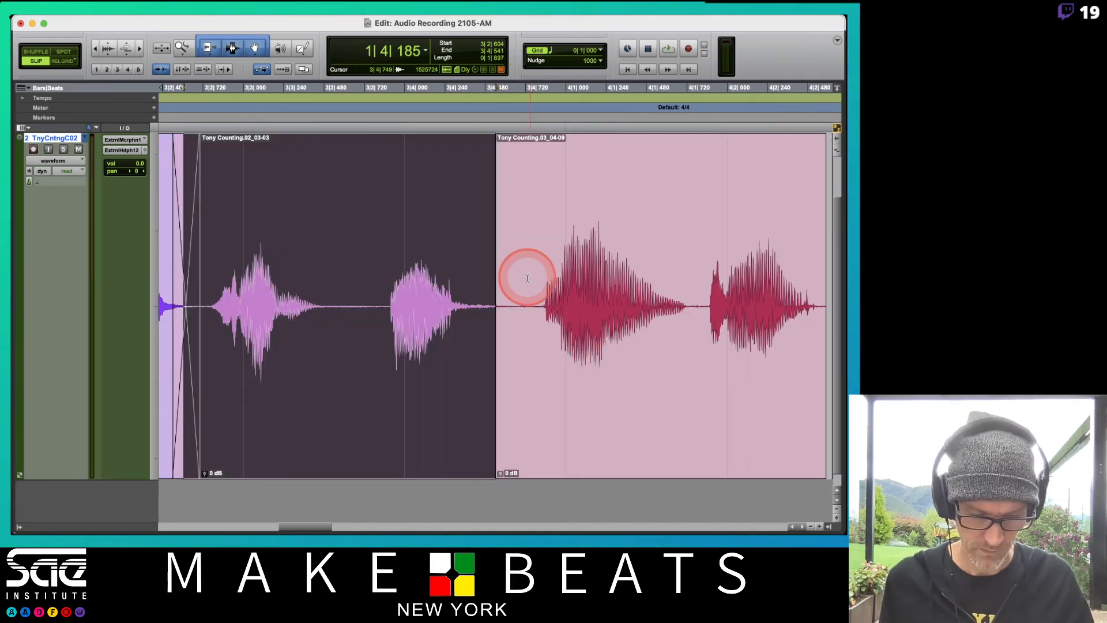
# Trim the boundary between the third and fourth clips to about 3|4|603 and add a crossfade about 79 ticks long
pyautogui.scroll(6, 526, 279)
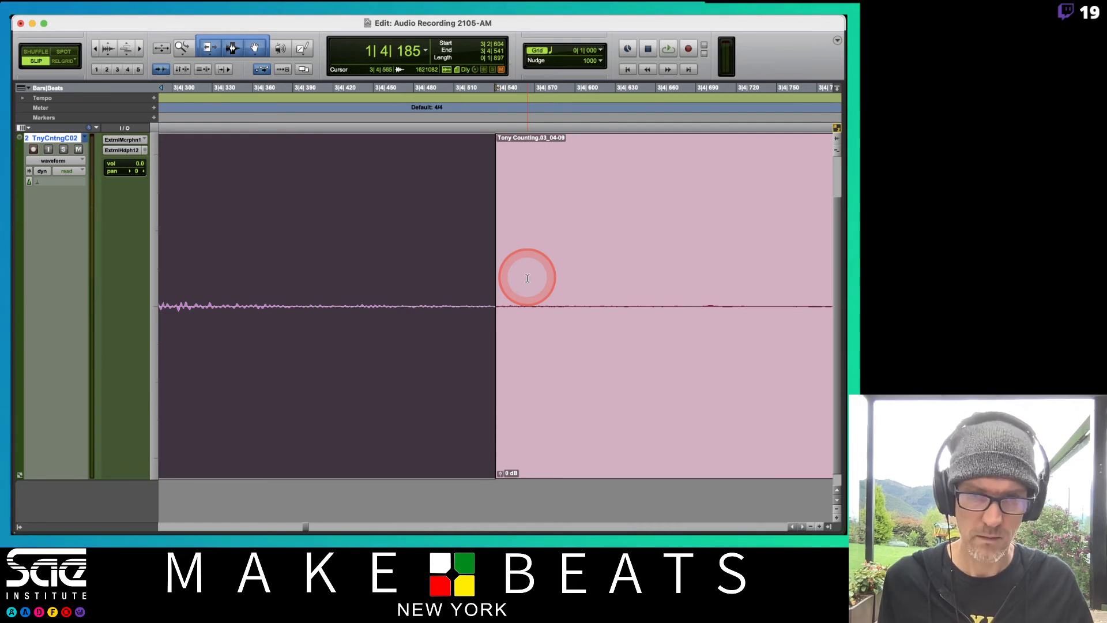
pyautogui.scroll(-4, 527, 279)
pyautogui.click(475, 268)
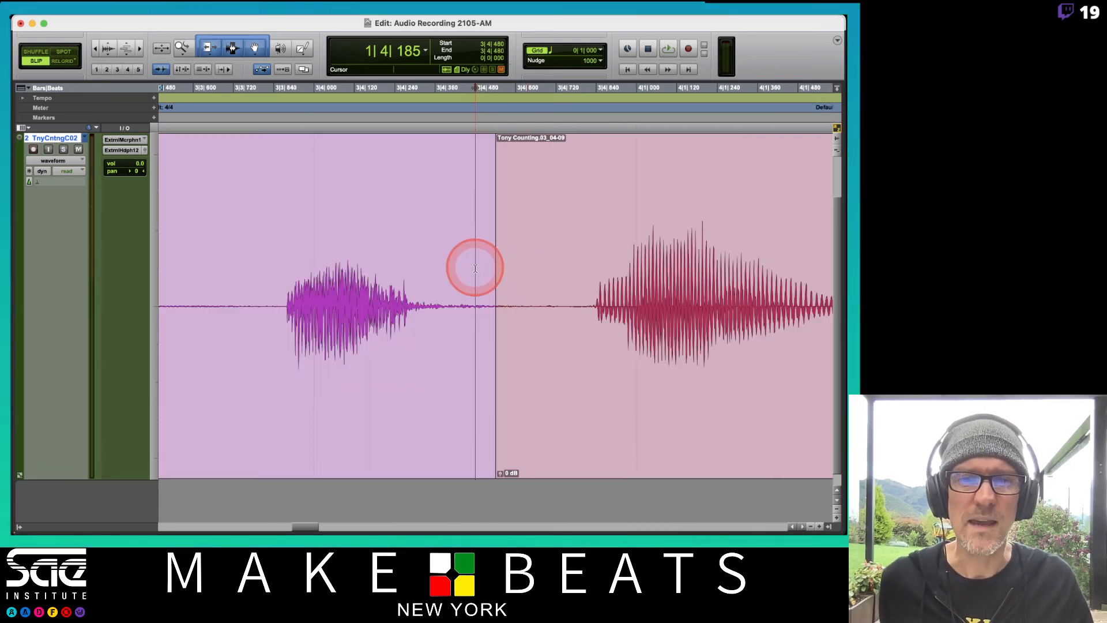
pyautogui.click(502, 305)
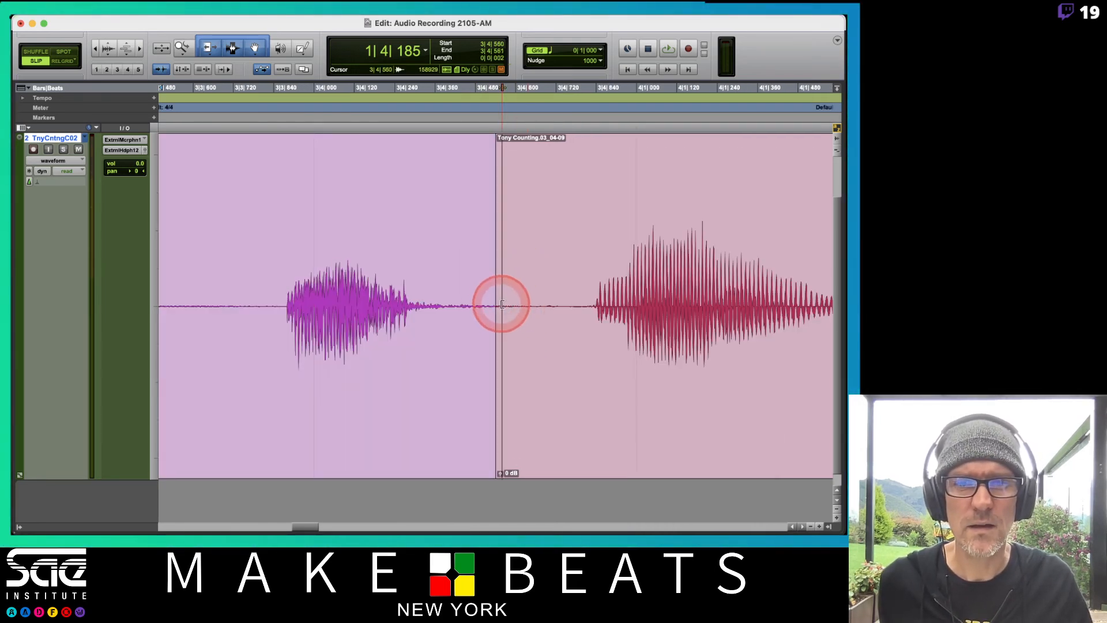
pyautogui.moveTo(502, 304)
pyautogui.mouseDown()
pyautogui.moveTo(383, 304)
pyautogui.moveTo(605, 303)
pyautogui.moveTo(521, 304)
pyautogui.moveTo(518, 315)
pyautogui.mouseUp()
pyautogui.click(491, 304)
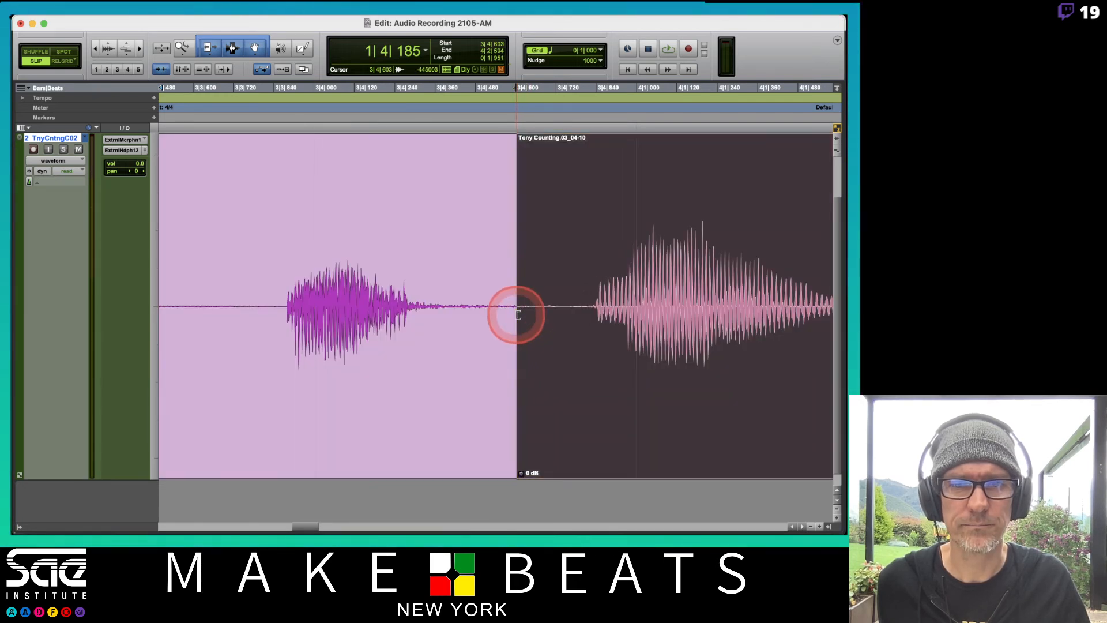
pyautogui.moveTo(517, 474); pyautogui.dragTo(531, 474)
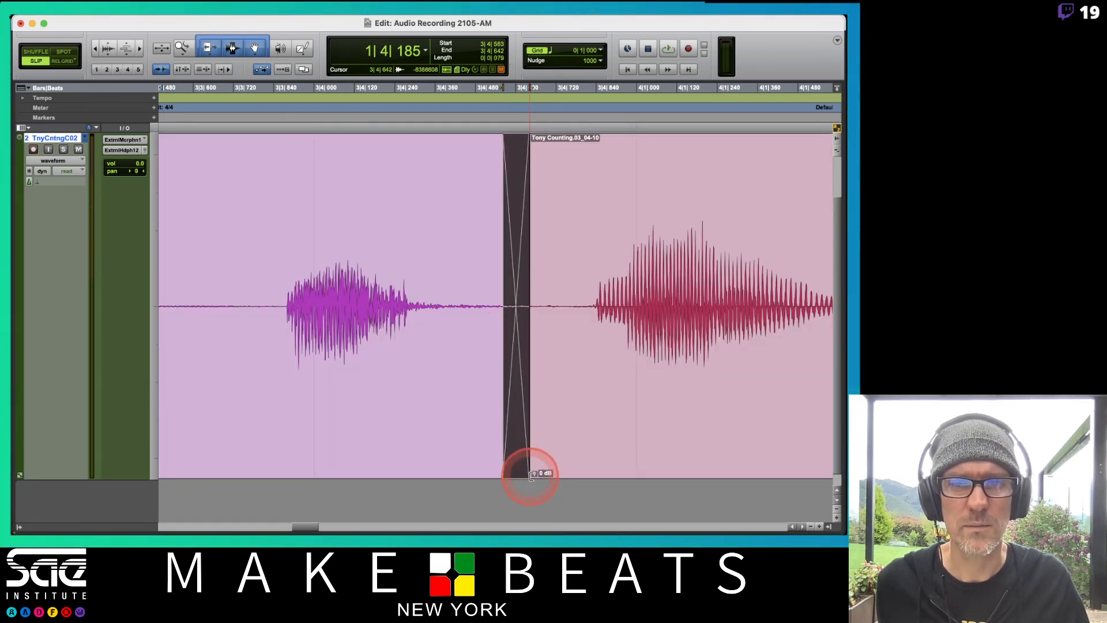
# Close the gap between the fourth and fifth clips at about 4|2|694 and crossfade them, extending the crossfade's start further into the fourth clip
pyautogui.hscroll(5, 554, 346)
pyautogui.click(554, 347)
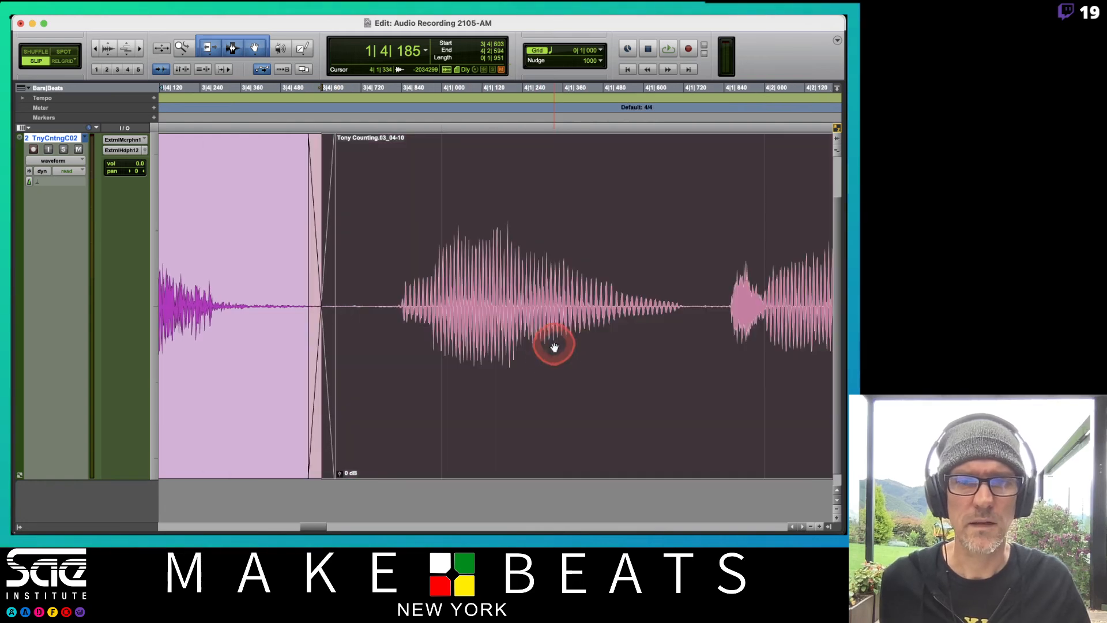
pyautogui.hscroll(10, 554, 346)
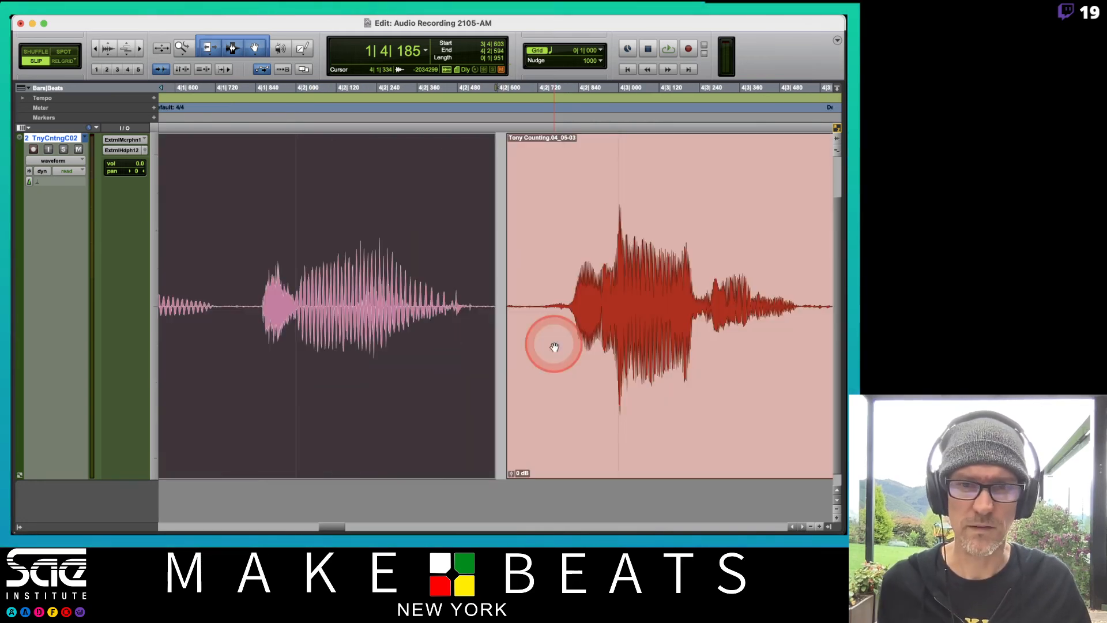
pyautogui.moveTo(491, 298); pyautogui.dragTo(530, 320)
pyautogui.click(493, 312)
pyautogui.moveTo(529, 464); pyautogui.dragTo(536, 472)
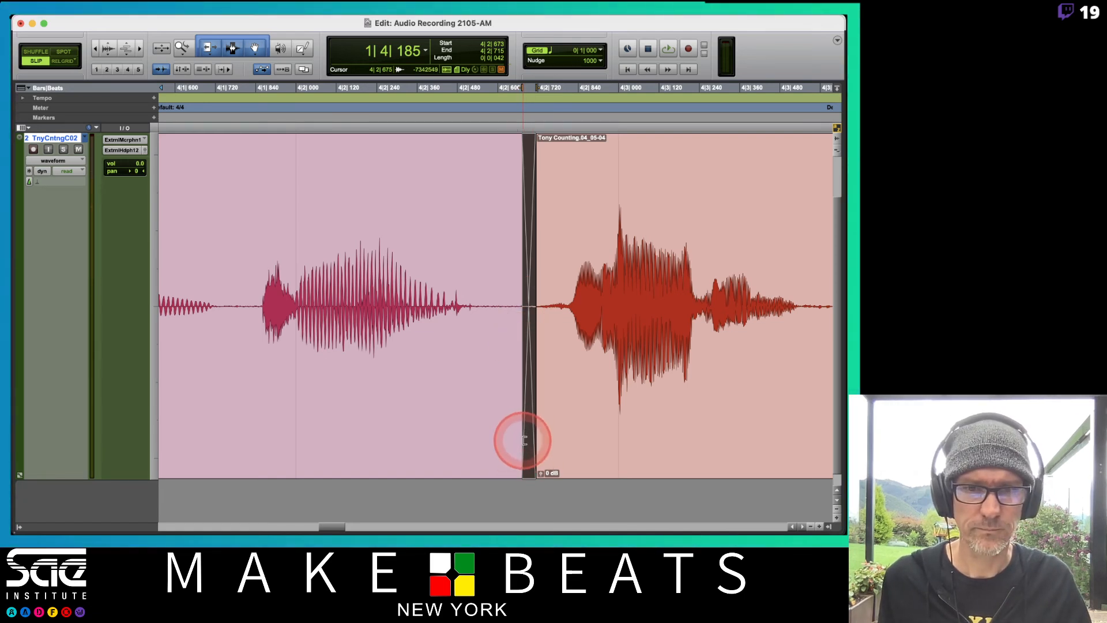
pyautogui.moveTo(524, 441); pyautogui.dragTo(494, 448)
pyautogui.click(597, 437)
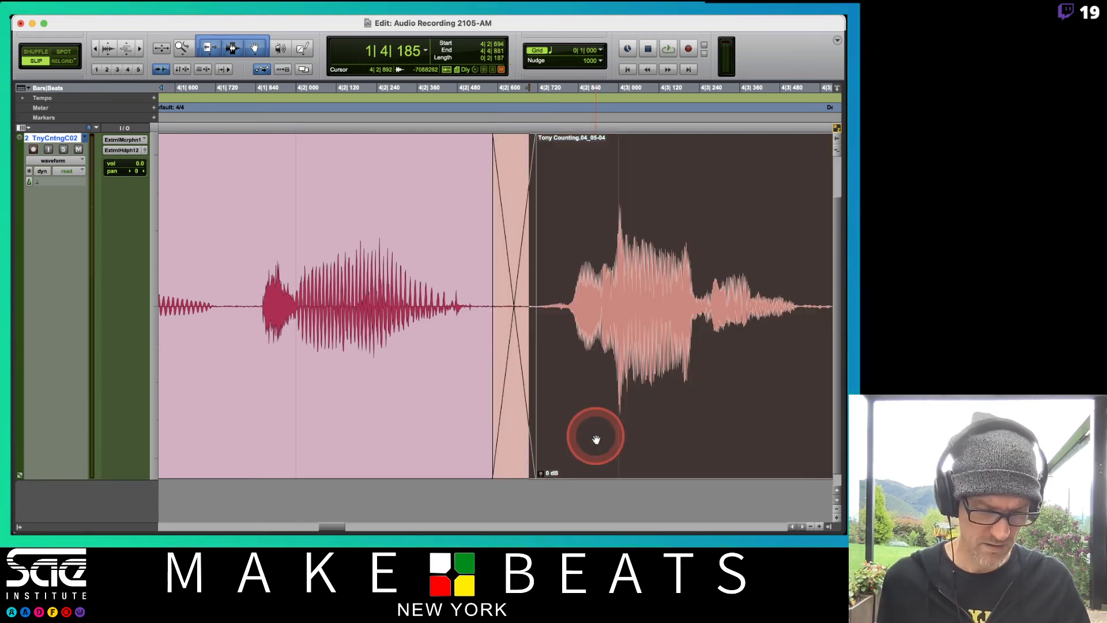
# Examine the fade-out at the end of the fifth clip and the fades across the whole Comp.02 playlist
pyautogui.press('Right')
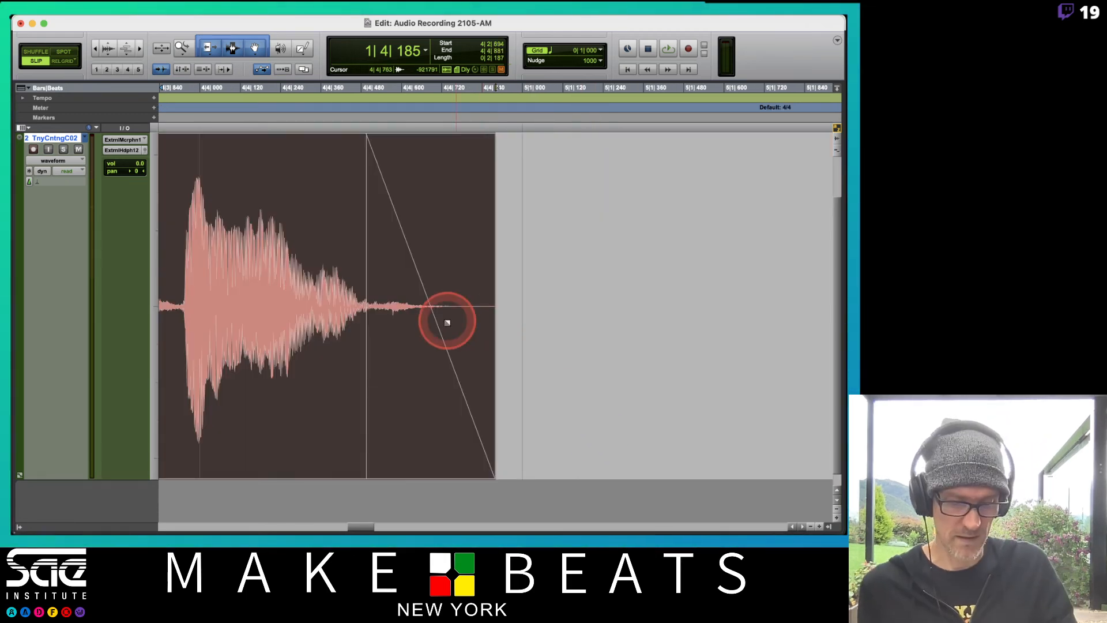
pyautogui.press('r')
pyautogui.press('r')
pyautogui.press('r')
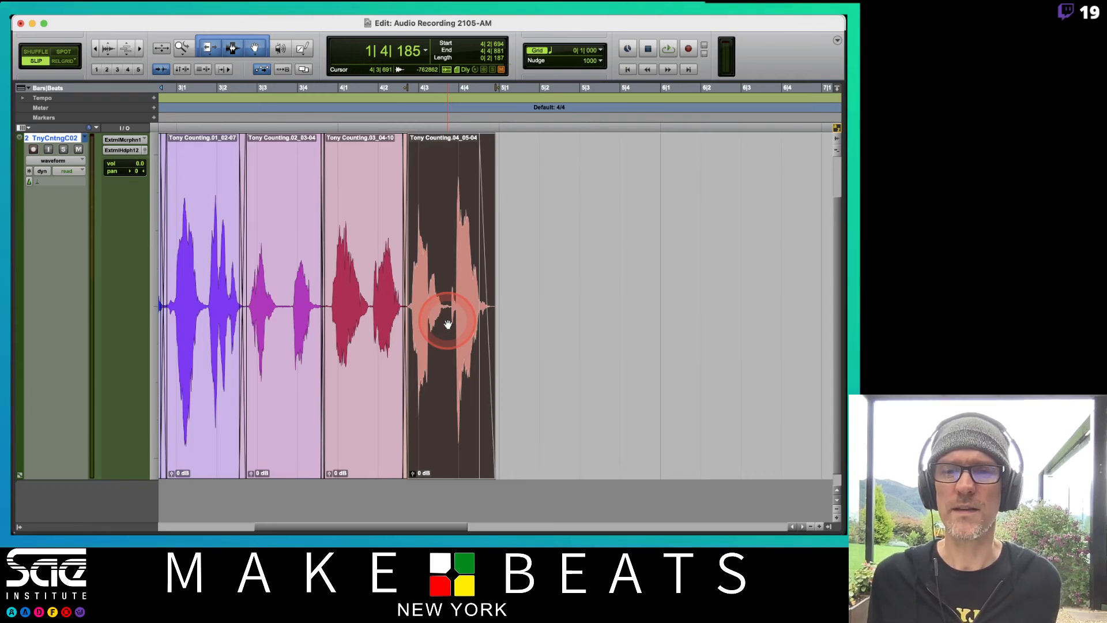
pyautogui.press('r')
pyautogui.press('t')
pyautogui.hscroll(2, 460, 347)
pyautogui.hscroll(-4, 460, 347)
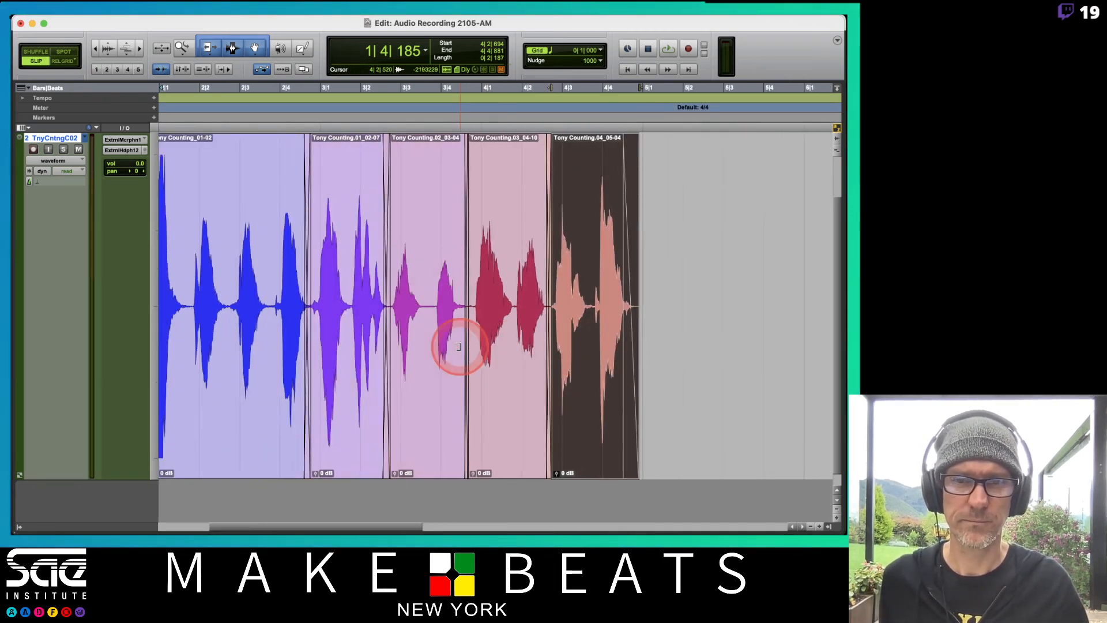
pyautogui.hscroll(-3, 459, 347)
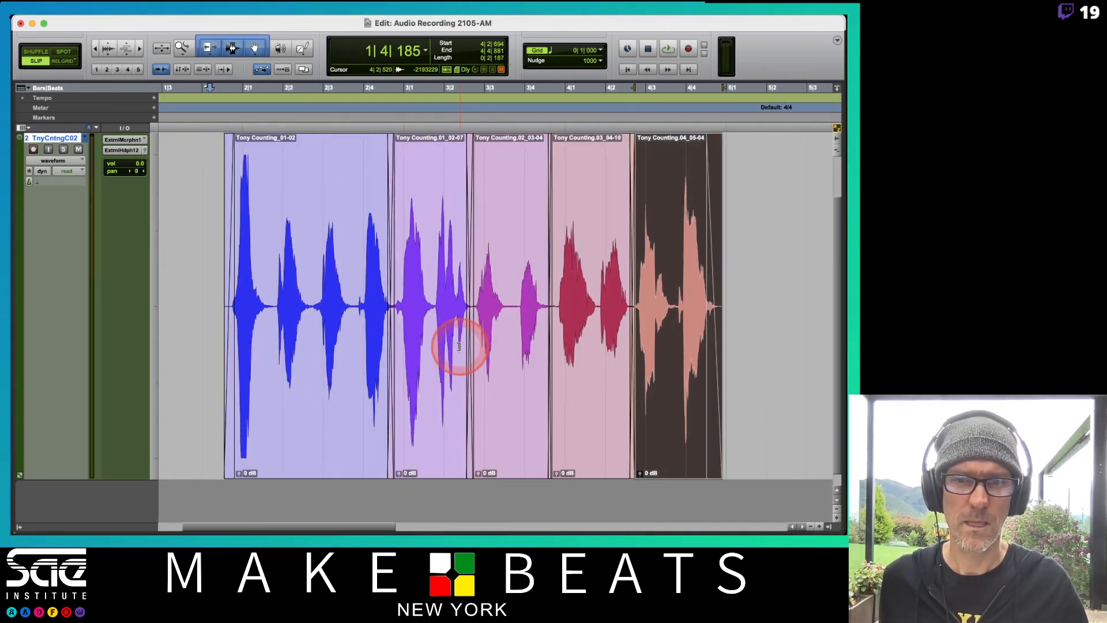
# Place the cursor before the first clip at 1|4|004, switch to the Comp.01 playlist and play it
pyautogui.click(85, 139)
pyautogui.click(173, 294)
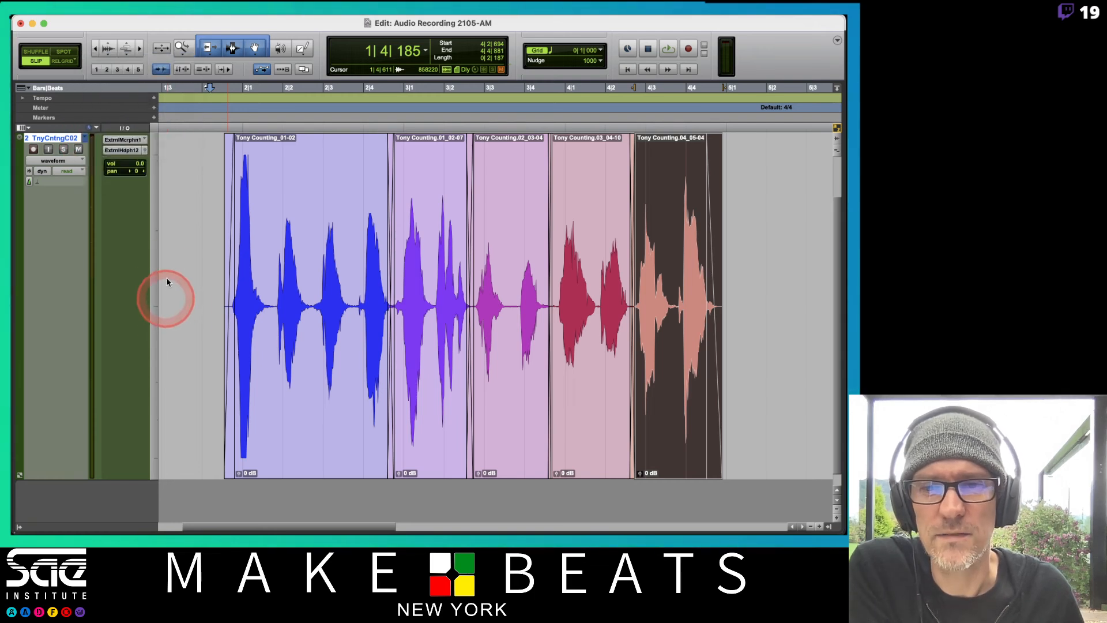
pyautogui.click(200, 225)
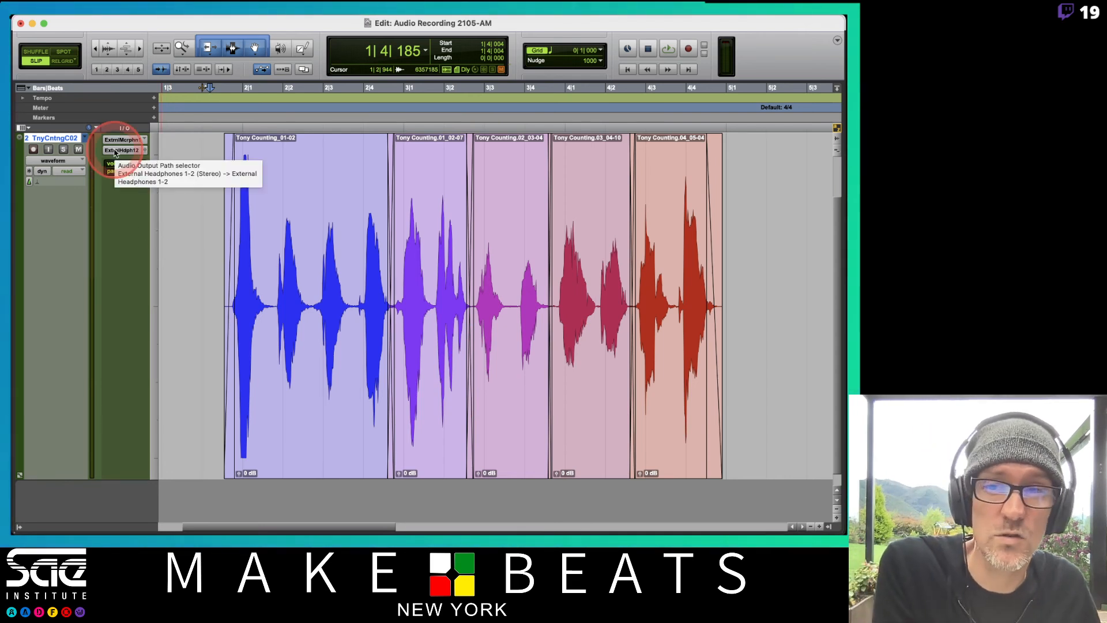
pyautogui.click(84, 138)
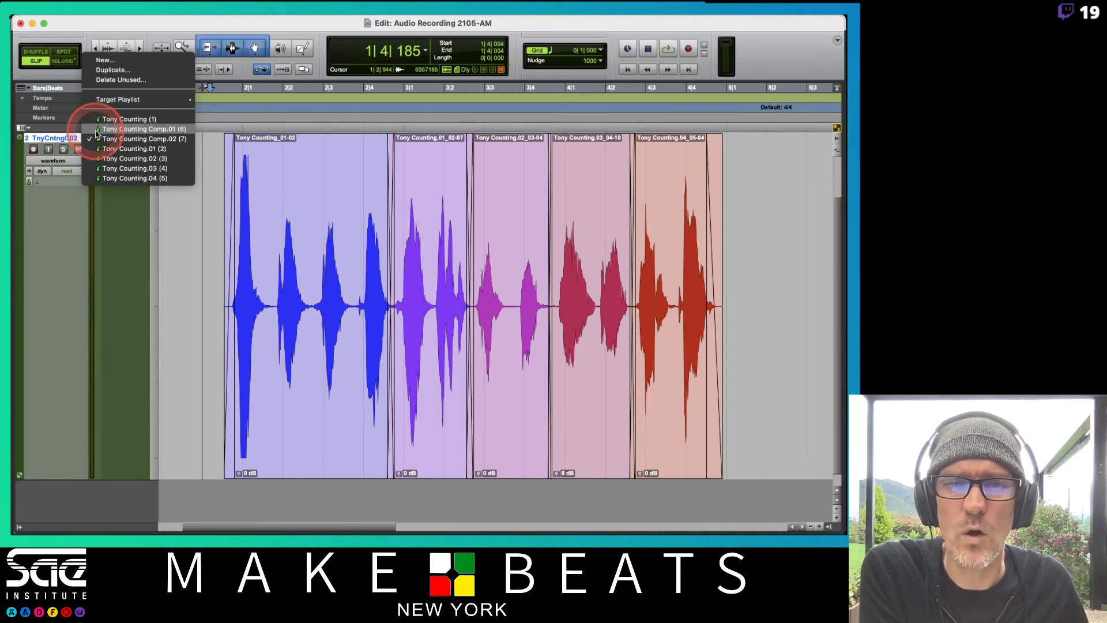
pyautogui.click(96, 132)
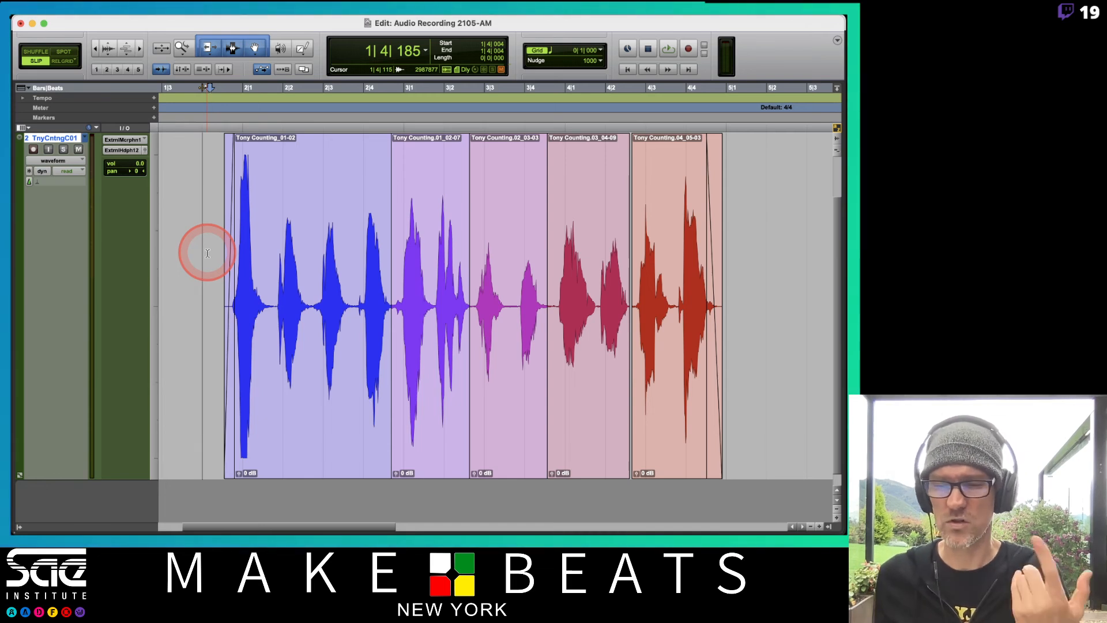
pyautogui.press('space')
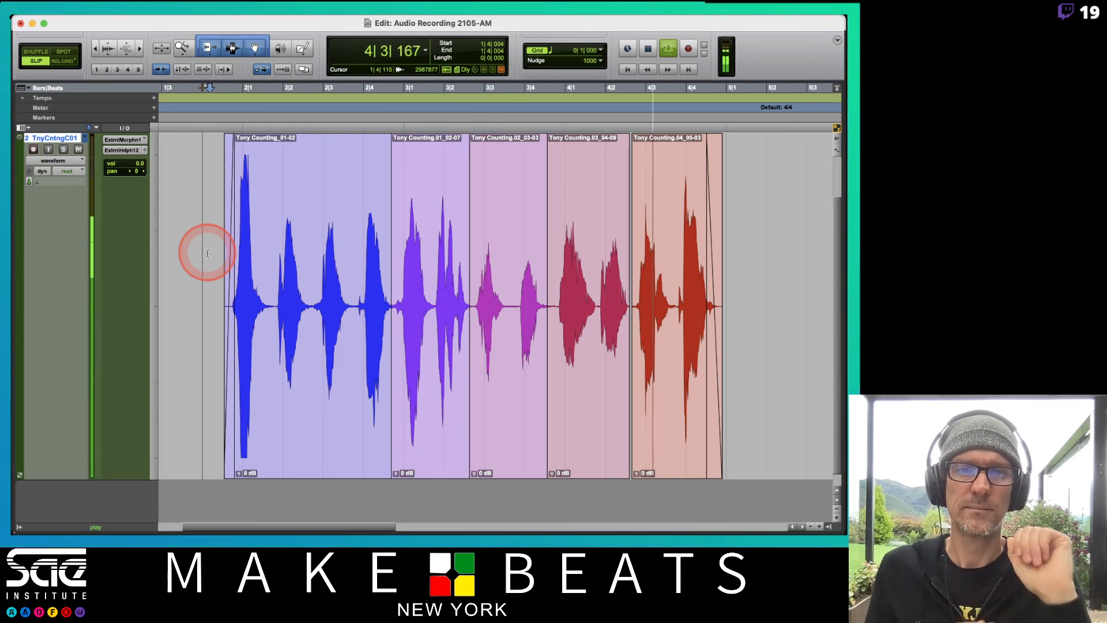
pyautogui.press('space')
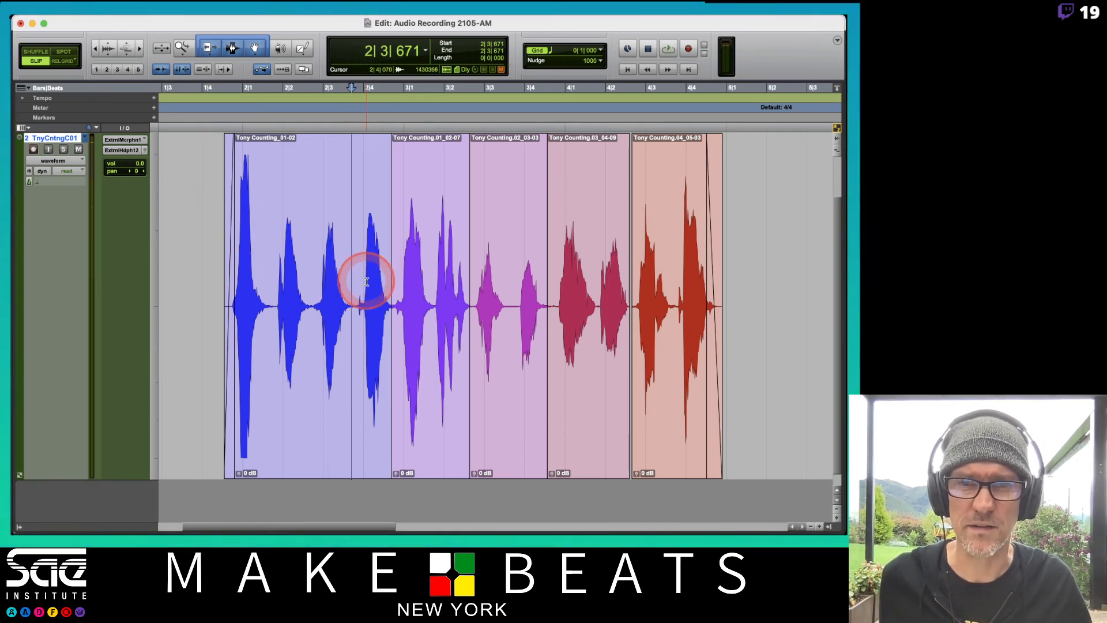
# Play Comp.01 from 2|3|671 and again from 3|3|833 to hear the edits without crossfades
pyautogui.press('space')
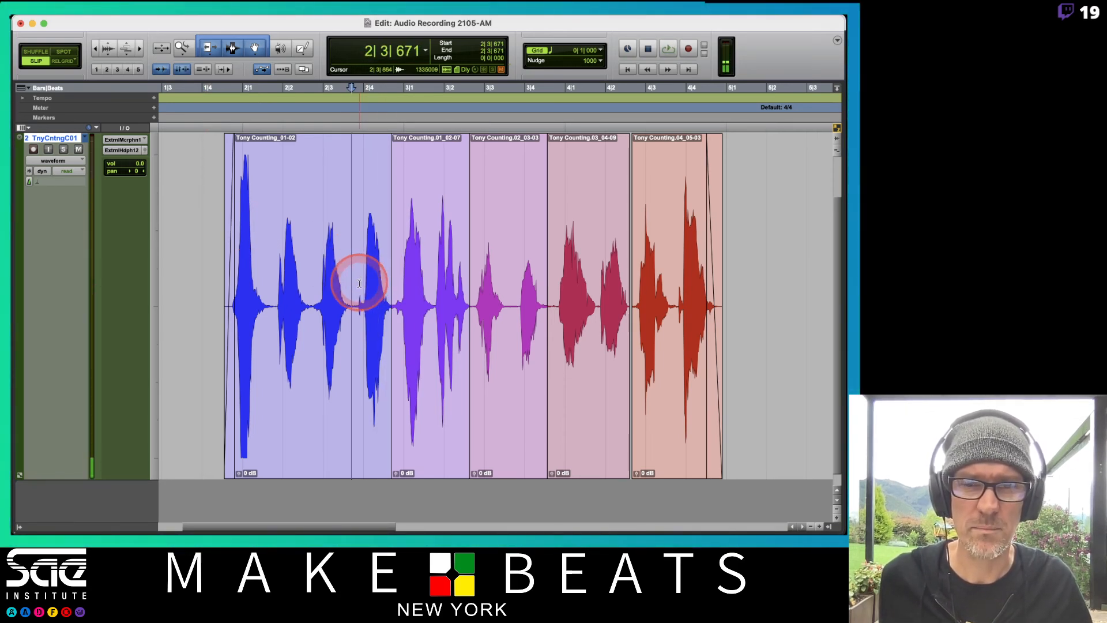
pyautogui.press('space')
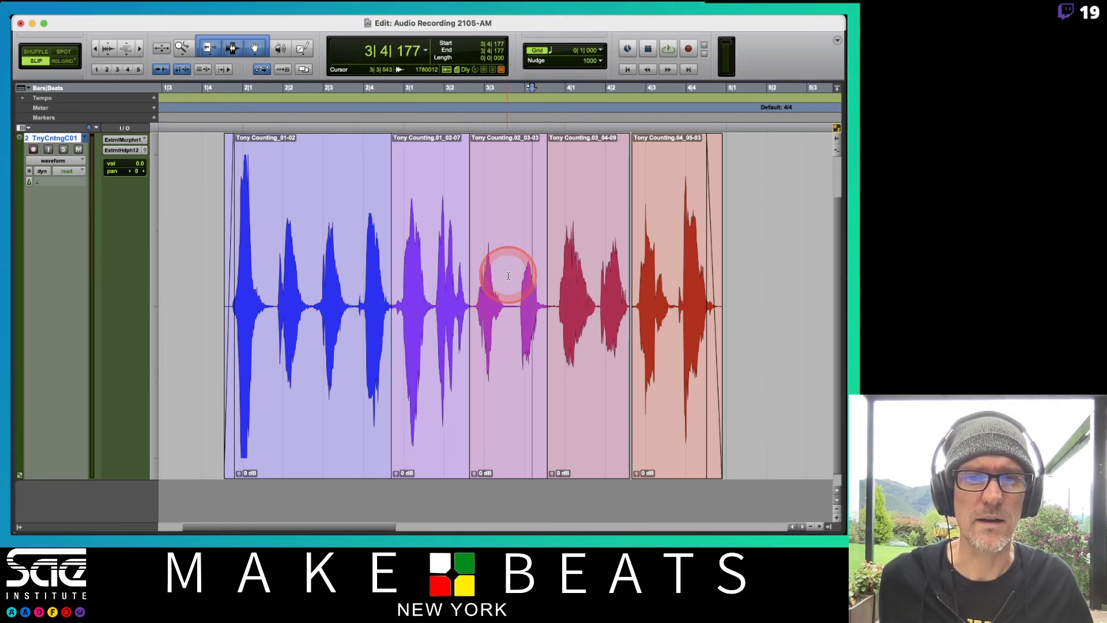
pyautogui.click(519, 272)
pyautogui.press('space')
# Play Comp.01 from 3|3|833 and from 4|1|845 to hear the remaining edits without crossfades
pyautogui.press('space')
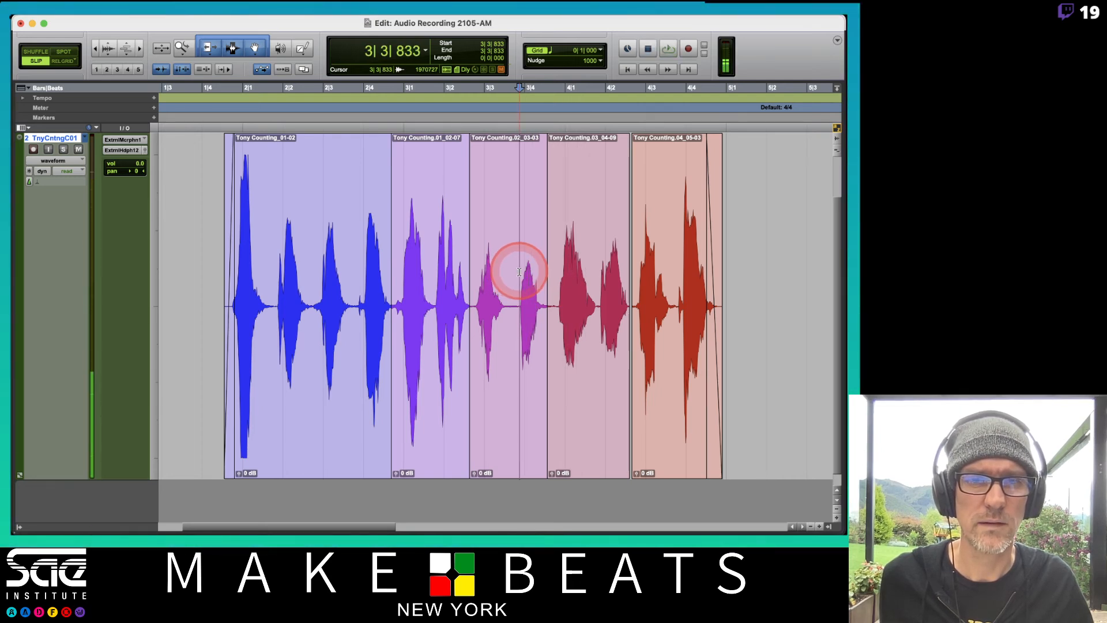
pyautogui.press('space')
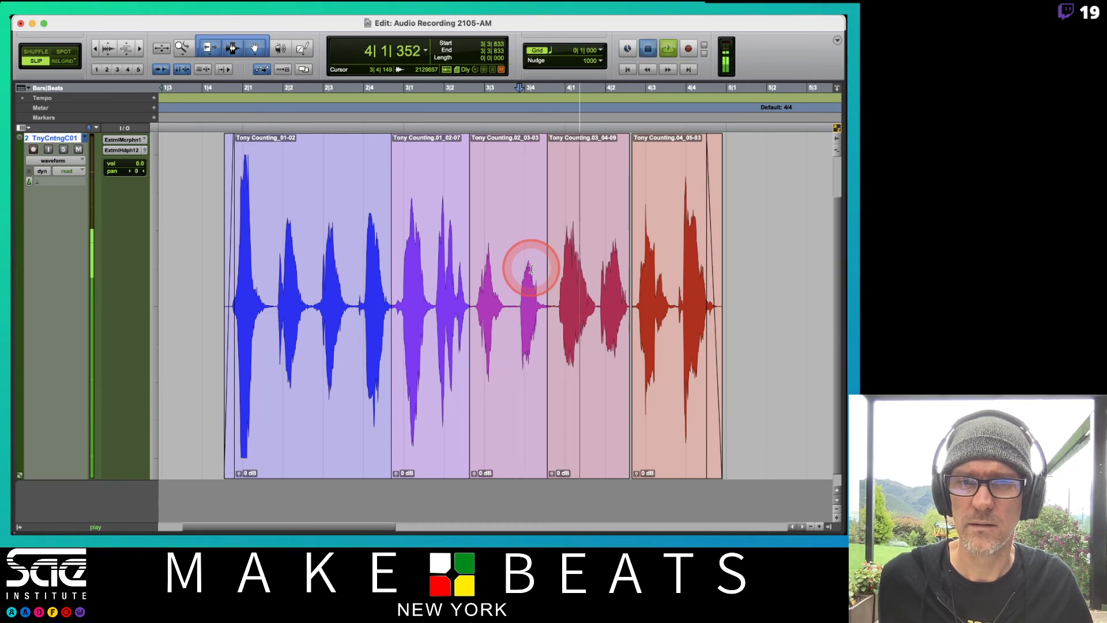
pyautogui.press('space')
pyautogui.press('space')
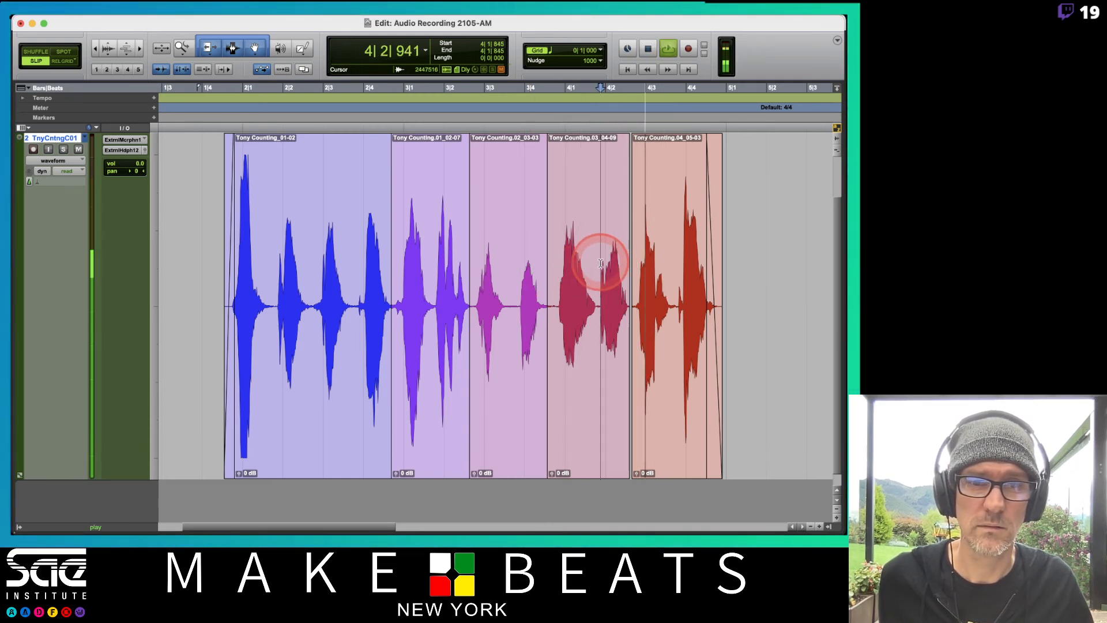
pyautogui.press('space')
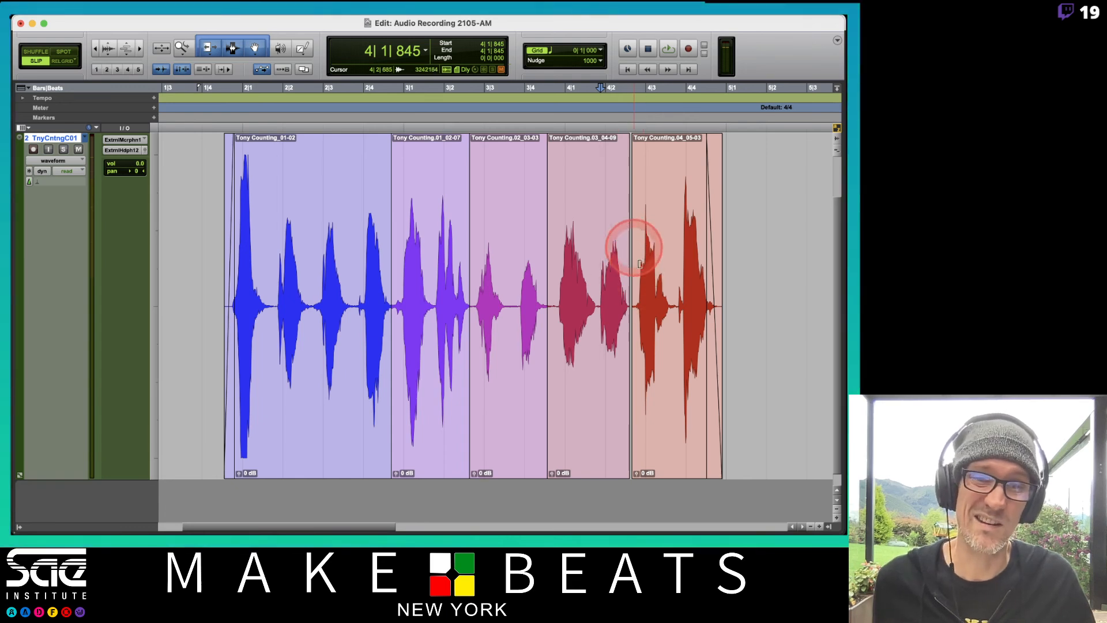
# Switch to the Comp.02 playlist and play it from 1|4|018 and again from 2|3|768
pyautogui.click(58, 222)
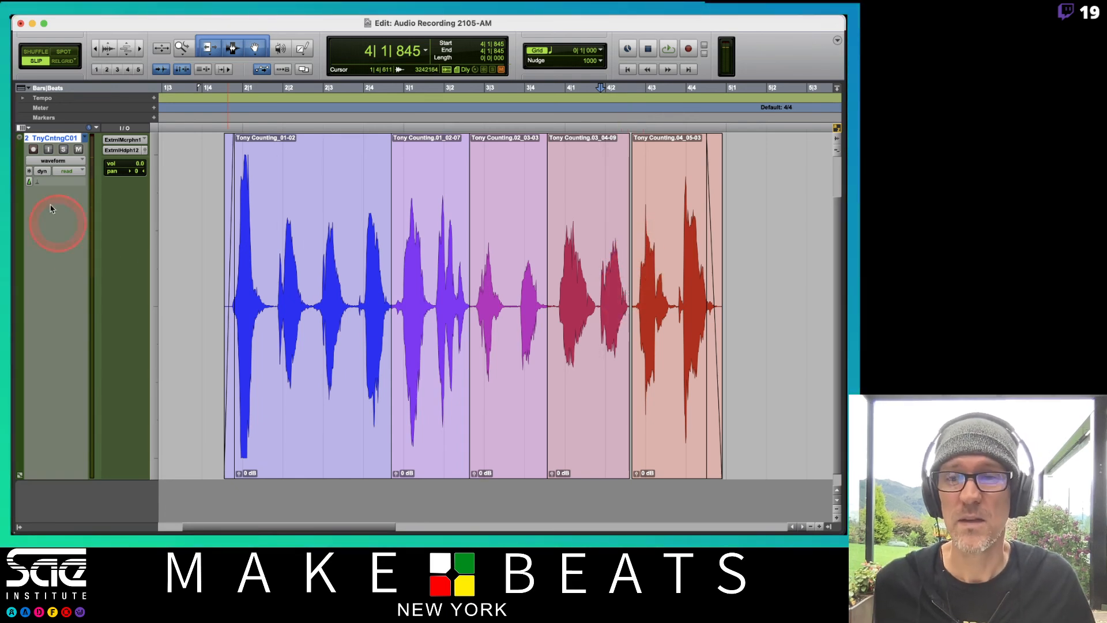
pyautogui.click(81, 138)
pyautogui.click(165, 201)
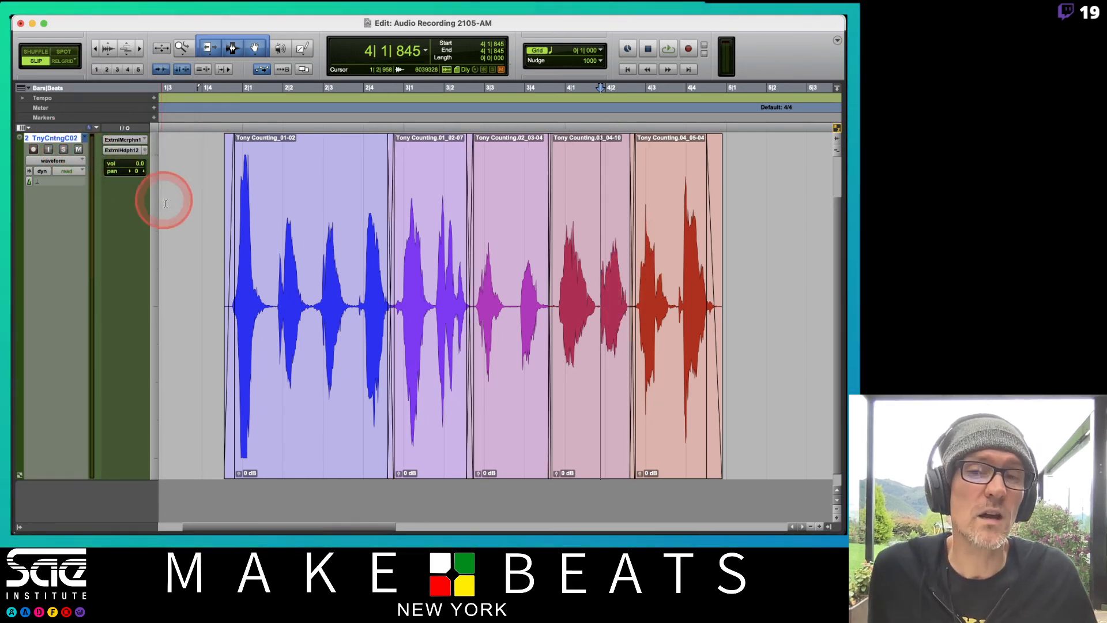
pyautogui.click(203, 242)
pyautogui.press('space')
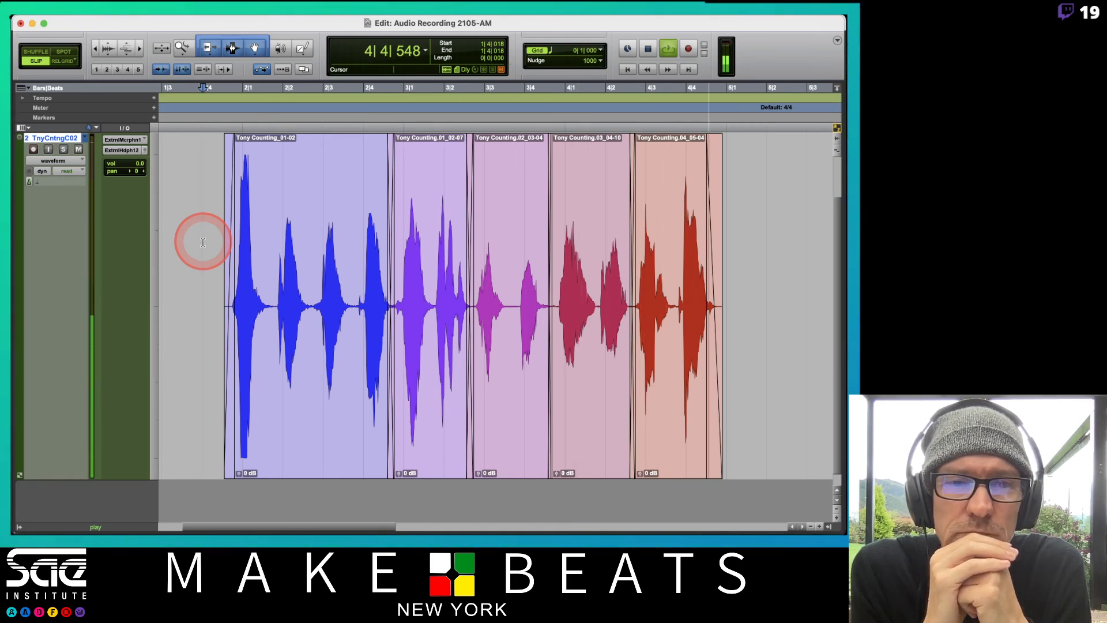
pyautogui.press('space')
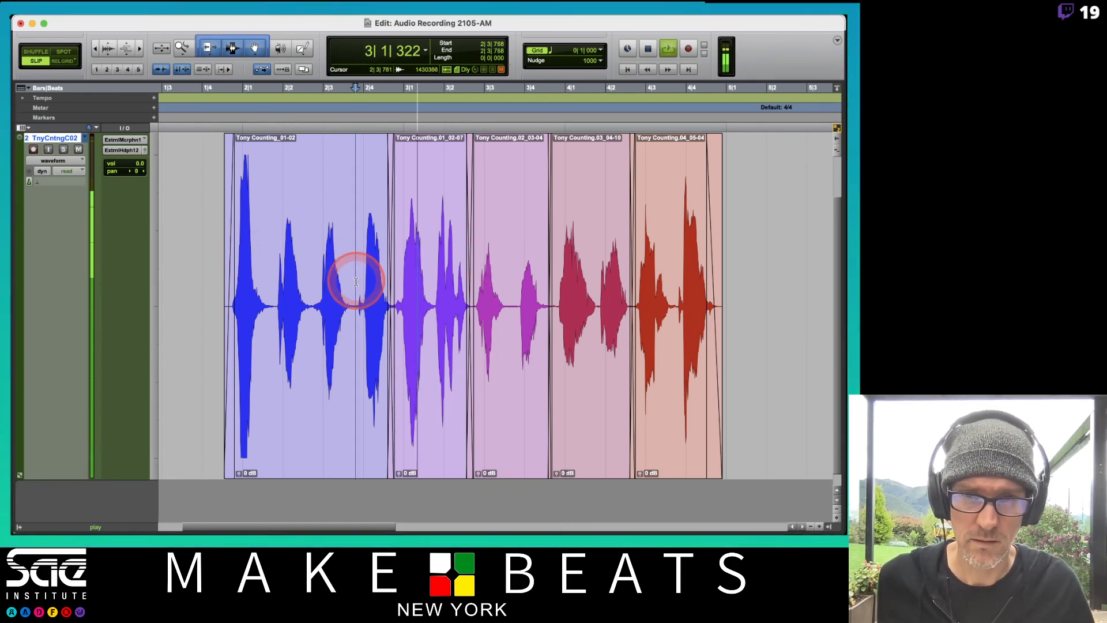
pyautogui.press('space')
# Compare Comp.01 and Comp.02 by playing each playlist from 2|3|768 across the first edit
pyautogui.click(85, 138)
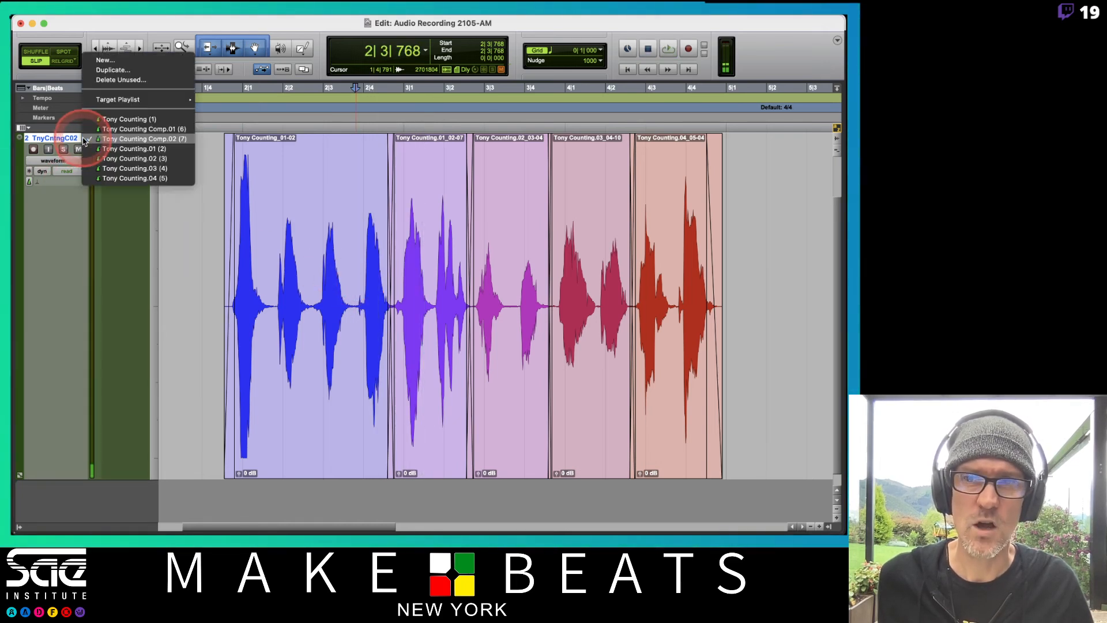
pyautogui.click(115, 129)
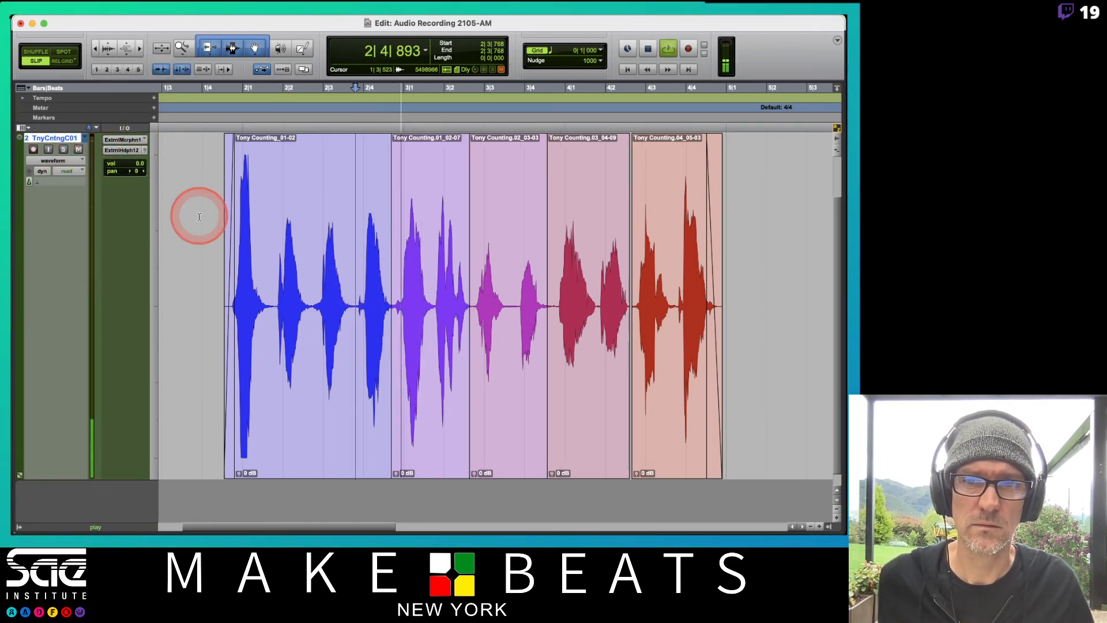
pyautogui.click(84, 138)
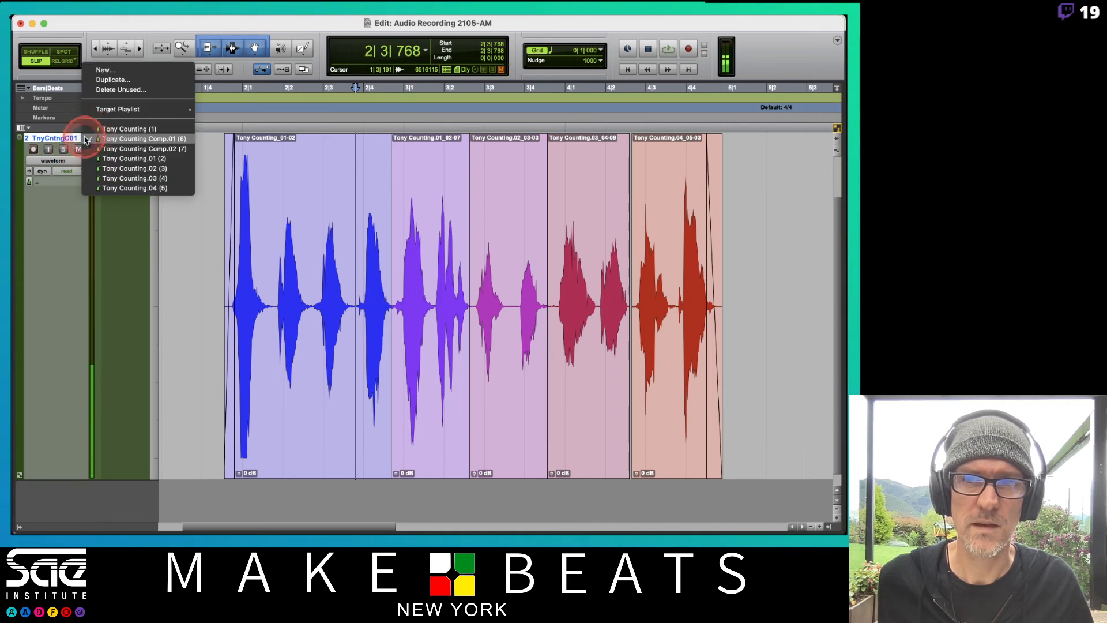
pyautogui.click(91, 150)
pyautogui.press('space')
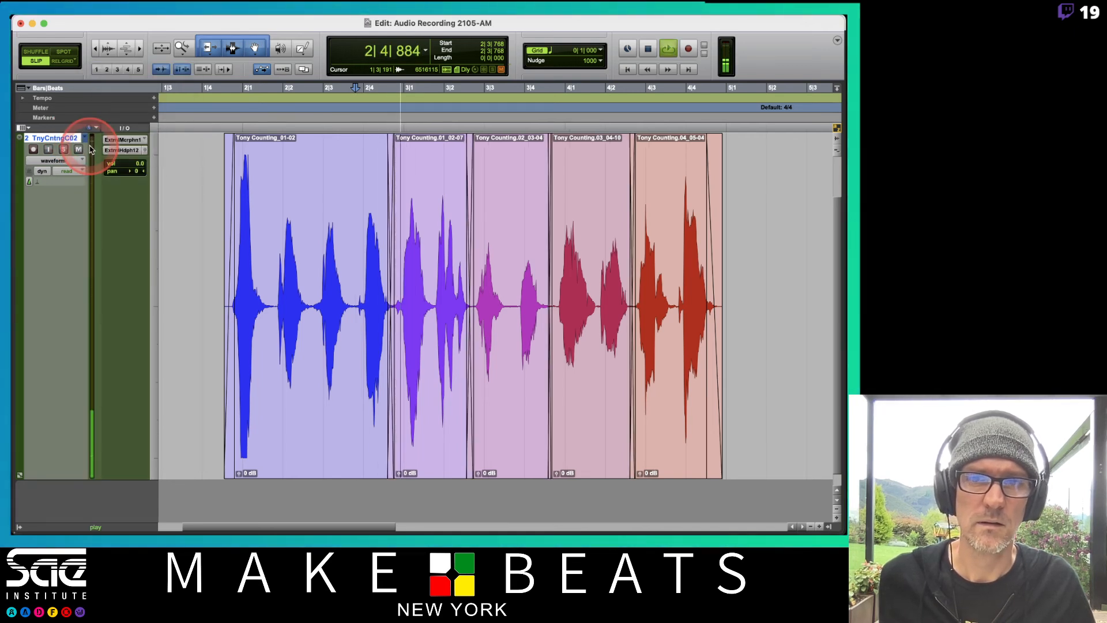
pyautogui.press('space')
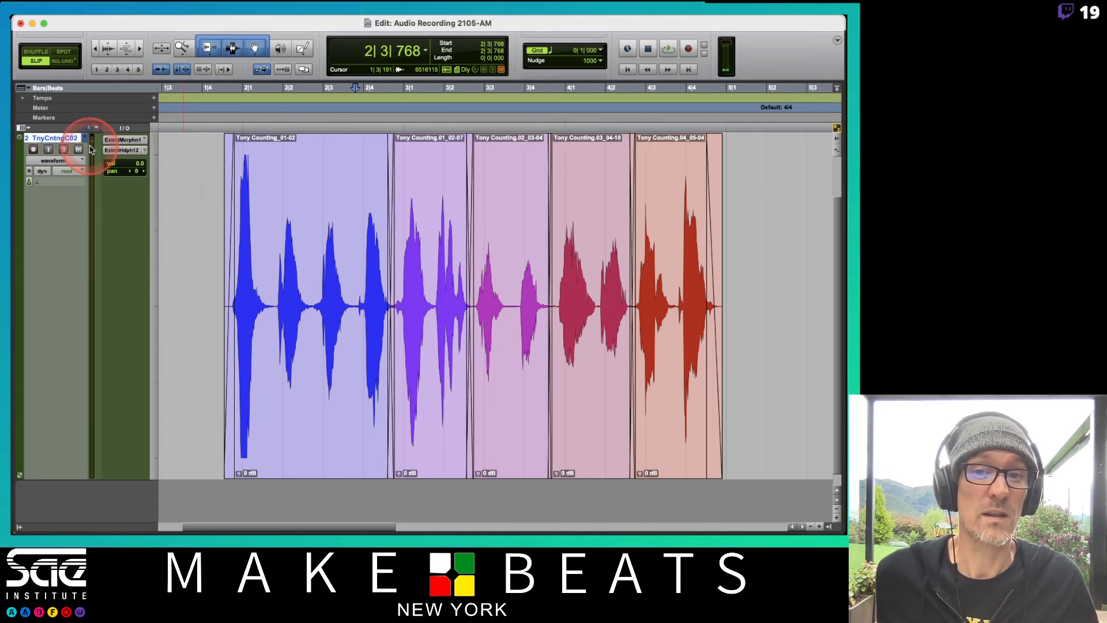
# Play Comp.02 from 3|3|874, switch to Comp.01 and play the same spot to compare the edit
pyautogui.click(520, 255)
pyautogui.press('space')
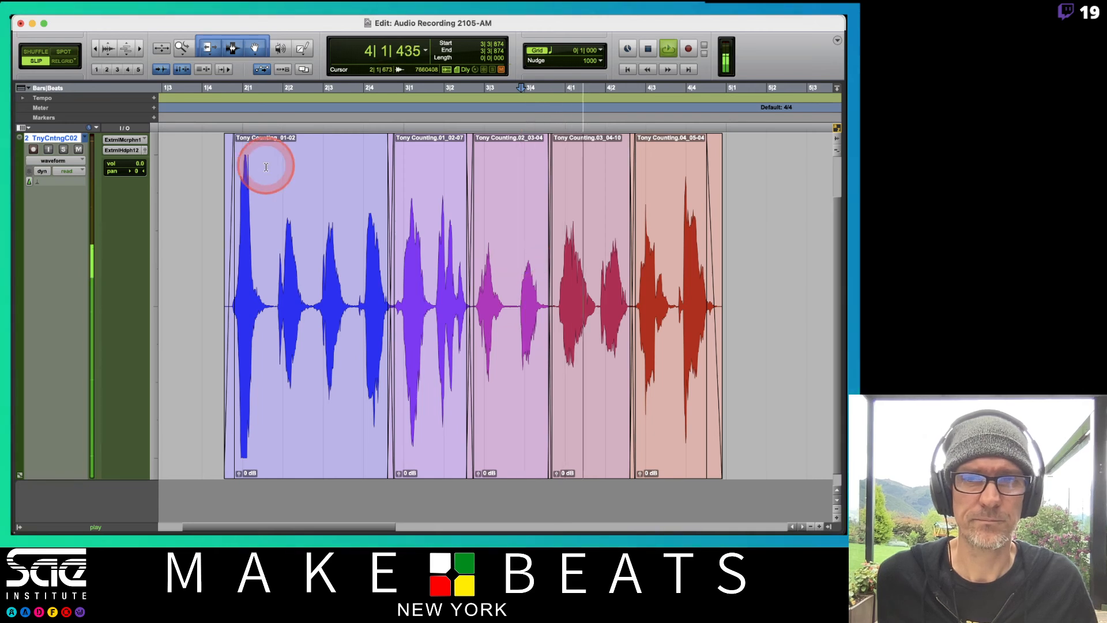
pyautogui.press('space')
pyautogui.click(94, 139)
pyautogui.click(95, 129)
pyautogui.press('space')
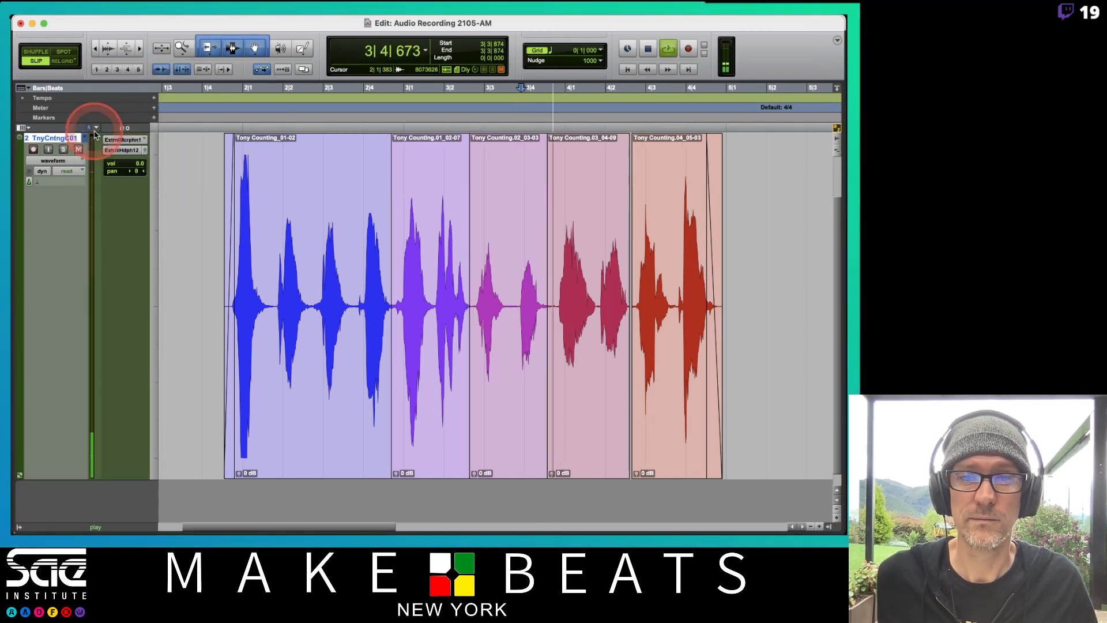
pyautogui.press('space')
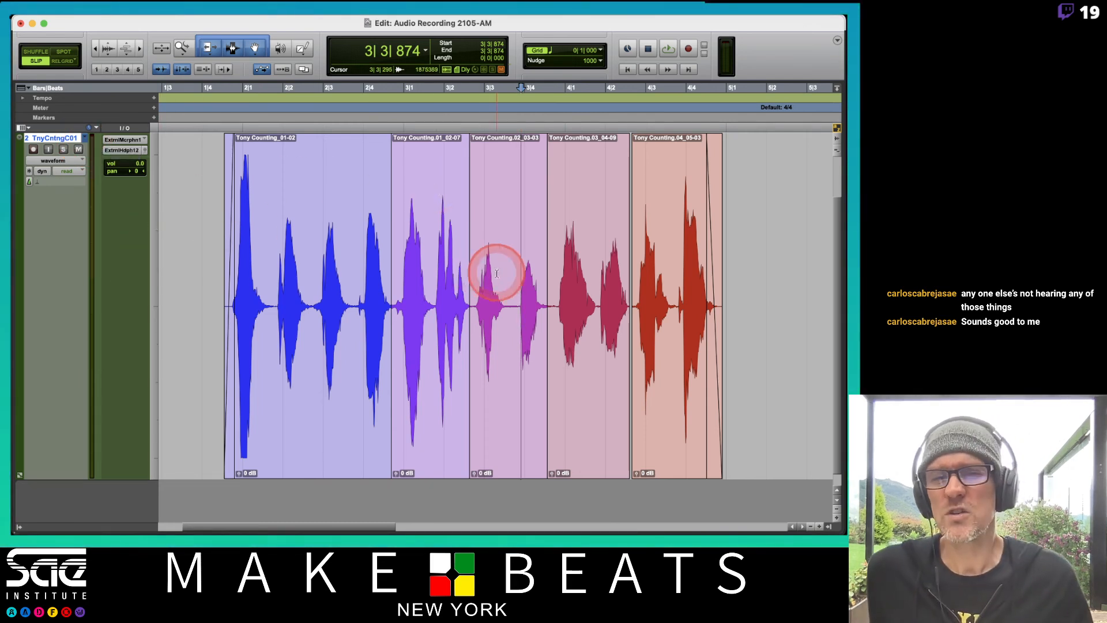
# Switch back to the Comp.02 playlist and play it from 1|3|881
pyautogui.click(84, 139)
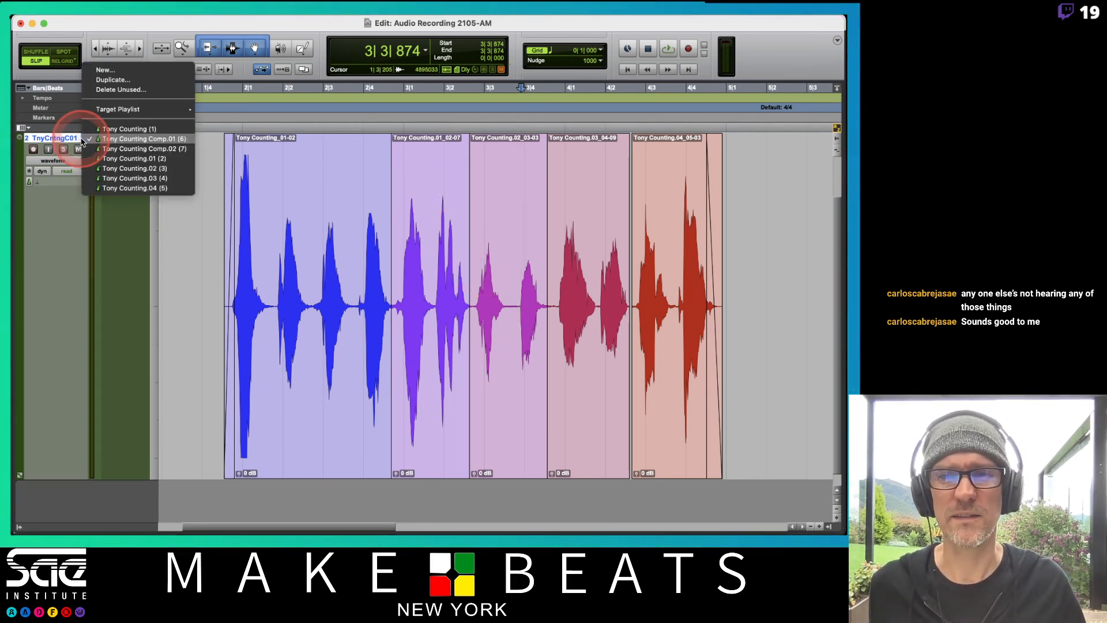
pyautogui.click(99, 149)
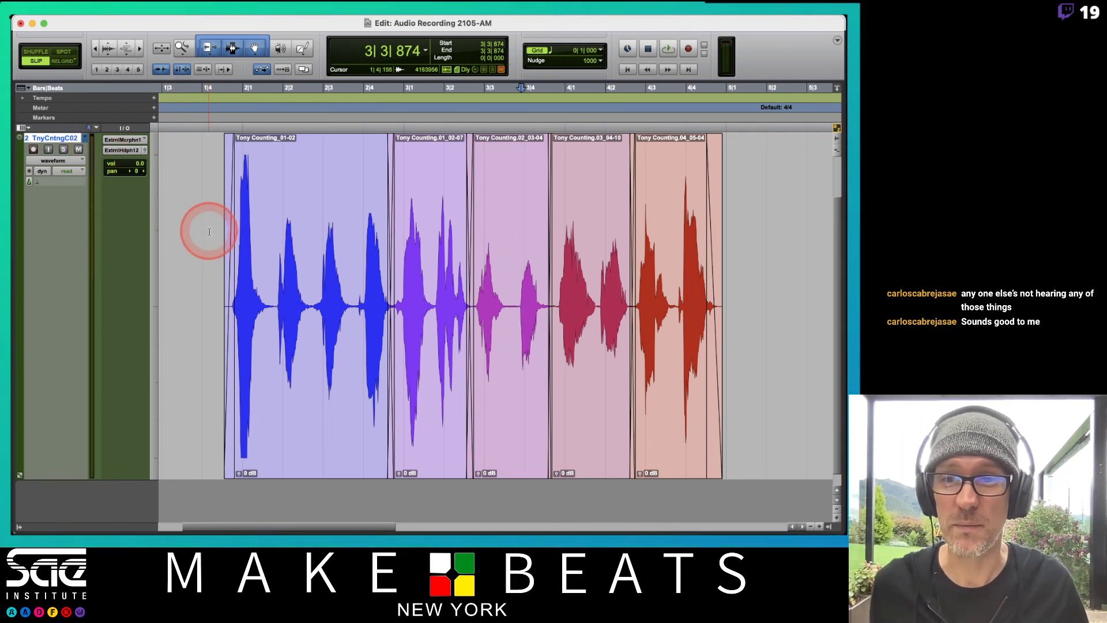
pyautogui.click(198, 245)
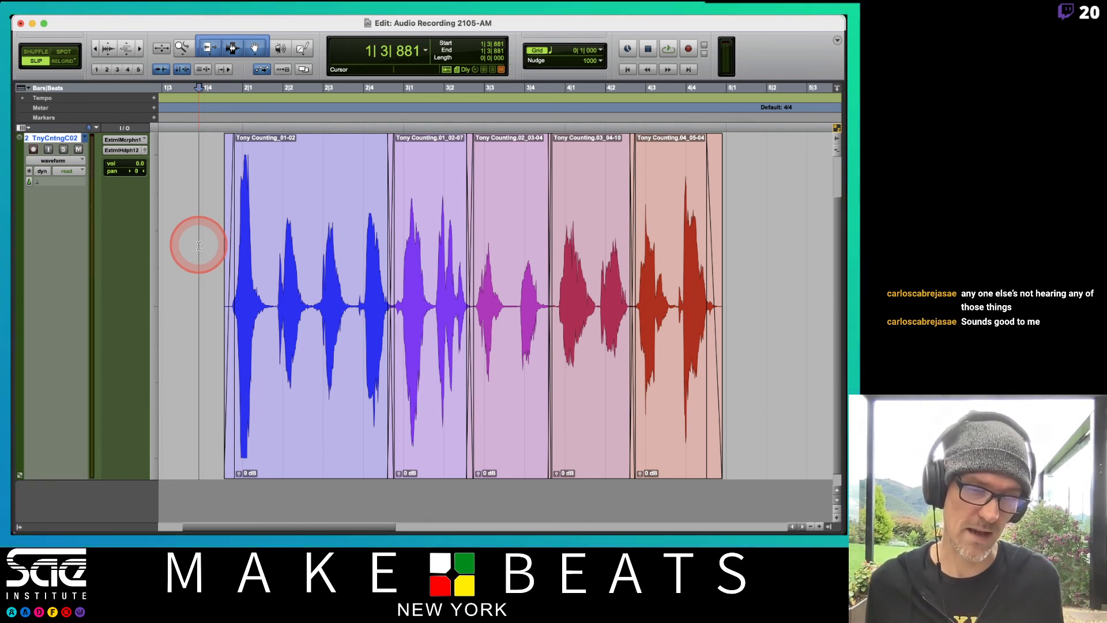
pyautogui.press('space')
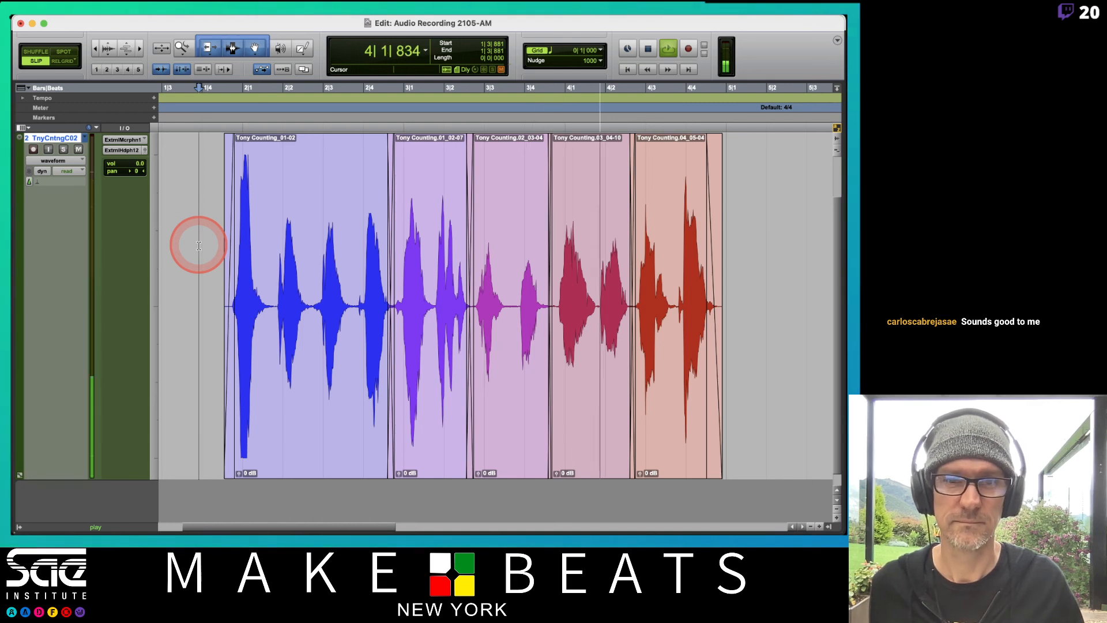
pyautogui.press('space')
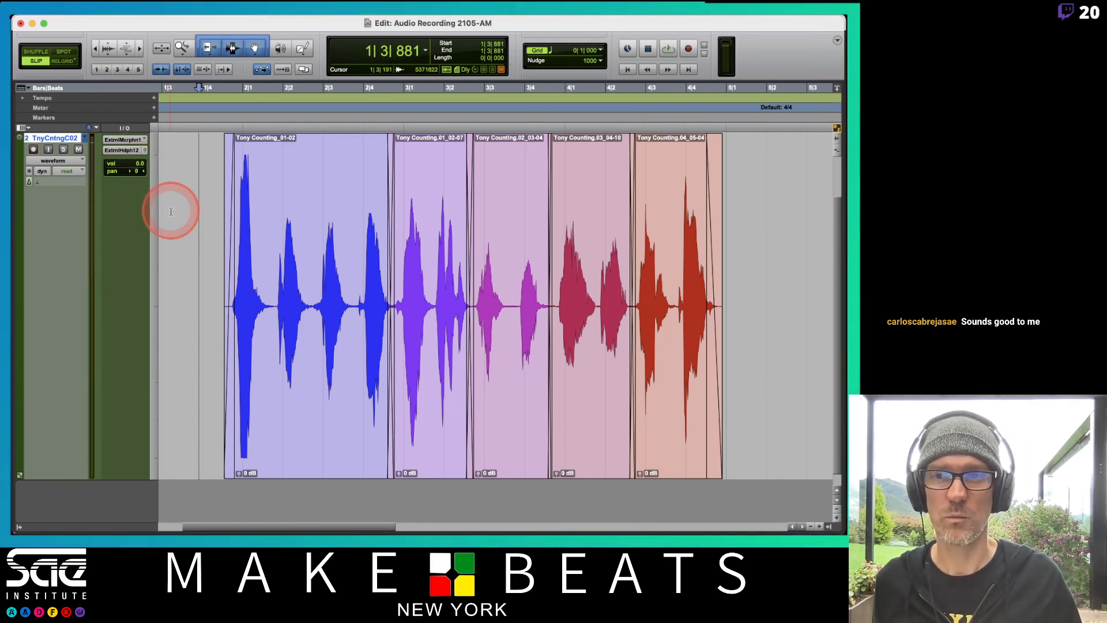
# Unmute the Click 1 track and play Comp.02 against the click from 1|3|881
pyautogui.scroll(2, 171, 214)
pyautogui.click(79, 150)
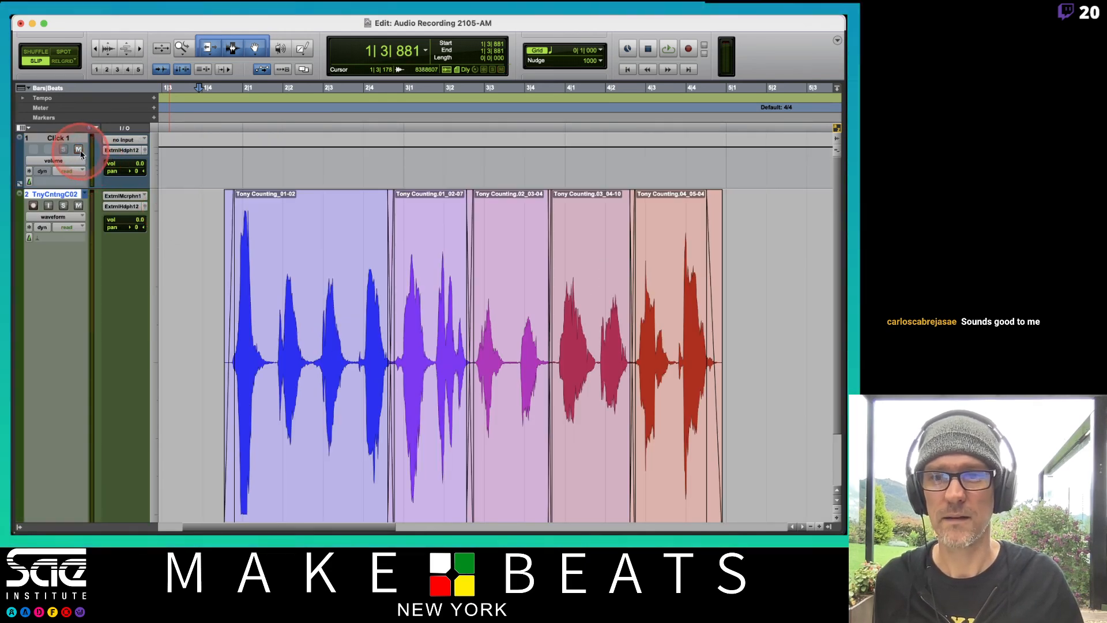
pyautogui.press('space')
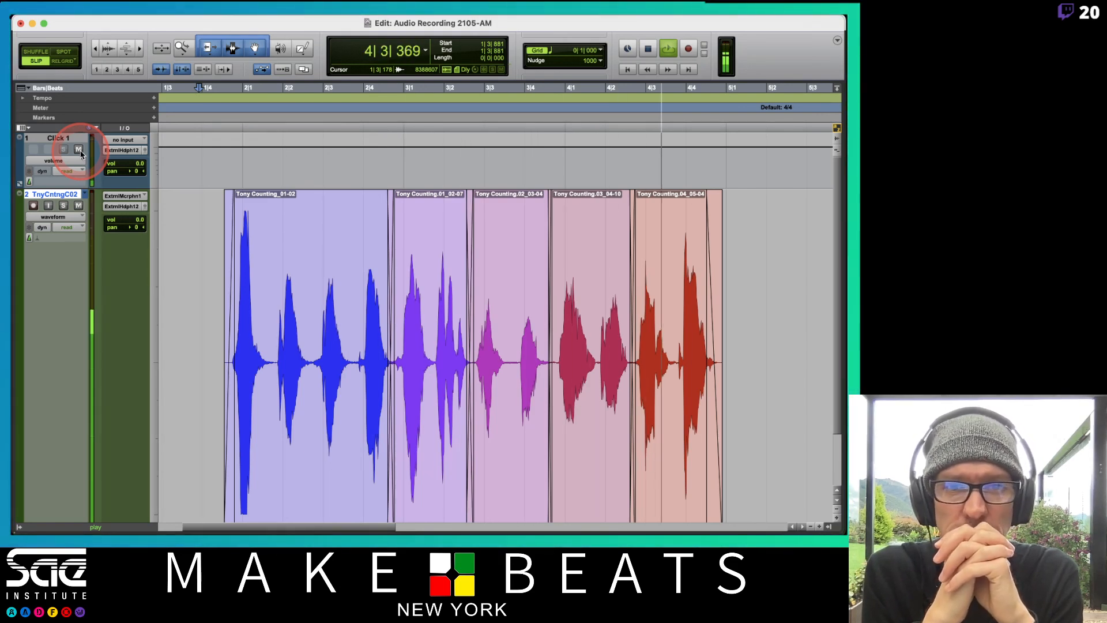
pyautogui.press('space')
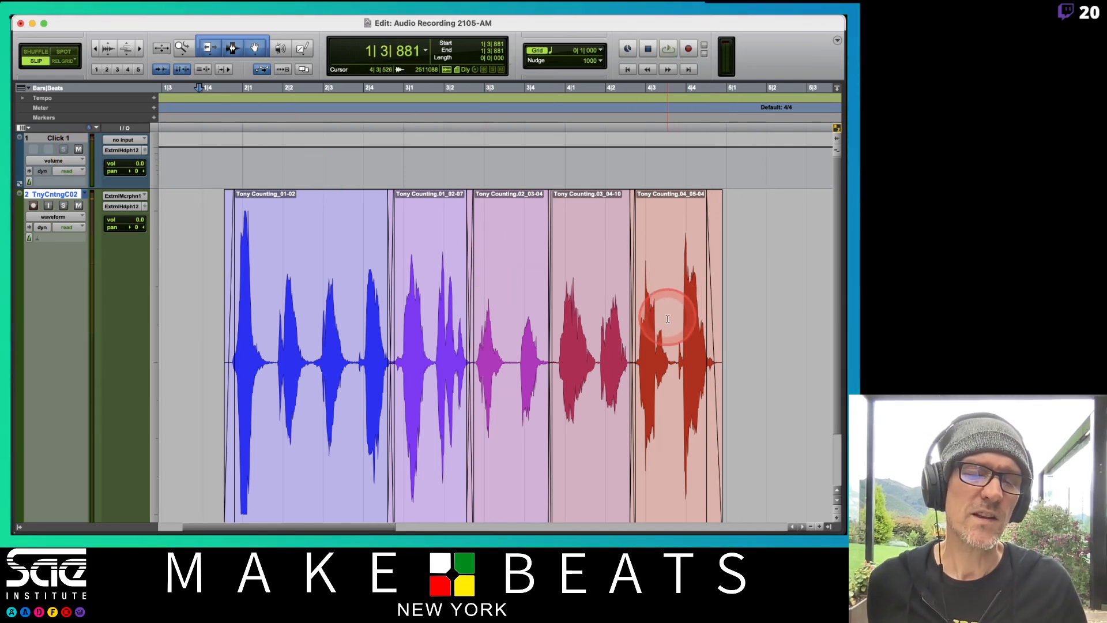
# Play the end of Comp.02 from 4|1|804 to check the timing of the last counted word
pyautogui.click(677, 340)
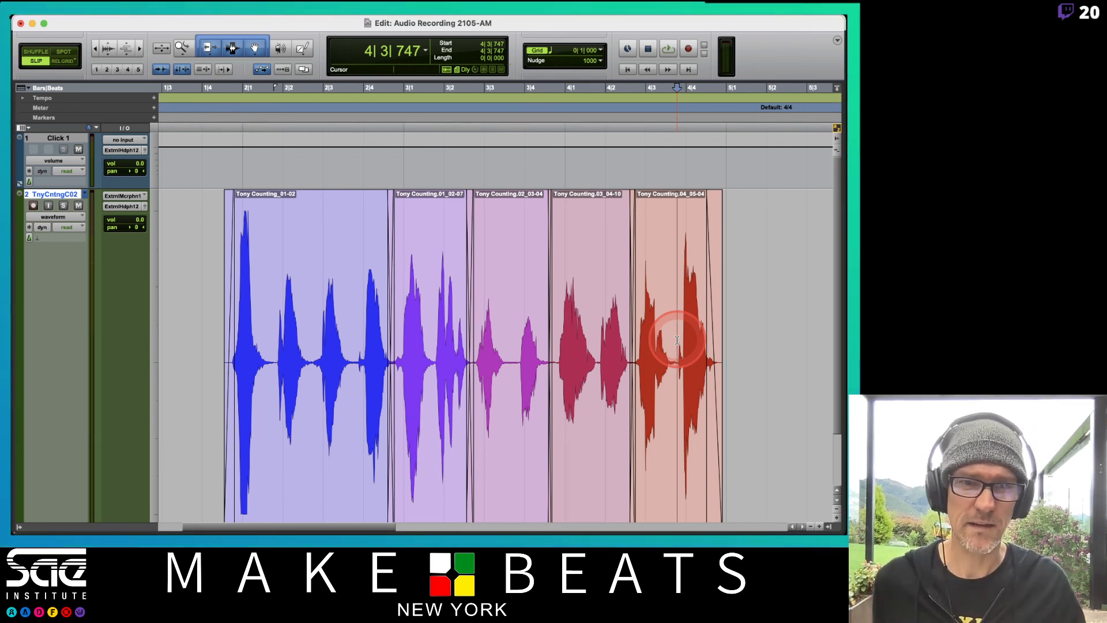
pyautogui.scroll(-3, 677, 339)
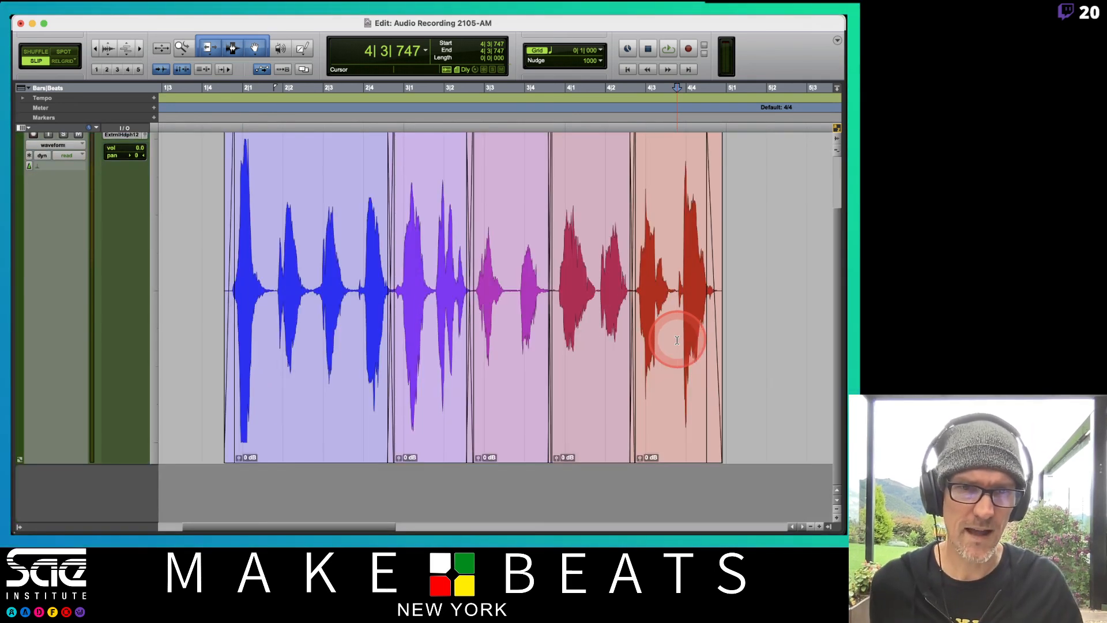
pyautogui.click(599, 230)
pyautogui.press('space')
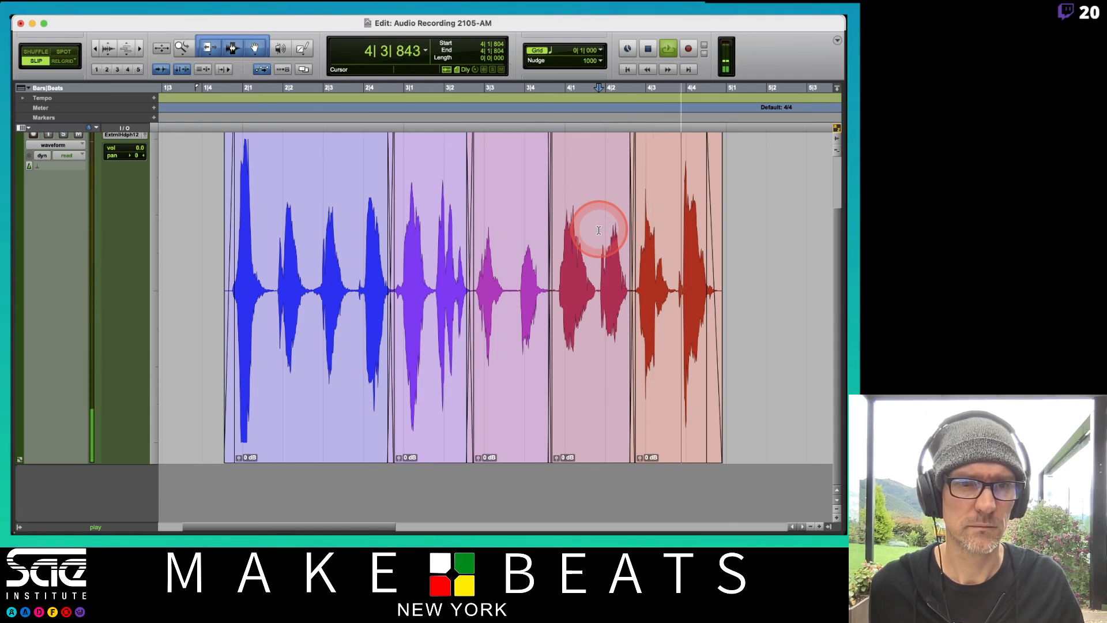
pyautogui.press('space')
# Separate the last counted word from the fifth clip at 4|3|791 and select it through its fade-out
pyautogui.press('t')
pyautogui.press('t')
pyautogui.press('t')
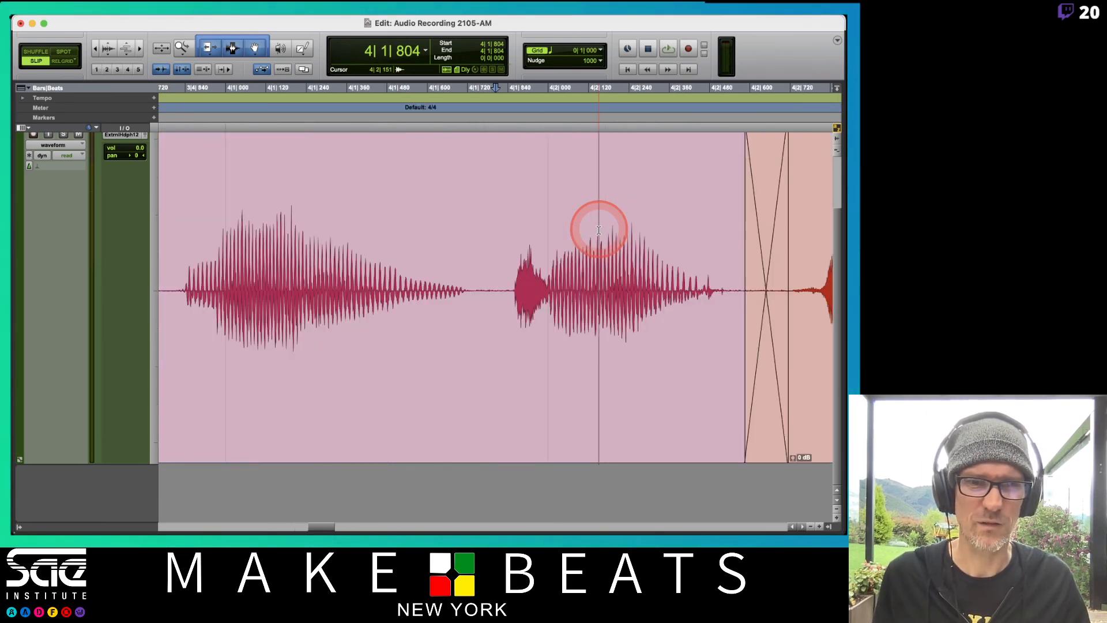
pyautogui.hscroll(1, 598, 268)
pyautogui.hscroll(10, 599, 268)
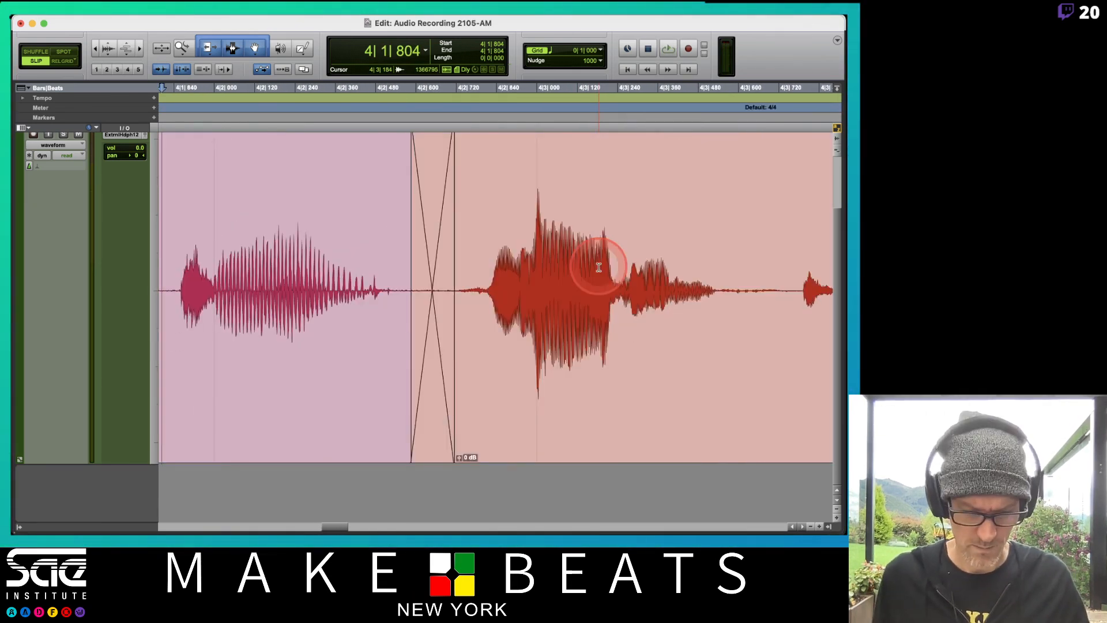
pyautogui.hscroll(5, 598, 267)
pyautogui.hscroll(8, 599, 267)
pyautogui.hscroll(-1, 576, 262)
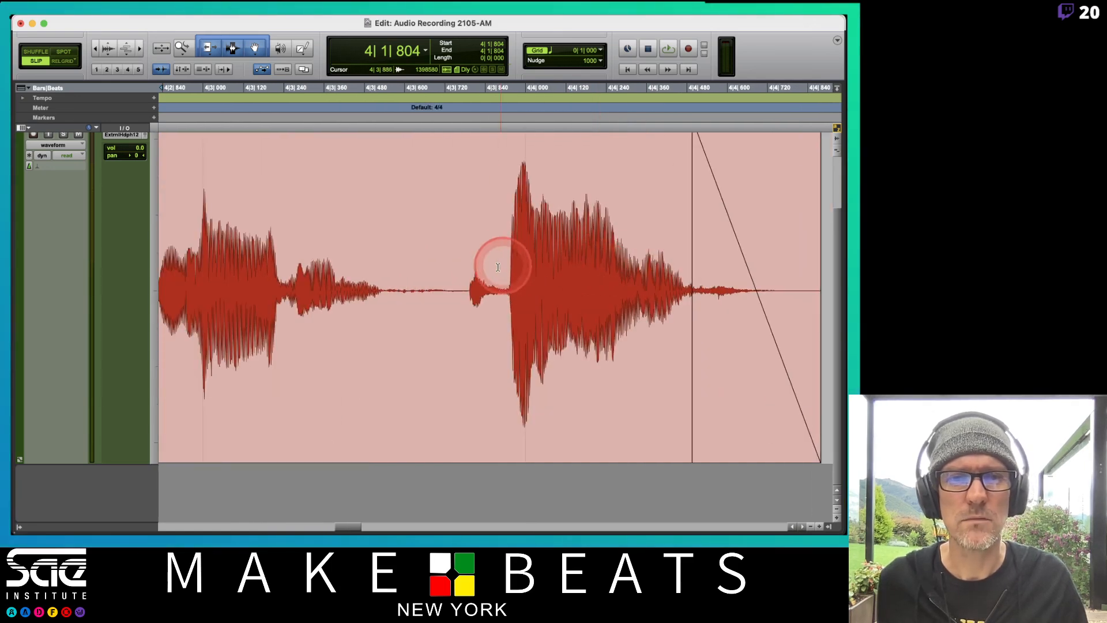
pyautogui.click(467, 287)
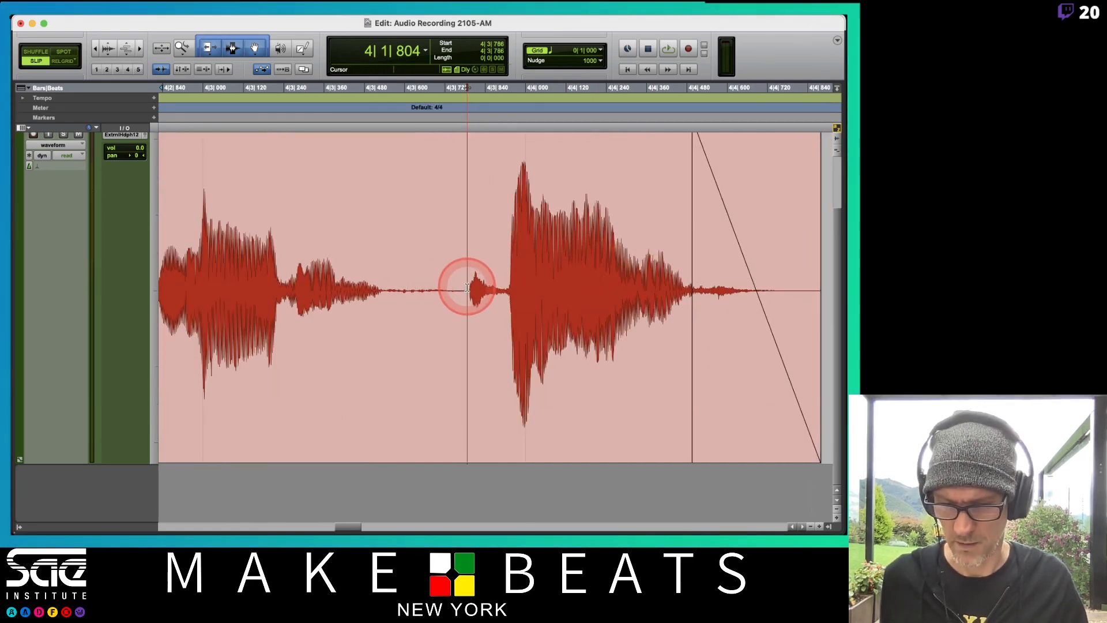
pyautogui.click(469, 287)
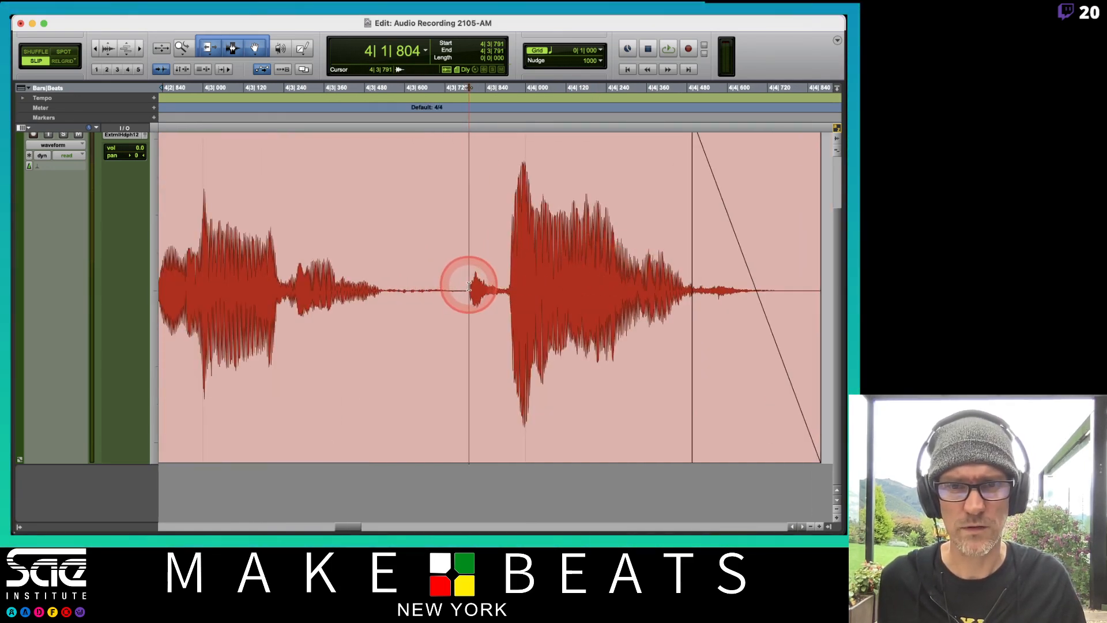
pyautogui.hotkey('shift', 'Tab')
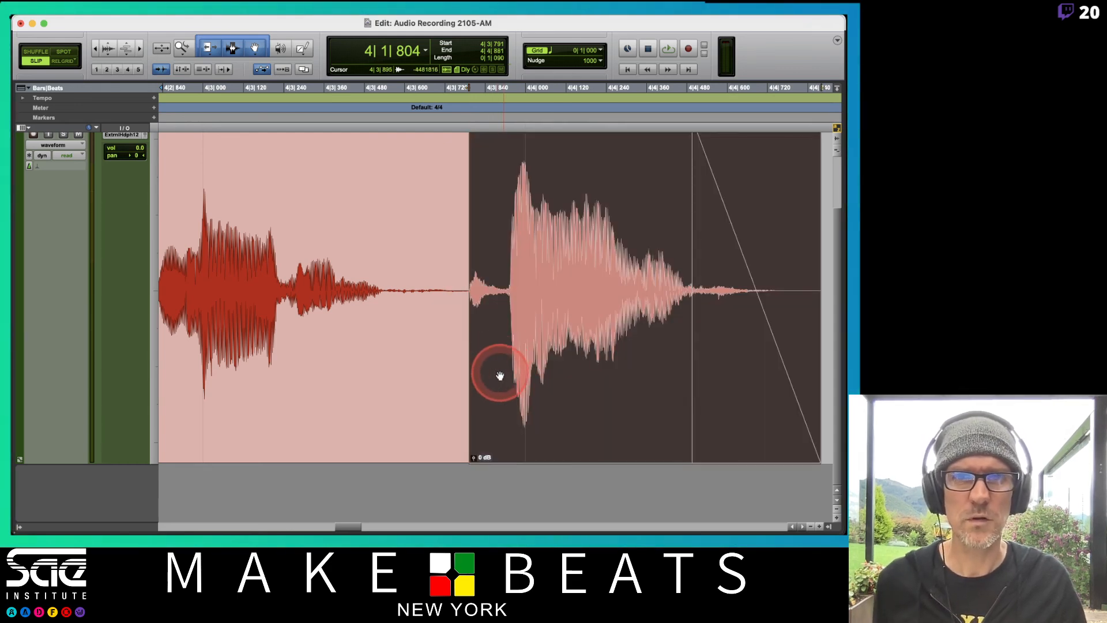
# Move the separated last word slightly later to start at 4|3|826 and play it from 4|1|804
pyautogui.moveTo(532, 350); pyautogui.dragTo(544, 360)
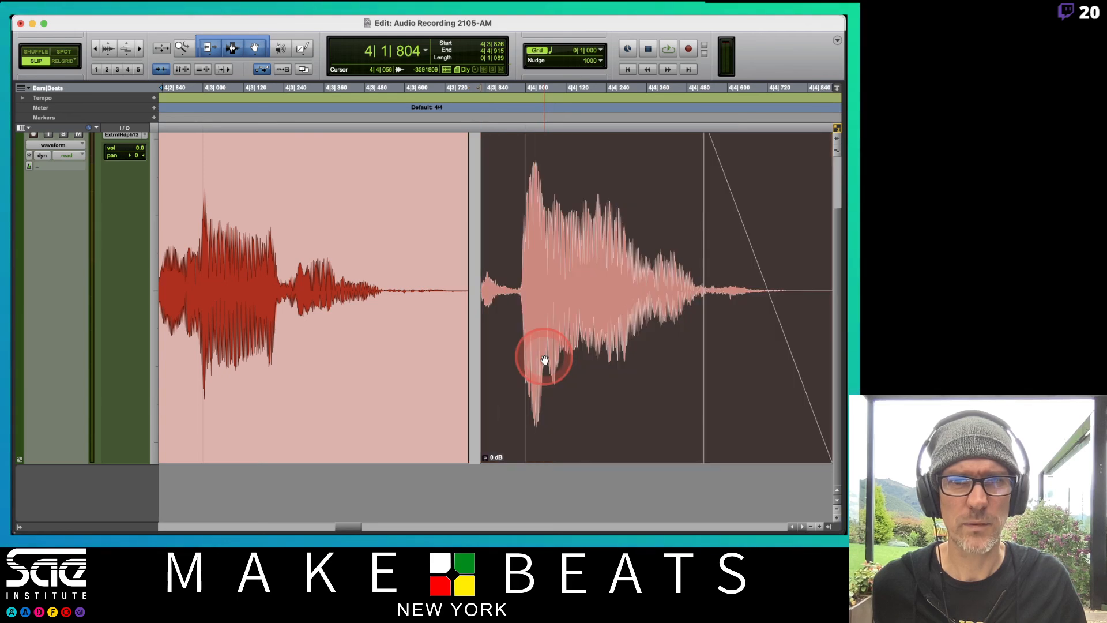
pyautogui.press('space')
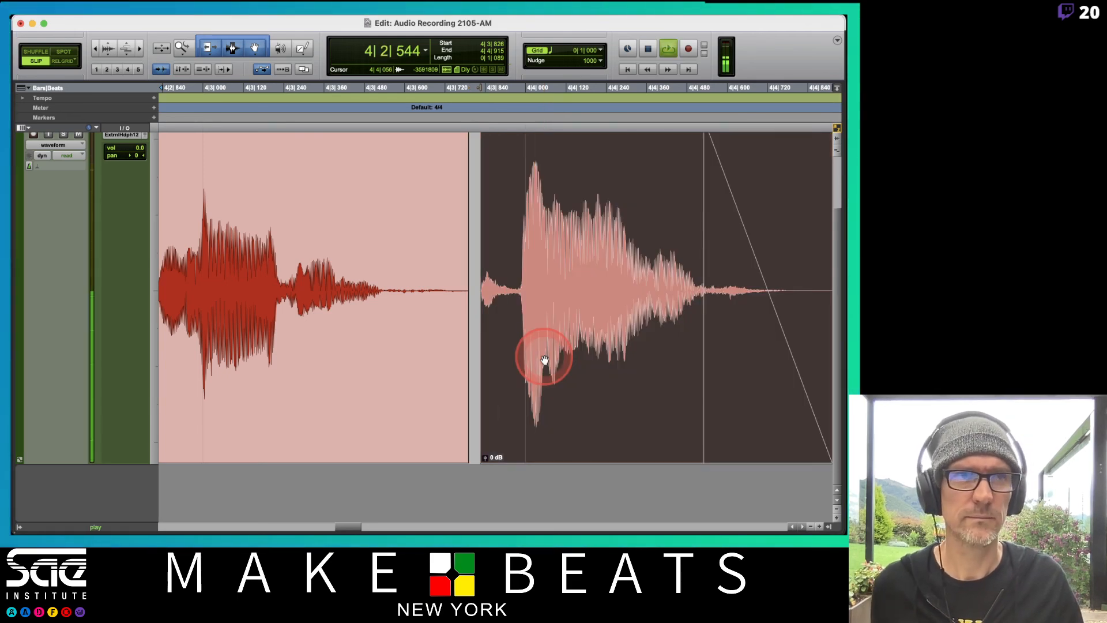
pyautogui.press('space')
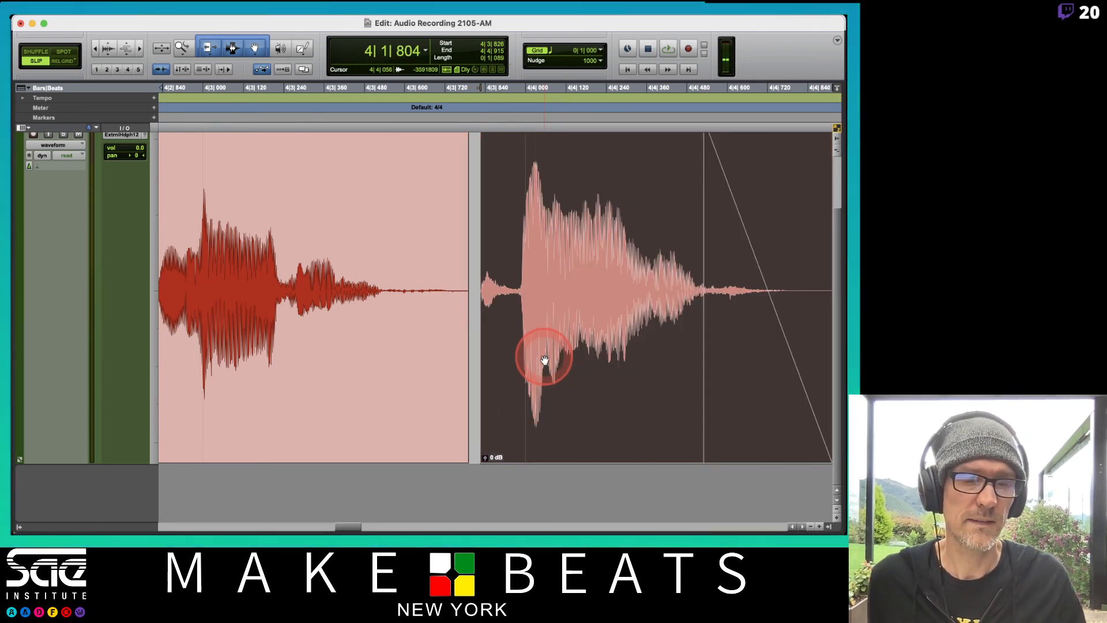
# Try the last word later at 4|3|947, play it from 4|1|804, and return it to 4|3|826
pyautogui.moveTo(545, 360); pyautogui.dragTo(586, 366)
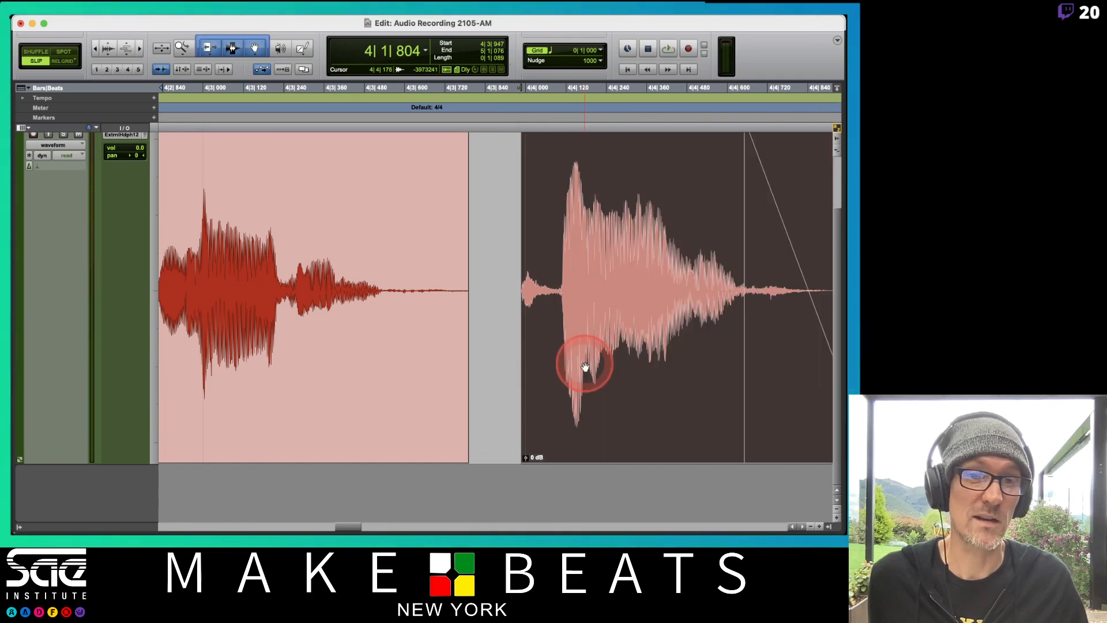
pyautogui.press('space')
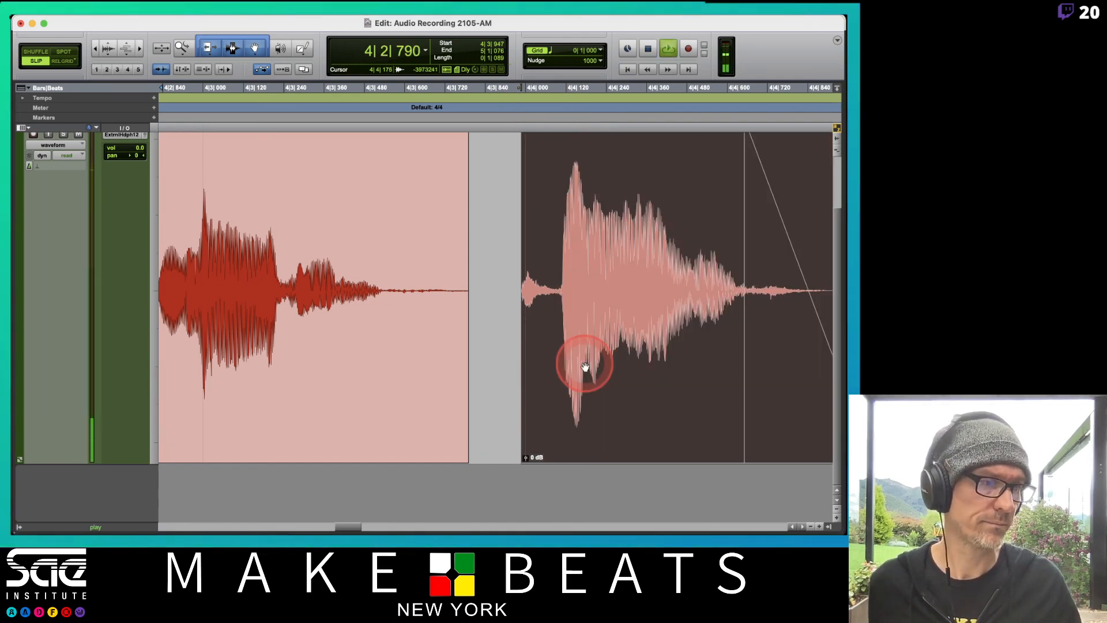
pyautogui.press('space')
pyautogui.moveTo(585, 366); pyautogui.dragTo(545, 367)
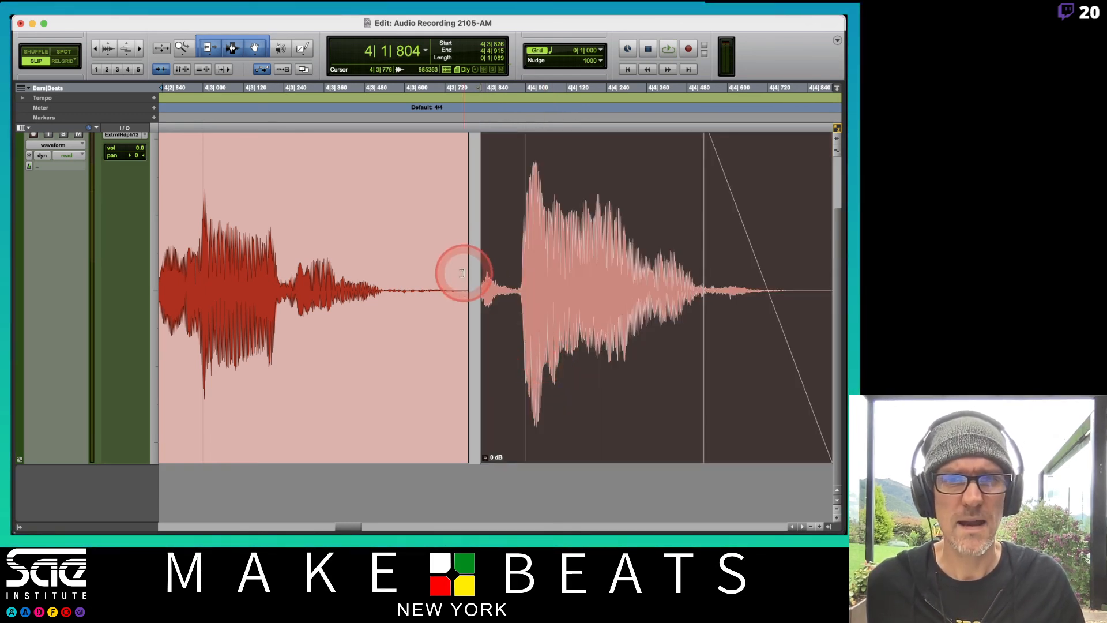
# Extend the last word's start back over the gap, crossfade the join from 4|3|700 to 4|3|810, and play it
pyautogui.moveTo(486, 293); pyautogui.dragTo(455, 291)
pyautogui.moveTo(461, 459)
pyautogui.mouseDown()
pyautogui.moveTo(456, 450)
pyautogui.moveTo(477, 457)
pyautogui.mouseUp()
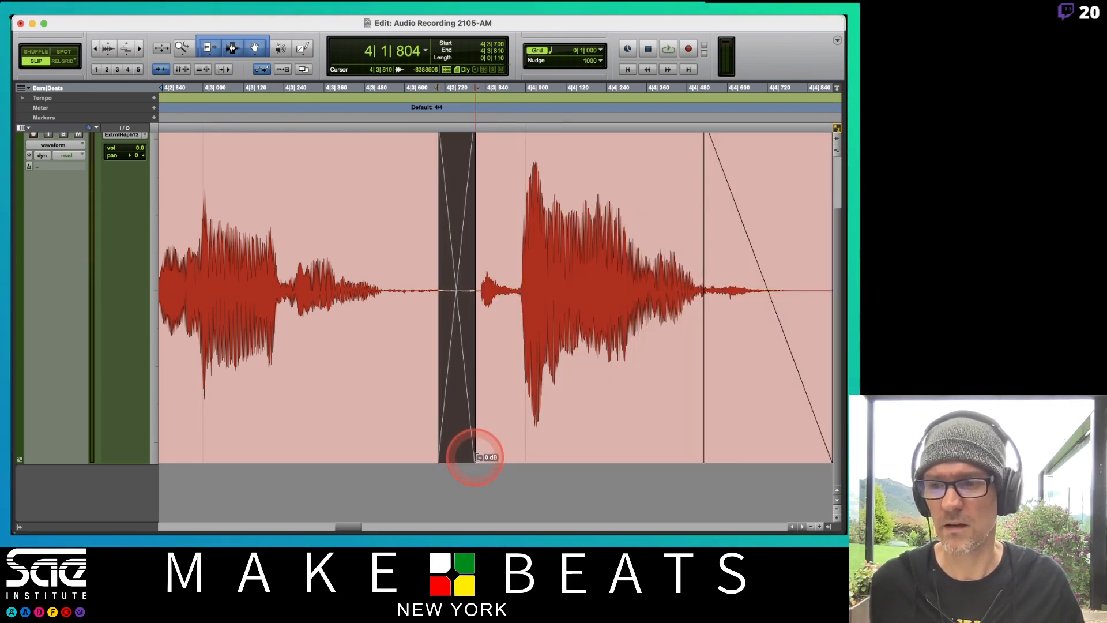
pyautogui.press('space')
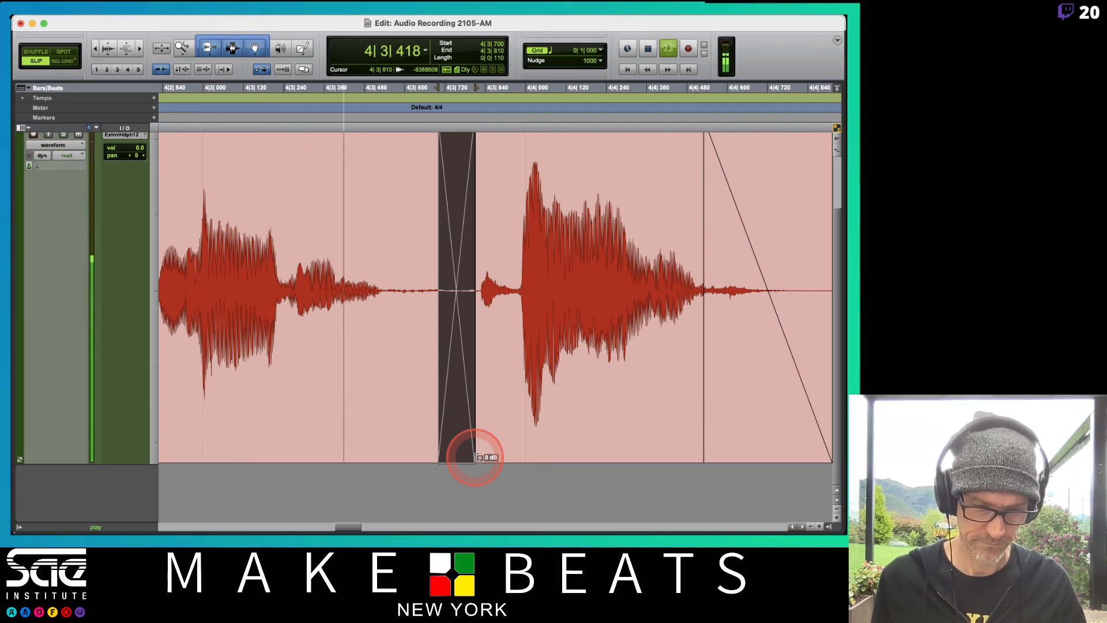
pyautogui.press('space')
# Move the playback start to 1|4|128, just before the first clip of the comp
pyautogui.press('super+bracketleft')
pyautogui.press('super+bracketleft')
pyautogui.press('super+bracketleft')
pyautogui.press('super+bracketleft')
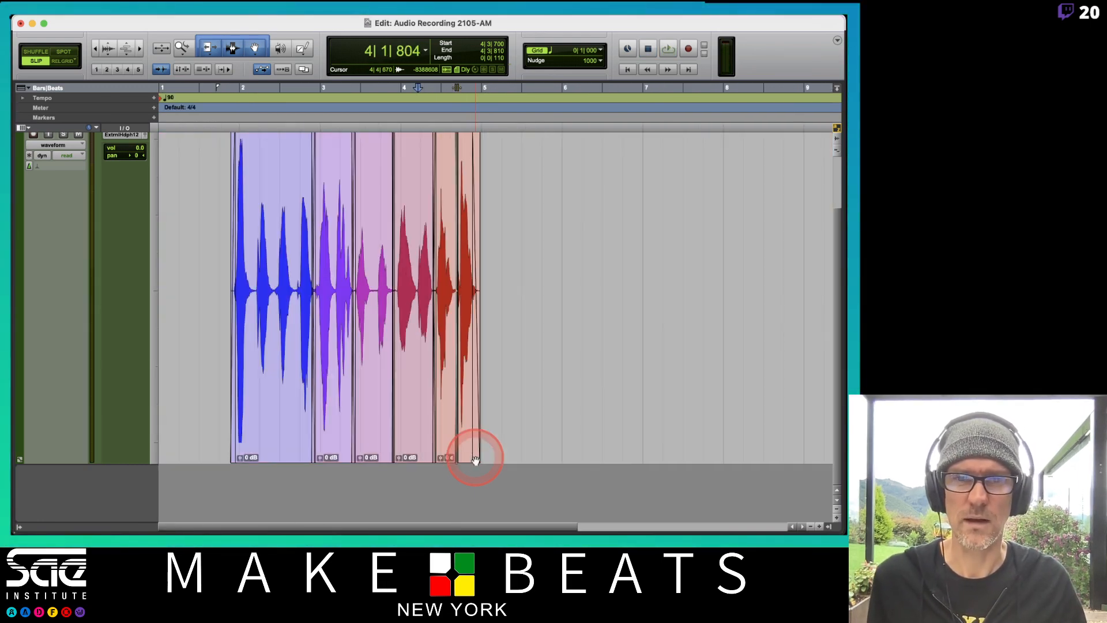
pyautogui.click(224, 91)
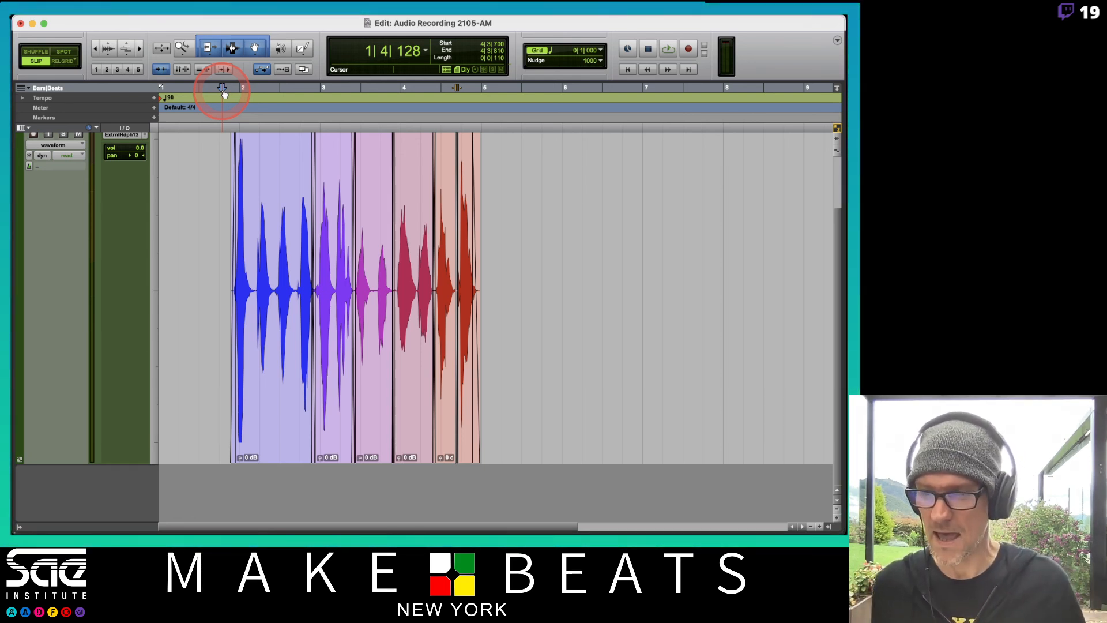
# Switch to OBS
pyautogui.press('super+Tab')
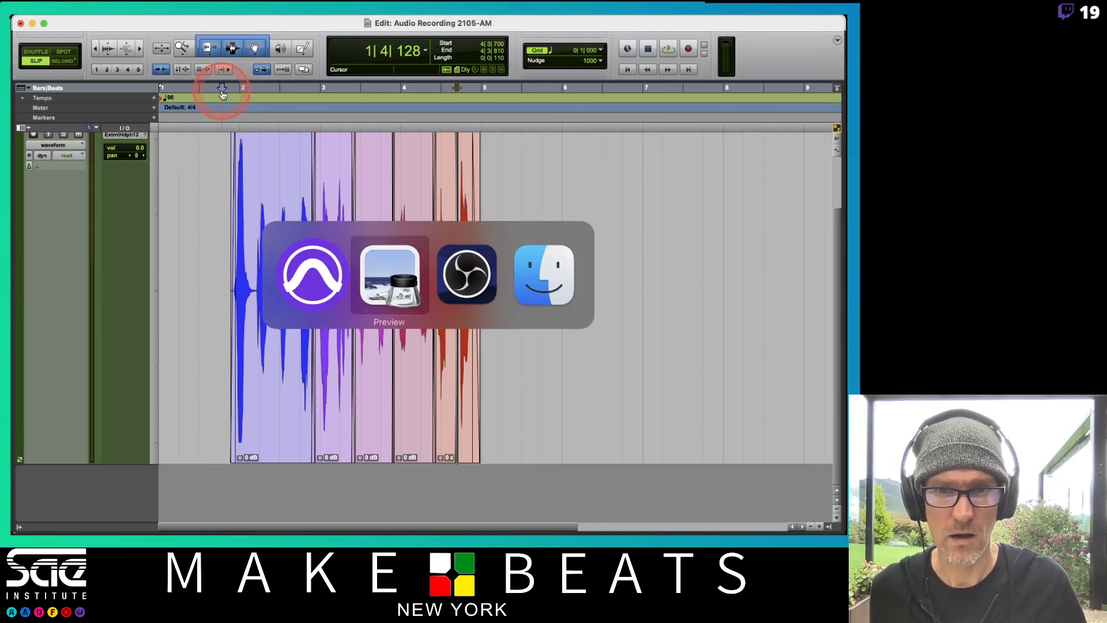
pyautogui.press('super+Tab')
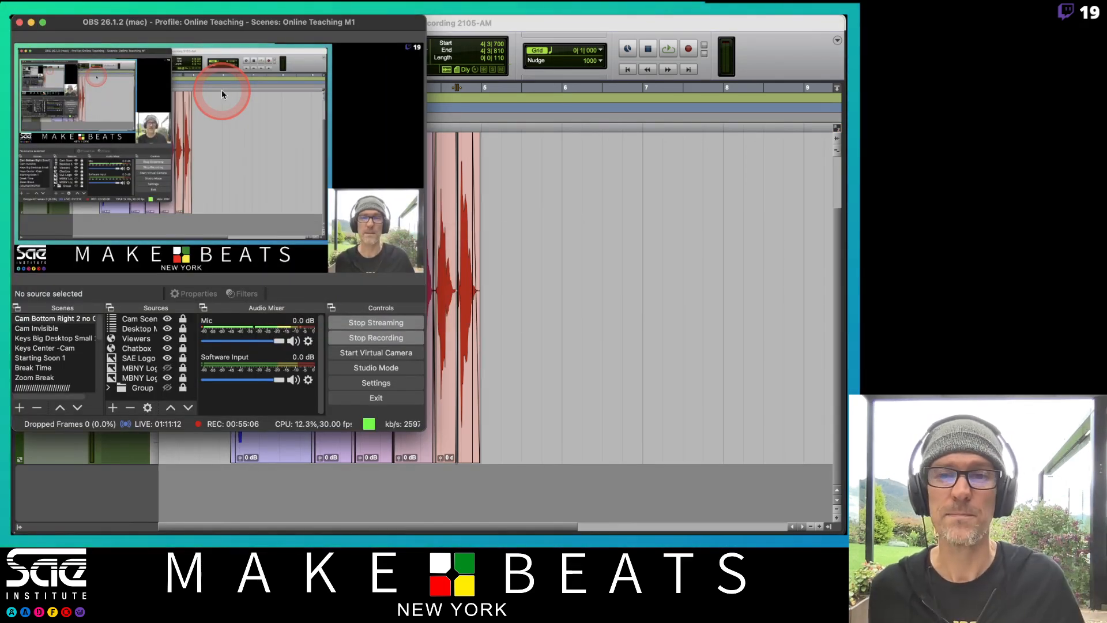